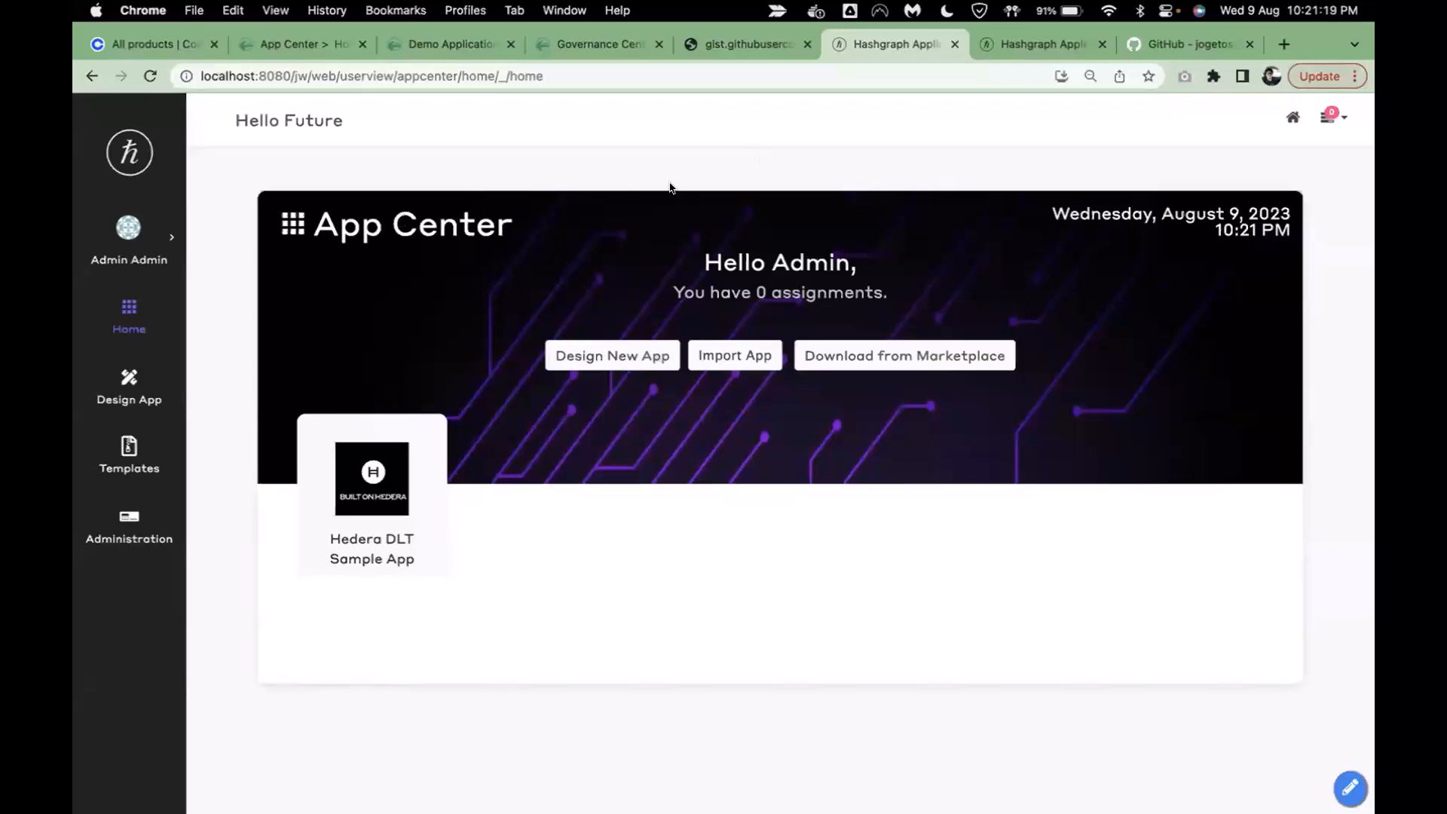
- From the App Center, start designing a new app as a blank app
{"action": "left_click", "coordinate": [603, 364]}
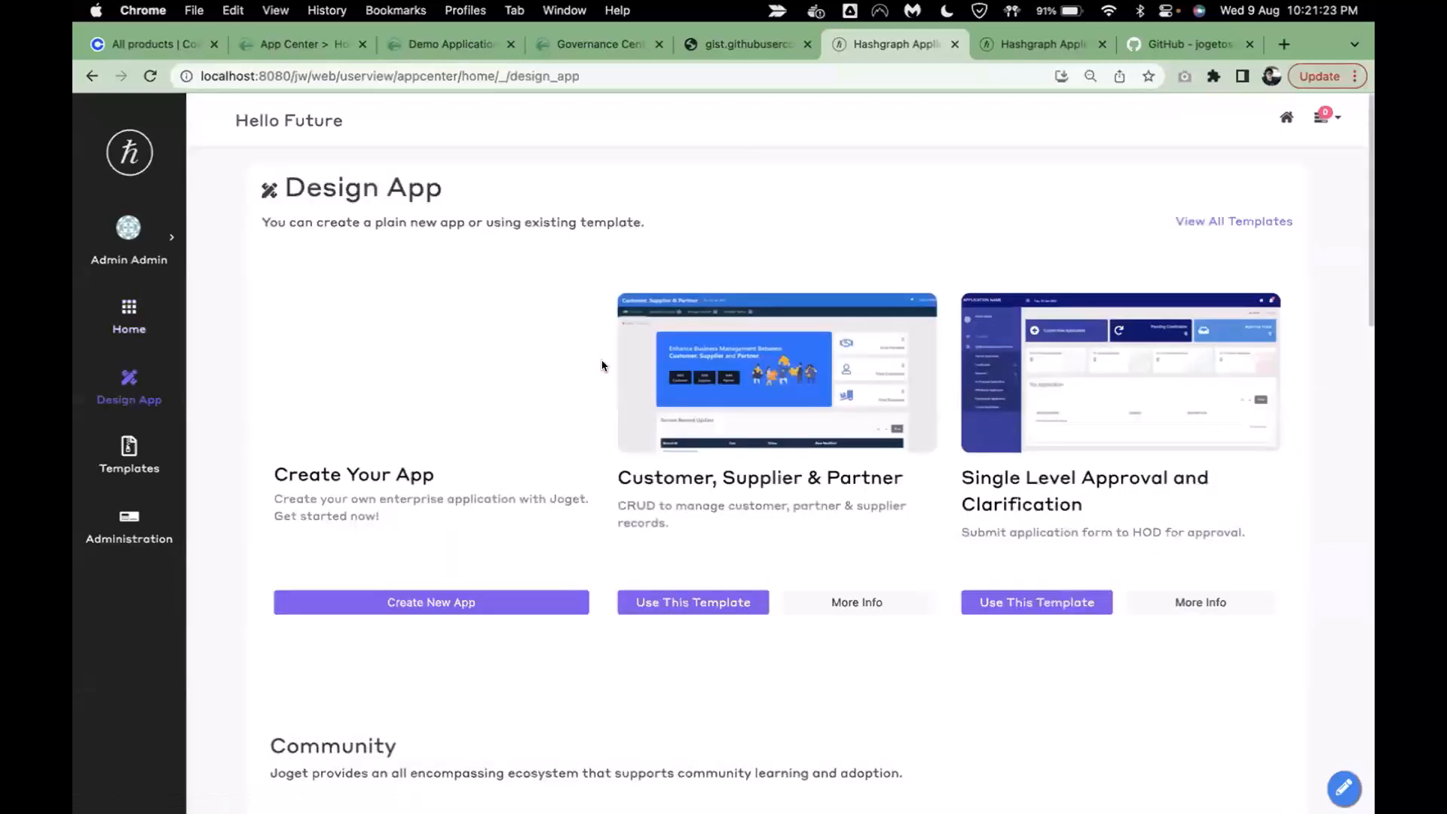
{"action": "left_click", "coordinate": [451, 603]}
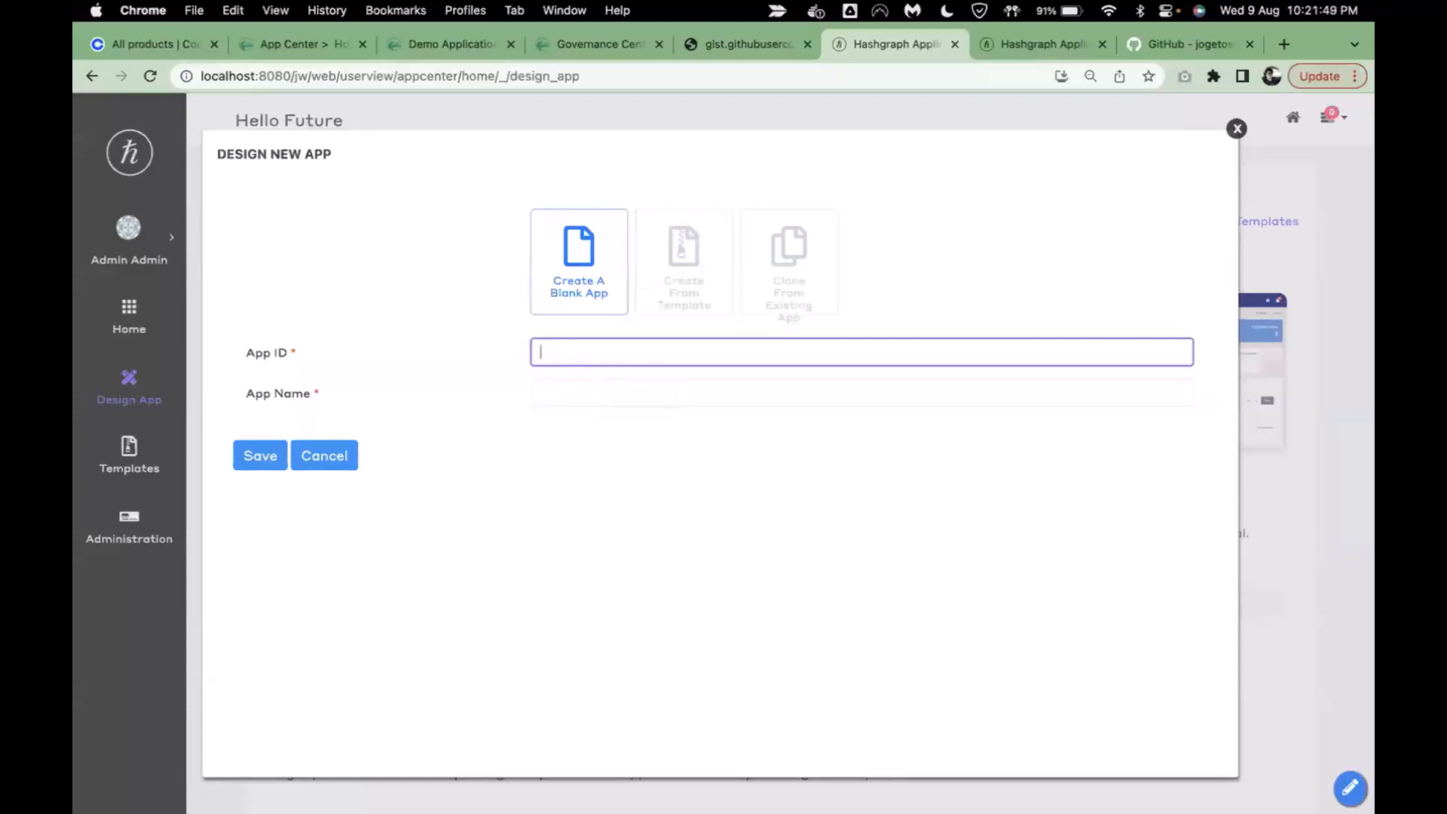
- Save a new blank app with App ID insuranceClaim and App Name Insurance Claim
{"action": "type", "text": "insurance"}
{"action": "type", "text": "Claim"}
{"action": "key", "text": "Tab"}
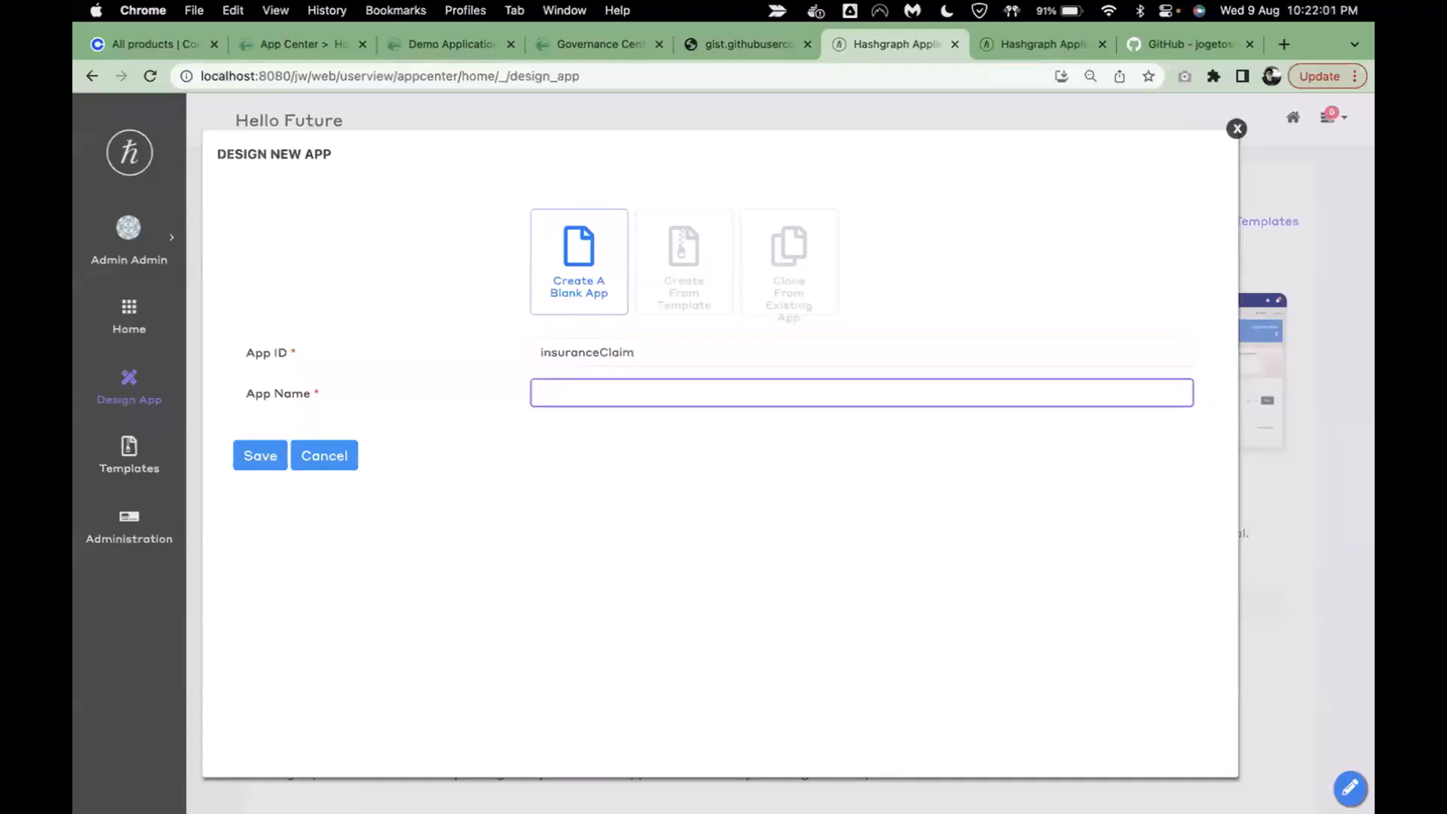
{"action": "type", "text": "Insurance Claim"}
{"action": "left_click", "coordinate": [272, 462]}
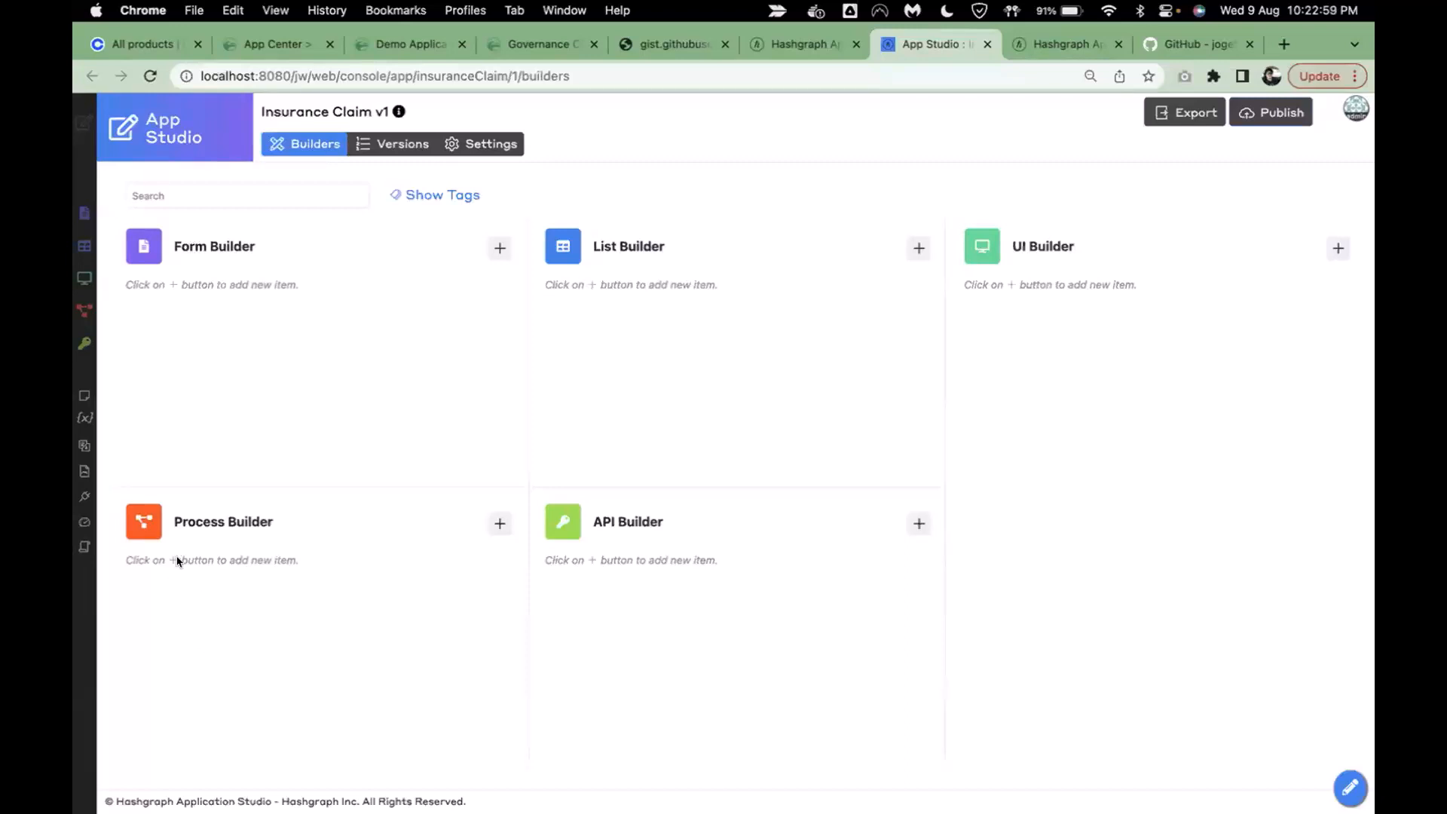
- In Plugin Default Properties, search 'hedera' and choose Hedera Default Backend Configurator
{"action": "left_click_drag", "start_coordinate": [166, 559], "coordinate": [337, 562]}
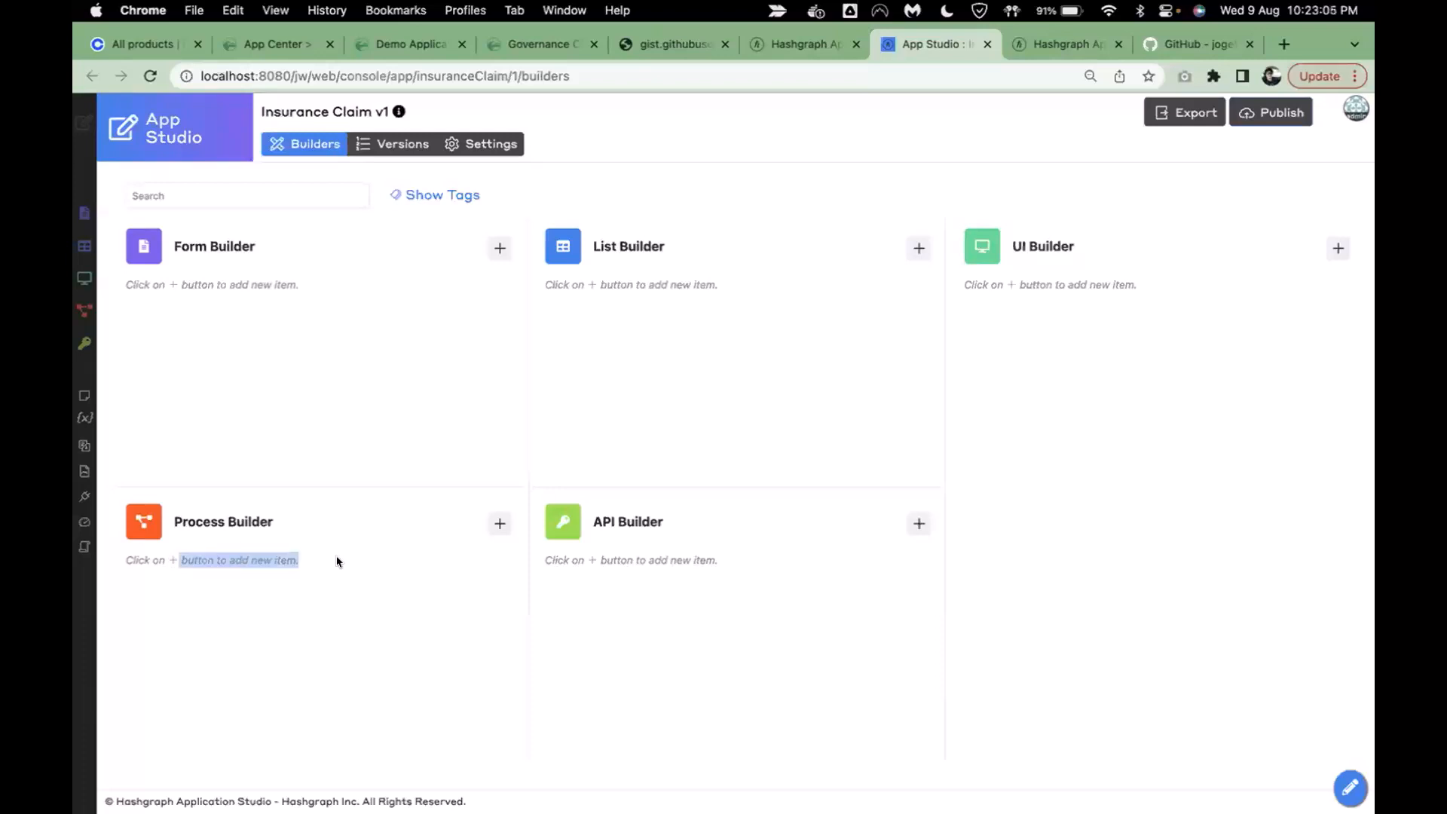
{"action": "left_click", "coordinate": [1040, 297]}
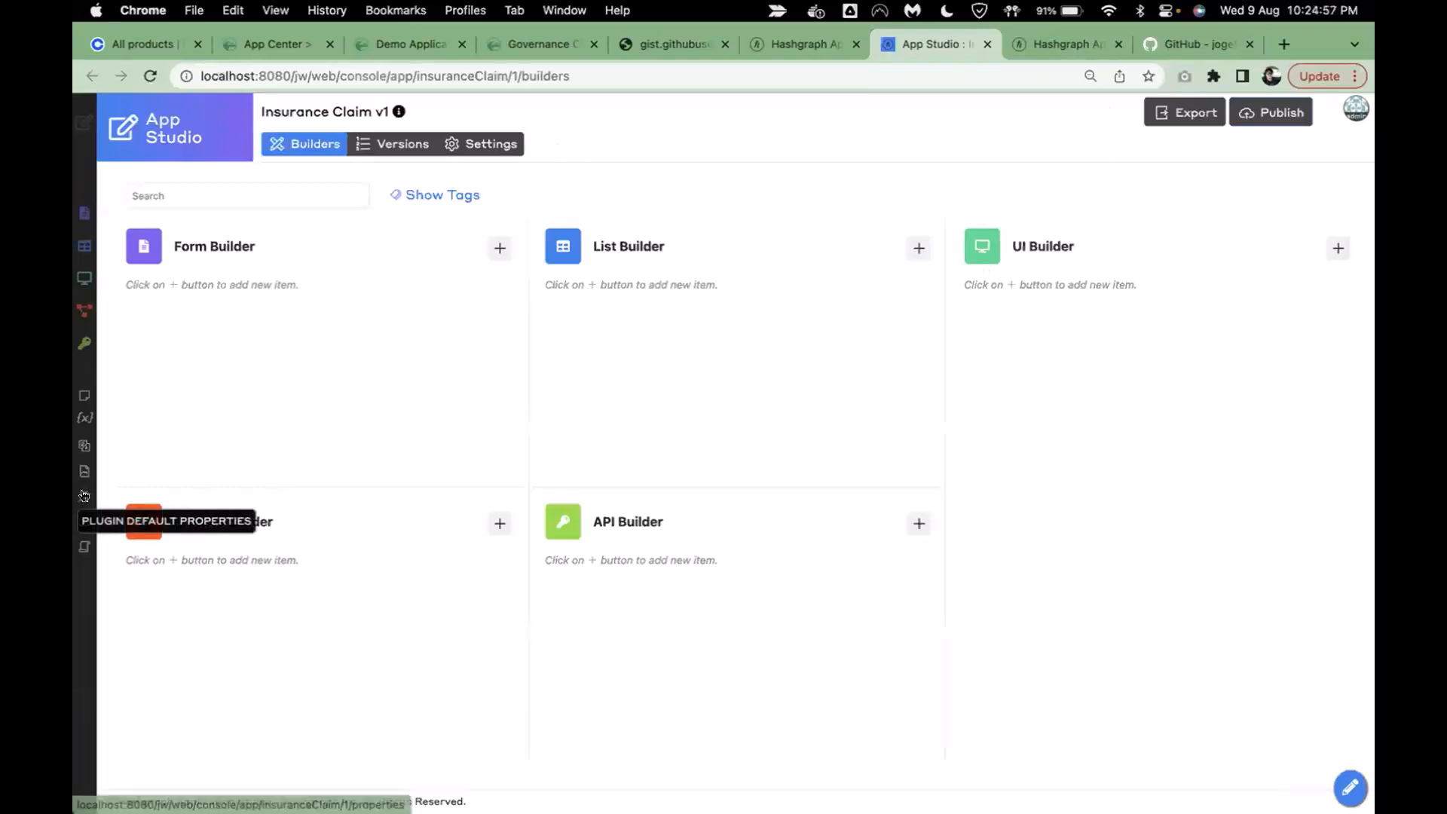
{"action": "left_click", "coordinate": [83, 495]}
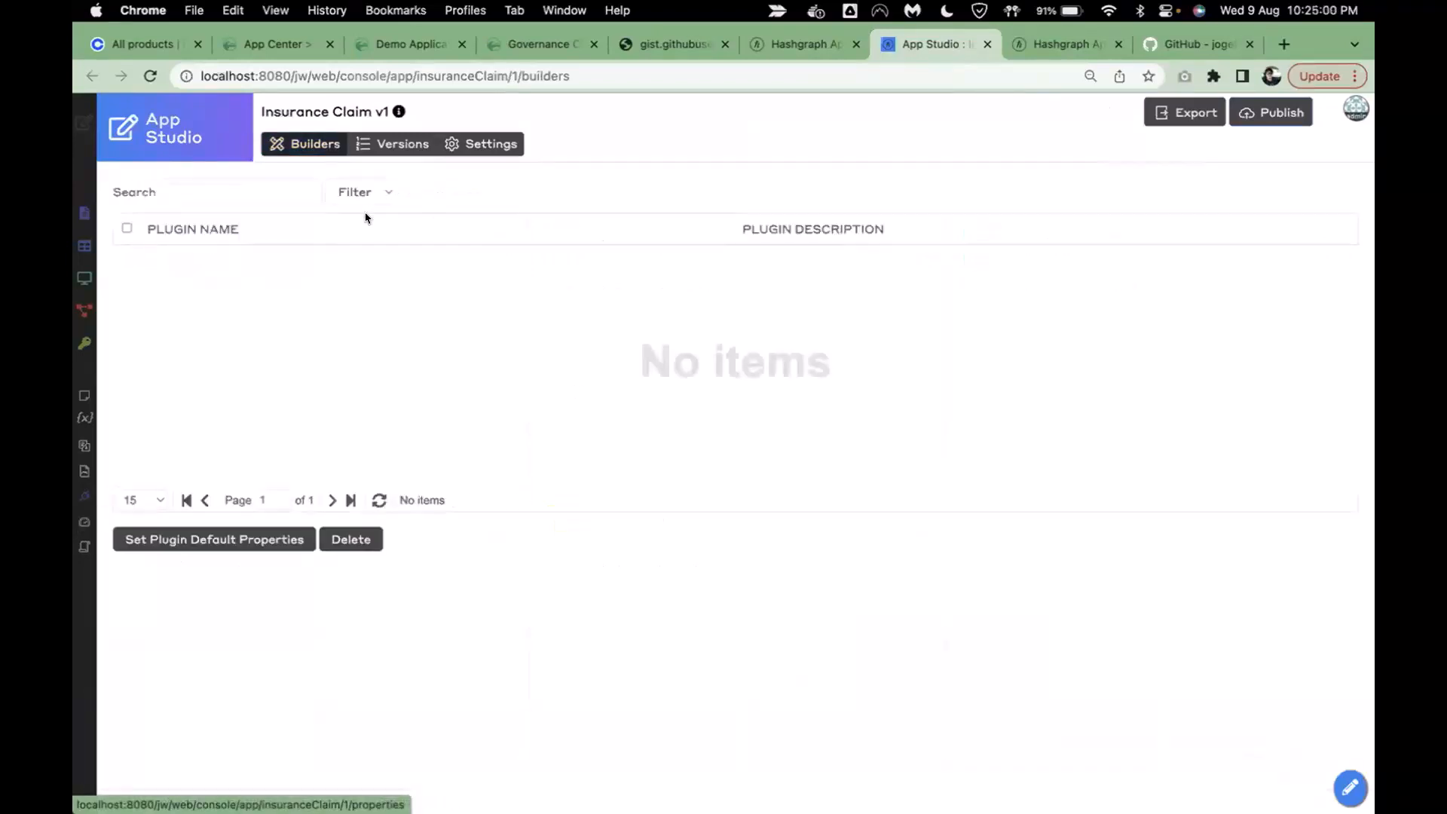
{"action": "left_click", "coordinate": [231, 540]}
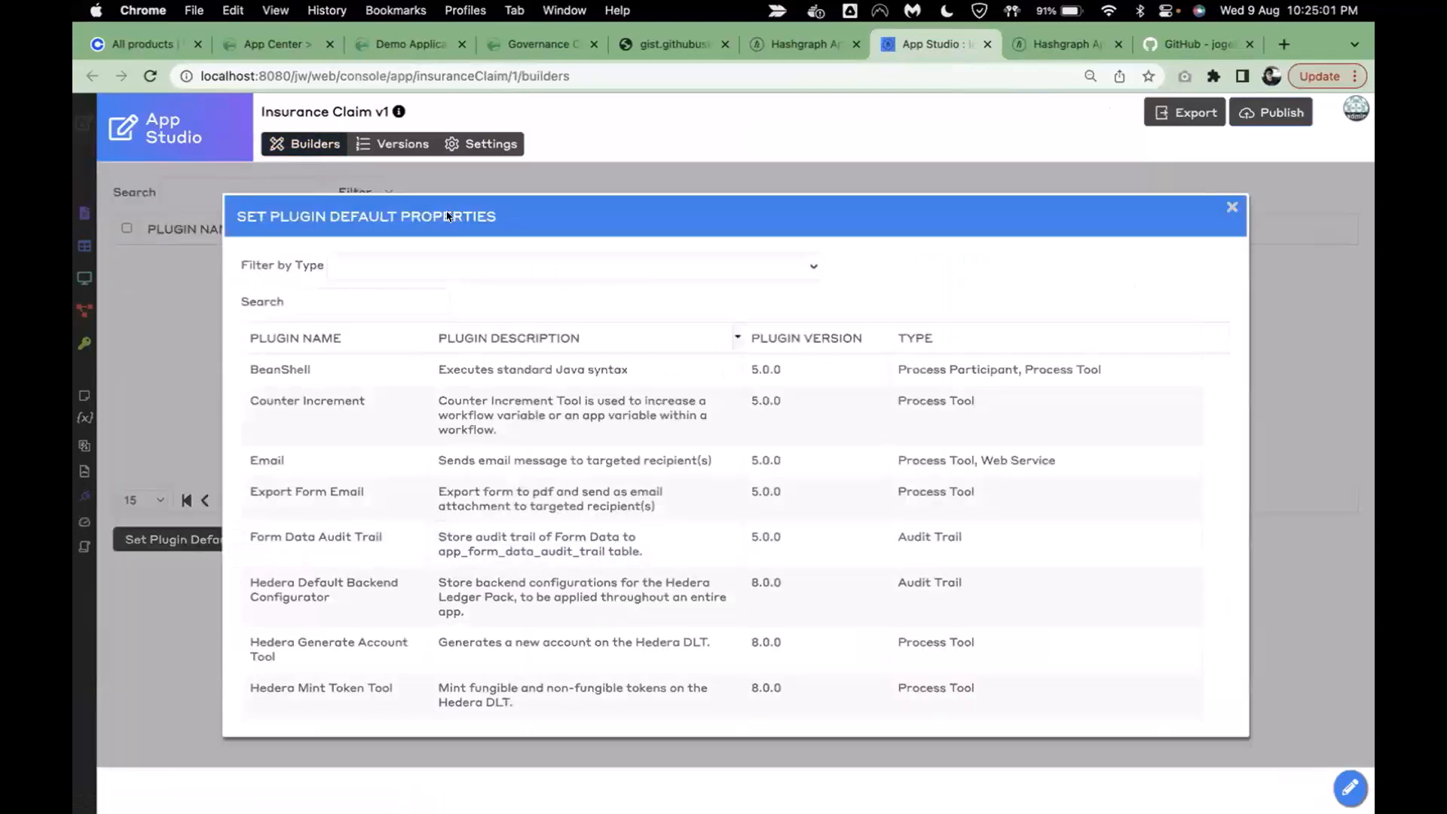
{"action": "left_click", "coordinate": [361, 309]}
{"action": "type", "text": "hedera"}
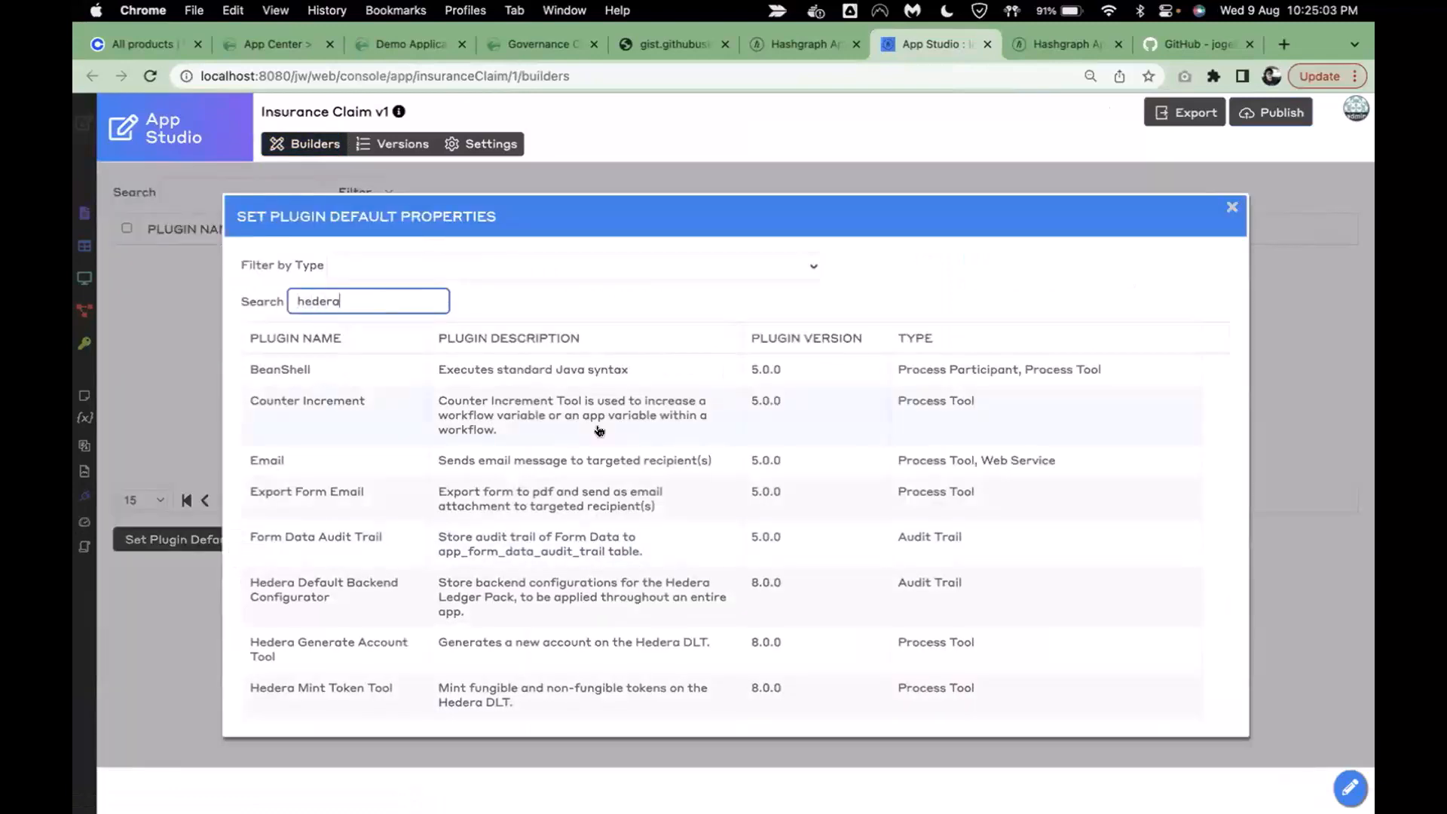
{"action": "left_click", "coordinate": [390, 389]}
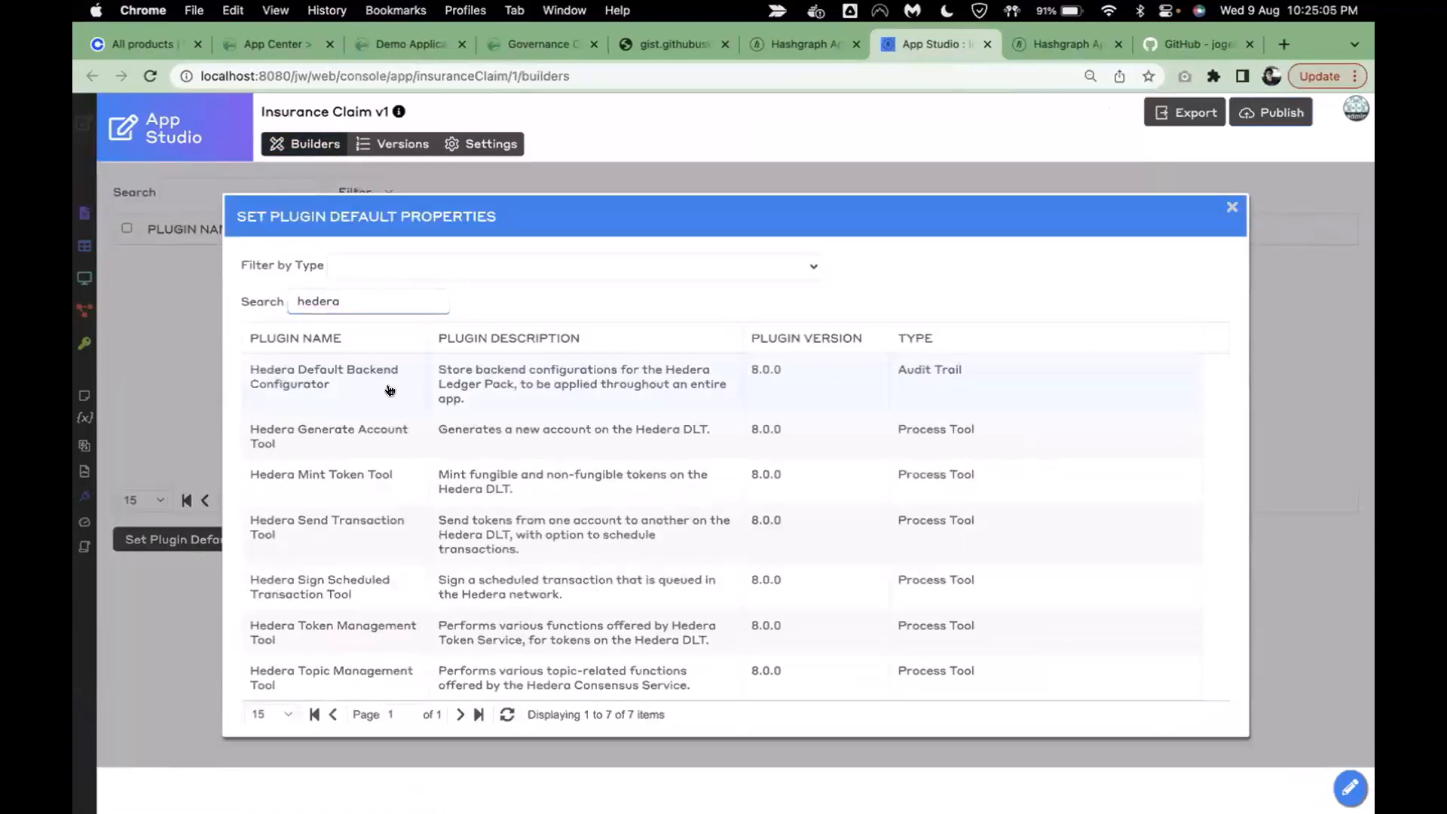
{"action": "left_click", "coordinate": [319, 340]}
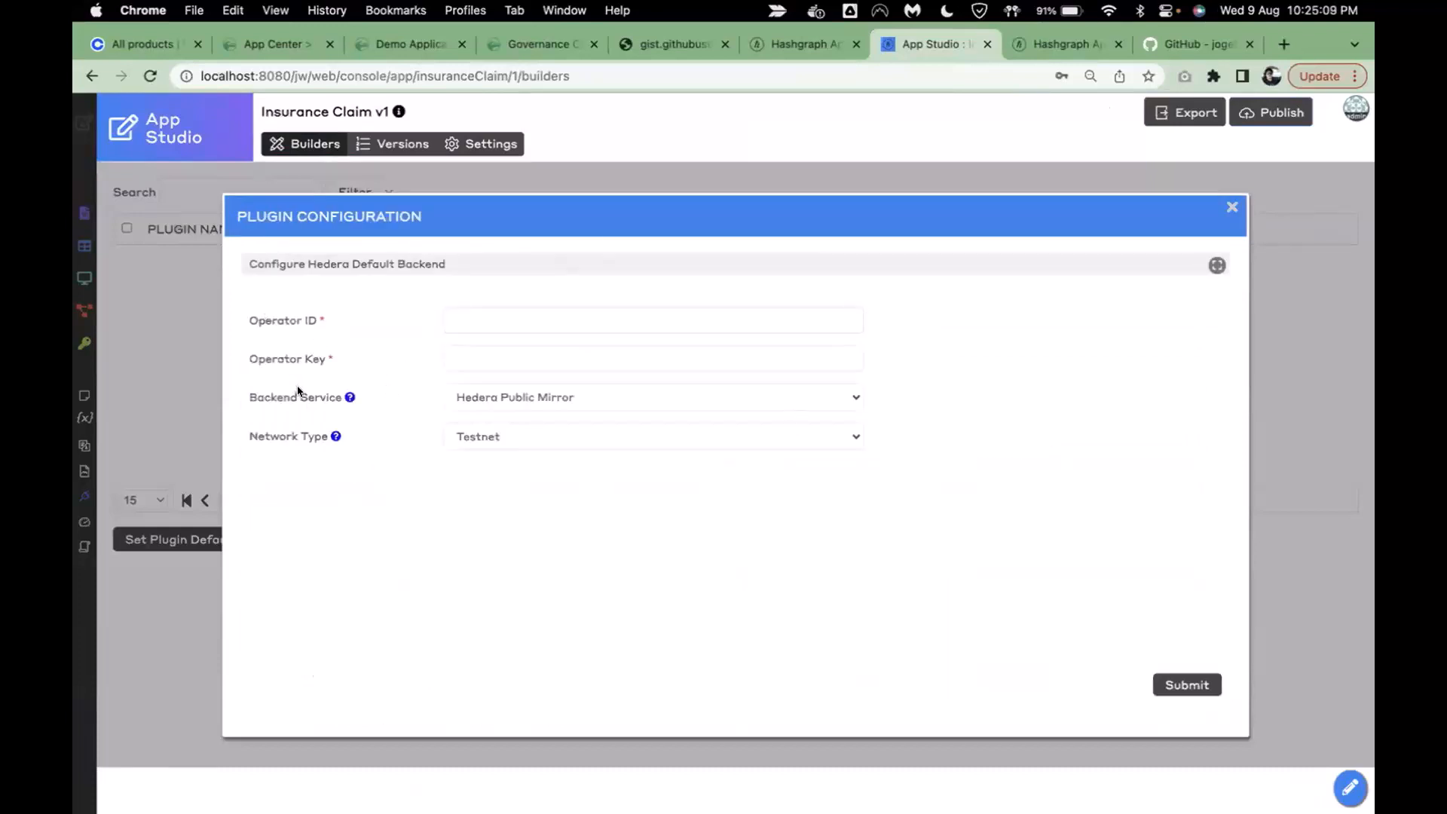
{"action": "left_click", "coordinate": [503, 397]}
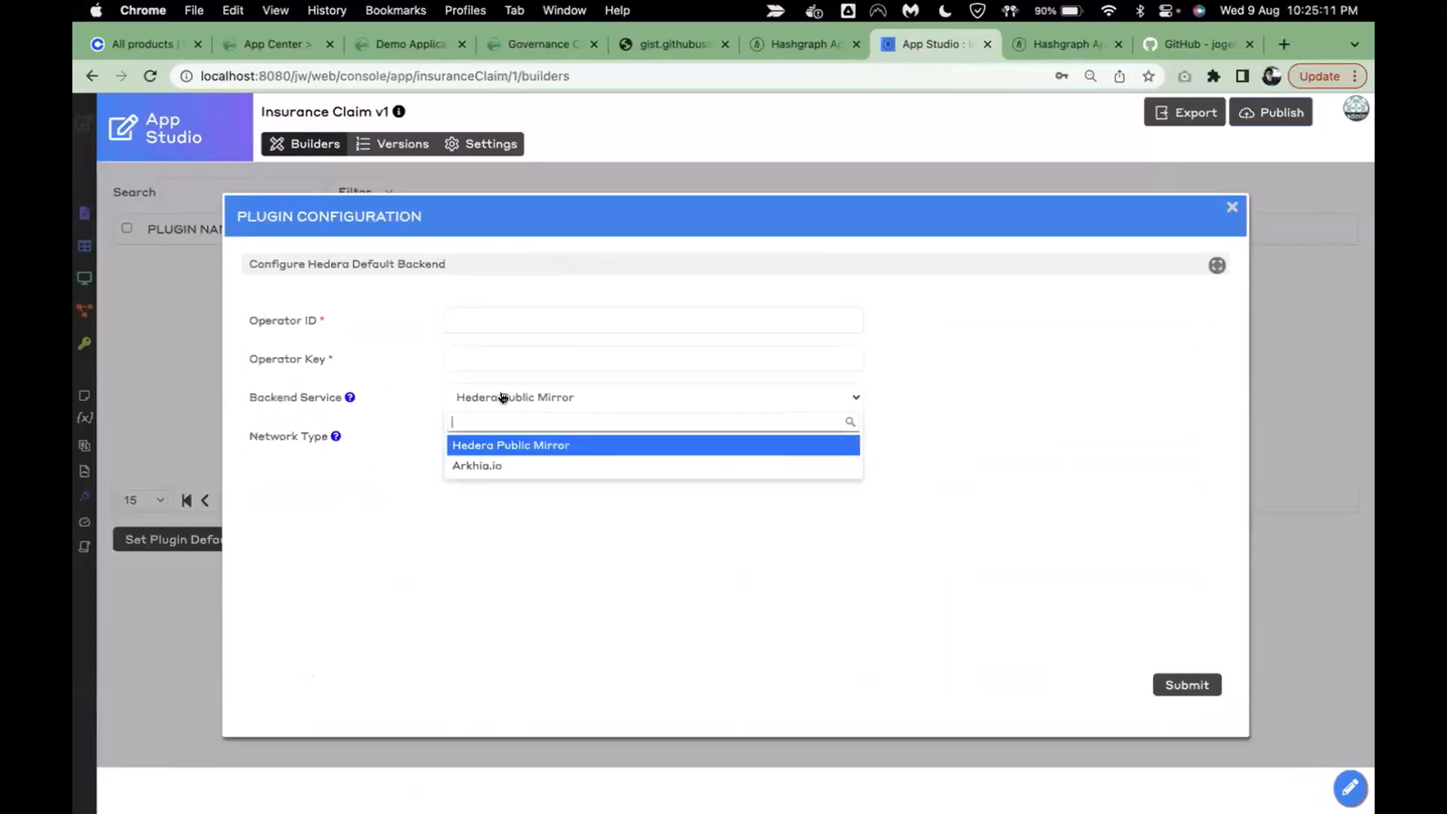
{"action": "left_click", "coordinate": [407, 395]}
{"action": "left_click", "coordinate": [560, 438]}
{"action": "left_click", "coordinate": [433, 531]}
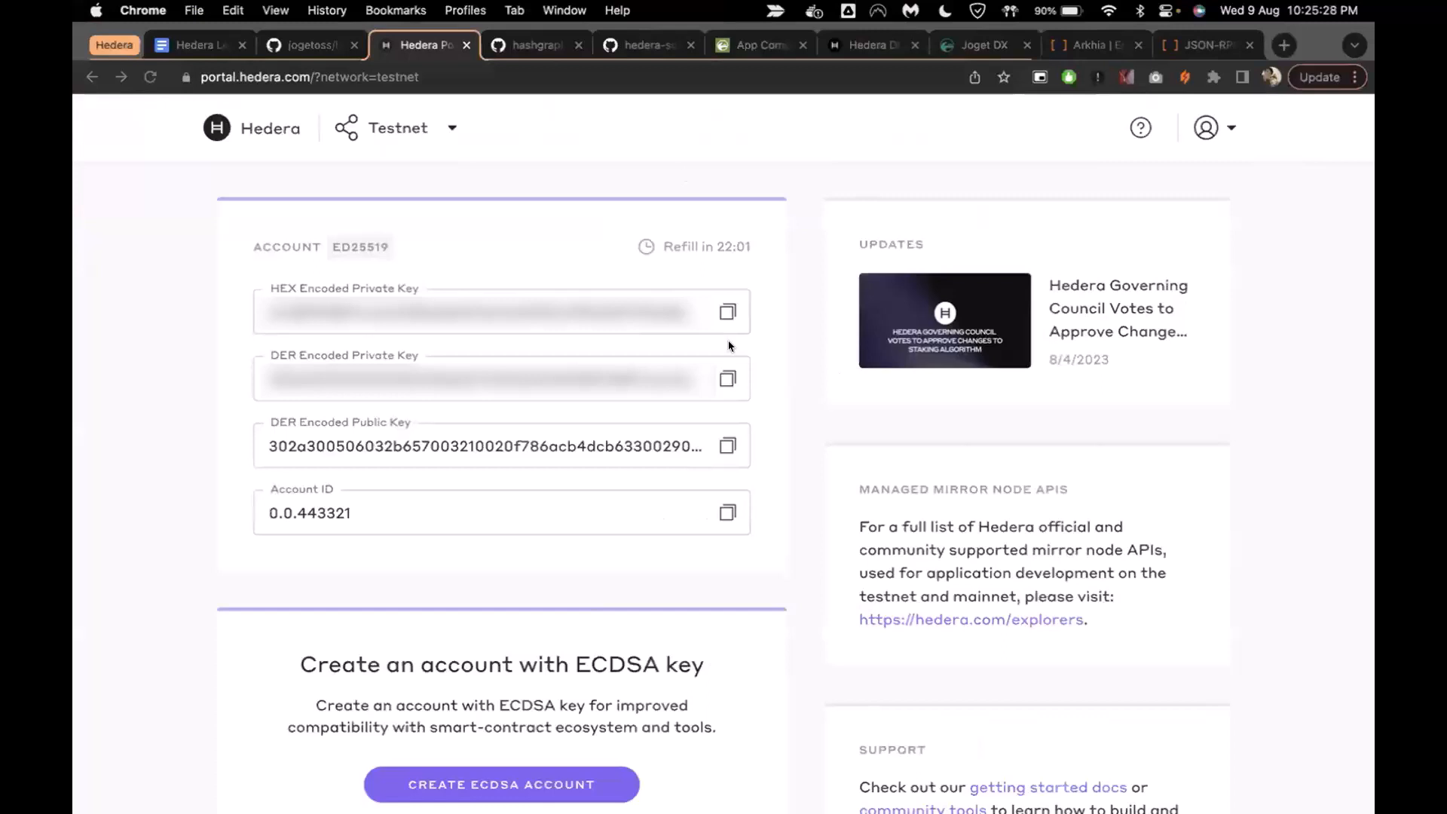
- Copy the DER Encoded Private Key from the Hedera Portal testnet account panel
{"action": "left_click", "coordinate": [728, 378]}
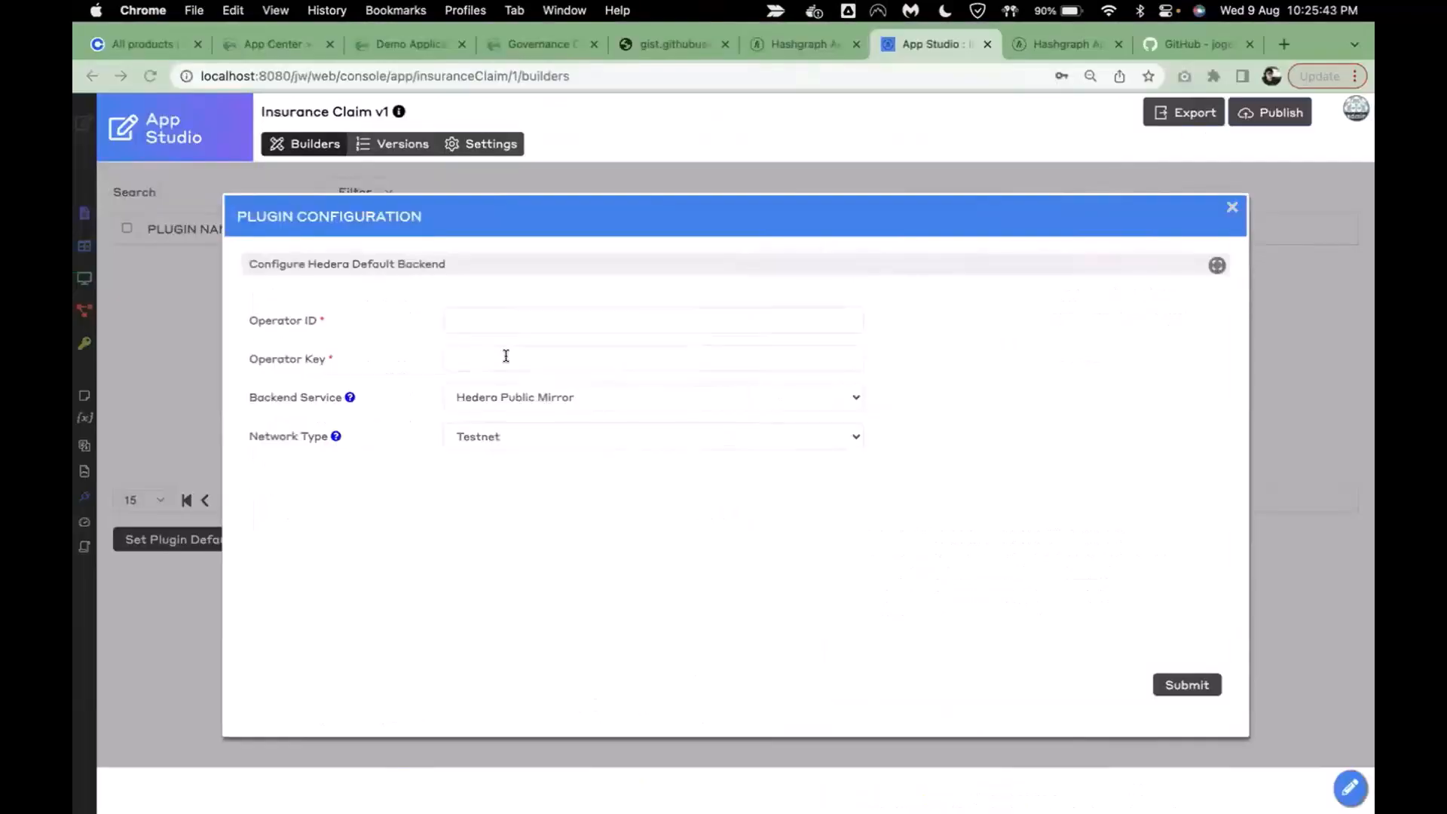
- Submit the Hedera backend settings with the pasted operator key and the testnet operator account ID
{"action": "left_click", "coordinate": [505, 356]}
{"action": "key", "text": "super+v"}
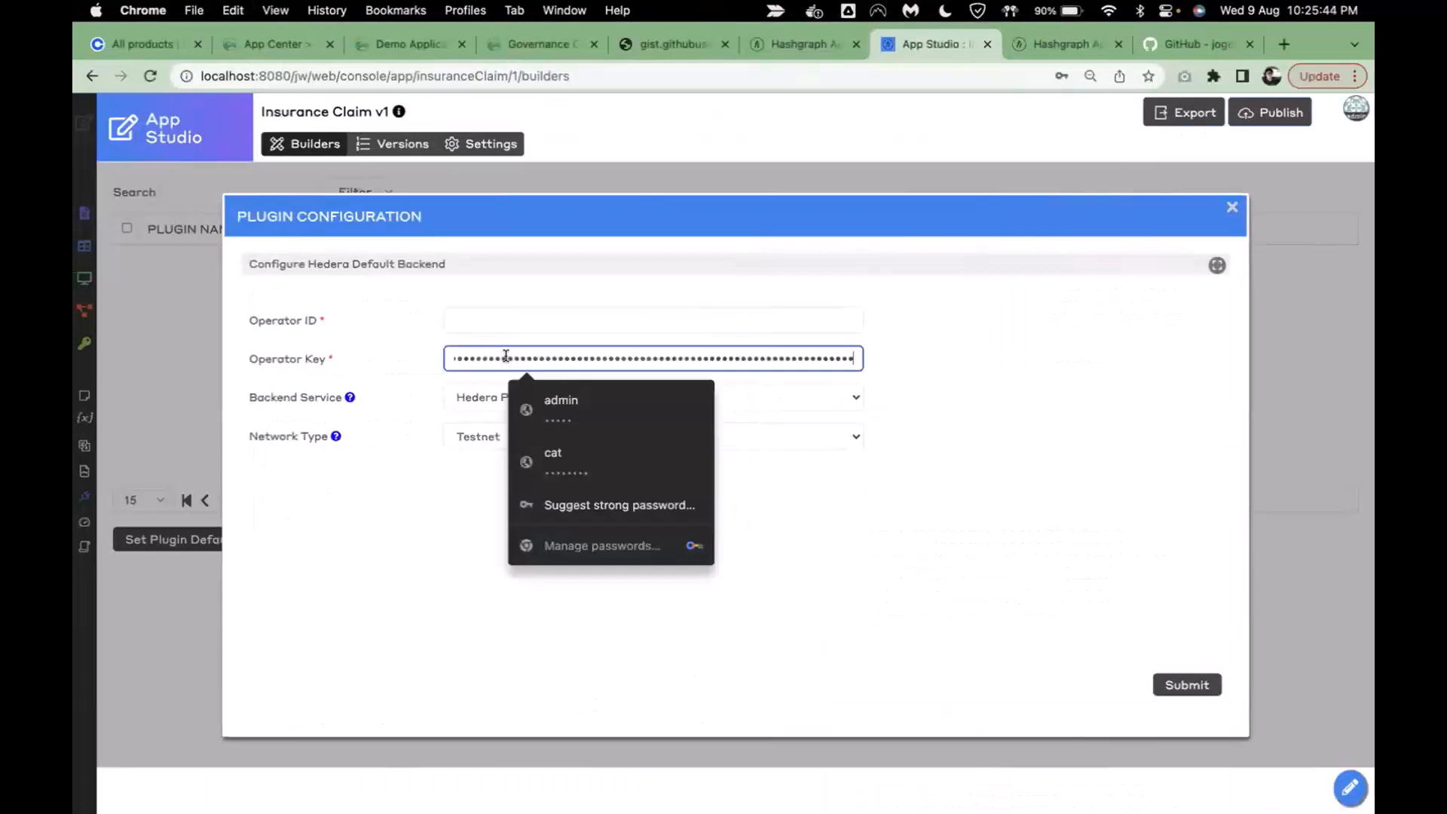
{"action": "left_click", "coordinate": [485, 318]}
{"action": "type", "text": "0.0.443321"}
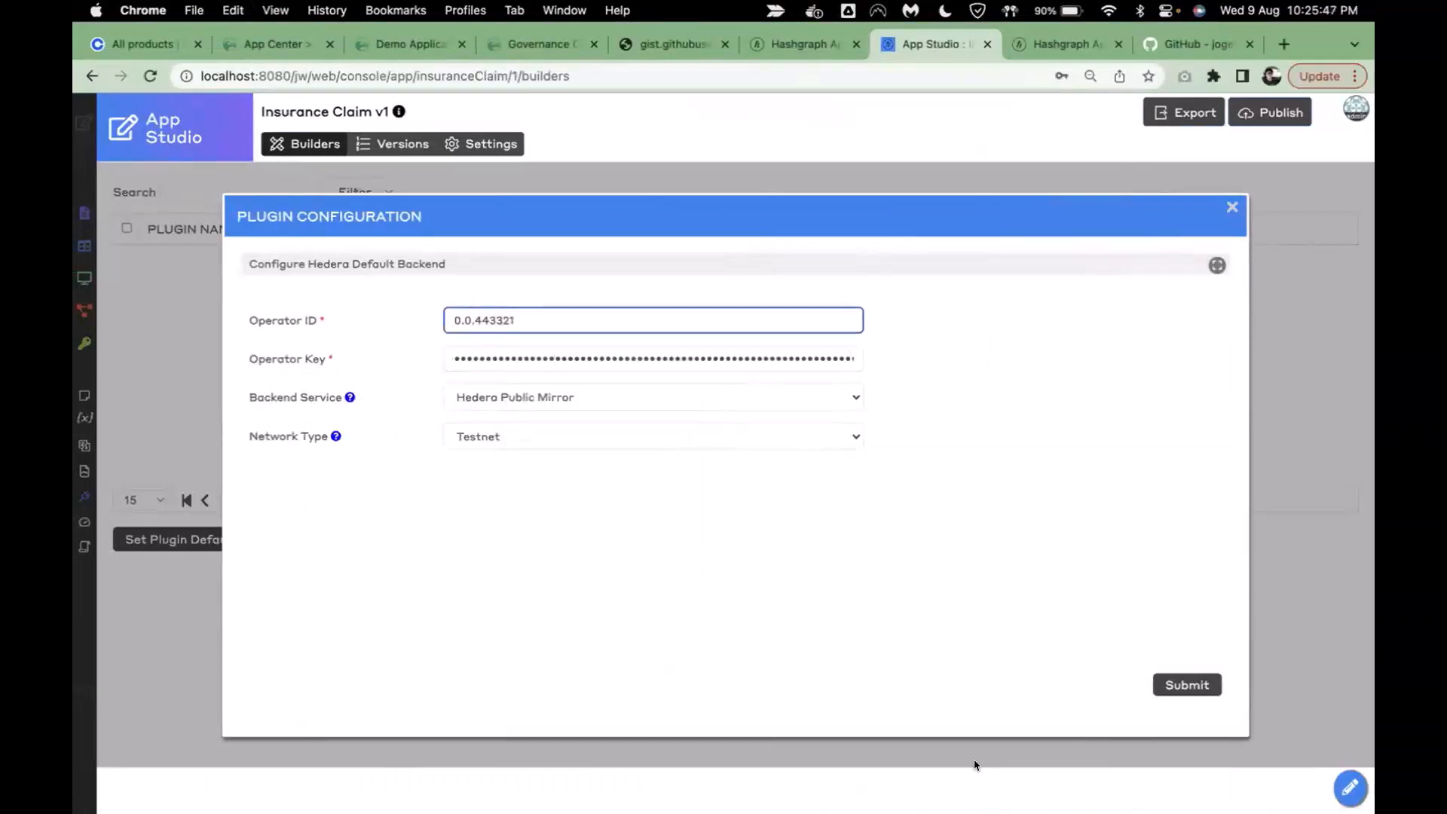
{"action": "left_click", "coordinate": [1191, 682]}
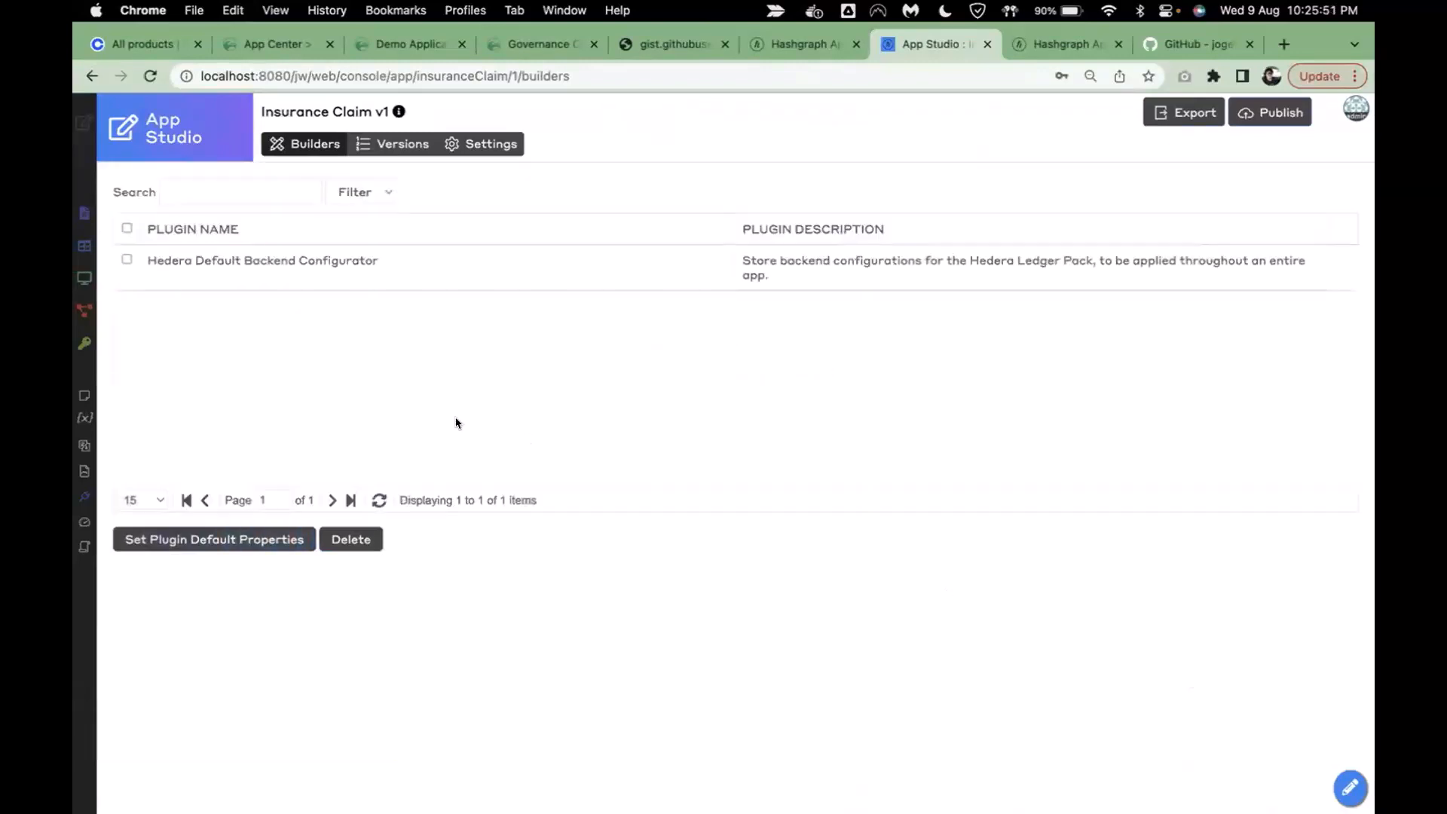
- Recheck the saved backend configuration, then go back to the Builders overview
{"action": "left_click", "coordinate": [368, 273]}
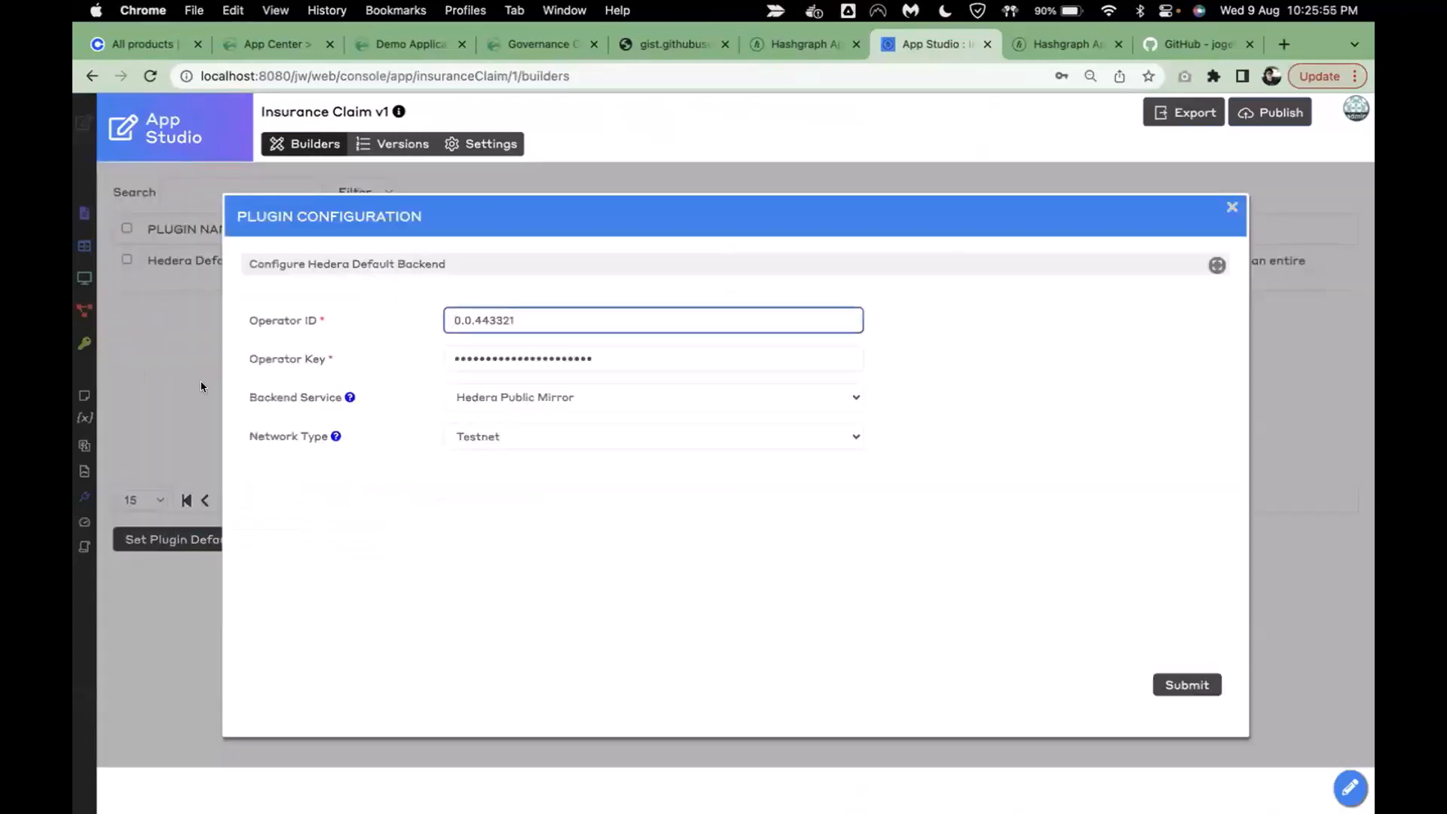
{"action": "left_click", "coordinate": [1354, 461]}
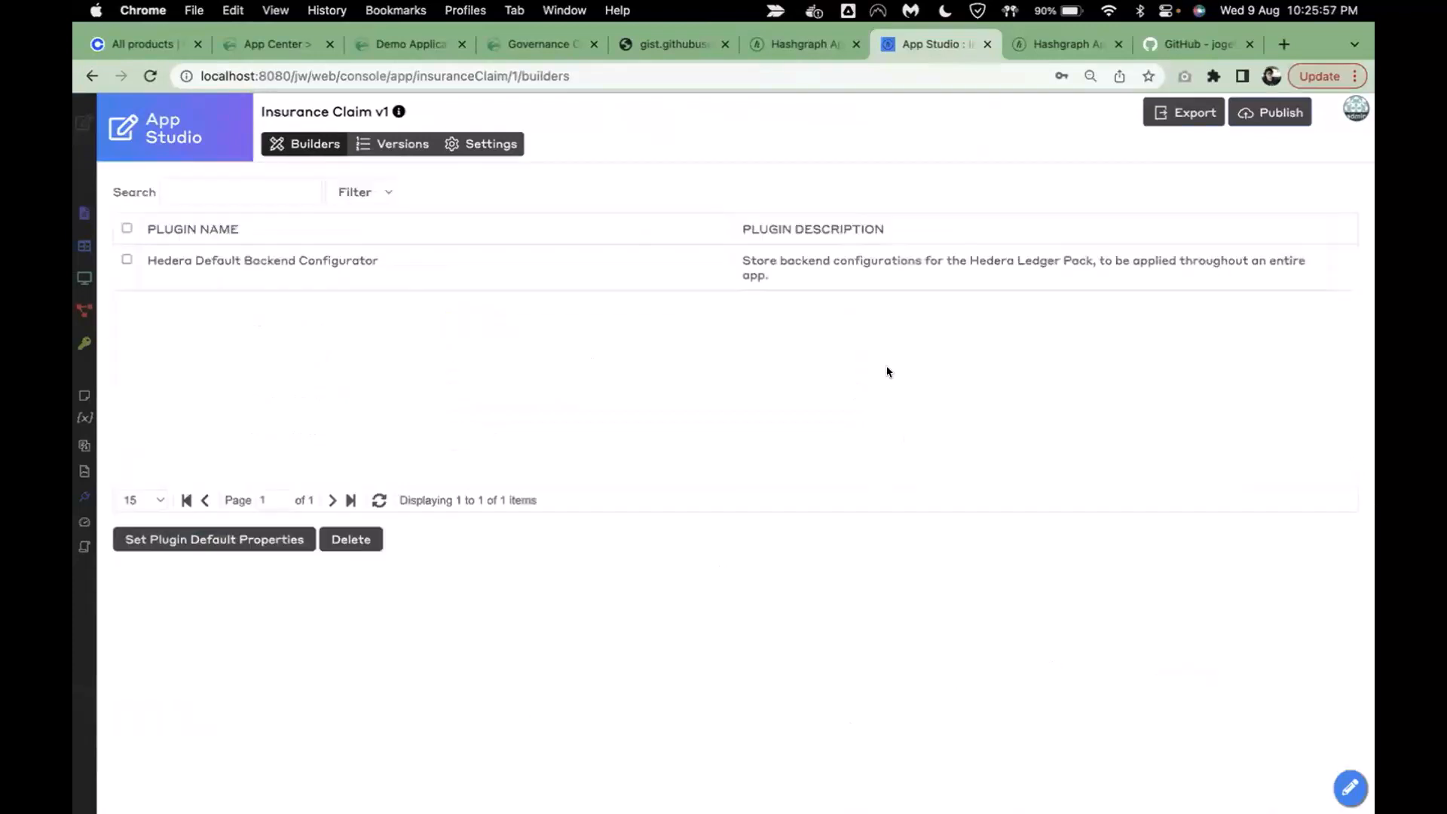
{"action": "left_click", "coordinate": [309, 148]}
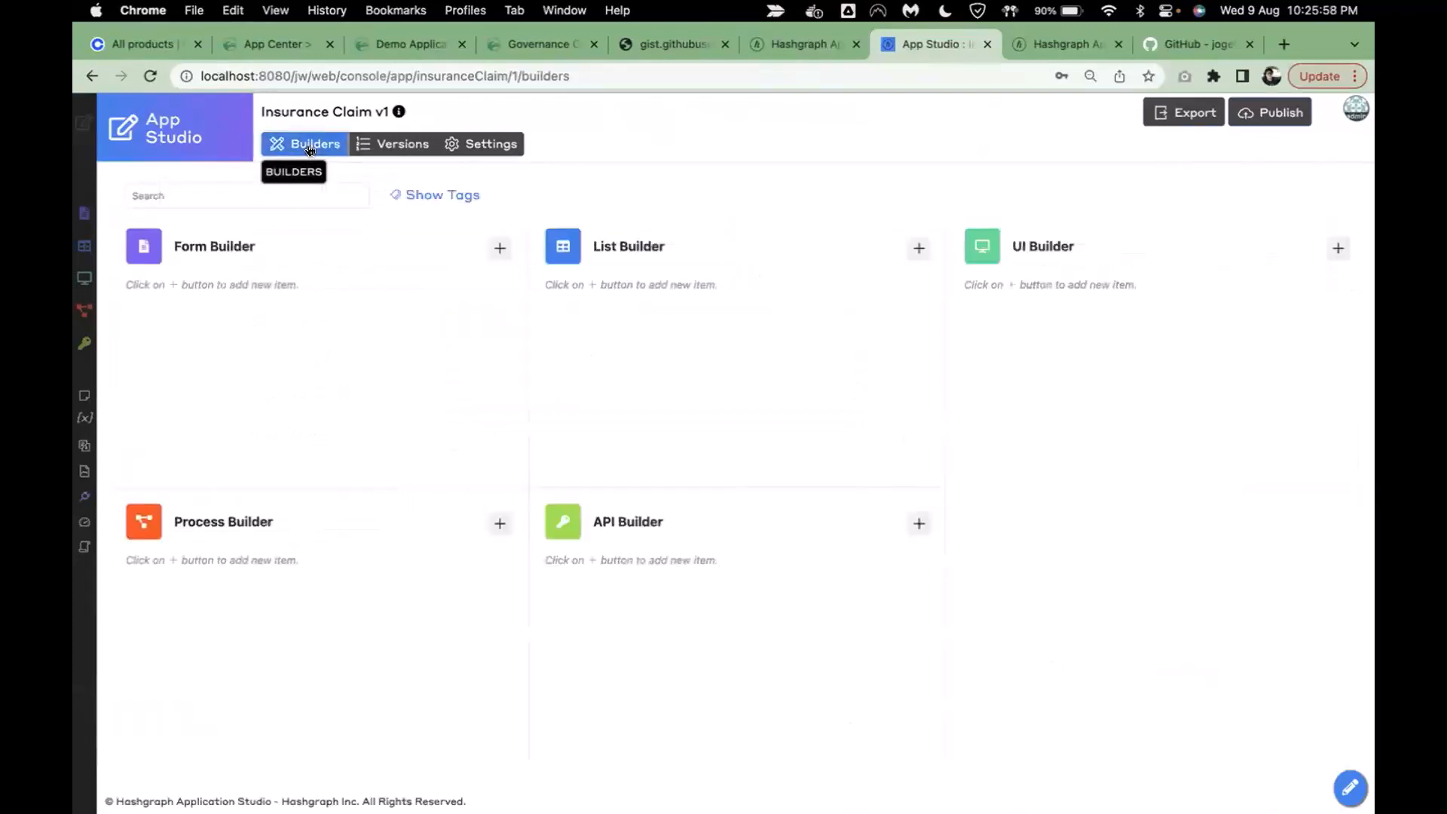
- Add a Form Builder form with ID claimDetails, name Claim Details, and a table name
{"action": "left_click", "coordinate": [497, 248]}
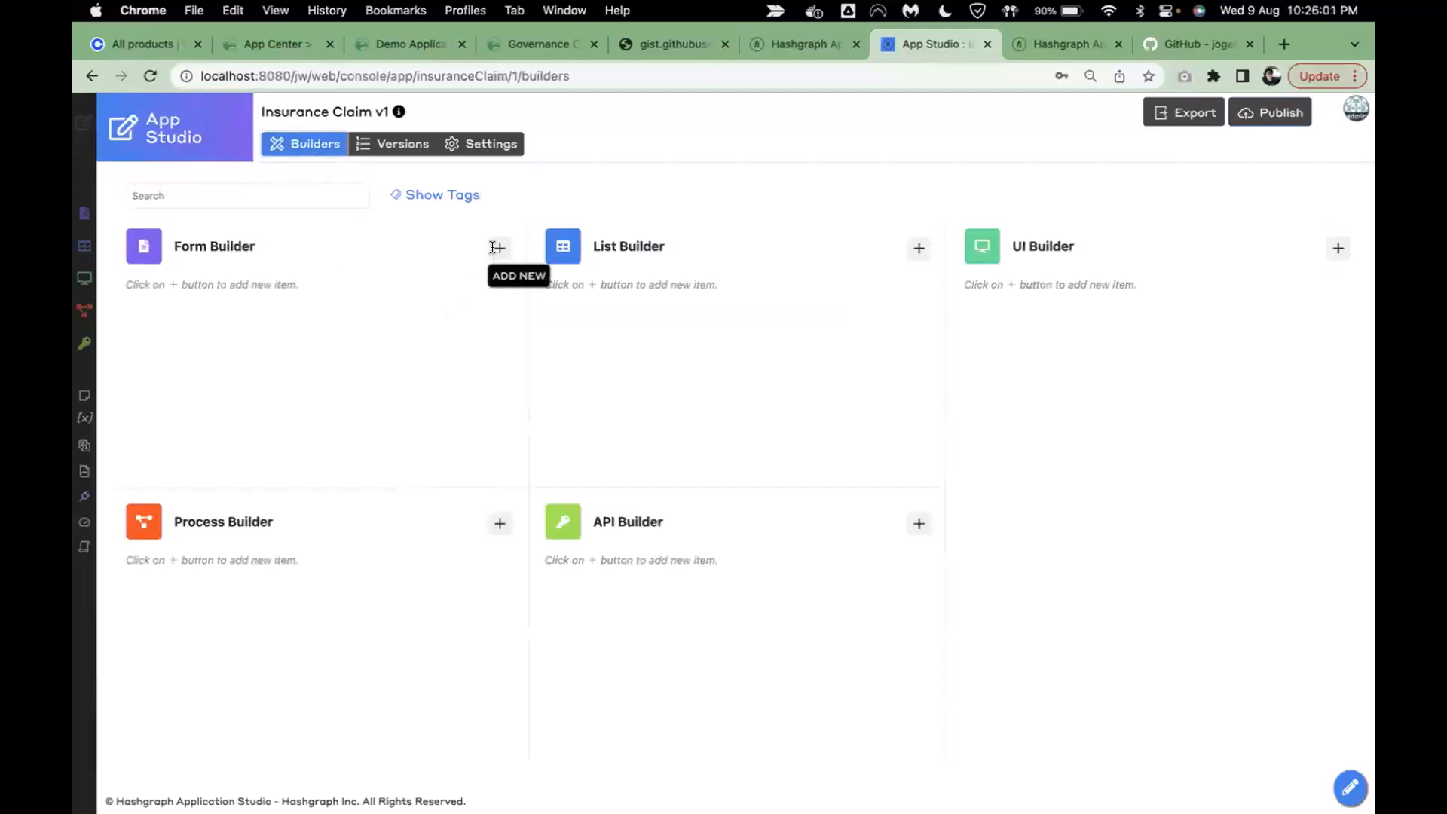
{"action": "left_click", "coordinate": [473, 227]}
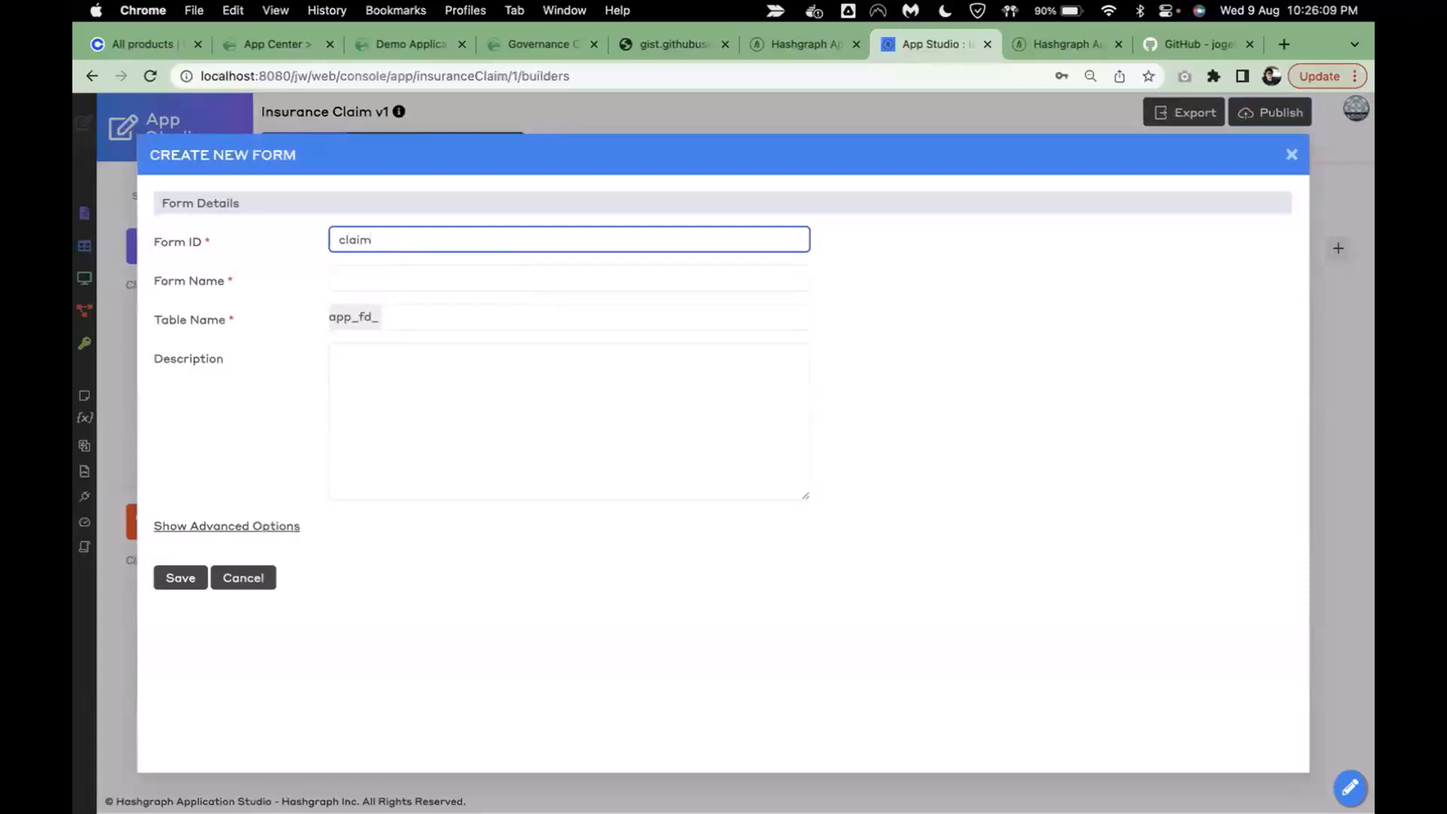
{"action": "type", "text": "etails"}
{"action": "key", "text": "Tab"}
{"action": "type", "text": "Claim Detai"}
{"action": "left_click", "coordinate": [518, 313]}
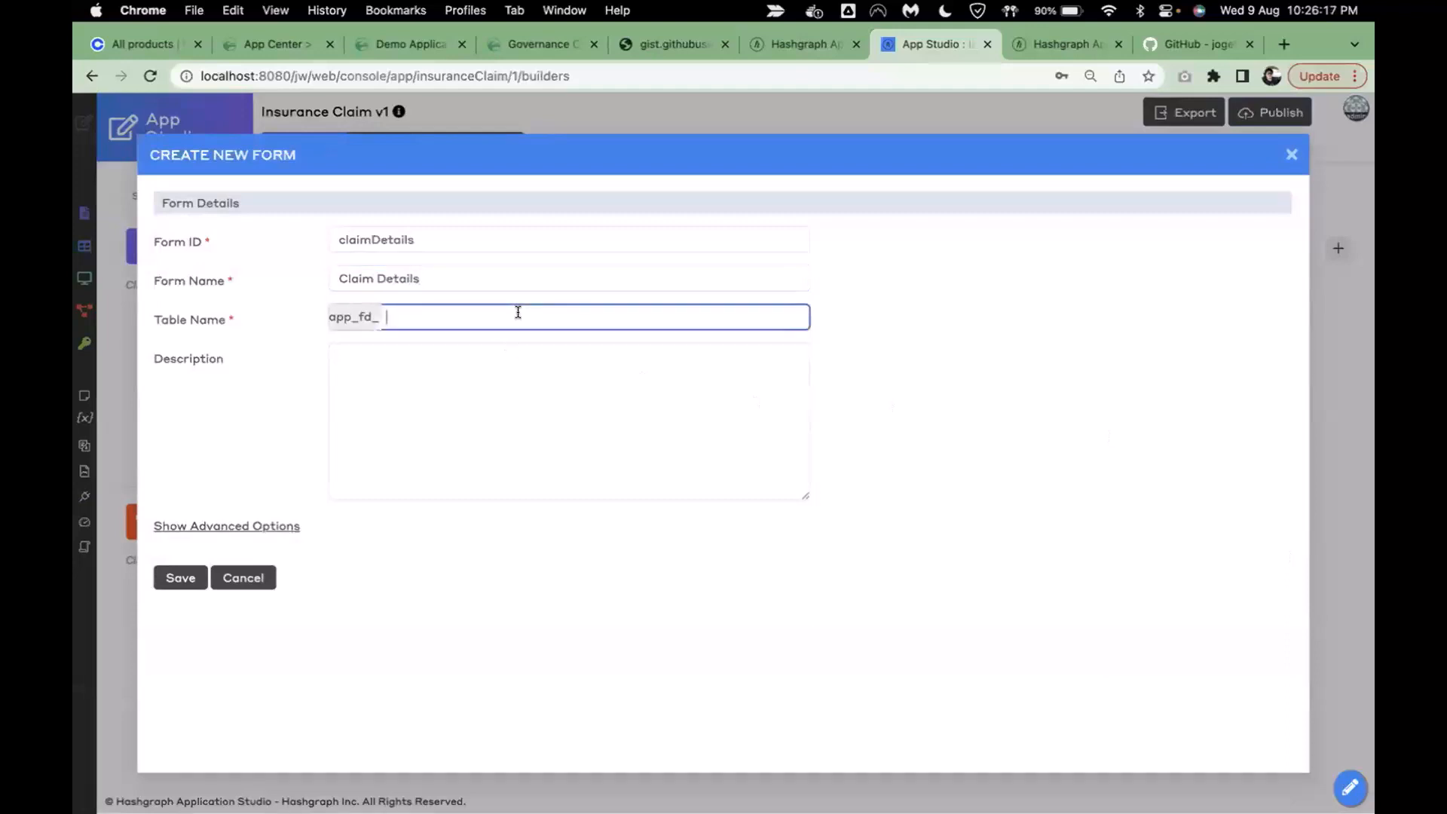
{"action": "type", "text": "sp_claim_data"}
{"action": "left_click", "coordinate": [504, 562]}
{"action": "left_click", "coordinate": [179, 578]}
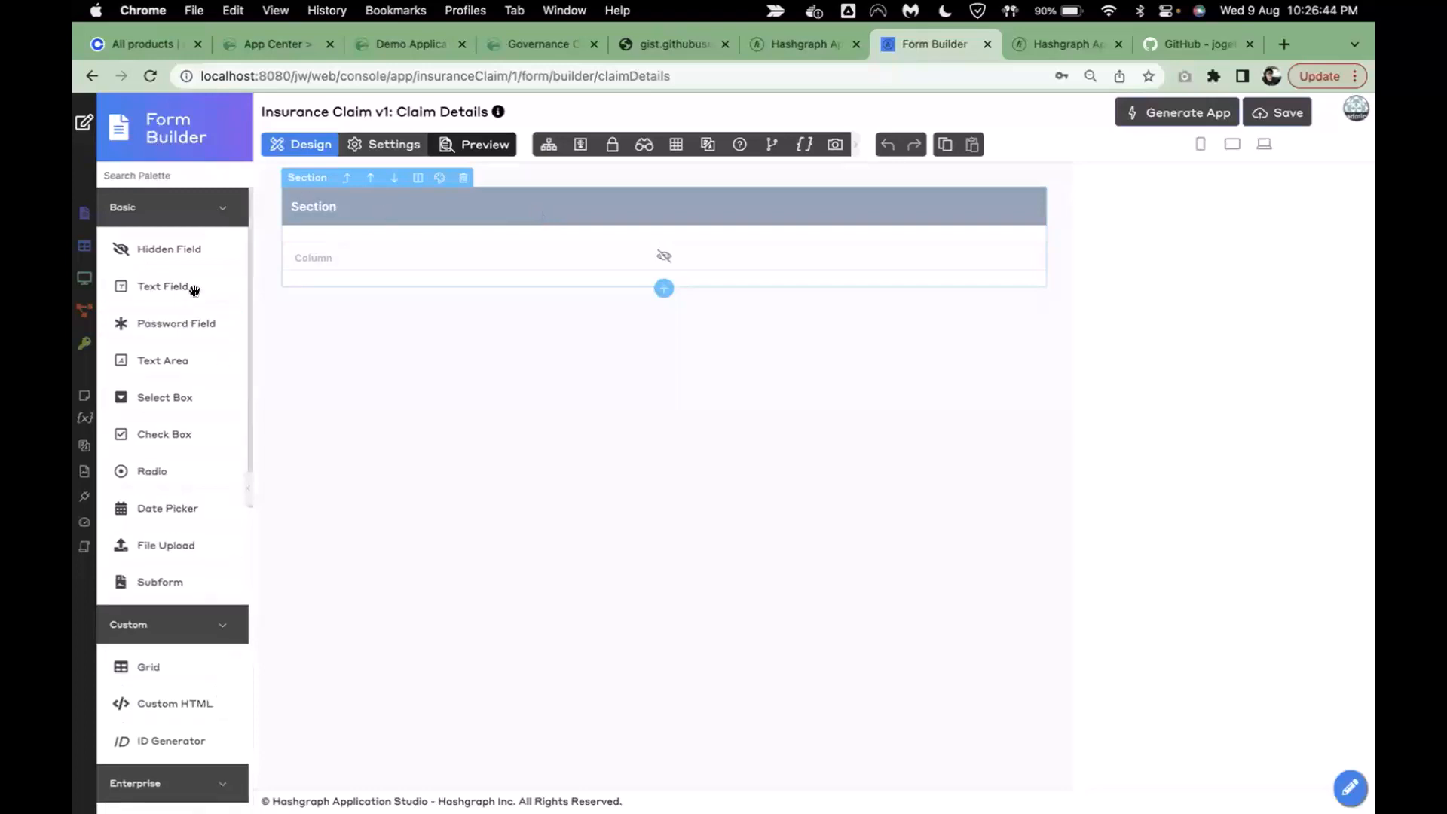
- Relabel the form's single section 'Claim Details' and apply the change
{"action": "scroll", "coordinate": [185, 697], "scroll_direction": "down", "scroll_amount": 3}
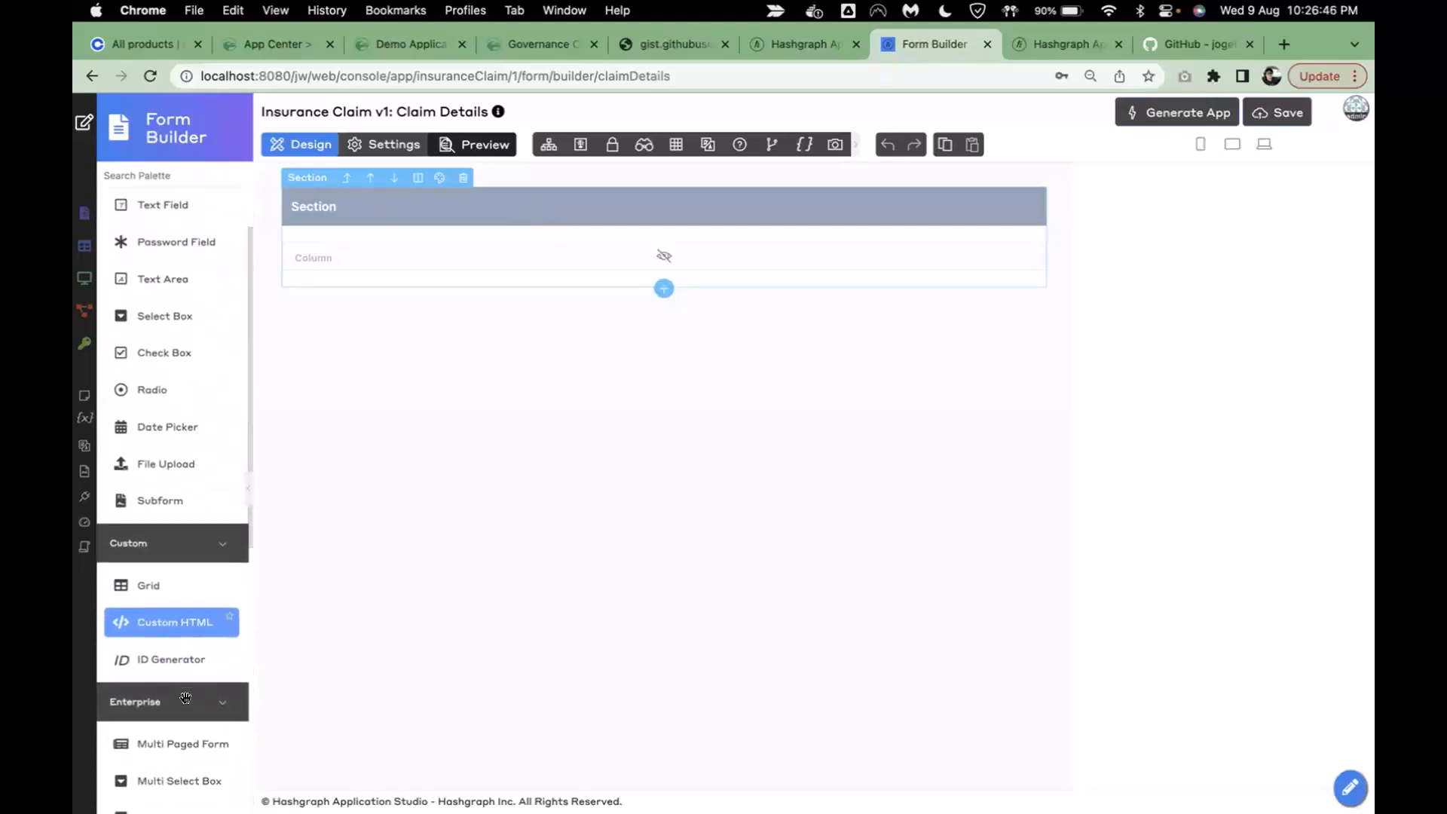
{"action": "scroll", "coordinate": [158, 294], "scroll_direction": "up", "scroll_amount": 3}
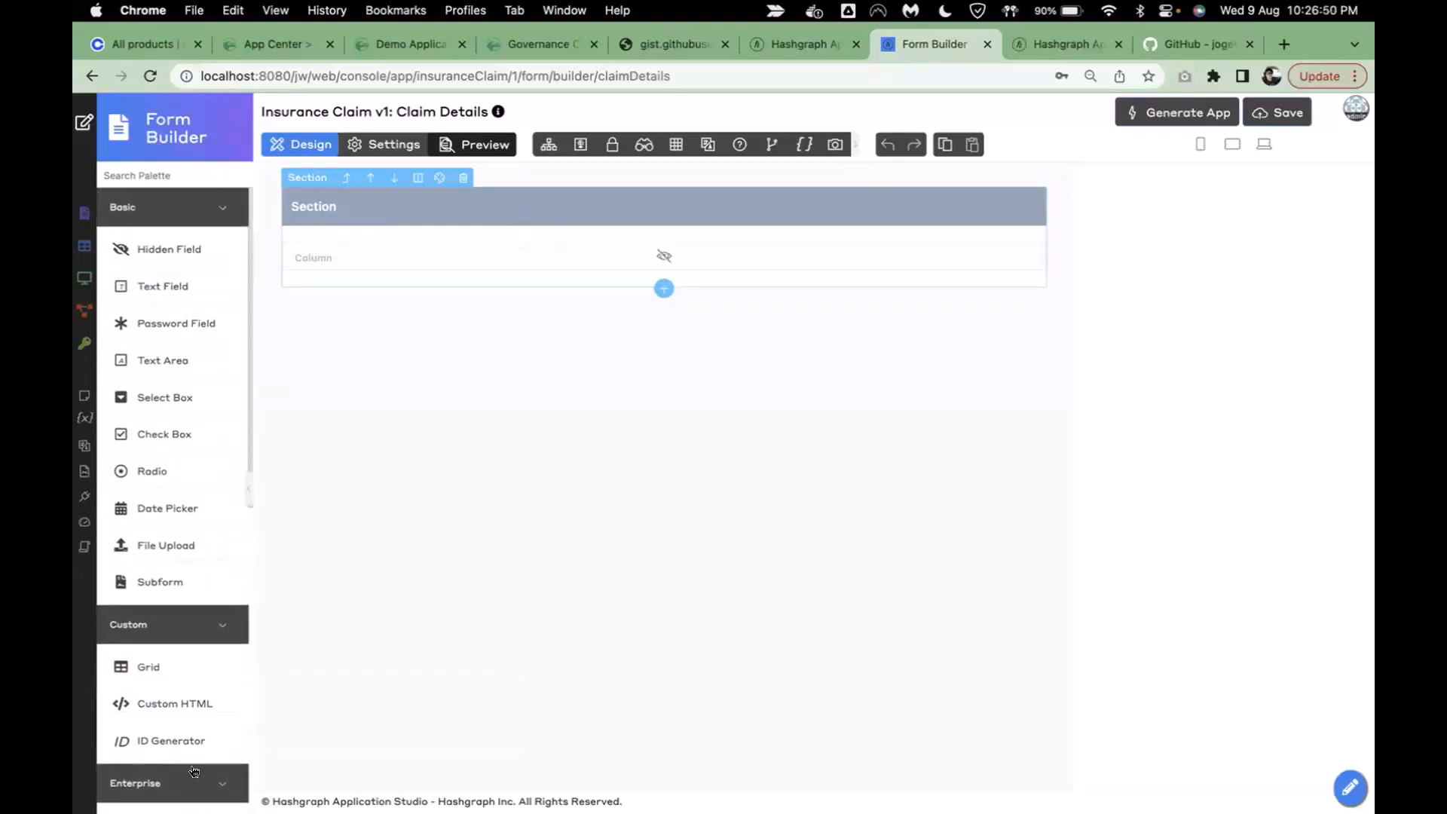
{"action": "scroll", "coordinate": [179, 653], "scroll_direction": "down", "scroll_amount": 1}
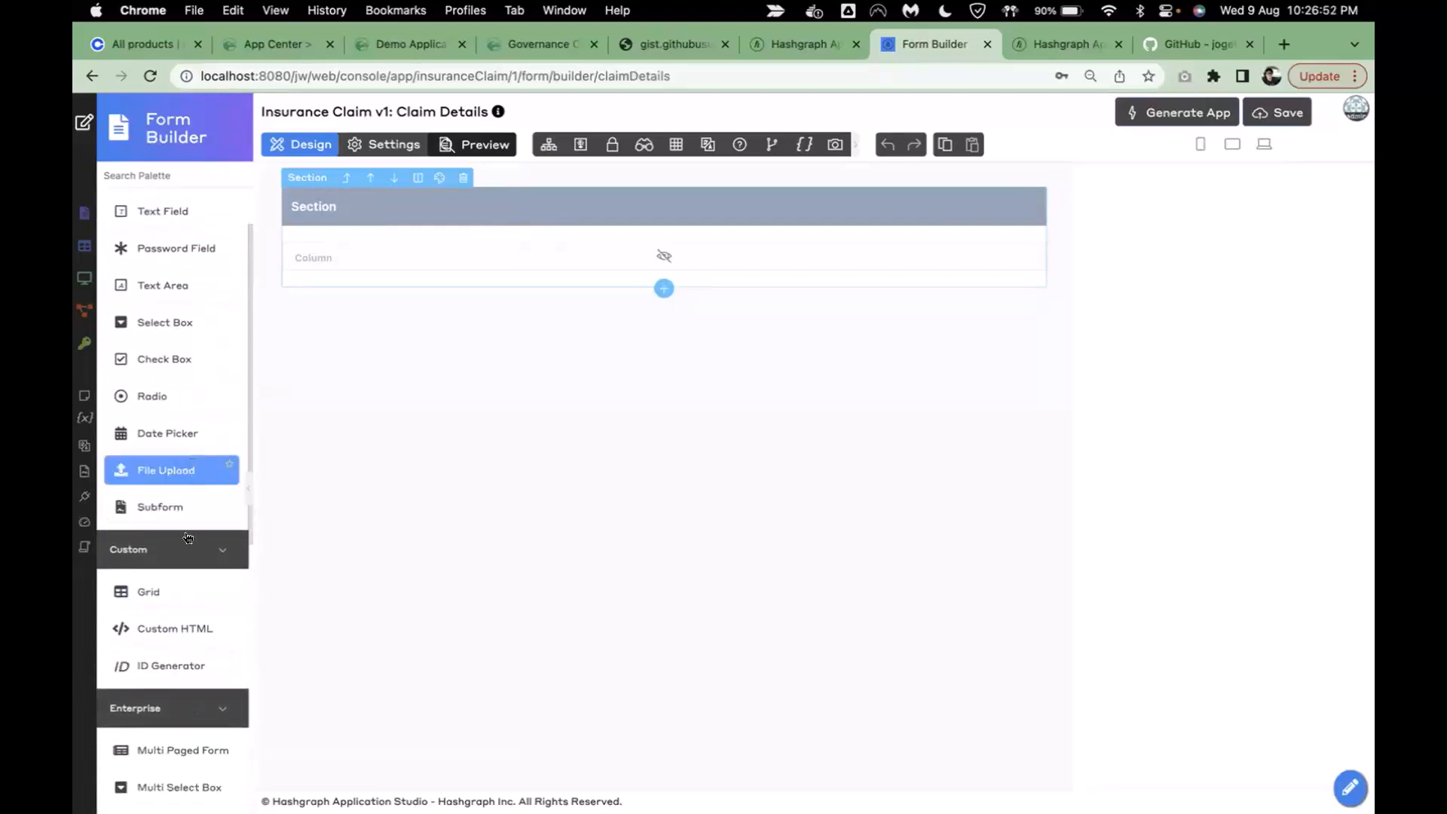
{"action": "scroll", "coordinate": [181, 490], "scroll_direction": "up", "scroll_amount": 1}
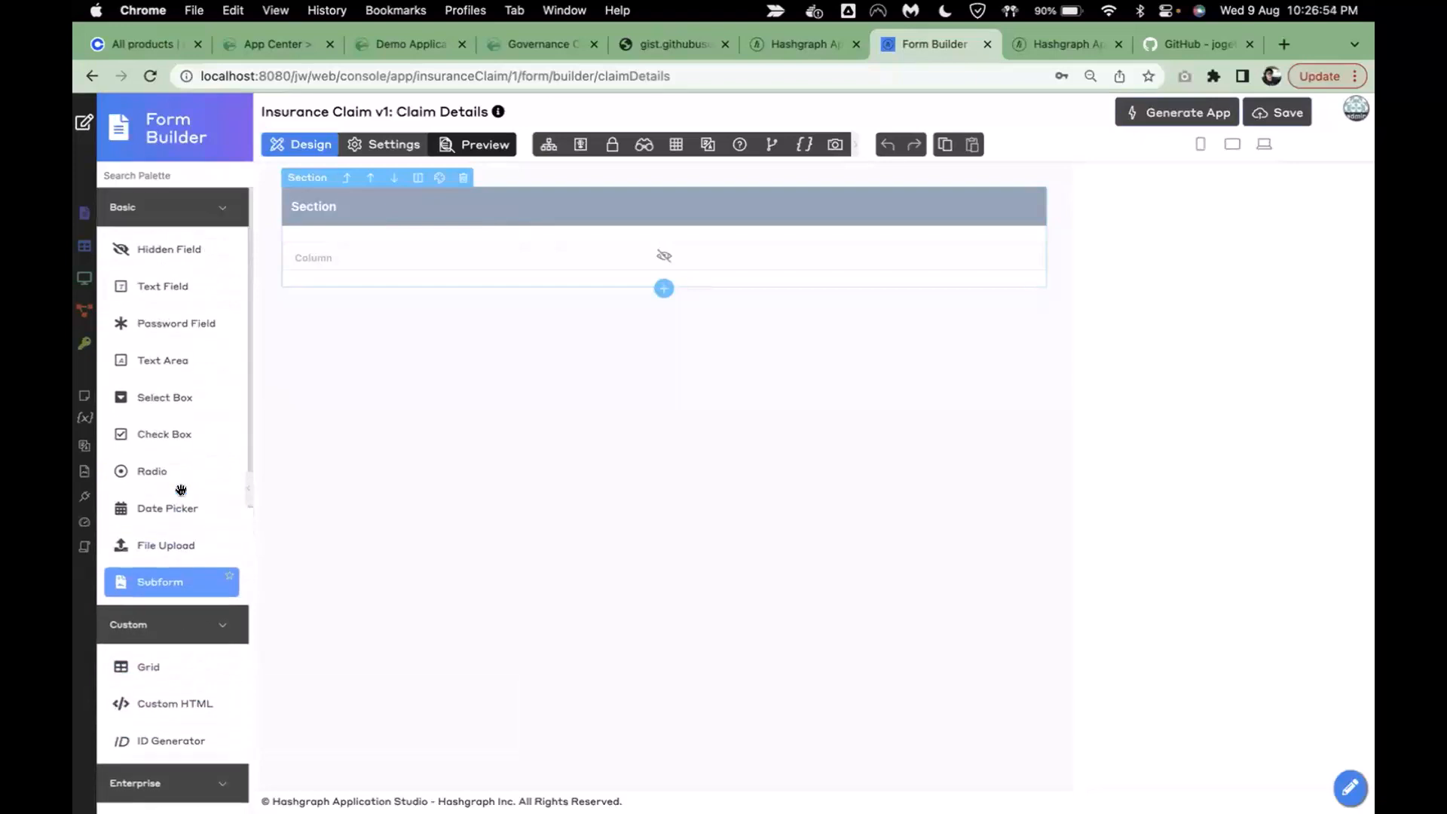
{"action": "left_click", "coordinate": [558, 206]}
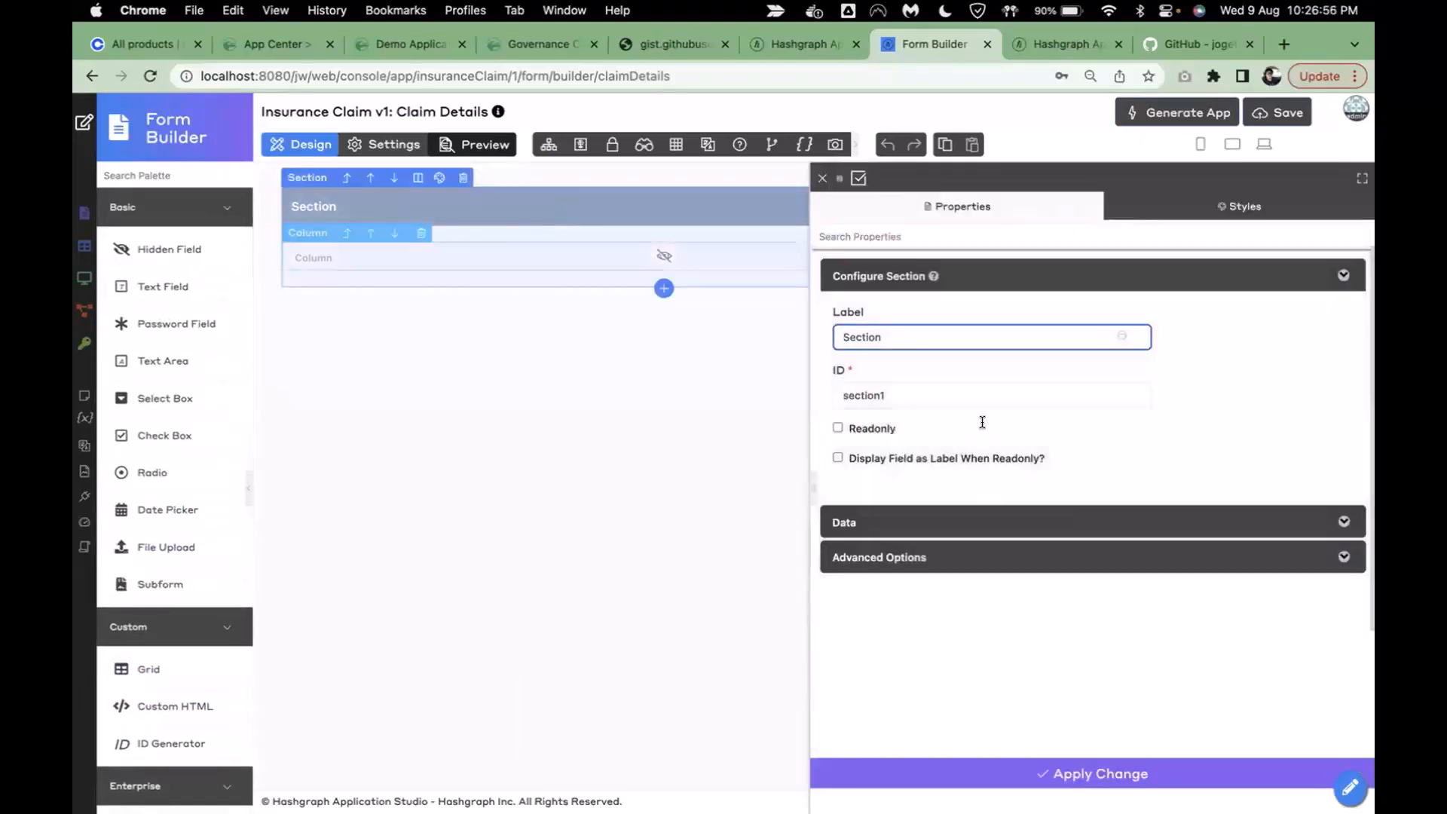
{"action": "double_click", "coordinate": [907, 336]}
{"action": "type", "text": "Claim Det"}
{"action": "left_click", "coordinate": [923, 776]}
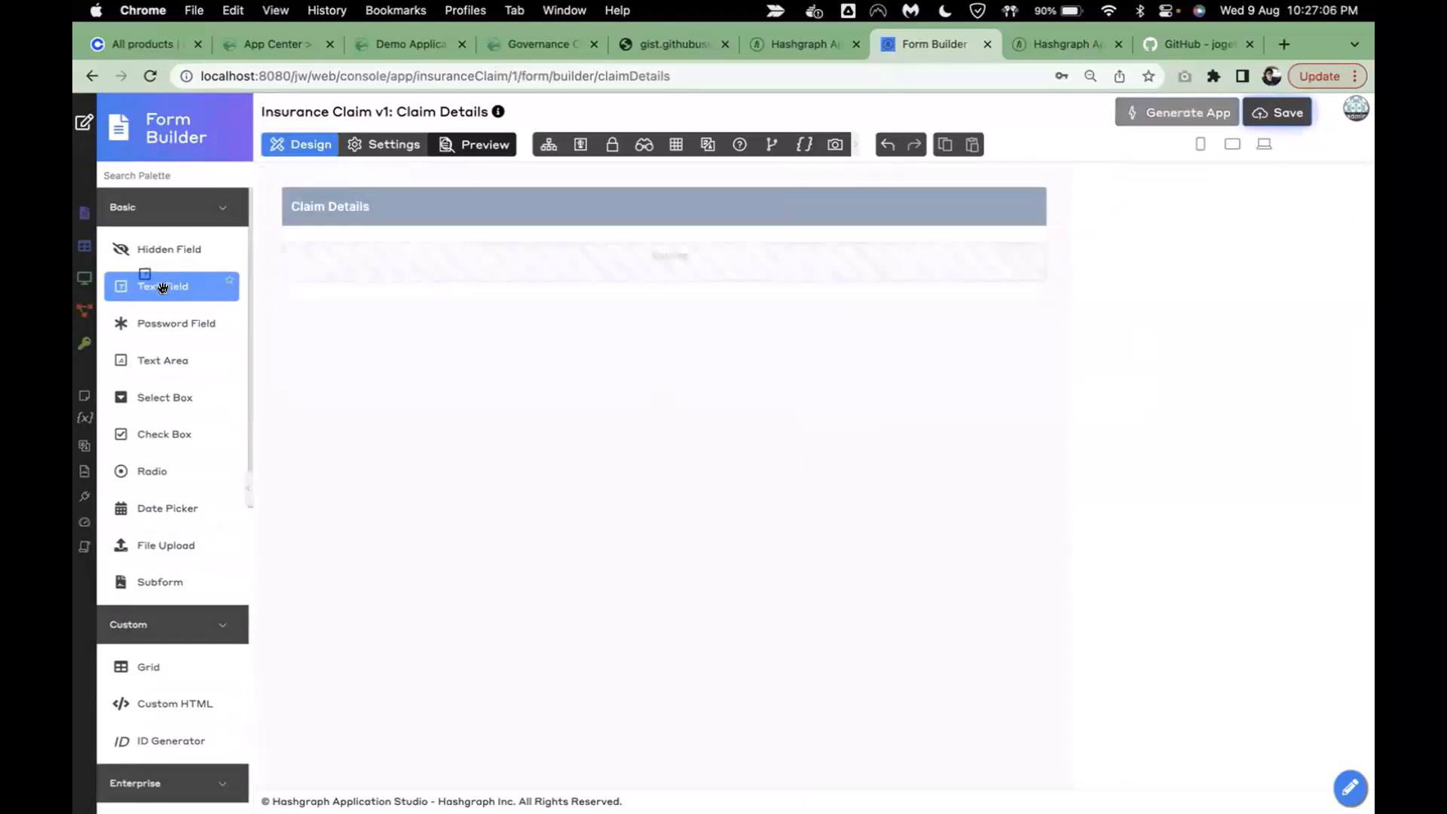
- Add a Claimant Name text field with ID claimant_name to the section
{"action": "left_click_drag", "start_coordinate": [162, 287], "coordinate": [455, 250]}
{"action": "left_click", "coordinate": [458, 257]}
{"action": "triple_click", "coordinate": [972, 337]}
{"action": "type", "text": "Claimant"}
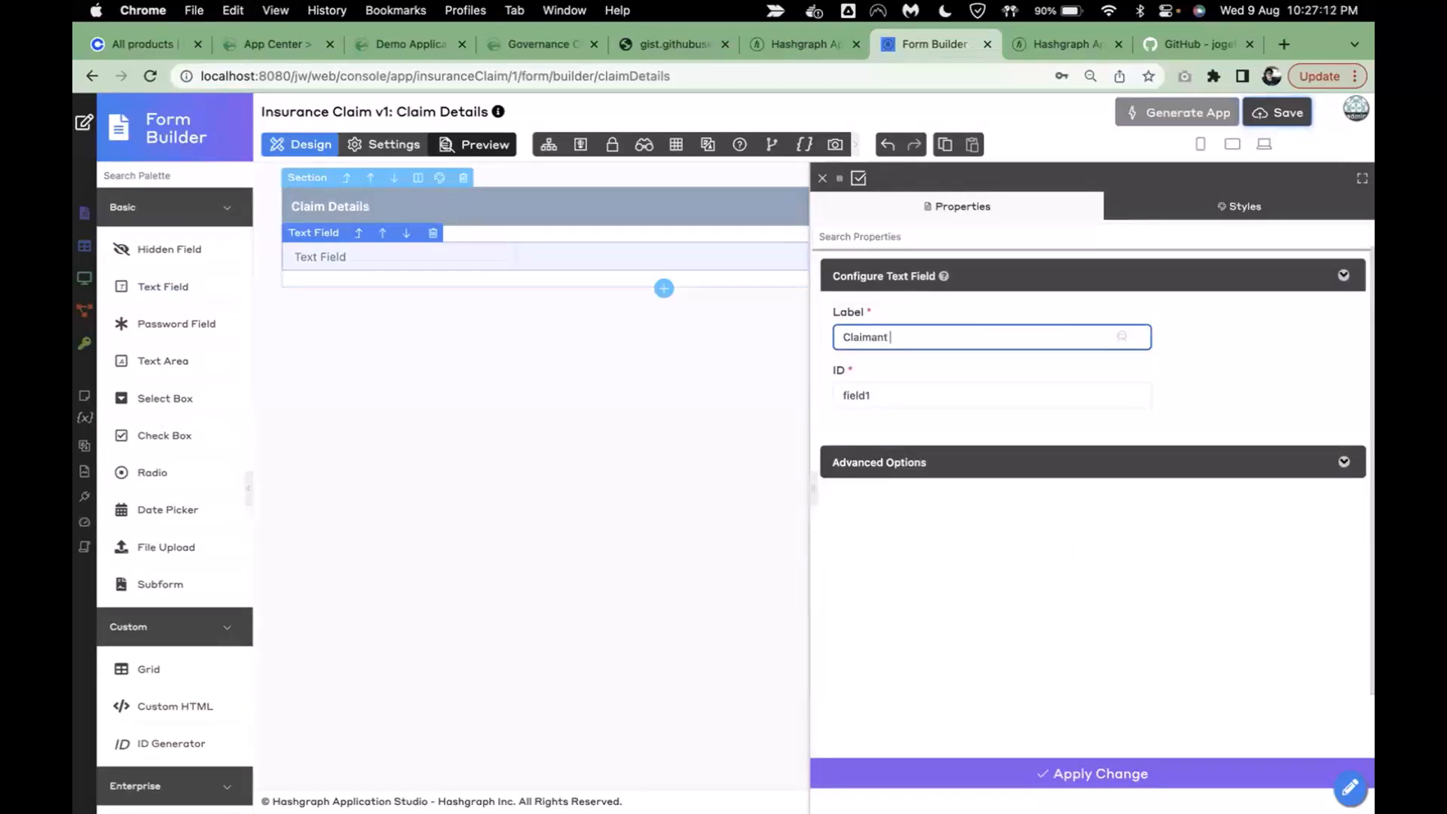
{"action": "type", "text": " Name"}
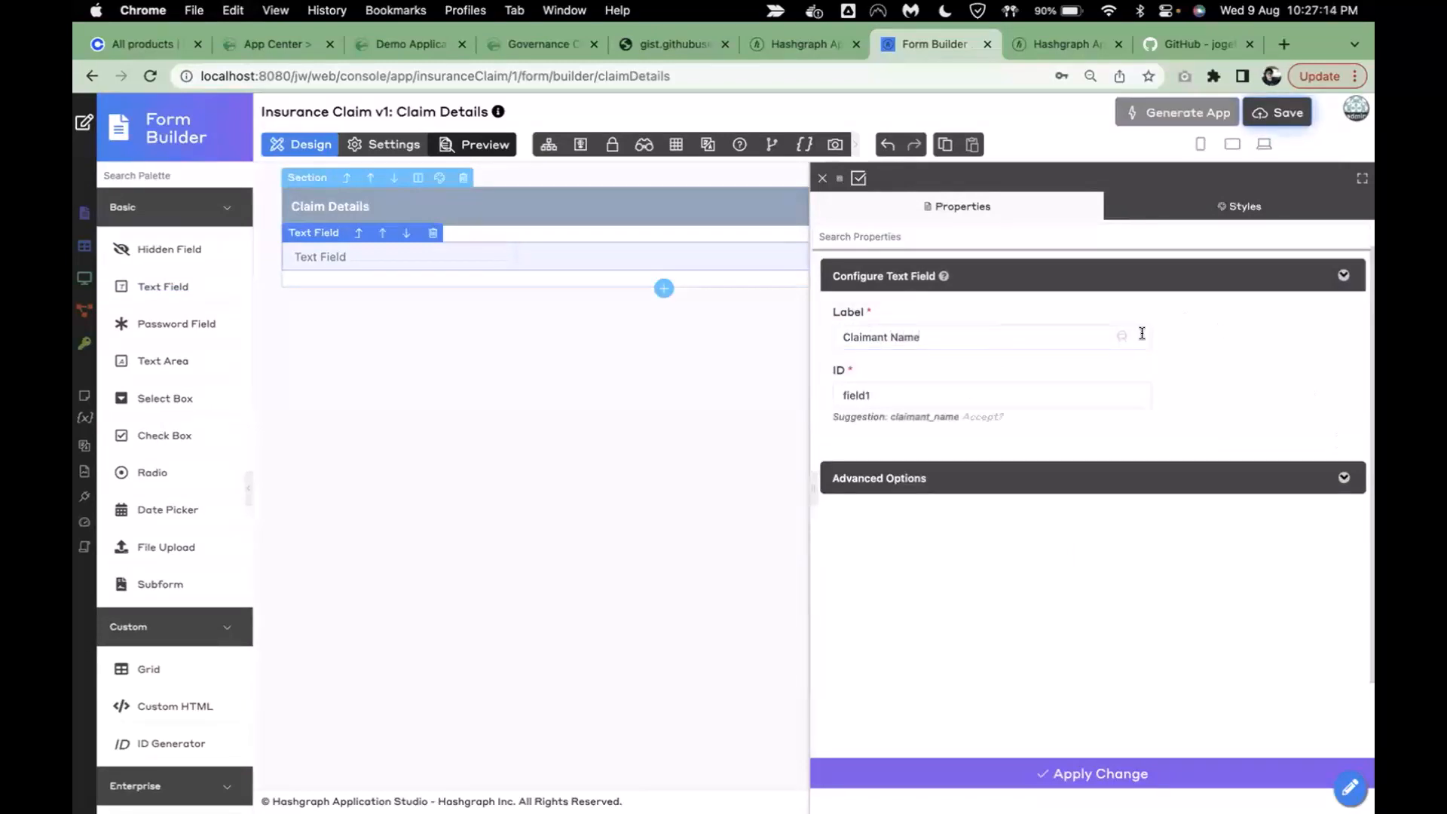
{"action": "left_click", "coordinate": [993, 418]}
{"action": "left_click", "coordinate": [1001, 783]}
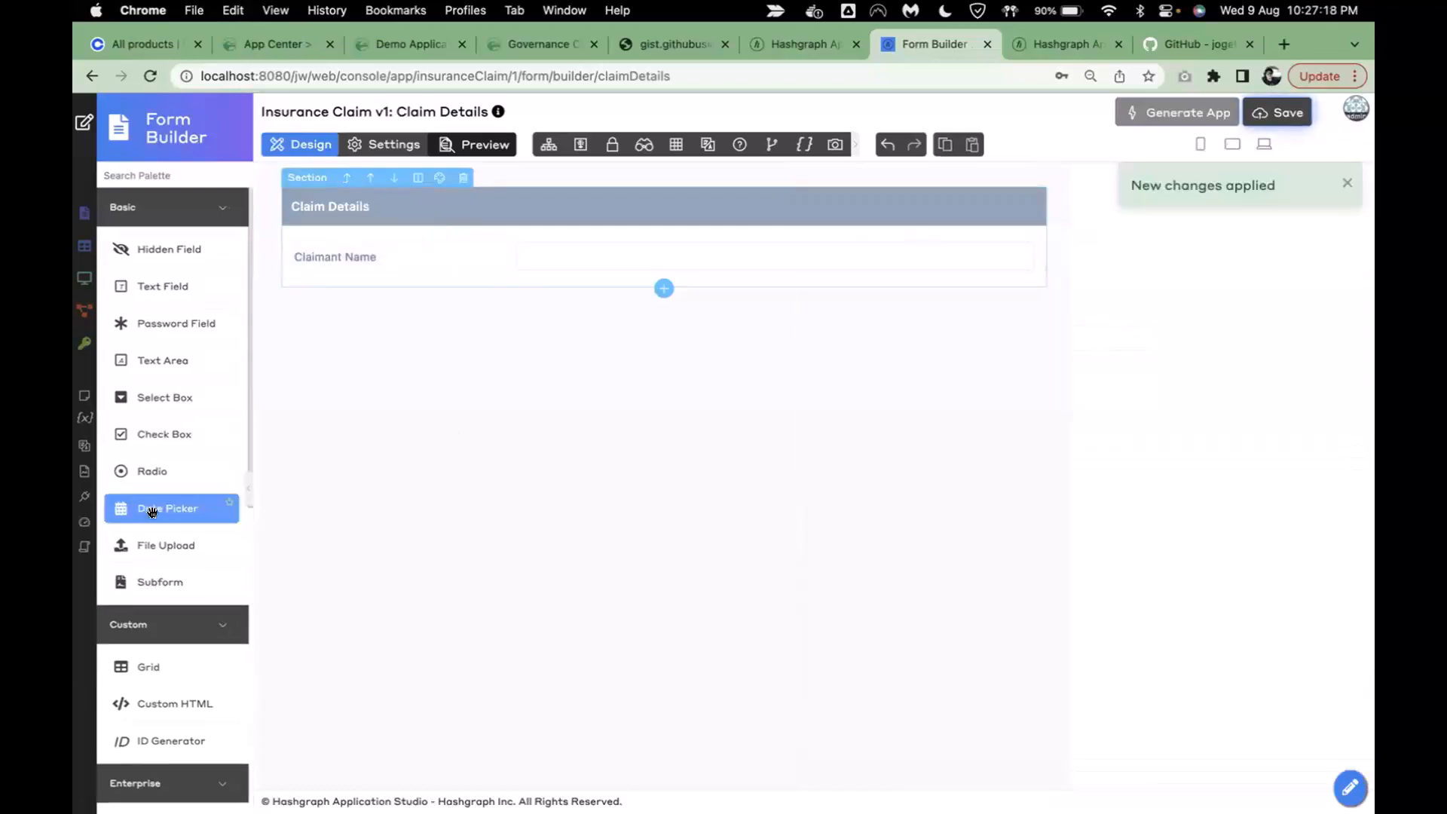
- Add a Date Requested date picker with ID date_requested below Claimant Name
{"action": "left_click_drag", "start_coordinate": [151, 512], "coordinate": [398, 295]}
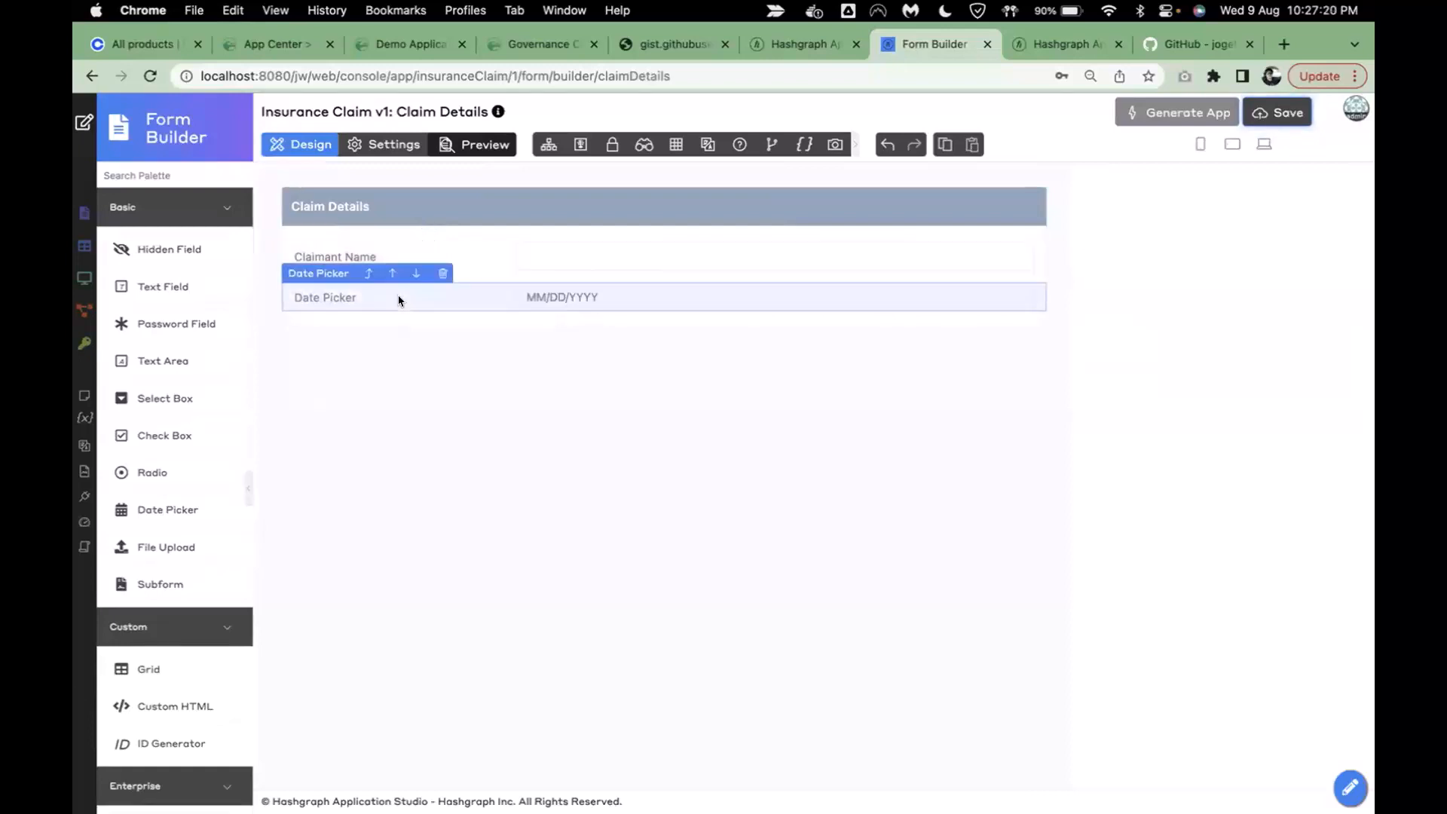
{"action": "left_click", "coordinate": [398, 296]}
{"action": "left_click", "coordinate": [933, 336]}
{"action": "key", "text": "BackSpace"}
{"action": "key", "text": "BackSpace"}
{"action": "type", "text": "Reques"}
{"action": "left_click", "coordinate": [1183, 410]}
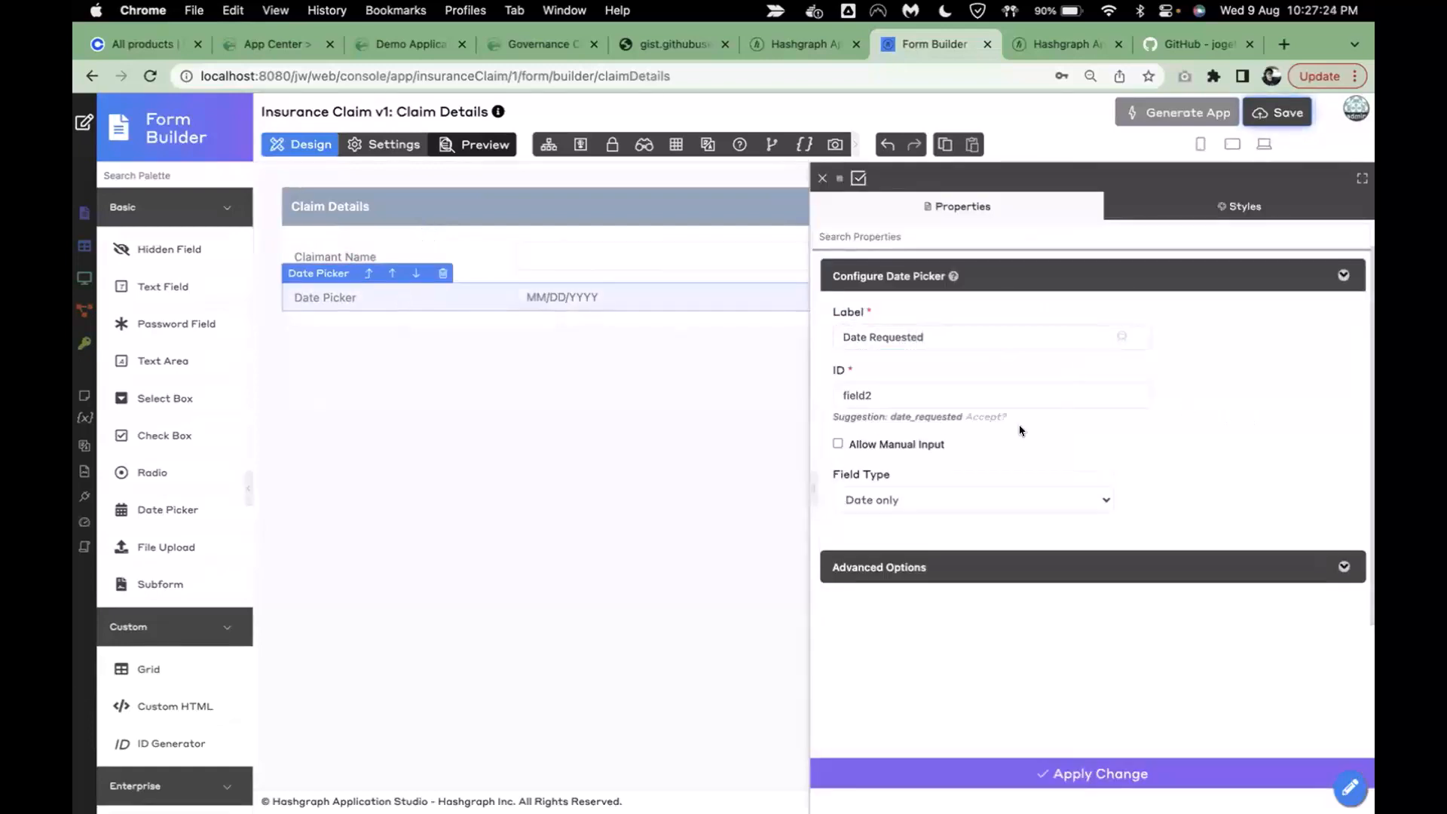
{"action": "left_click", "coordinate": [980, 416]}
{"action": "left_click", "coordinate": [982, 771]}
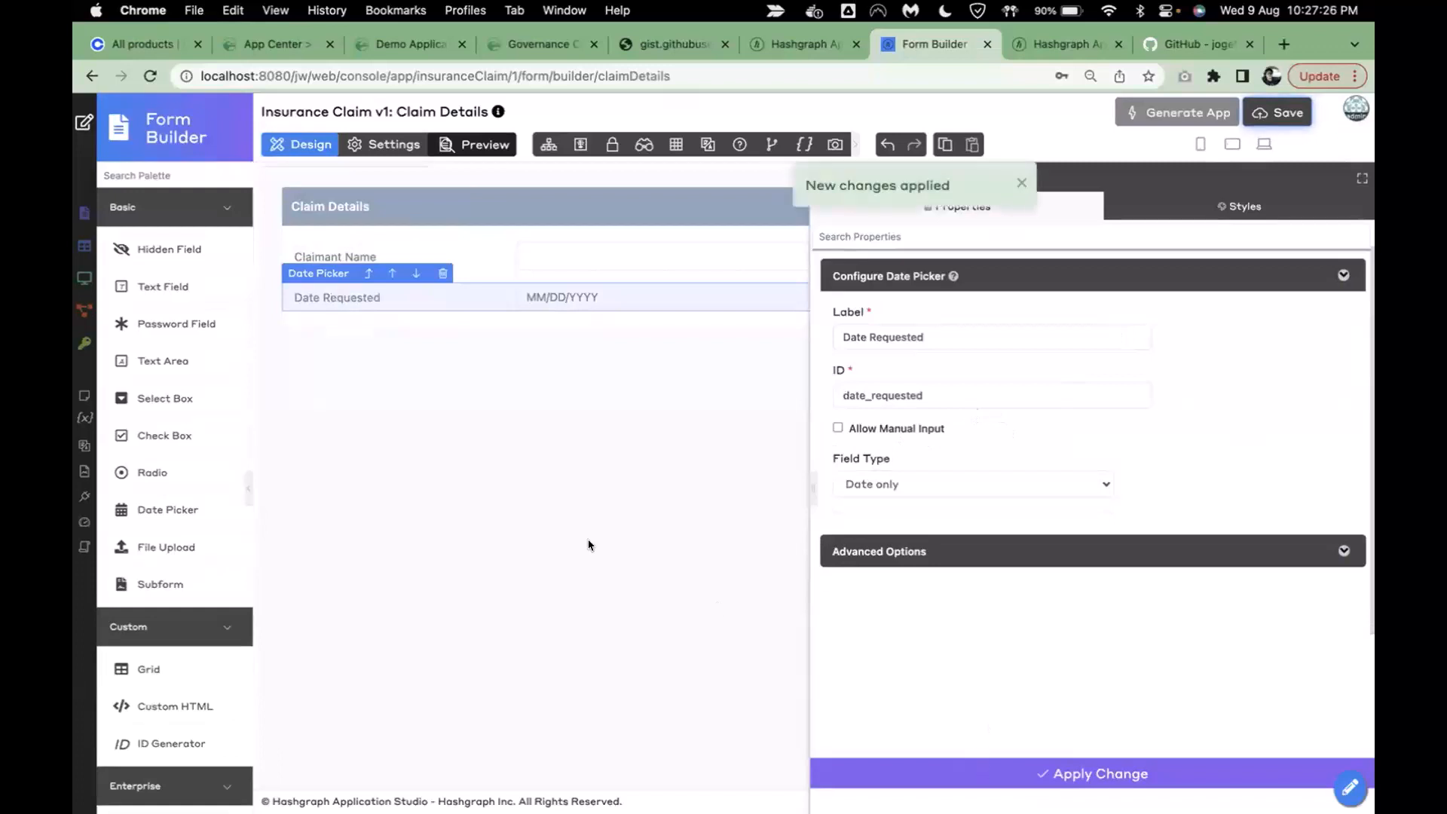
- Add a Documents file upload field with ID documents below Date Requested
{"action": "left_click_drag", "start_coordinate": [200, 524], "coordinate": [397, 301]}
{"action": "left_click_drag", "start_coordinate": [358, 369], "coordinate": [354, 341]}
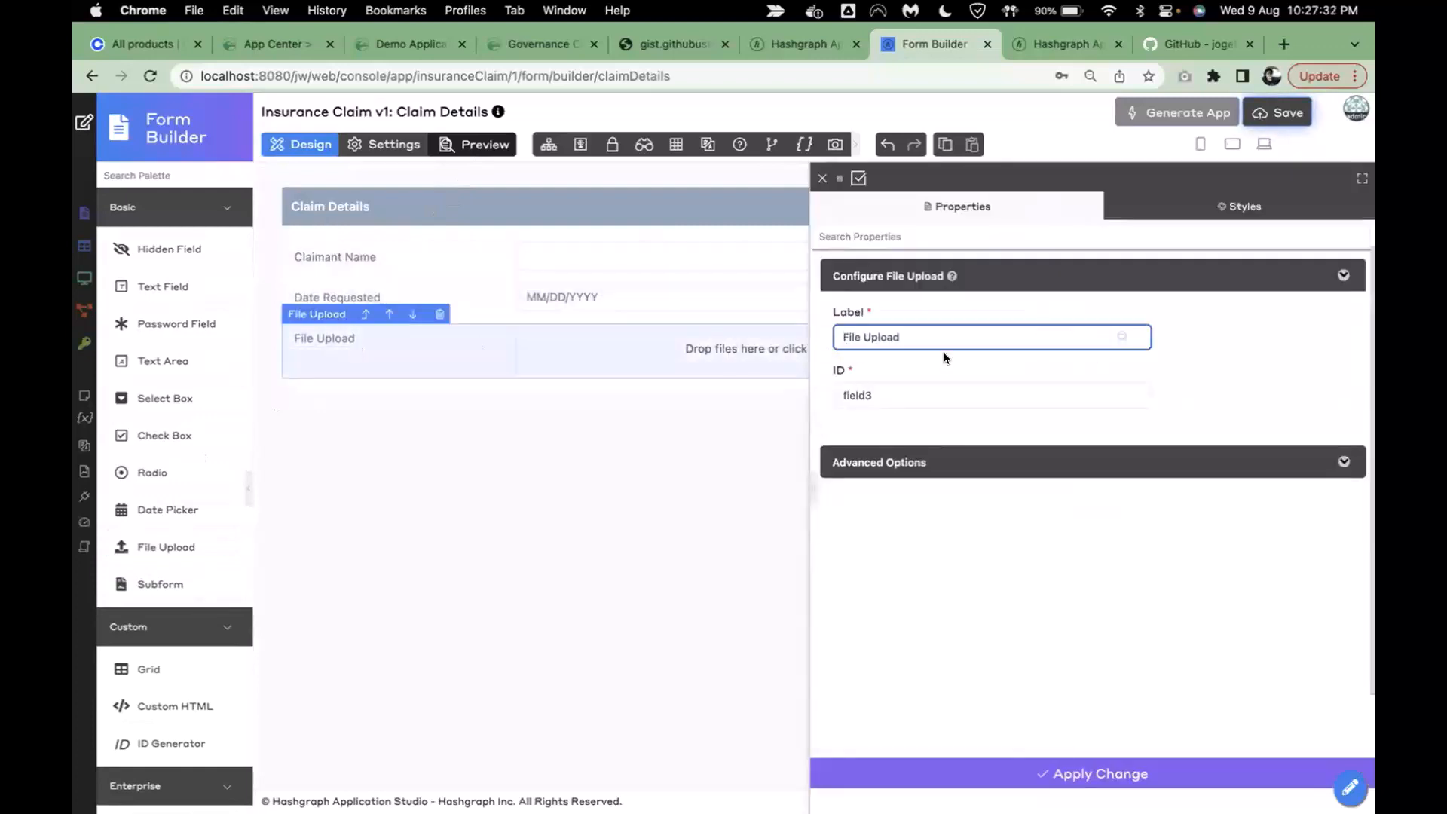
{"action": "triple_click", "coordinate": [944, 333]}
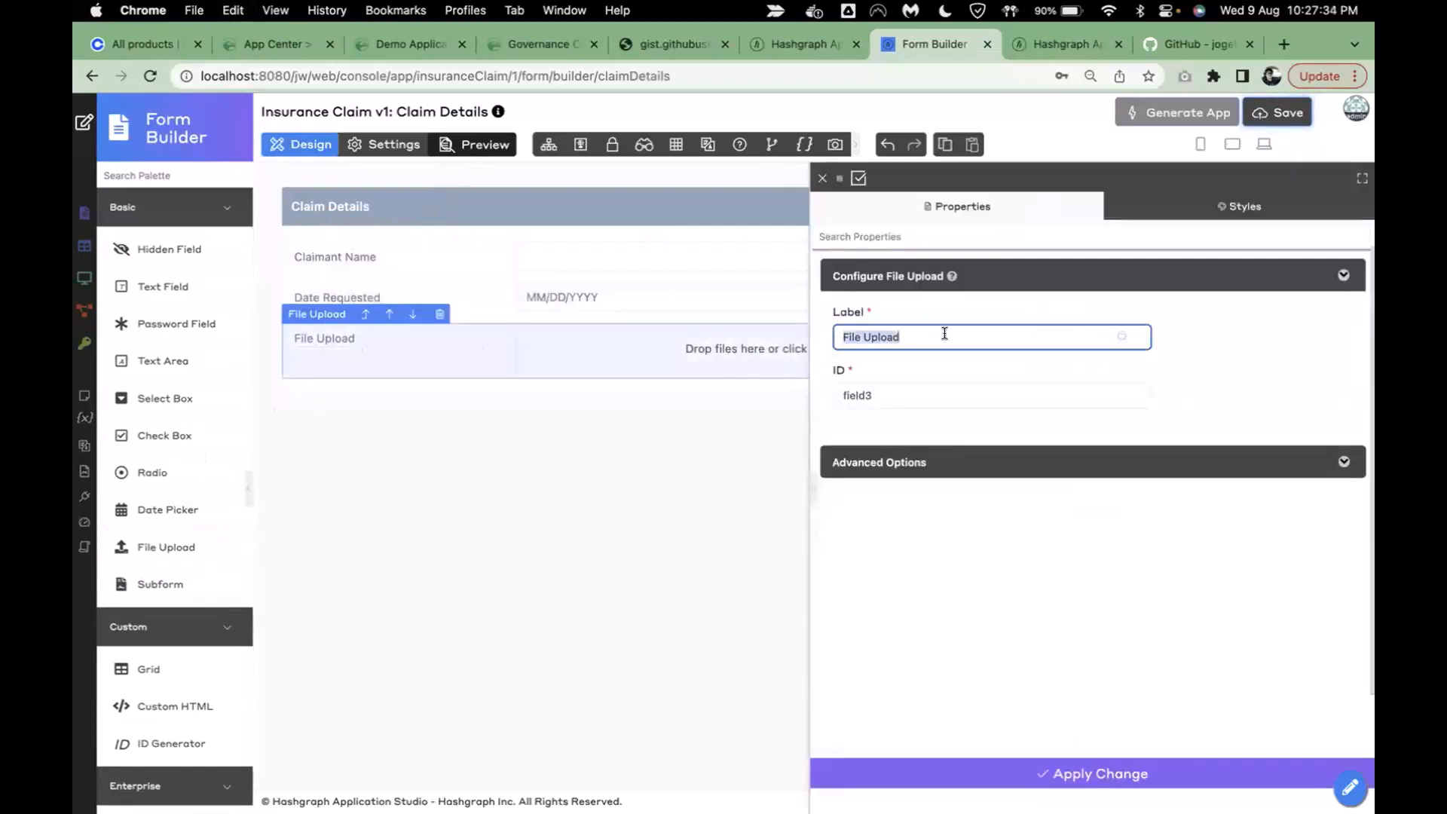
{"action": "type", "text": "Documents"}
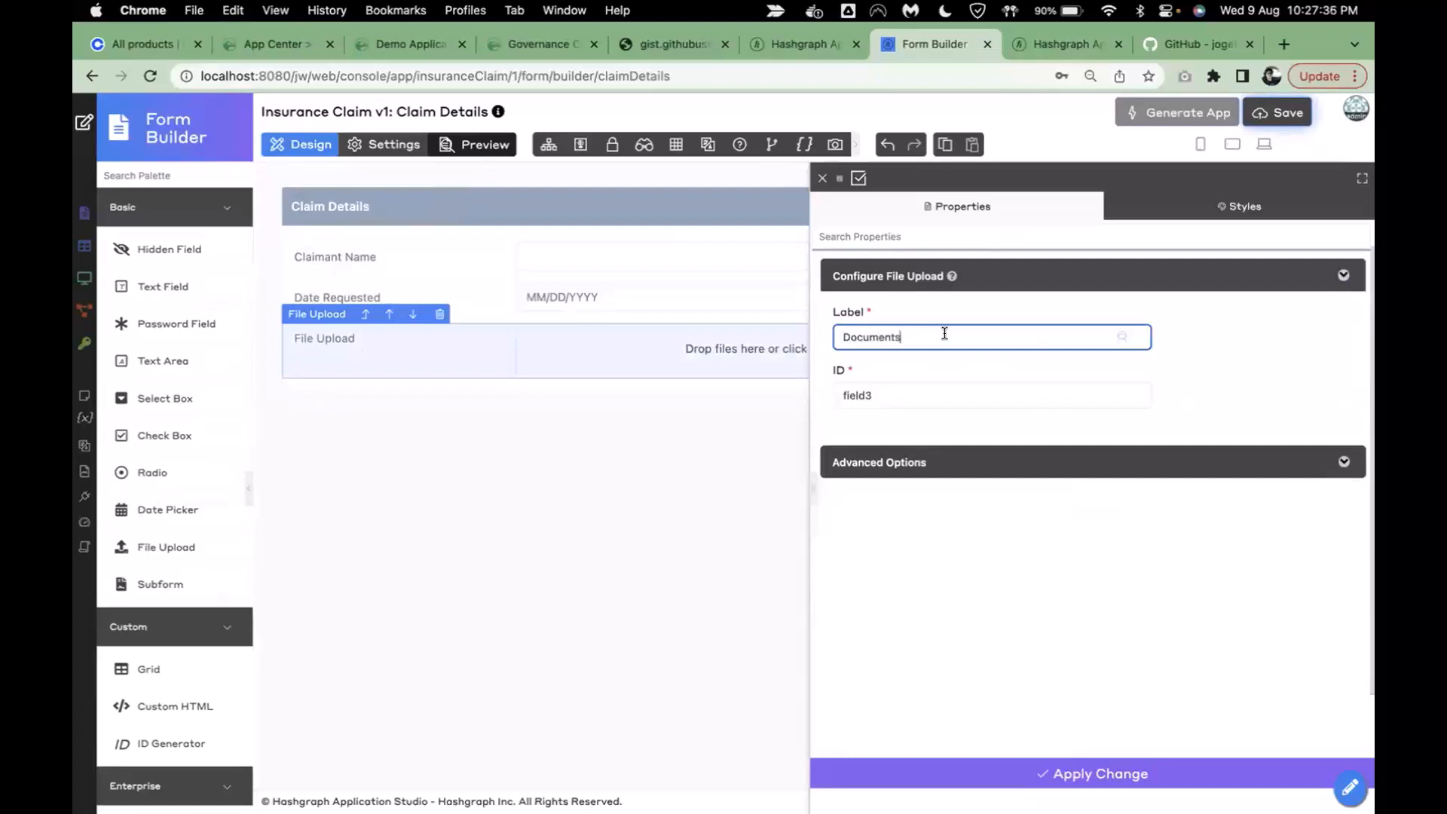
{"action": "left_click", "coordinate": [1252, 383]}
{"action": "left_click", "coordinate": [972, 414]}
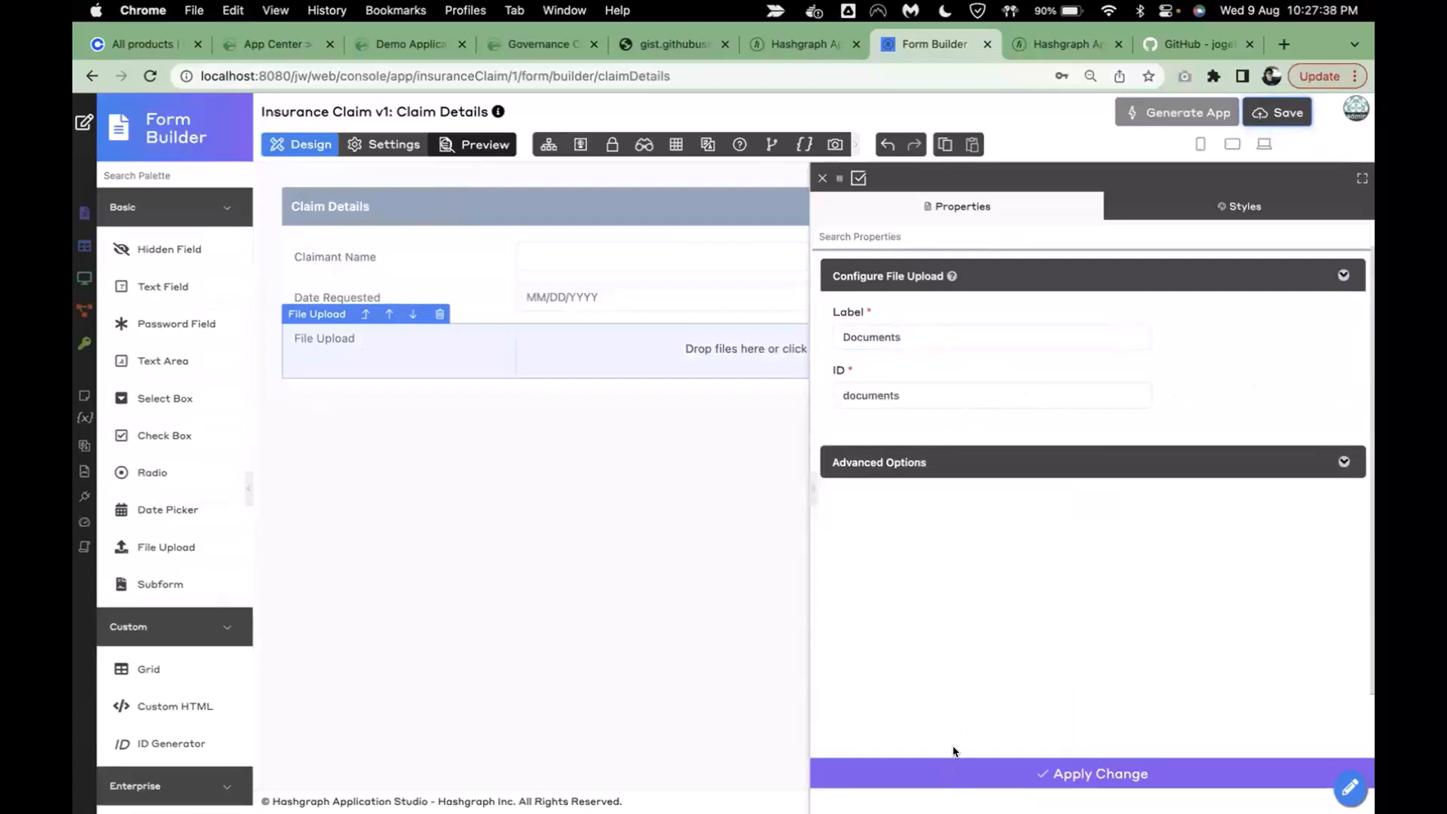
{"action": "left_click", "coordinate": [951, 771]}
{"action": "left_click", "coordinate": [929, 462]}
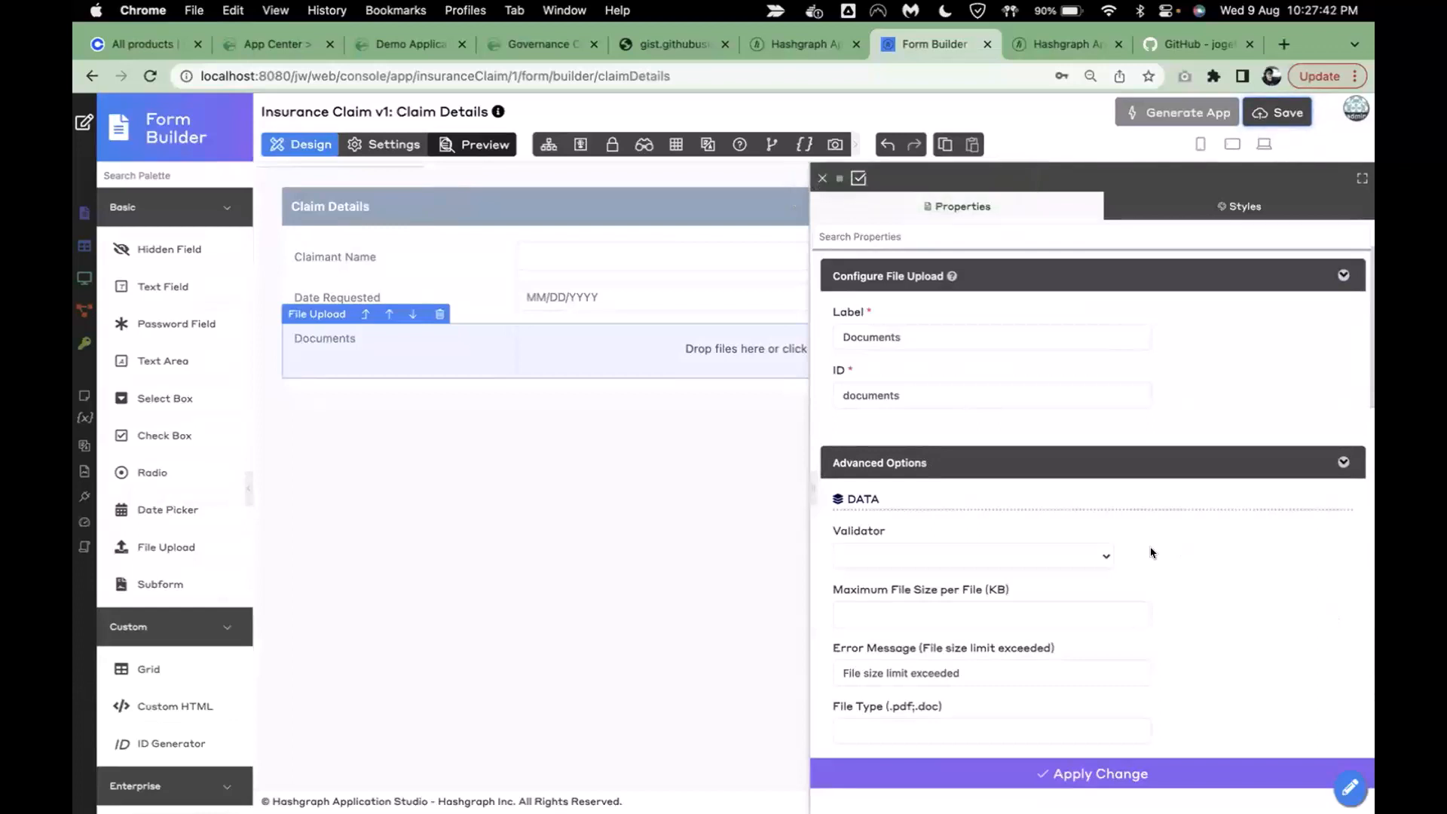
{"action": "scroll", "coordinate": [1149, 550], "scroll_direction": "down", "scroll_amount": 3}
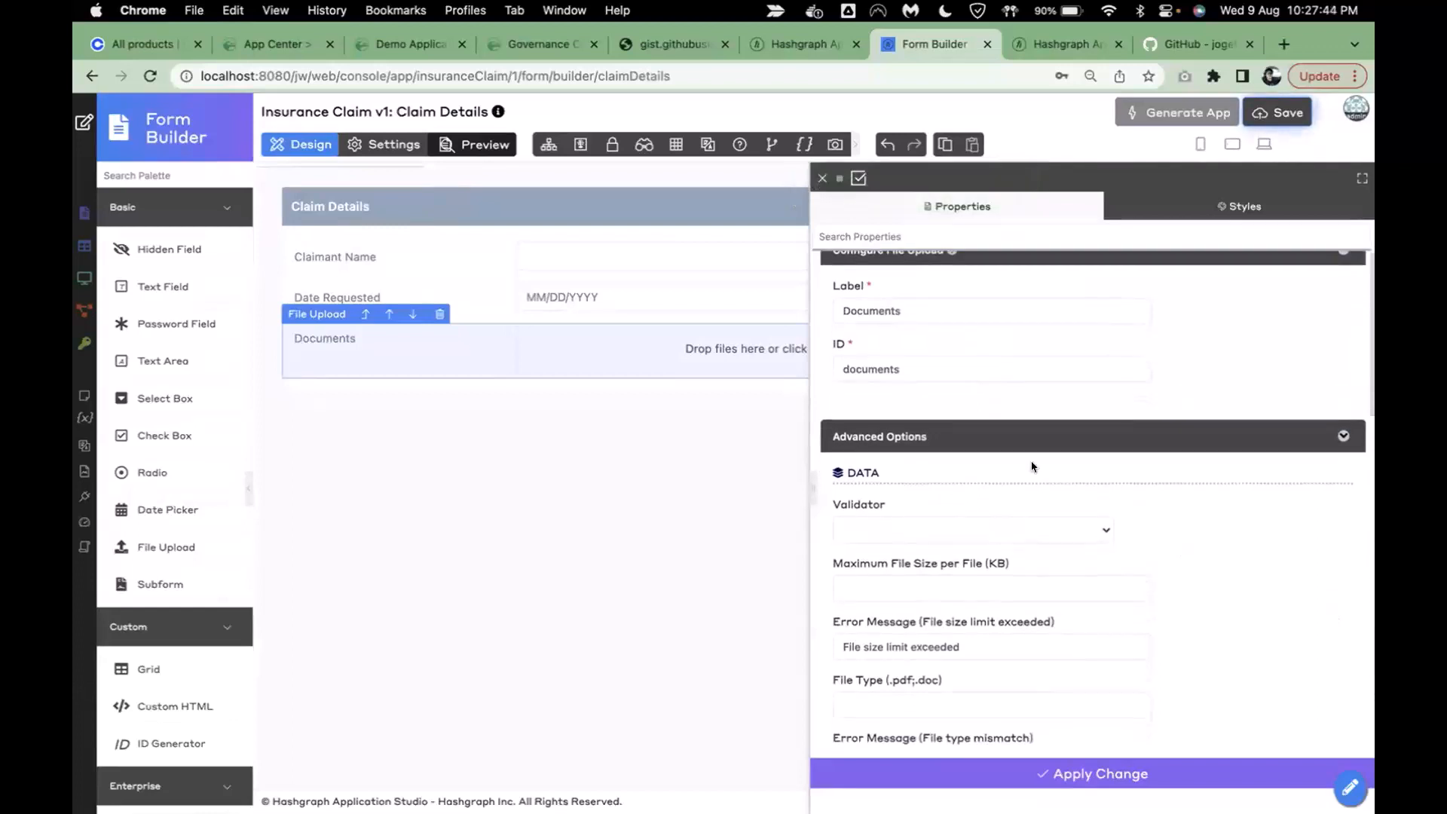
{"action": "scroll", "coordinate": [1198, 538], "scroll_direction": "down", "scroll_amount": 10}
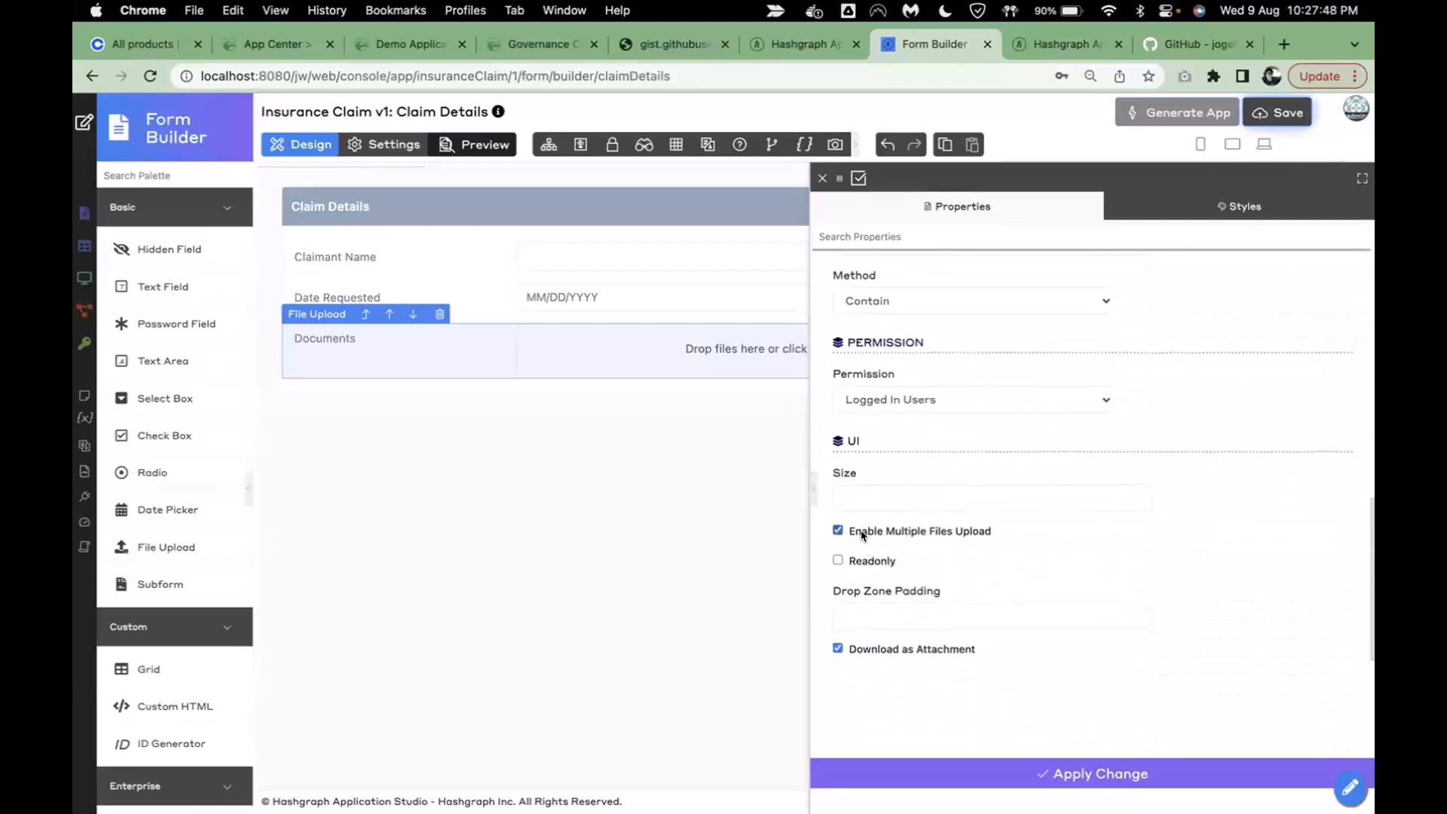
{"action": "left_click", "coordinate": [1004, 780]}
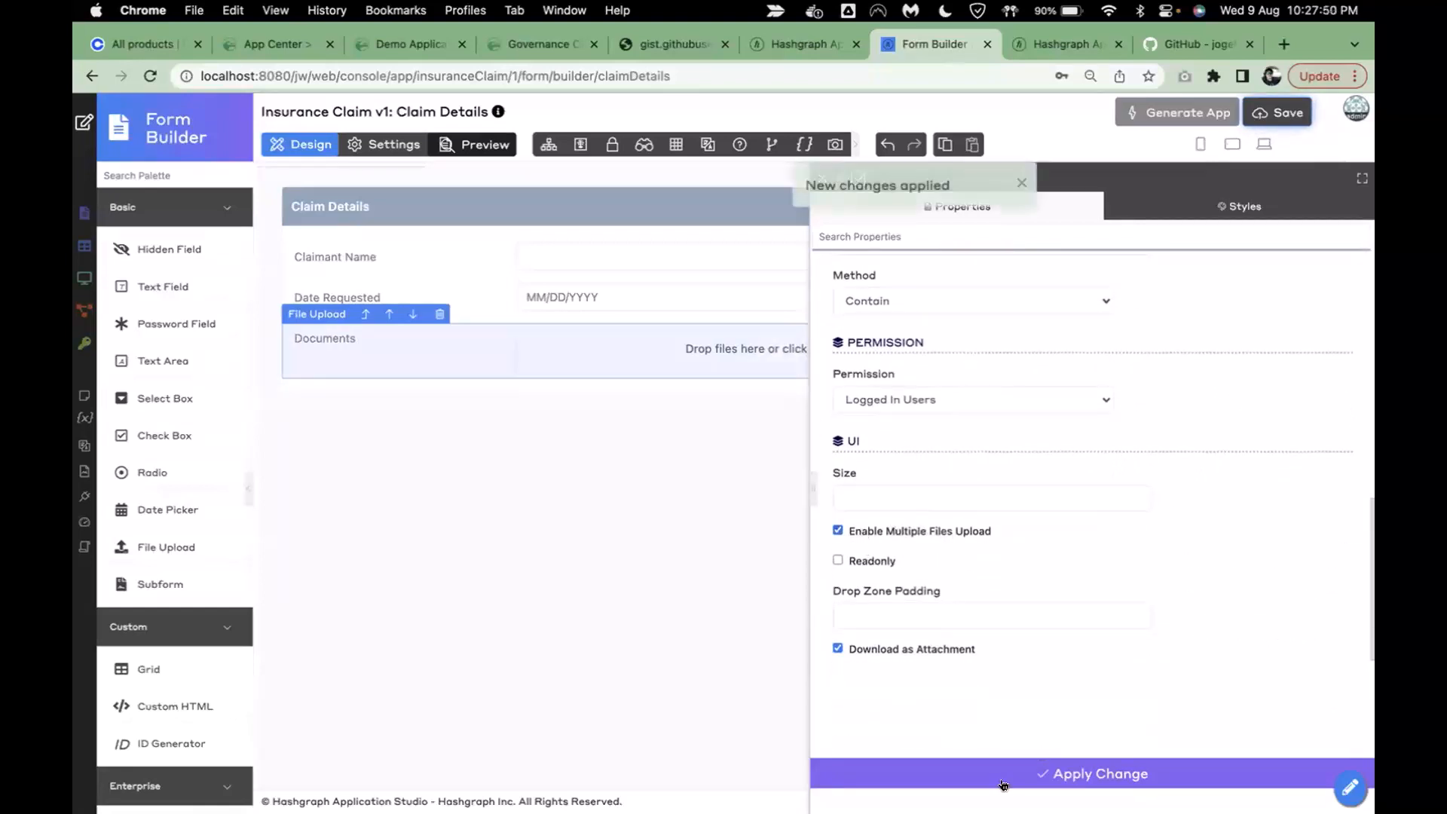
- Find ID Generator by searching the palette for 'id' and place it at the form's top
{"action": "left_click", "coordinate": [184, 173]}
{"action": "type", "text": "id"}
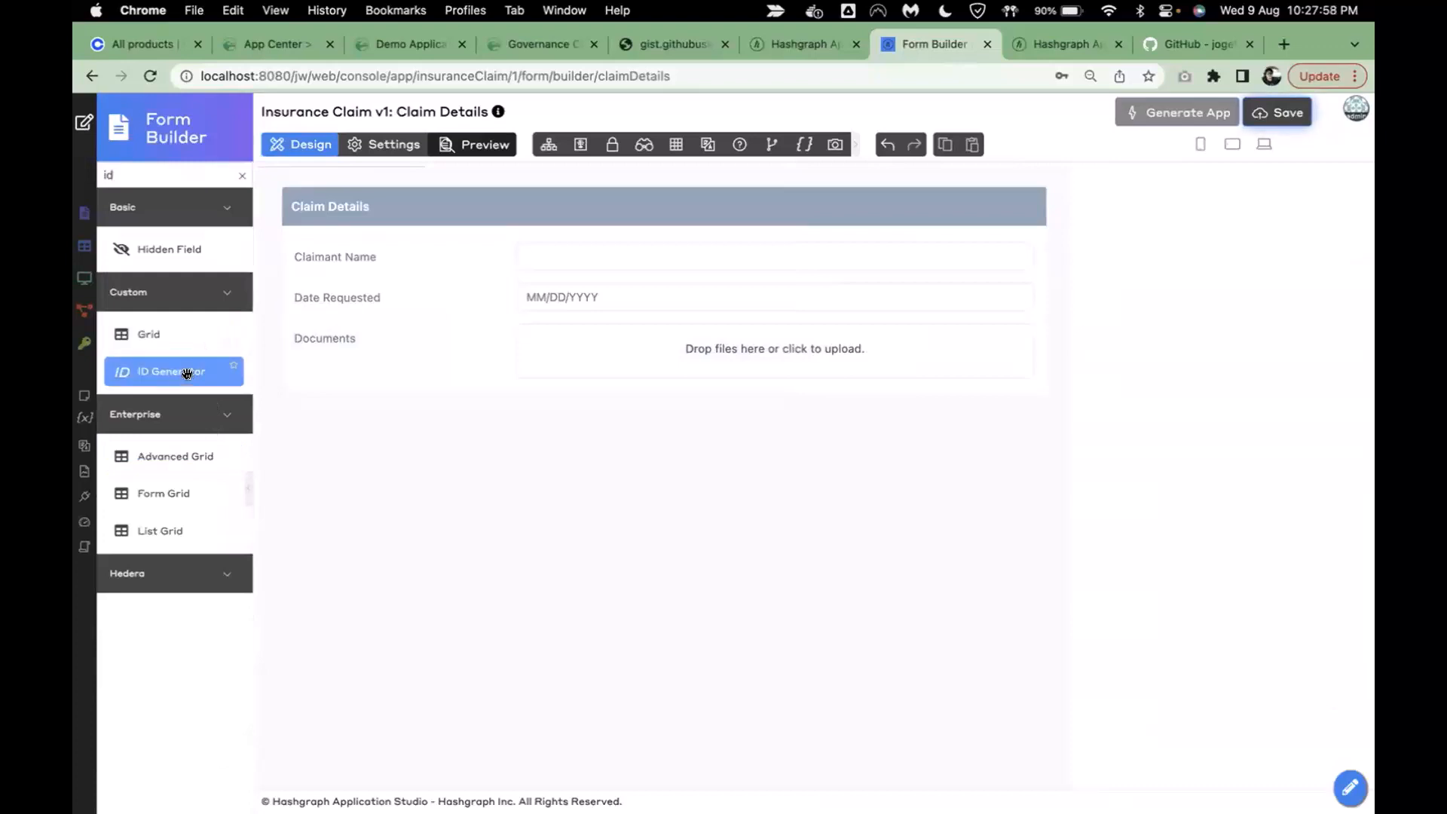
{"action": "left_click_drag", "start_coordinate": [156, 375], "coordinate": [413, 250]}
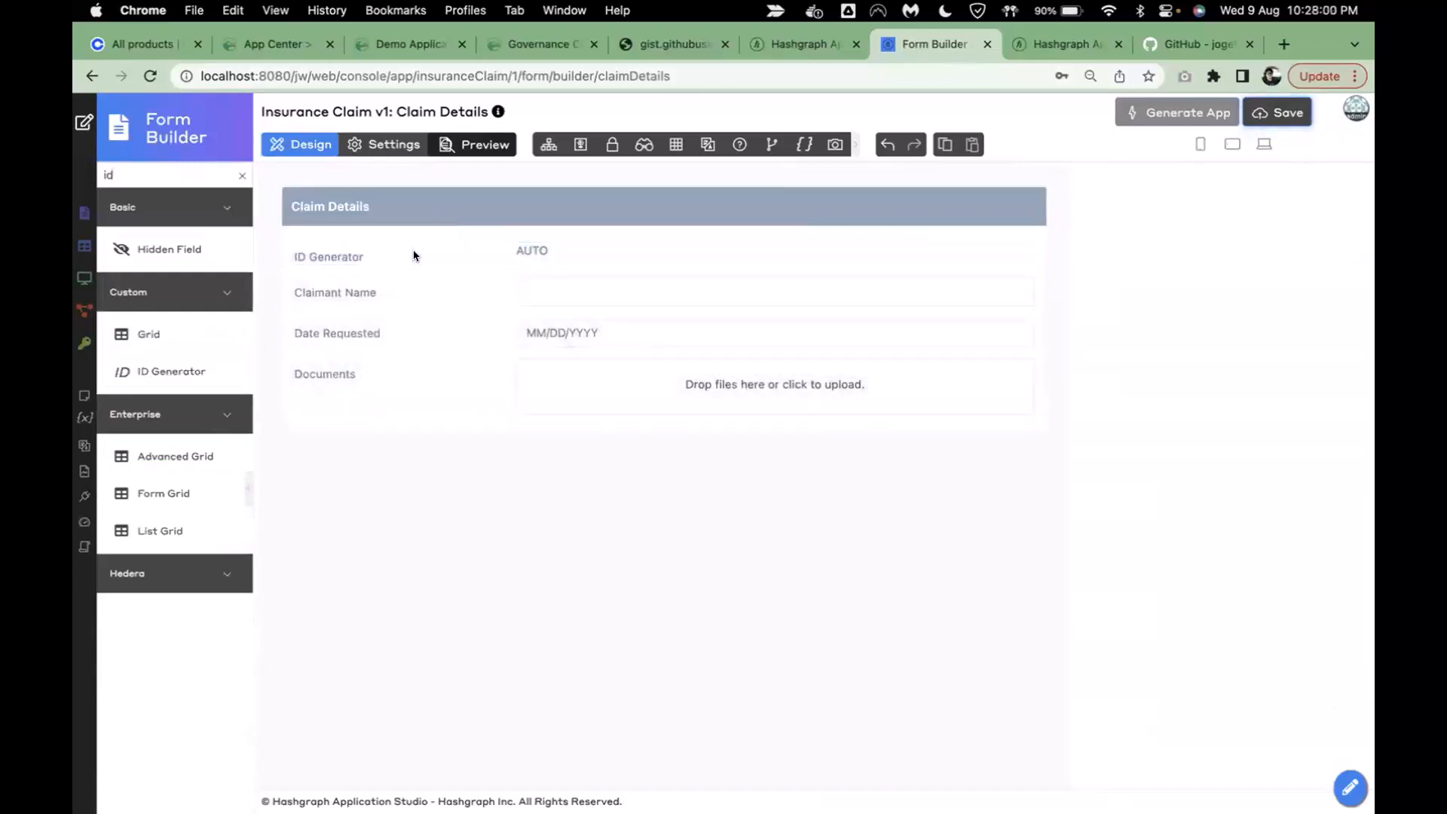
- Label the ID generator 'Claim ID' with ID claim_id
{"action": "key", "text": "super+a"}
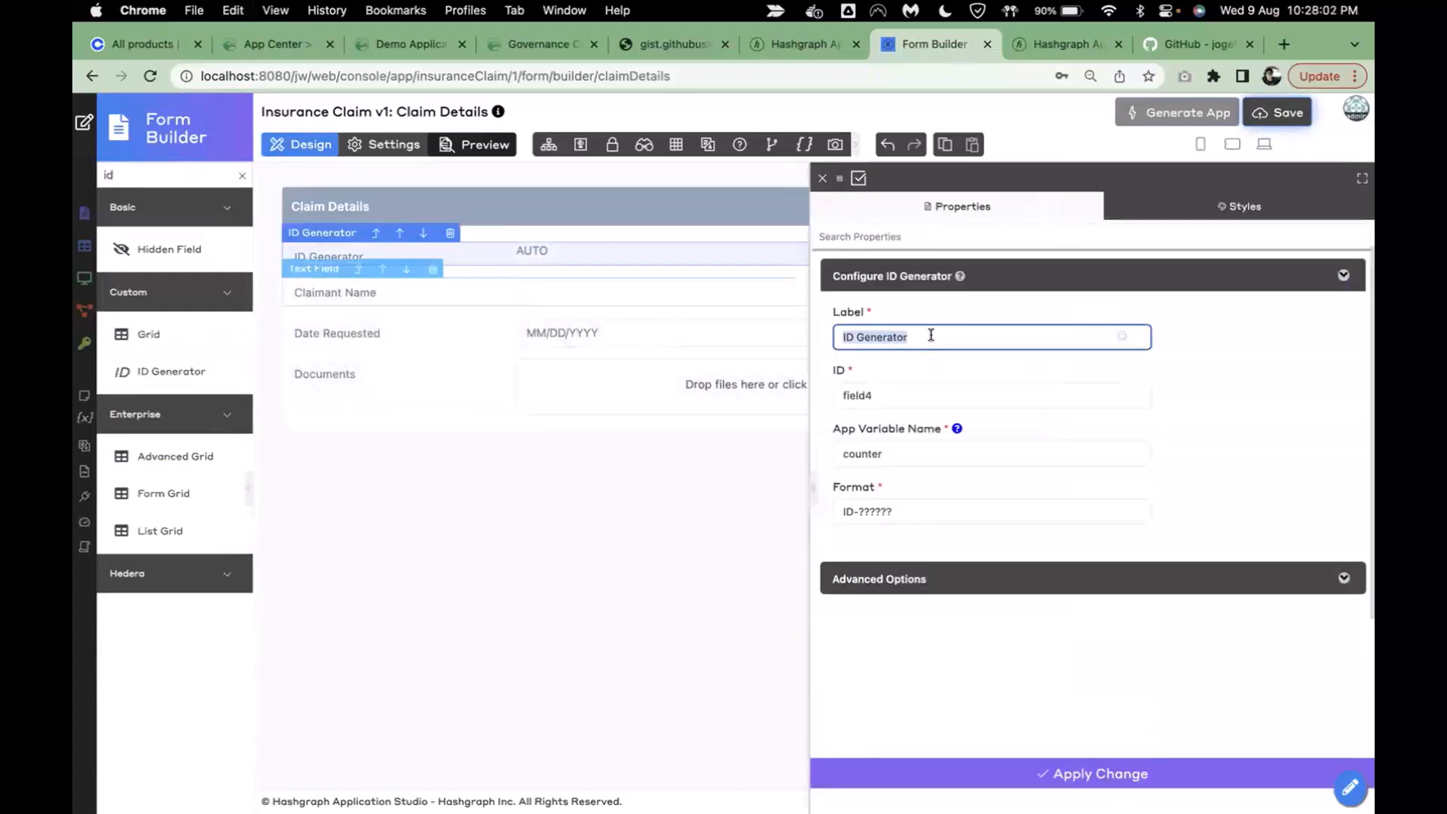
{"action": "type", "text": "C"}
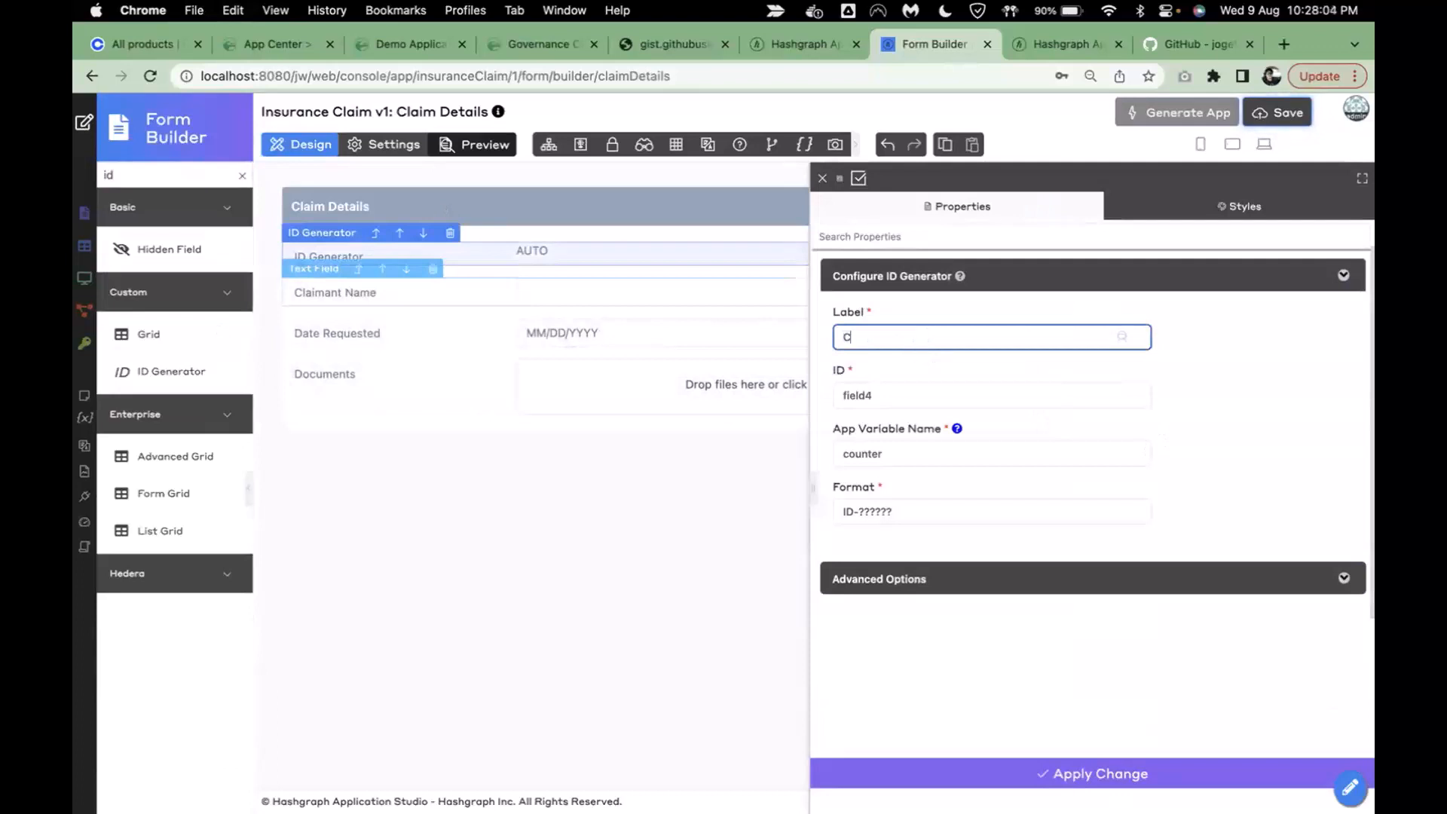
{"action": "type", "text": "laim ID"}
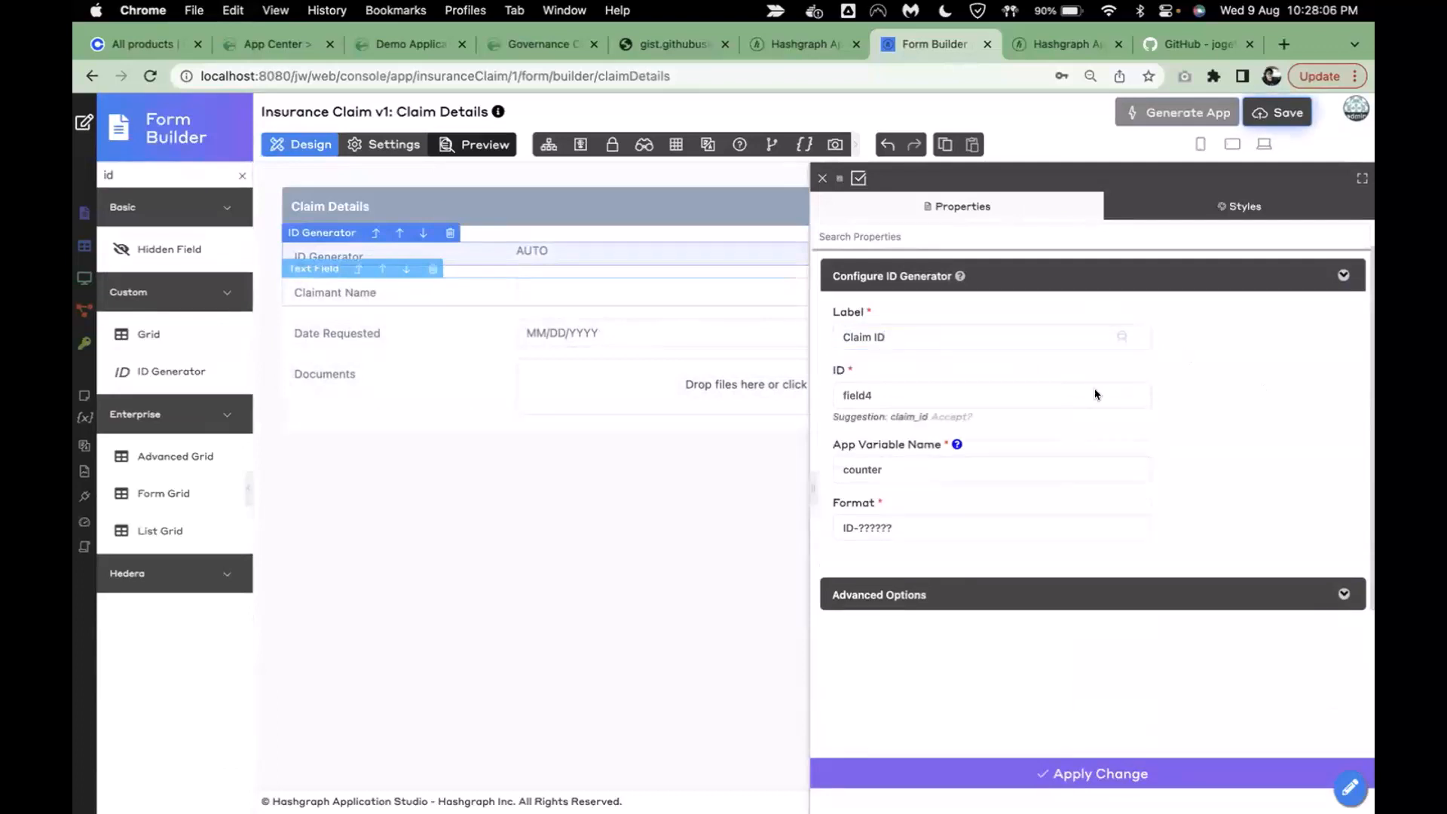
{"action": "left_click", "coordinate": [951, 416]}
- Give the generator app variable claimcounter and format CL-??????, then clear the palette search
{"action": "left_click", "coordinate": [910, 450]}
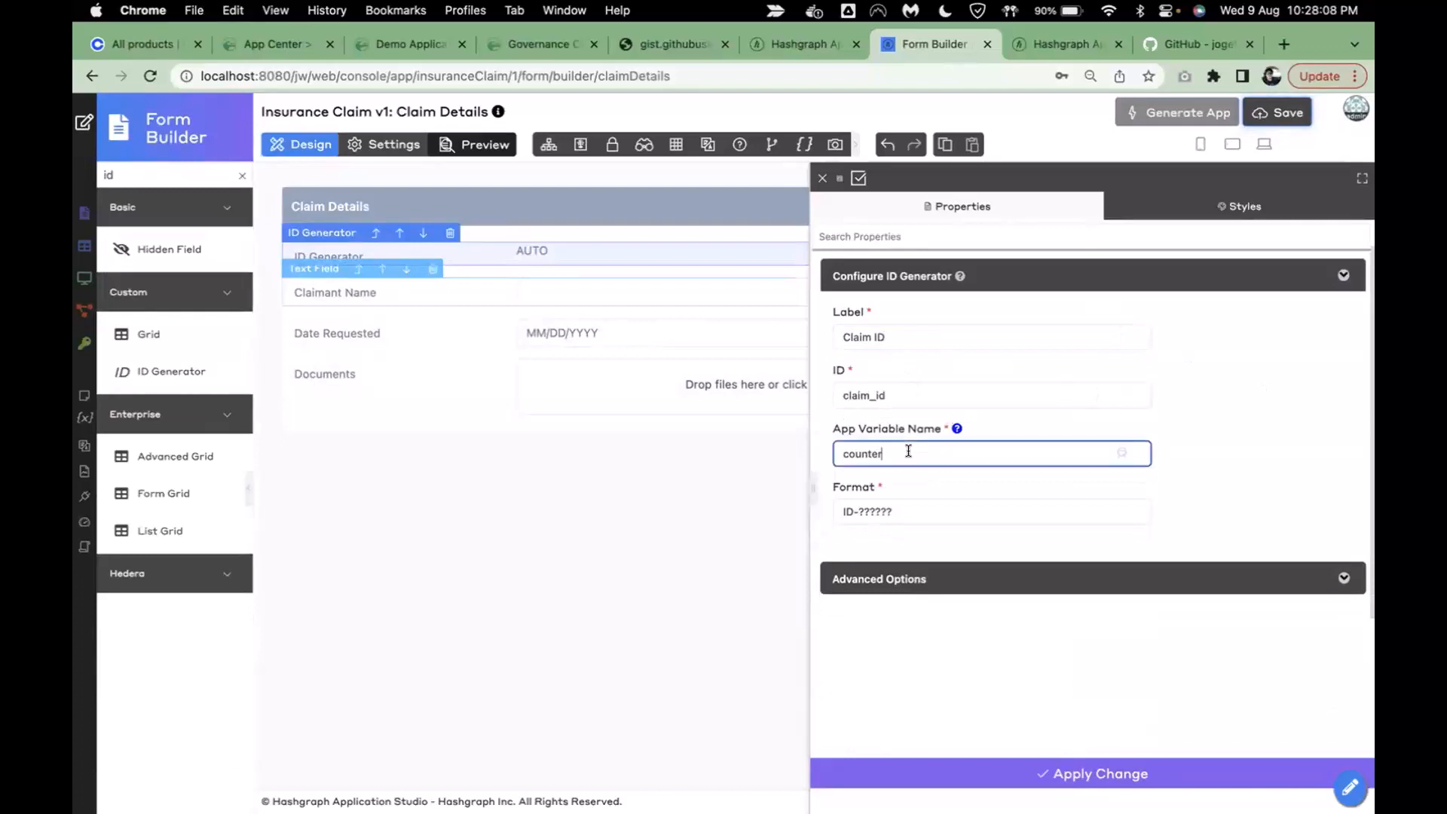
{"action": "left_click", "coordinate": [848, 507]}
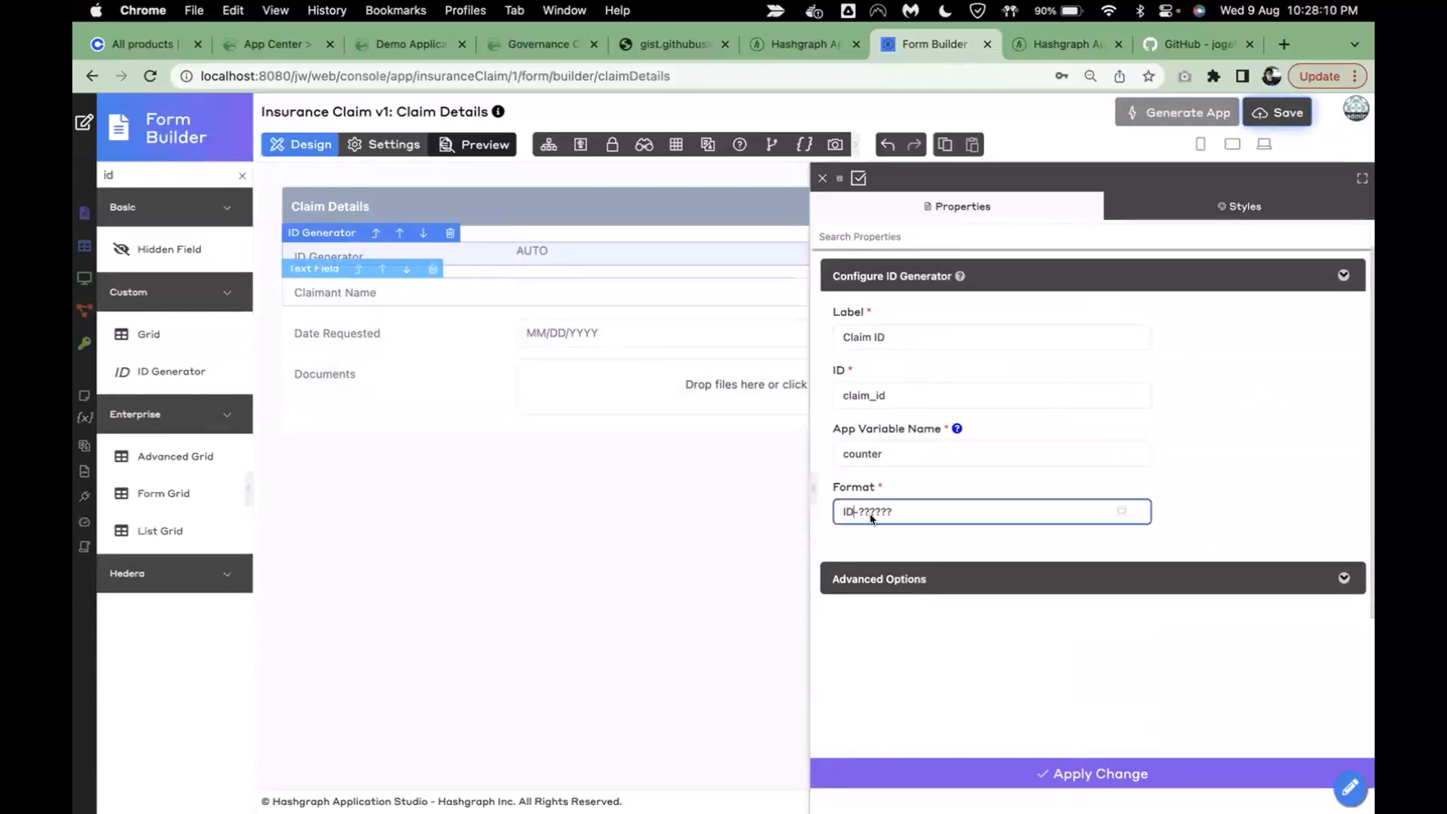
{"action": "key", "text": "BackSpace"}
{"action": "key", "text": "BackSpace"}
{"action": "type", "text": "CL"}
{"action": "left_click", "coordinate": [888, 446]}
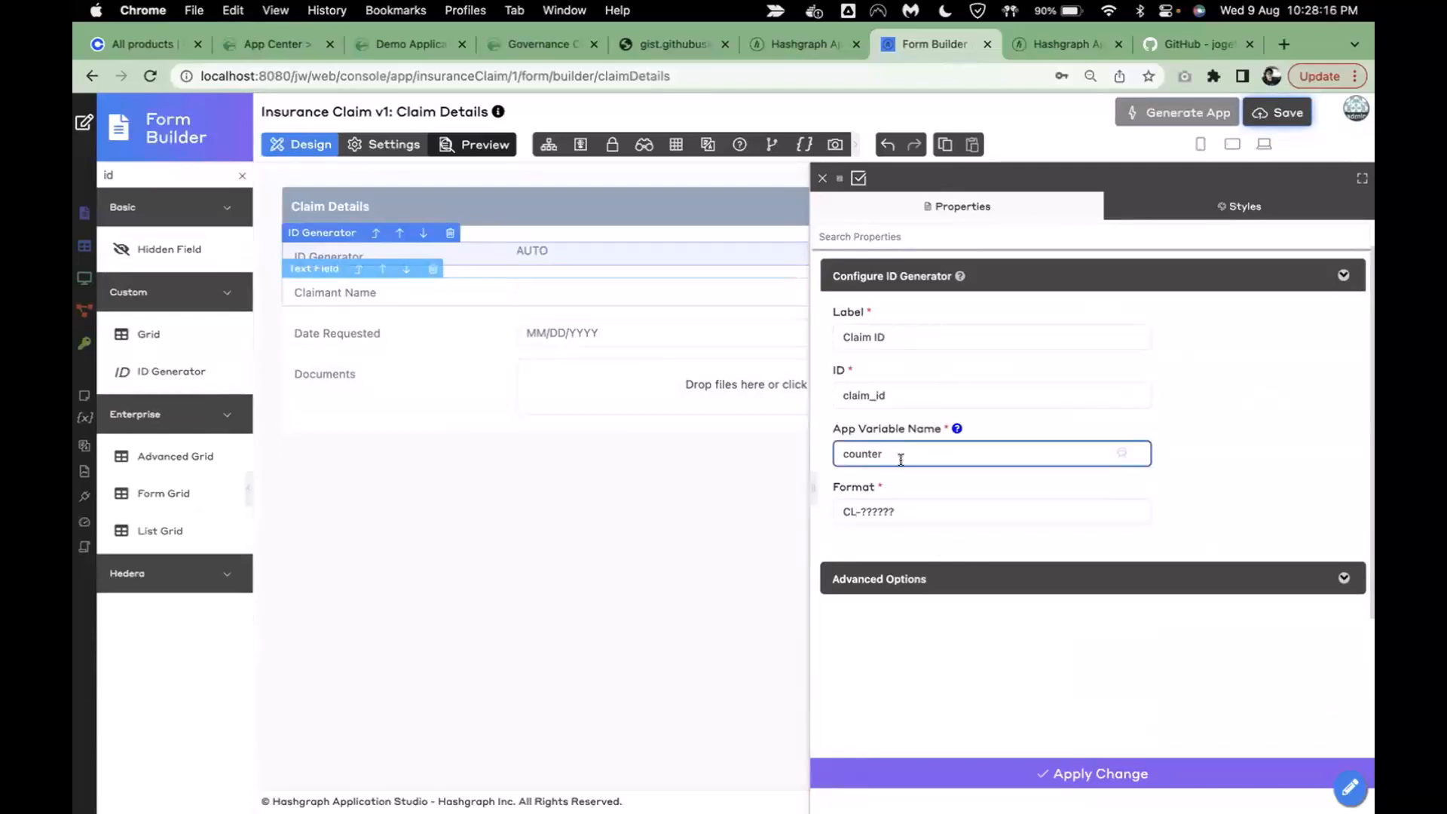
{"action": "type", "text": "claim"}
{"action": "left_click", "coordinate": [978, 770]}
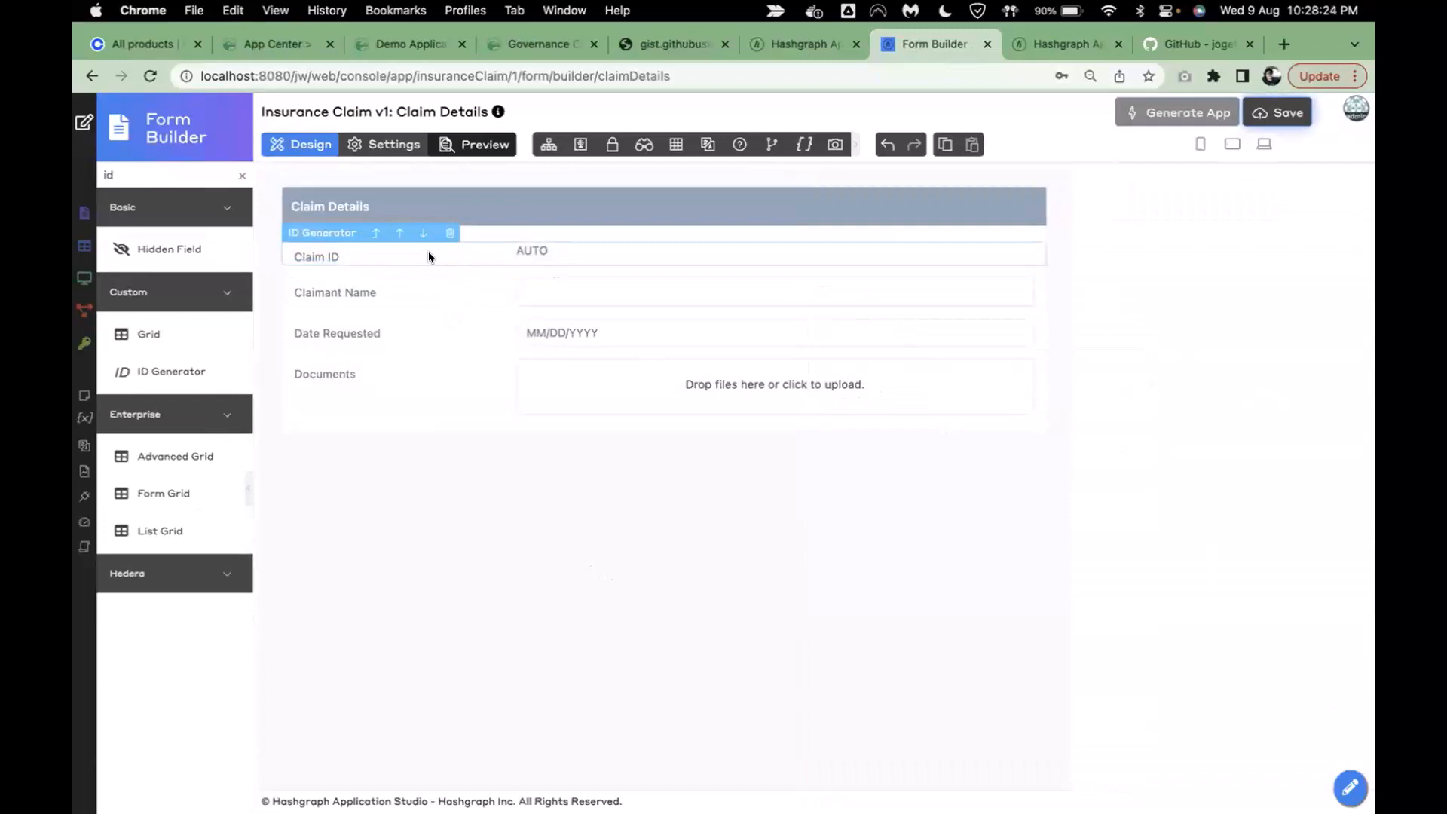
{"action": "left_click", "coordinate": [242, 175]}
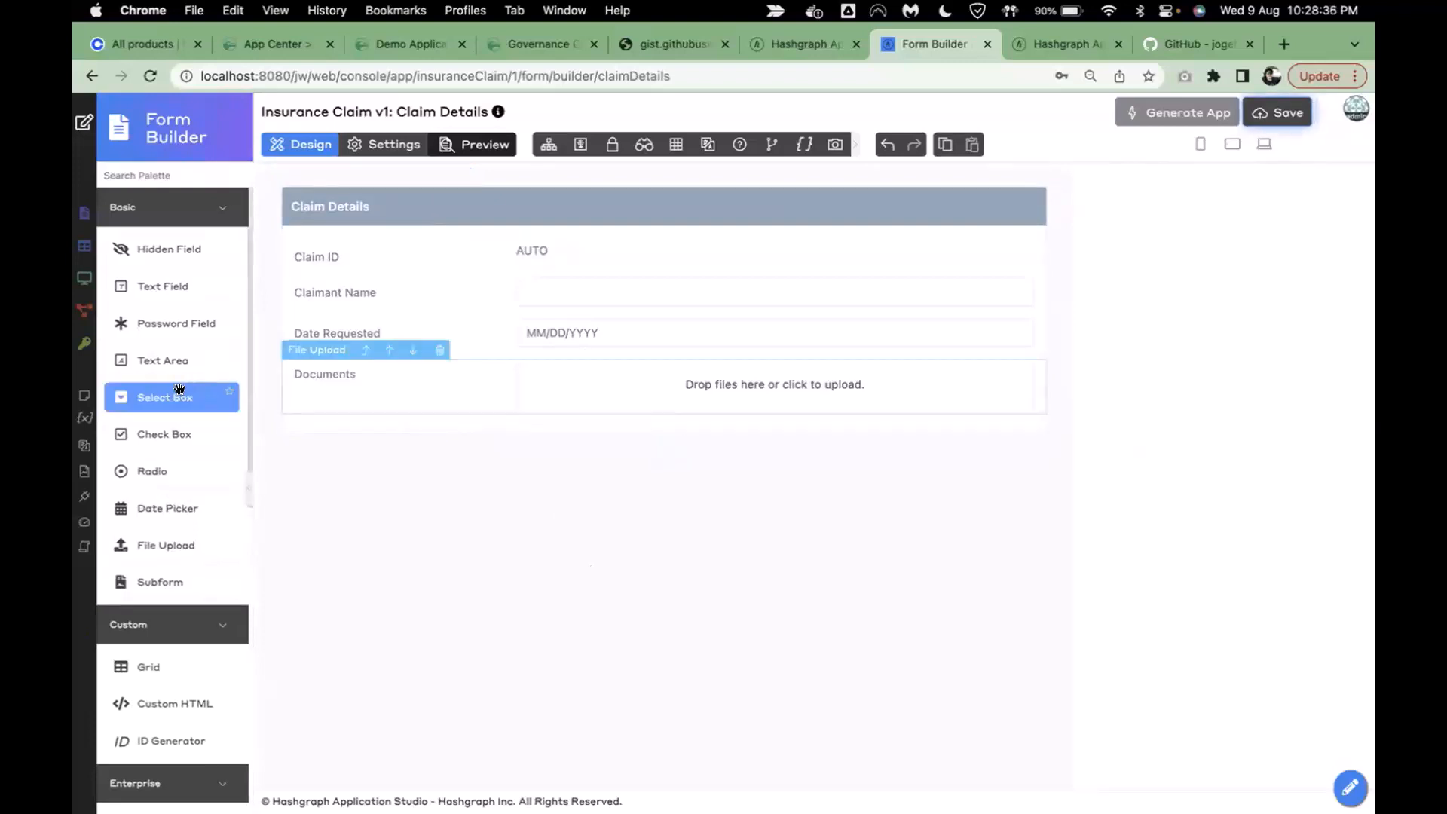
- Add a dropdown field labelled Priority with the ID priority to the form
{"action": "left_click_drag", "start_coordinate": [178, 397], "coordinate": [350, 309]}
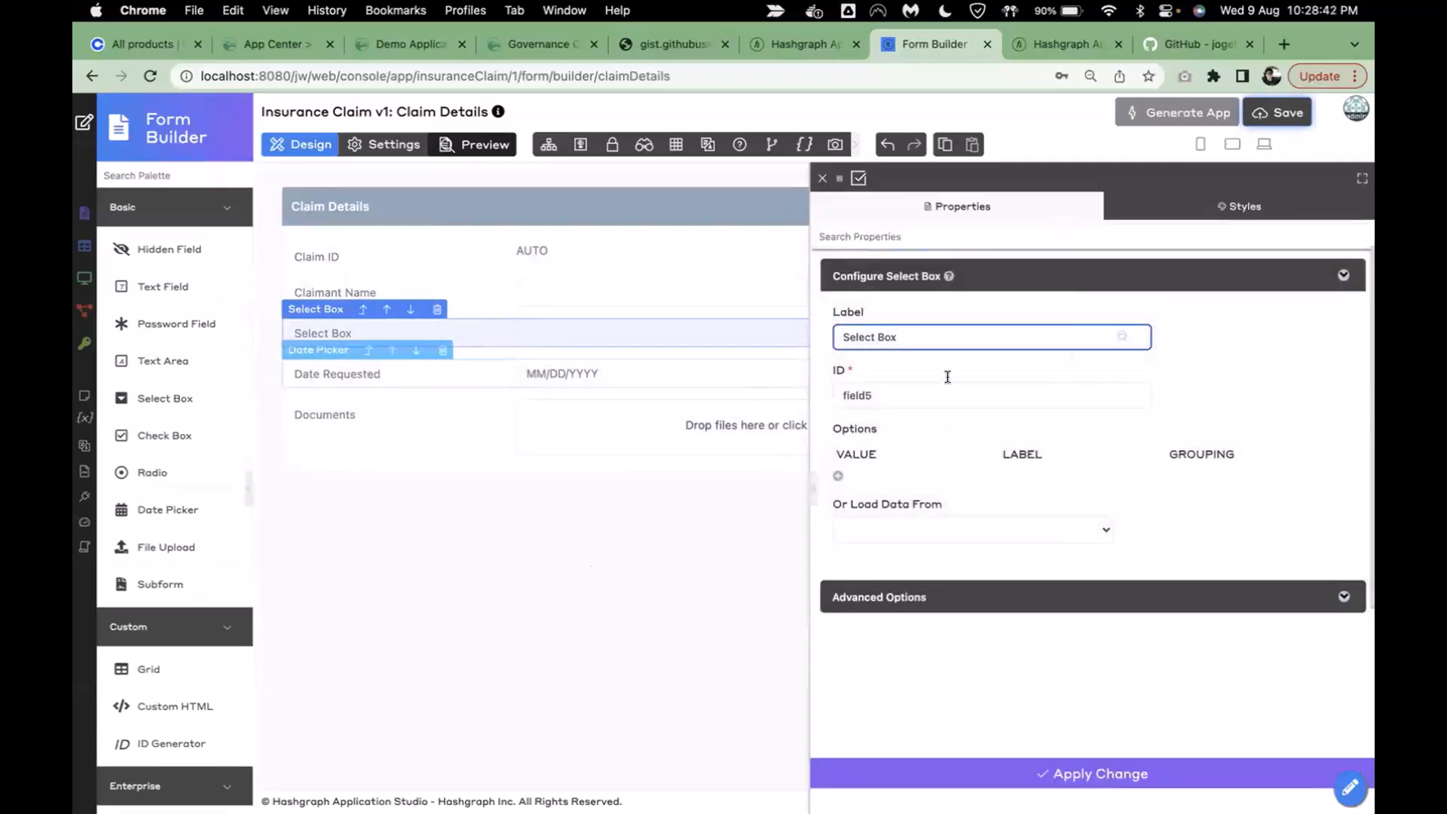
{"action": "triple_click", "coordinate": [918, 335]}
{"action": "type", "text": "priort"}
{"action": "key", "text": "BackSpace"}
{"action": "key", "text": "BackSpace"}
{"action": "key", "text": "BackSpace"}
{"action": "type", "text": "Priority"}
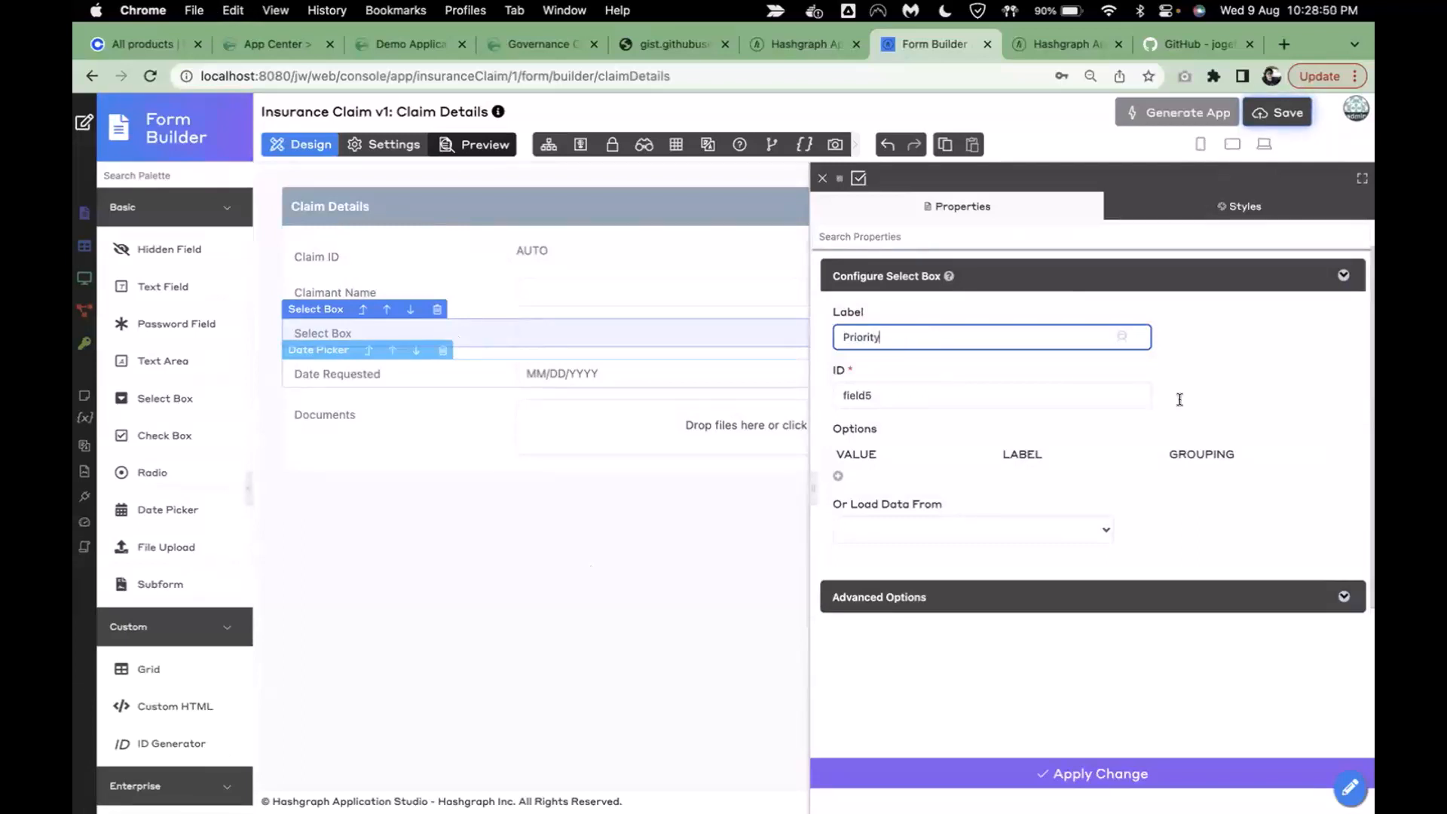
{"action": "left_click", "coordinate": [1176, 395]}
{"action": "left_click", "coordinate": [942, 418]}
- Give the Priority dropdown options normal/Normal and high/High and apply the change
{"action": "left_click", "coordinate": [837, 475]}
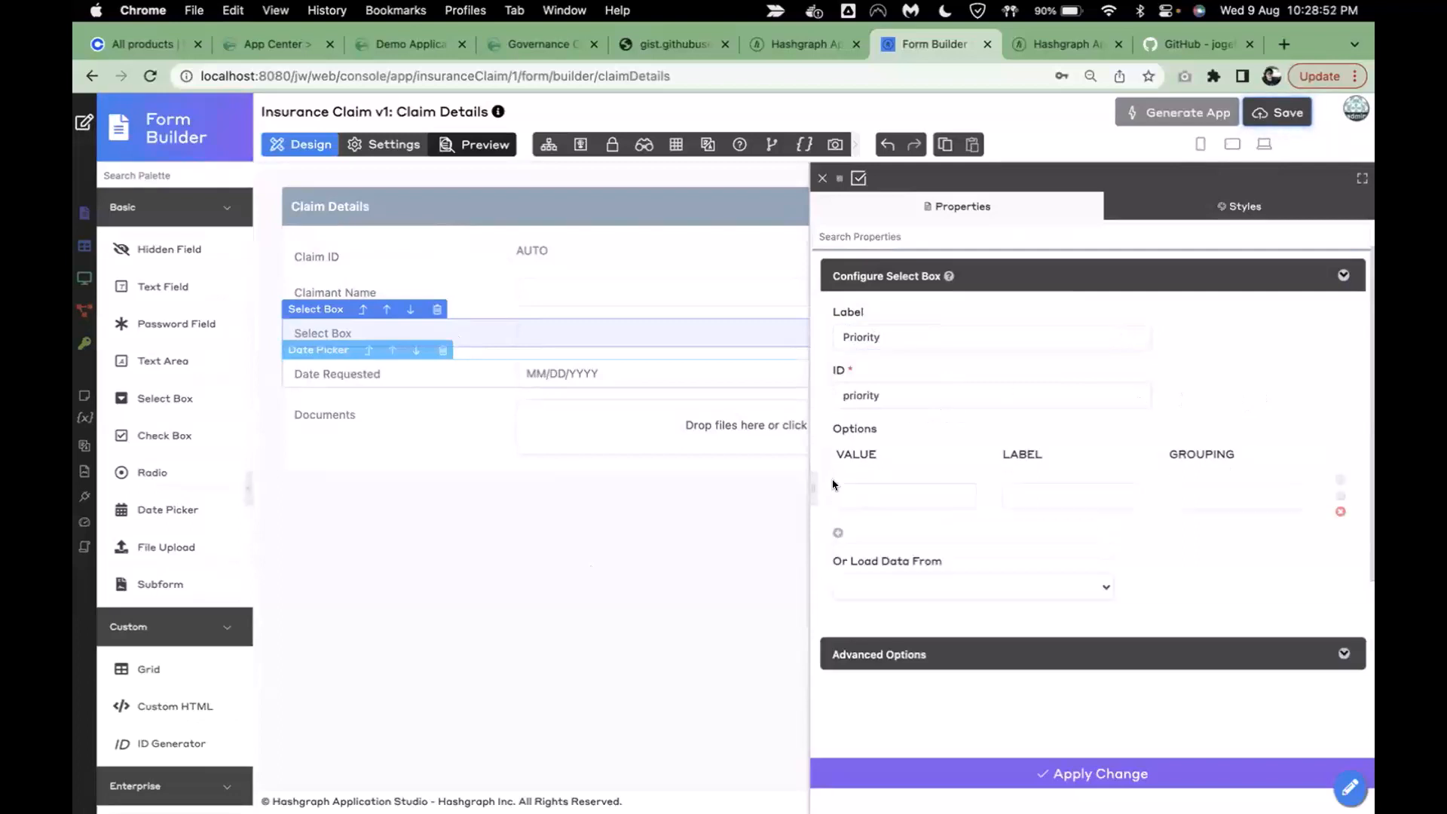
{"action": "left_click", "coordinate": [838, 533]}
{"action": "left_click", "coordinate": [904, 495]}
{"action": "type", "text": "normal"}
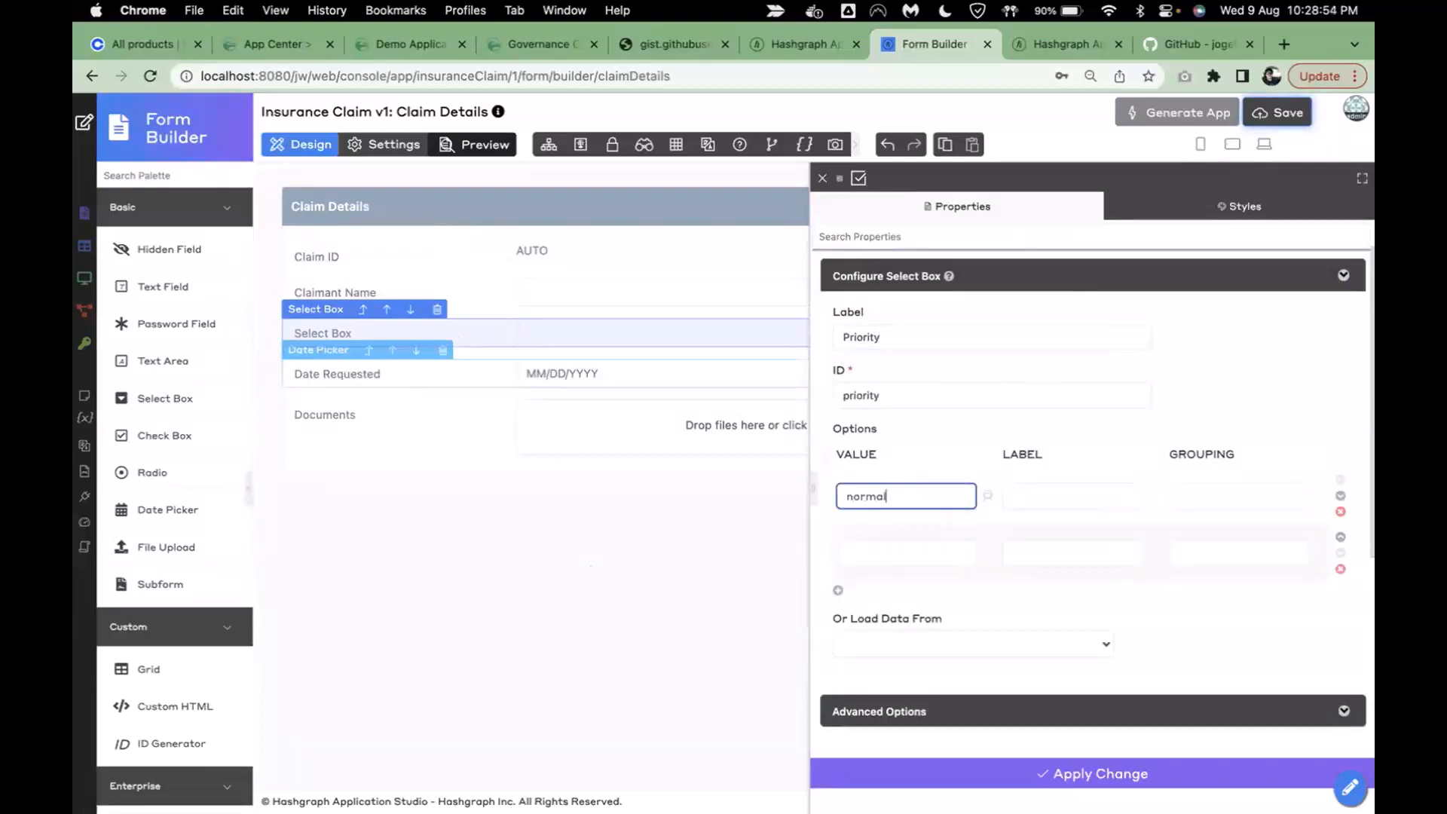
{"action": "key", "text": "Tab"}
{"action": "type", "text": "Normal"}
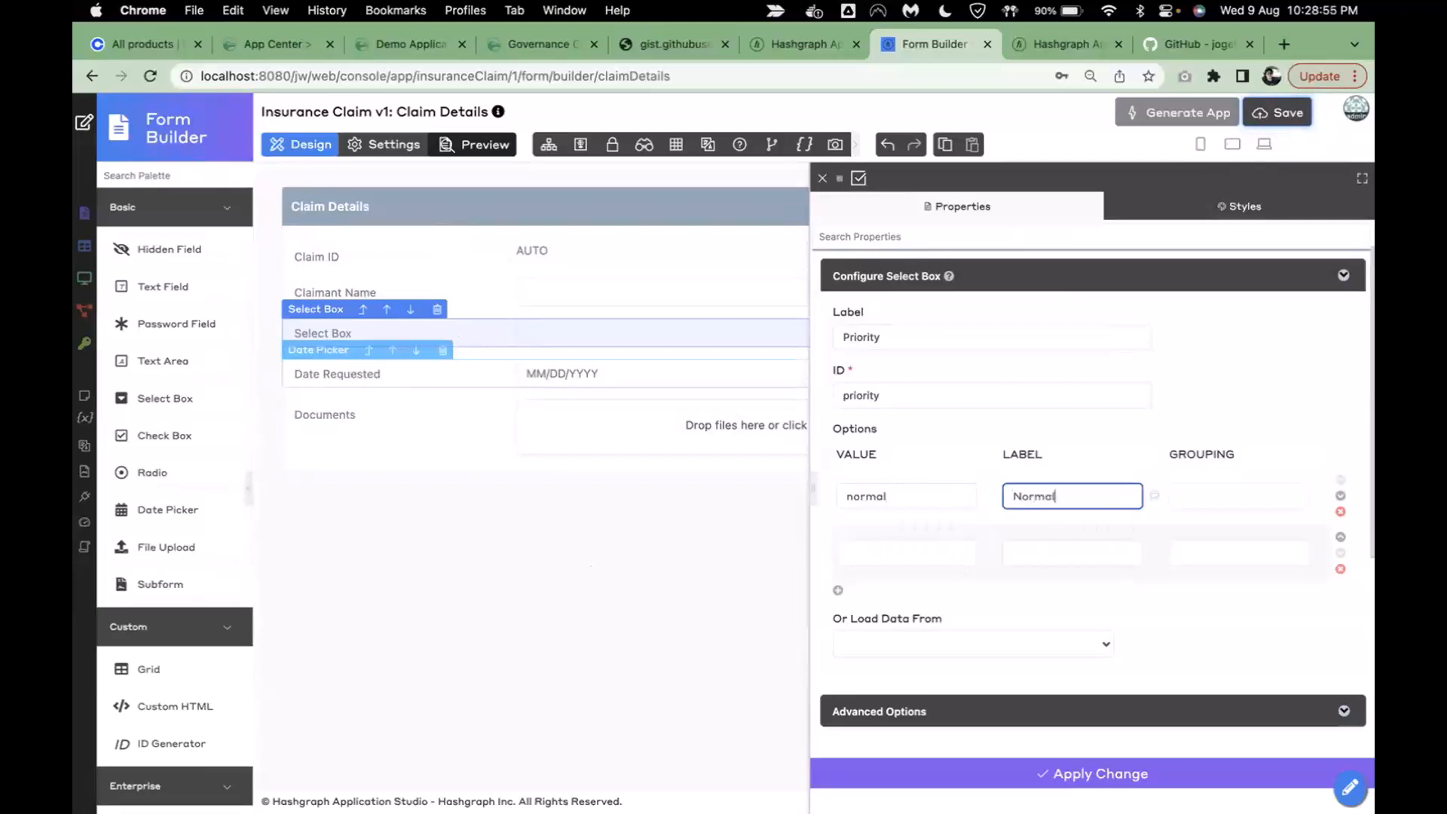
{"action": "left_click", "coordinate": [866, 544]}
{"action": "type", "text": "high"}
{"action": "key", "text": "Tab"}
{"action": "type", "text": "Hi"}
{"action": "key", "text": "BackSpace"}
{"action": "key", "text": "BackSpace"}
{"action": "type", "text": "High"}
{"action": "left_click", "coordinate": [866, 764]}
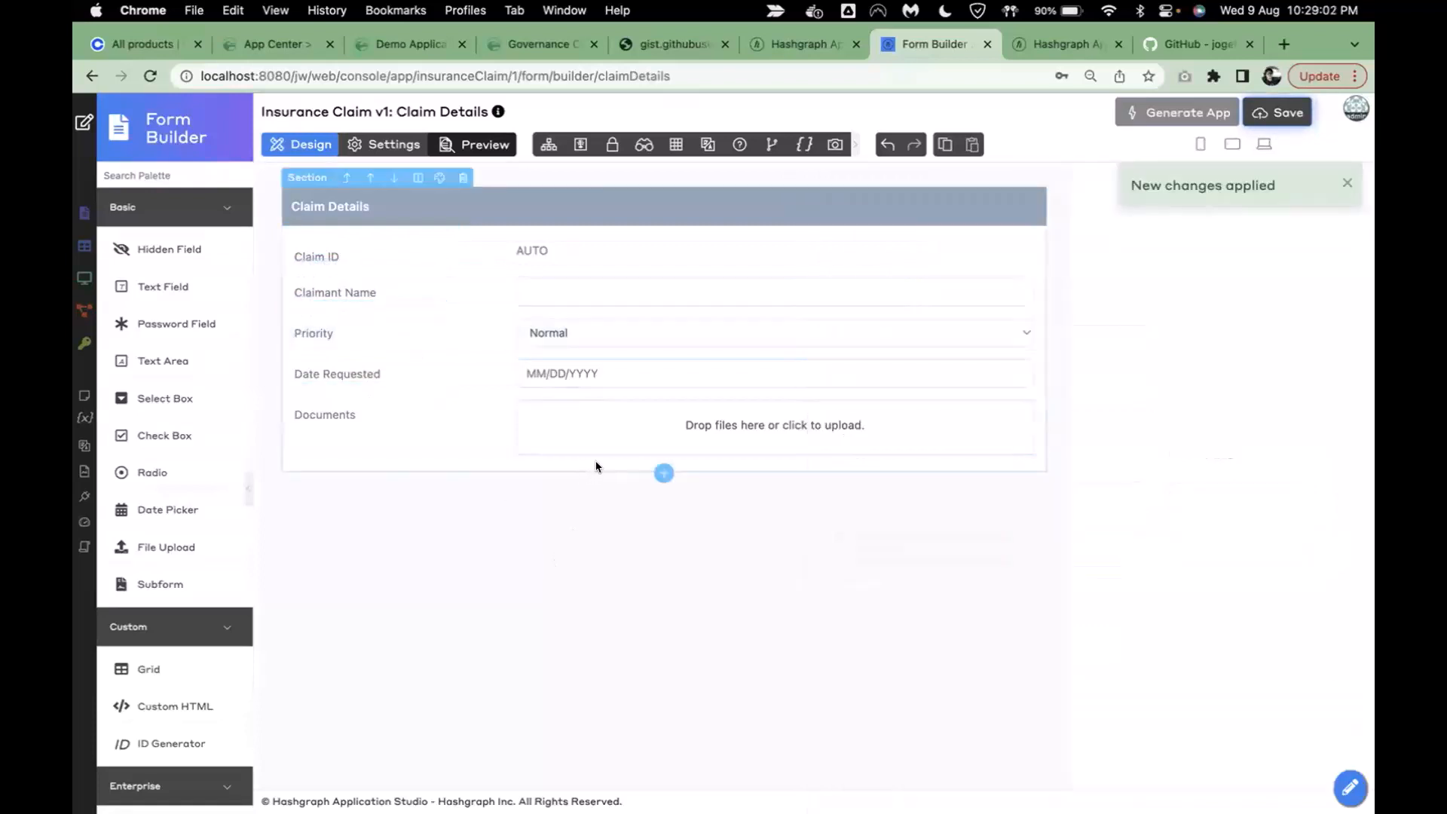
- Add a new section below Claim Details and label it High Priority
{"action": "left_click", "coordinate": [660, 474]}
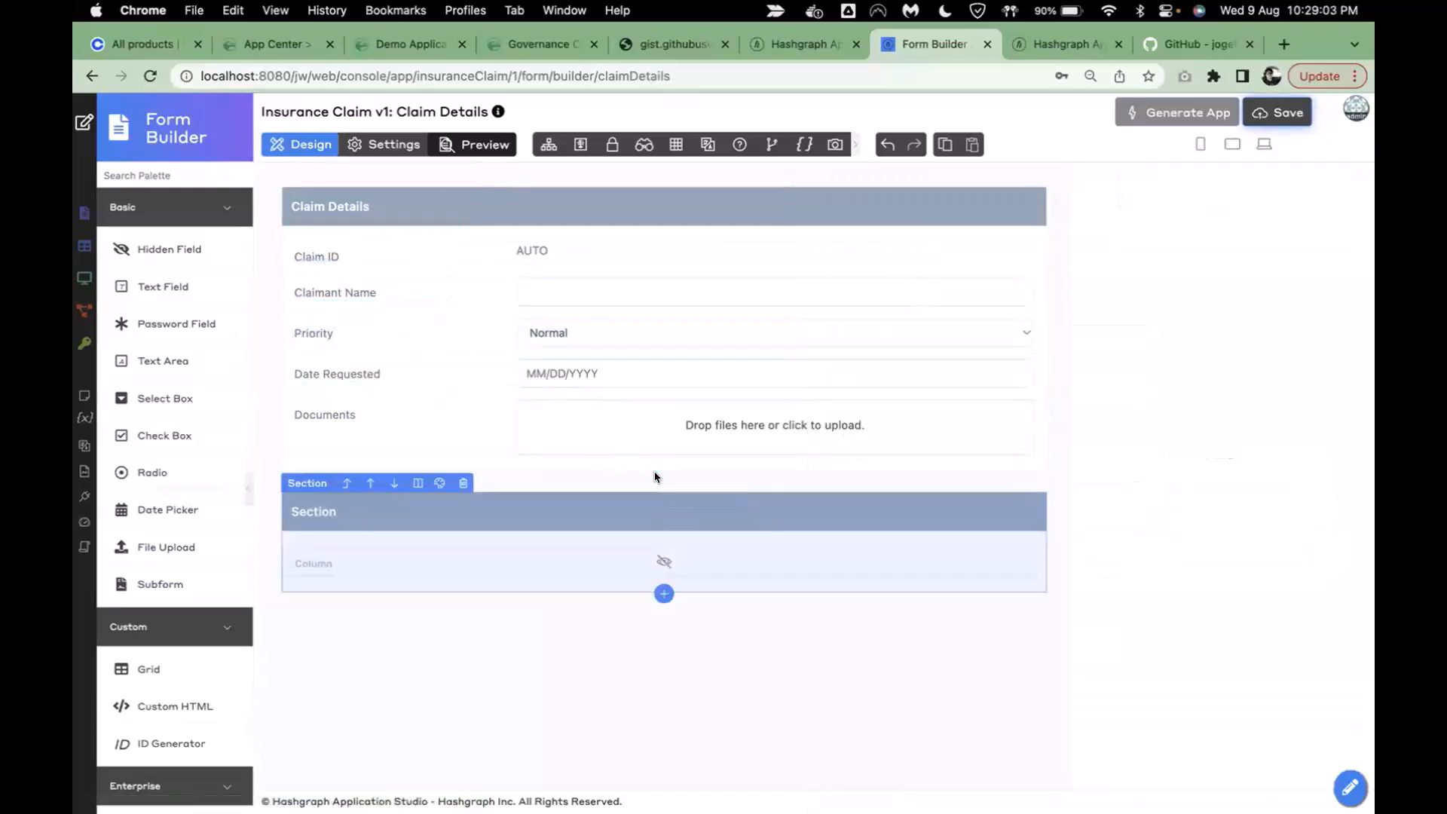
{"action": "left_click", "coordinate": [557, 505]}
{"action": "double_click", "coordinate": [896, 332]}
{"action": "type", "text": "H"}
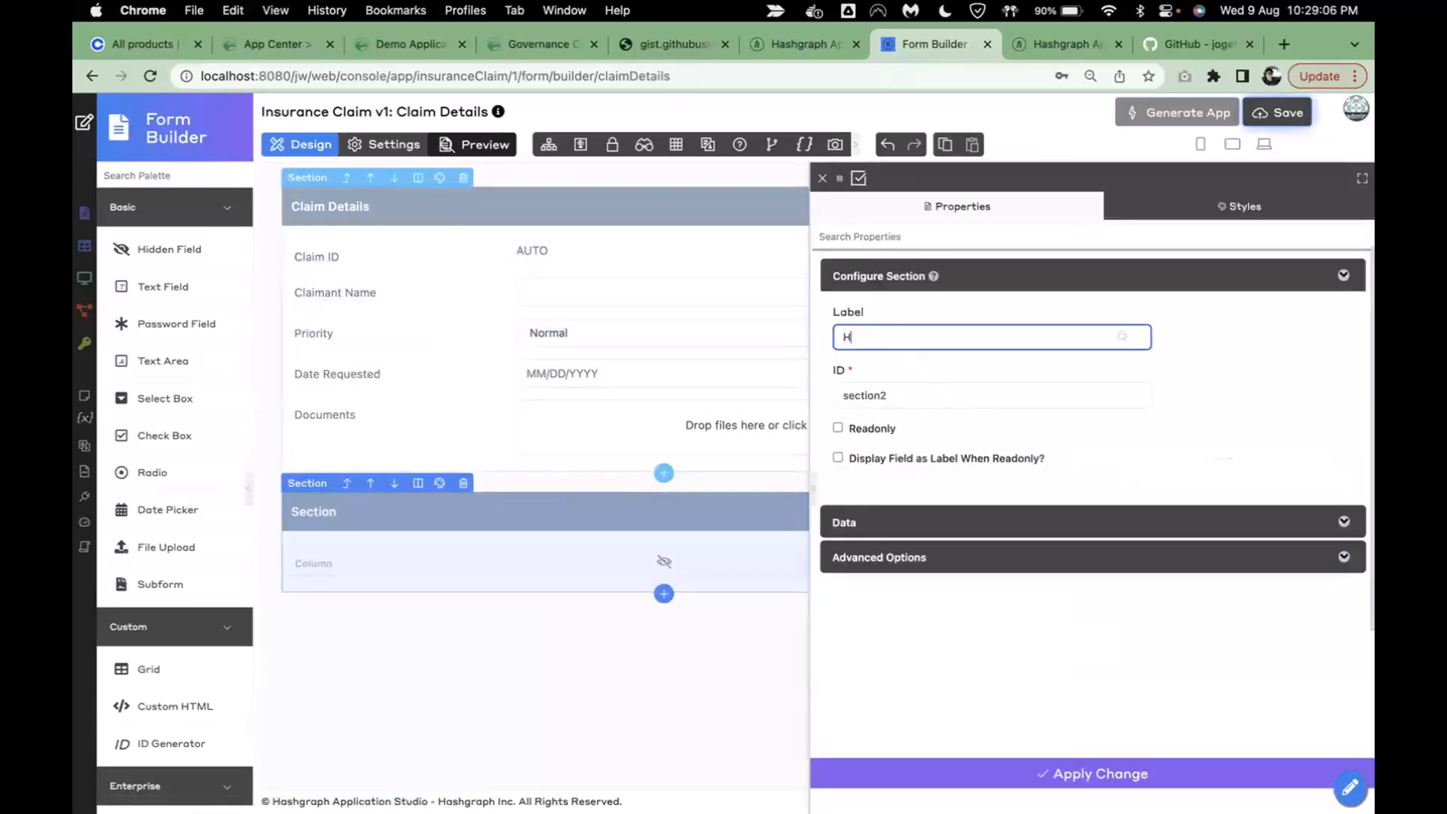
{"action": "type", "text": "igh Priority"}
{"action": "left_click", "coordinate": [1233, 366]}
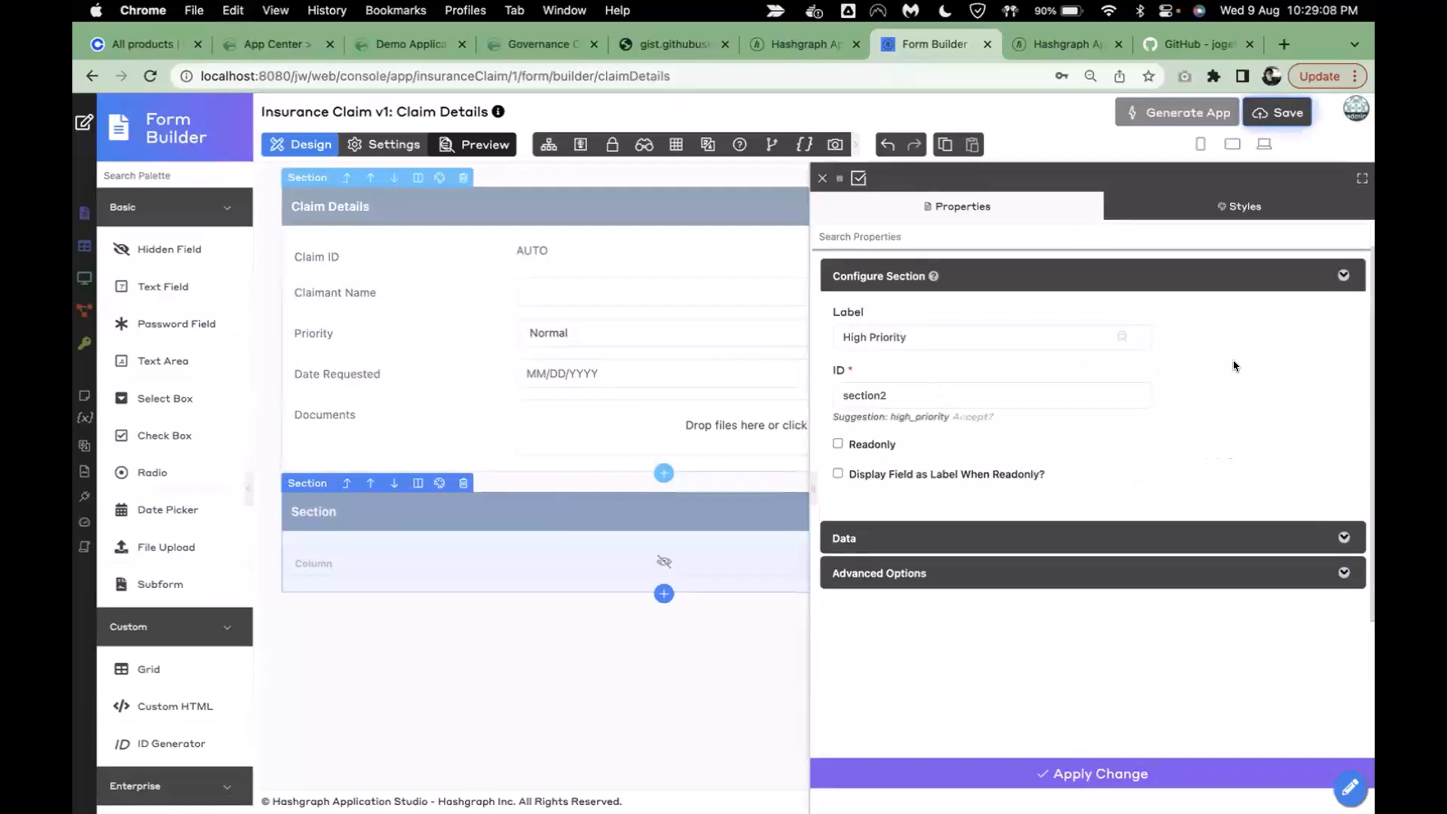
{"action": "left_click", "coordinate": [940, 772]}
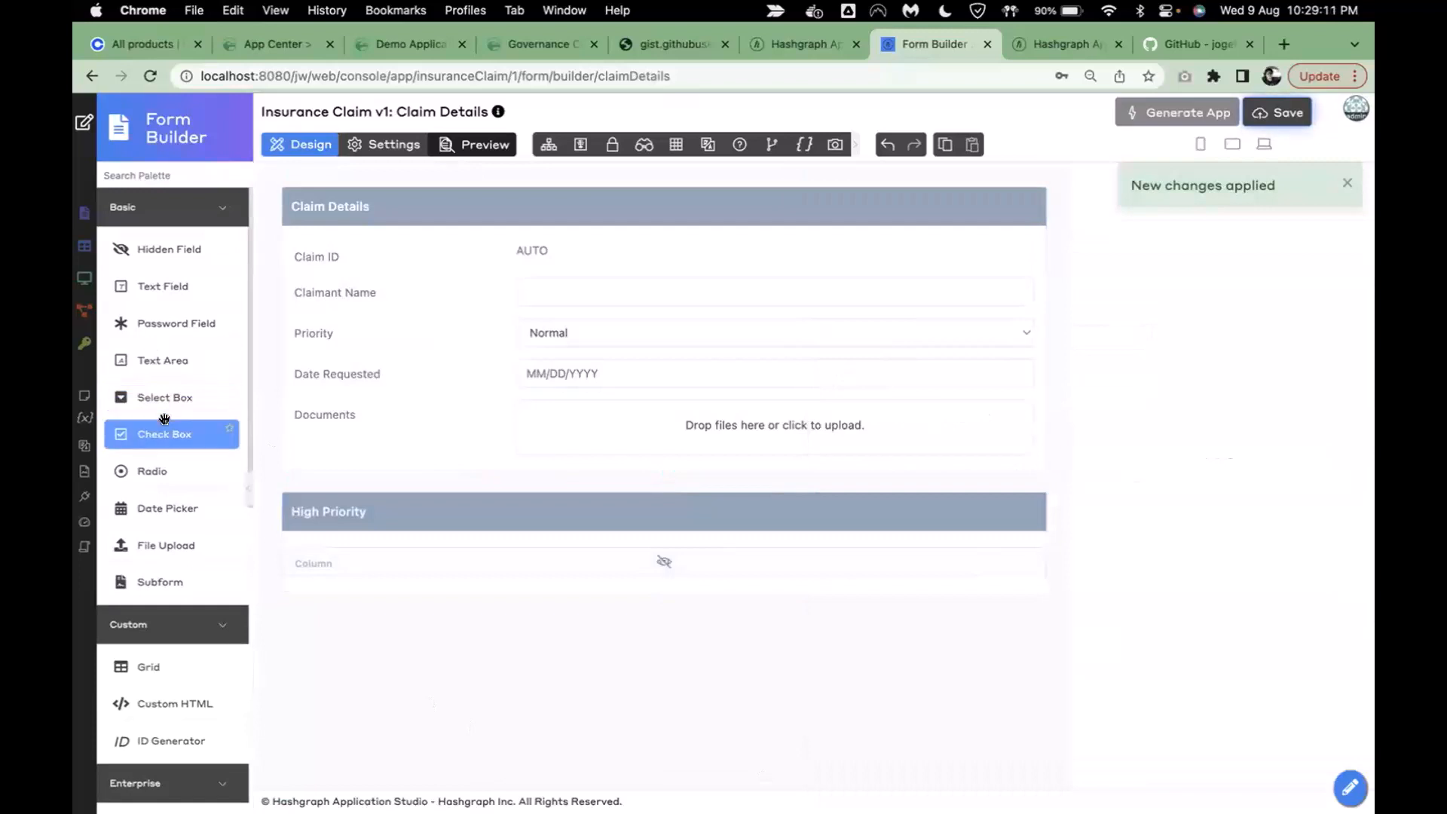
- Place a text area labelled Reason, ID reason, in the section, made mandatory with the Basic validator
{"action": "left_click_drag", "start_coordinate": [161, 358], "coordinate": [382, 584]}
{"action": "left_click", "coordinate": [383, 584]}
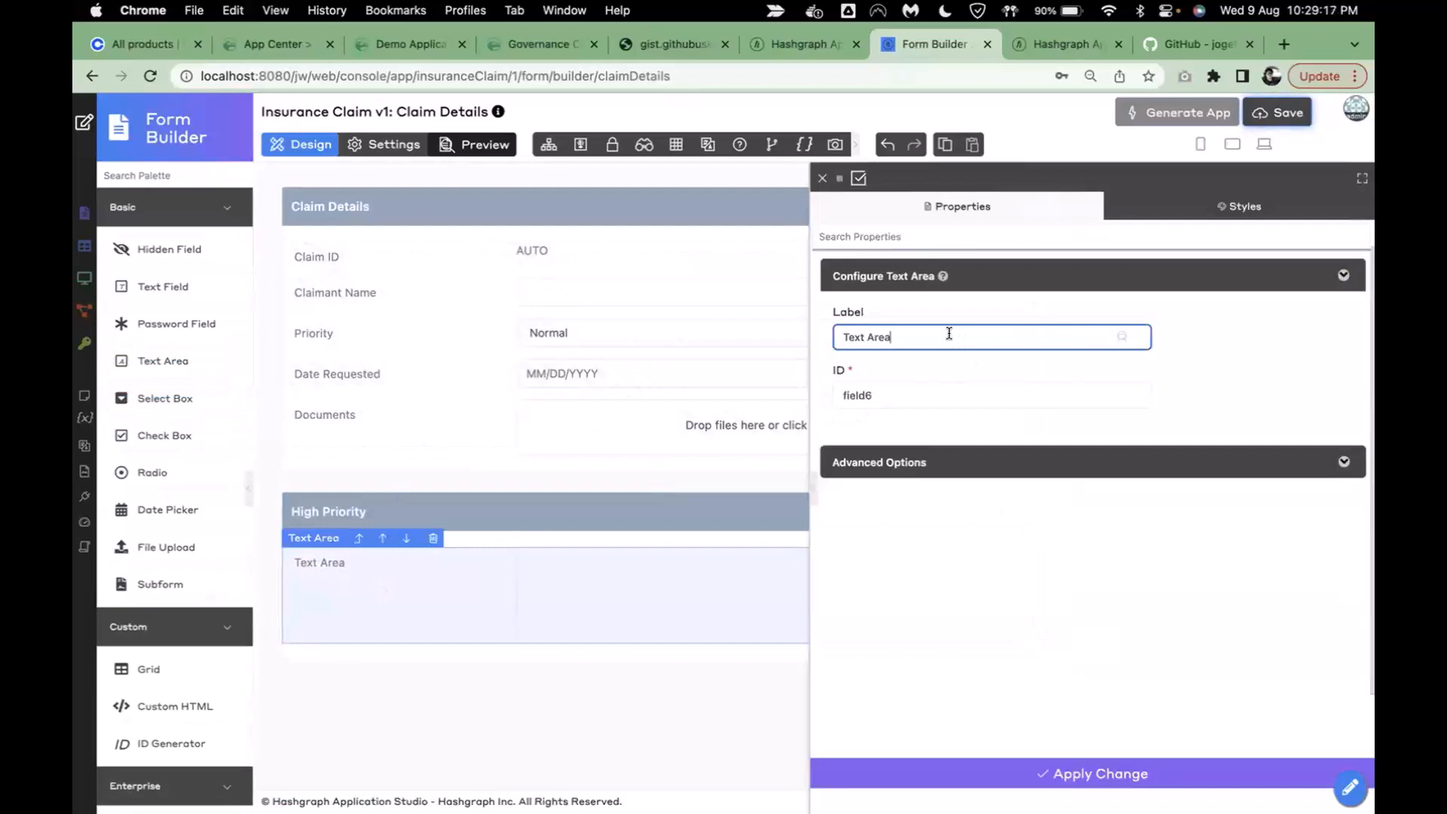
{"action": "key", "text": "super+a"}
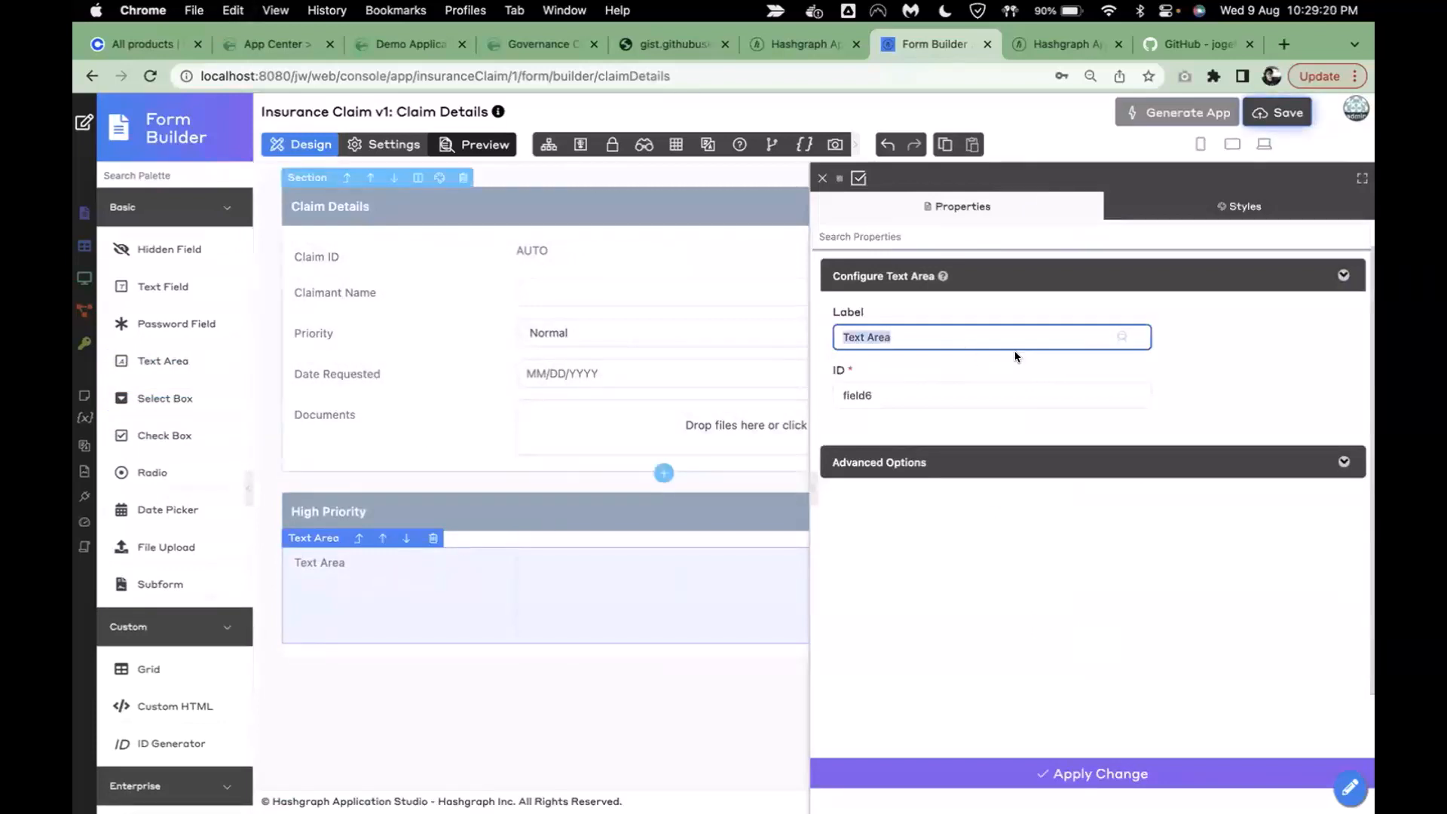
{"action": "type", "text": "Reason"}
{"action": "left_click", "coordinate": [1342, 394]}
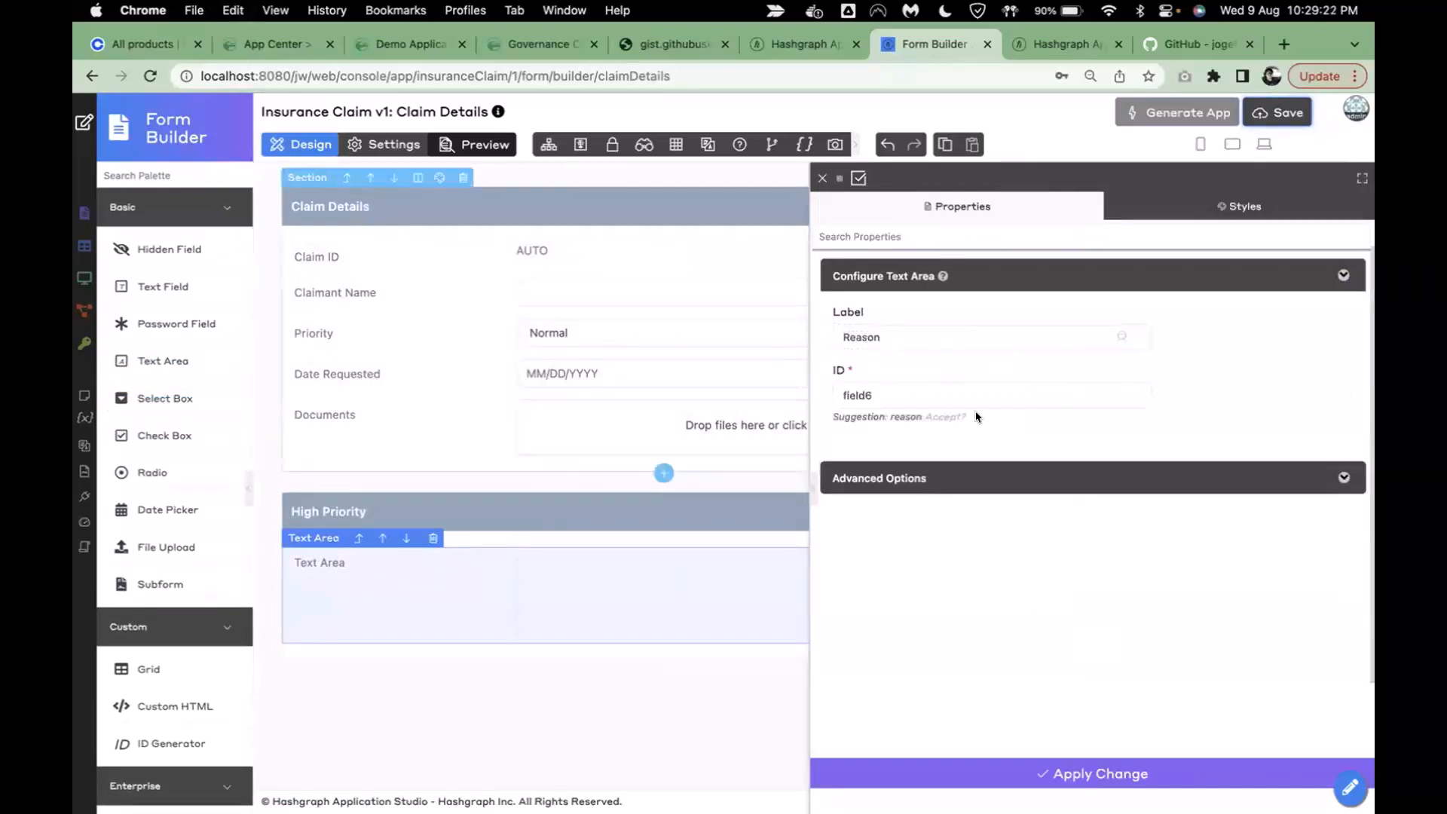
{"action": "left_click", "coordinate": [940, 417]}
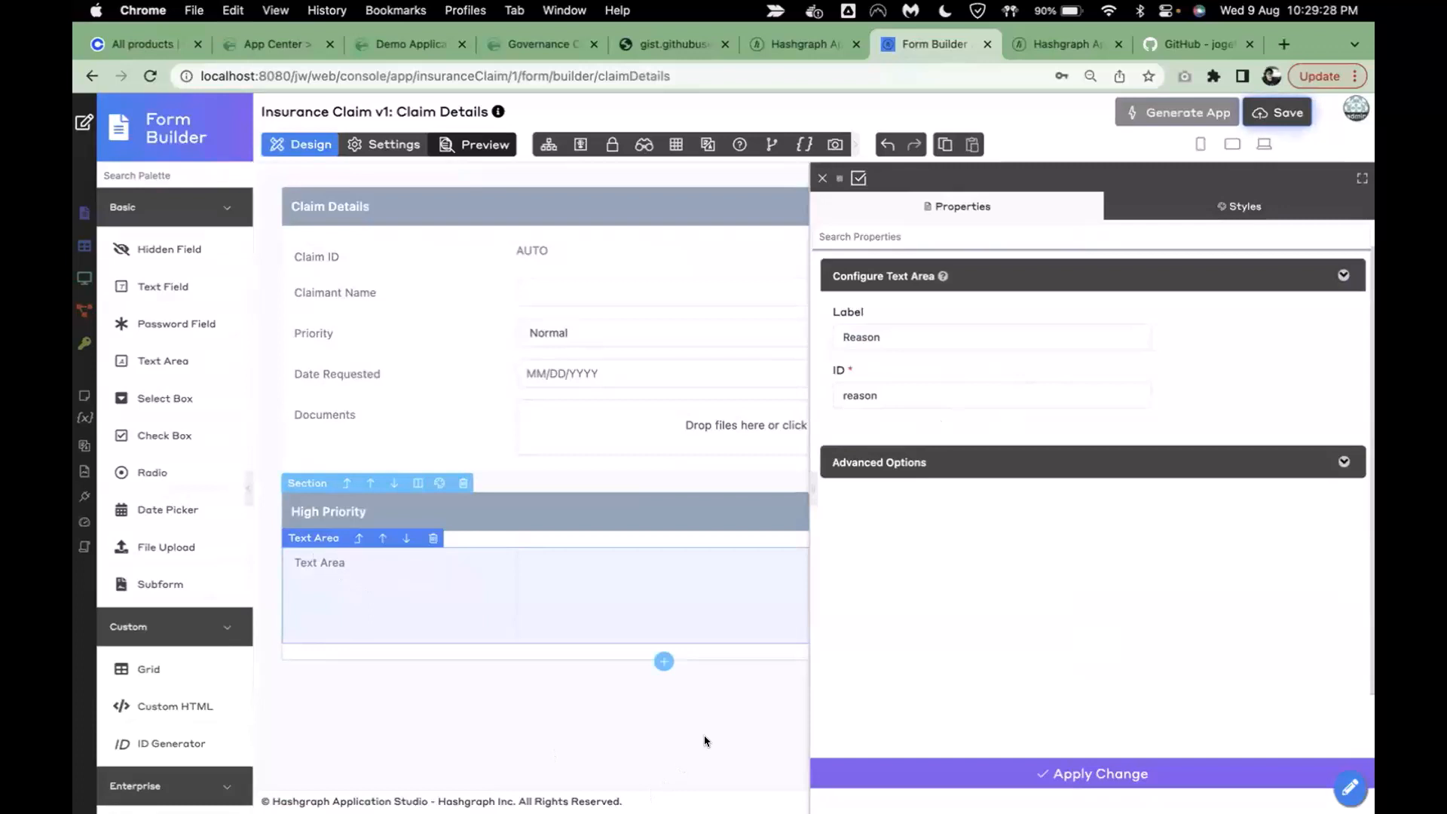
{"action": "left_click", "coordinate": [901, 471]}
{"action": "left_click", "coordinate": [912, 537]}
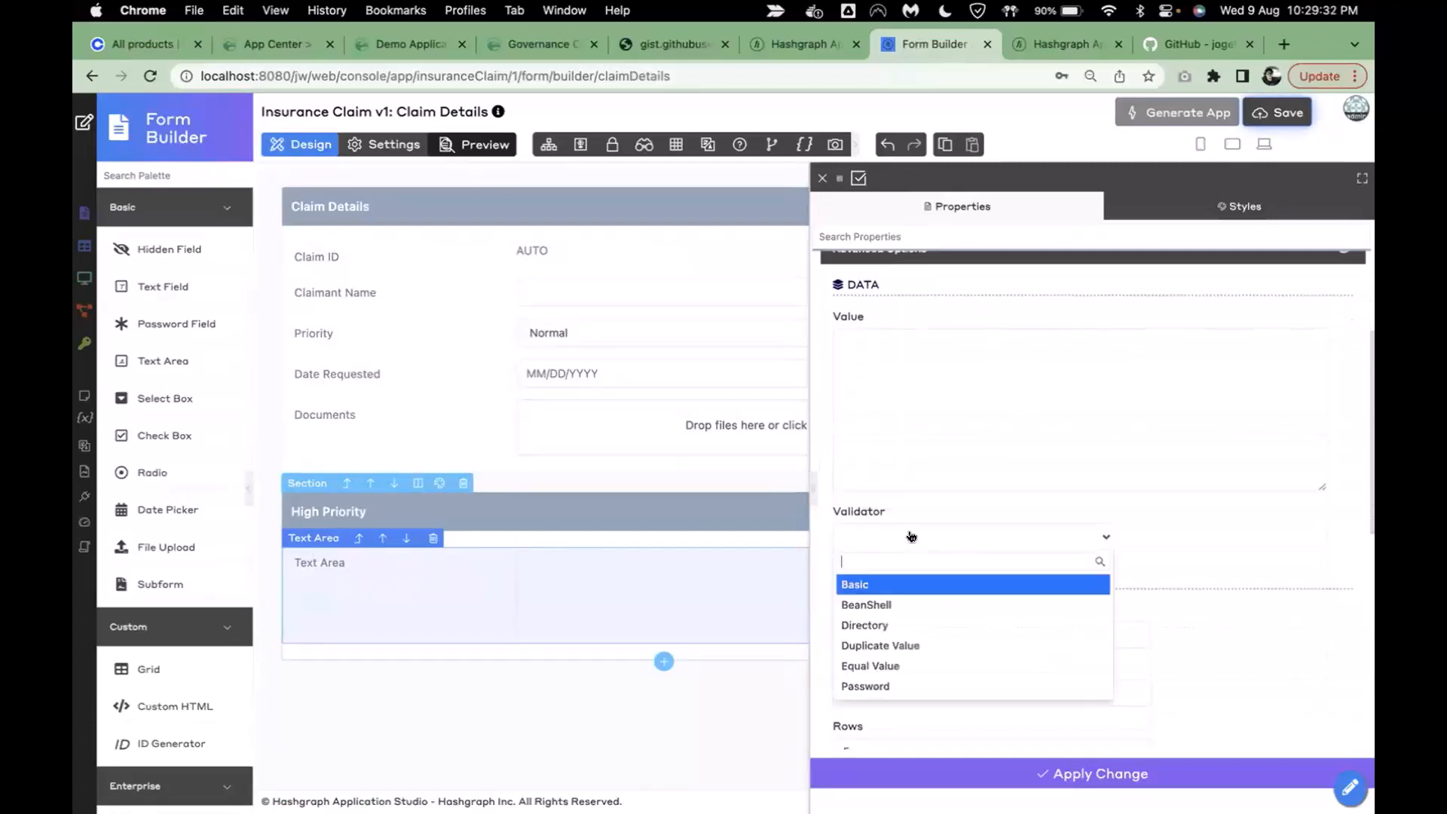
{"action": "left_click", "coordinate": [888, 584]}
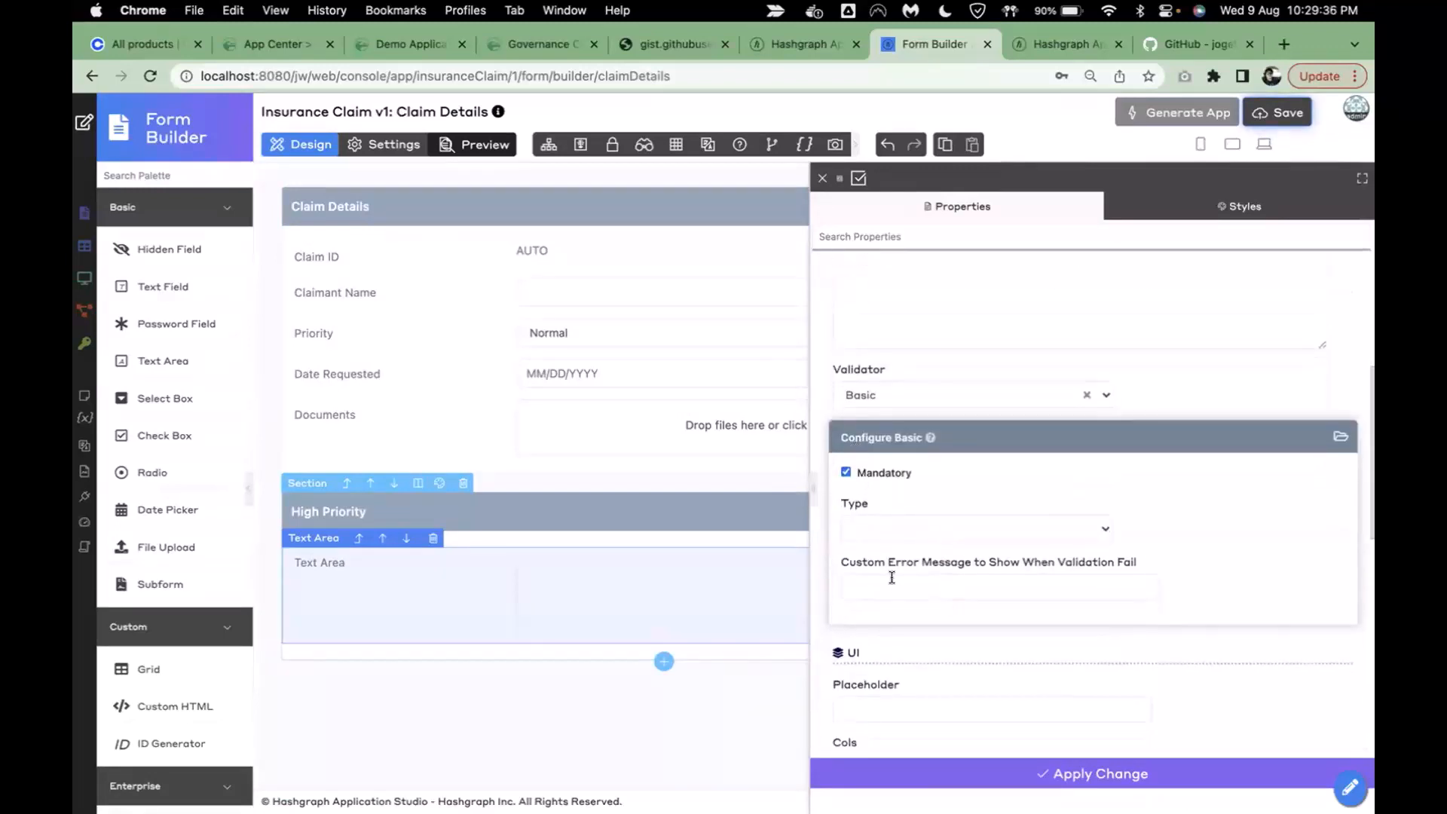
{"action": "left_click", "coordinate": [947, 780]}
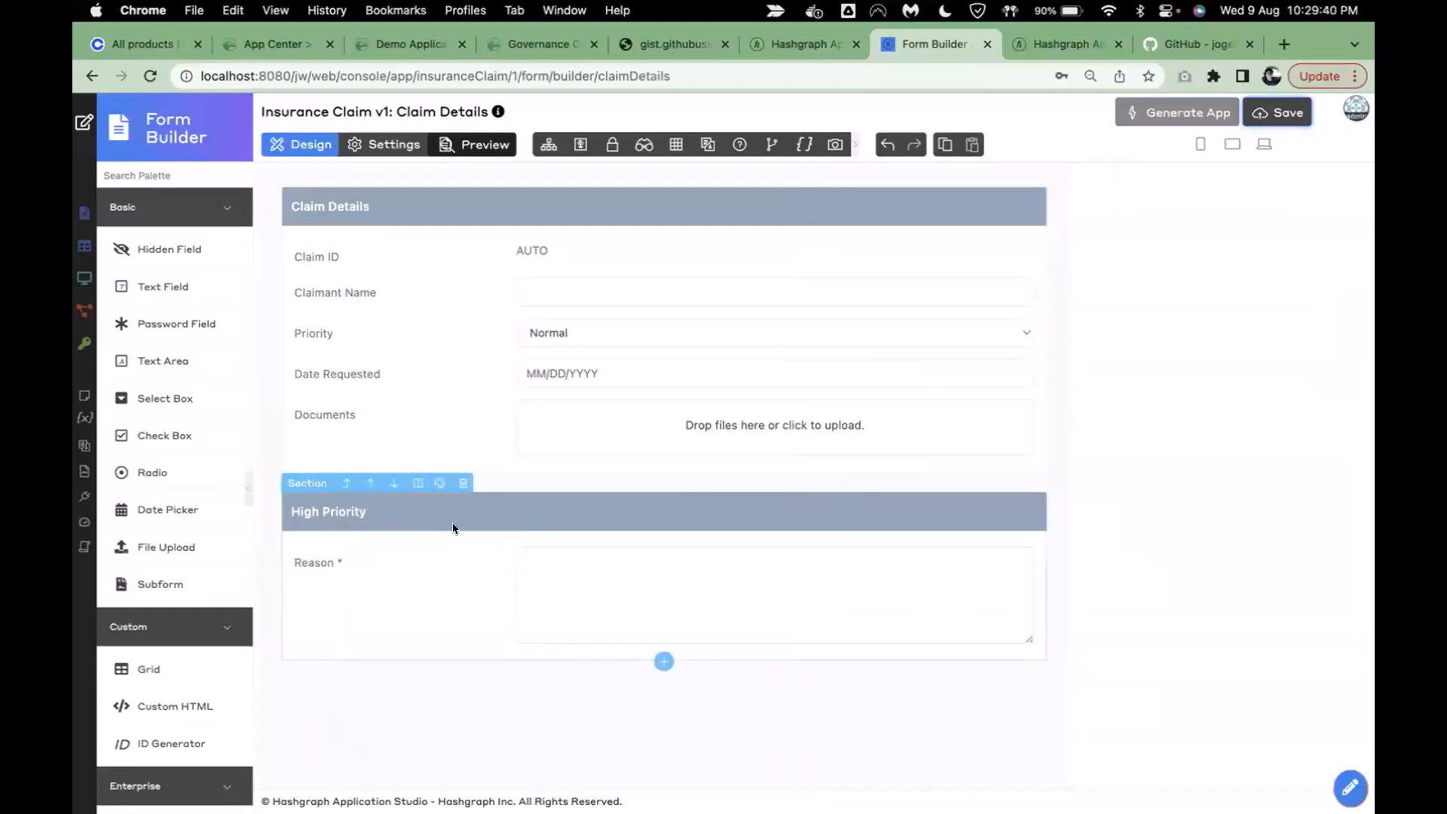
- Add a visibility rule showing High Priority only when field priority equals high, then preview the form
{"action": "left_click", "coordinate": [425, 517]}
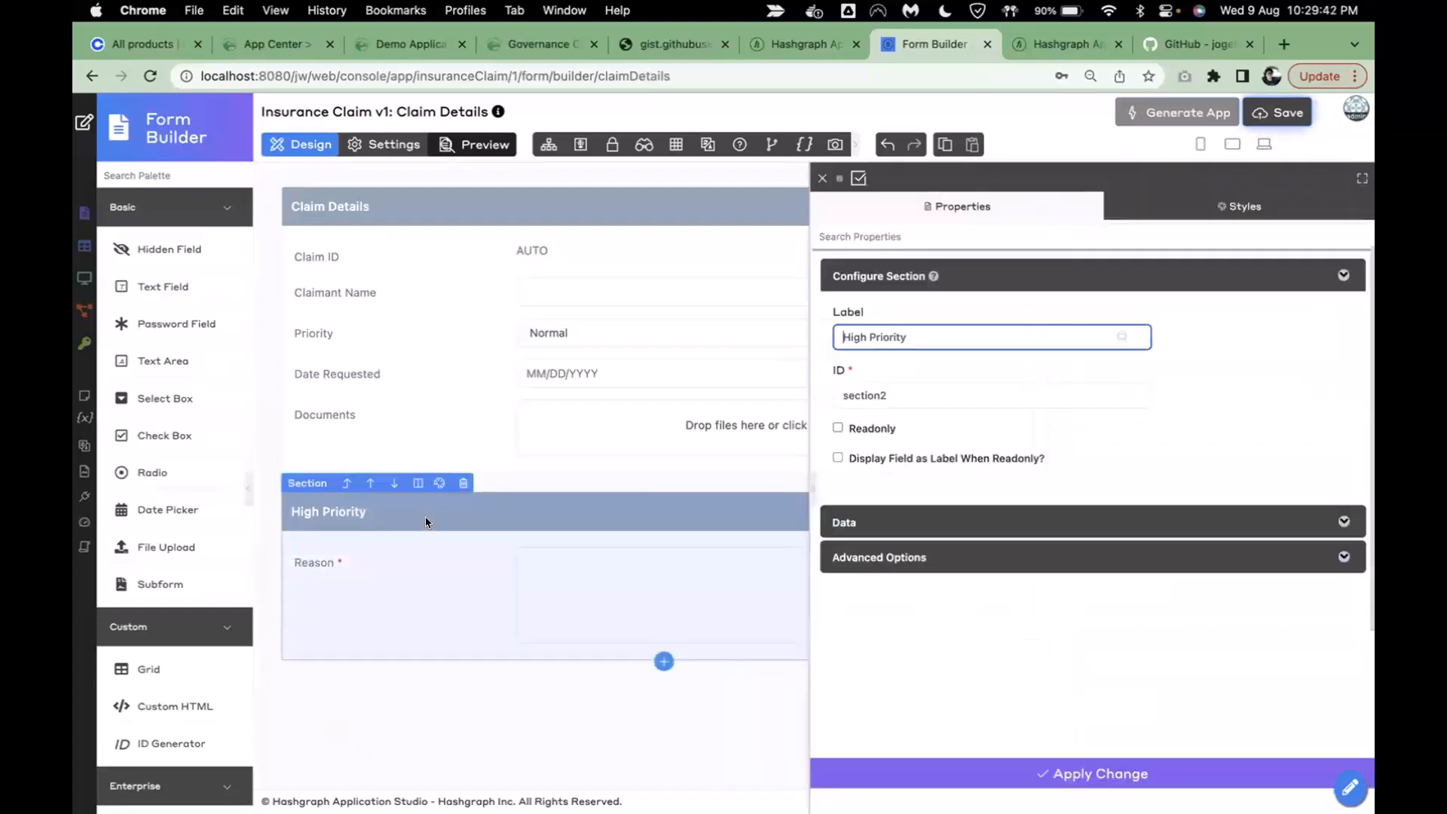
{"action": "left_click", "coordinate": [960, 560]}
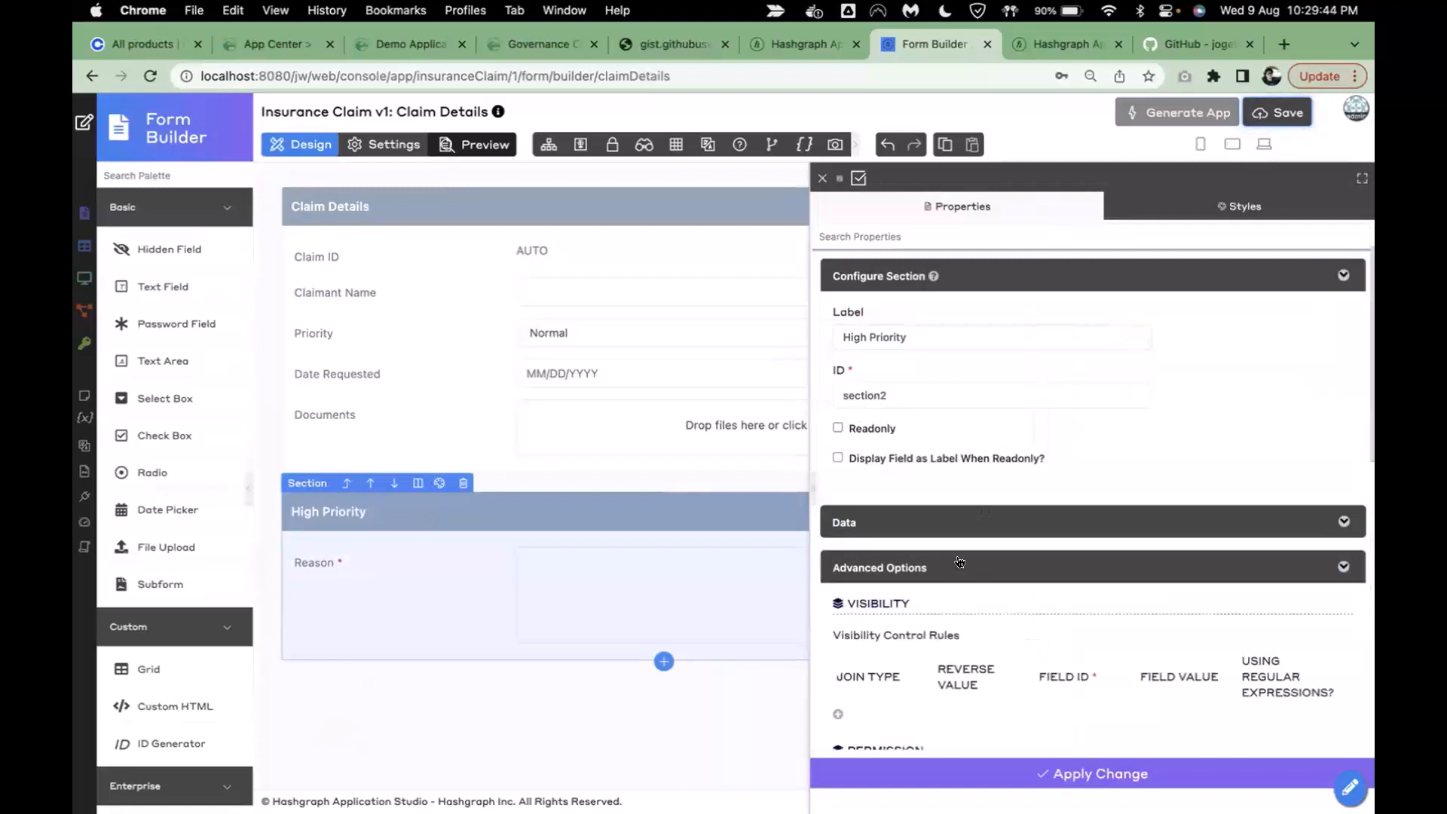
{"action": "scroll", "coordinate": [959, 561], "scroll_direction": "down", "scroll_amount": 2}
{"action": "scroll", "coordinate": [959, 561], "scroll_direction": "down", "scroll_amount": 5}
{"action": "scroll", "coordinate": [905, 565], "scroll_direction": "up", "scroll_amount": 2}
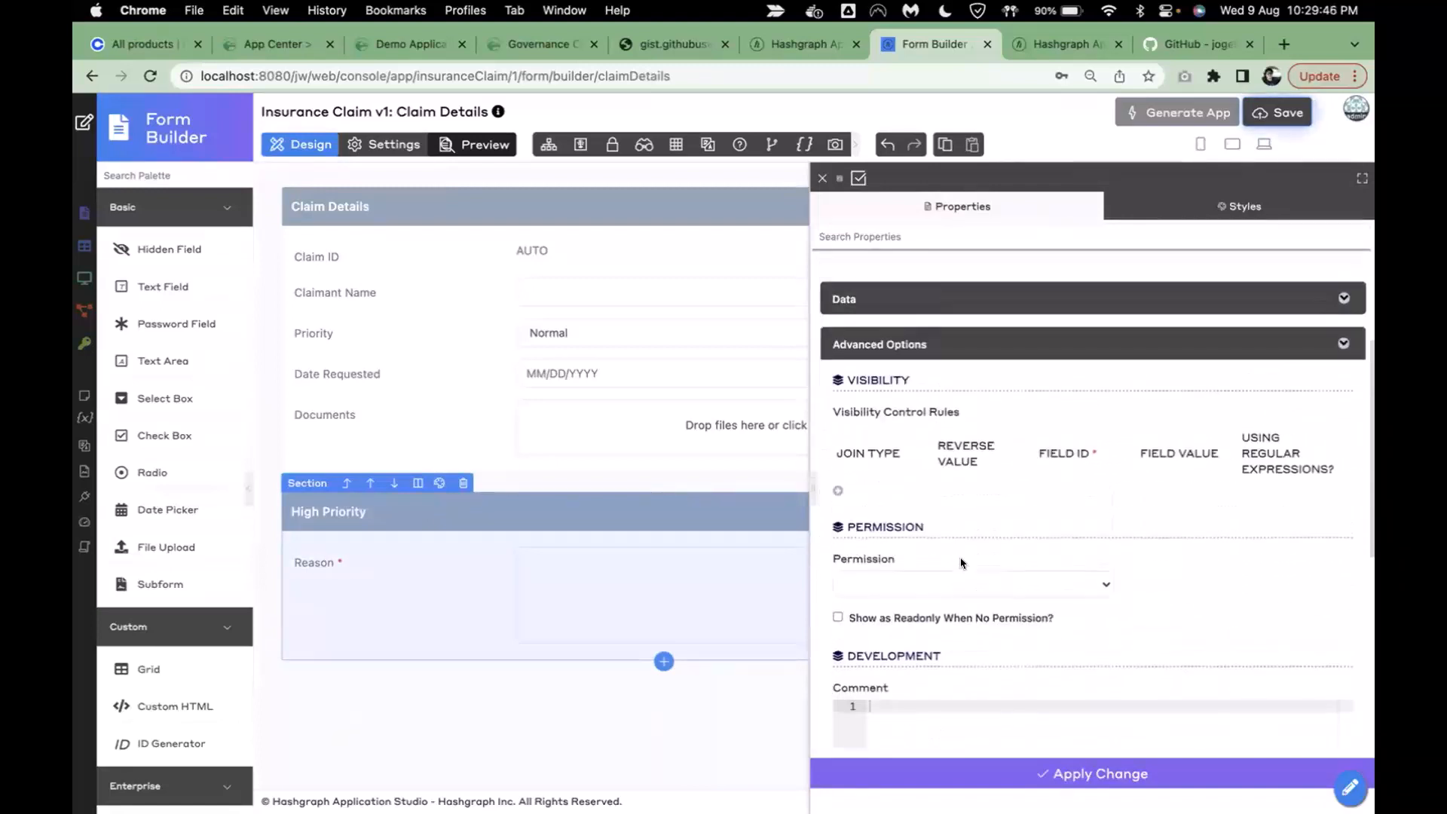
{"action": "left_click", "coordinate": [837, 509]}
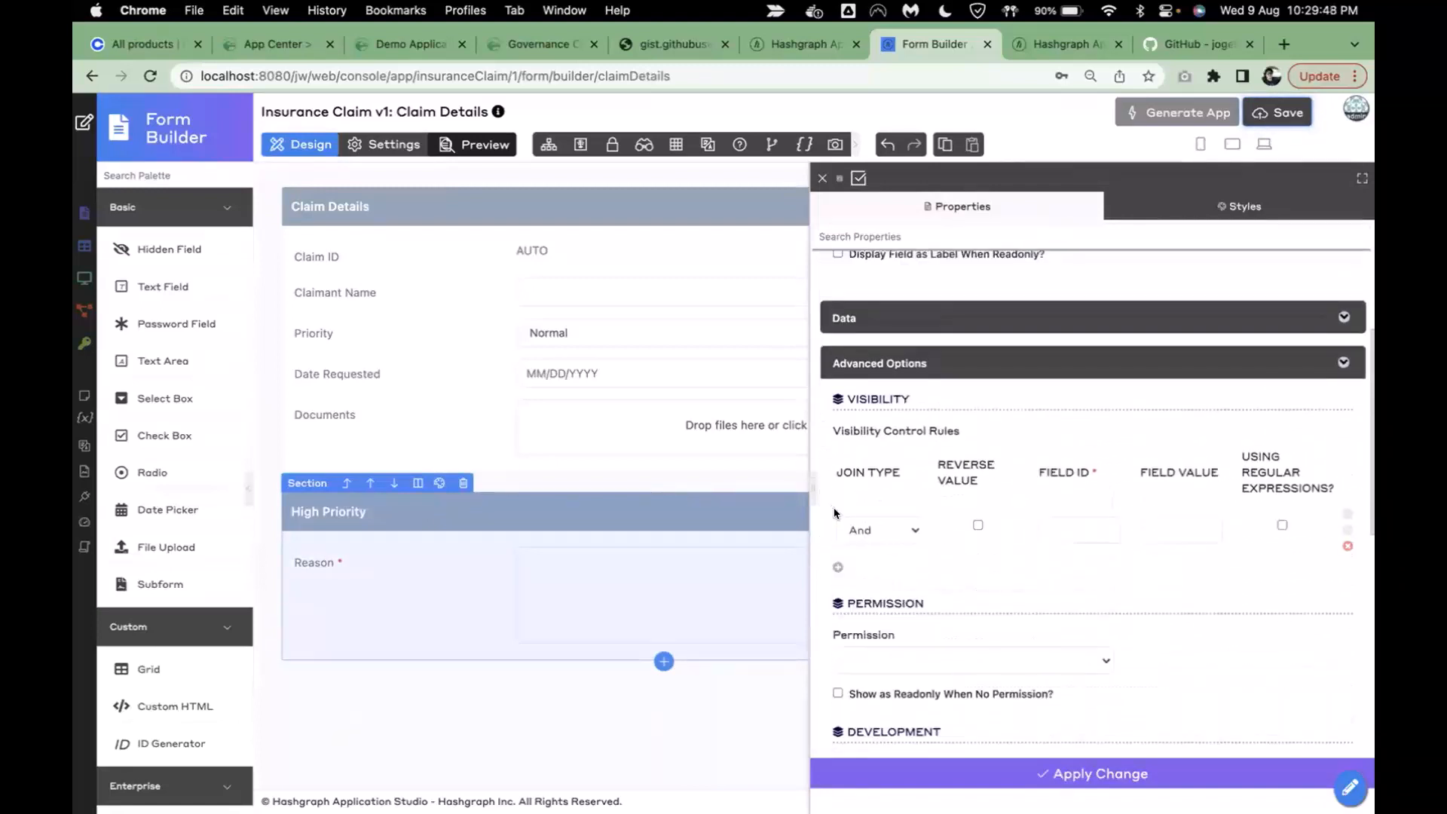
{"action": "left_click", "coordinate": [1062, 530]}
{"action": "type", "text": "pr"}
{"action": "left_click", "coordinate": [1059, 554]}
{"action": "left_click", "coordinate": [1170, 527]}
{"action": "type", "text": "high"}
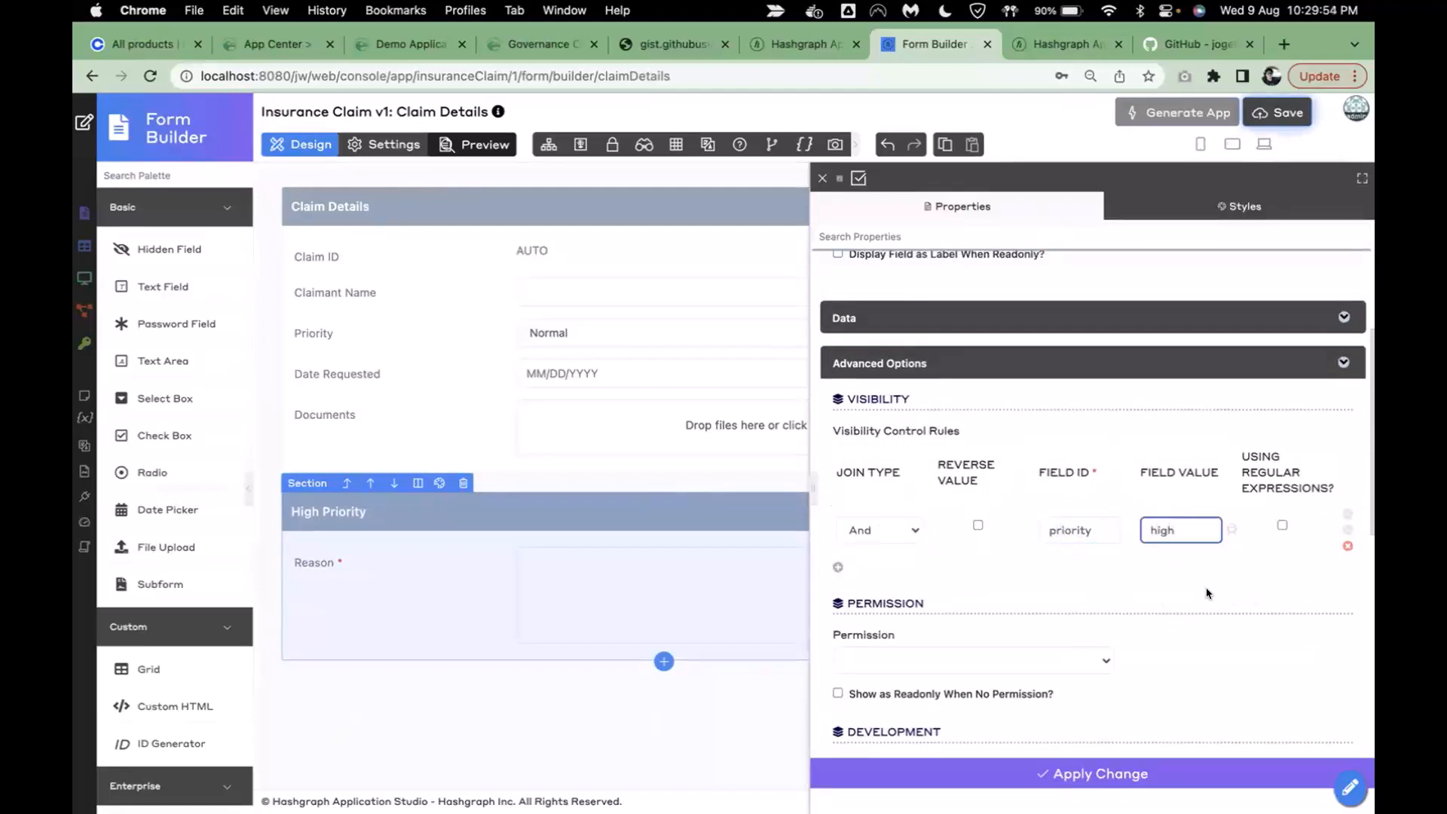
{"action": "left_click", "coordinate": [1067, 777]}
{"action": "left_click", "coordinate": [559, 760]}
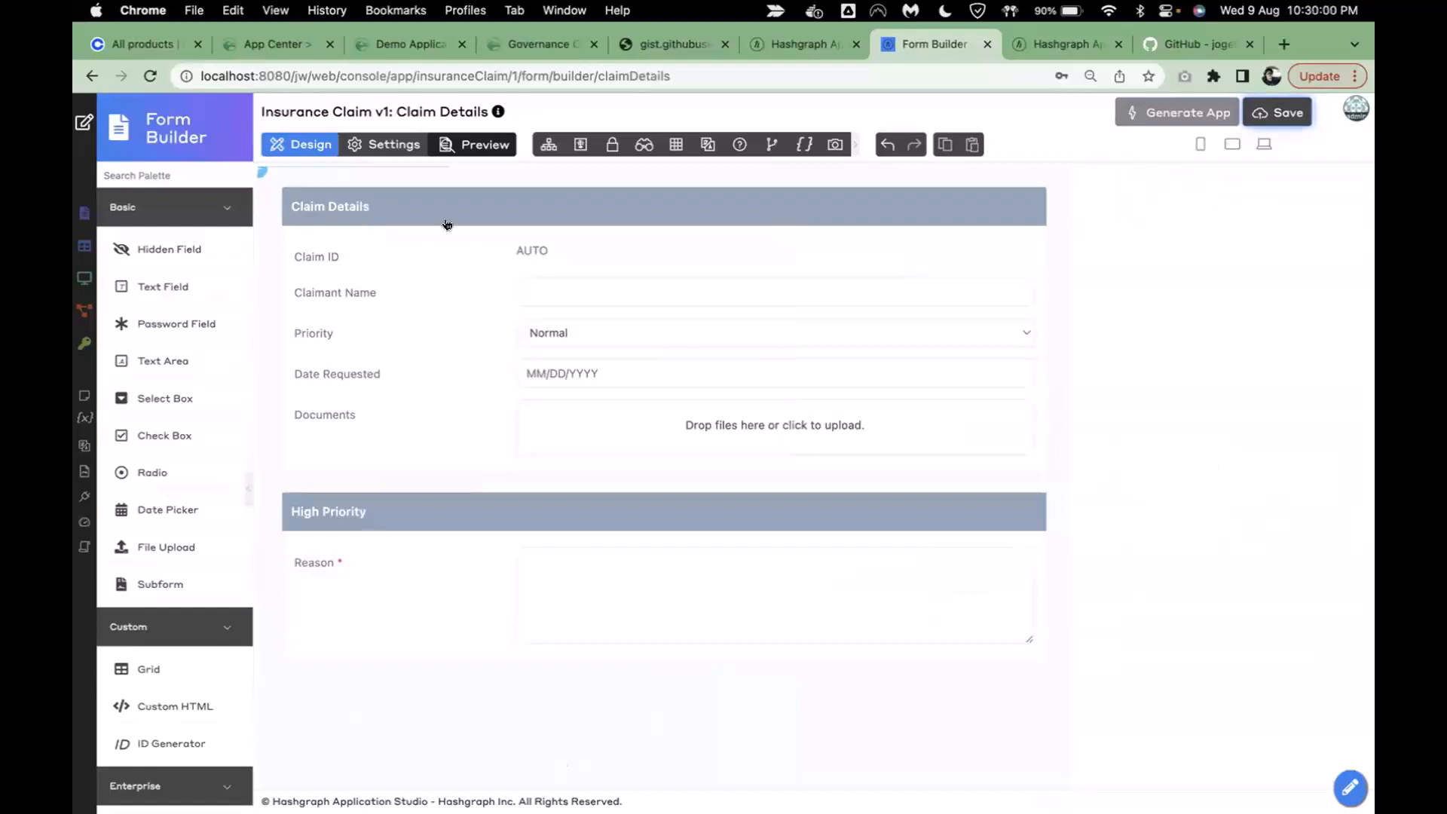
{"action": "left_click", "coordinate": [477, 146]}
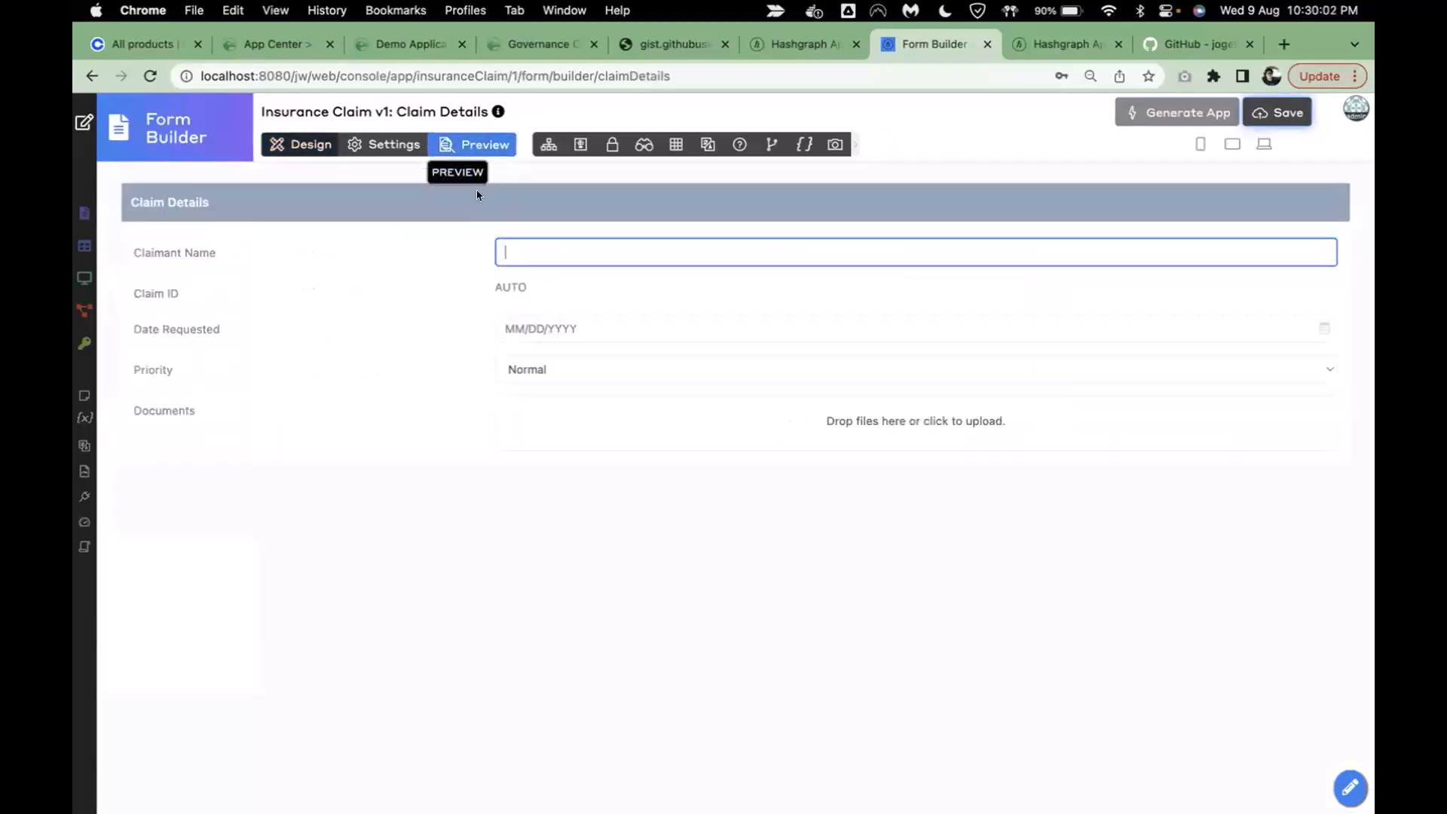
- Select High in the preview to reveal the High Priority section, then save the form in Design and reload
{"action": "left_click", "coordinate": [549, 366]}
{"action": "left_click", "coordinate": [556, 388]}
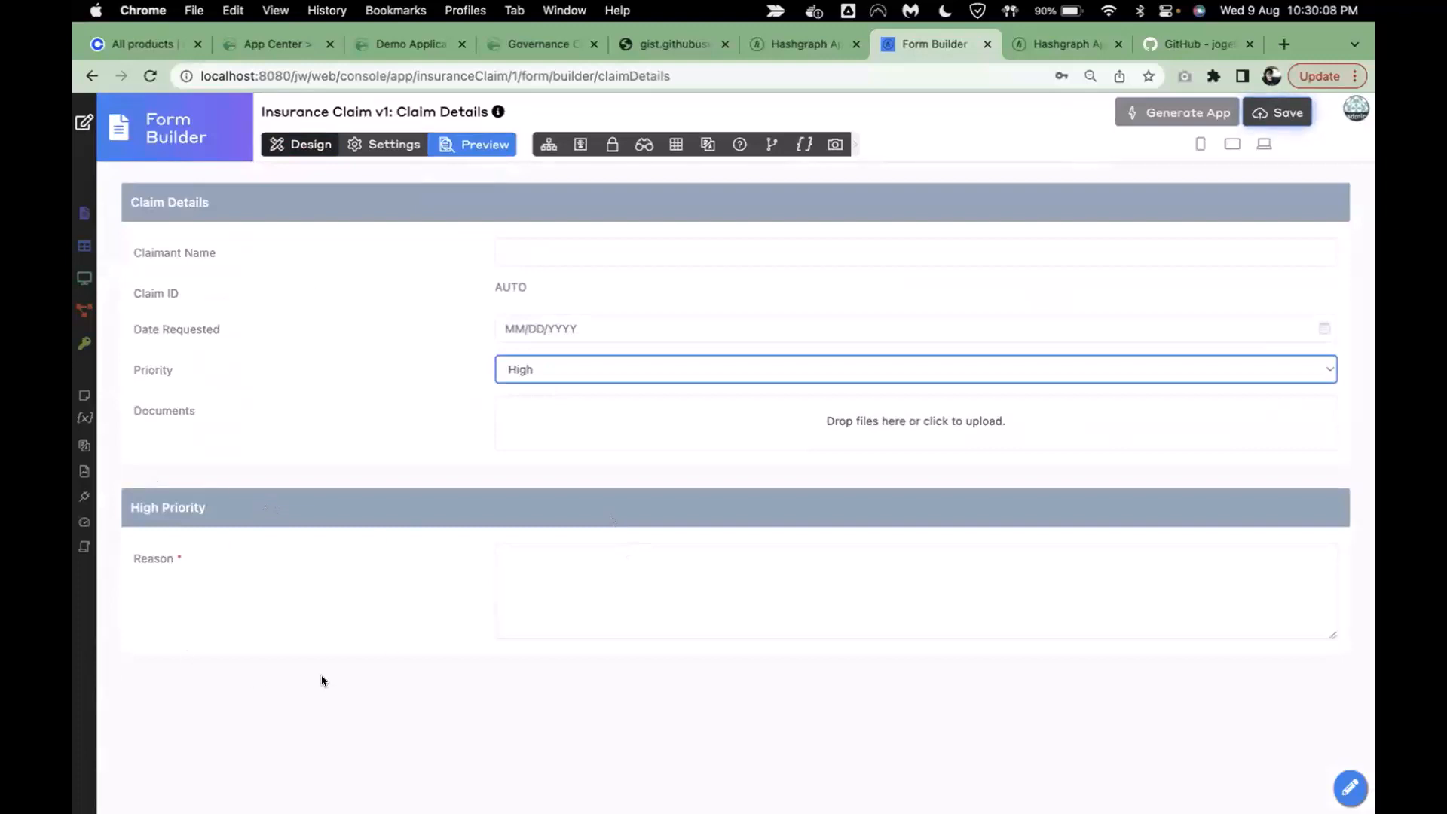
{"action": "left_click", "coordinate": [315, 149]}
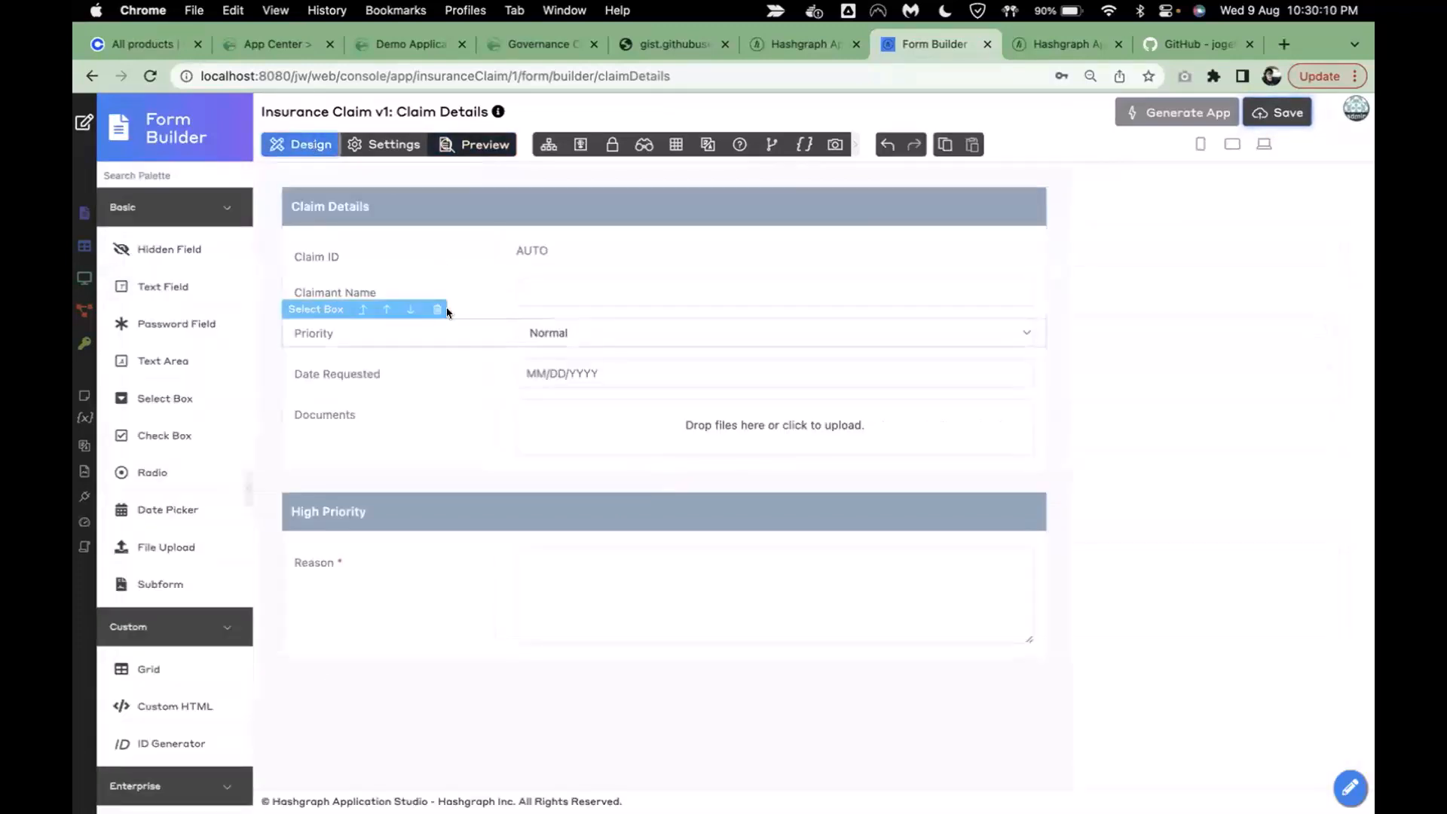
{"action": "left_click", "coordinate": [433, 294]}
{"action": "left_click", "coordinate": [1278, 113]}
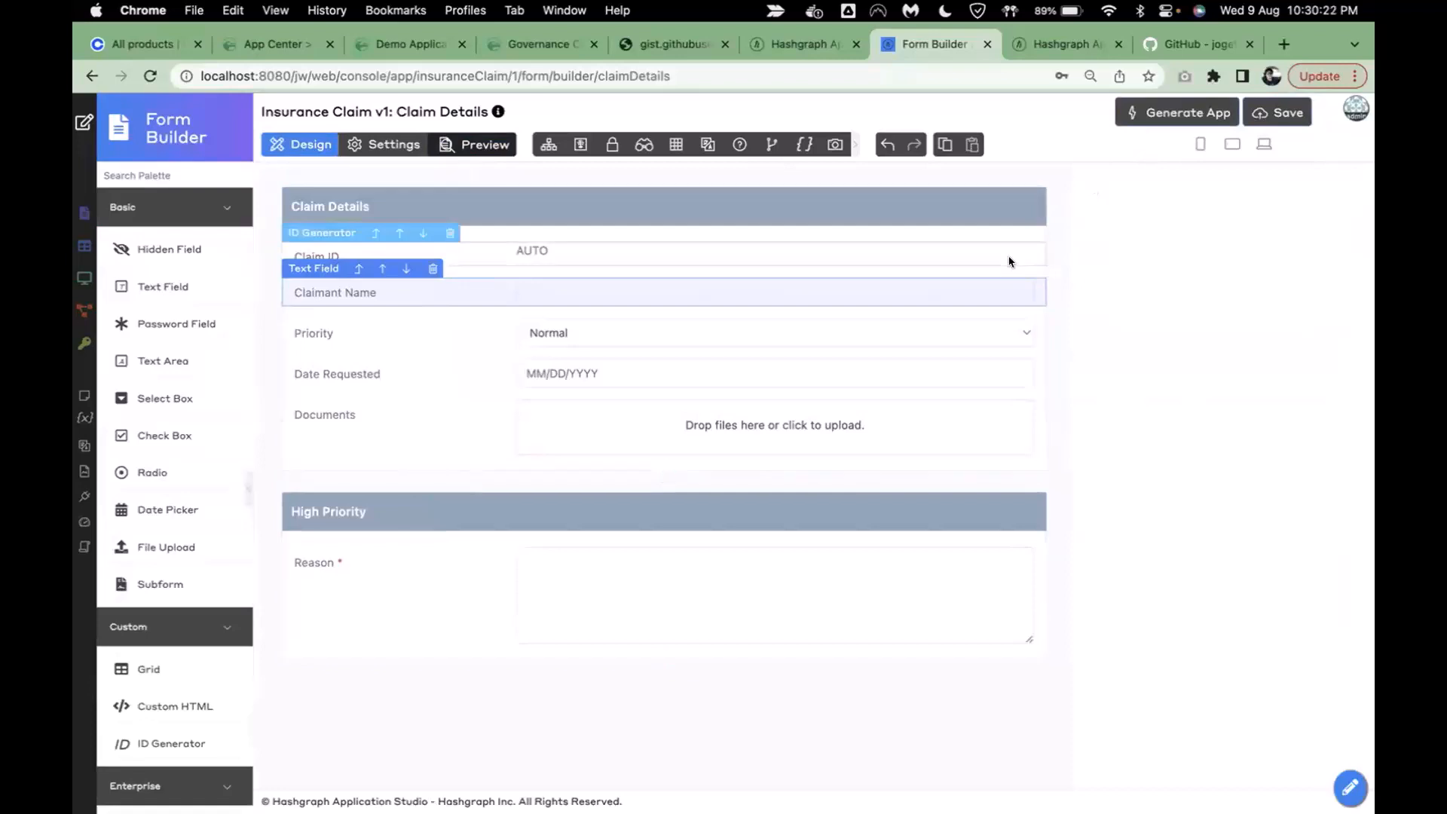
{"action": "key", "text": "super+r"}
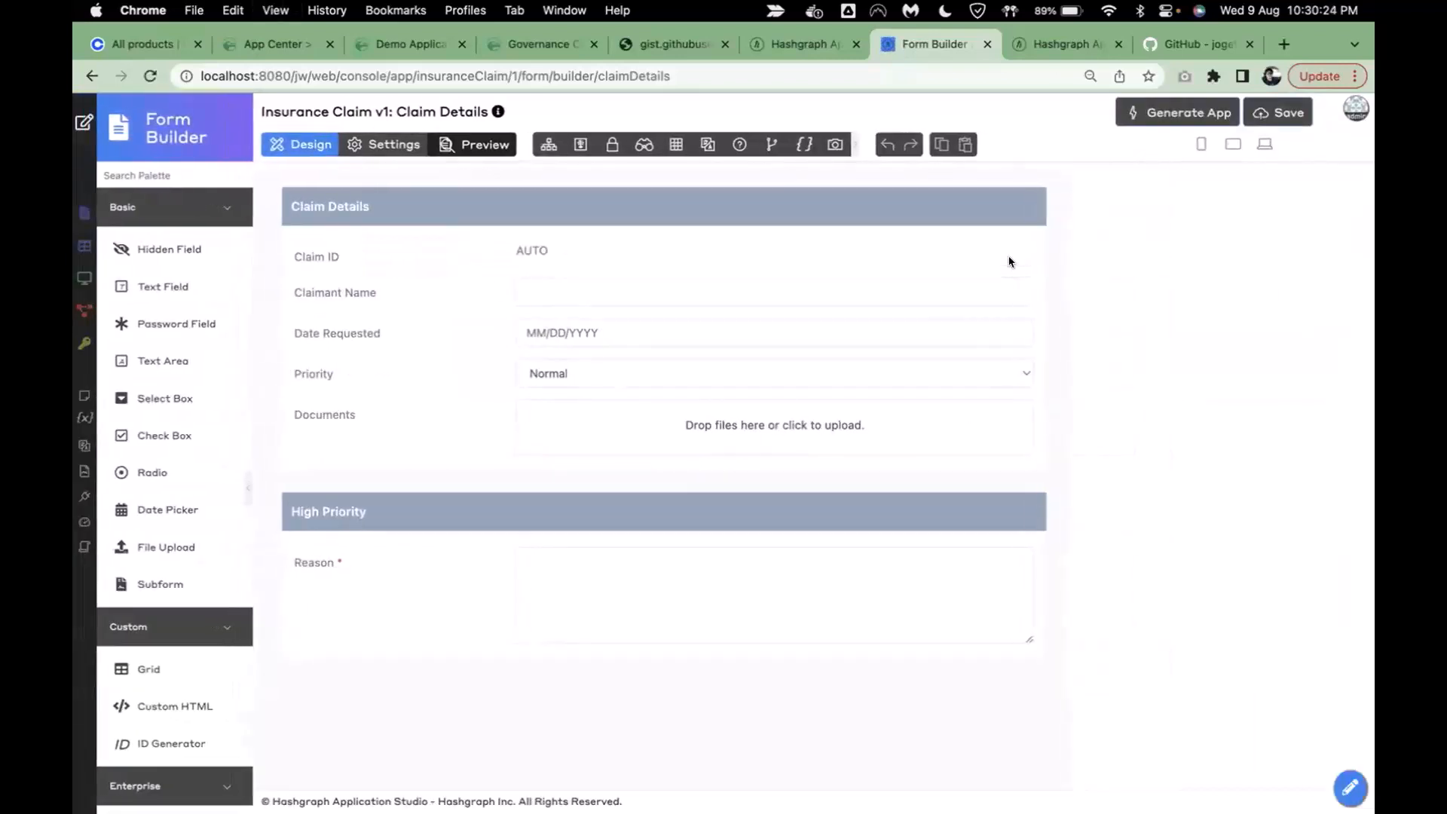
- Generate a CRUD and an approval process from the Claim Details form with the app generator
{"action": "left_click", "coordinate": [1143, 121]}
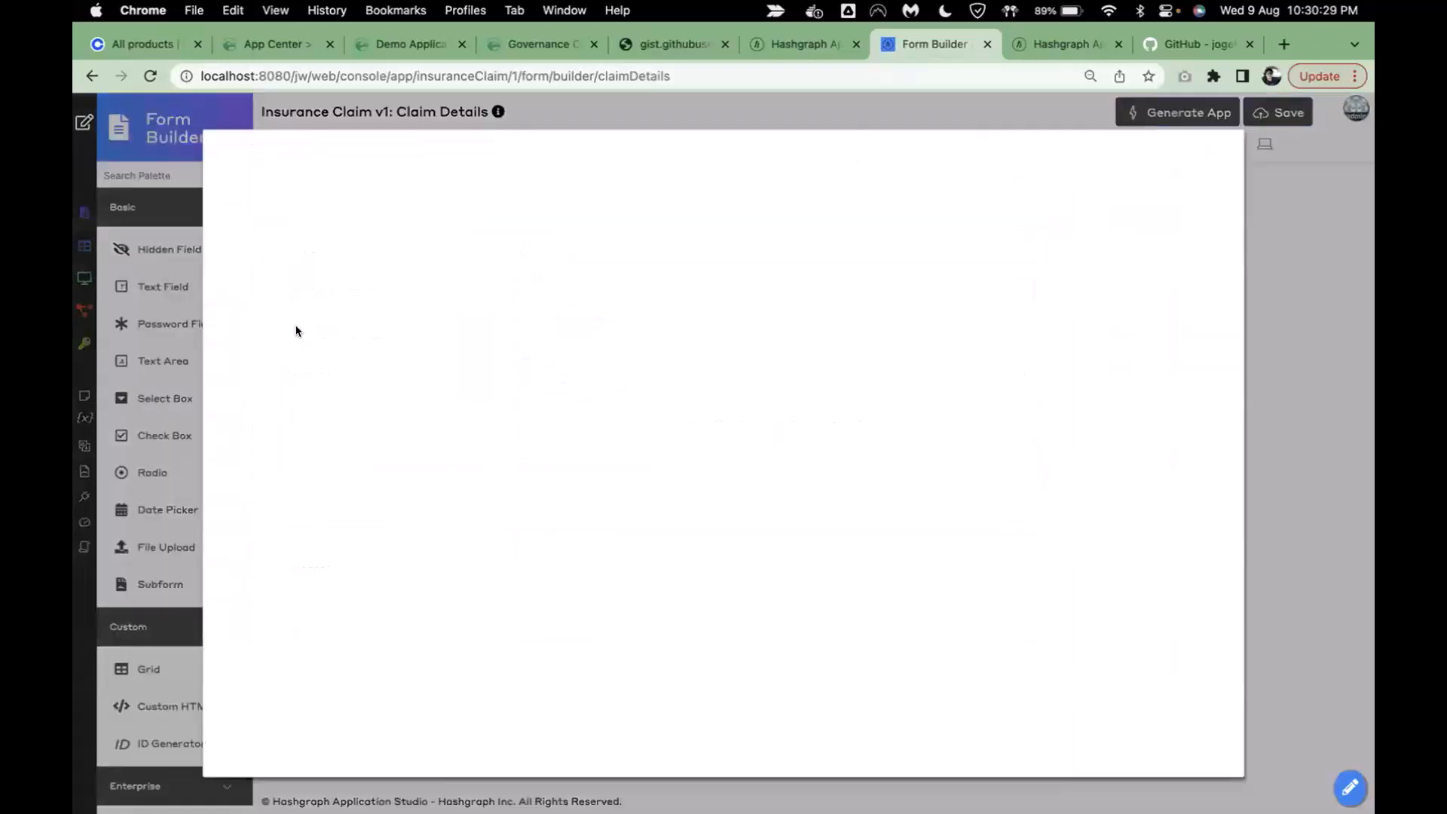
{"action": "left_click", "coordinate": [232, 305]}
{"action": "left_click", "coordinate": [234, 356]}
{"action": "left_click", "coordinate": [303, 370]}
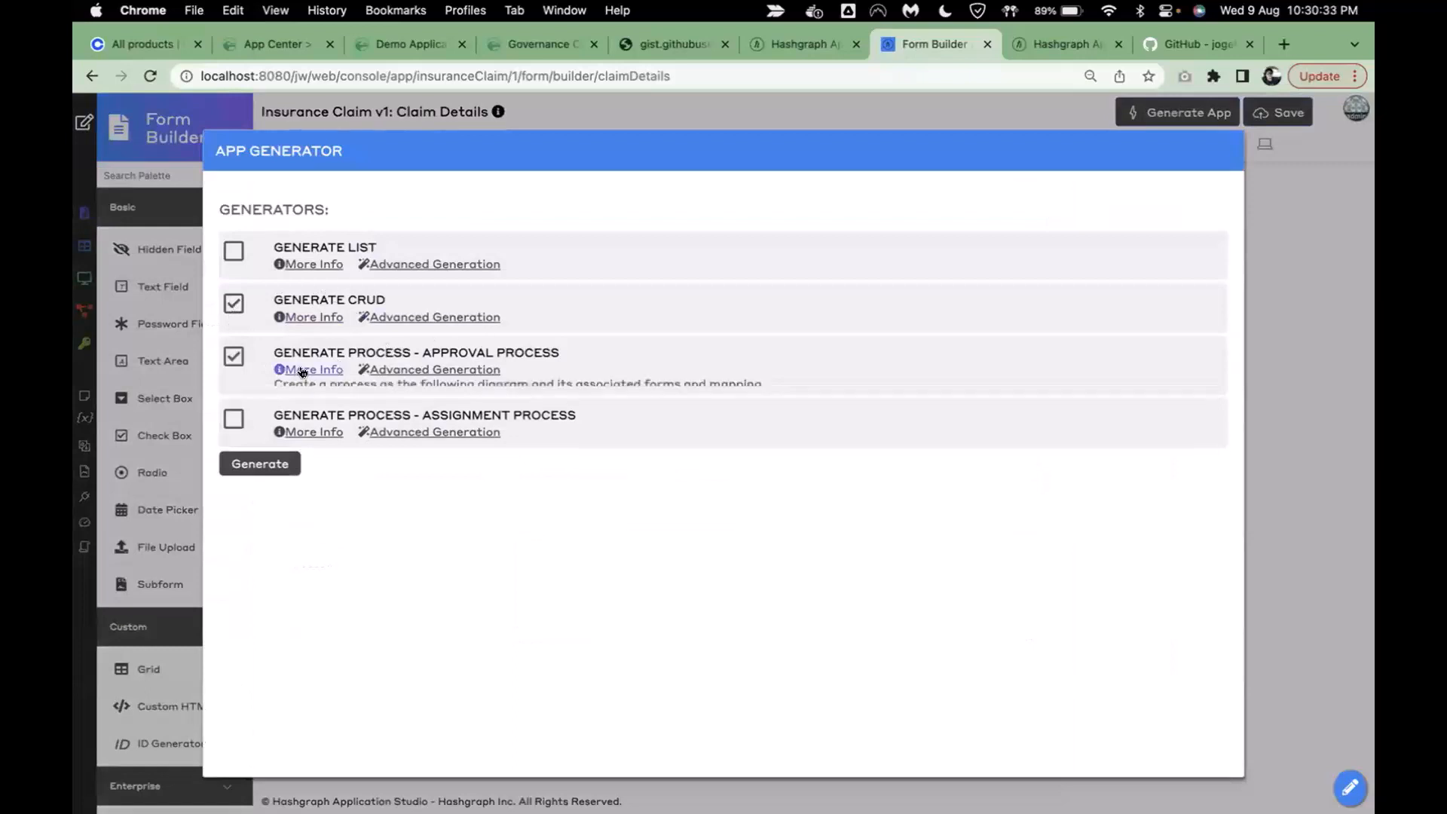
{"action": "scroll", "coordinate": [743, 459], "scroll_direction": "down", "scroll_amount": 1}
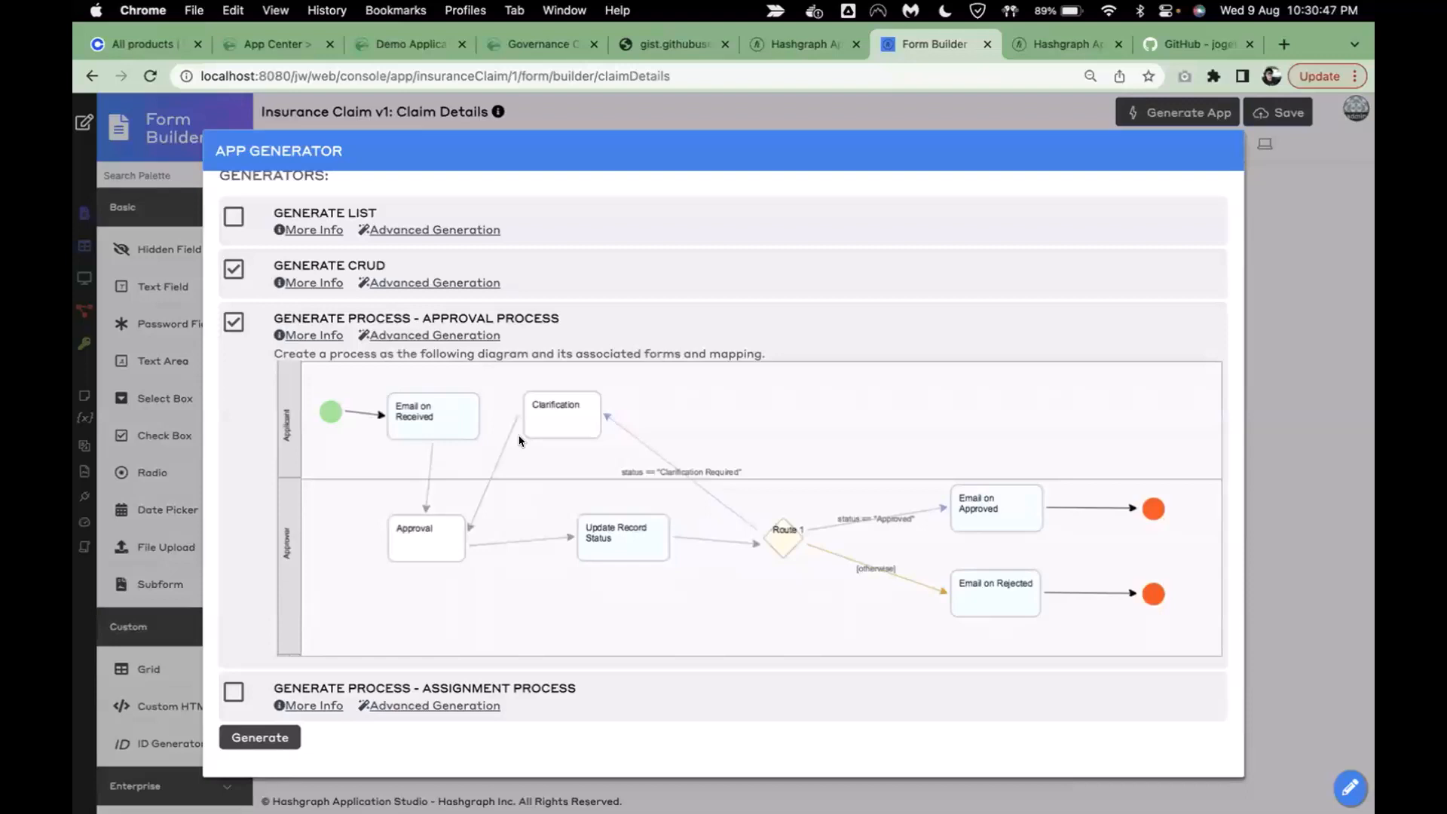
{"action": "left_click", "coordinate": [264, 735]}
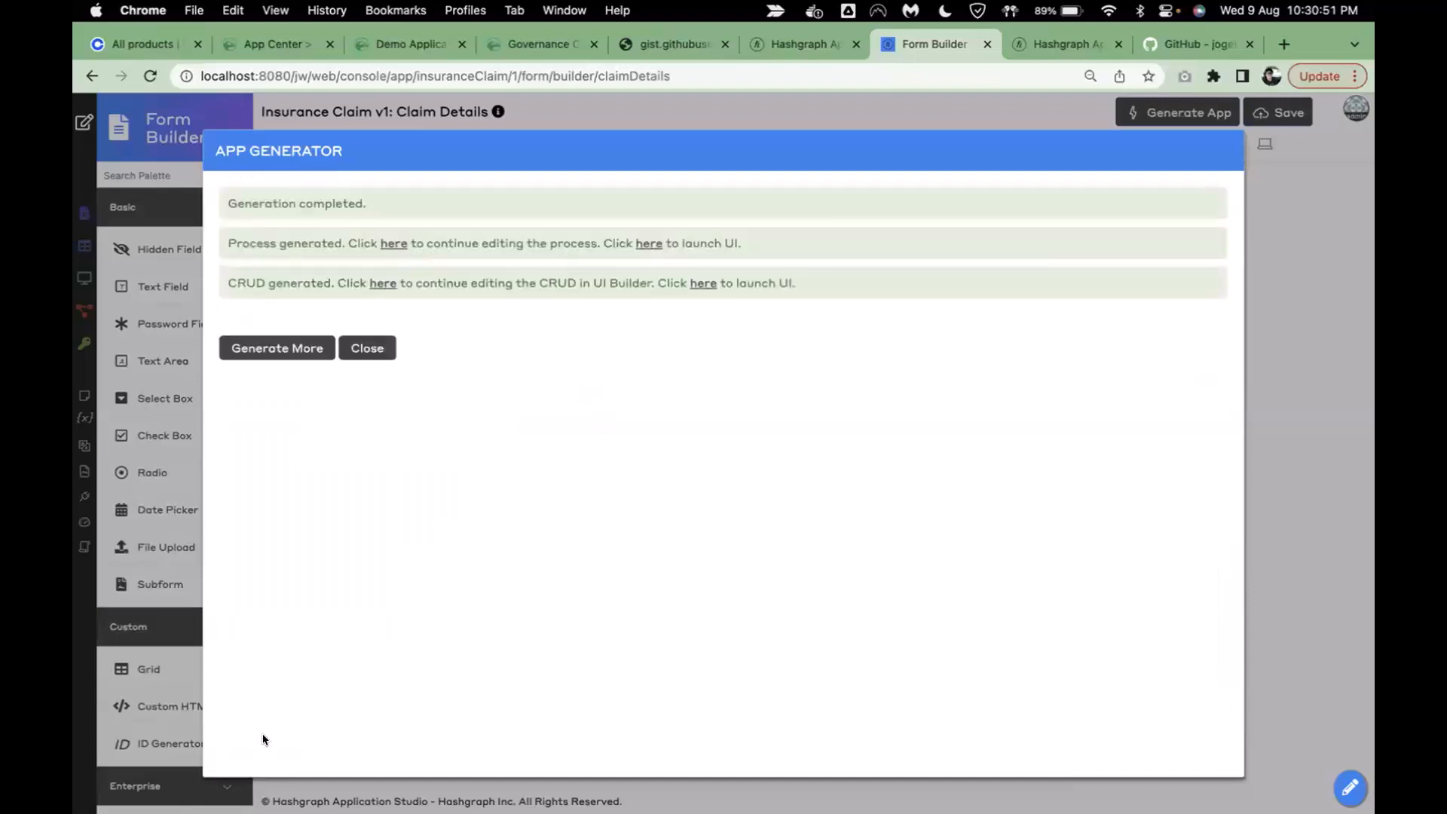
{"action": "left_click", "coordinate": [367, 348]}
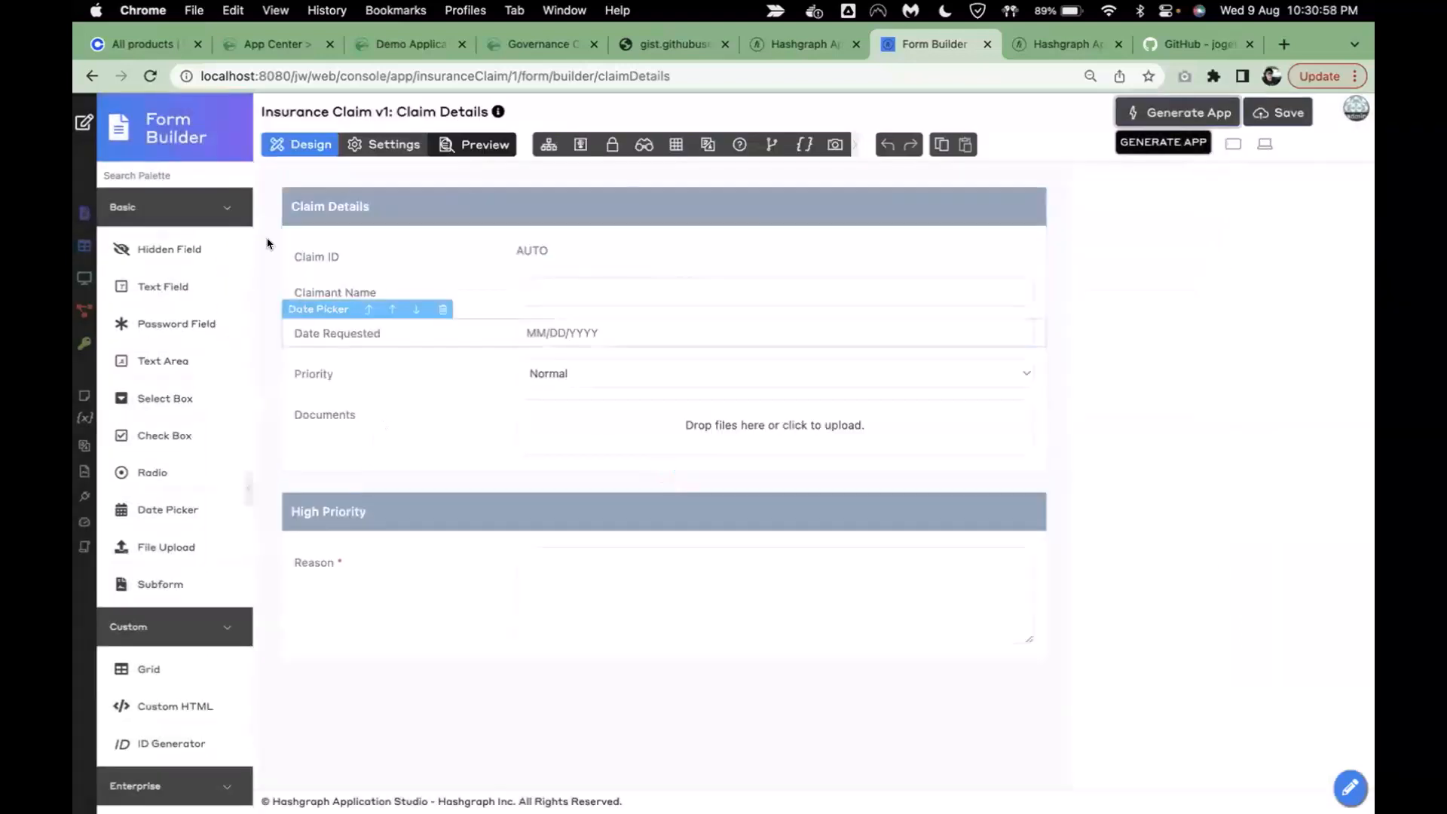
- Inspect the Claim Details Approval Process diagram, then go to the App Center home page
{"action": "left_click", "coordinate": [85, 123]}
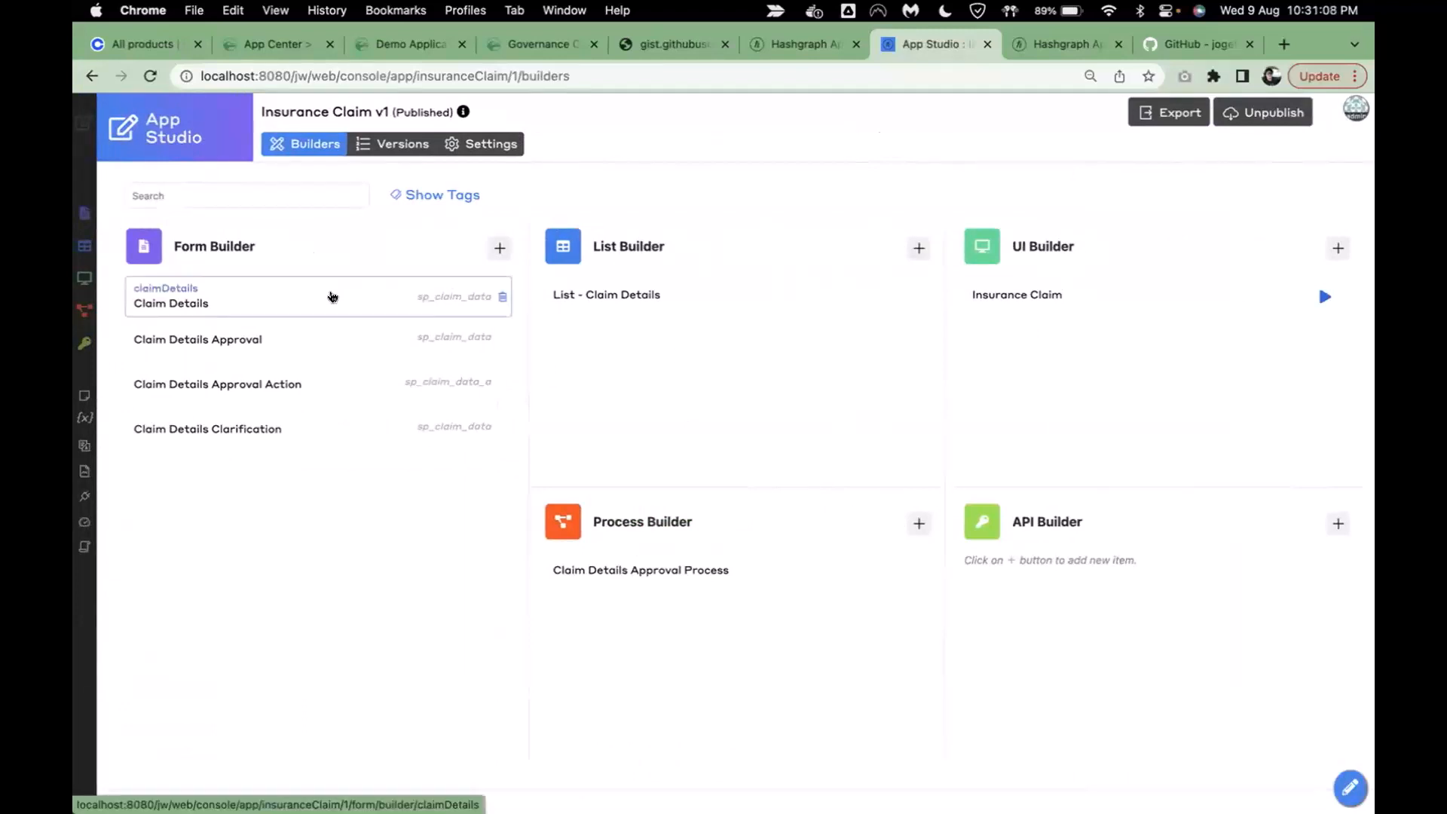
{"action": "left_click", "coordinate": [778, 560]}
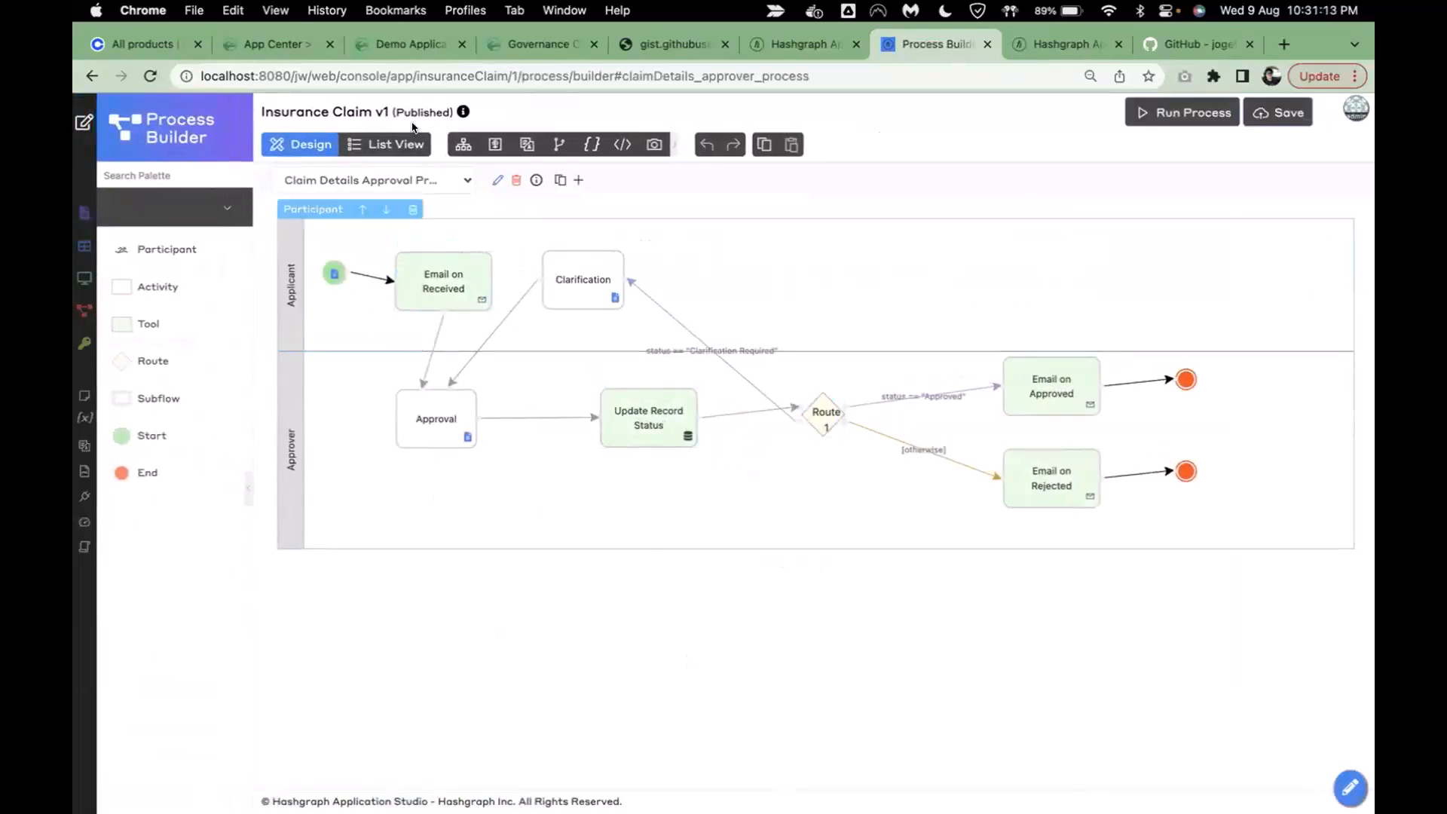
{"action": "left_click", "coordinate": [466, 182]}
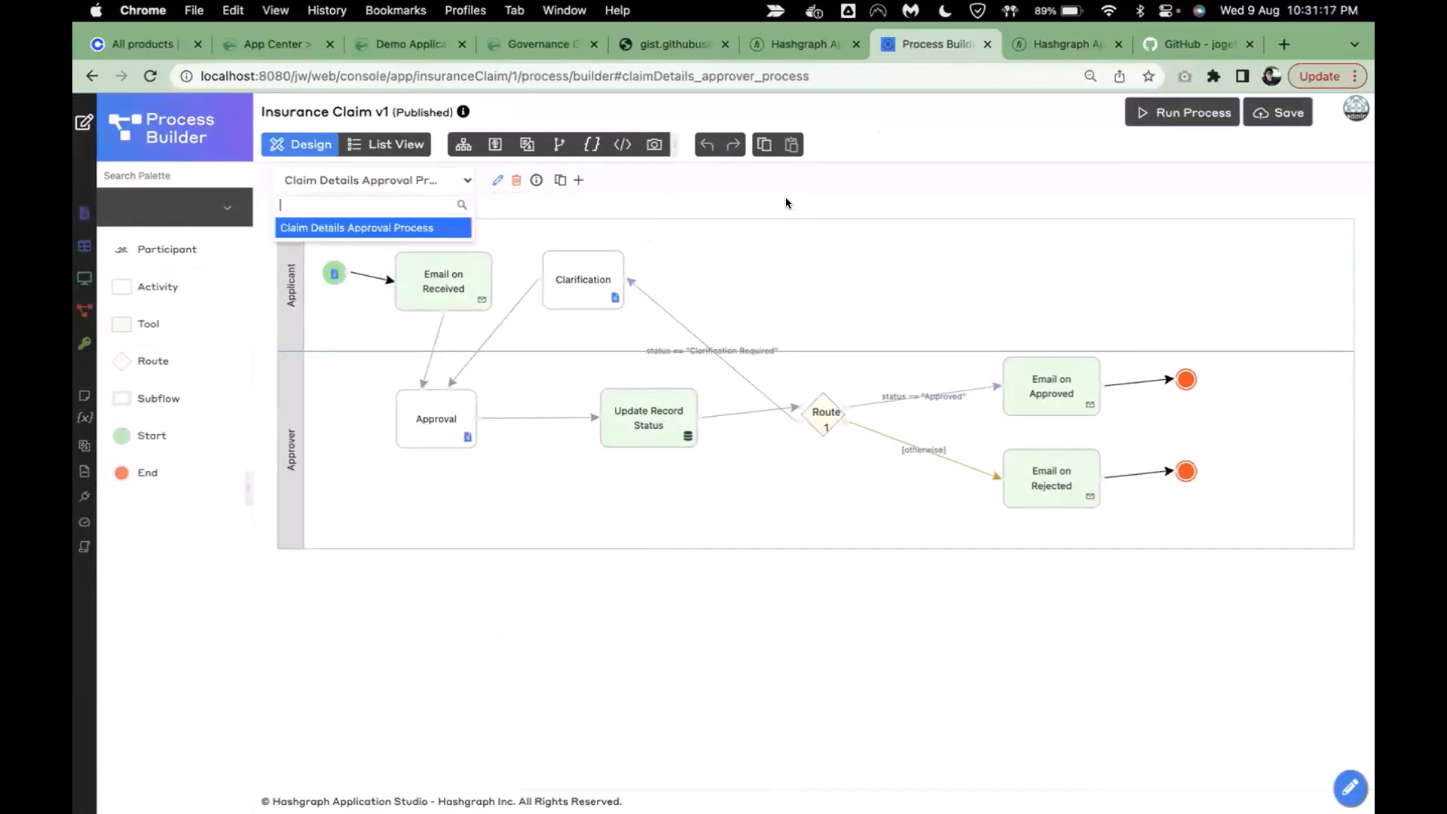
{"action": "left_click", "coordinate": [463, 181]}
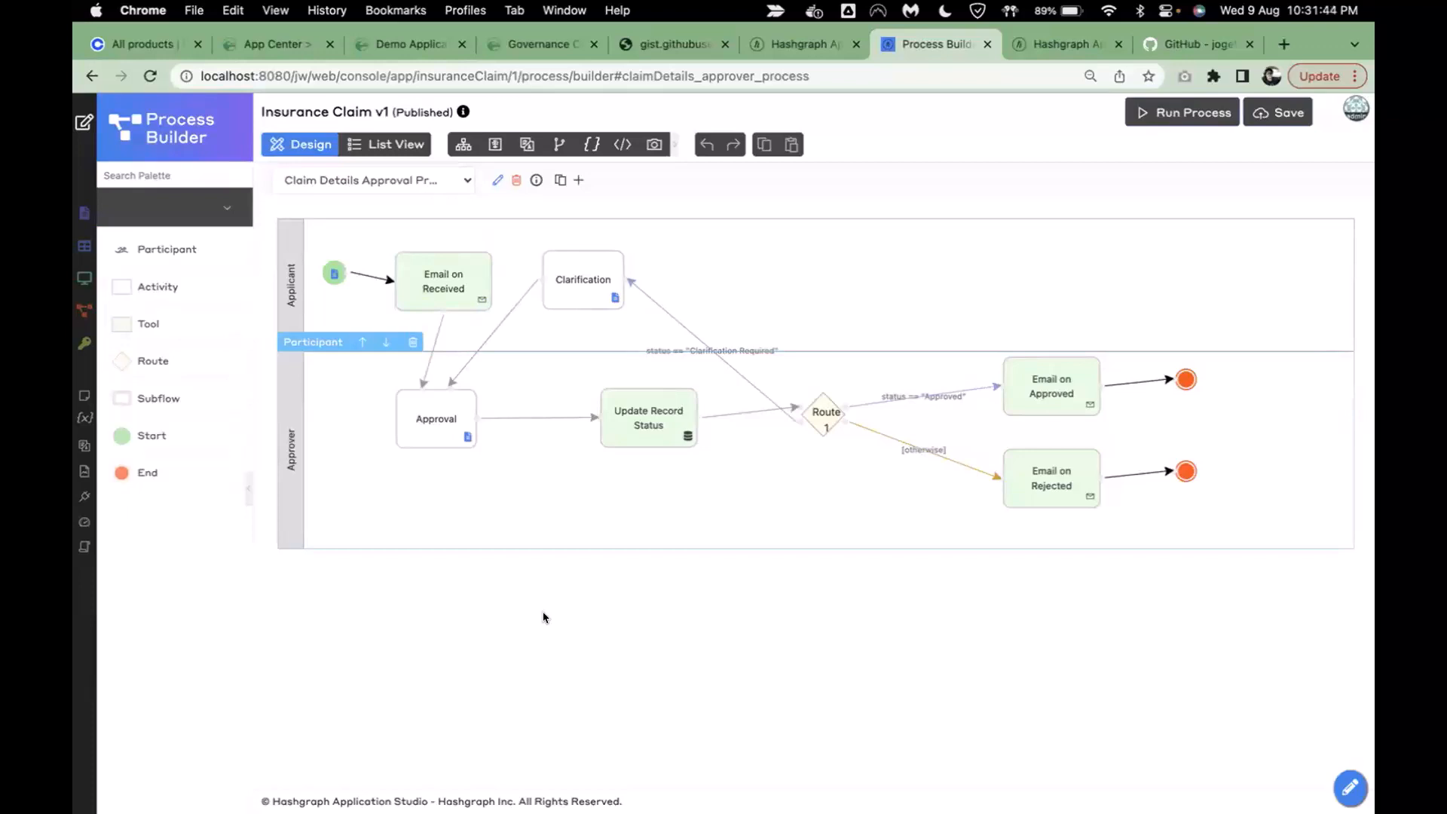
{"action": "left_click", "coordinate": [83, 122]}
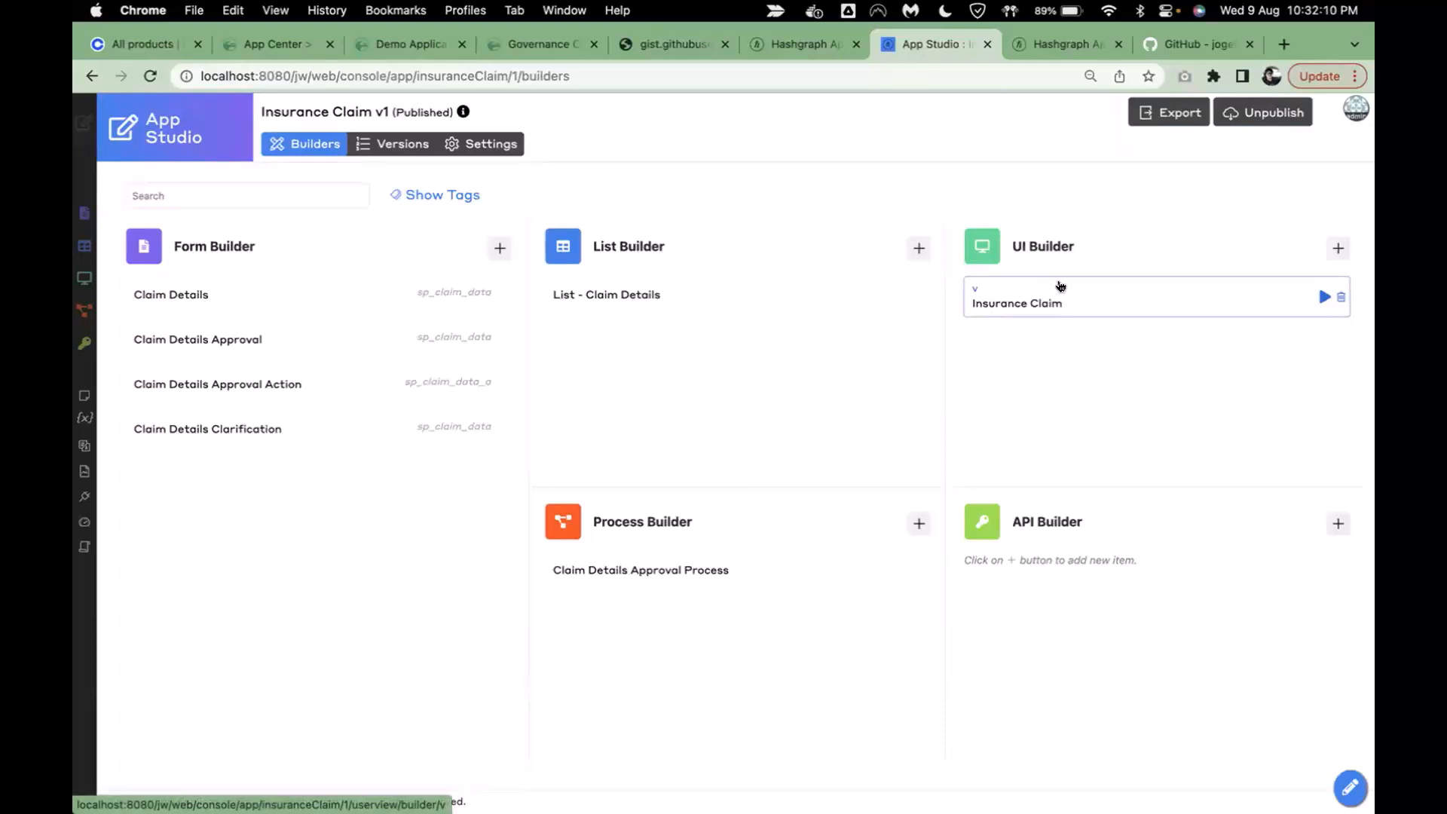
{"action": "left_click", "coordinate": [791, 49]}
{"action": "left_click", "coordinate": [136, 322]}
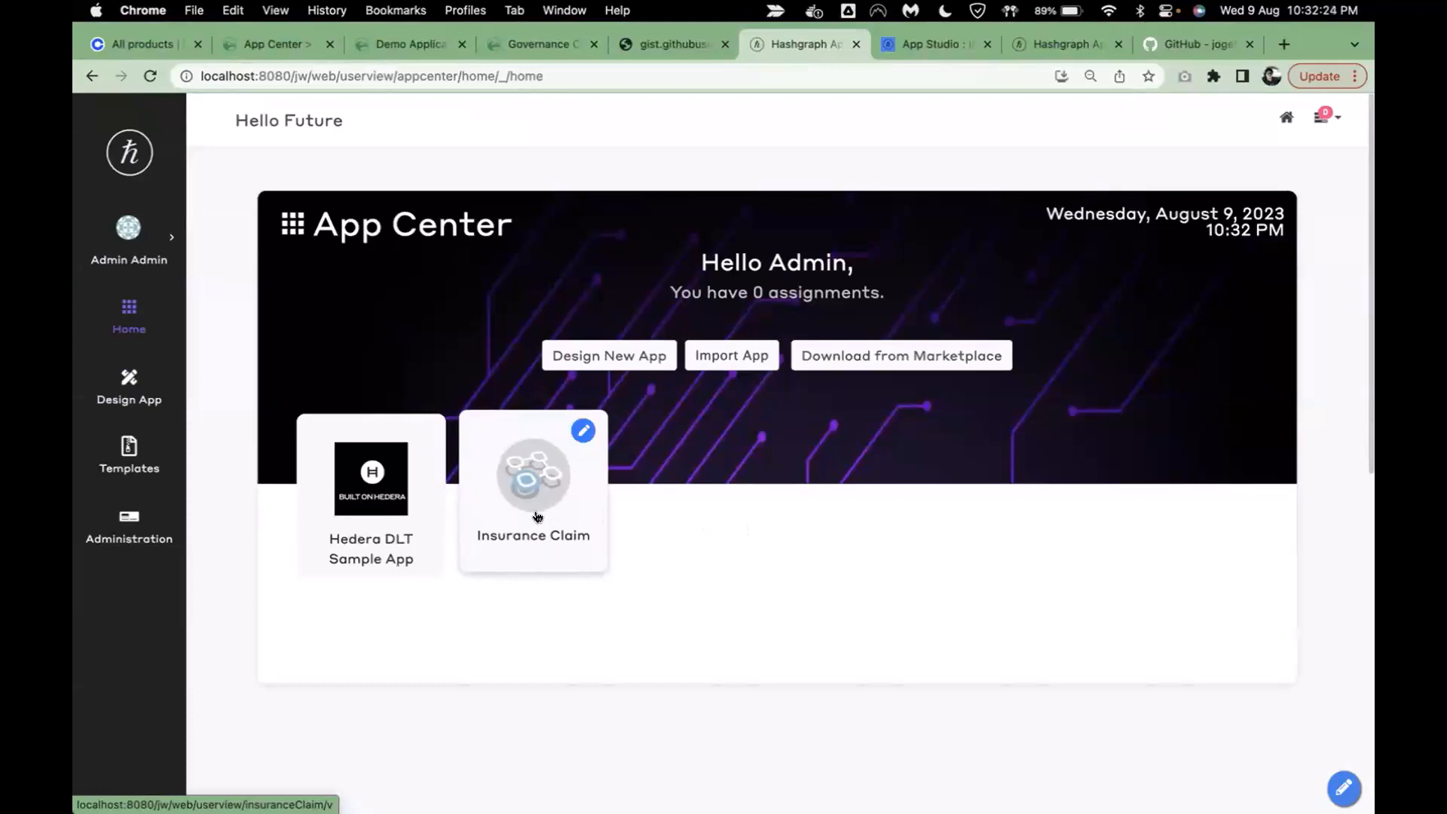
- Run the Insurance Claim app, check its empty Manage Claim Details list and approval menu, then return
{"action": "left_click", "coordinate": [538, 513]}
{"action": "left_click_drag", "start_coordinate": [879, 51], "coordinate": [992, 47]}
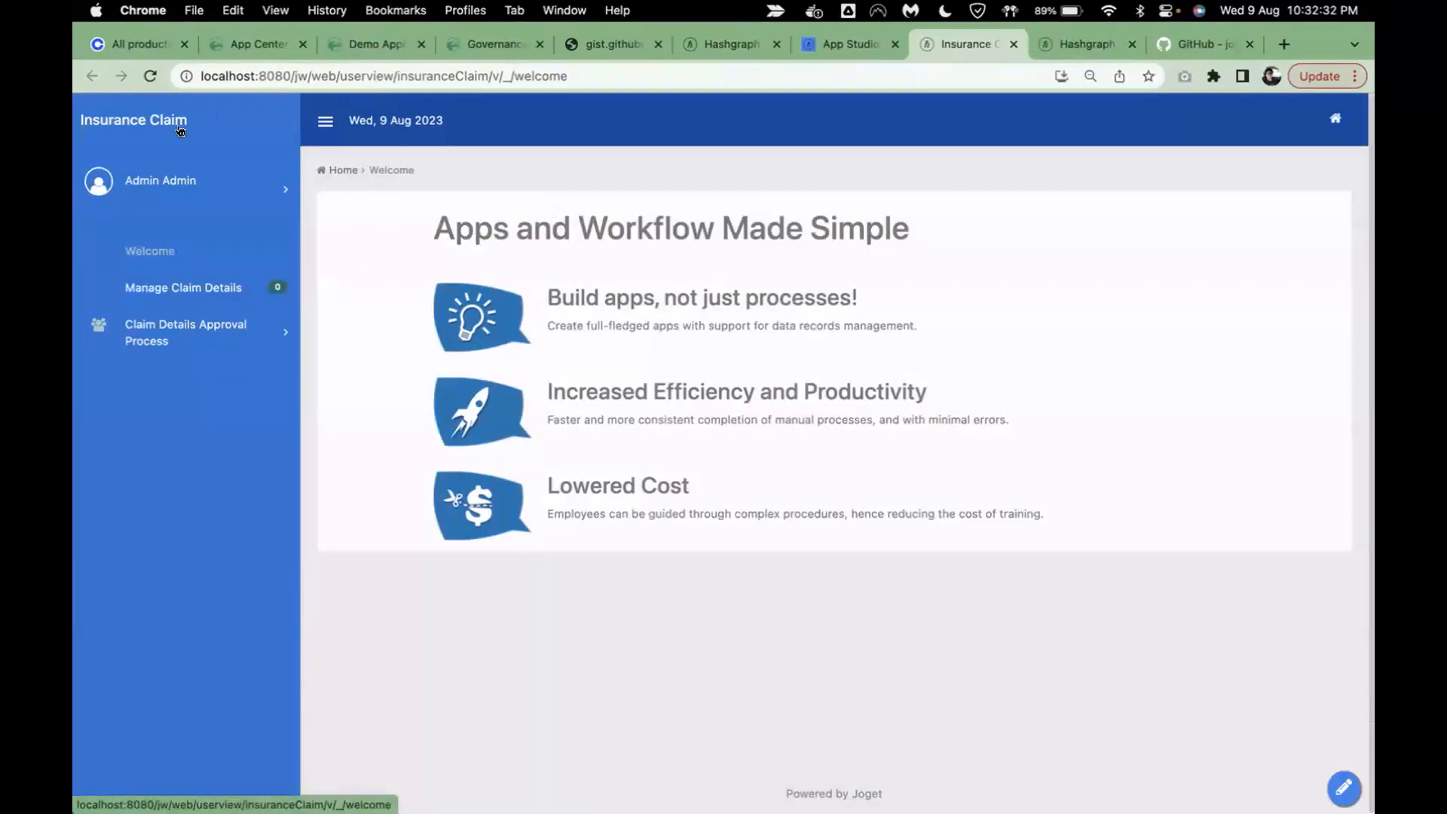
{"action": "left_click", "coordinate": [191, 293]}
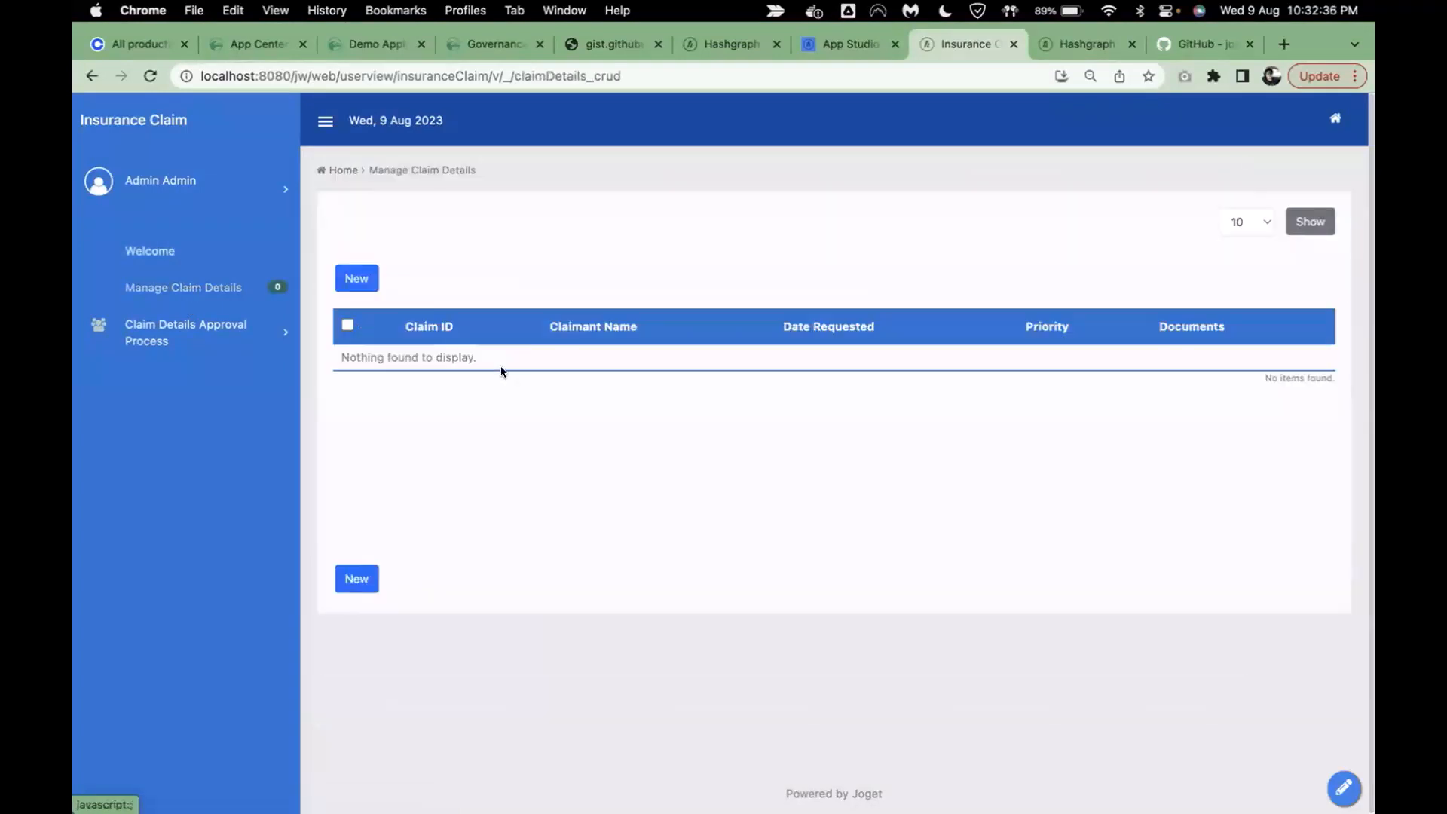
{"action": "left_click_drag", "start_coordinate": [445, 325], "coordinate": [1160, 339]}
{"action": "left_click", "coordinate": [1161, 339]}
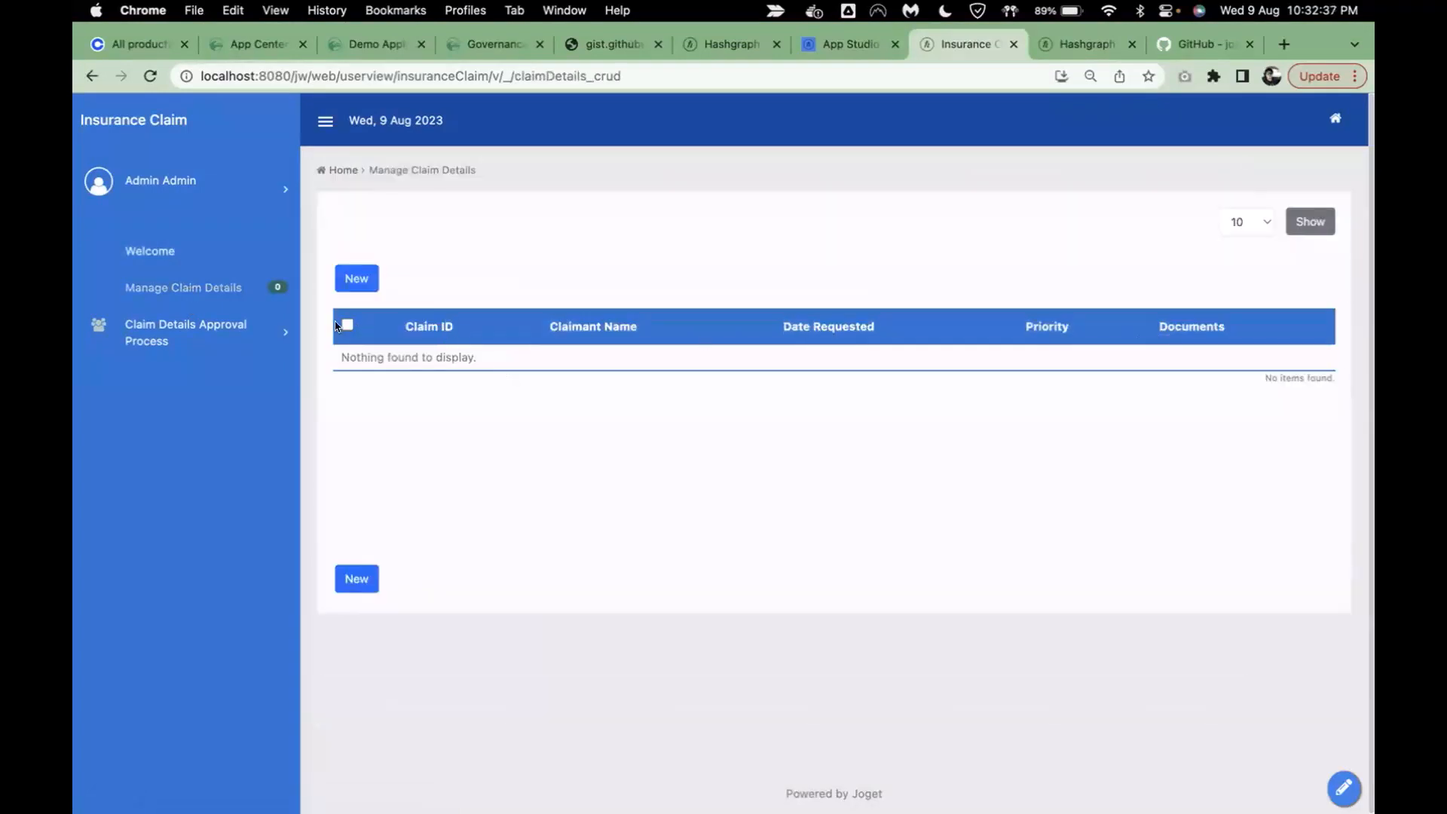
{"action": "left_click", "coordinate": [219, 332]}
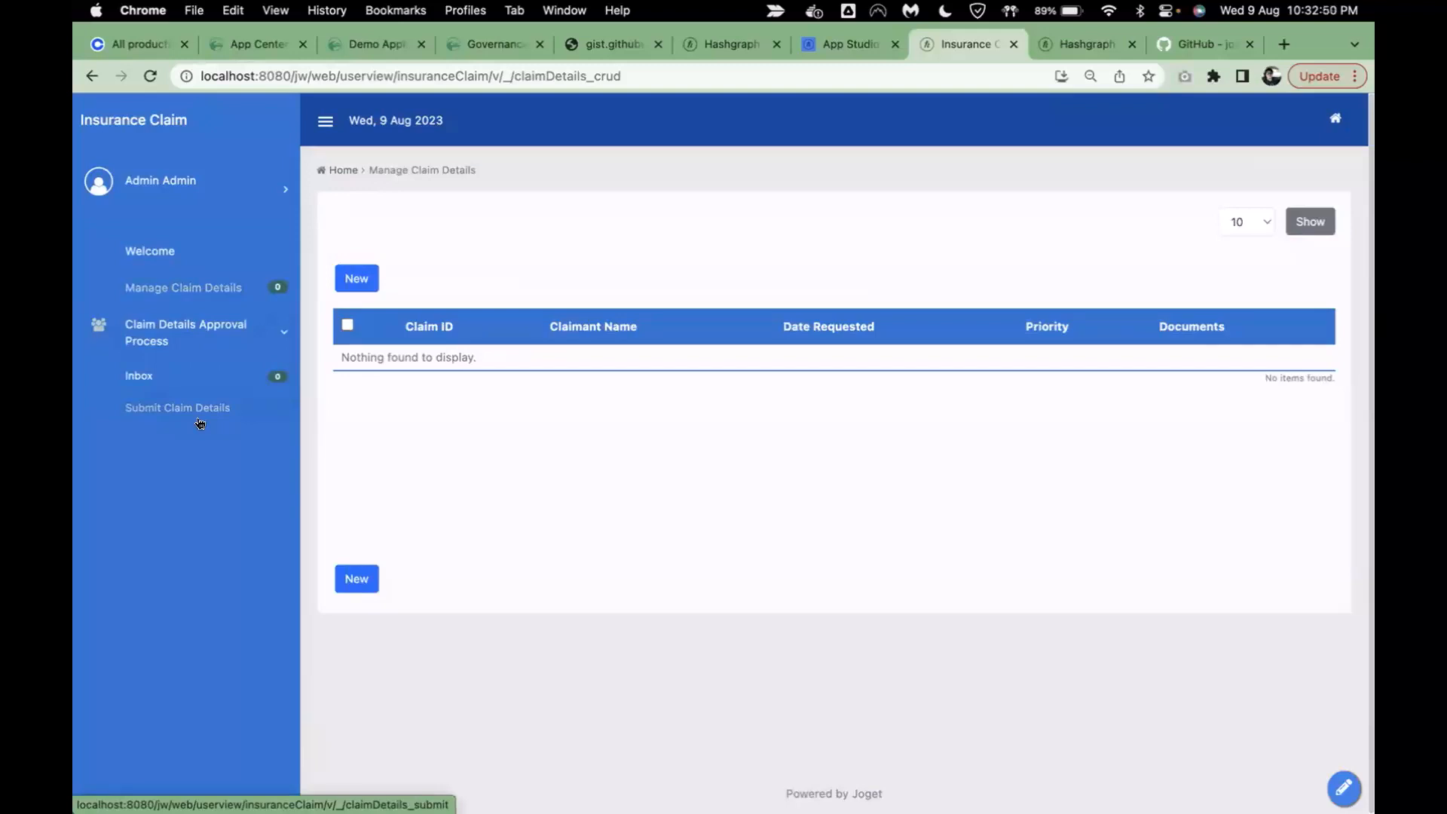
{"action": "left_click", "coordinate": [835, 45]}
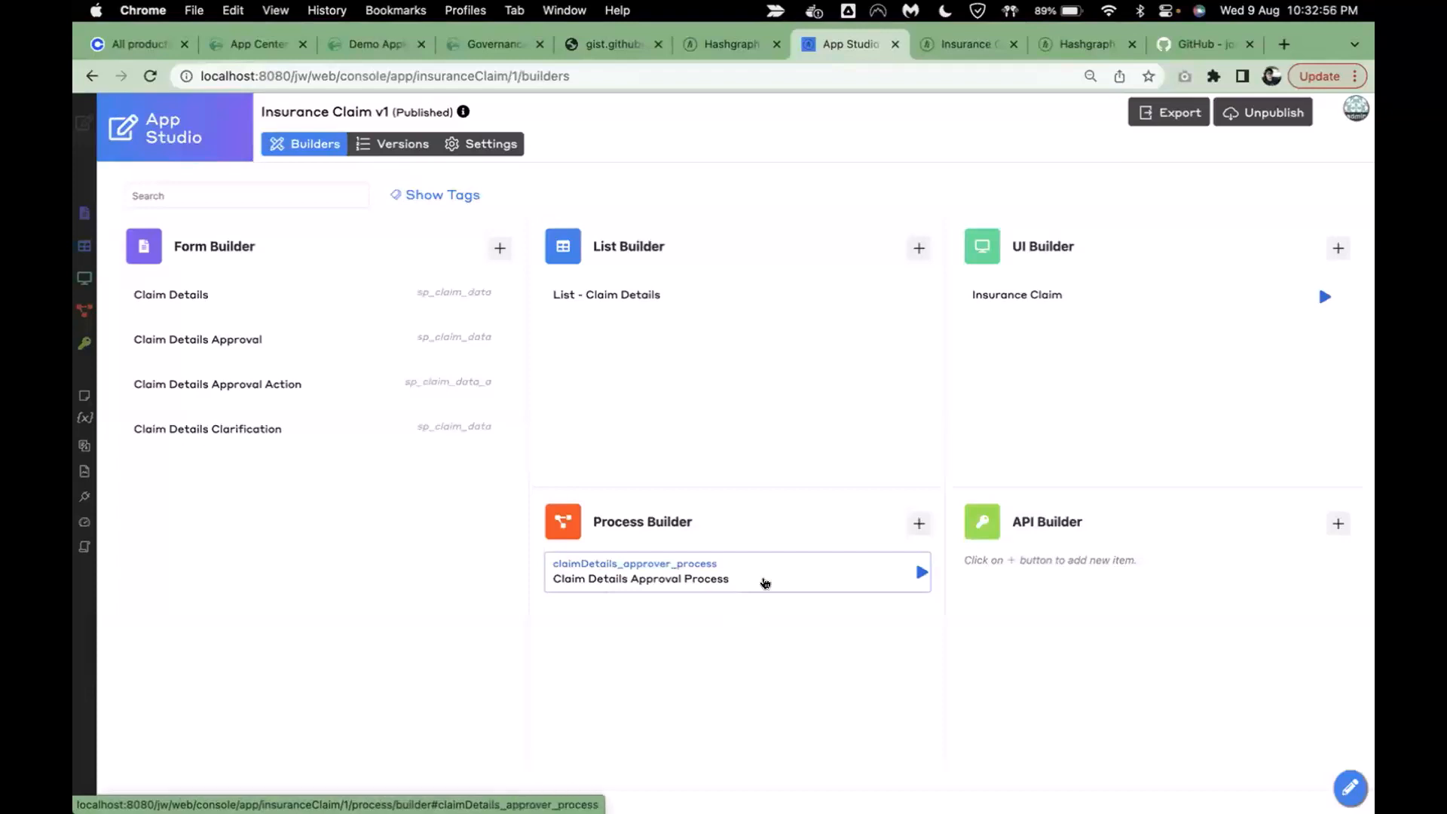
- In the Claim Details Approval Process diagram, open the Email on Approved step's properties
{"action": "left_click", "coordinate": [765, 583]}
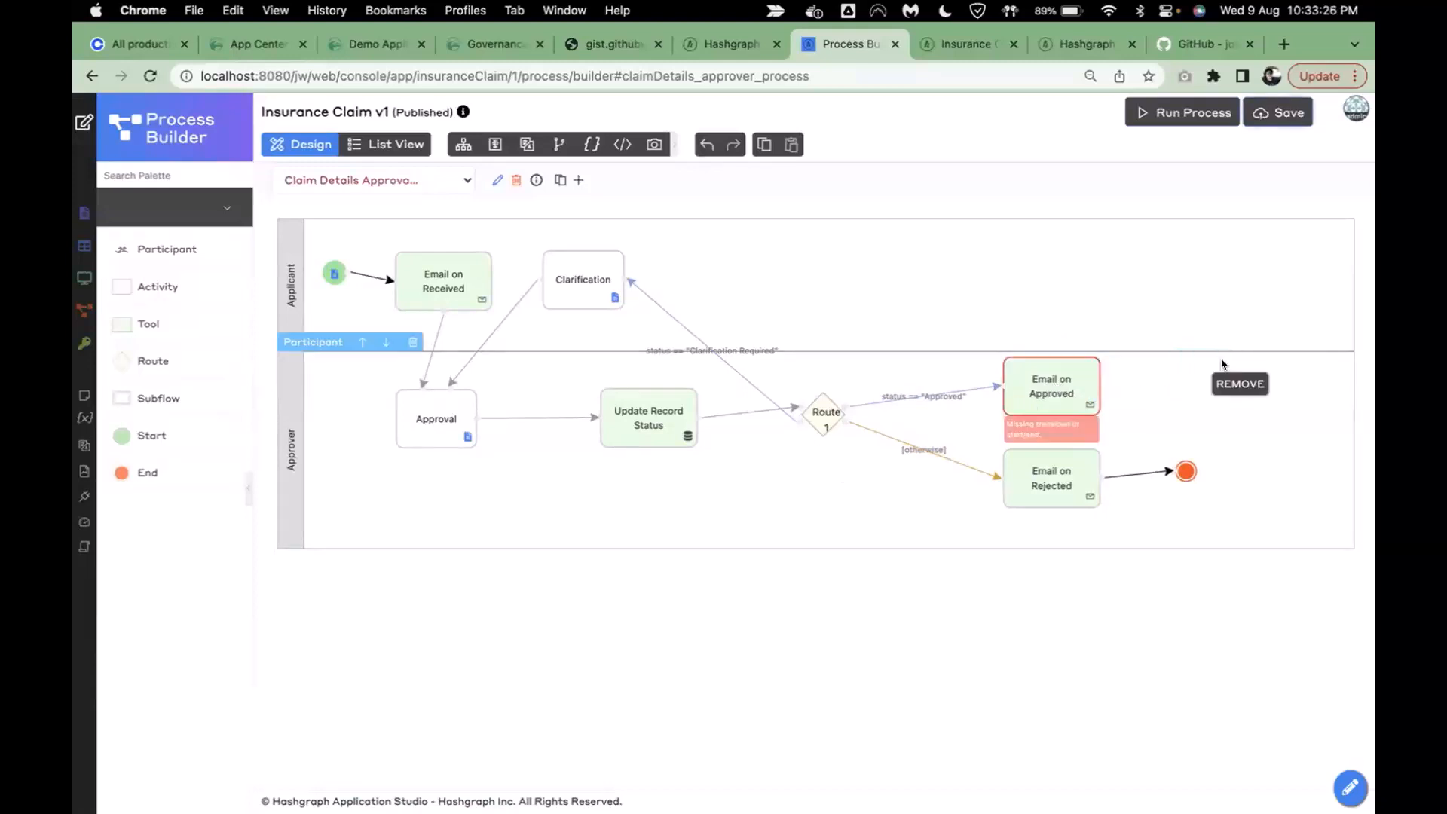
{"action": "double_click", "coordinate": [1035, 385]}
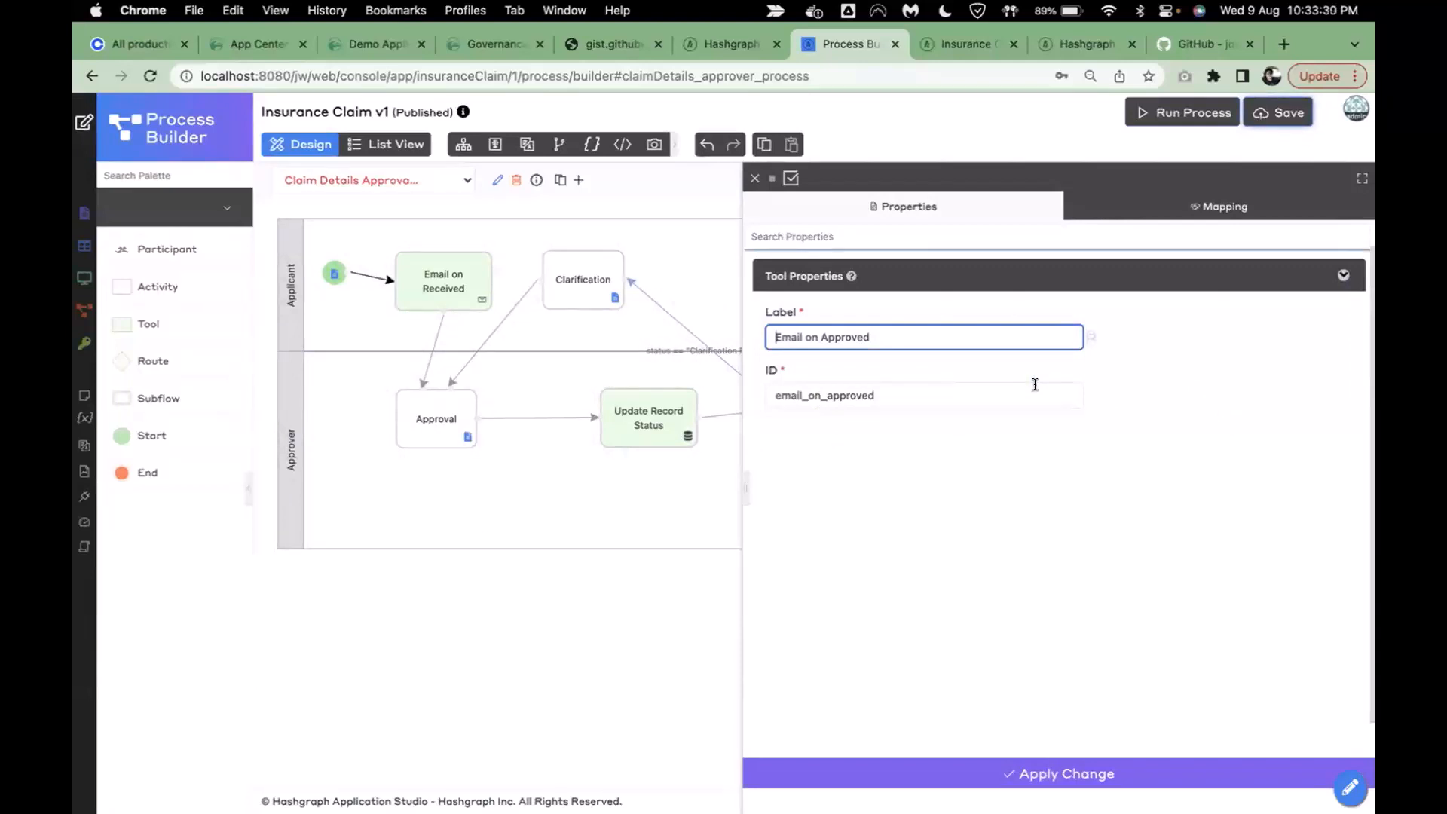
- Rename the Email on Approved step to Create Topic with the ID create_topic
{"action": "triple_click", "coordinate": [893, 337]}
{"action": "key", "text": "BackSpace"}
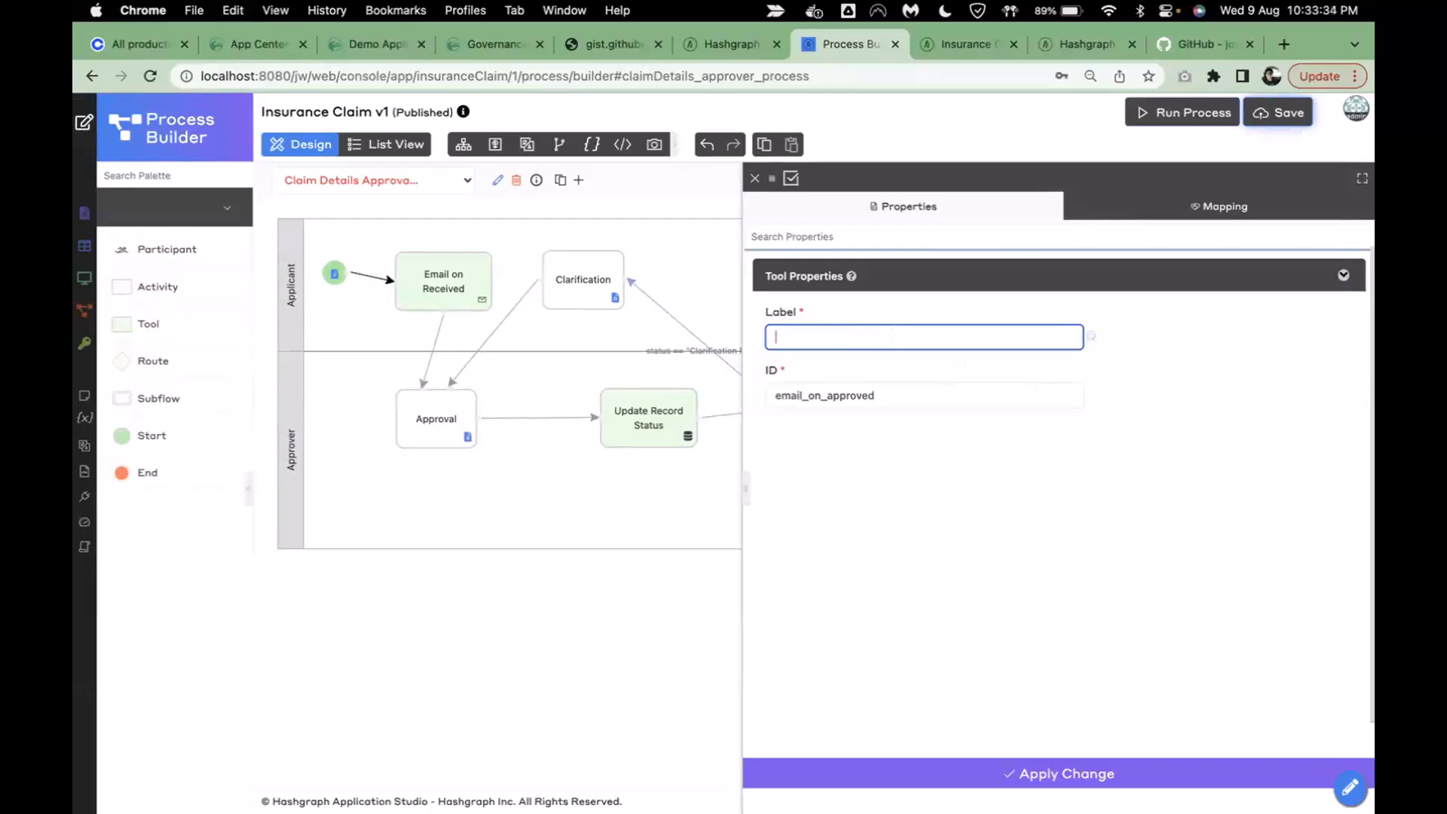
{"action": "type", "text": "Topic"}
{"action": "key", "text": "BackSpace"}
{"action": "key", "text": "BackSpace"}
{"action": "key", "text": "BackSpace"}
{"action": "key", "text": "BackSpace"}
{"action": "key", "text": "BackSpace"}
{"action": "type", "text": "GCreate Topic"}
{"action": "left_click", "coordinate": [972, 473]}
{"action": "left_click", "coordinate": [903, 418]}
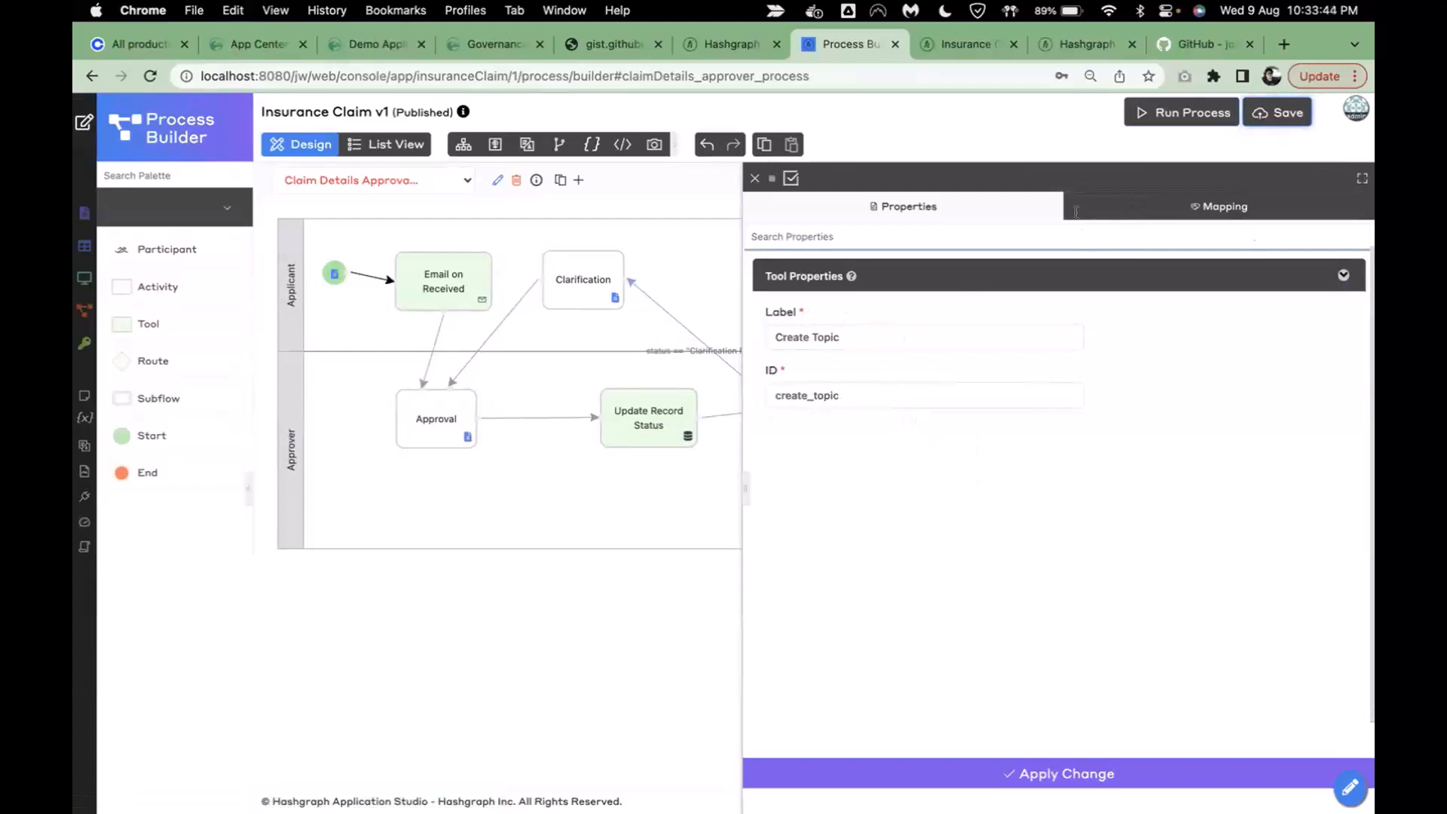
- Replace the step's Email tool mapping with the Hedera Topic Management Tool
{"action": "left_click", "coordinate": [1219, 206]}
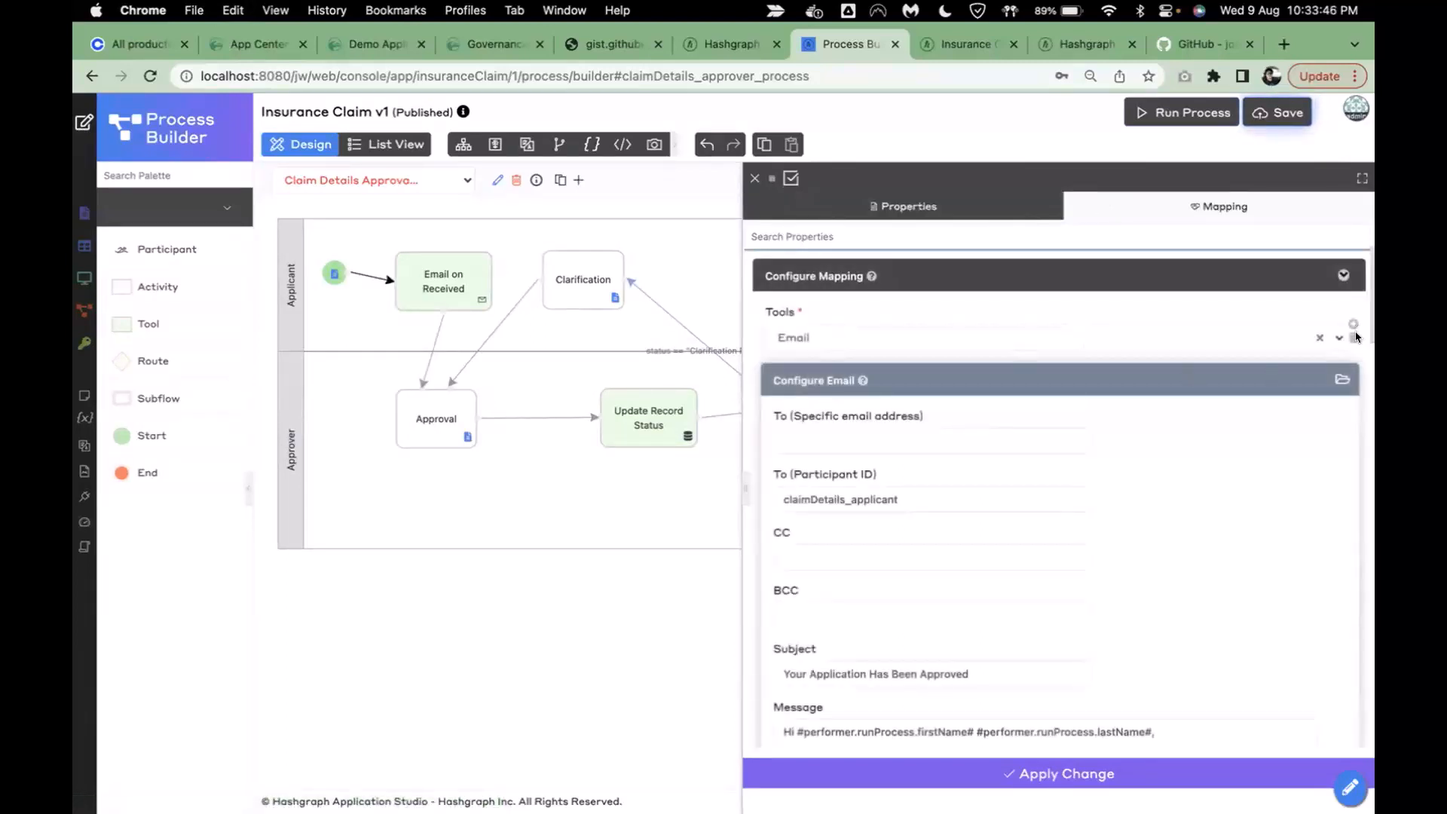
{"action": "left_click", "coordinate": [1355, 337]}
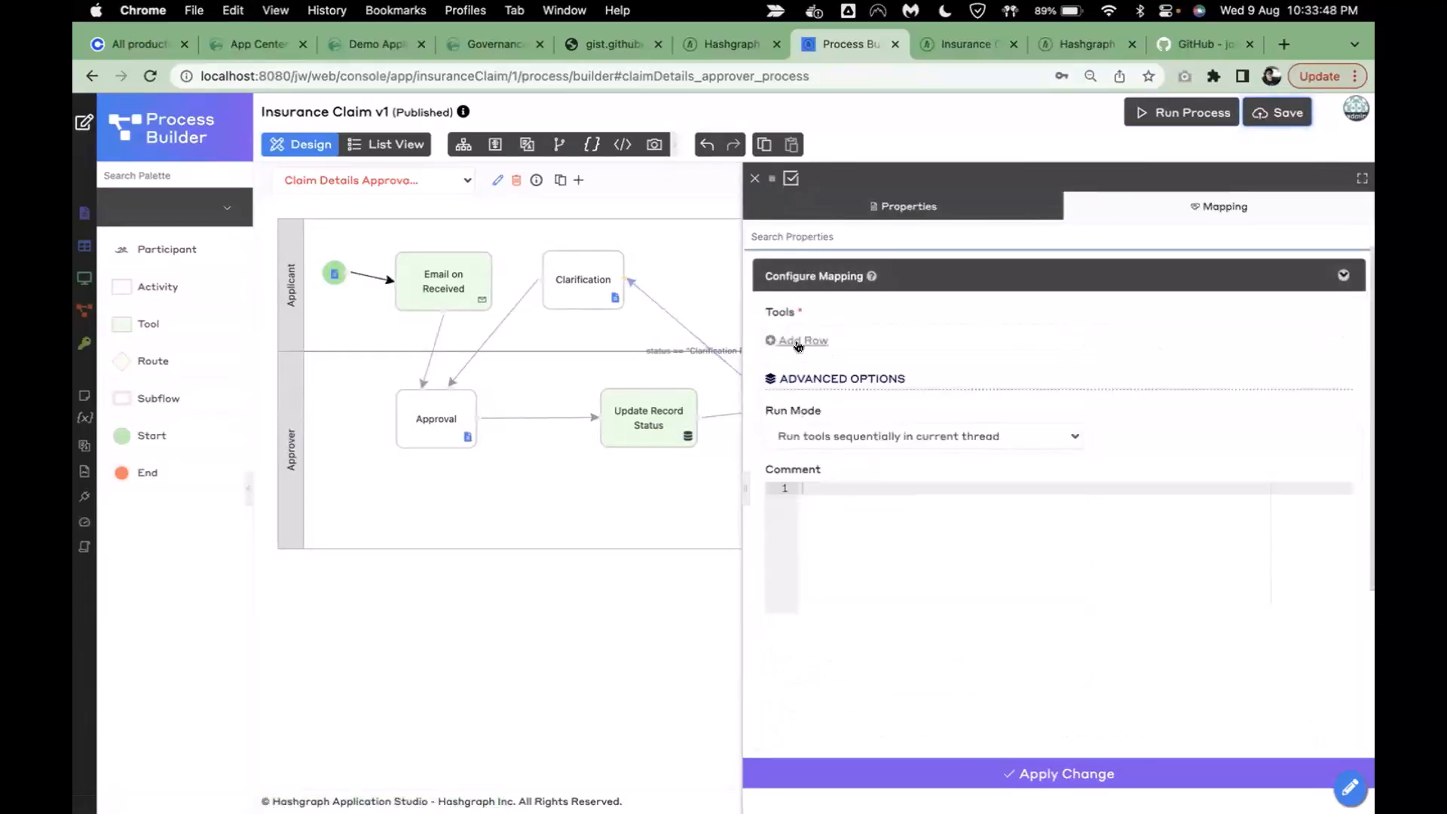
{"action": "left_click", "coordinate": [798, 340]}
{"action": "left_click", "coordinate": [840, 339]}
{"action": "type", "text": "hedera"}
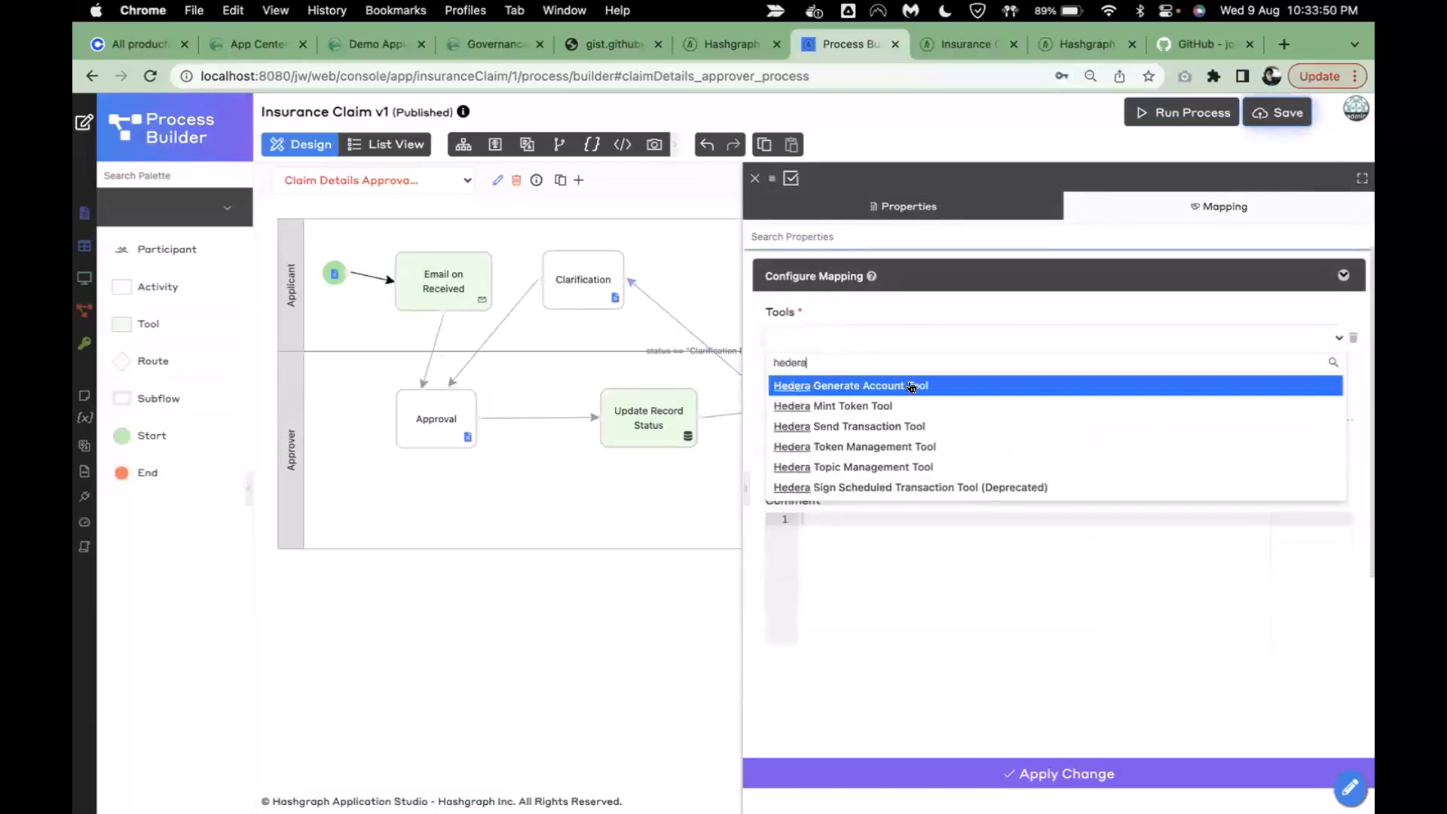
{"action": "left_click", "coordinate": [980, 465]}
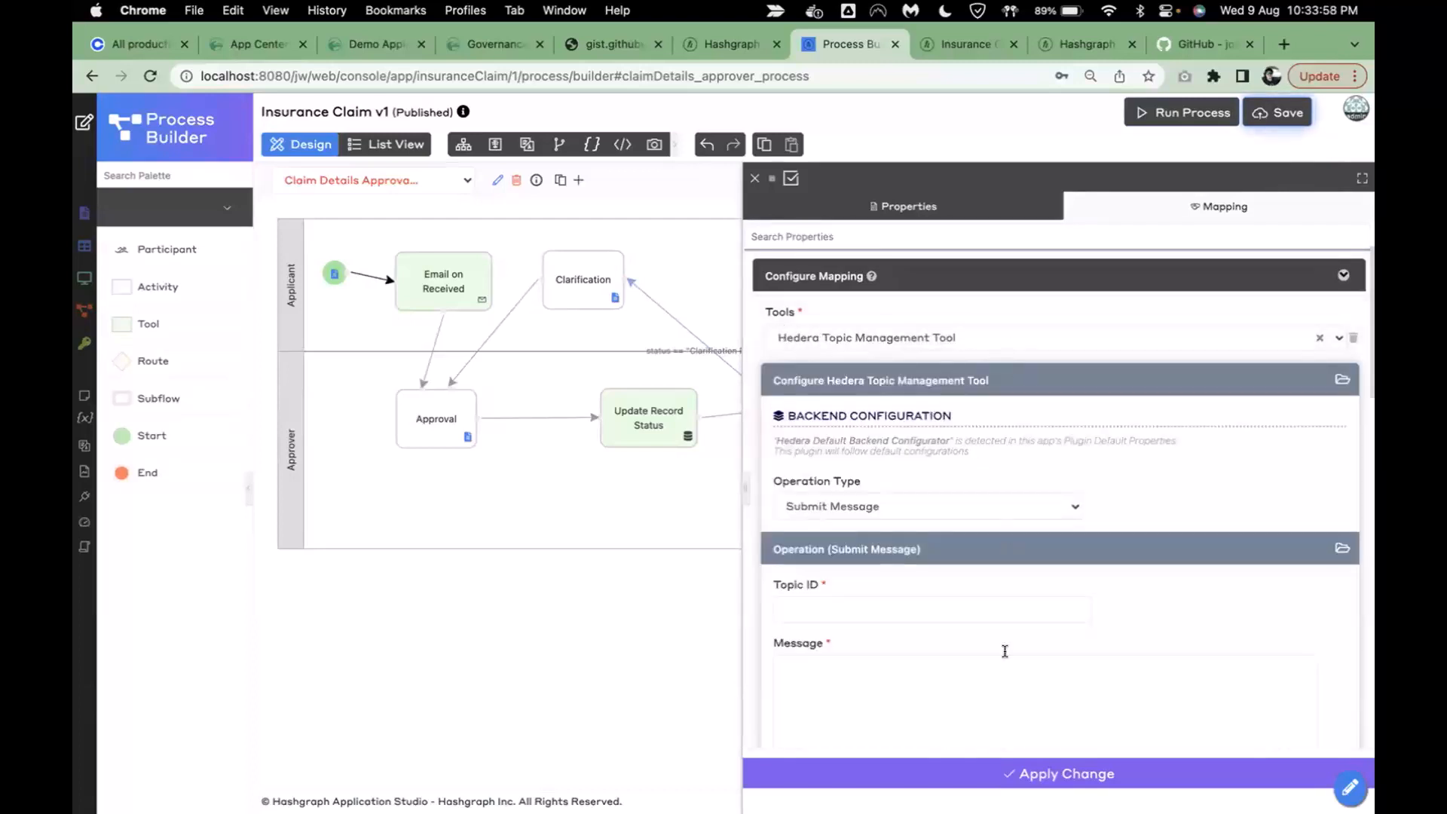
- Set the tool's operation to Create Topic and its admin key to Operator
{"action": "scroll", "coordinate": [1005, 649], "scroll_direction": "down", "scroll_amount": 2}
{"action": "left_click", "coordinate": [870, 387]}
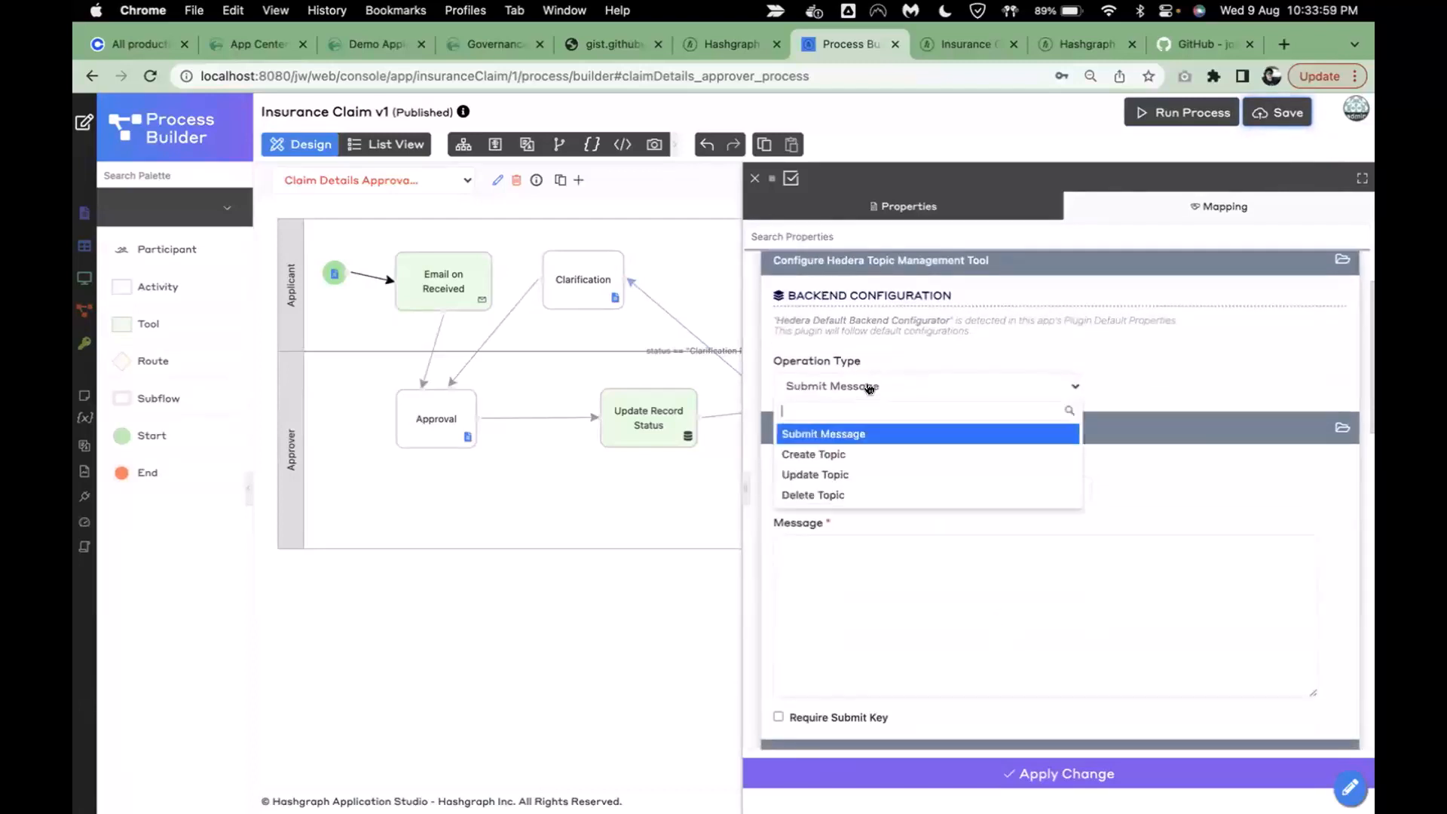
{"action": "left_click", "coordinate": [850, 455]}
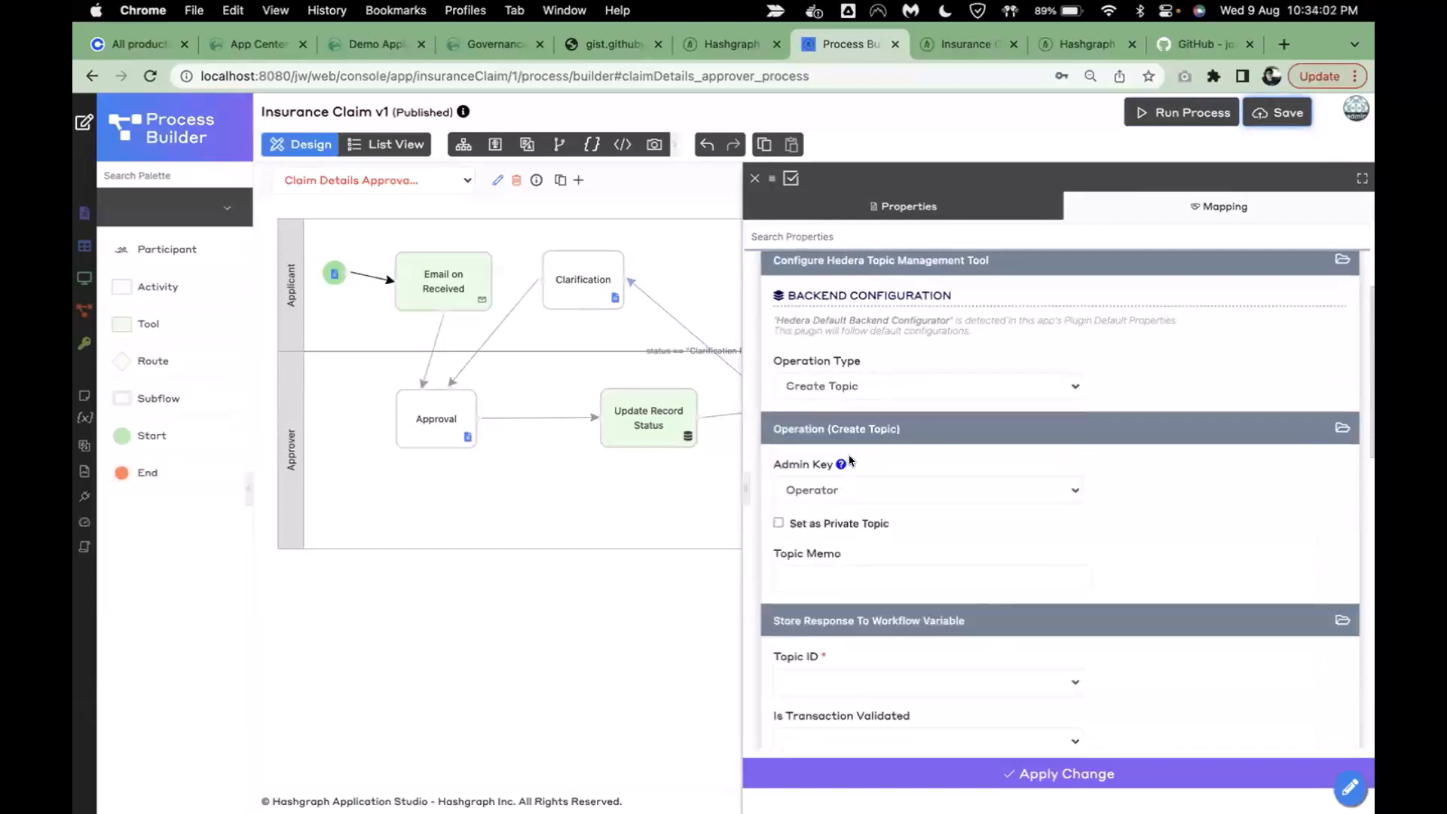
{"action": "scroll", "coordinate": [915, 389], "scroll_direction": "down", "scroll_amount": 1}
{"action": "scroll", "coordinate": [914, 390], "scroll_direction": "down", "scroll_amount": 1}
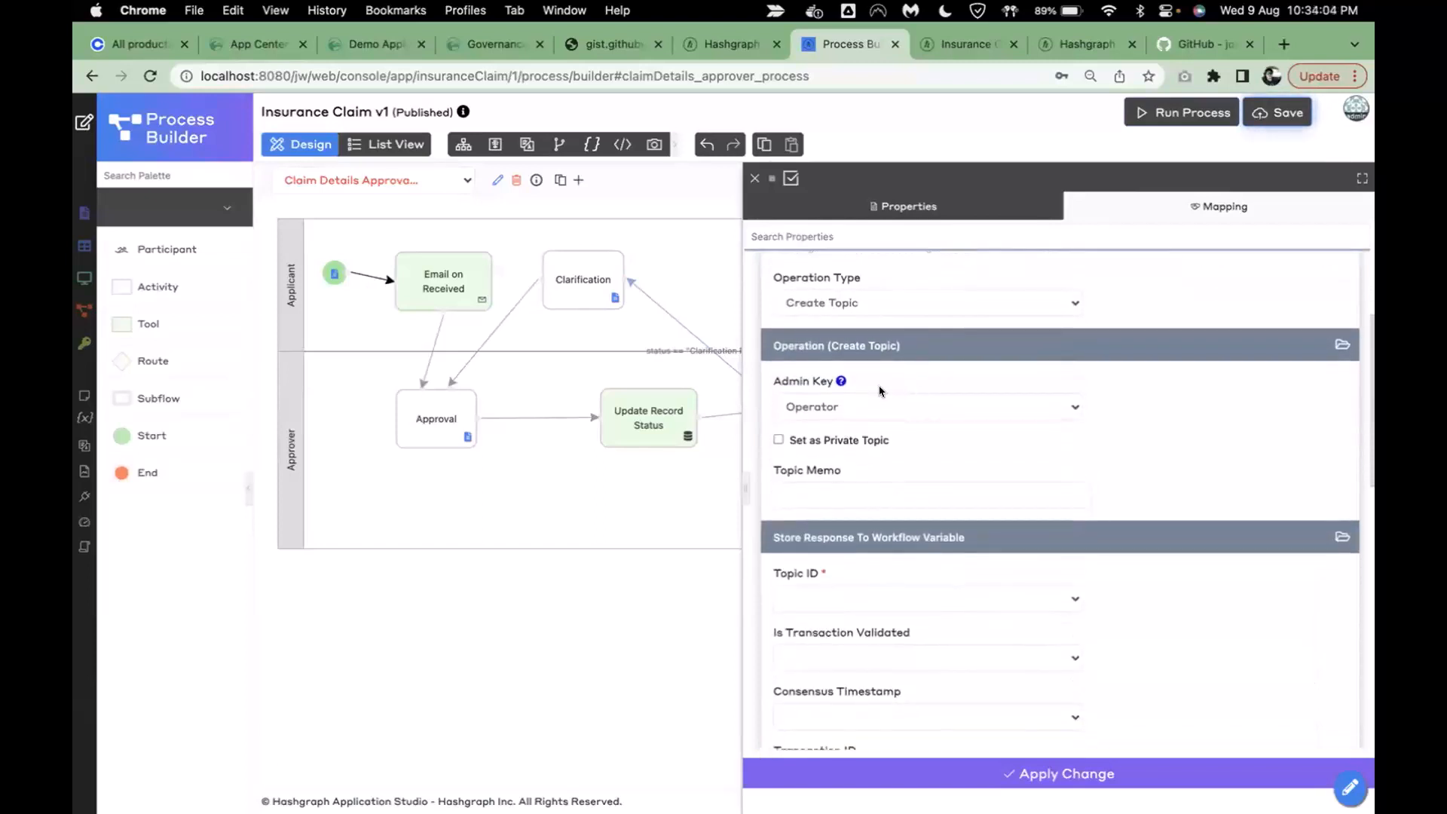
{"action": "left_click", "coordinate": [928, 412]}
{"action": "left_click", "coordinate": [850, 450]}
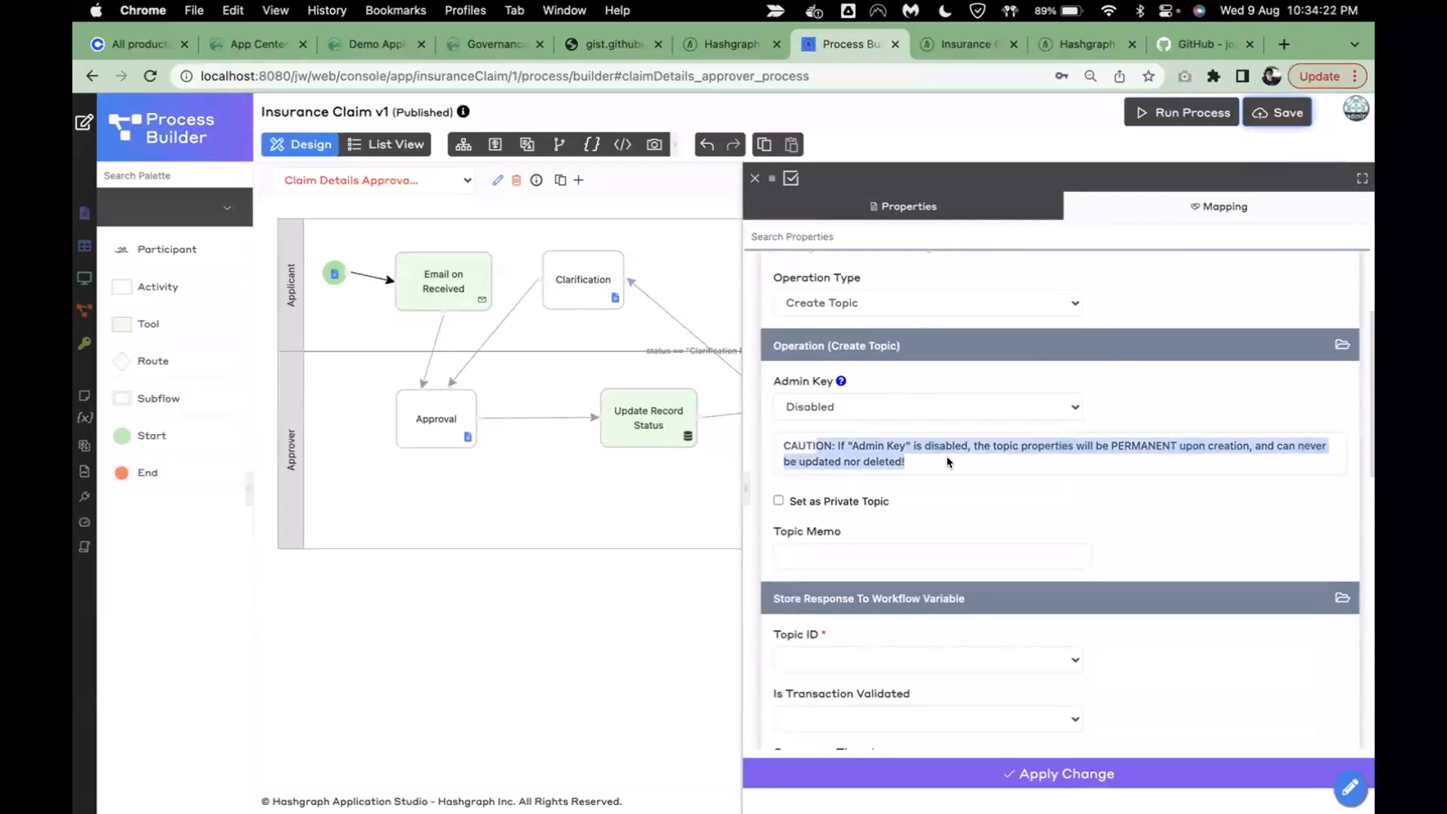
{"action": "left_click_drag", "start_coordinate": [873, 445], "coordinate": [921, 459]}
{"action": "left_click", "coordinate": [920, 459]}
{"action": "left_click", "coordinate": [834, 413]}
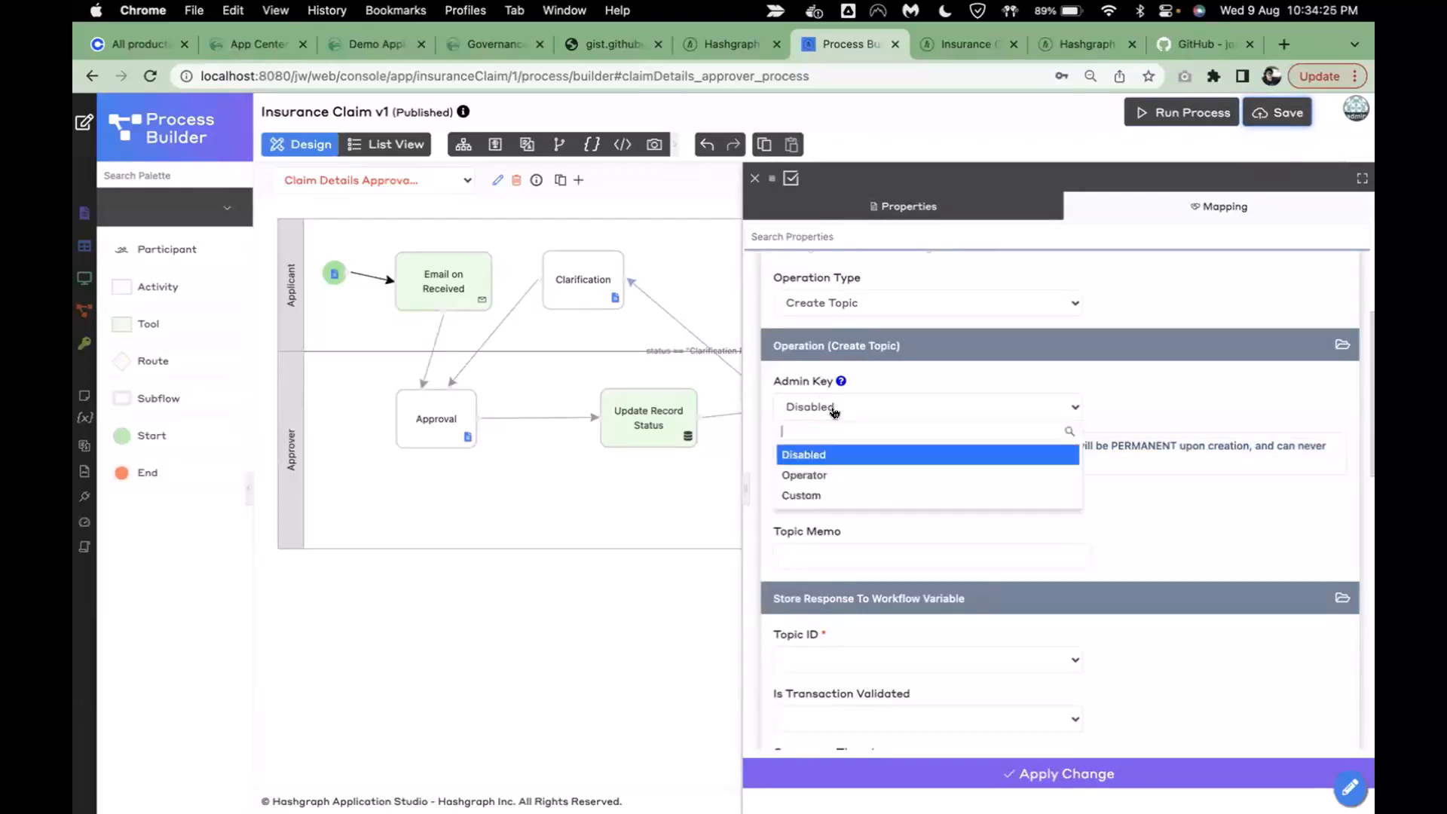
{"action": "left_click", "coordinate": [835, 477]}
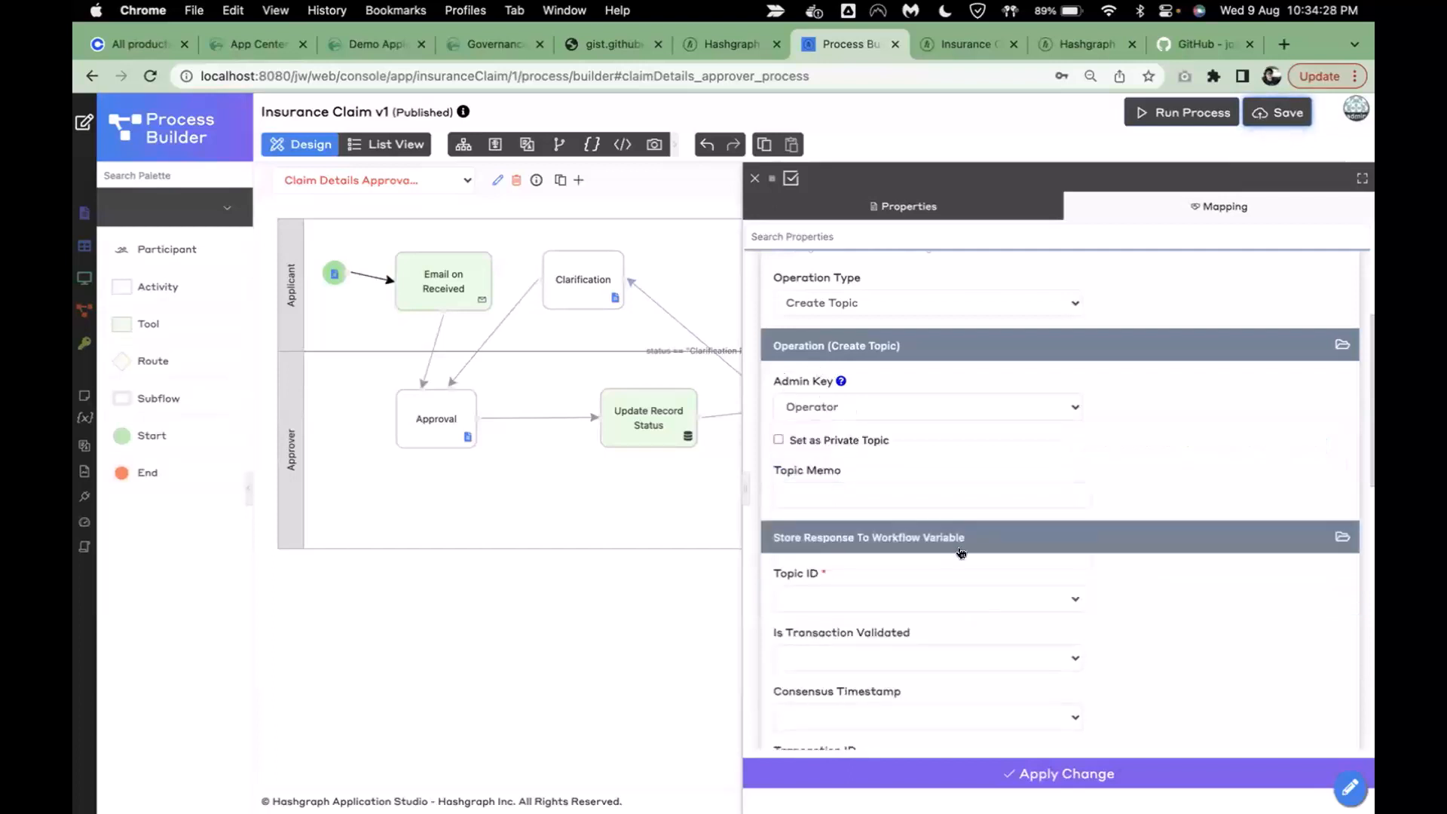
- Make the topic private and enter the memo 'New topic from live demo'
{"action": "scroll", "coordinate": [990, 617], "scroll_direction": "down", "scroll_amount": 1}
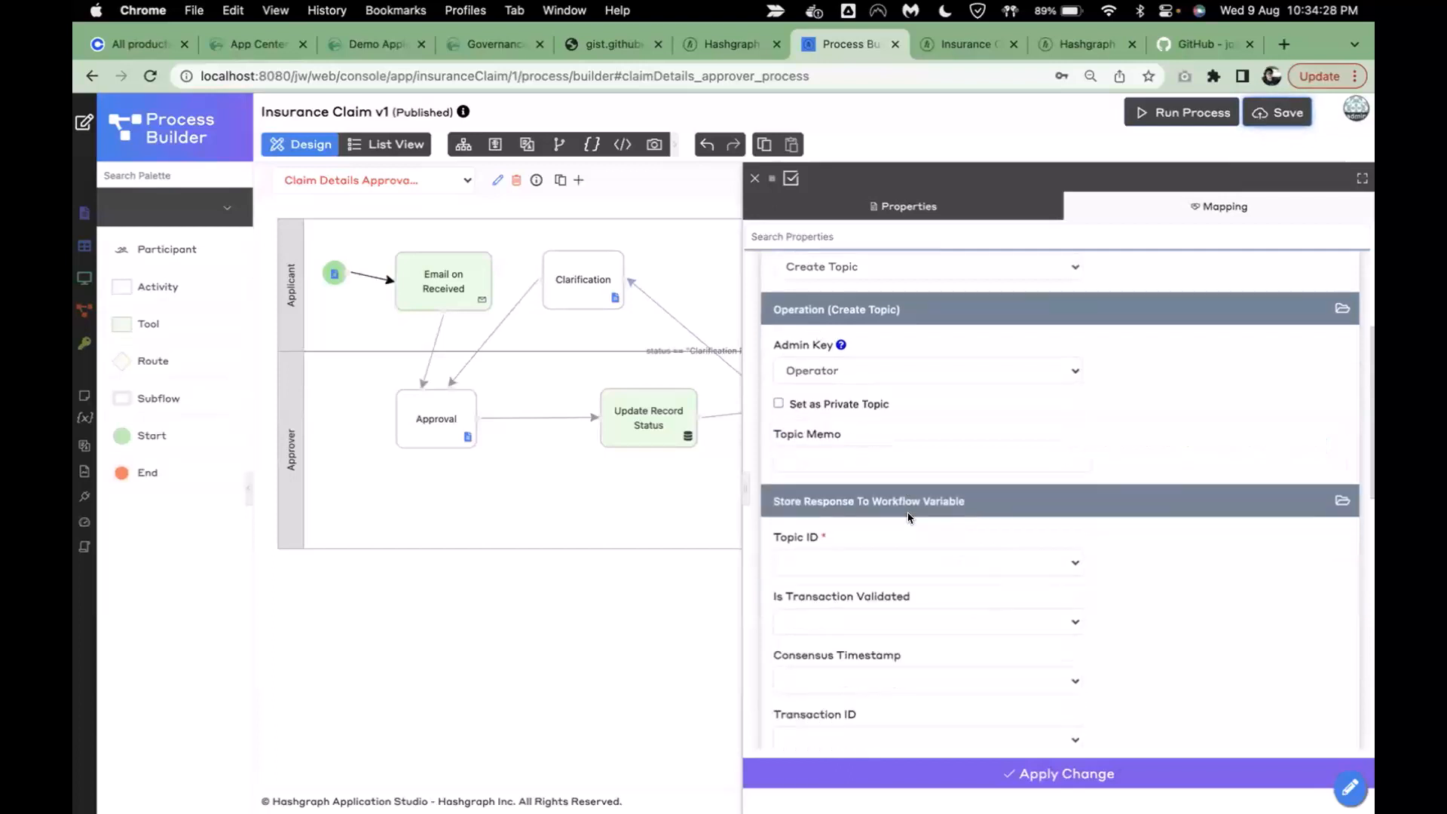
{"action": "left_click", "coordinate": [808, 394]}
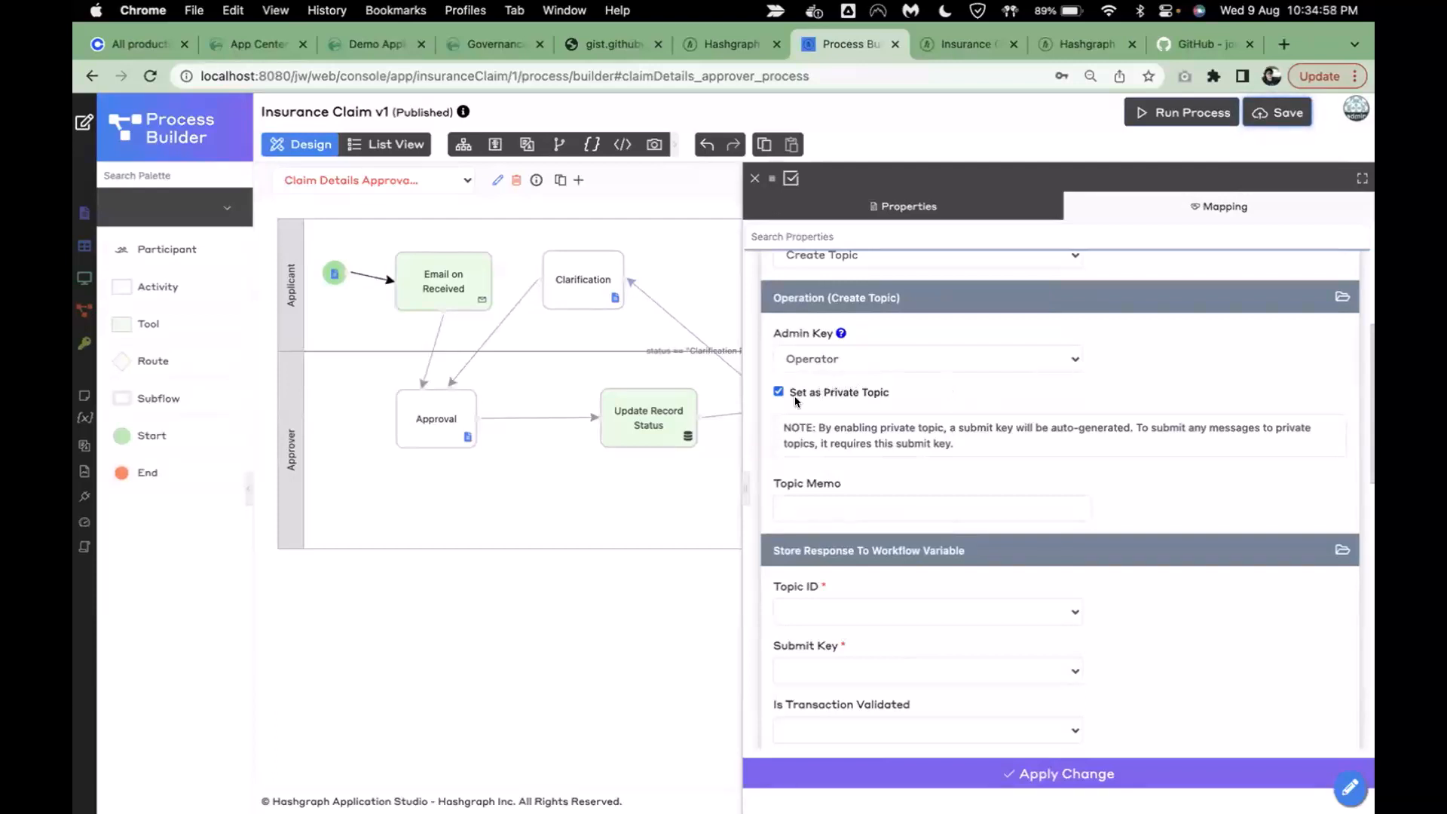
{"action": "left_click", "coordinate": [896, 502]}
{"action": "scroll", "coordinate": [1160, 499], "scroll_direction": "down", "scroll_amount": 1}
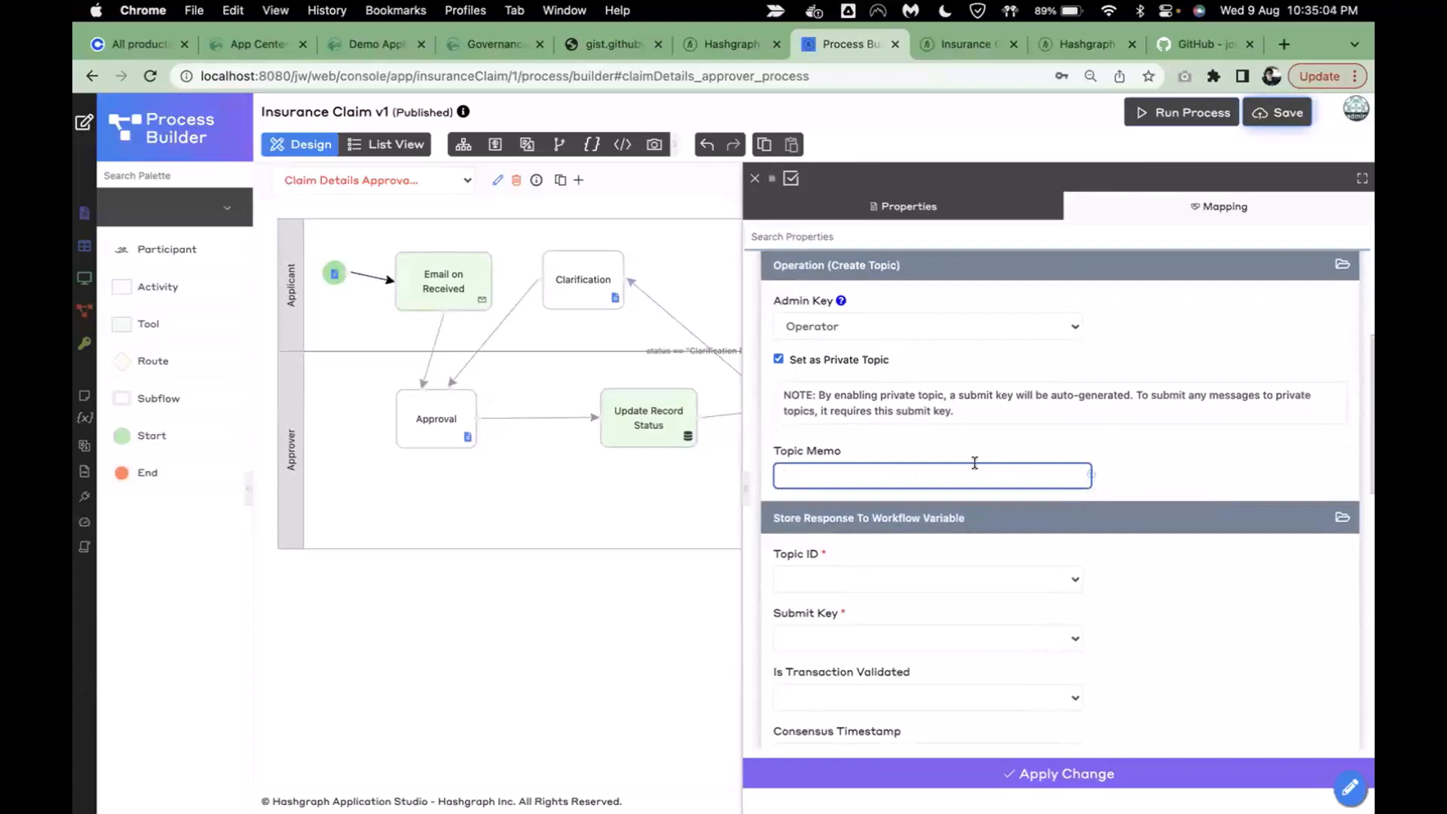
{"action": "type", "text": "New topic from live demo"}
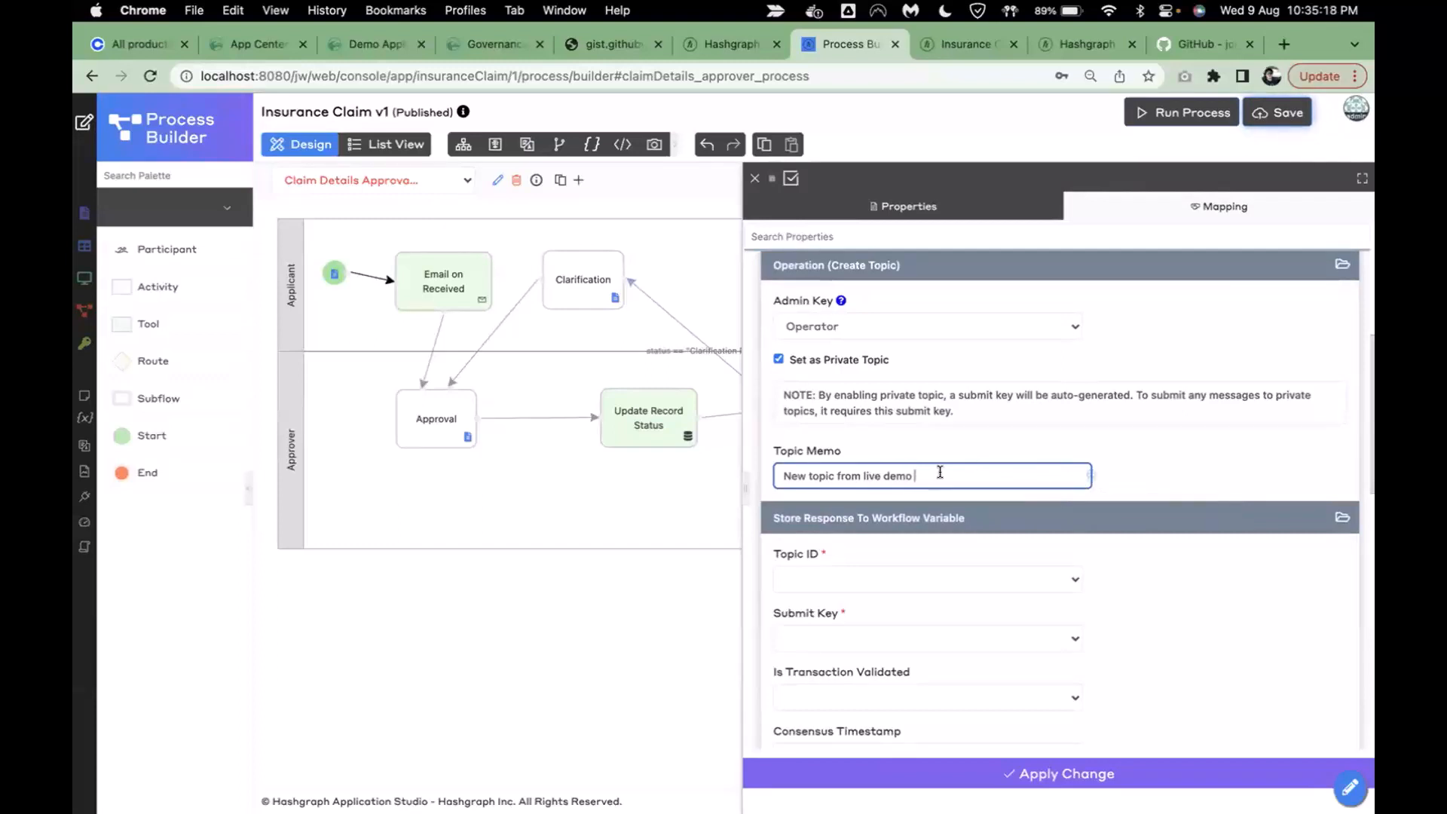
- Append the hash variable #form.sp_claim_data.claim_id# to the Topic Memo using the Property Assistant
{"action": "left_click", "coordinate": [1090, 483]}
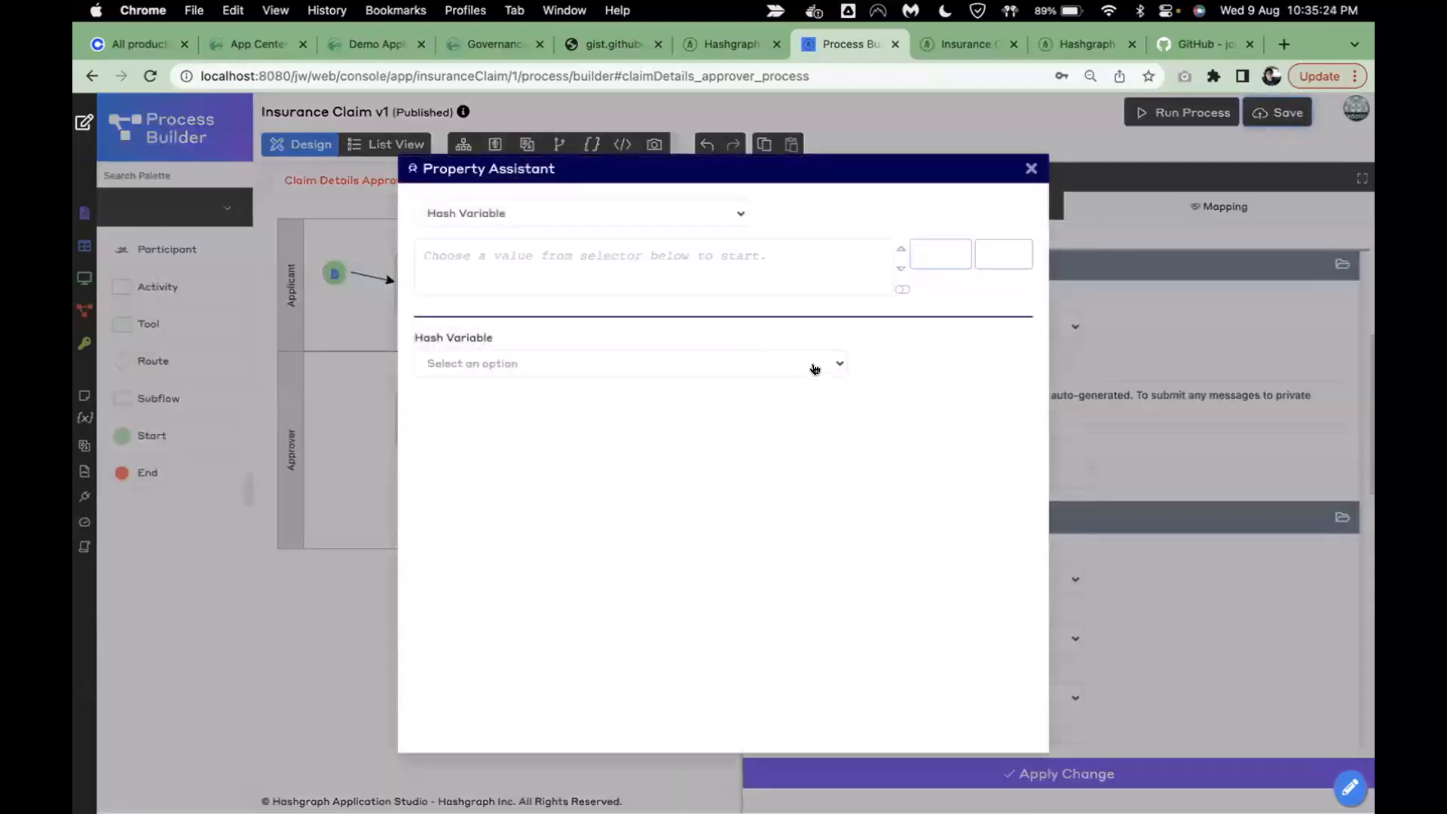
{"action": "left_click", "coordinate": [814, 363]}
{"action": "type", "text": "form."}
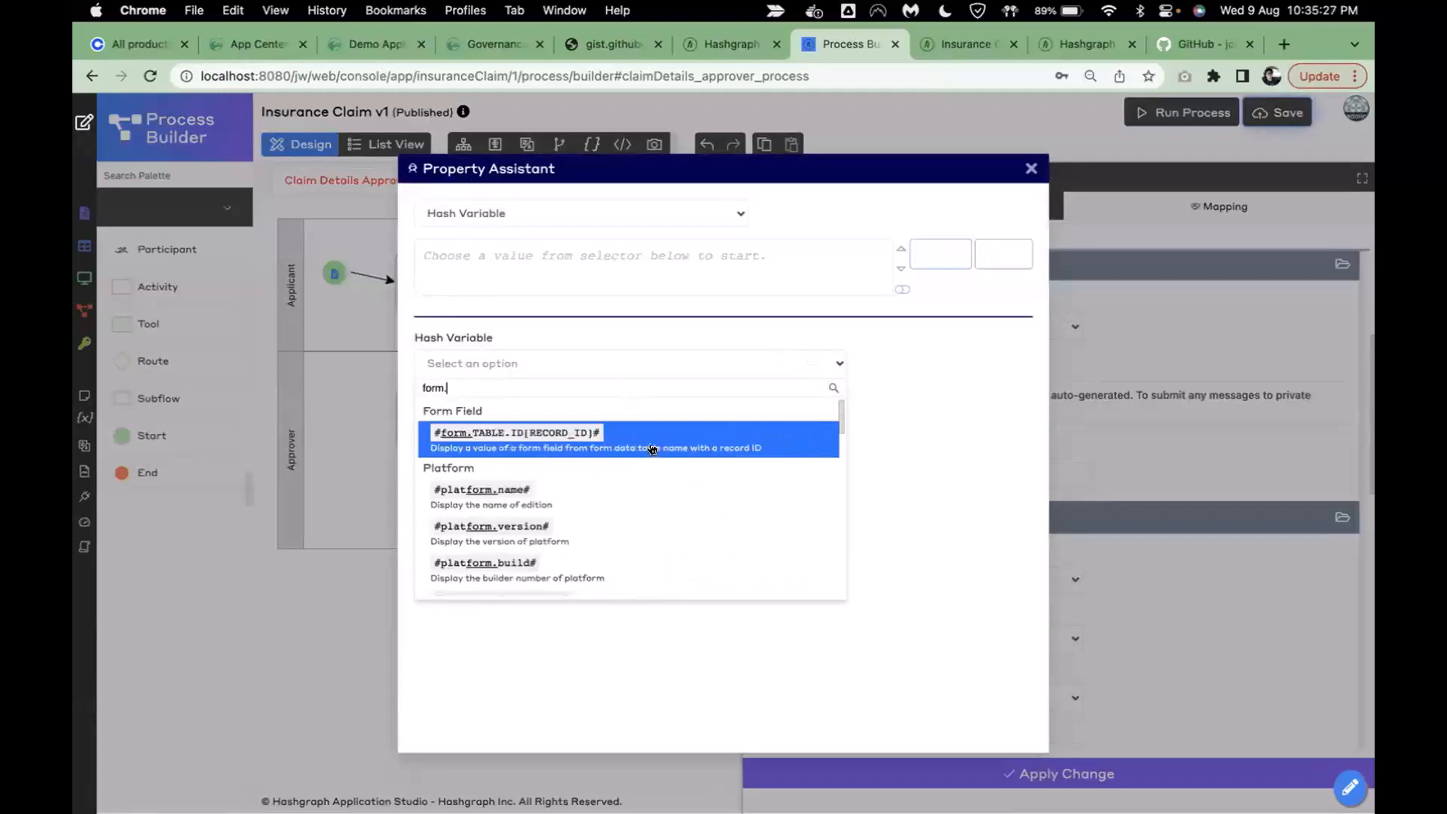
{"action": "left_click", "coordinate": [653, 450]}
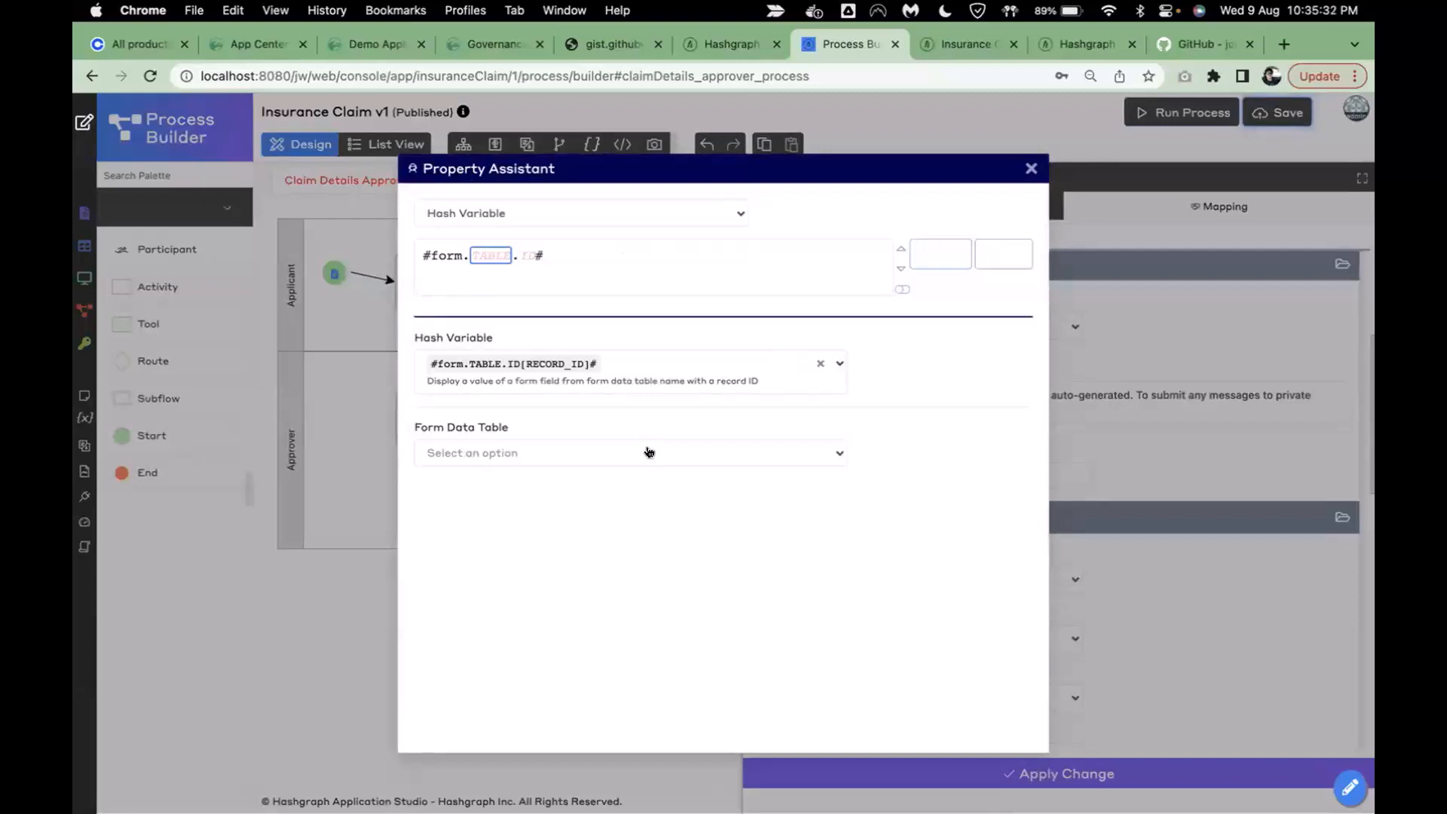
{"action": "left_click", "coordinate": [650, 452]}
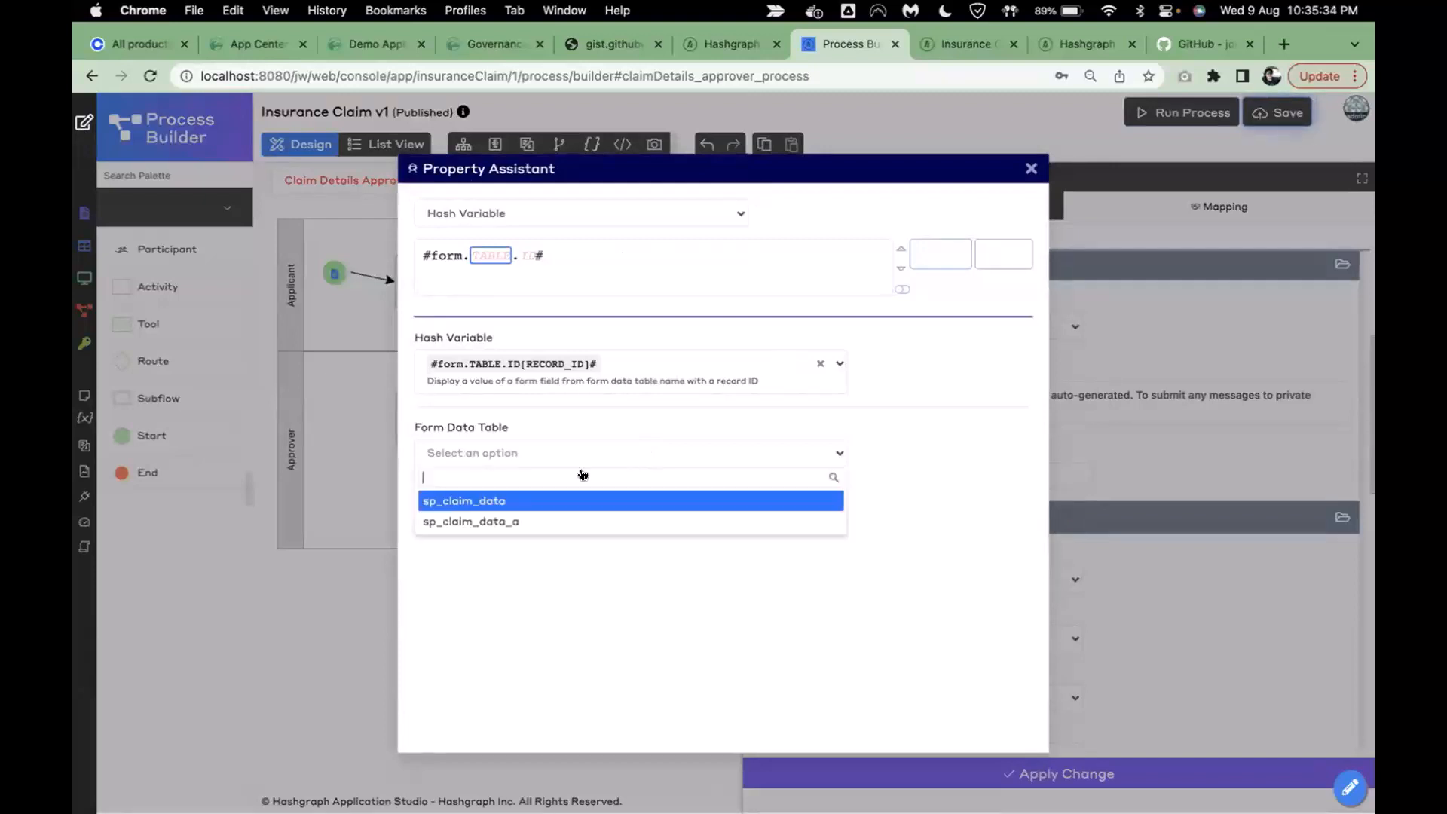
{"action": "left_click", "coordinate": [534, 501]}
{"action": "left_click", "coordinate": [488, 450]}
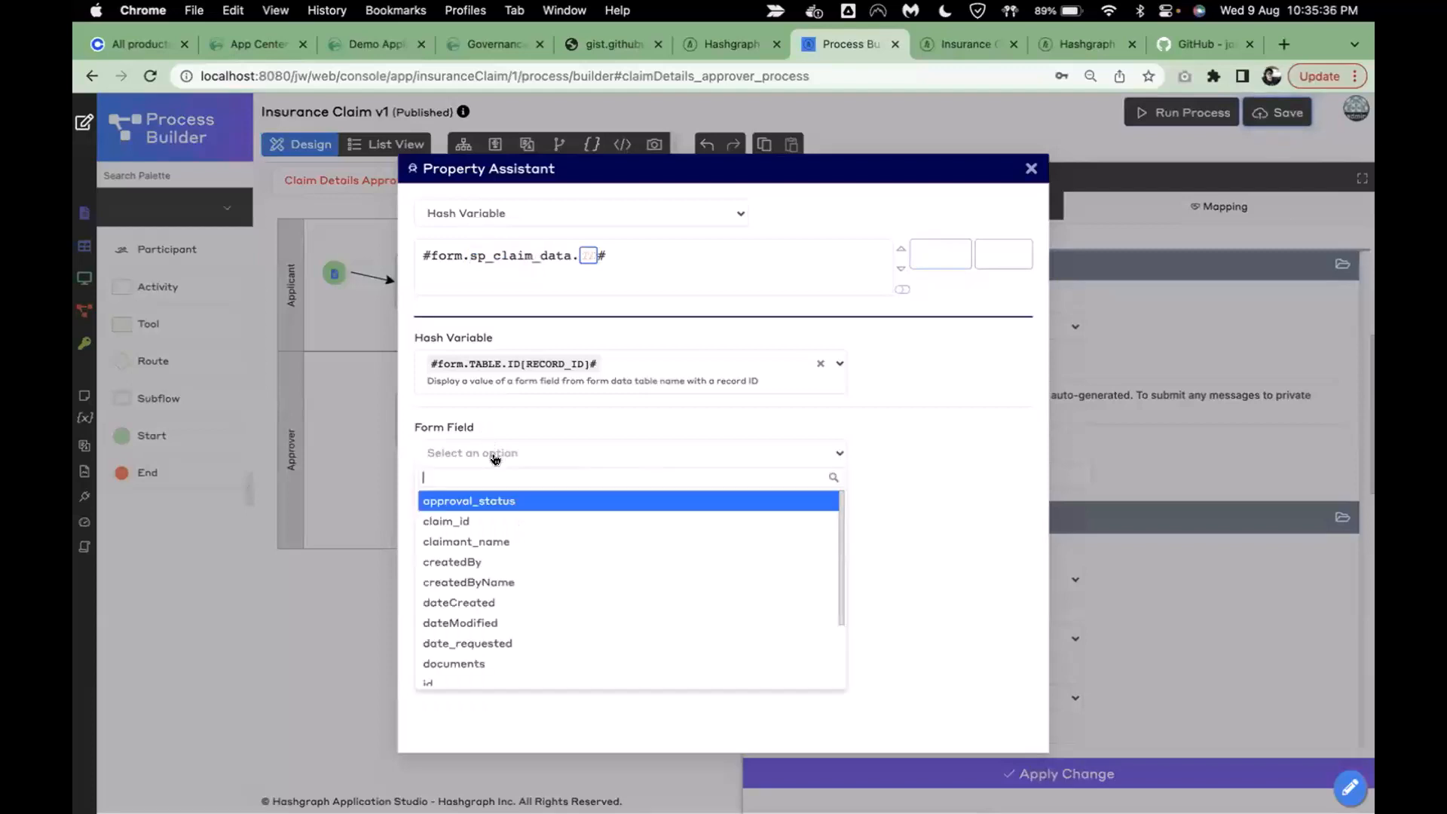
{"action": "left_click", "coordinate": [480, 521]}
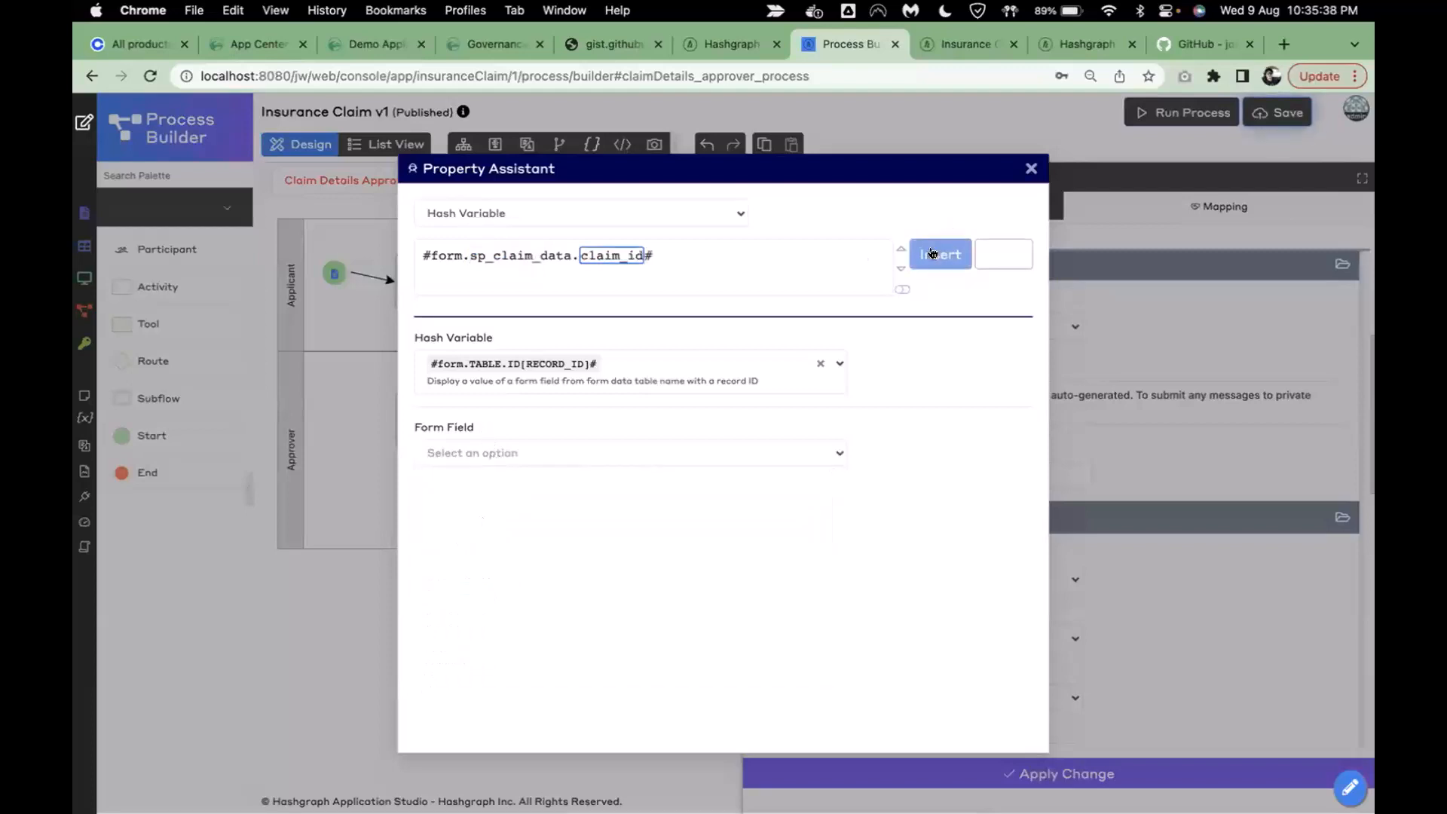
{"action": "left_click", "coordinate": [939, 254]}
{"action": "left_click", "coordinate": [1182, 481]}
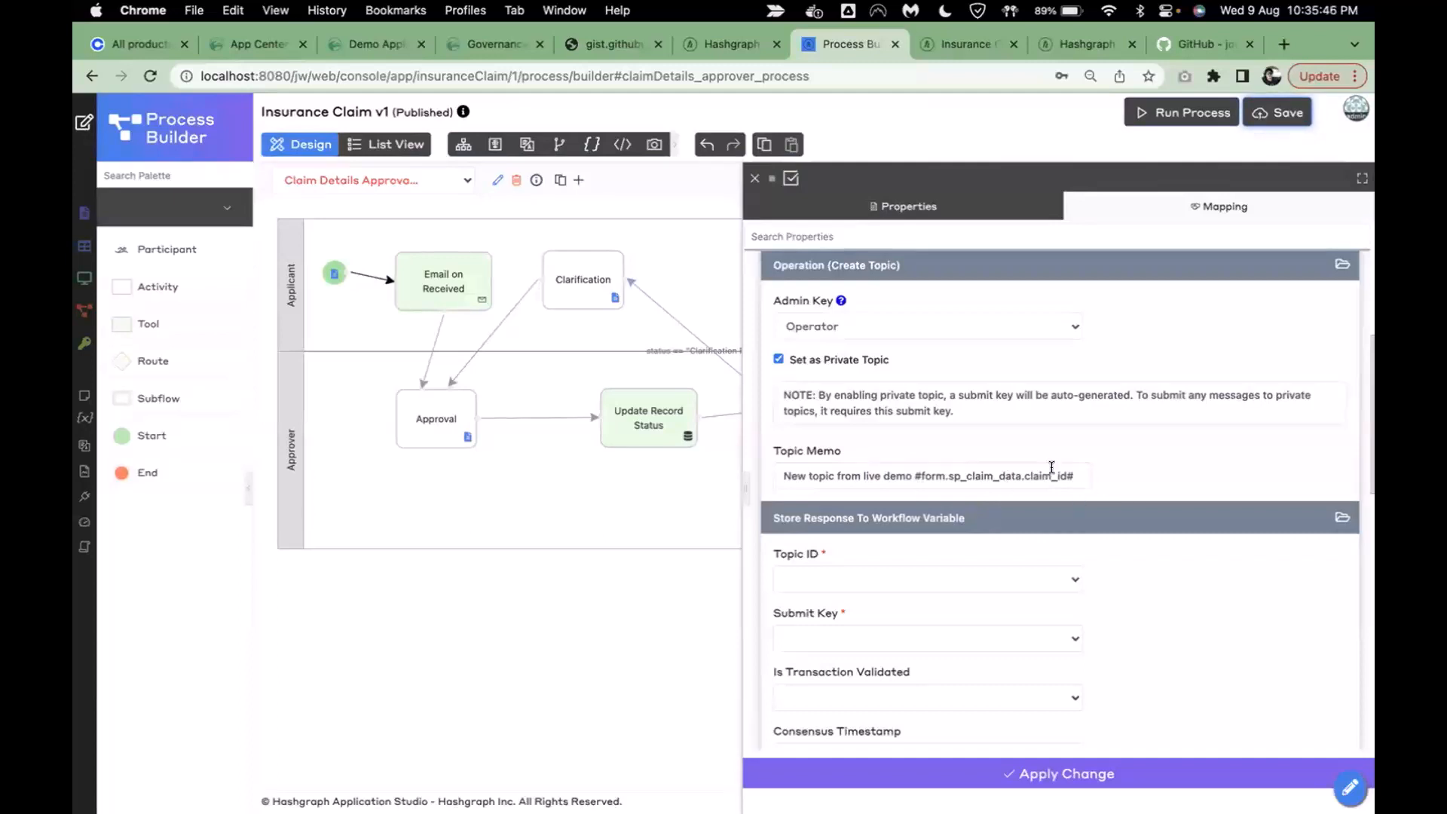
- Store Create Topic's Topic ID and Submit Key in the status variable and apply the change
{"action": "scroll", "coordinate": [1052, 468], "scroll_direction": "down", "scroll_amount": 3}
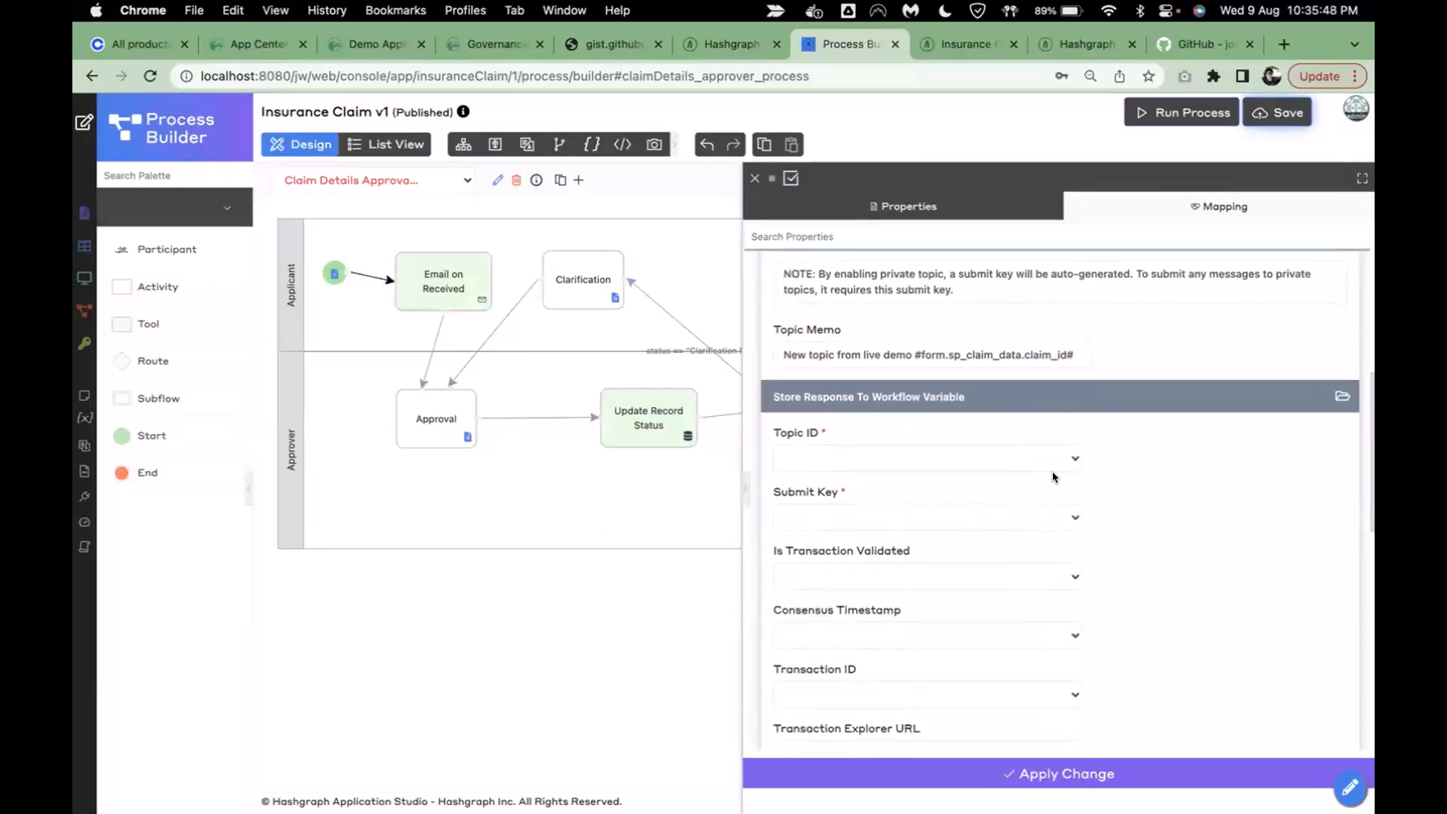
{"action": "left_click", "coordinate": [810, 461]}
{"action": "left_click", "coordinate": [1279, 490]}
{"action": "left_click", "coordinate": [958, 461]}
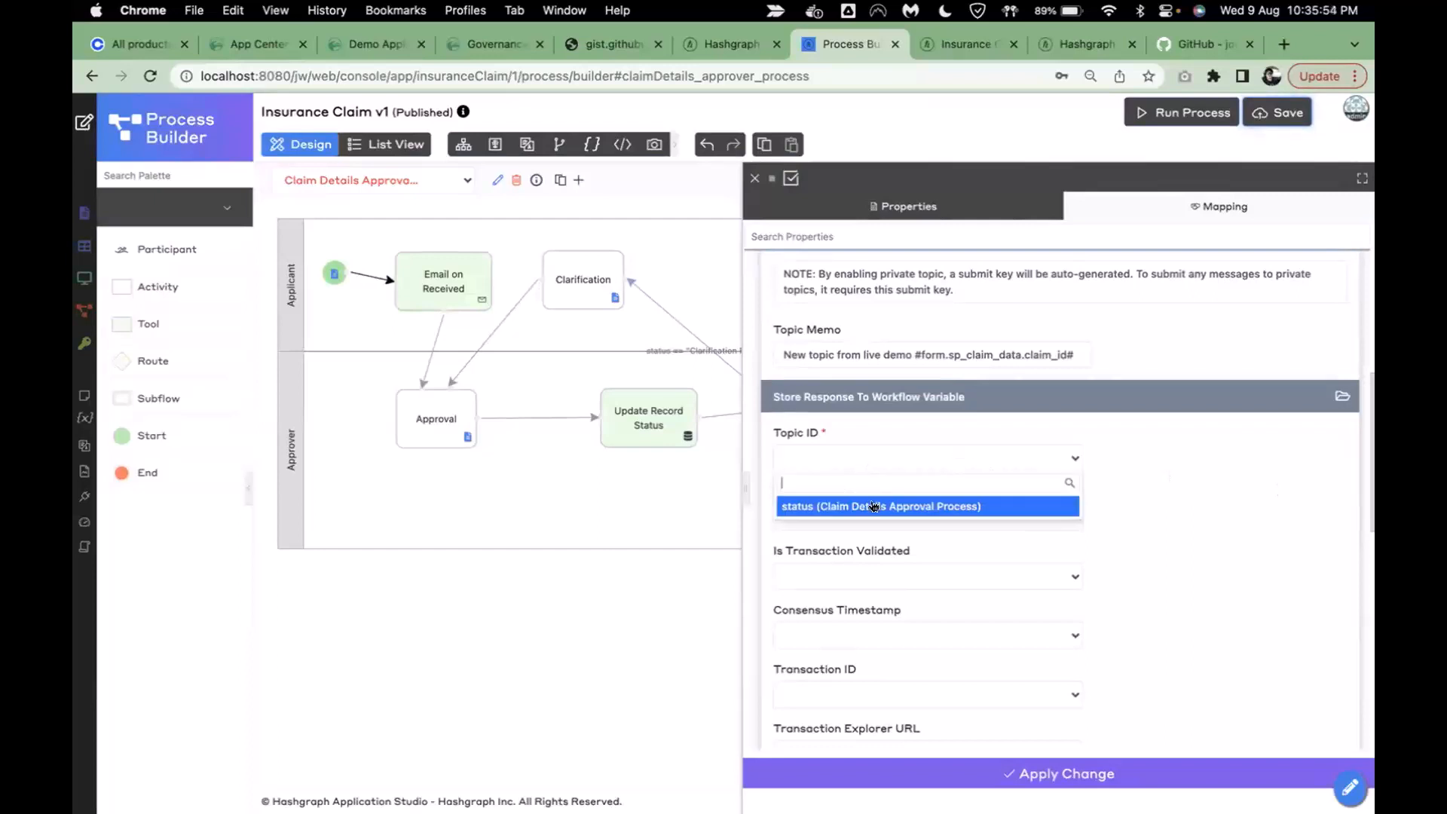
{"action": "left_click", "coordinate": [874, 502]}
{"action": "left_click", "coordinate": [853, 518]}
{"action": "left_click", "coordinate": [839, 563]}
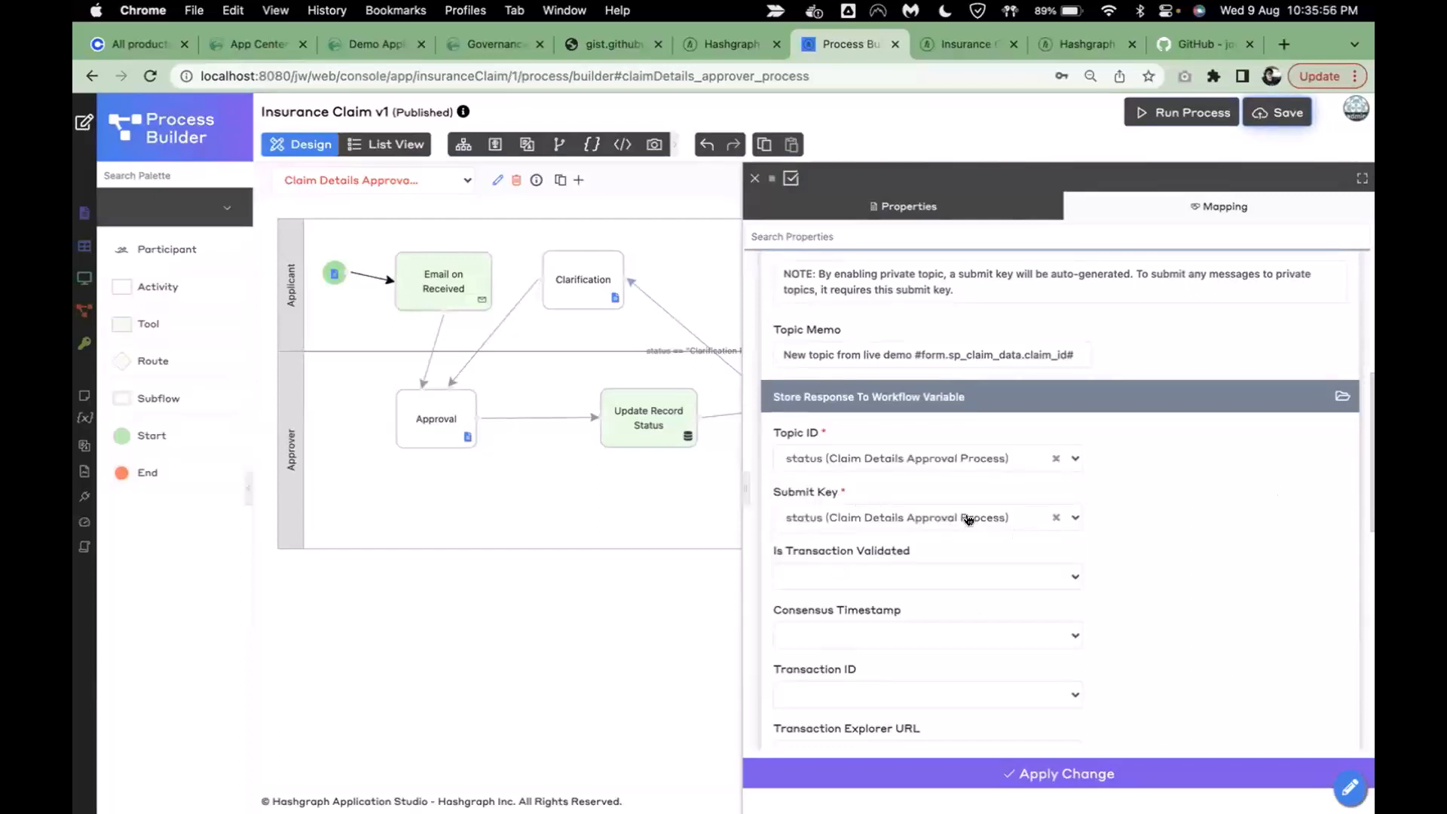
{"action": "scroll", "coordinate": [970, 519], "scroll_direction": "down", "scroll_amount": 2}
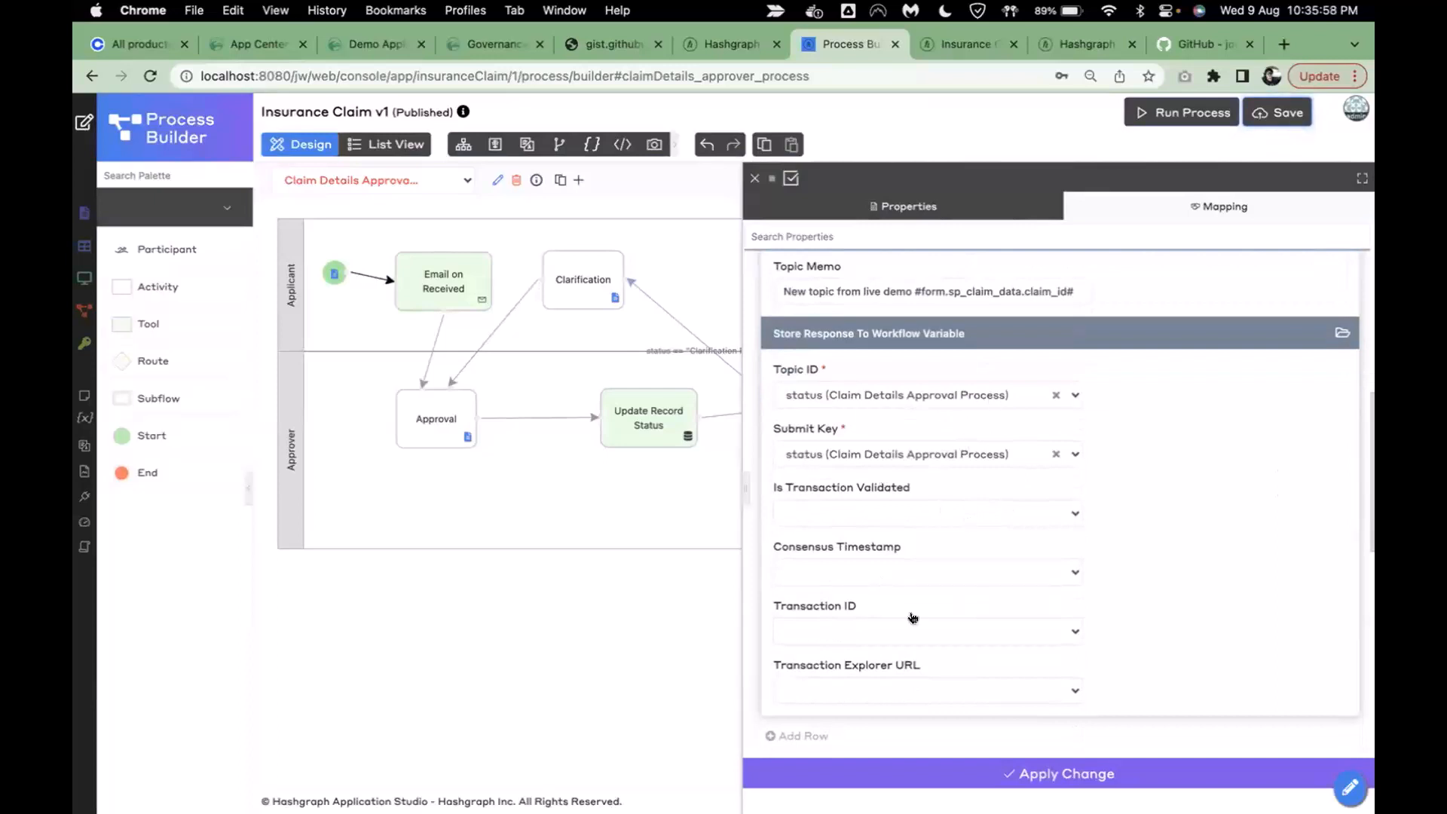
{"action": "left_click", "coordinate": [925, 786]}
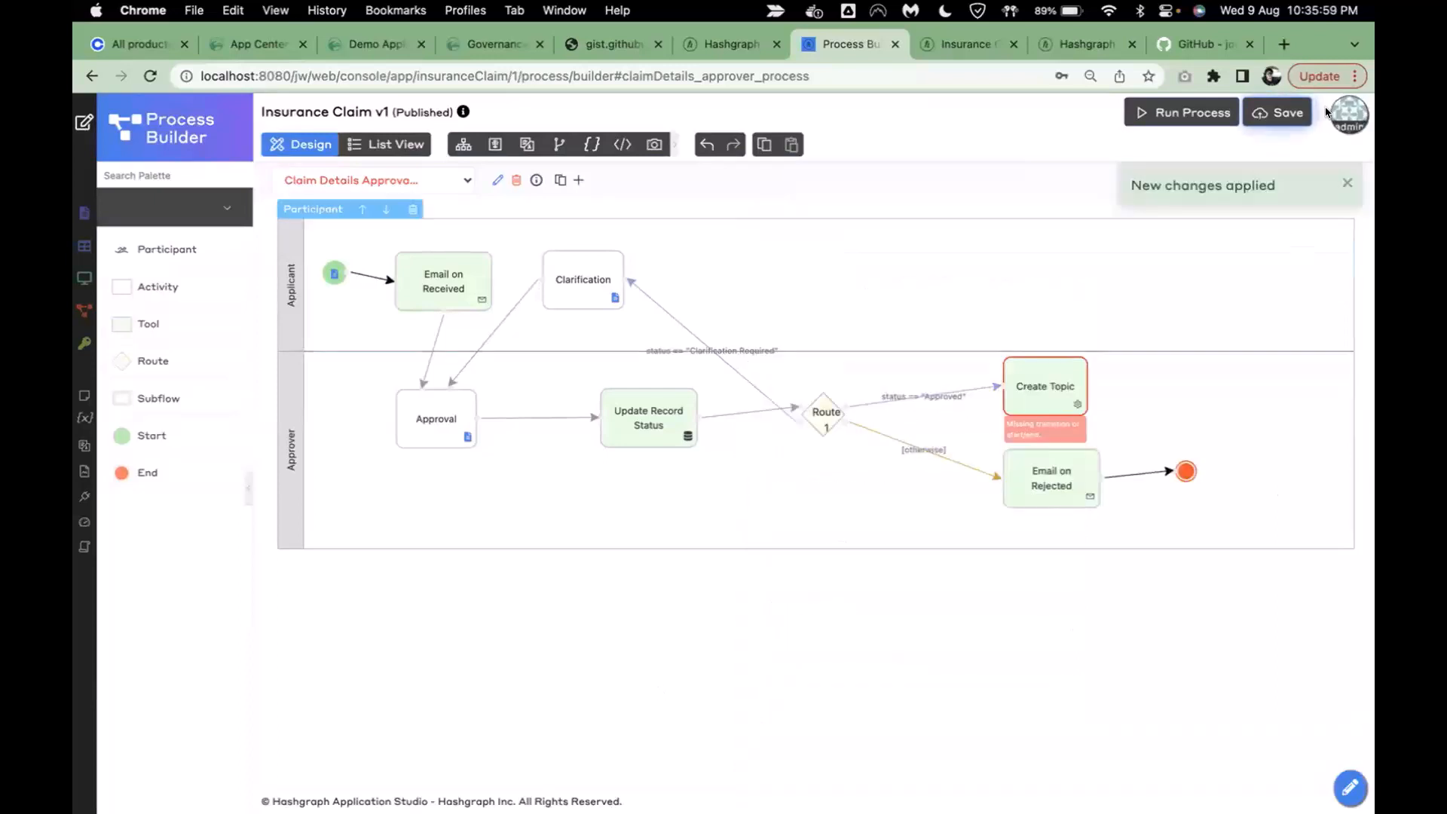
- Connect Create Topic to a new End node and save the process
{"action": "left_click_drag", "start_coordinate": [1084, 392], "coordinate": [1146, 393]}
{"action": "left_click", "coordinate": [1141, 437]}
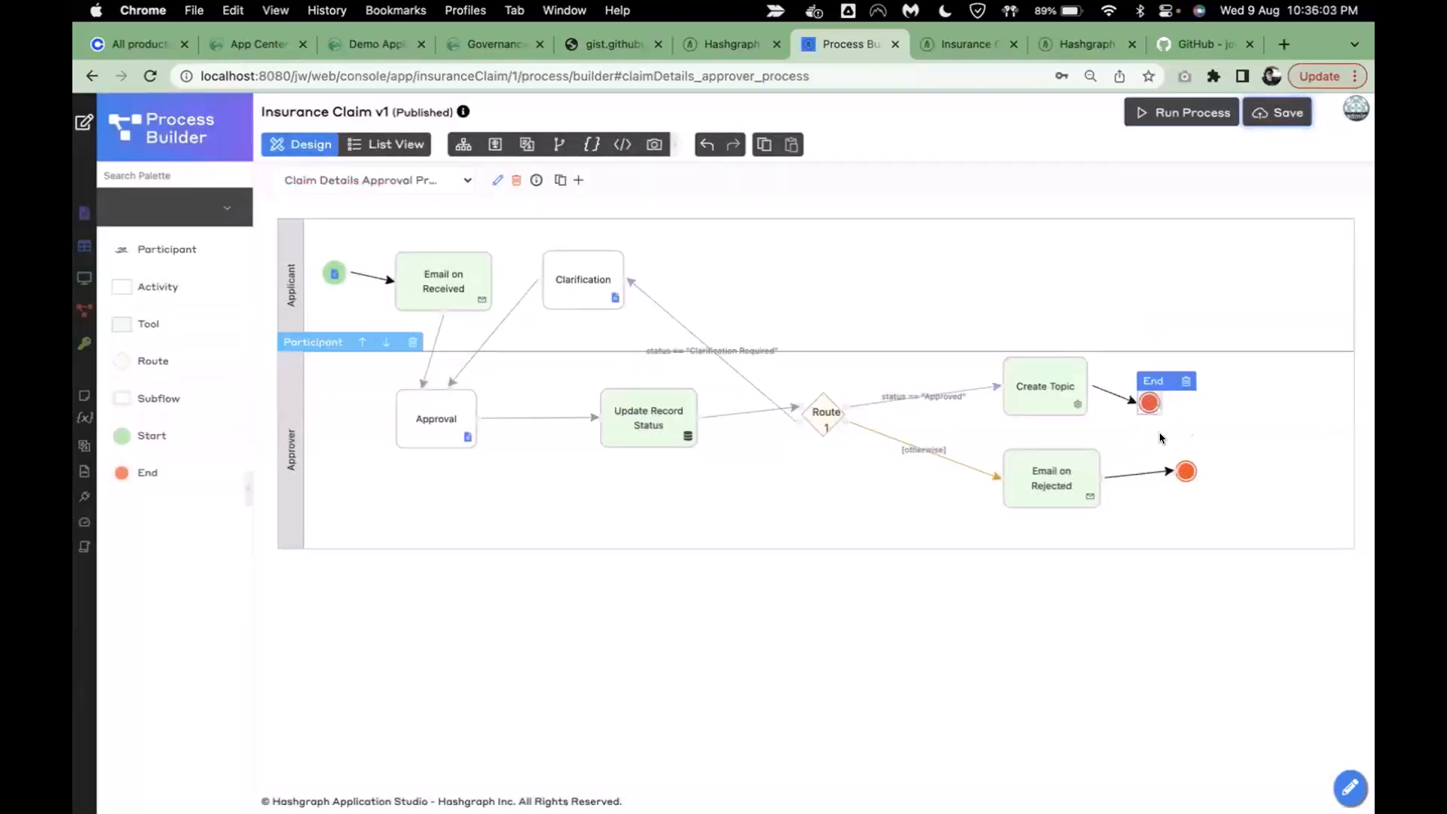
{"action": "left_click", "coordinate": [1278, 112]}
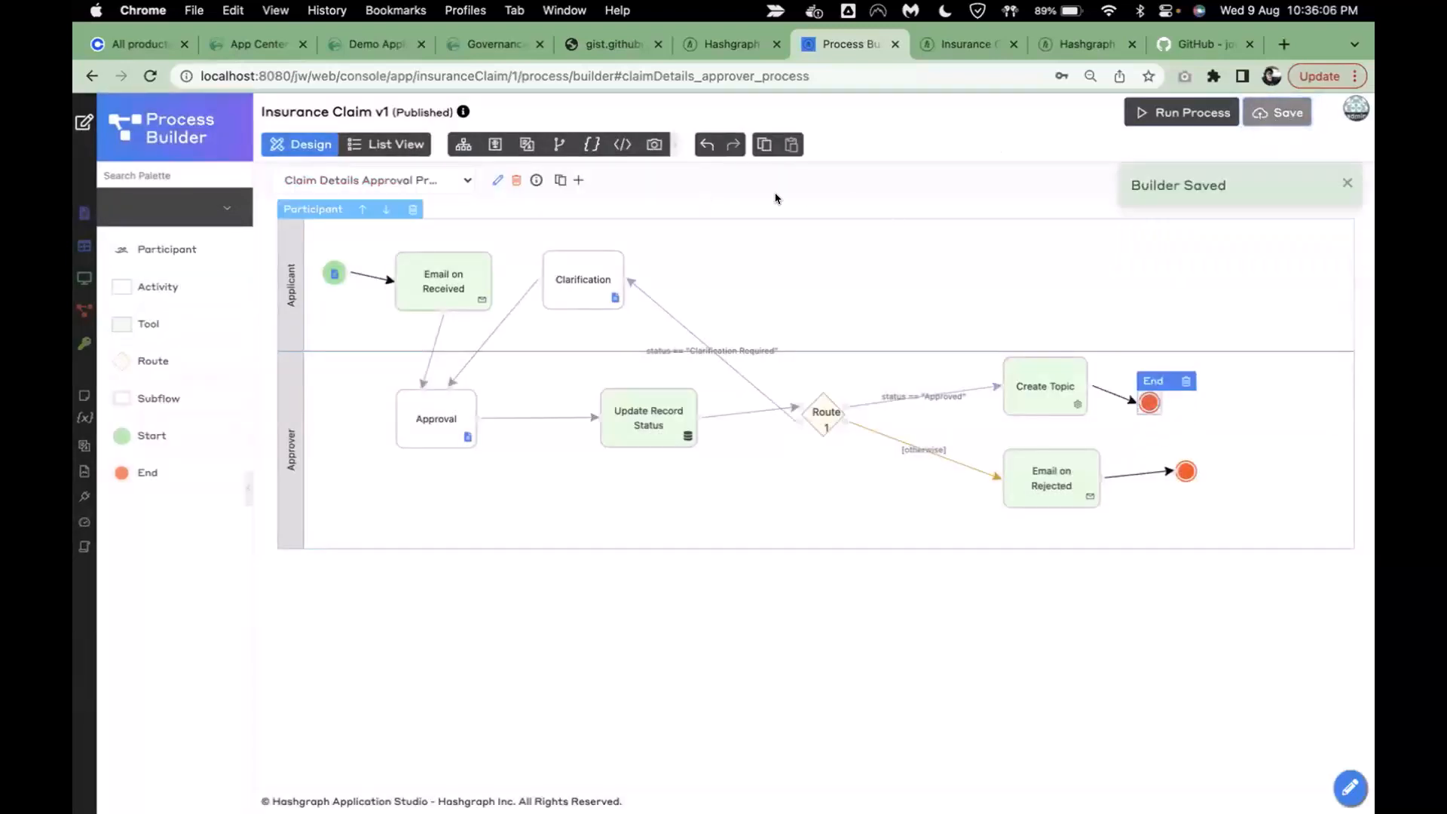
- Add two process variables named topicId and submitKey beside status, apply, and return to the diagram
{"action": "left_click", "coordinate": [494, 186]}
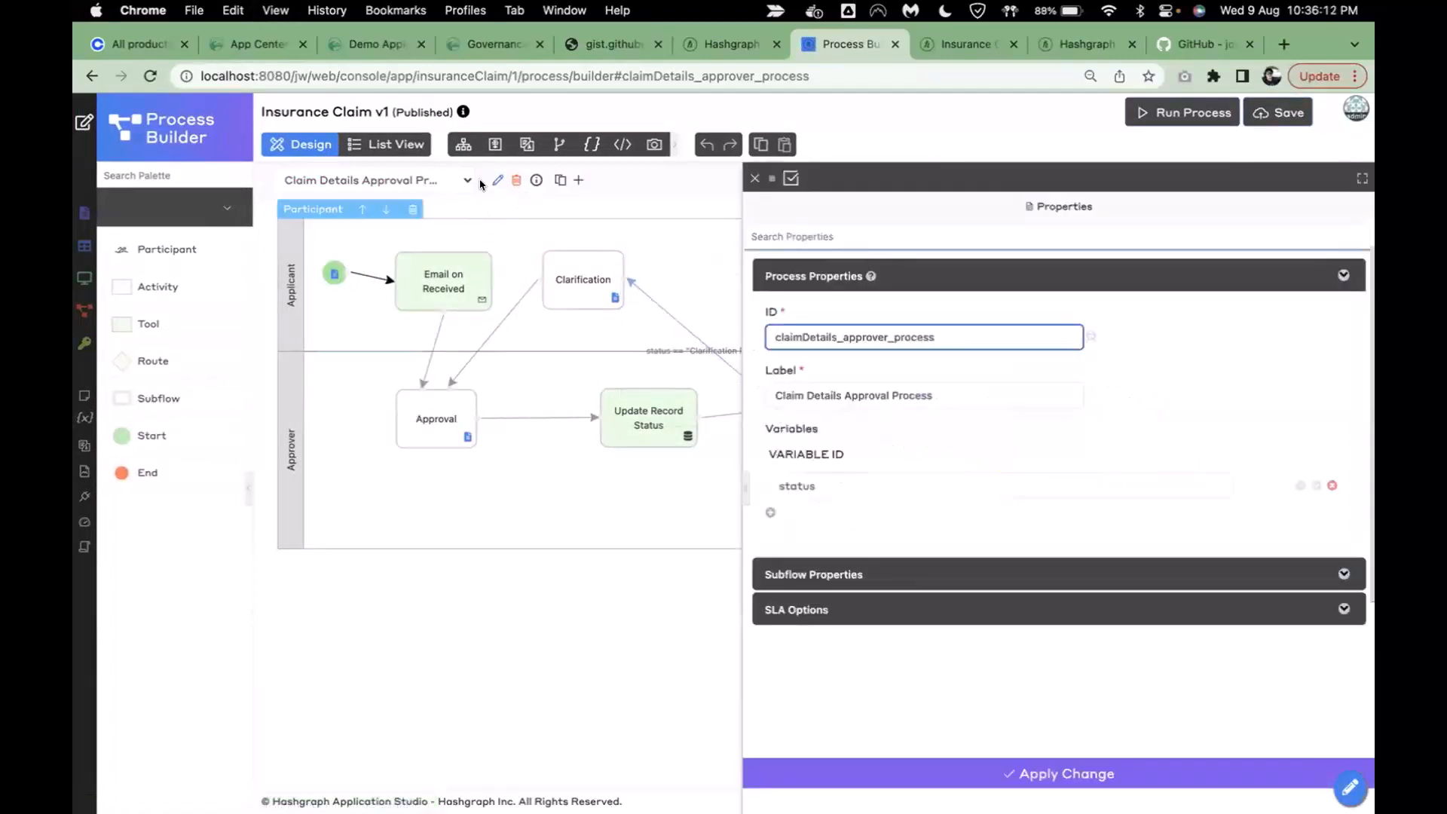
{"action": "left_click", "coordinate": [770, 513]}
{"action": "left_click", "coordinate": [770, 549]}
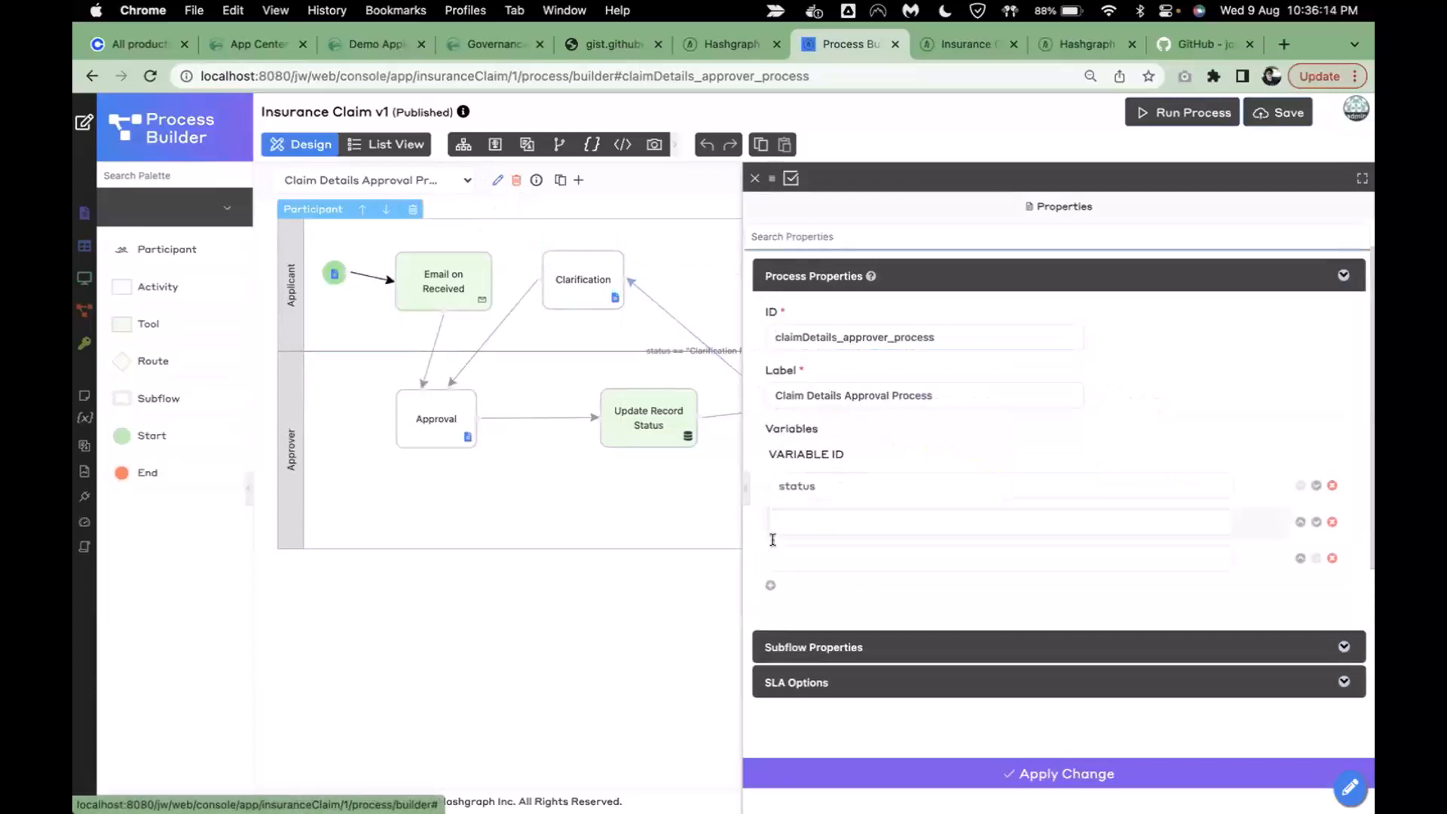
{"action": "left_click", "coordinate": [887, 510]}
{"action": "type", "text": "topicId"}
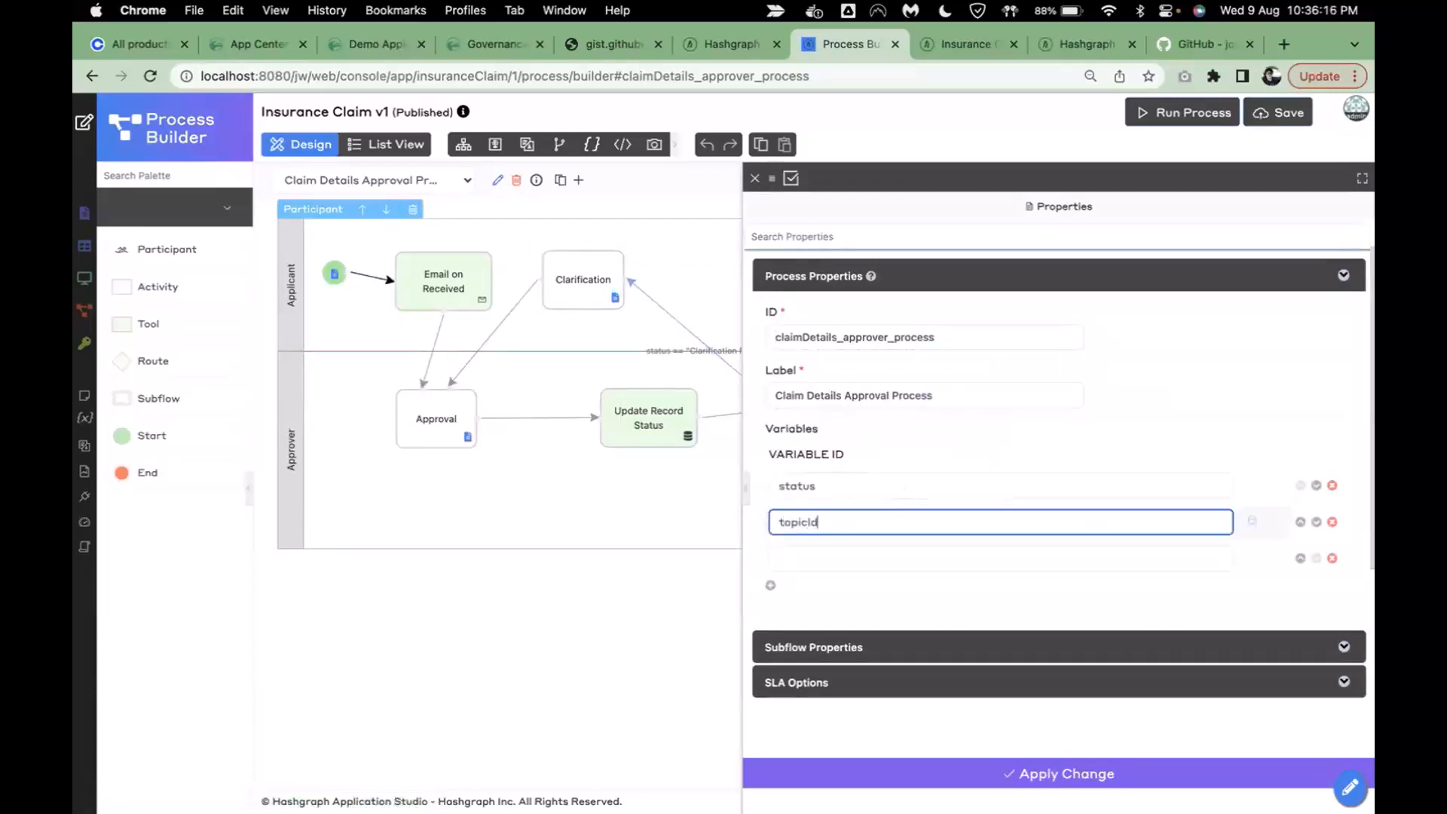
{"action": "left_click", "coordinate": [888, 549]}
{"action": "type", "text": "submitKey"}
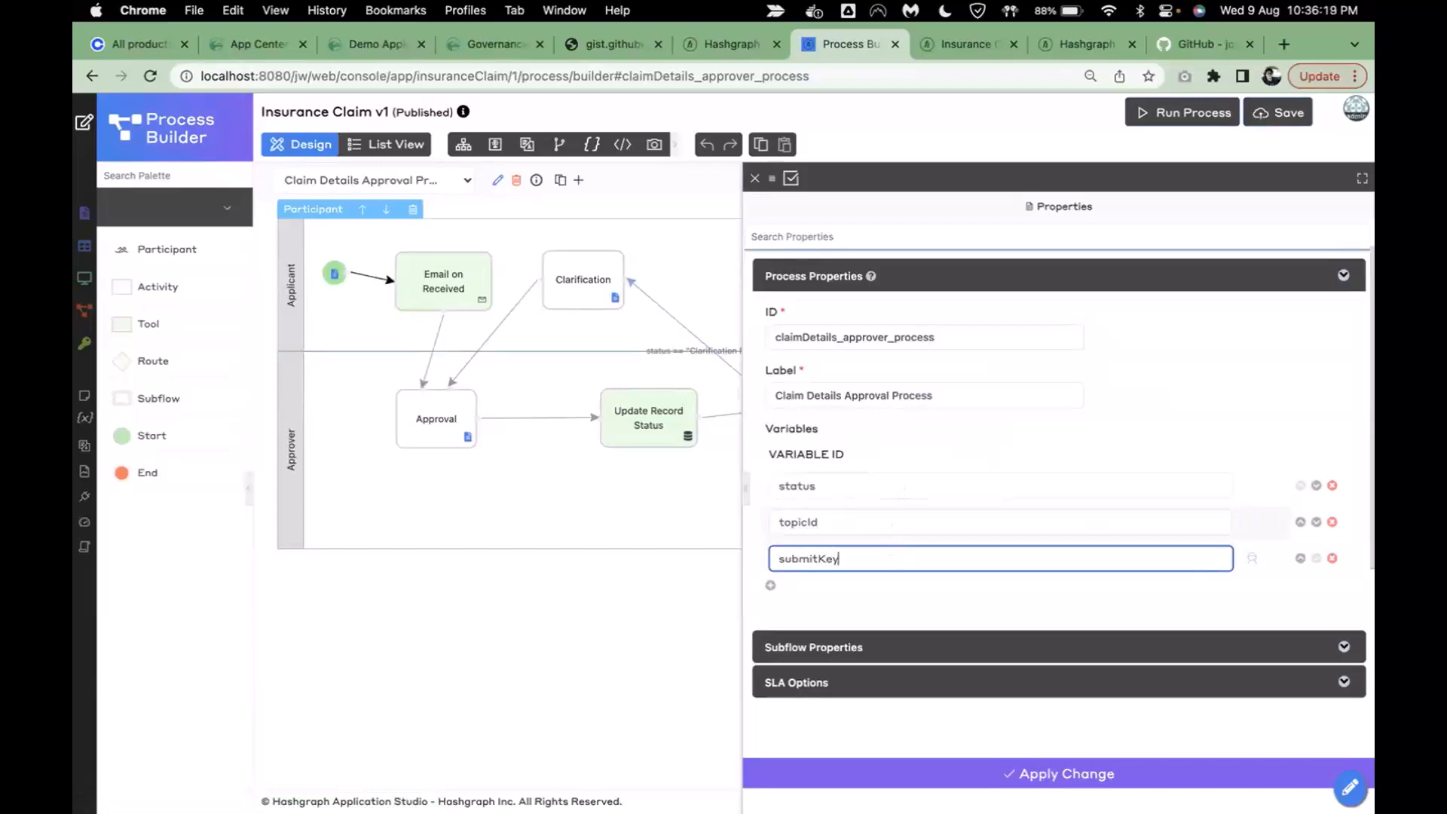
{"action": "left_click", "coordinate": [945, 592]}
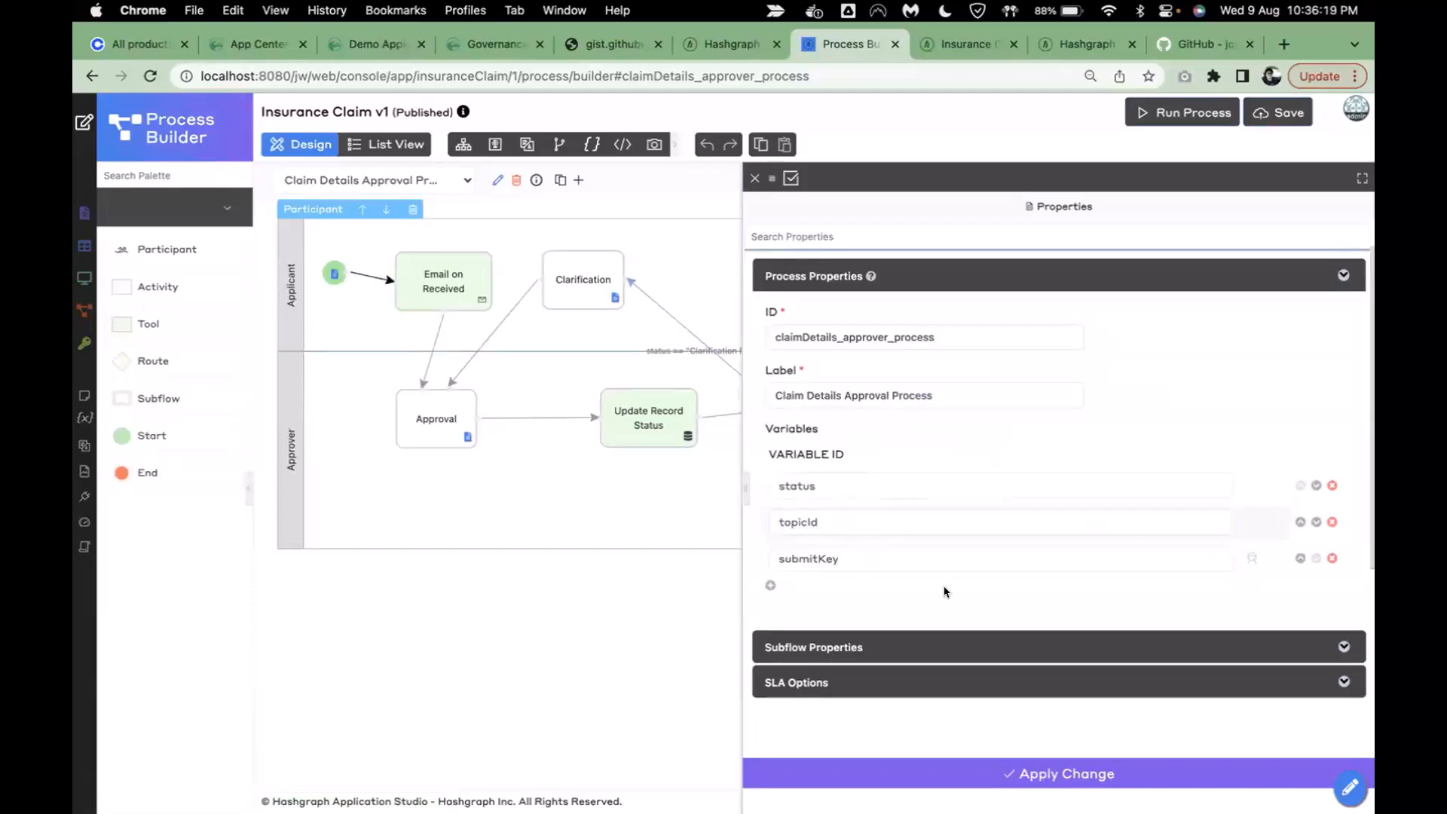
{"action": "left_click", "coordinate": [966, 781]}
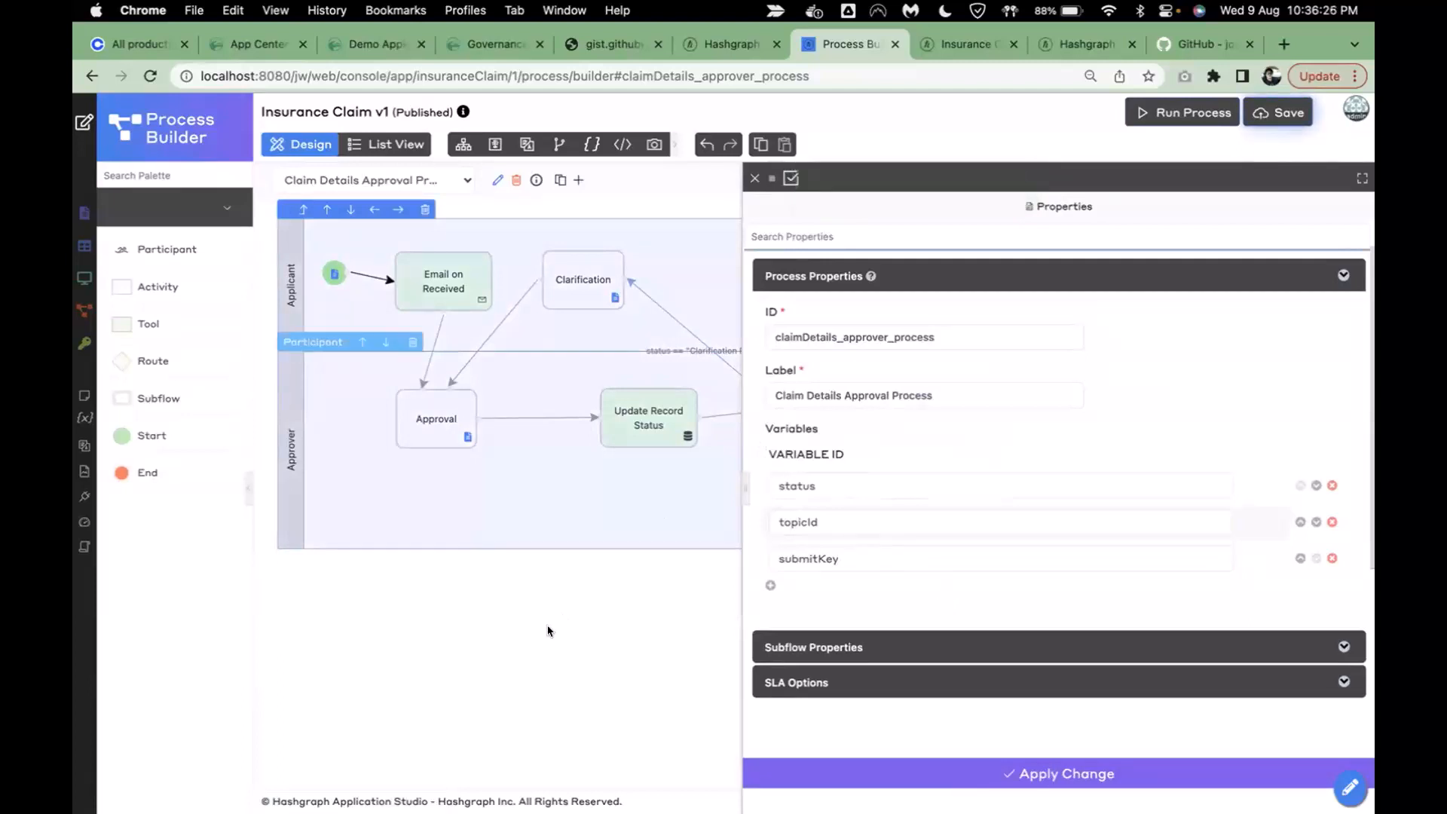
{"action": "left_click", "coordinate": [670, 636]}
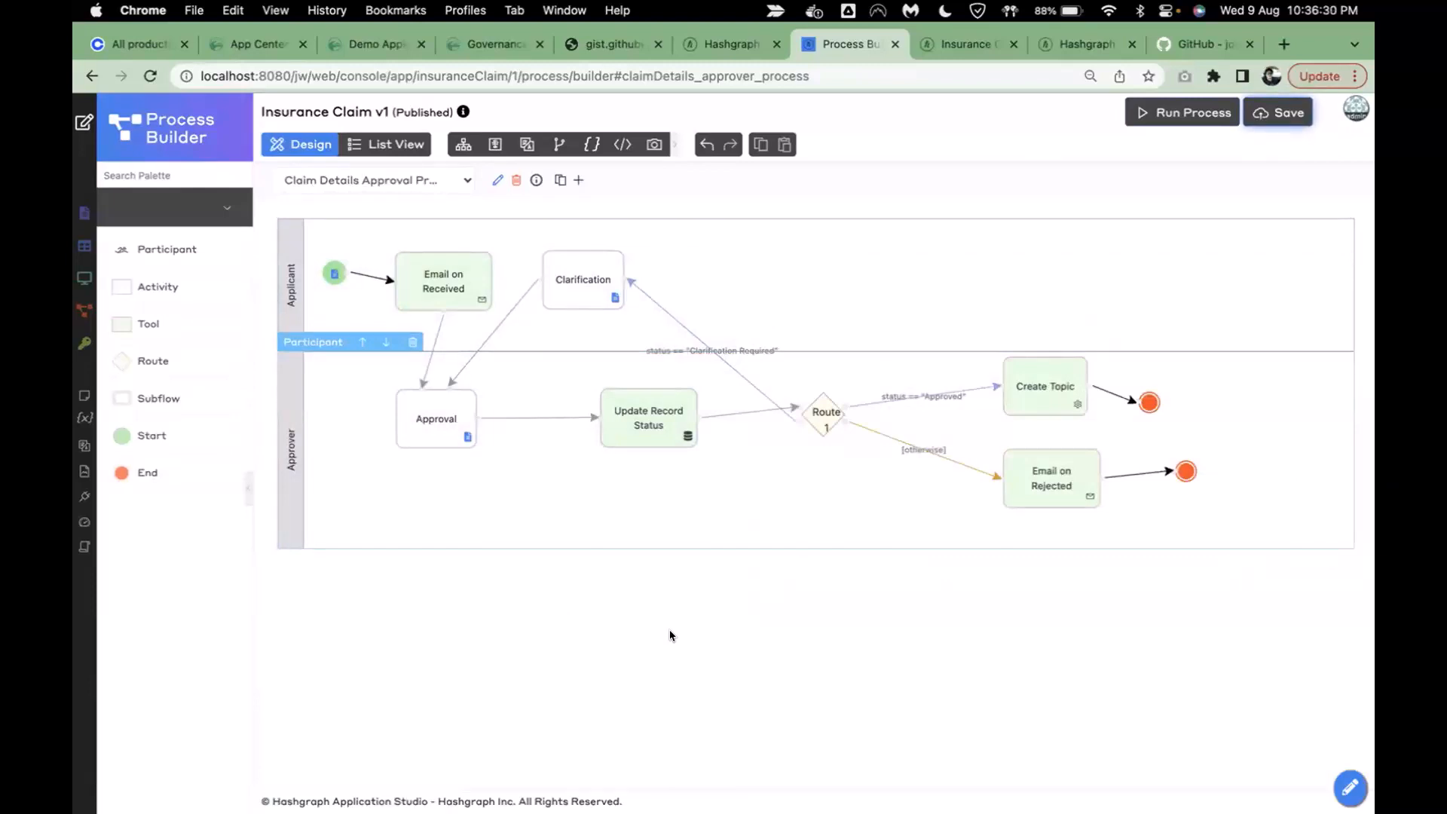
- Open Create Topic's mapping settings, then close the properties and save the process
{"action": "double_click", "coordinate": [1043, 390]}
{"action": "left_click", "coordinate": [1145, 209]}
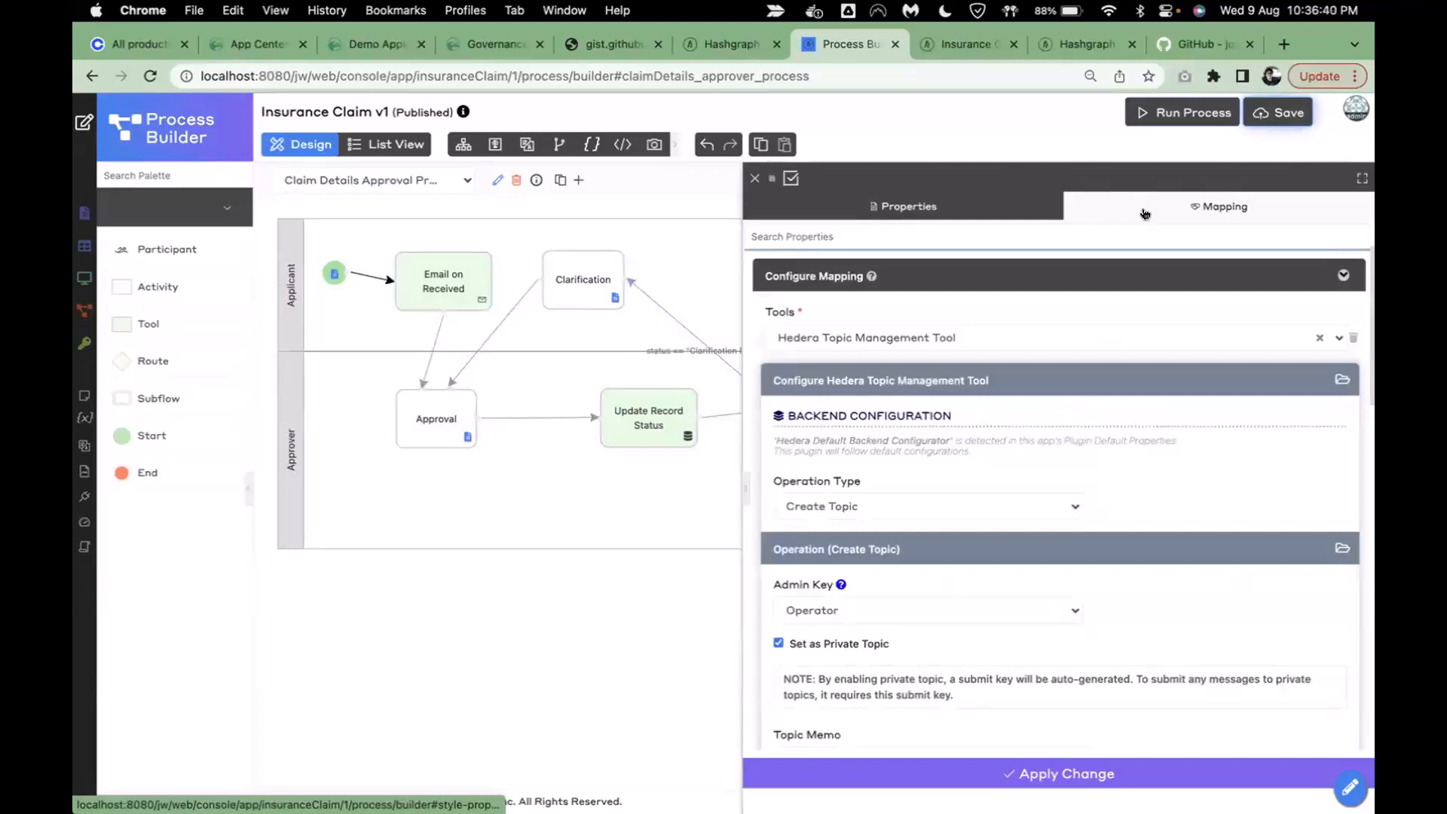
{"action": "scroll", "coordinate": [1040, 582], "scroll_direction": "down", "scroll_amount": 10}
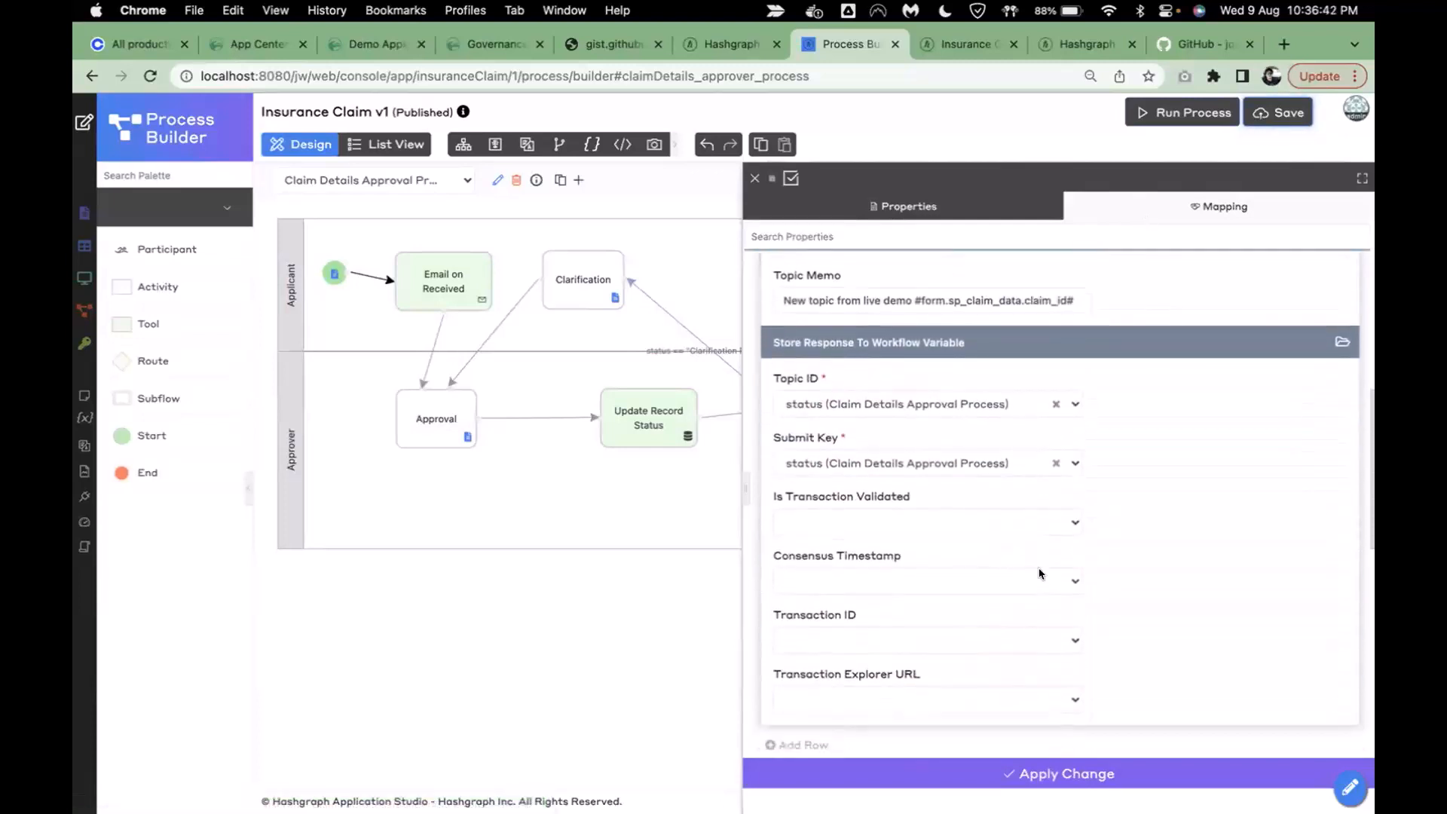
{"action": "left_click", "coordinate": [964, 410]}
{"action": "left_click", "coordinate": [543, 703]}
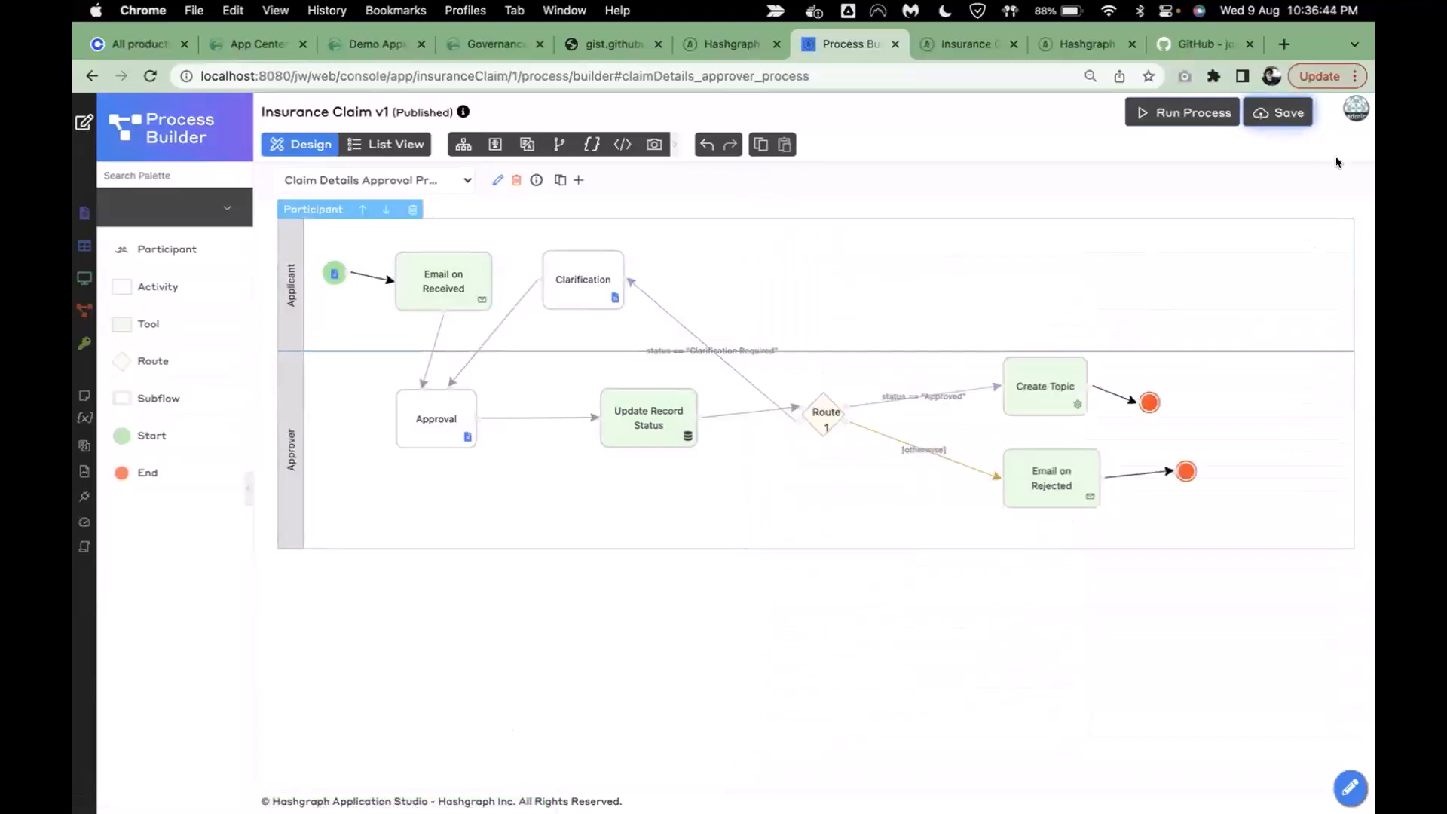
{"action": "left_click", "coordinate": [1281, 112]}
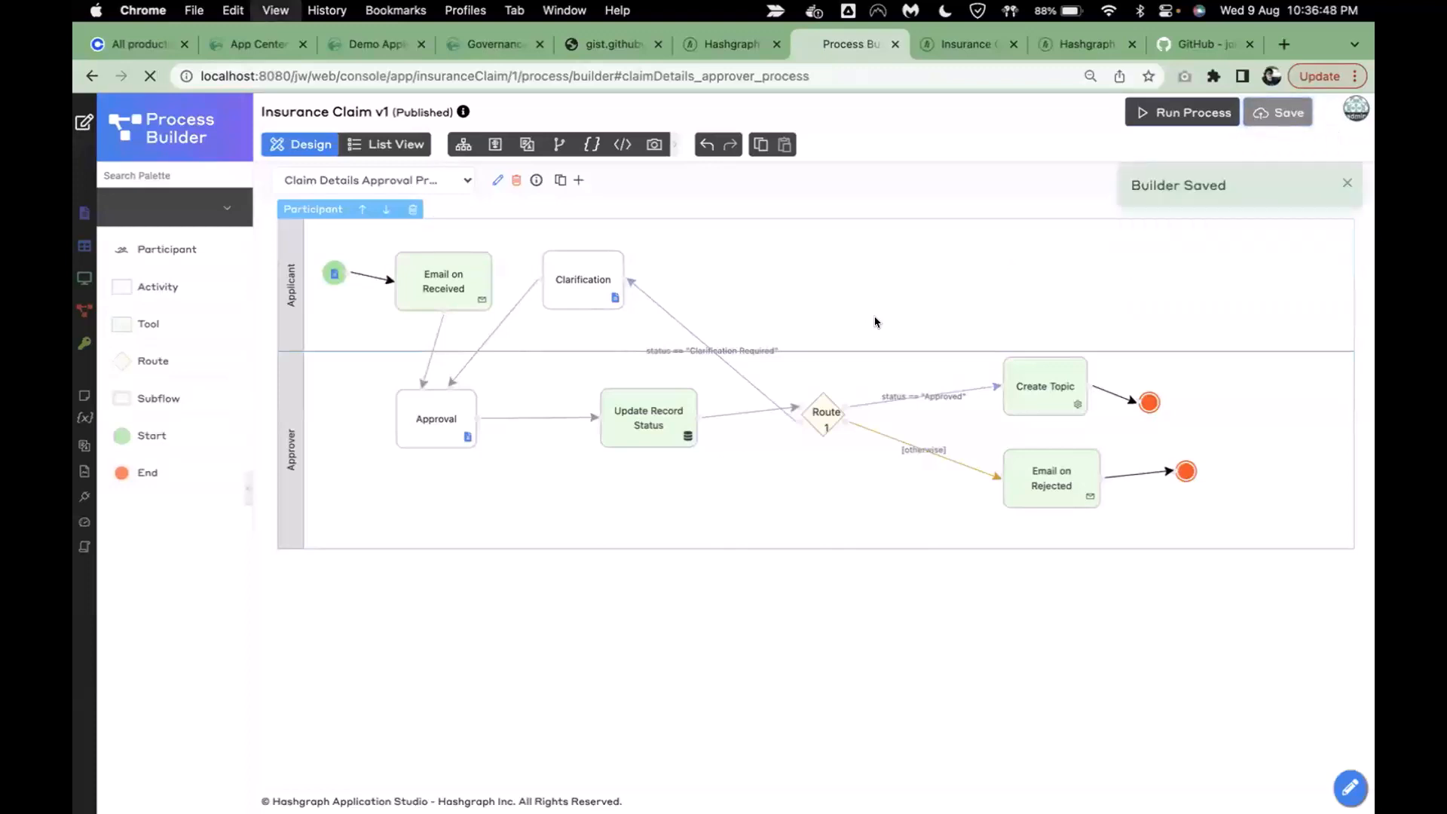
- Map Create Topic's Topic ID to topicId and Submit Key to submitKey, and apply the change
{"action": "left_click", "coordinate": [1040, 402]}
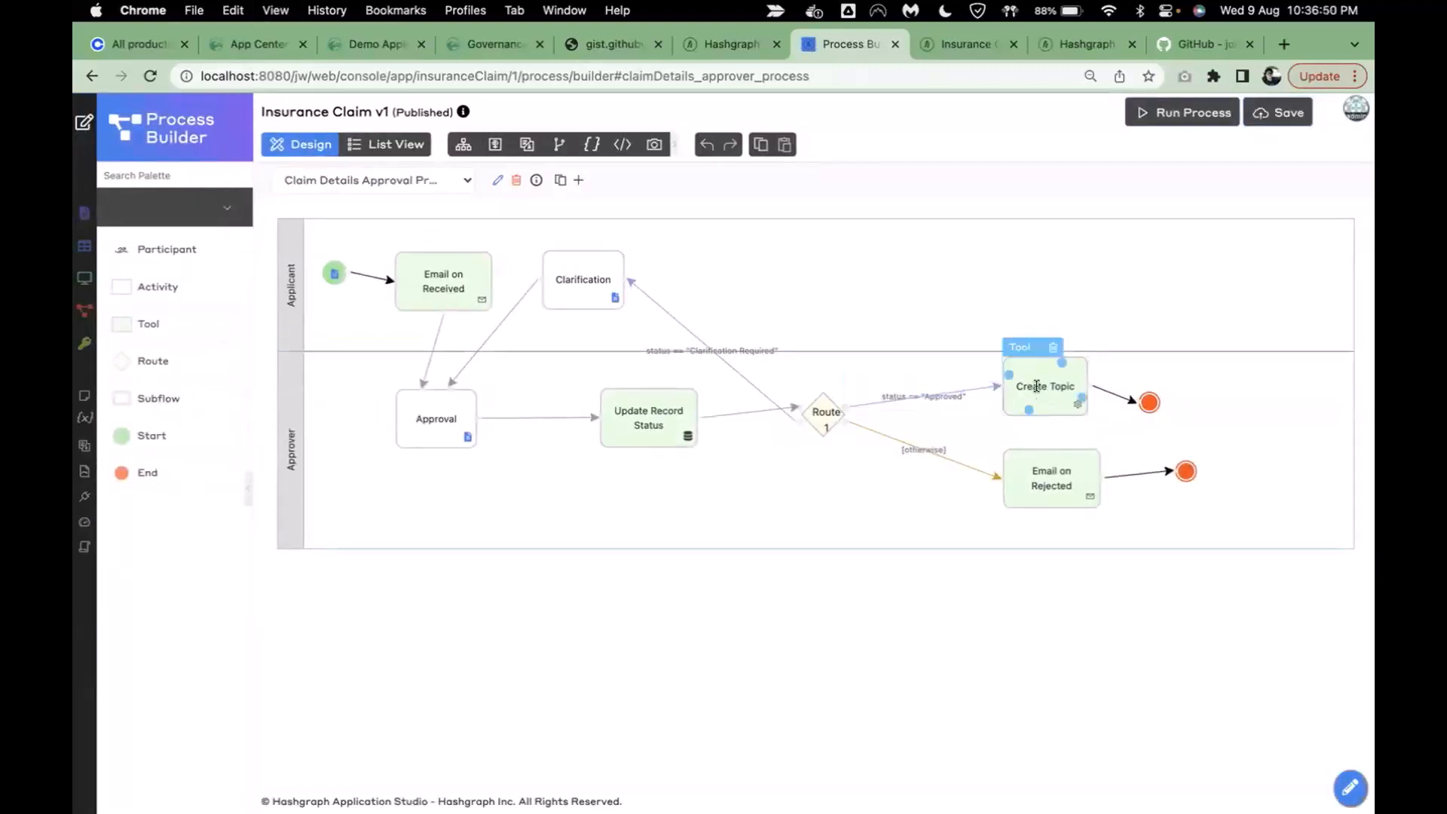
{"action": "double_click", "coordinate": [1039, 401]}
{"action": "left_click", "coordinate": [1151, 219]}
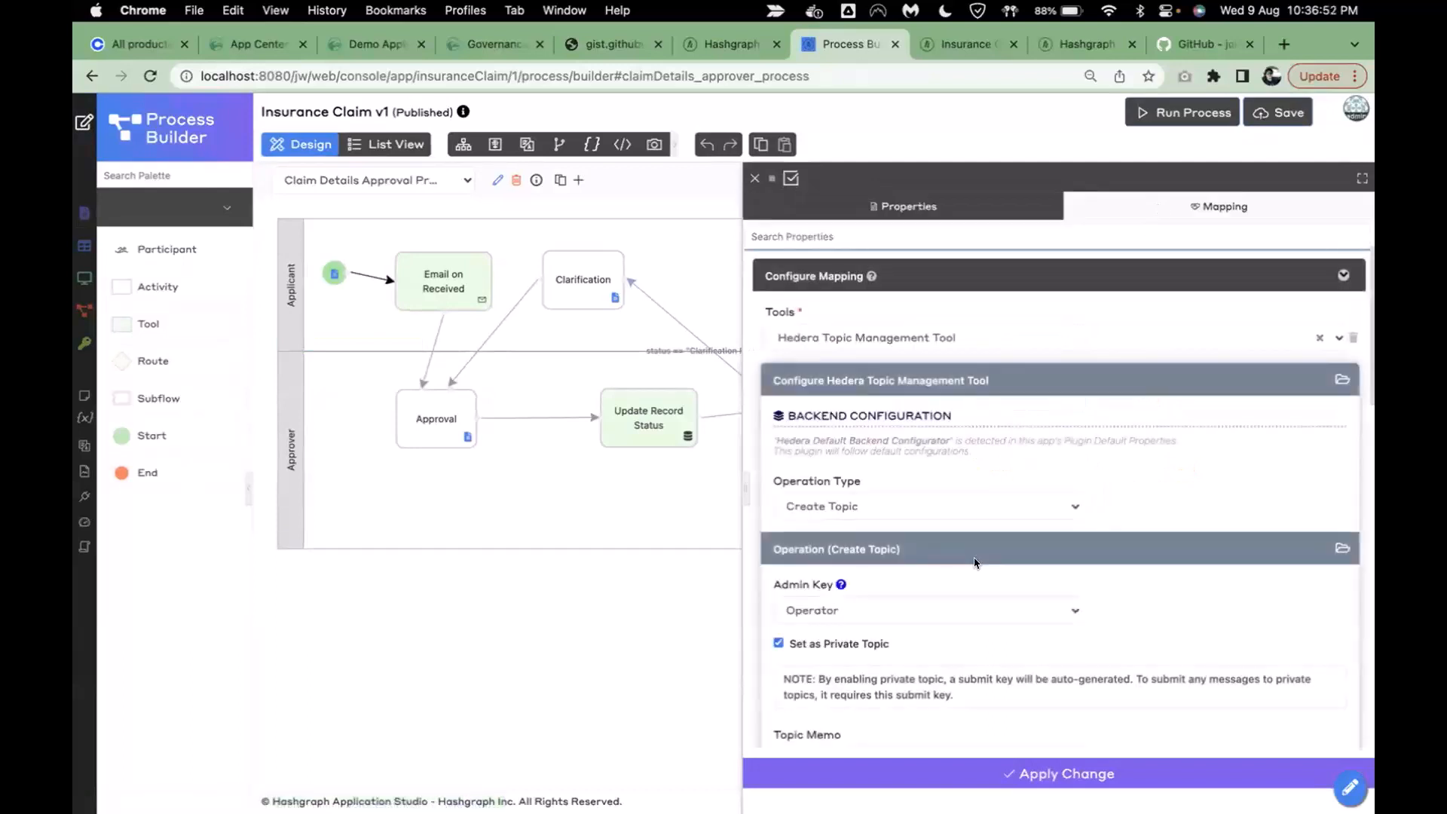
{"action": "scroll", "coordinate": [975, 568], "scroll_direction": "down", "scroll_amount": 5}
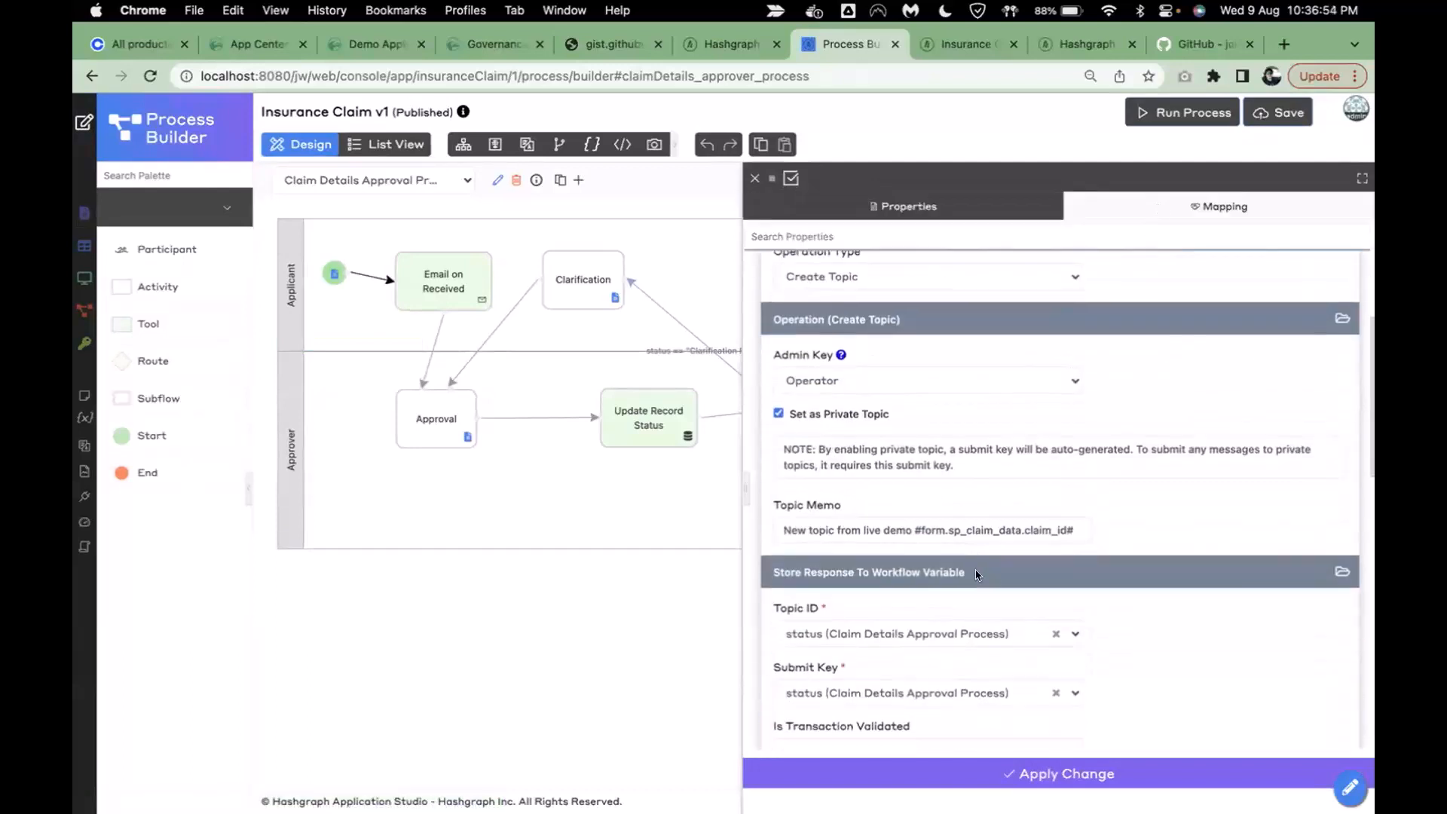
{"action": "left_click", "coordinate": [988, 465]}
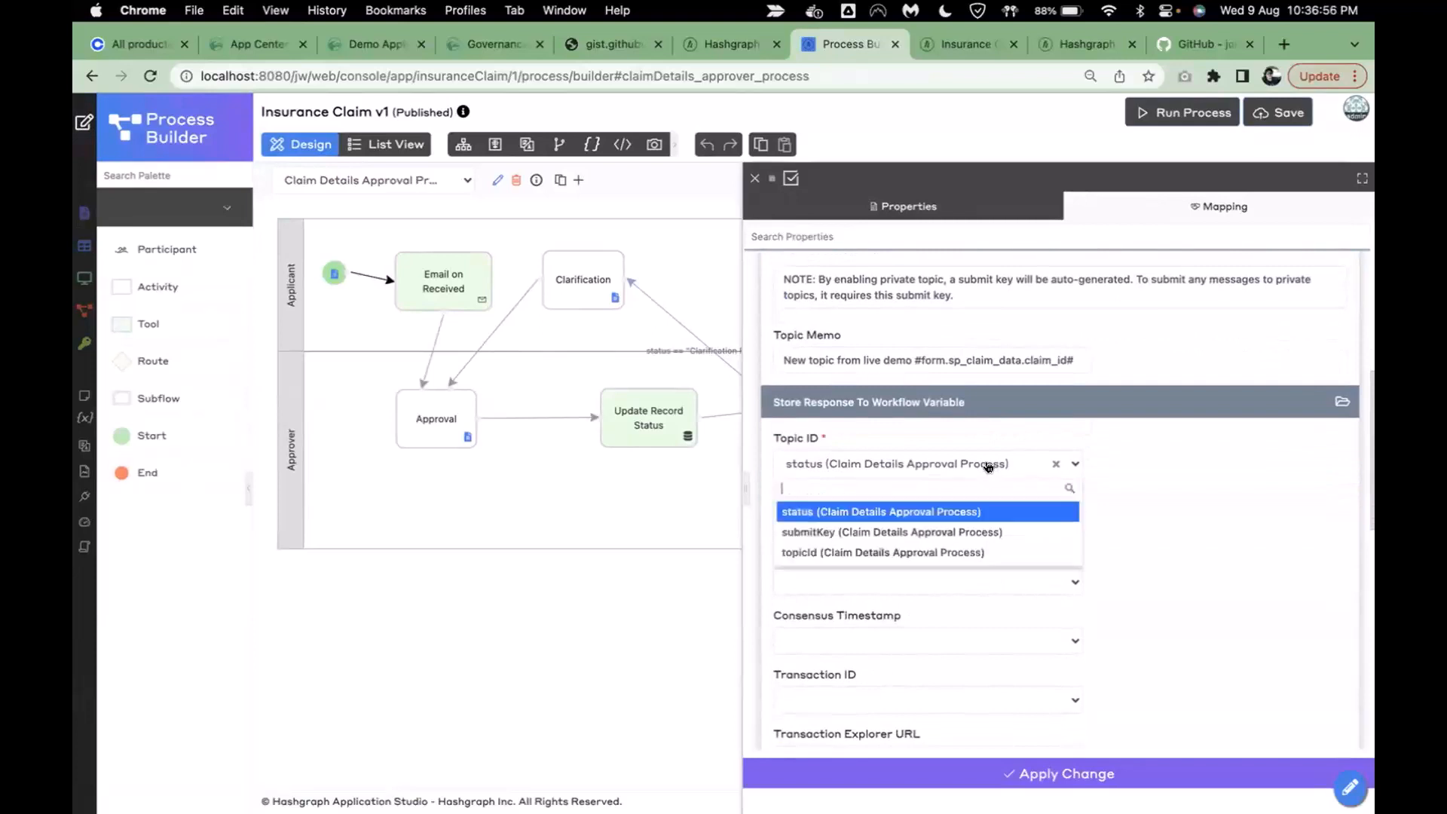
{"action": "left_click", "coordinate": [855, 556]}
{"action": "left_click", "coordinate": [911, 523]}
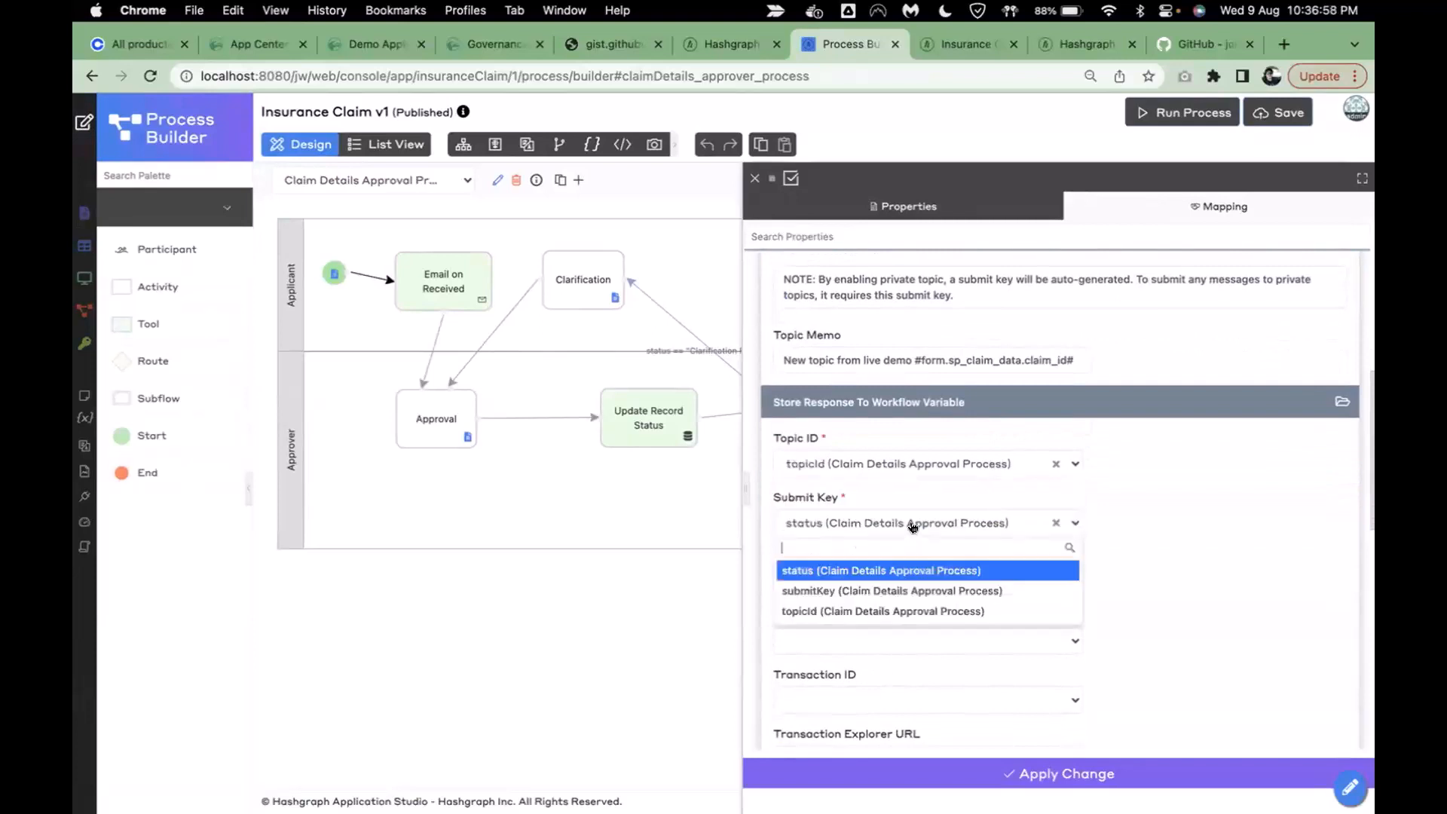
{"action": "left_click", "coordinate": [852, 588]}
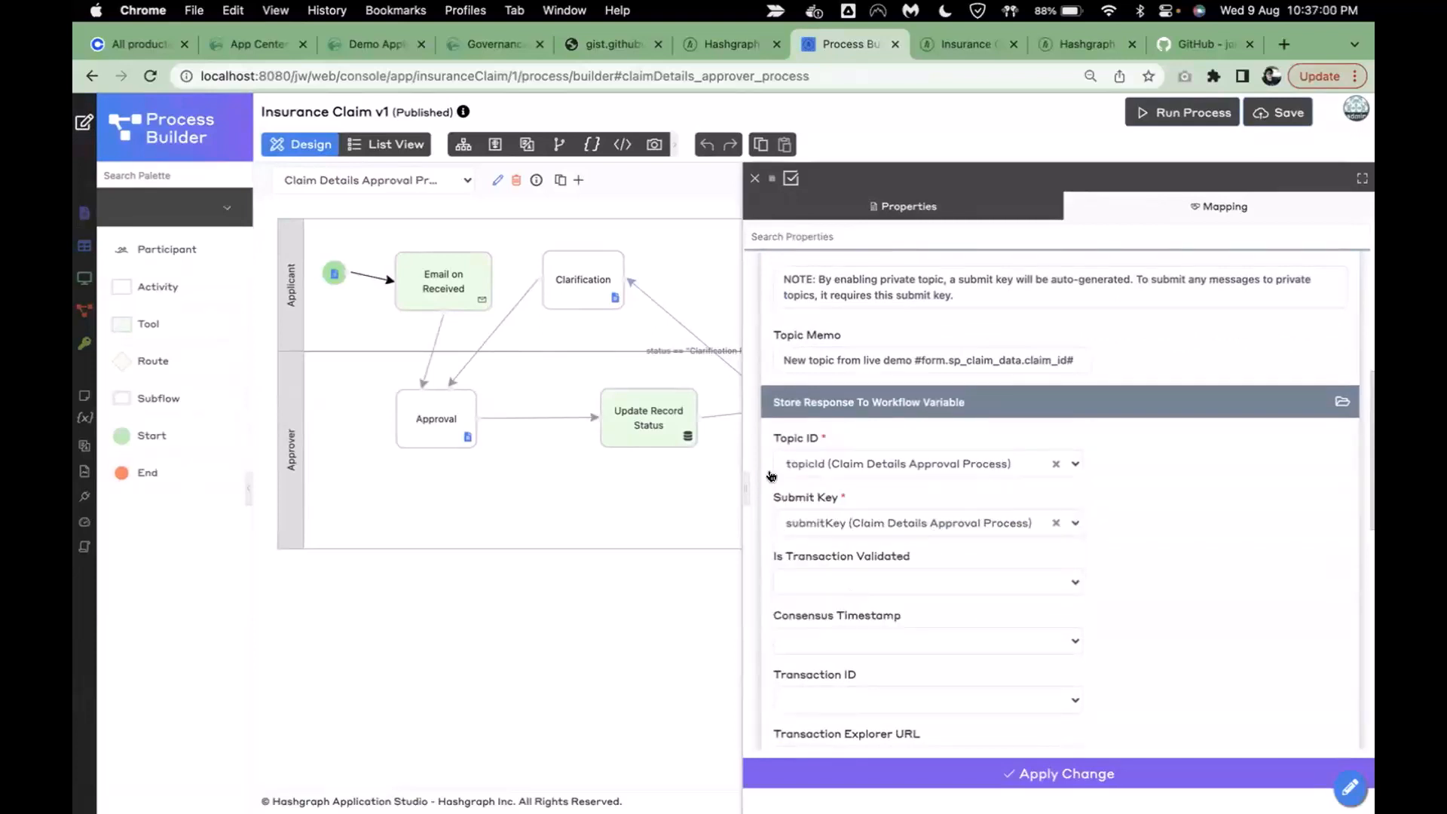
{"action": "scroll", "coordinate": [915, 513], "scroll_direction": "down", "scroll_amount": 1}
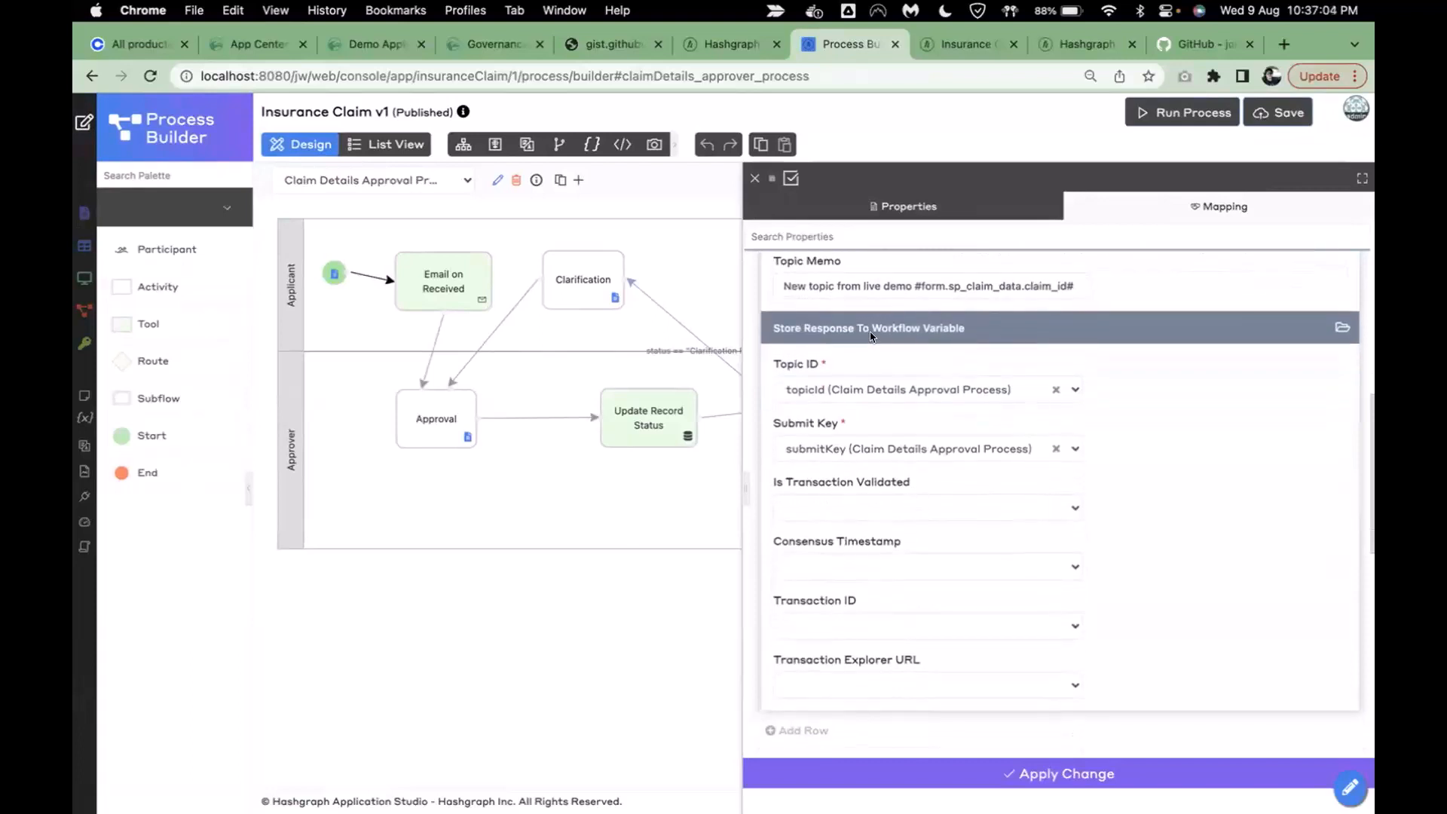
{"action": "left_click", "coordinate": [922, 776]}
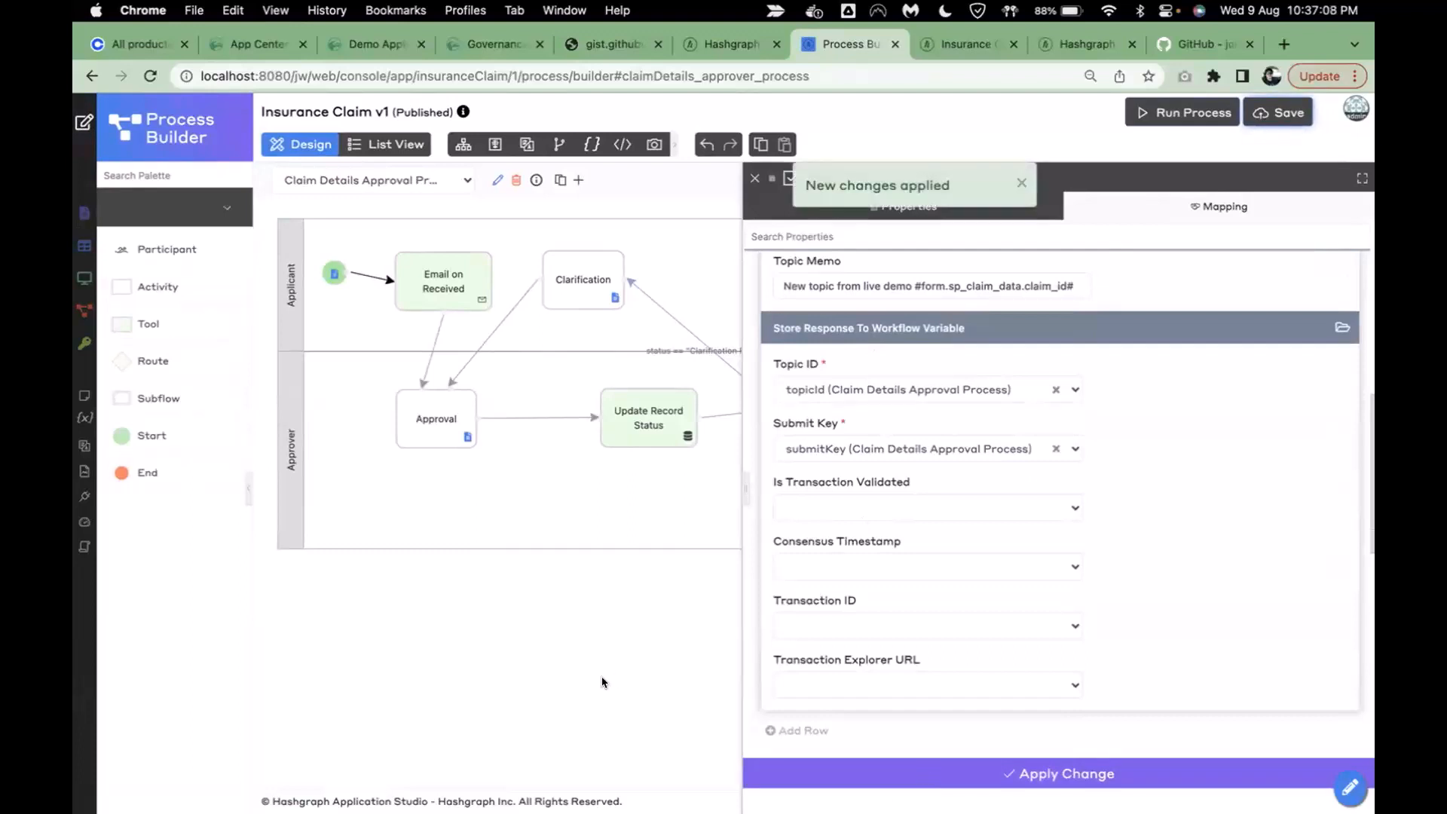
{"action": "left_click", "coordinate": [1148, 403]}
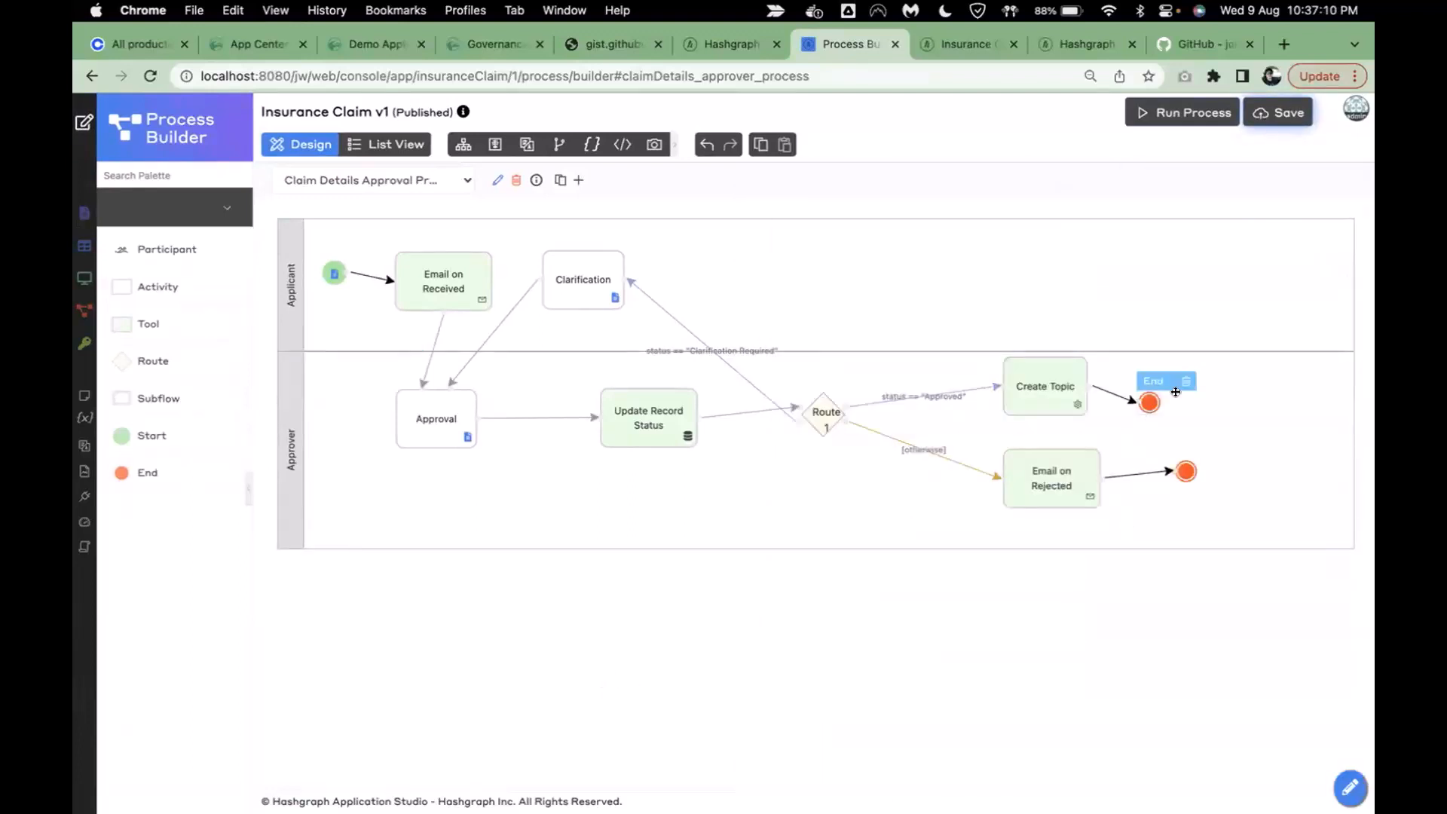
- Replace the End after Create Topic with a new Tool 4 step followed by an End node
{"action": "left_click_drag", "start_coordinate": [1148, 402], "coordinate": [1190, 400]}
{"action": "left_click", "coordinate": [1226, 376]}
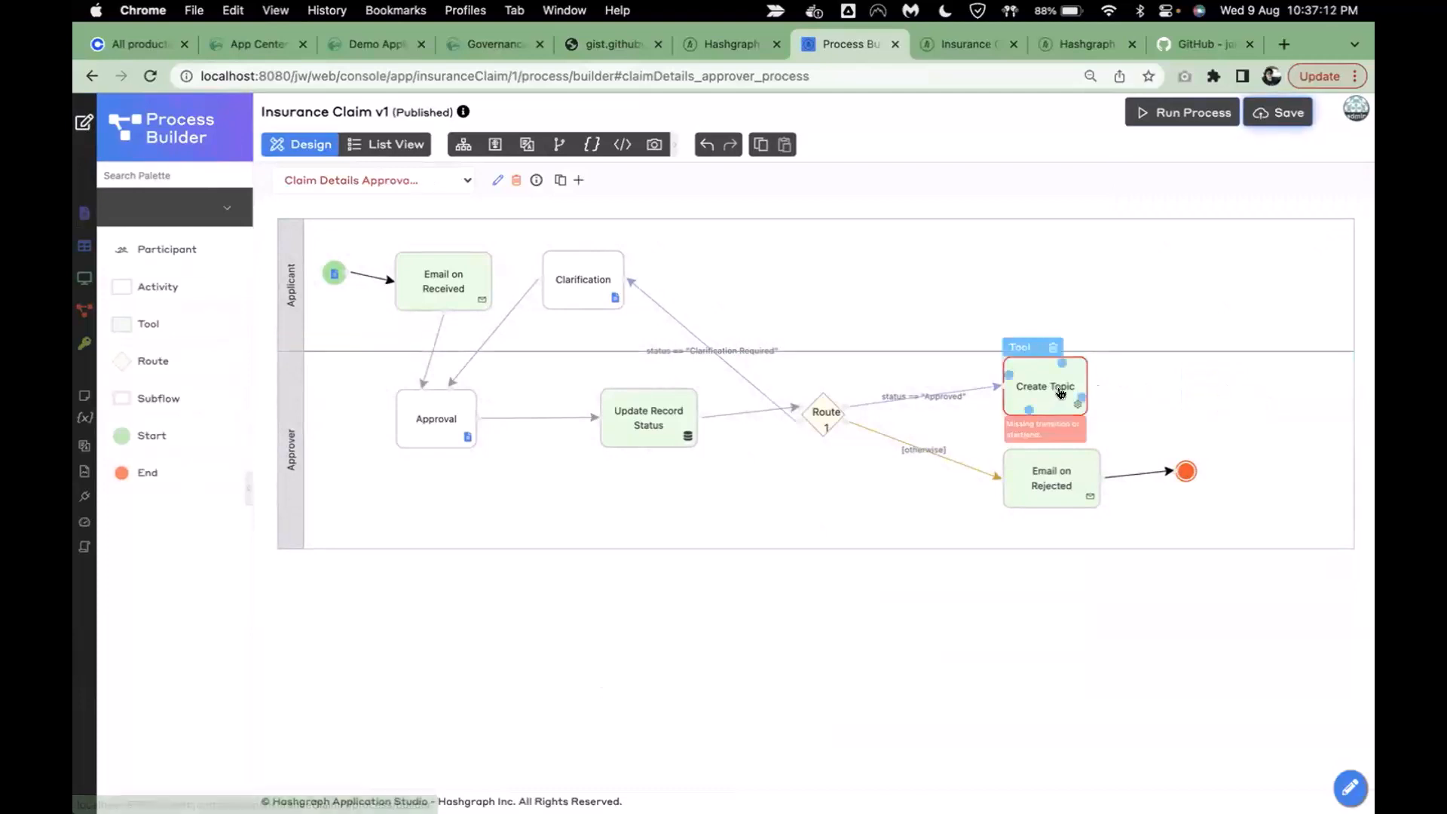
{"action": "left_click_drag", "start_coordinate": [1078, 397], "coordinate": [1268, 400]}
{"action": "left_click", "coordinate": [1145, 365]}
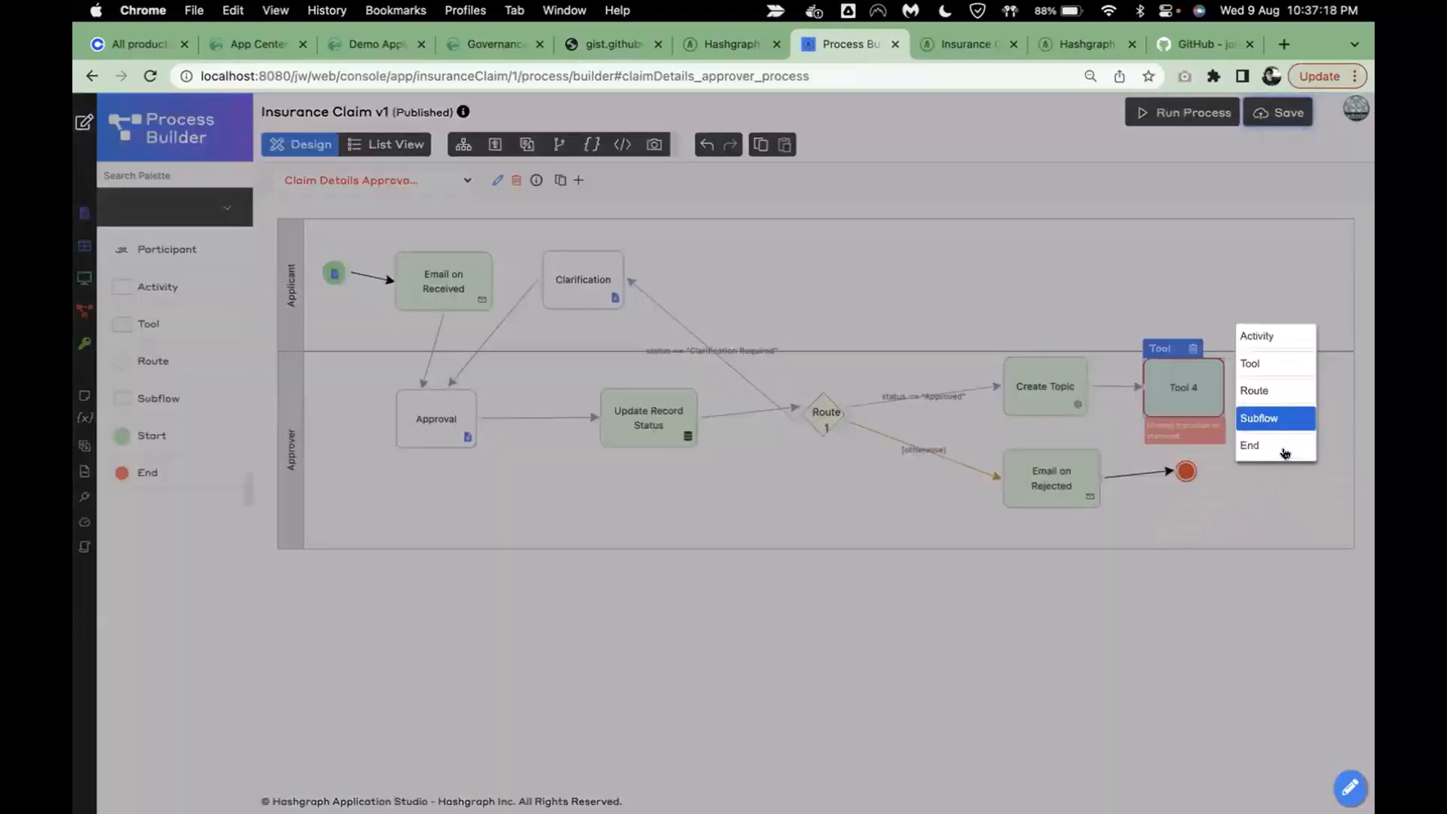
{"action": "left_click", "coordinate": [1285, 450]}
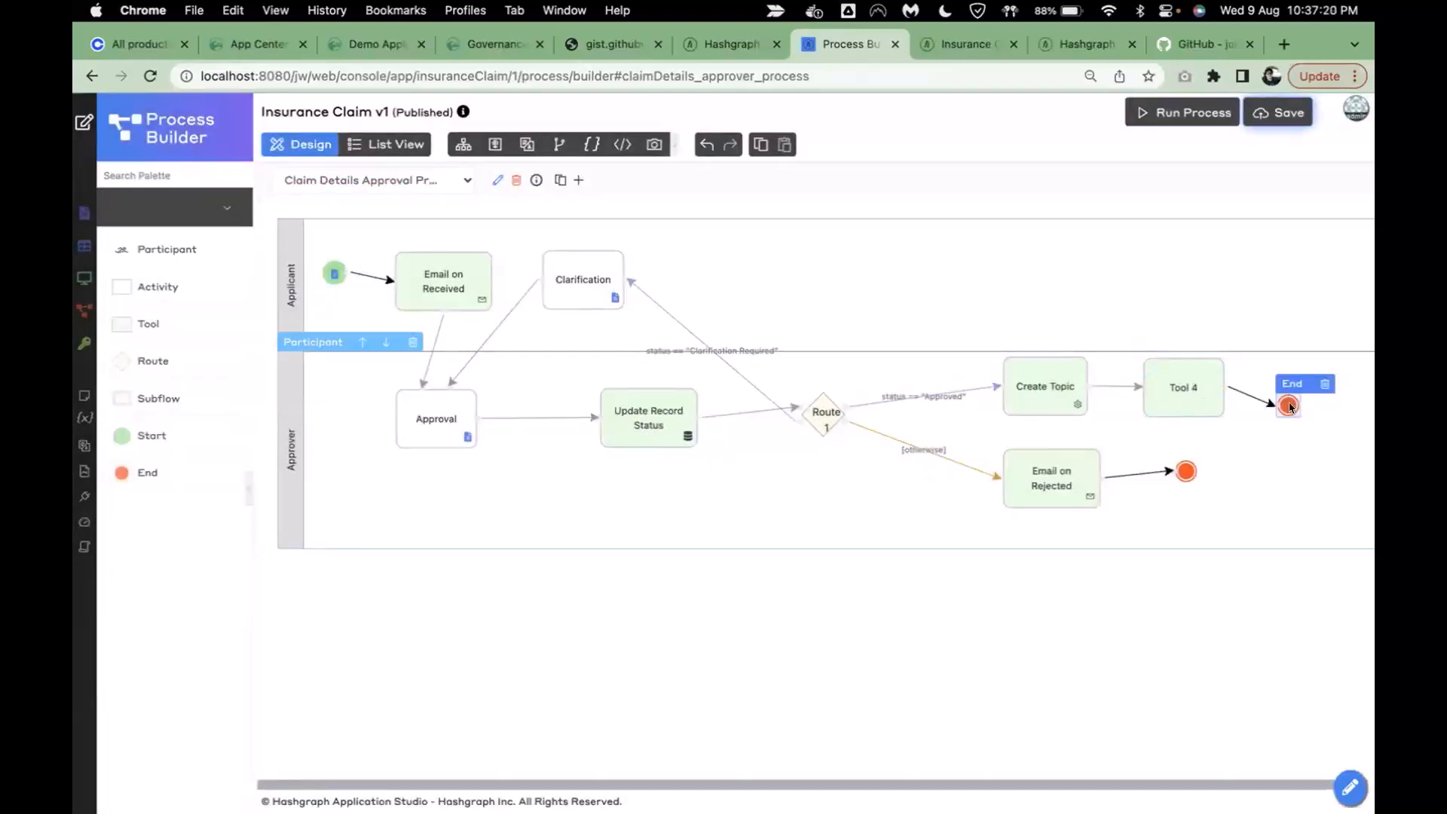
{"action": "left_click_drag", "start_coordinate": [1286, 389], "coordinate": [1299, 390]}
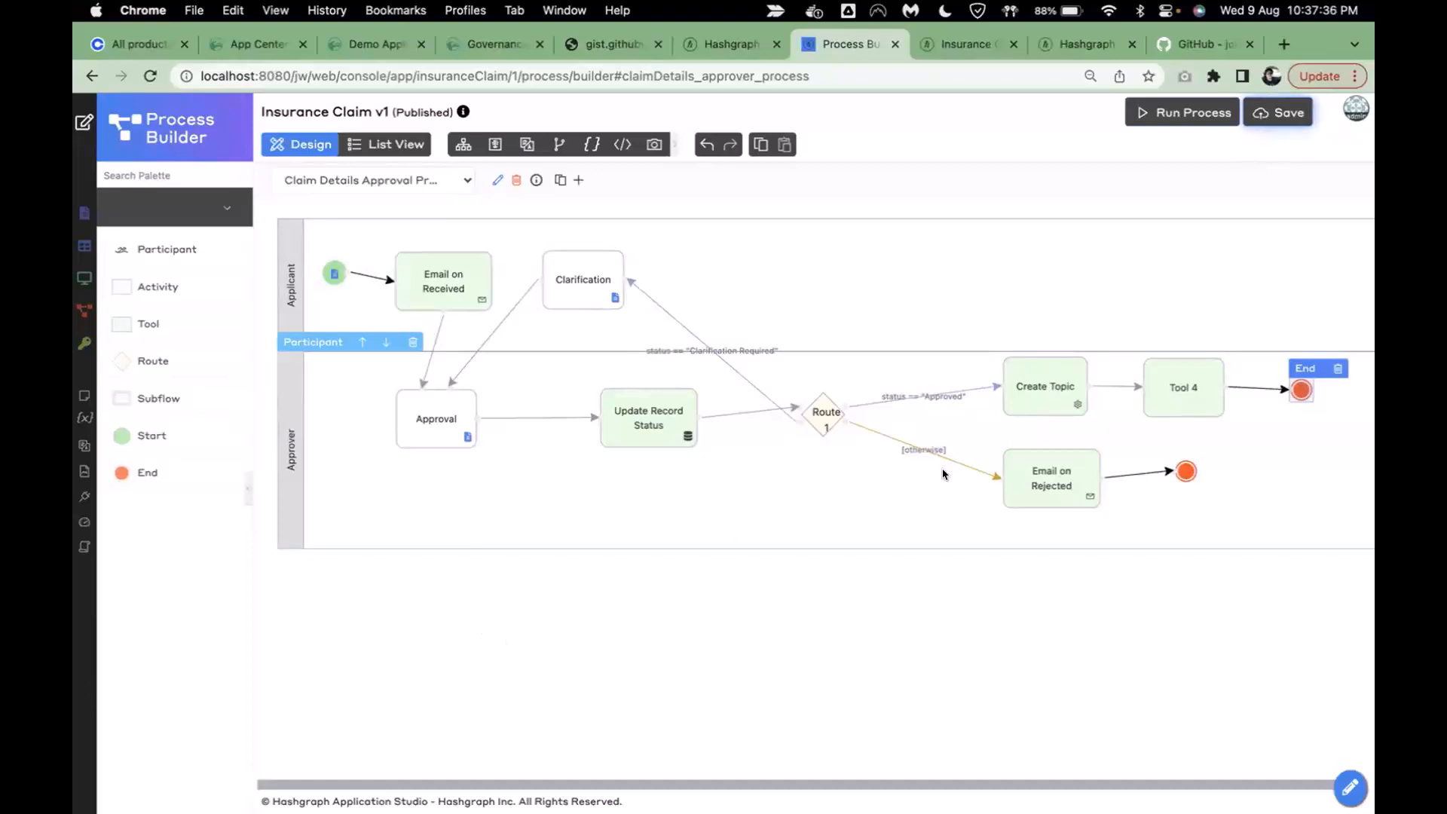
{"action": "left_click", "coordinate": [1188, 389]}
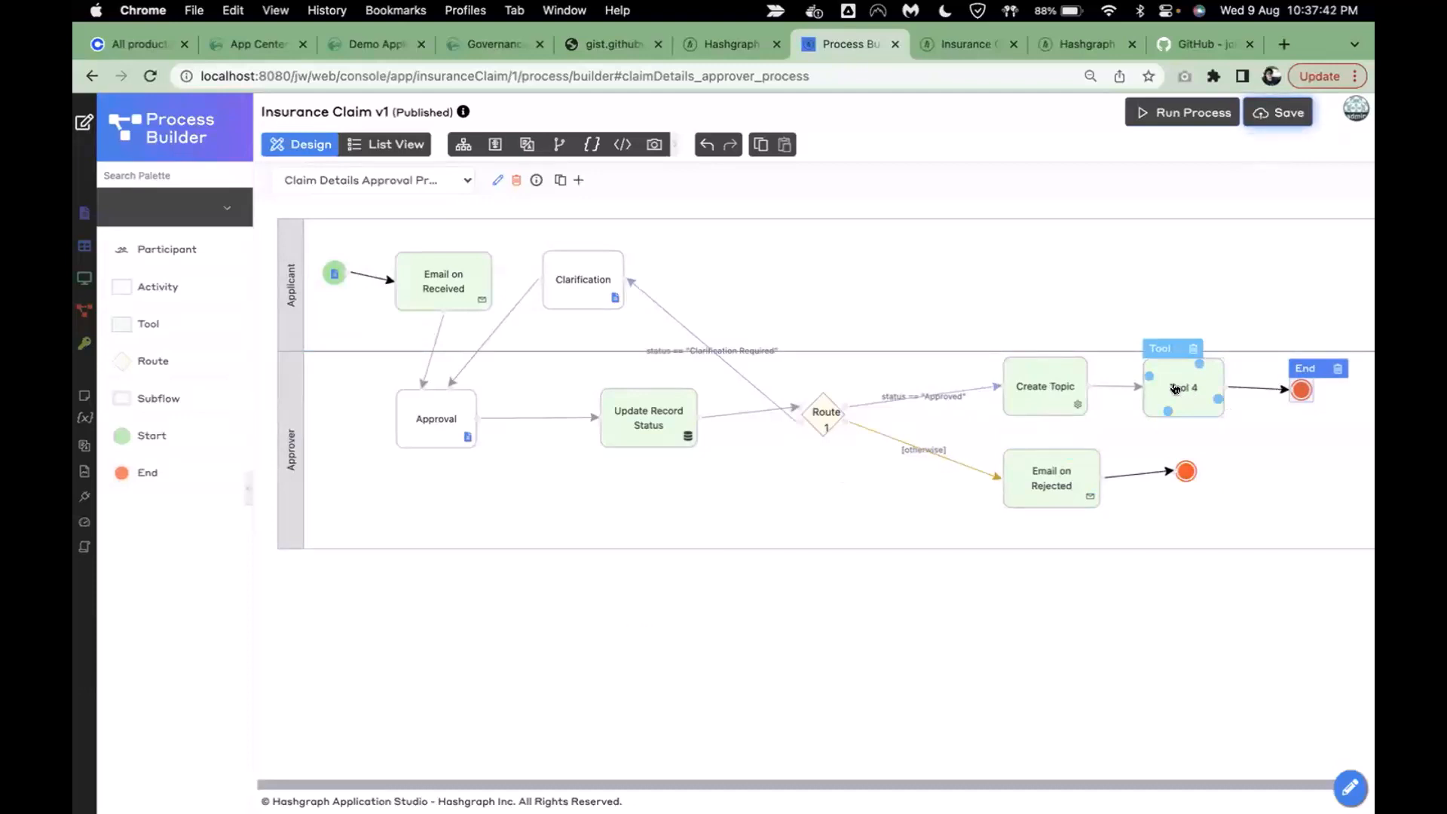
{"action": "double_click", "coordinate": [1175, 388]}
- Rename Tool 4 to 'Submit Message' and accept submit_message as its ID
{"action": "left_click", "coordinate": [937, 218]}
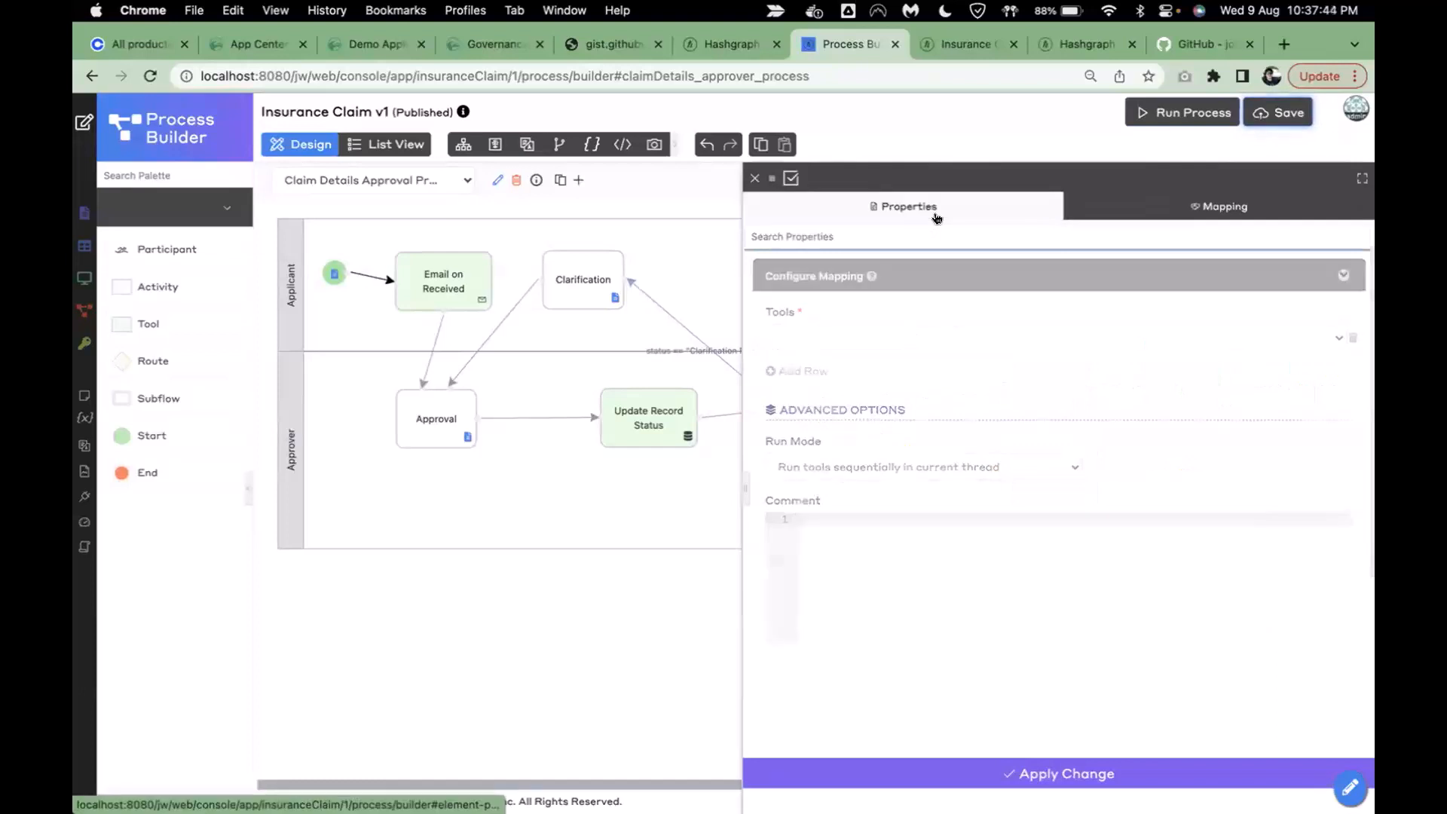
{"action": "left_click", "coordinate": [837, 337]}
{"action": "key", "text": "super+a"}
{"action": "type", "text": "Submit Meesage"}
{"action": "key", "text": "BackSpace"}
{"action": "key", "text": "BackSpace"}
{"action": "type", "text": "sa"}
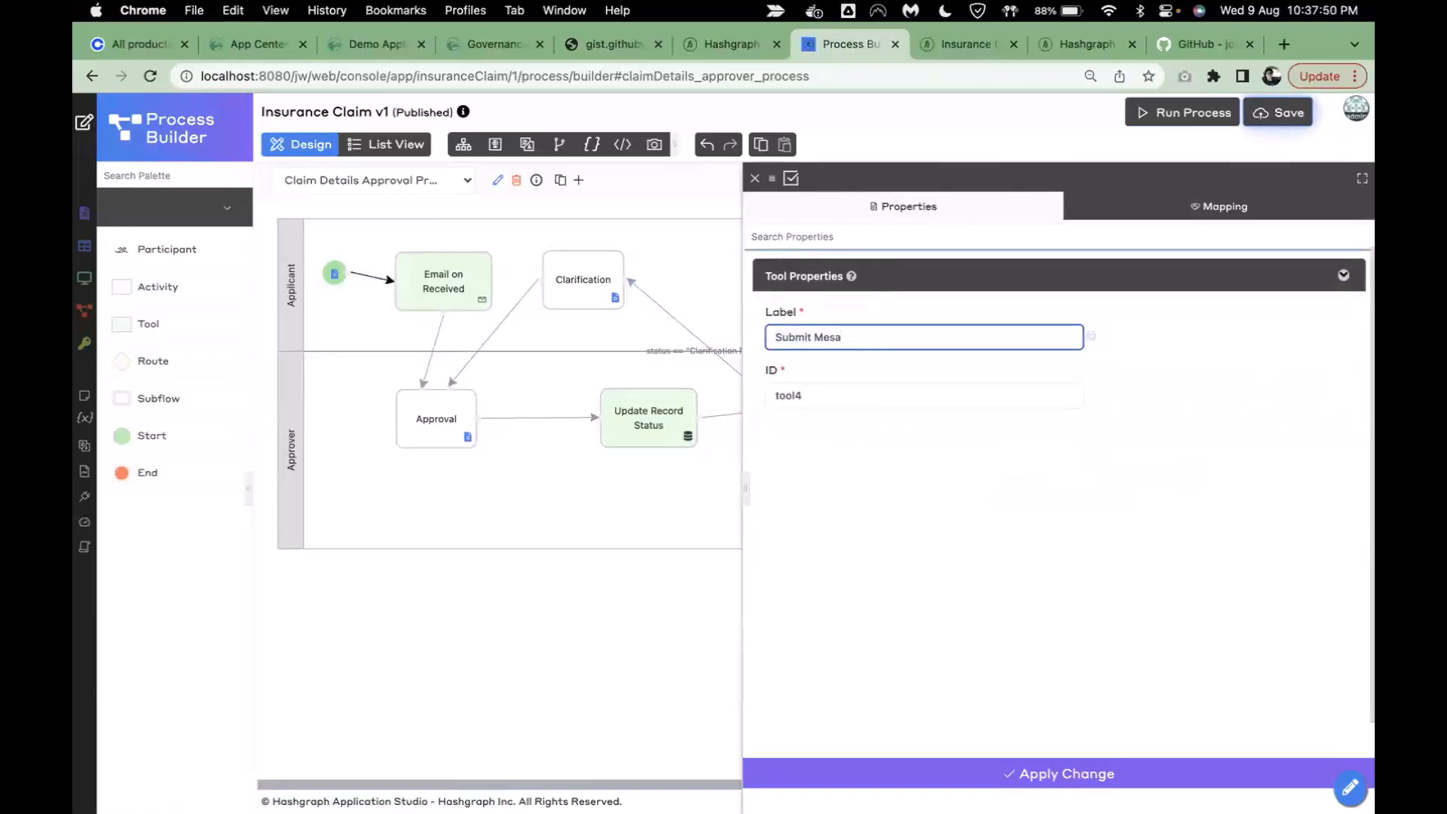
{"action": "type", "text": "gage"}
{"action": "left_click", "coordinate": [1031, 460]}
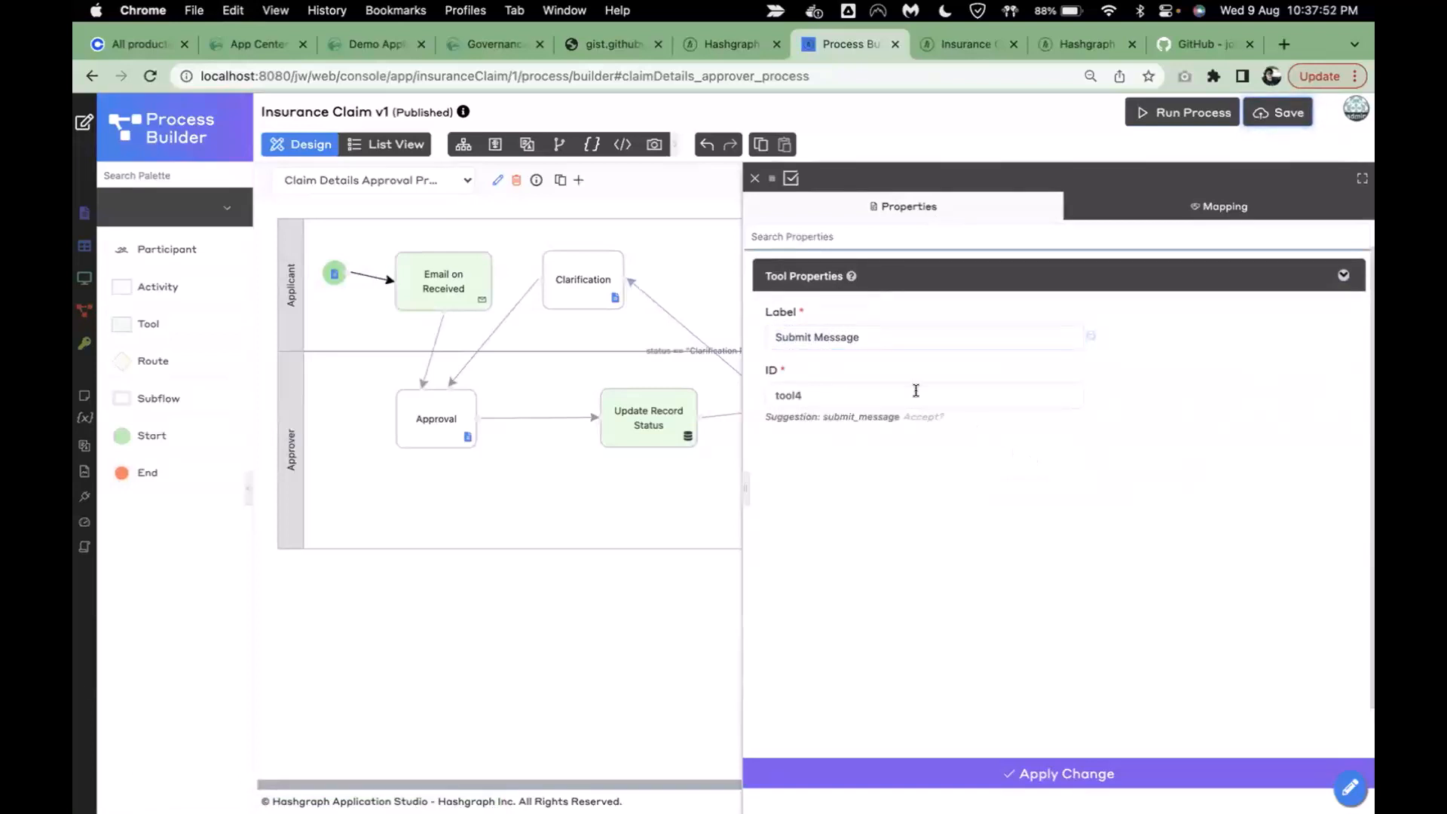
{"action": "left_click", "coordinate": [918, 417]}
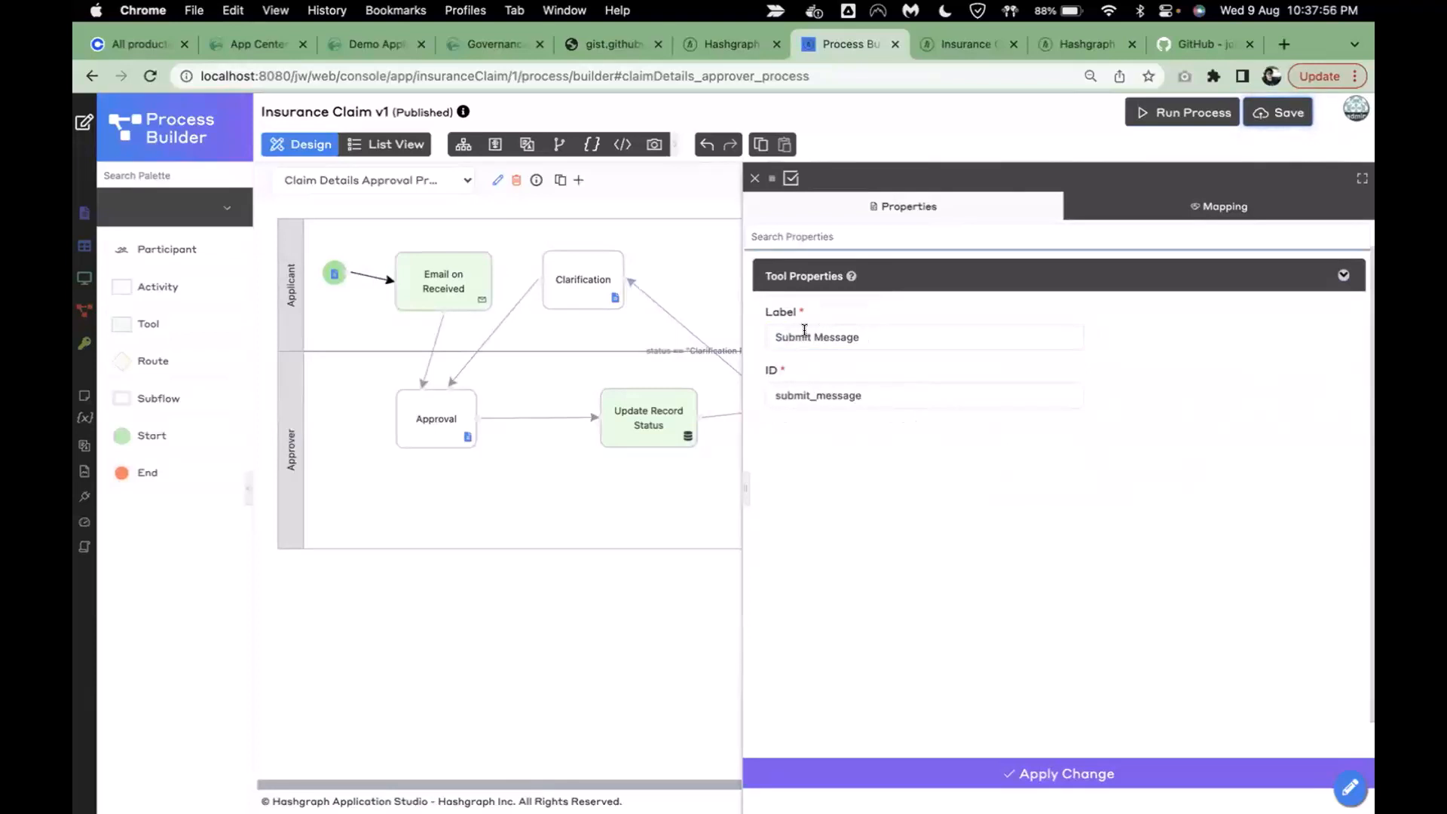
- Add the Hedera Topic Management Tool to the step with the Submit Message operation
{"action": "left_click", "coordinate": [1145, 205]}
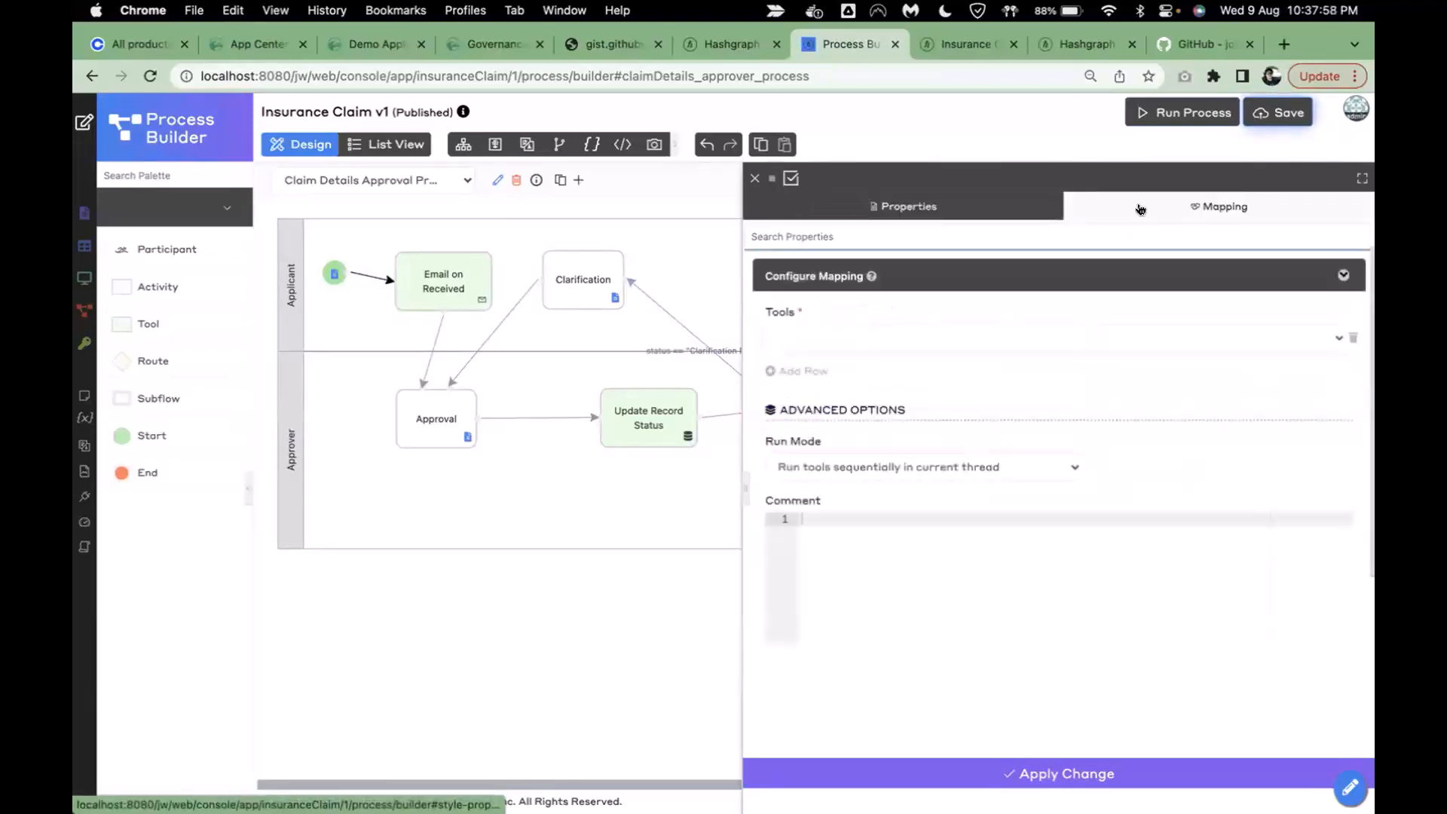
{"action": "left_click", "coordinate": [797, 340]}
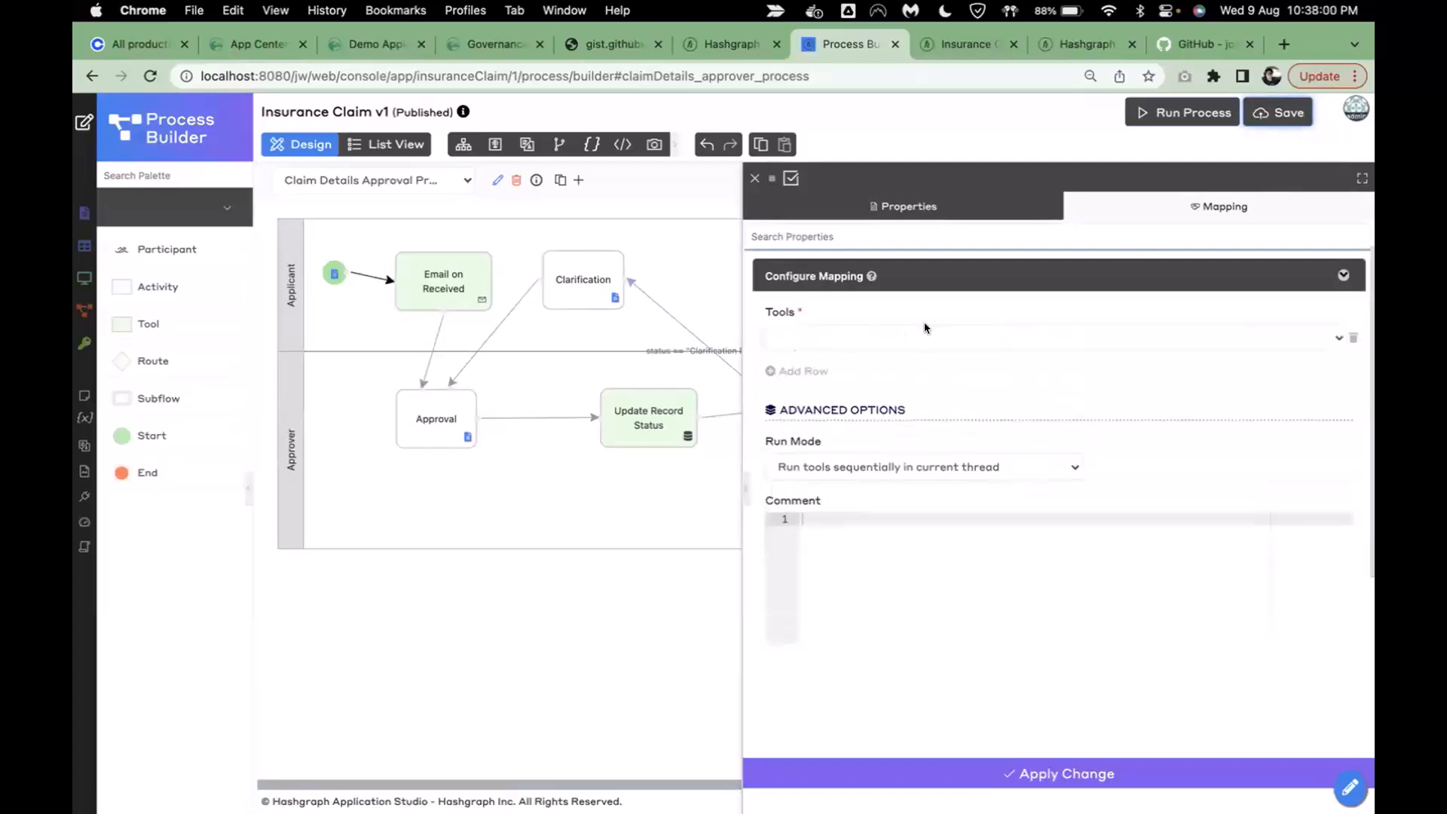
{"action": "left_click", "coordinate": [924, 326]}
{"action": "type", "text": "heder"}
{"action": "key", "text": "Down"}
{"action": "key", "text": "Down"}
{"action": "key", "text": "Down"}
{"action": "key", "text": "Down"}
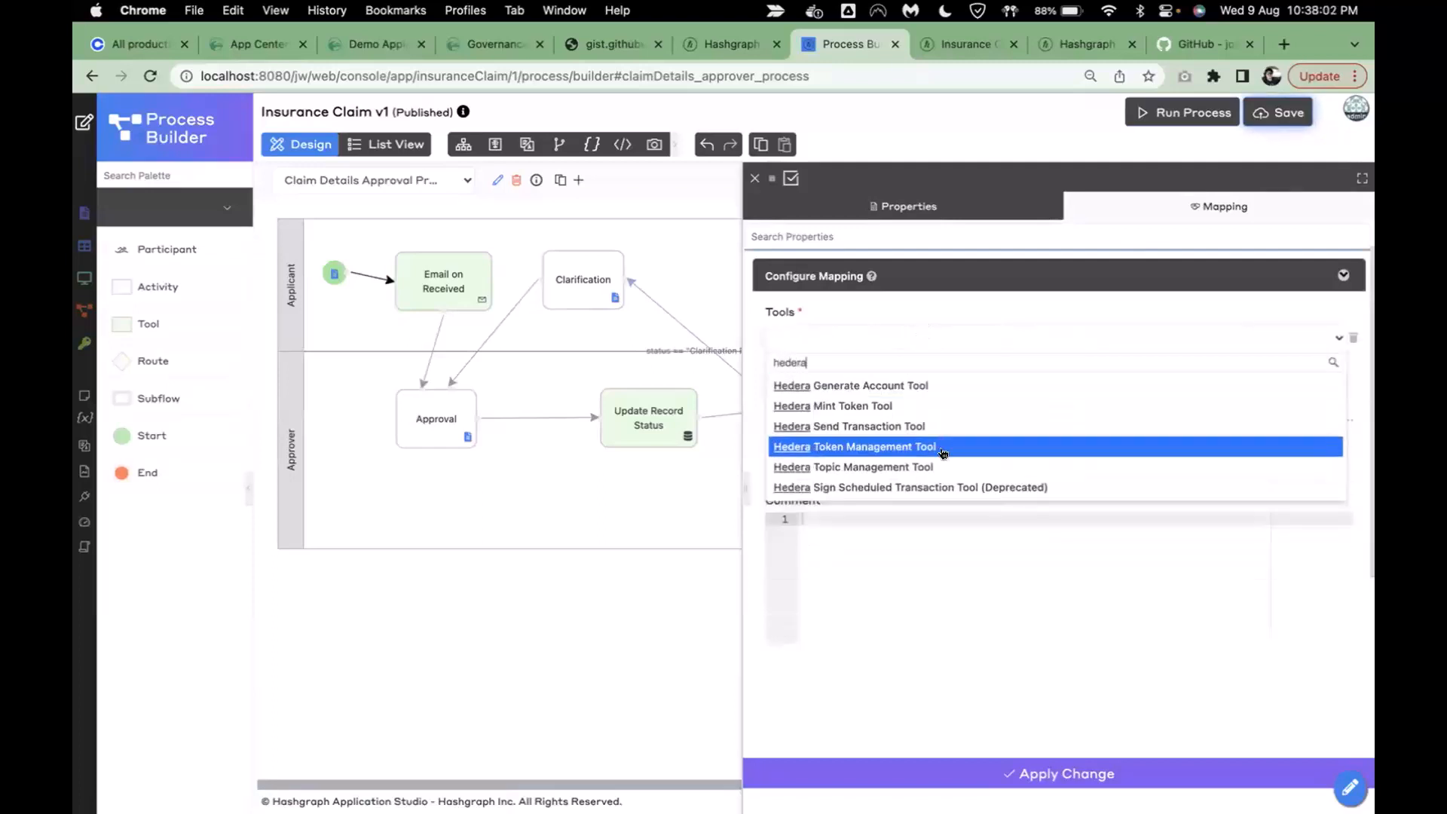
{"action": "key", "text": "Return"}
{"action": "scroll", "coordinate": [932, 459], "scroll_direction": "down", "scroll_amount": 3}
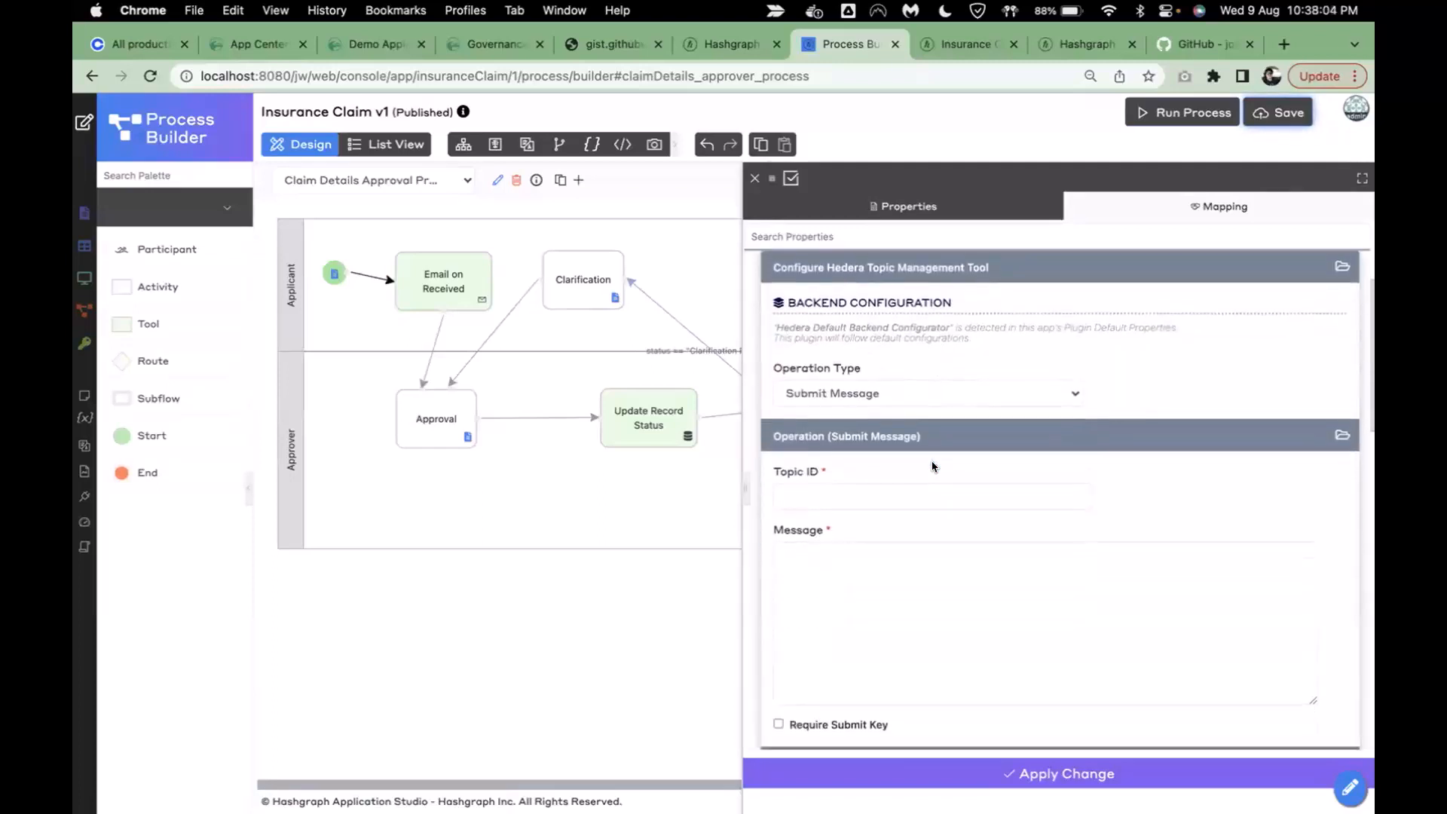
{"action": "left_click", "coordinate": [832, 392]}
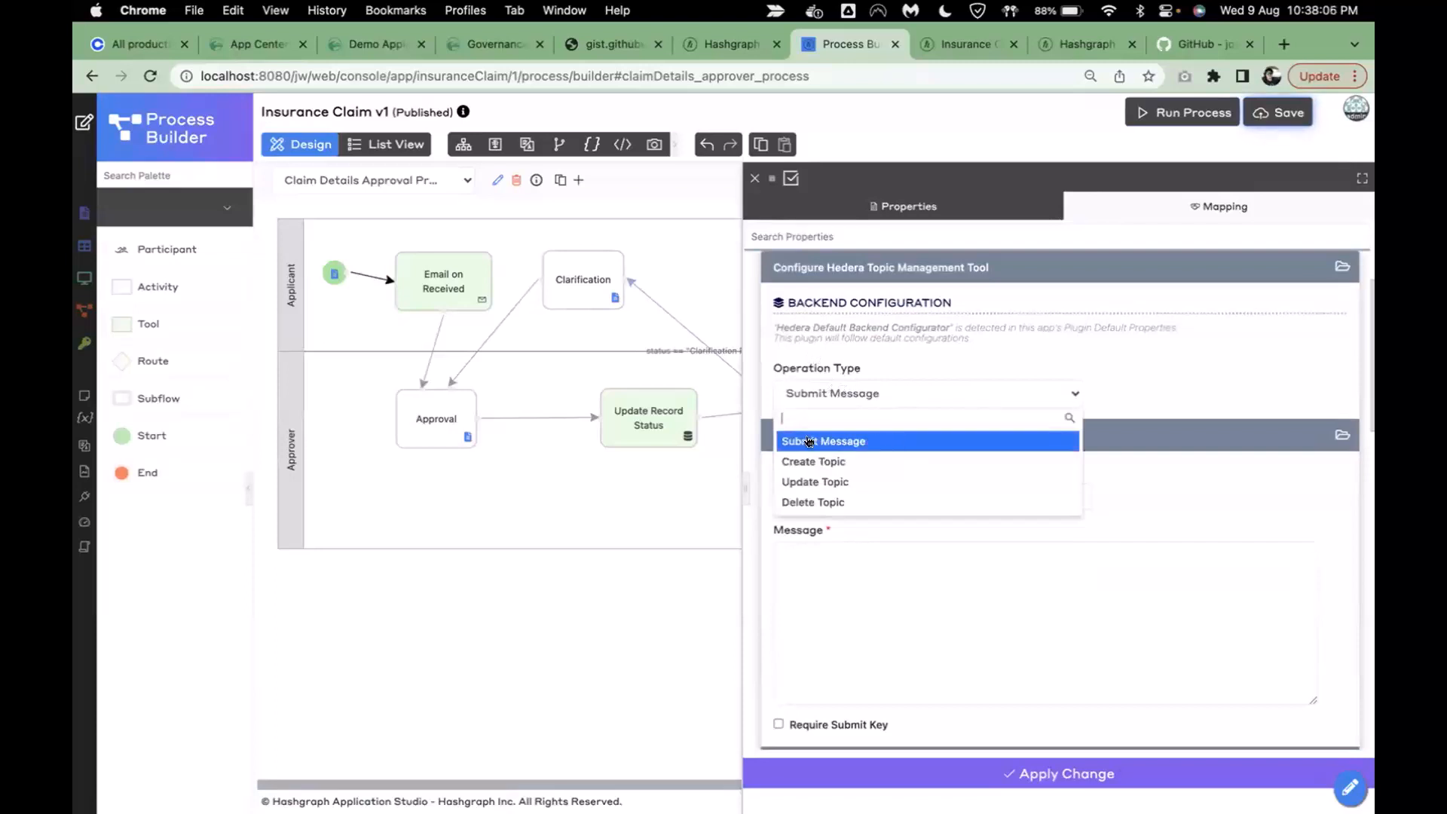
{"action": "left_click", "coordinate": [970, 389]}
{"action": "scroll", "coordinate": [861, 428], "scroll_direction": "down", "scroll_amount": 2}
{"action": "left_click", "coordinate": [923, 401]}
{"action": "left_click", "coordinate": [938, 547]}
{"action": "scroll", "coordinate": [938, 547], "scroll_direction": "down", "scroll_amount": 1}
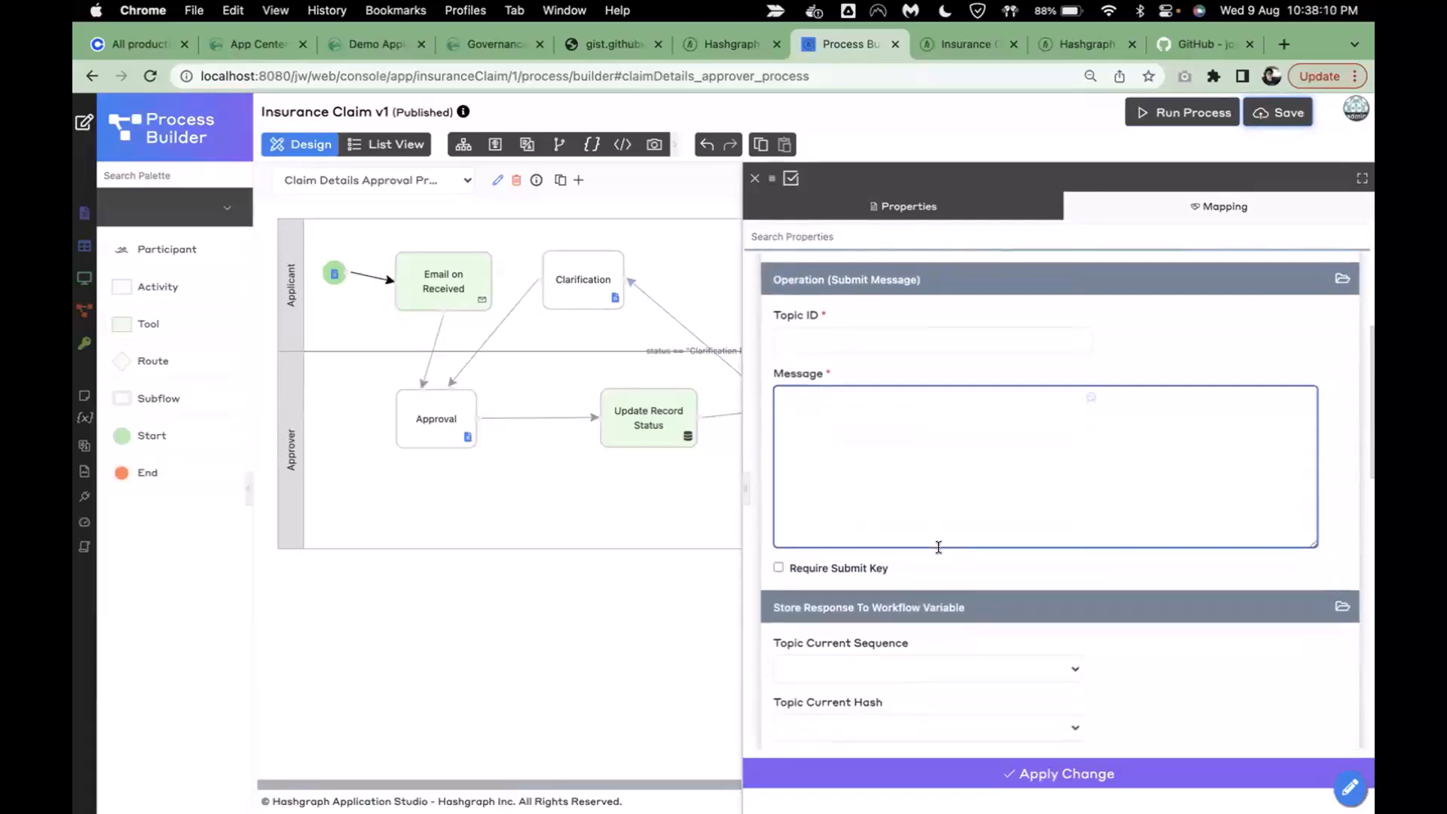
- Set the Submit Message Topic ID to the workflow variable #variable.topicId#
{"action": "left_click", "coordinate": [914, 331]}
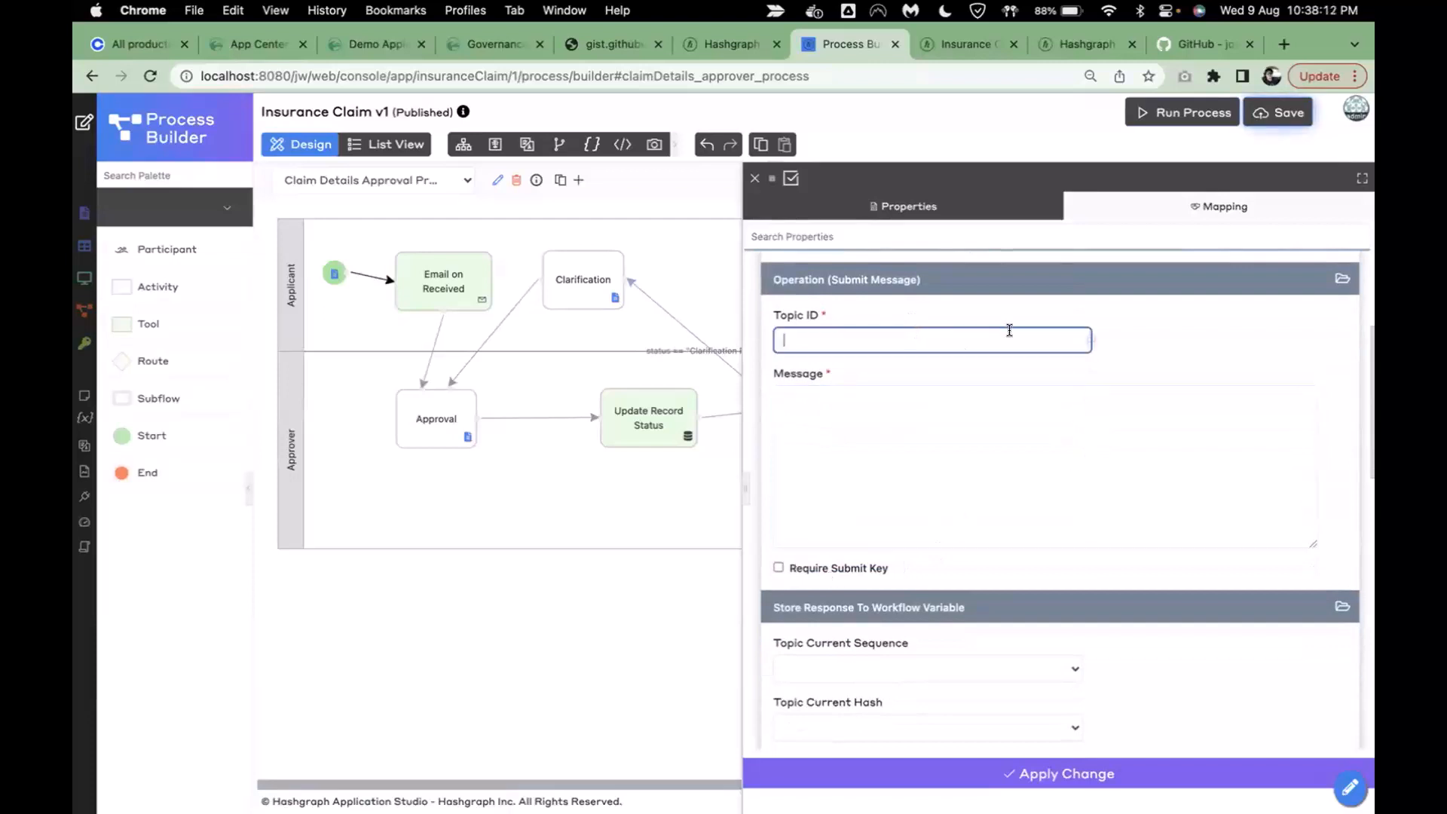
{"action": "left_click", "coordinate": [1091, 341]}
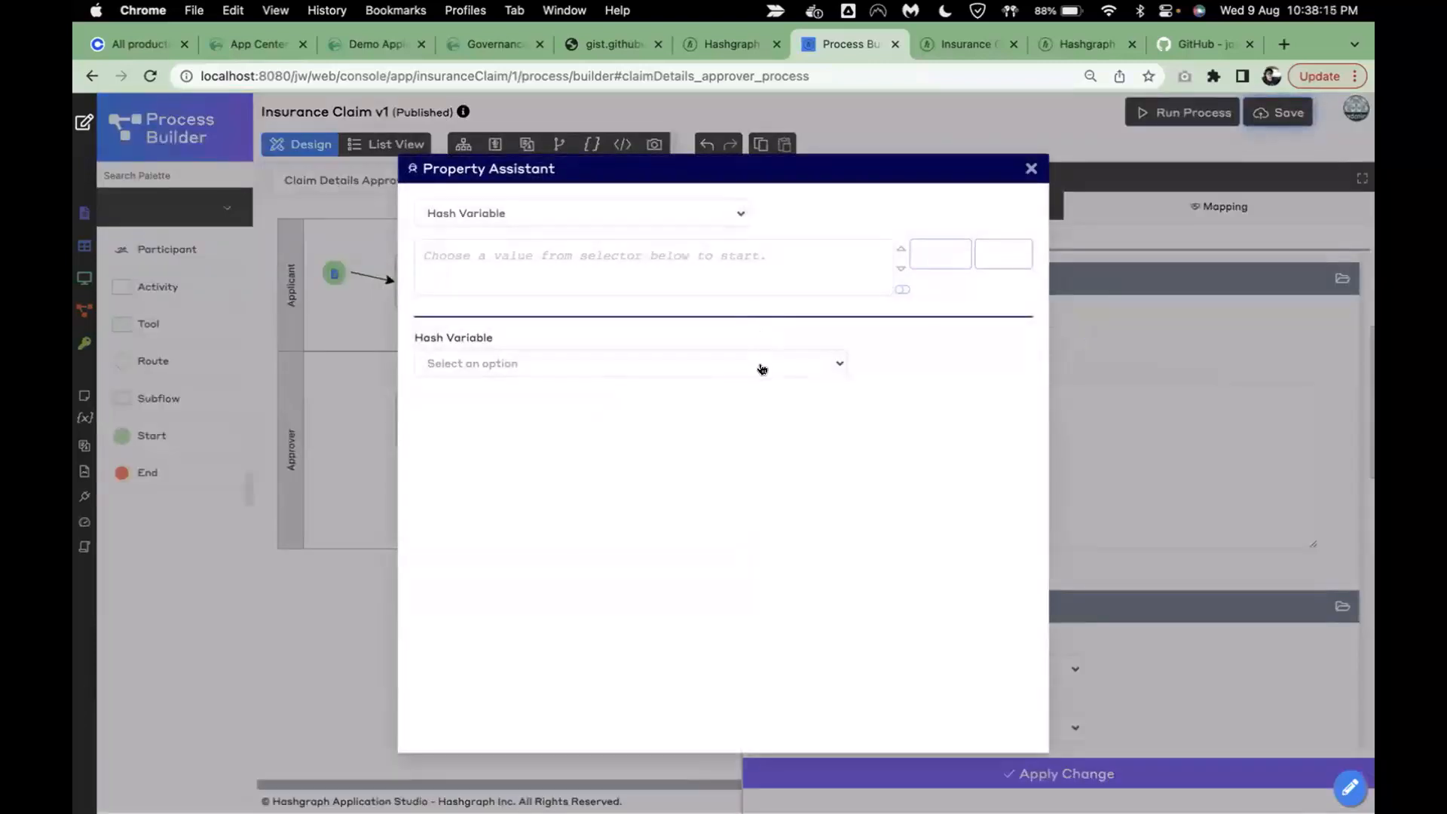
{"action": "left_click", "coordinate": [762, 364]}
{"action": "type", "text": "variable"}
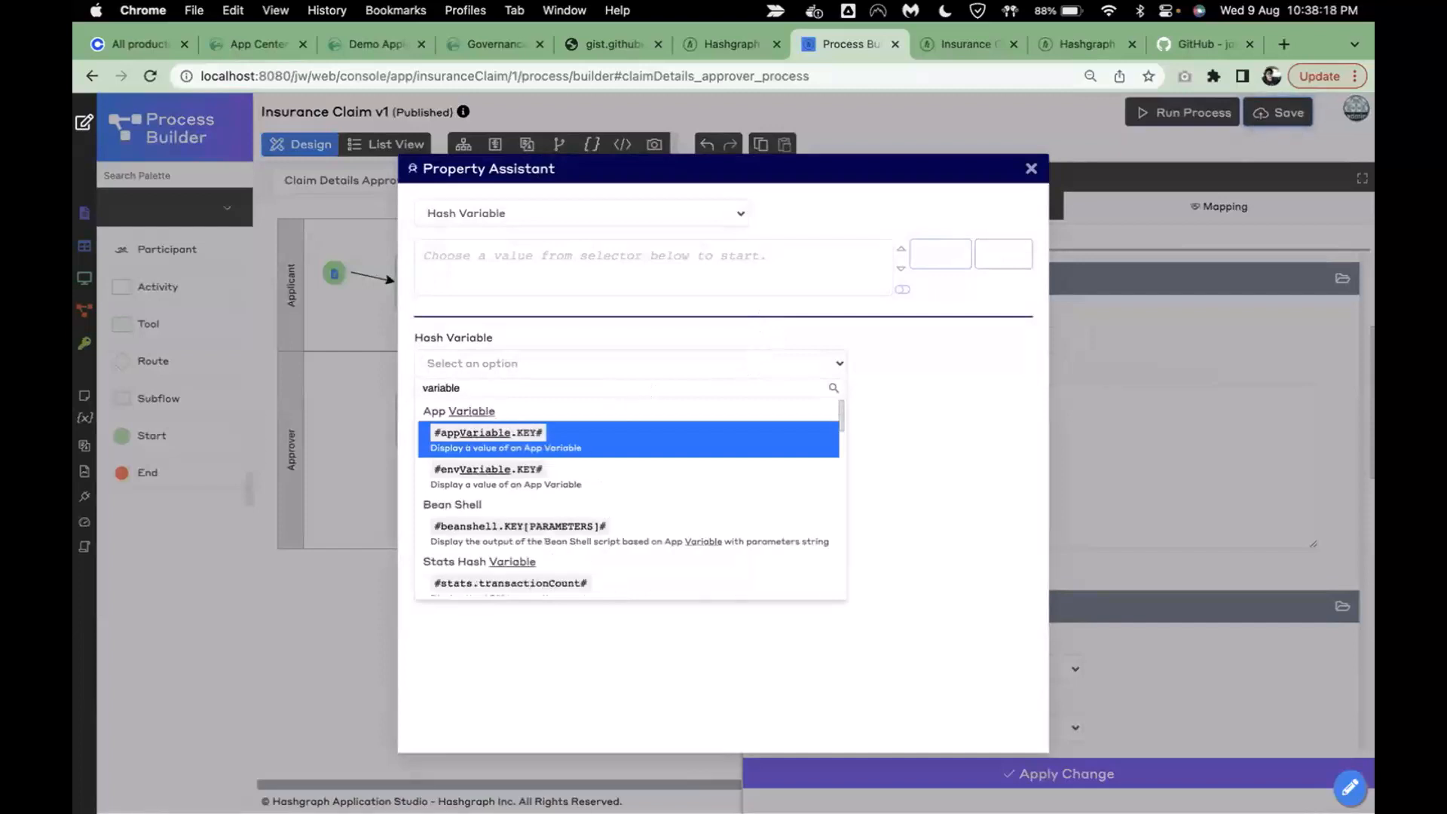
{"action": "type", "text": "."}
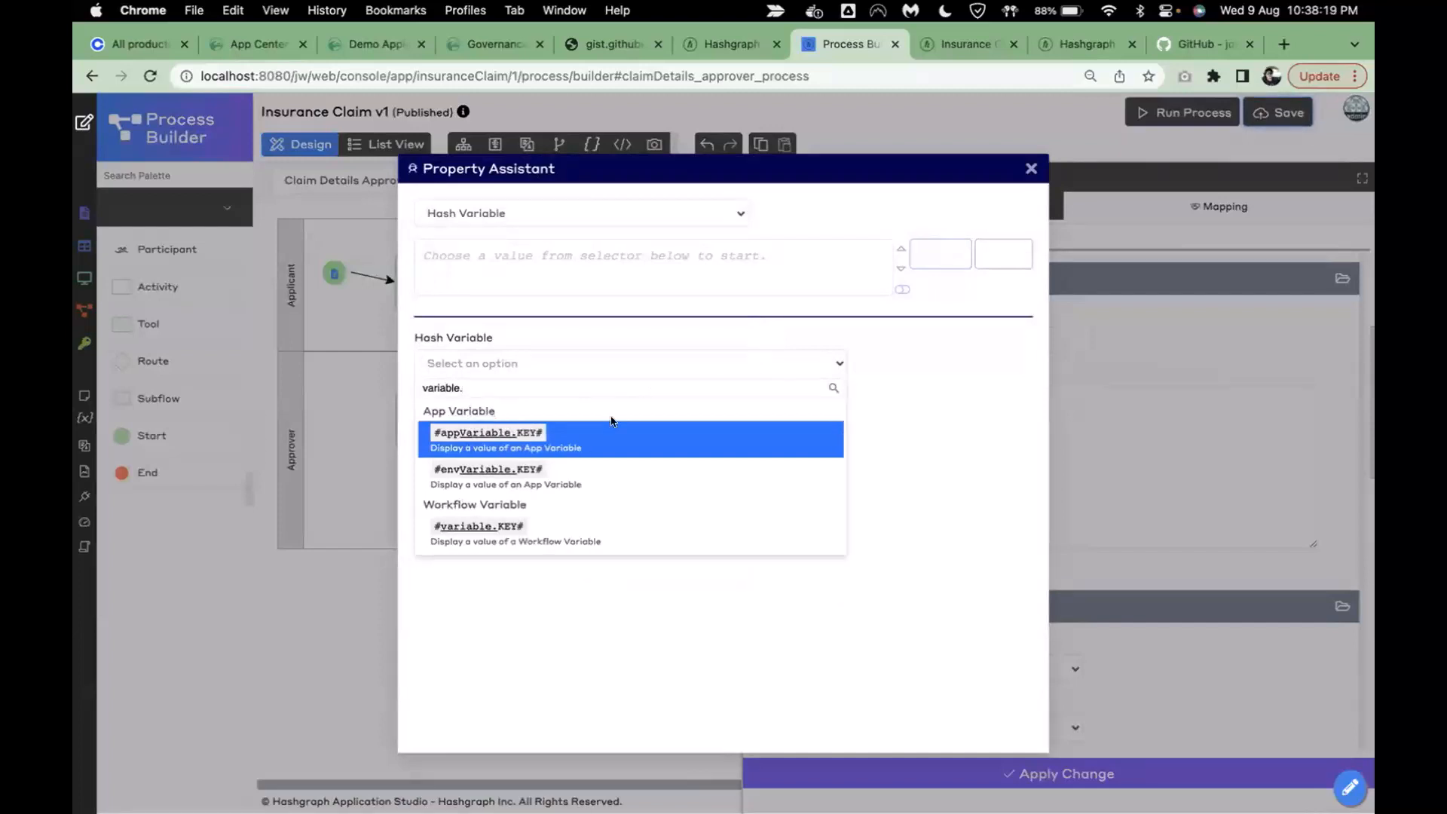
{"action": "left_click", "coordinate": [609, 527]}
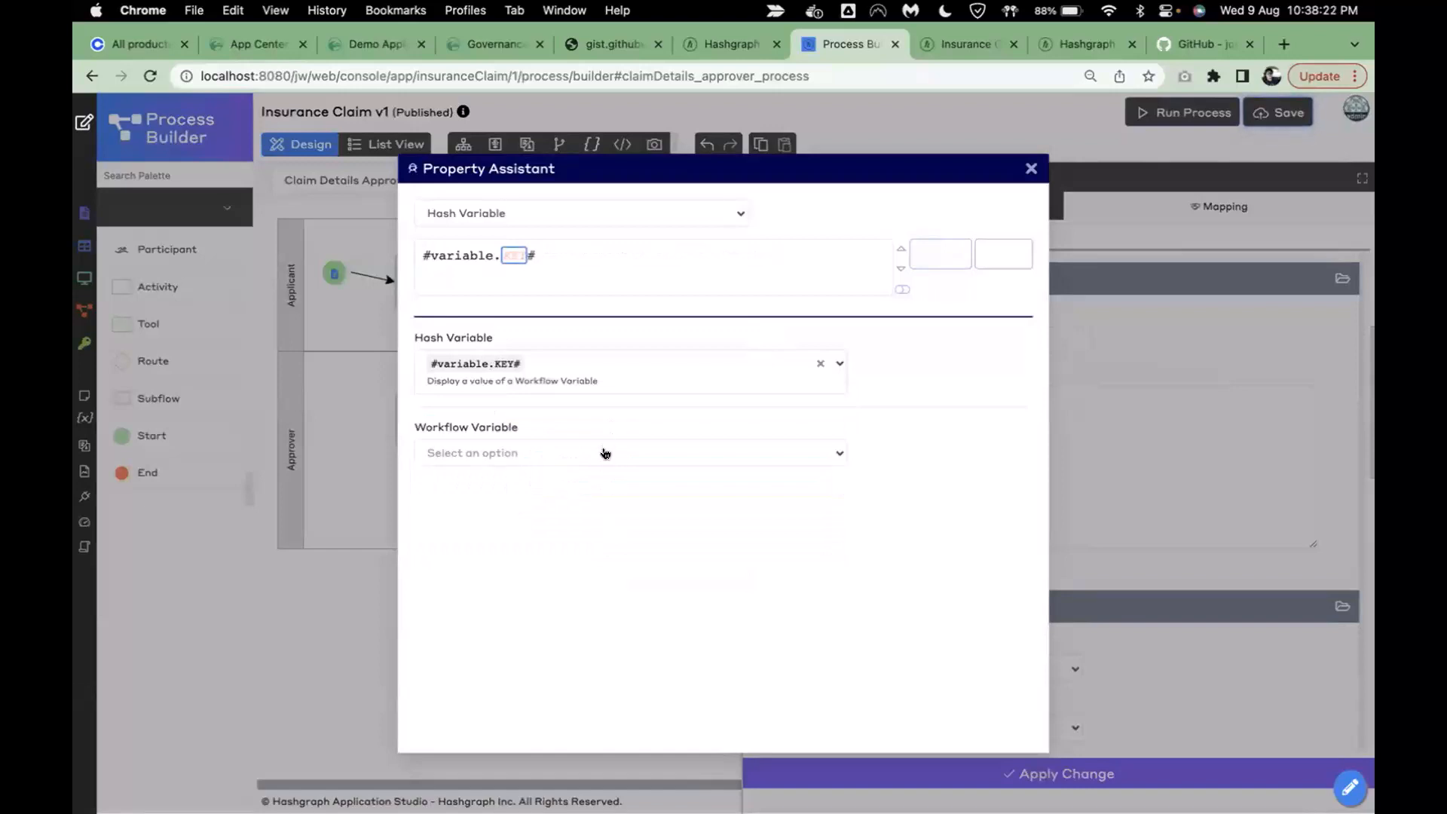
{"action": "left_click", "coordinate": [601, 455]}
{"action": "left_click", "coordinate": [575, 539]}
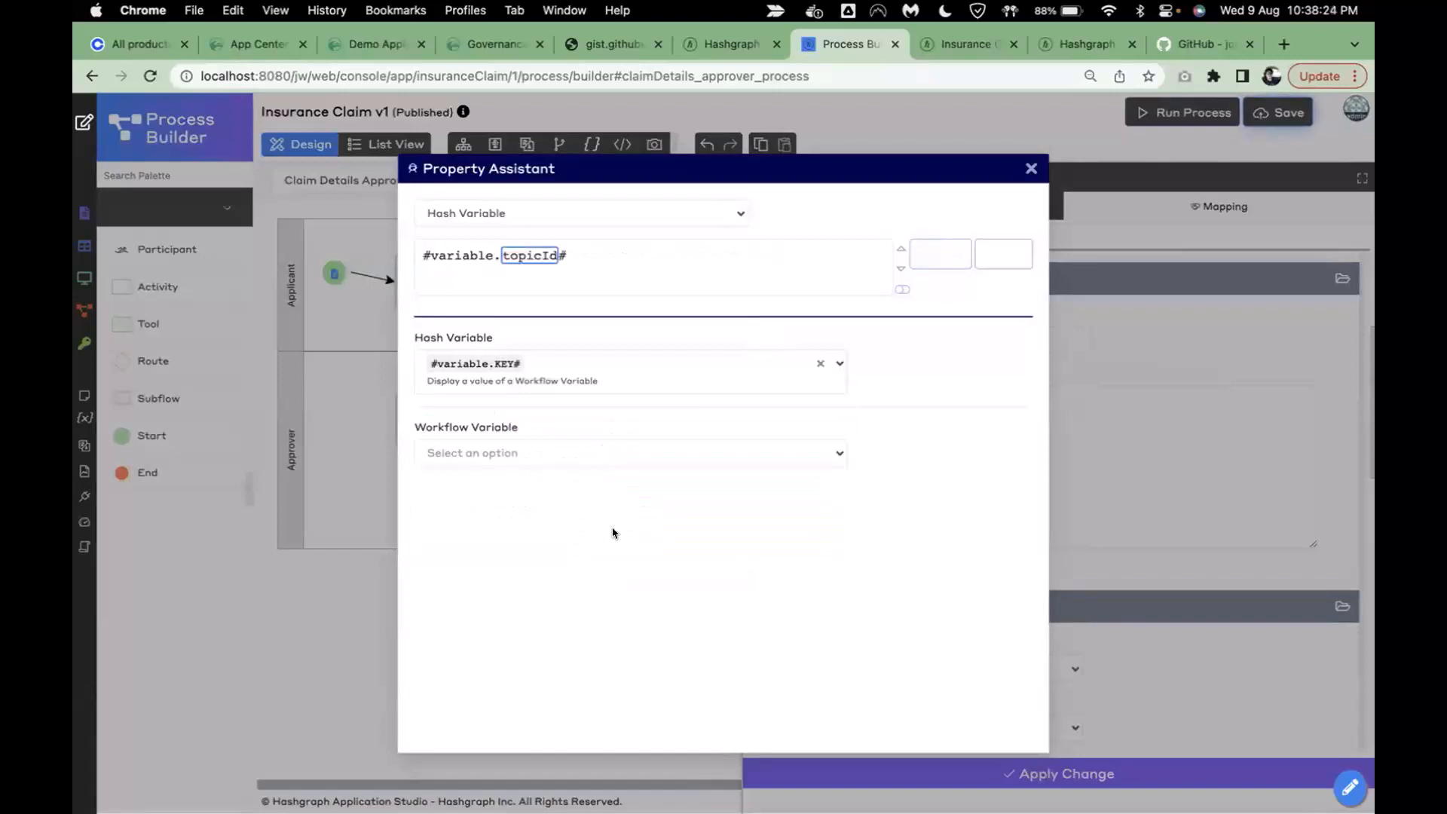
{"action": "left_click", "coordinate": [938, 253]}
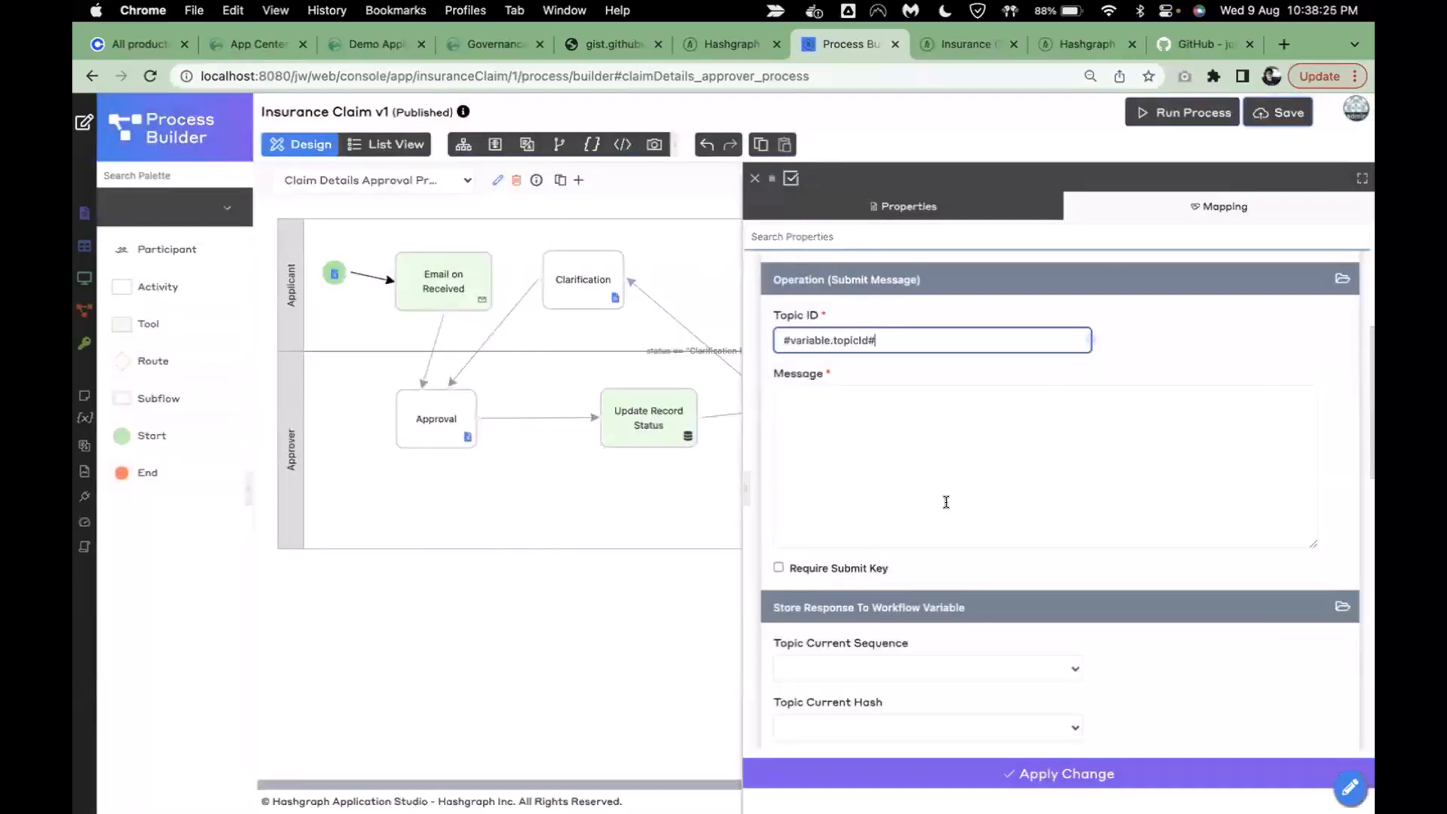
{"action": "key", "text": "super+a"}
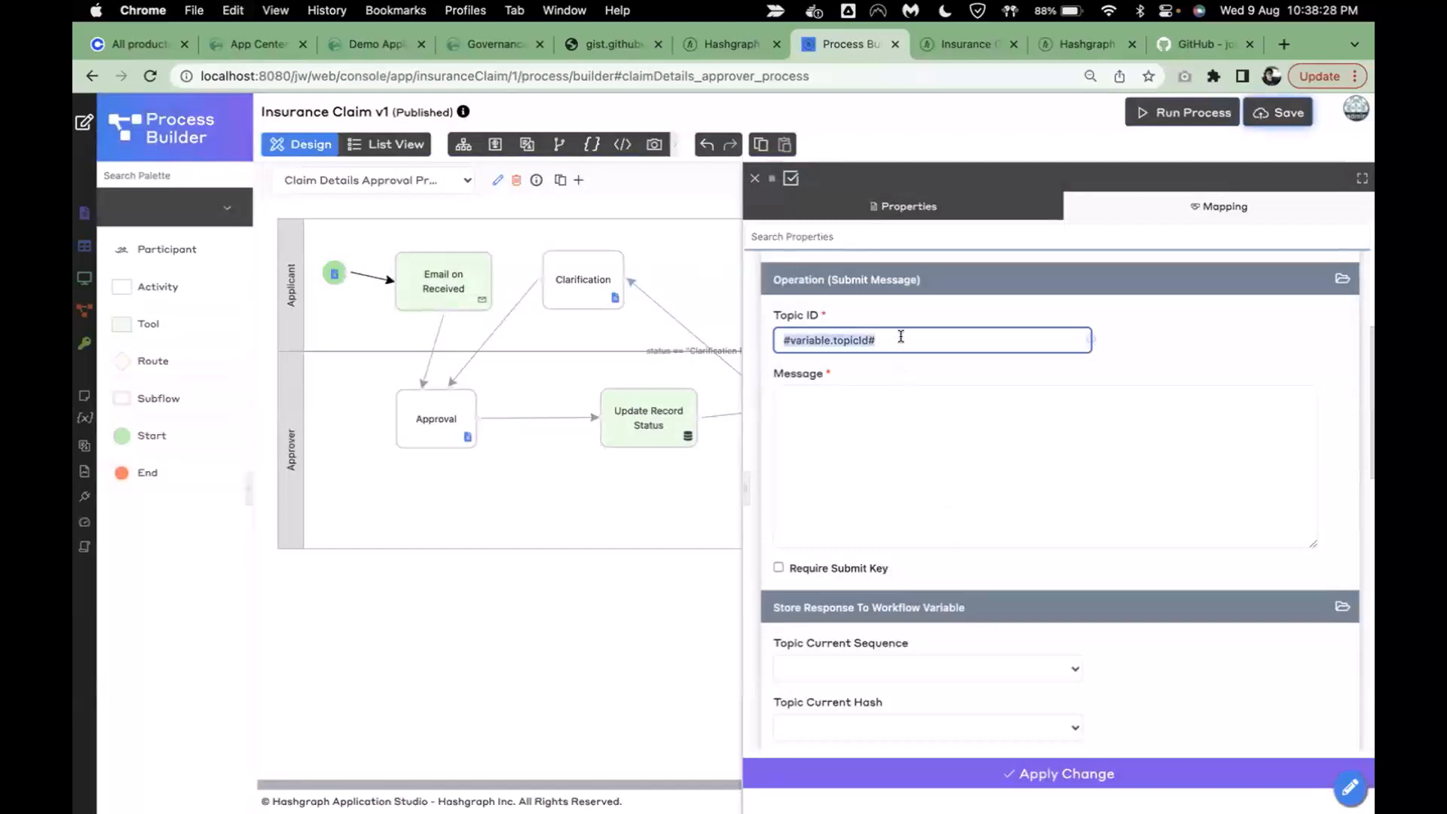
{"action": "left_click", "coordinate": [904, 337]}
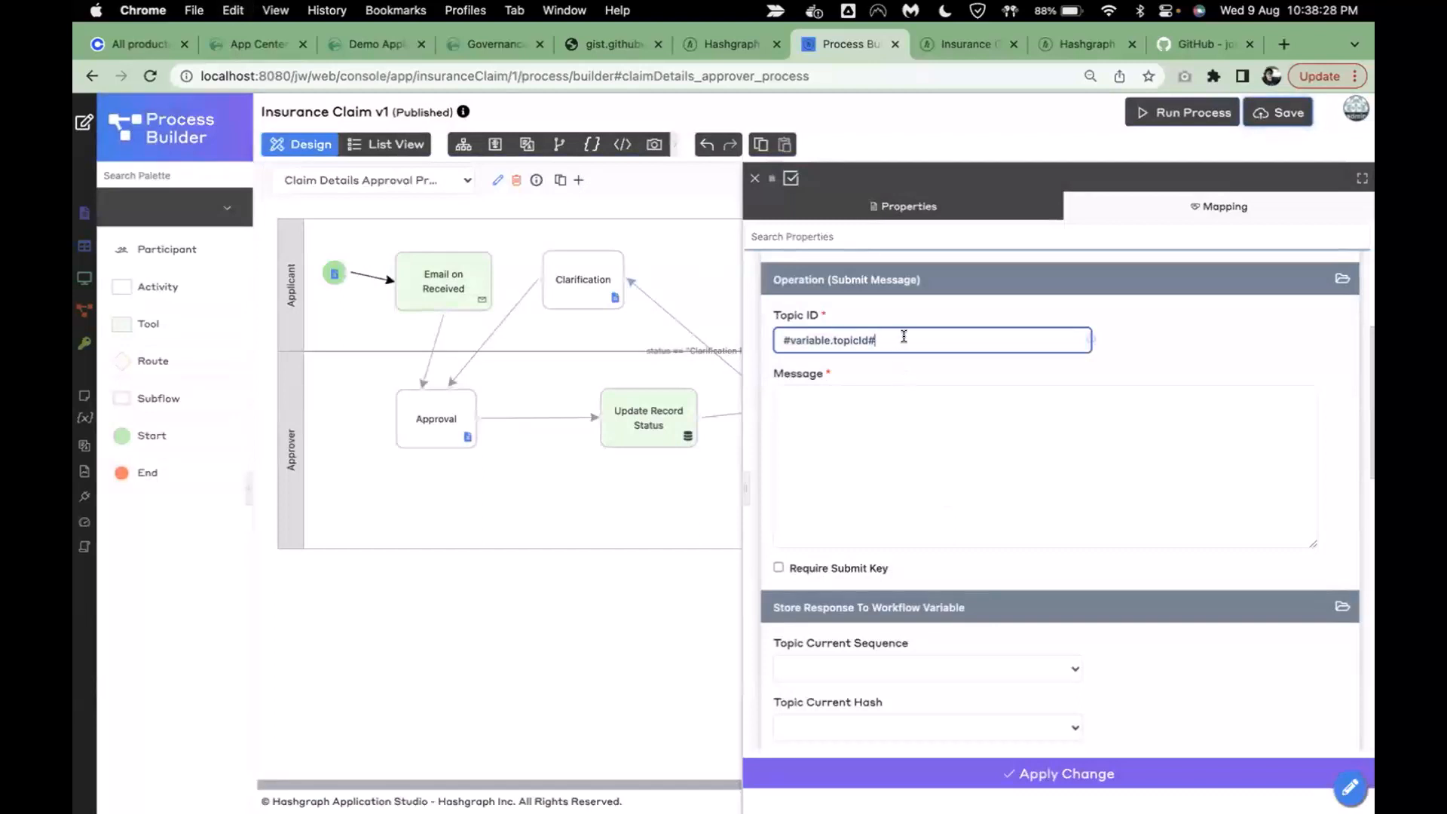
- Tick Require Submit Key and set the submit key to #variable.submitKey#
{"action": "left_click", "coordinate": [831, 569]}
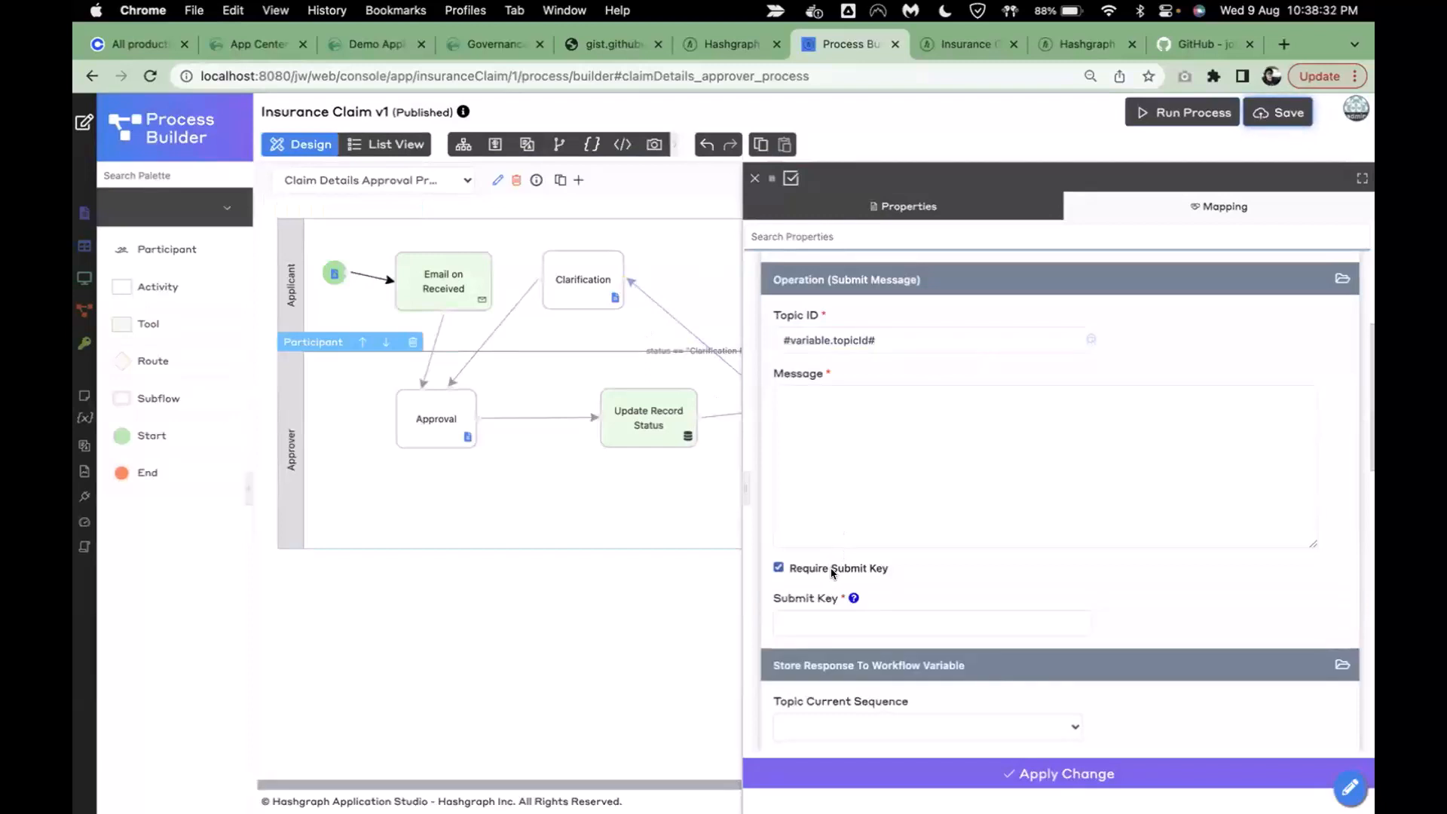
{"action": "scroll", "coordinate": [945, 589], "scroll_direction": "down", "scroll_amount": 1}
{"action": "left_click", "coordinate": [926, 586]}
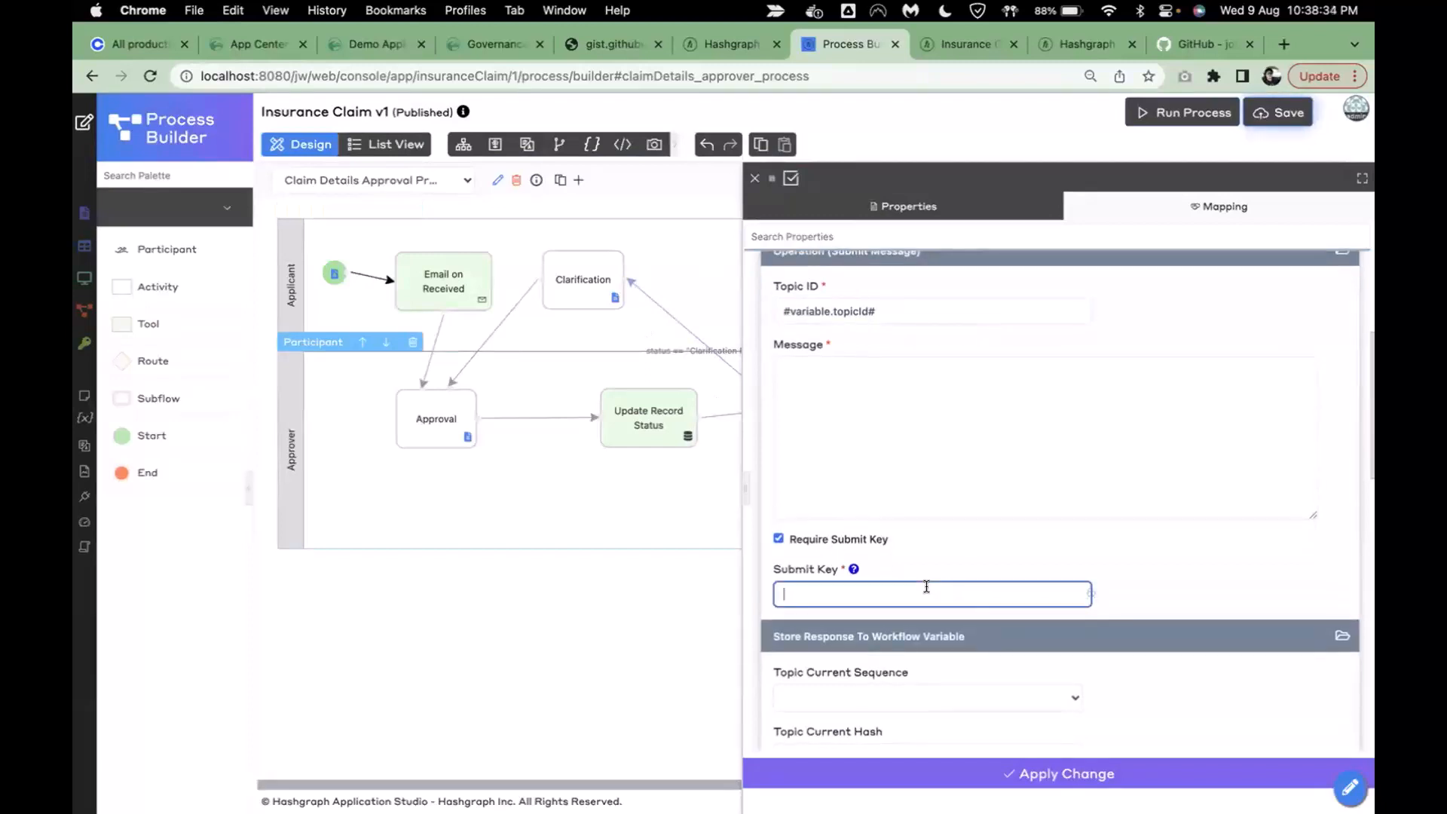
{"action": "left_click", "coordinate": [1089, 592]}
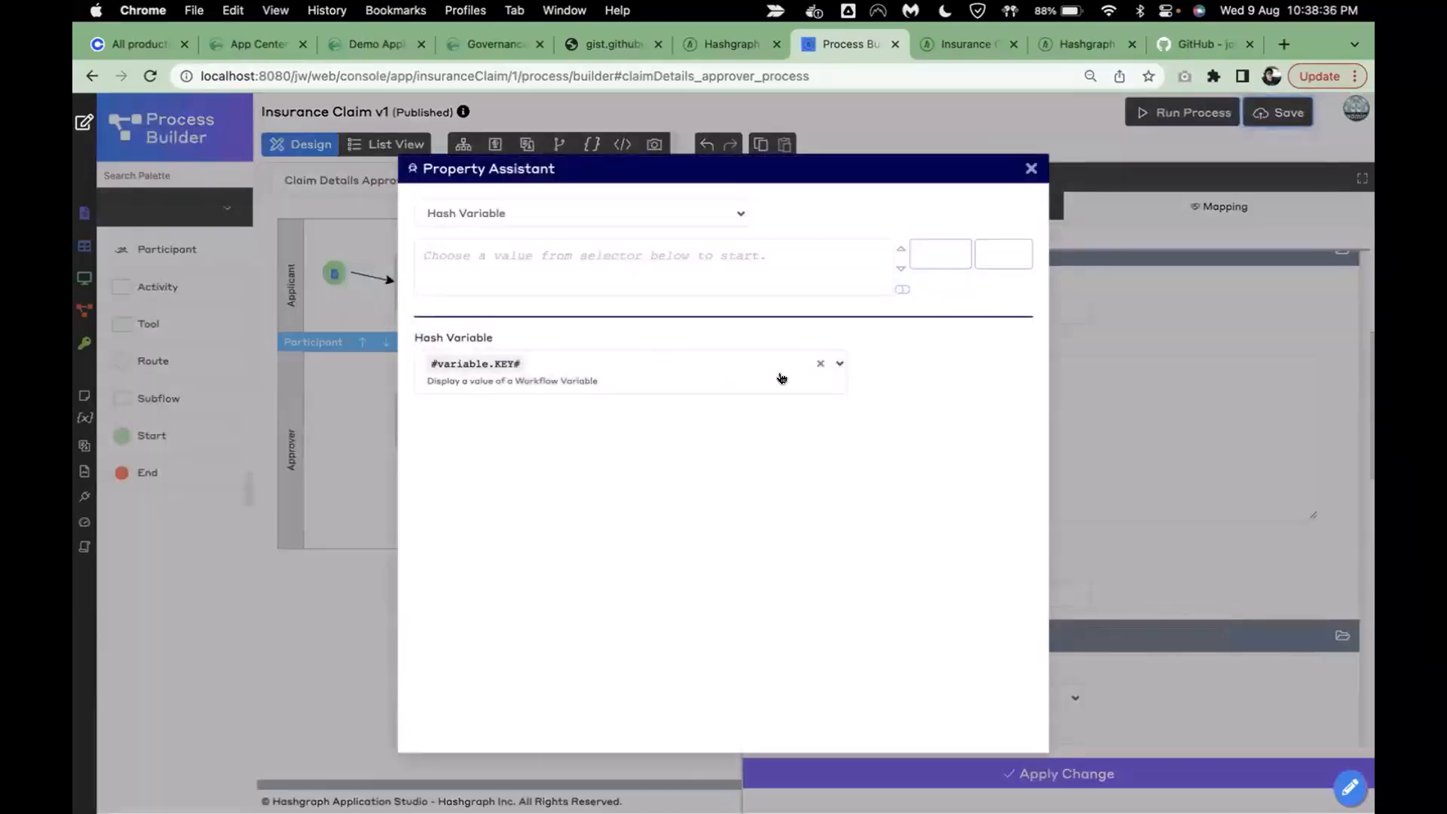
{"action": "left_click", "coordinate": [814, 367]}
{"action": "type", "text": "variable."}
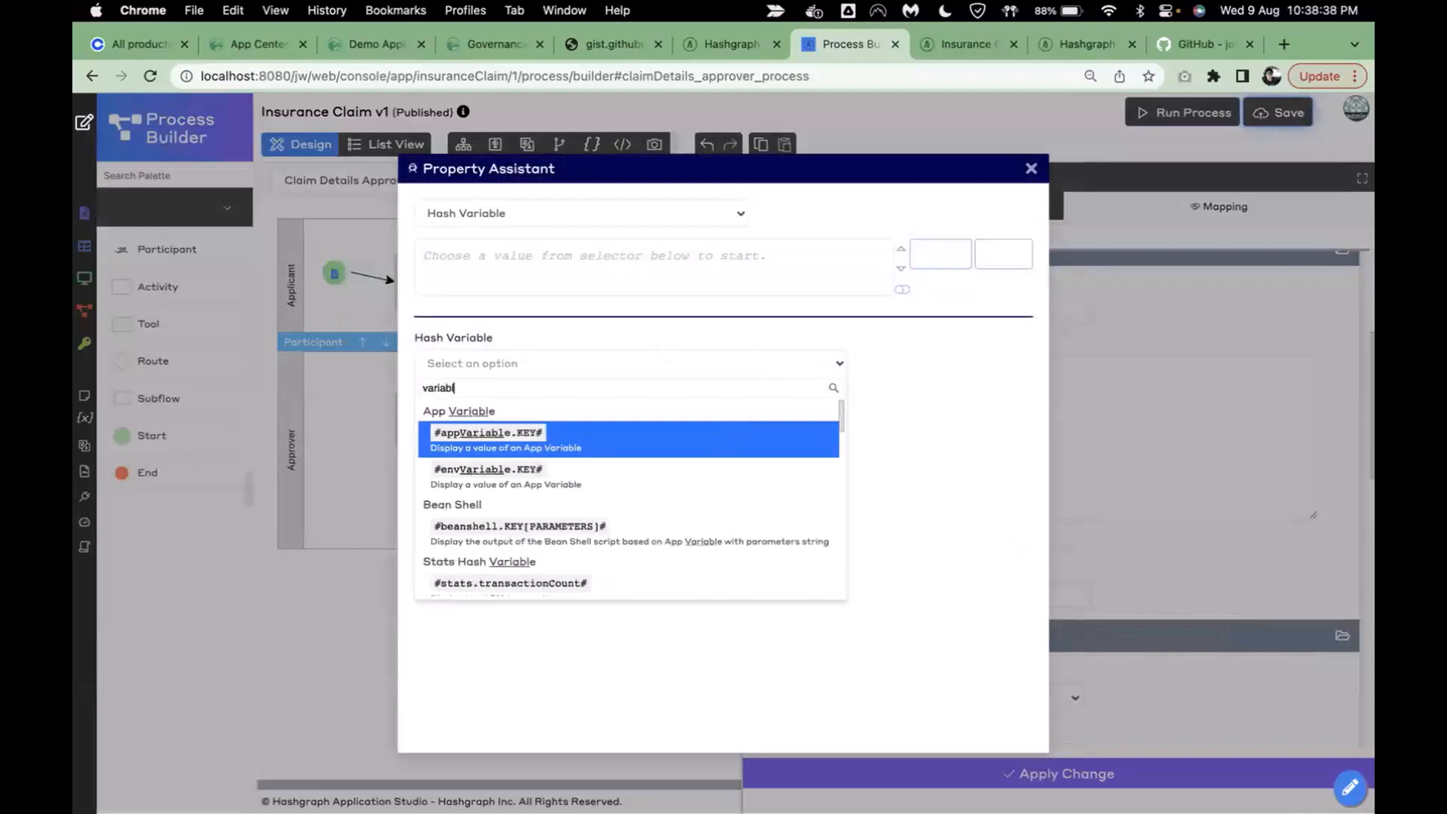
{"action": "left_click", "coordinate": [652, 540]}
{"action": "left_click", "coordinate": [533, 451]}
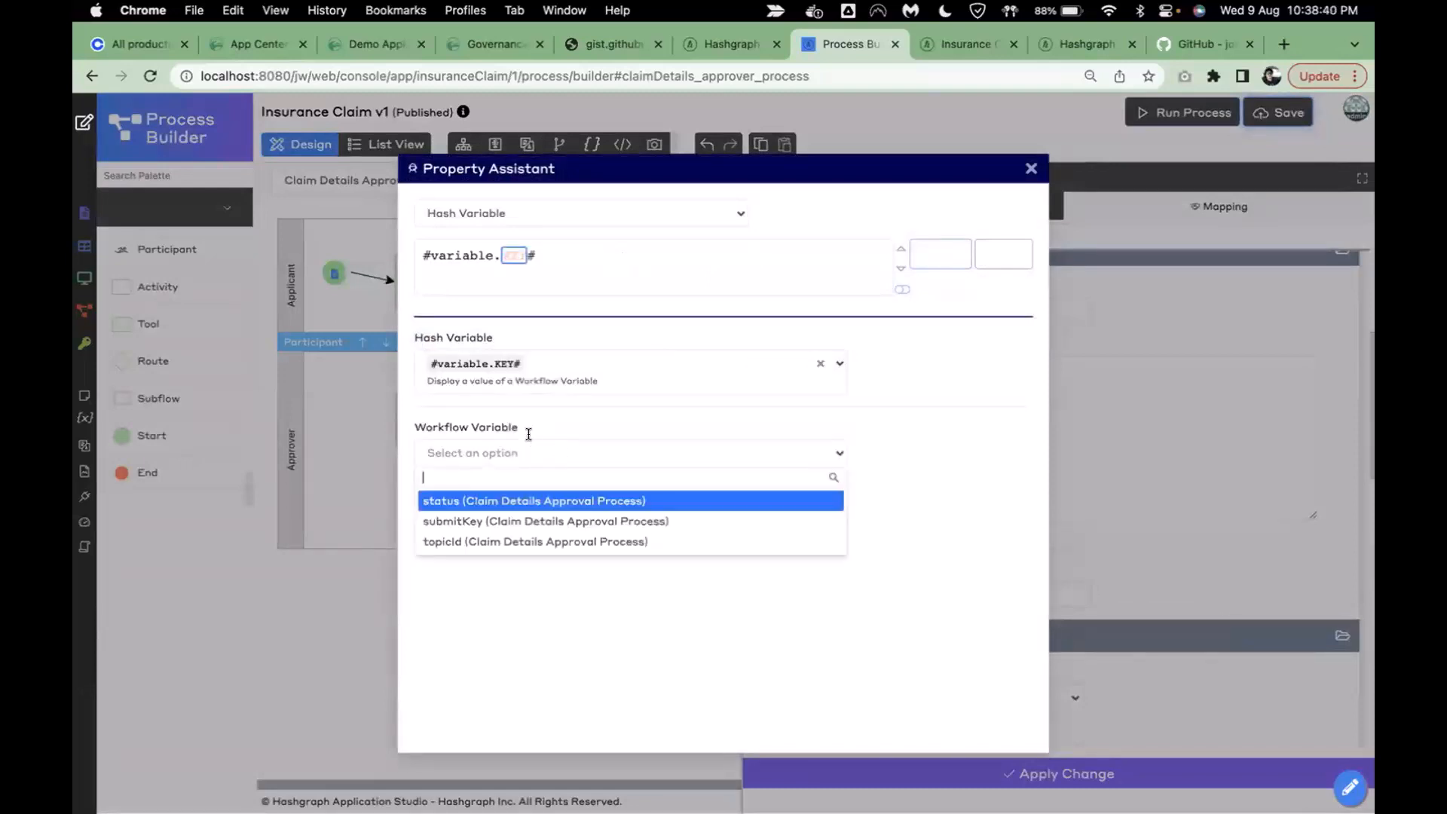
{"action": "left_click", "coordinate": [533, 525]}
{"action": "left_click", "coordinate": [940, 254]}
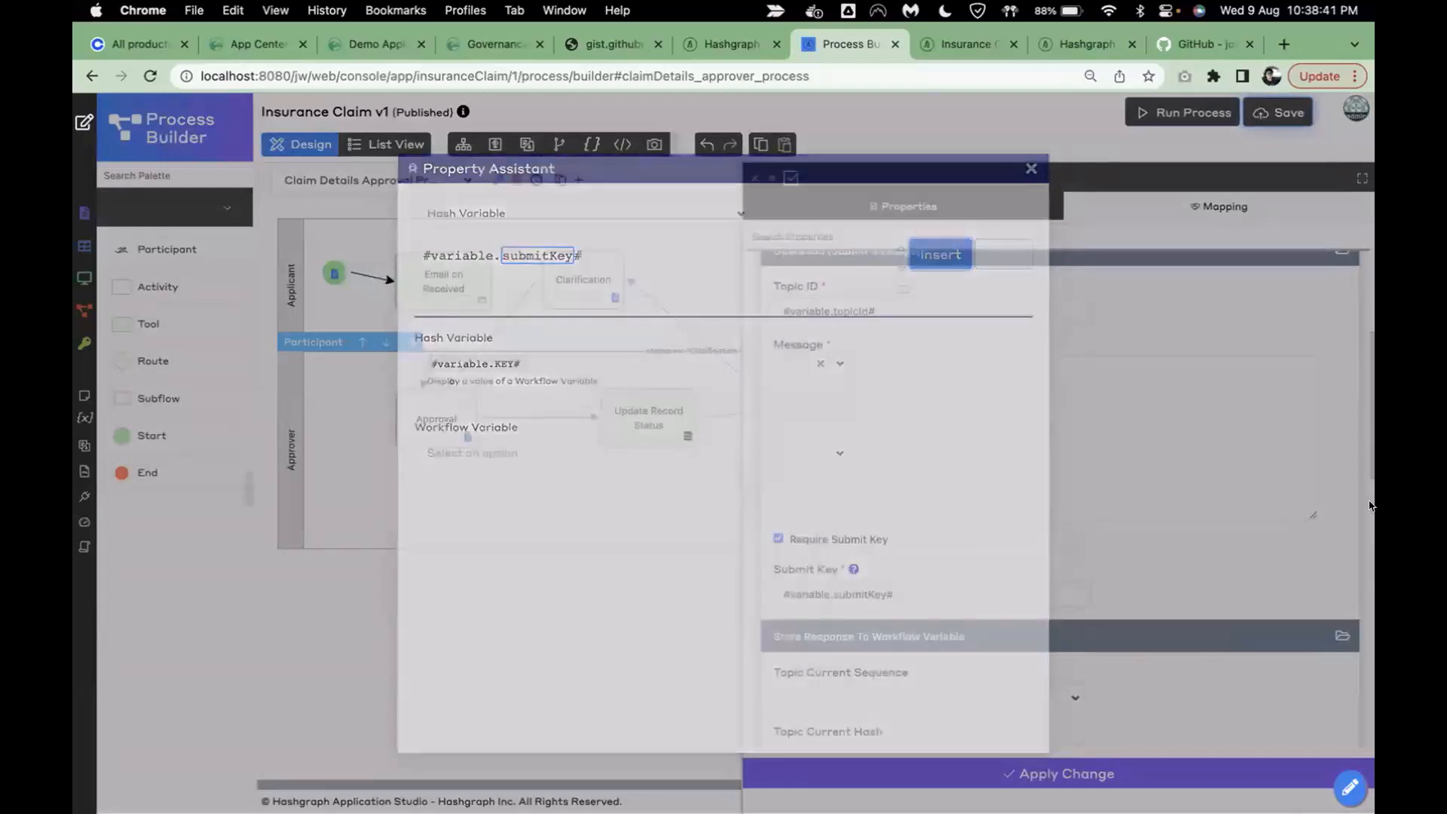
{"action": "left_click", "coordinate": [990, 437]}
{"action": "scroll", "coordinate": [989, 437], "scroll_direction": "up", "scroll_amount": 1}
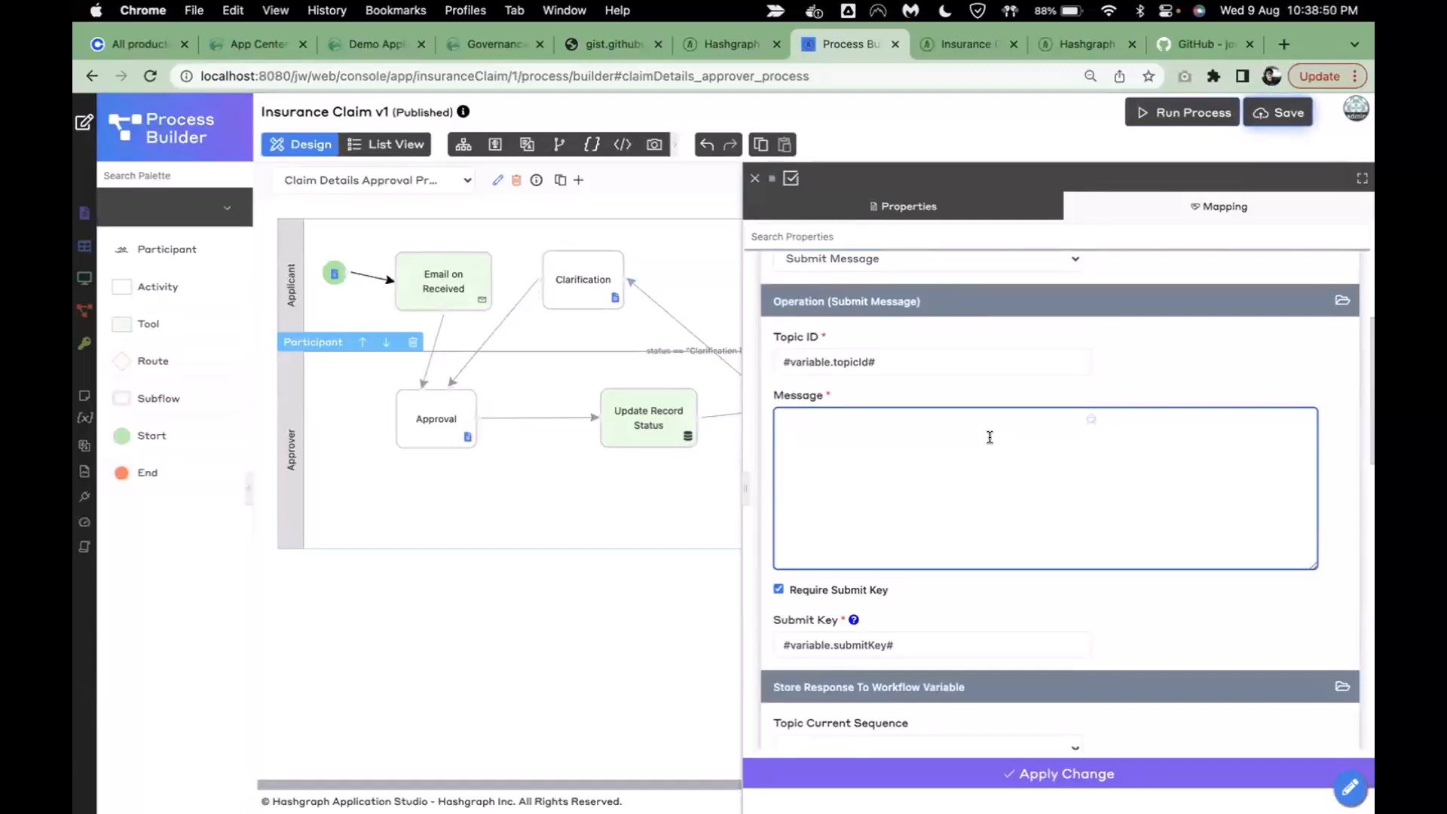
- Write the message 'claim ID: #form.sp_claim_data.claim_id#, live demo message submitted'
{"action": "type", "text": "claim ID:"}
{"action": "left_click", "coordinate": [1091, 420]}
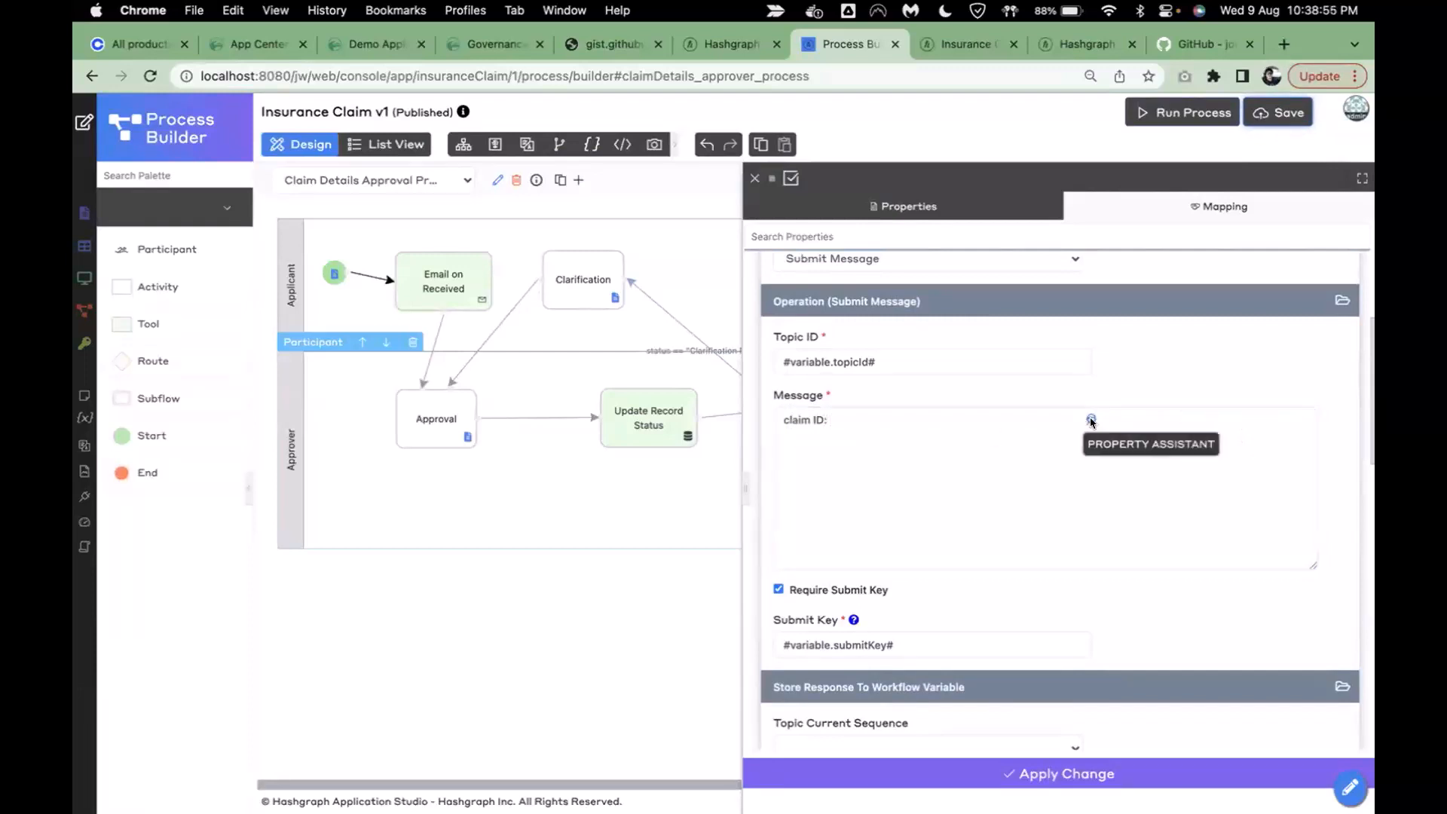
{"action": "left_click", "coordinate": [812, 365]}
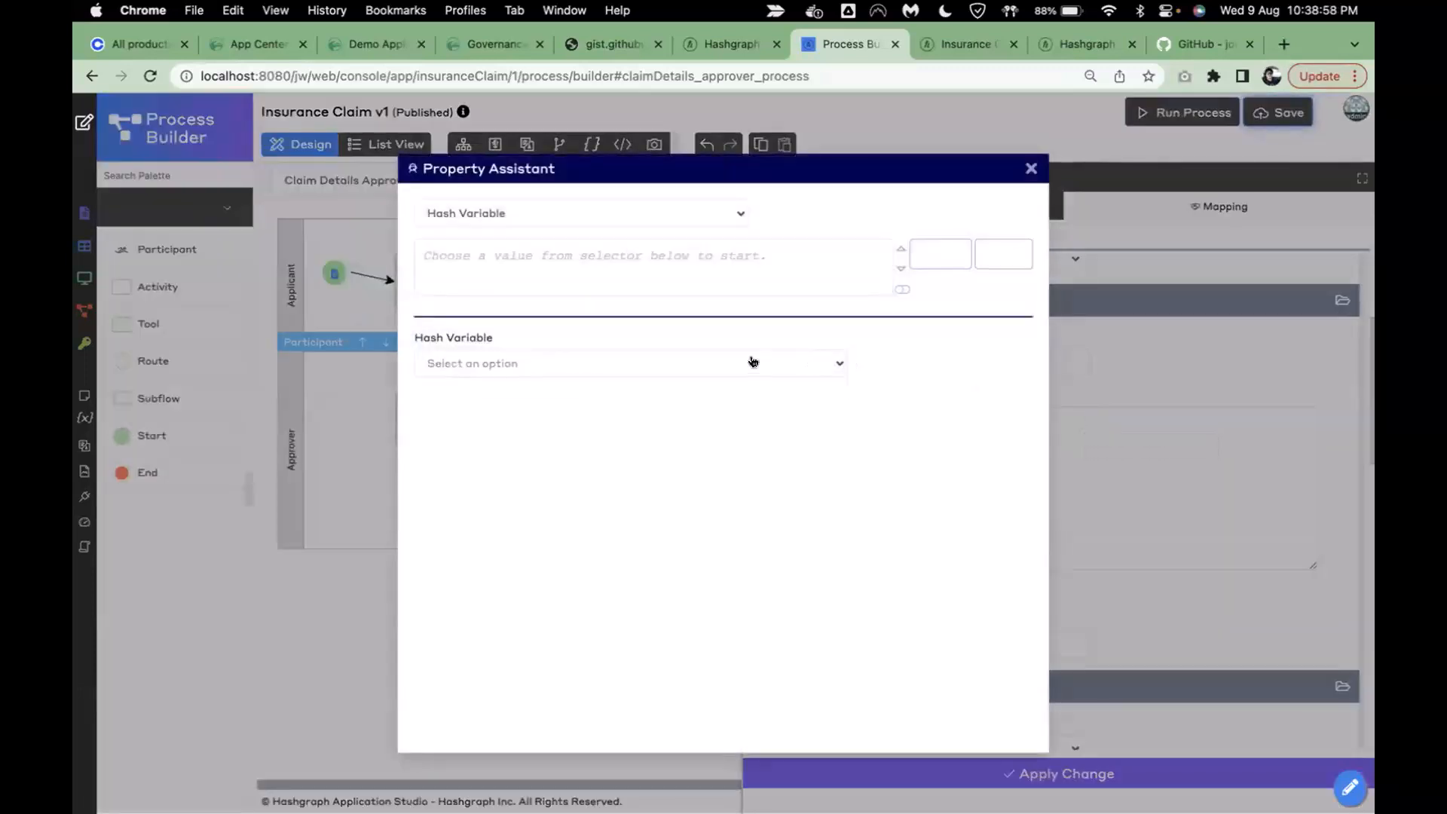
{"action": "left_click", "coordinate": [759, 363]}
{"action": "type", "text": "form"}
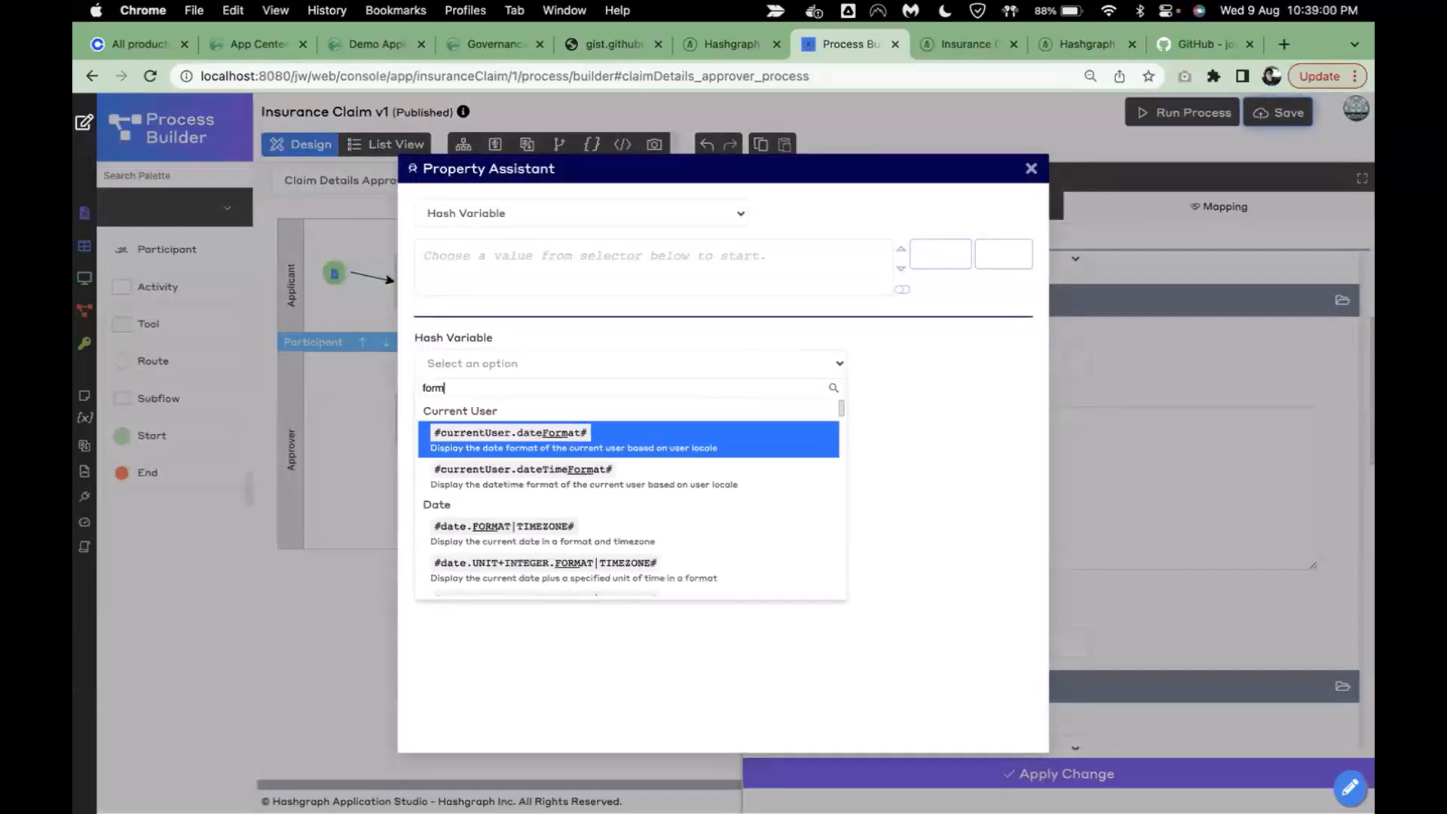
{"action": "type", "text": "."}
{"action": "left_click", "coordinate": [670, 446]}
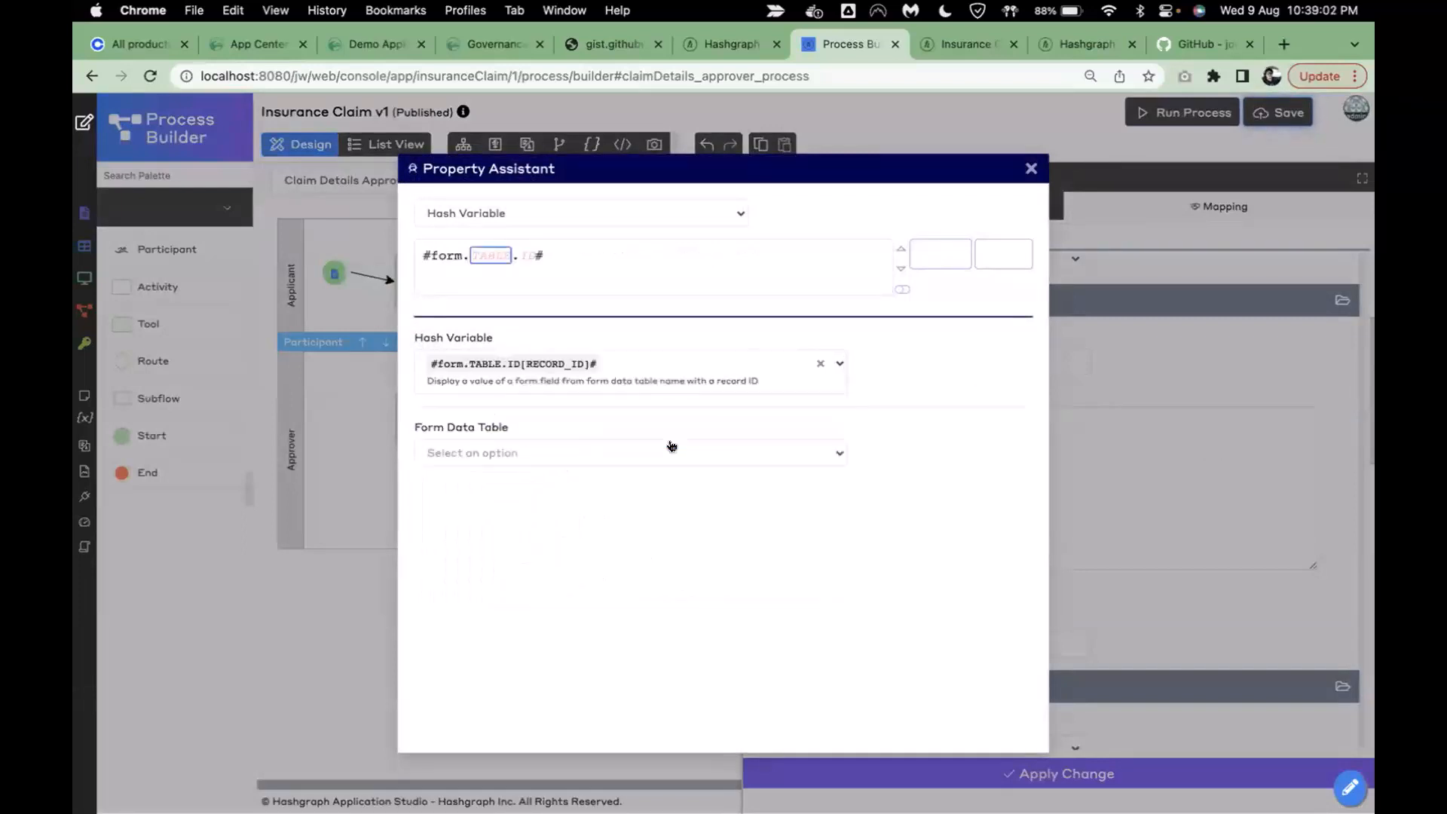
{"action": "left_click", "coordinate": [609, 453]}
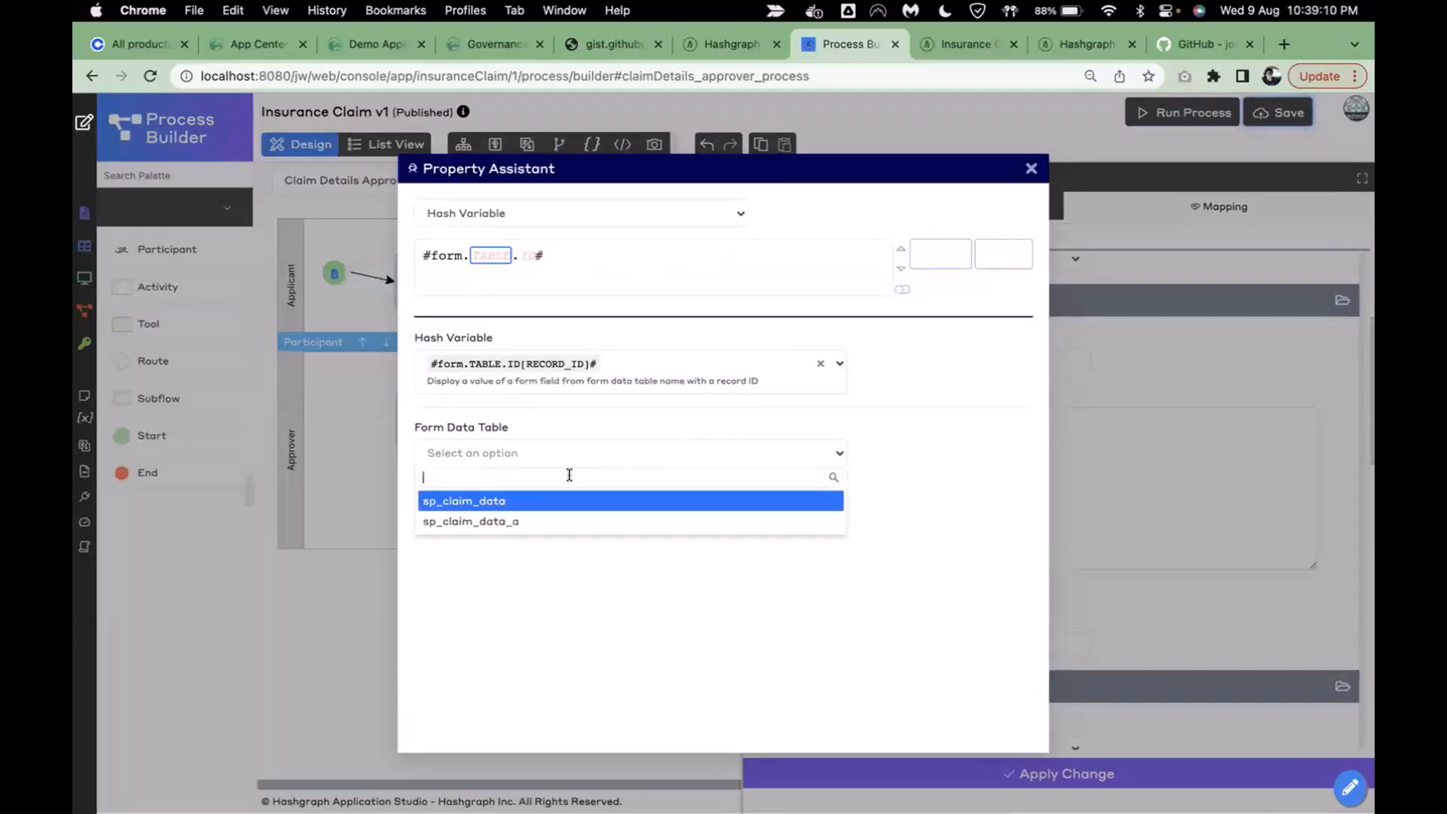
{"action": "left_click", "coordinate": [531, 502]}
{"action": "left_click", "coordinate": [537, 451]}
{"action": "left_click", "coordinate": [514, 522]}
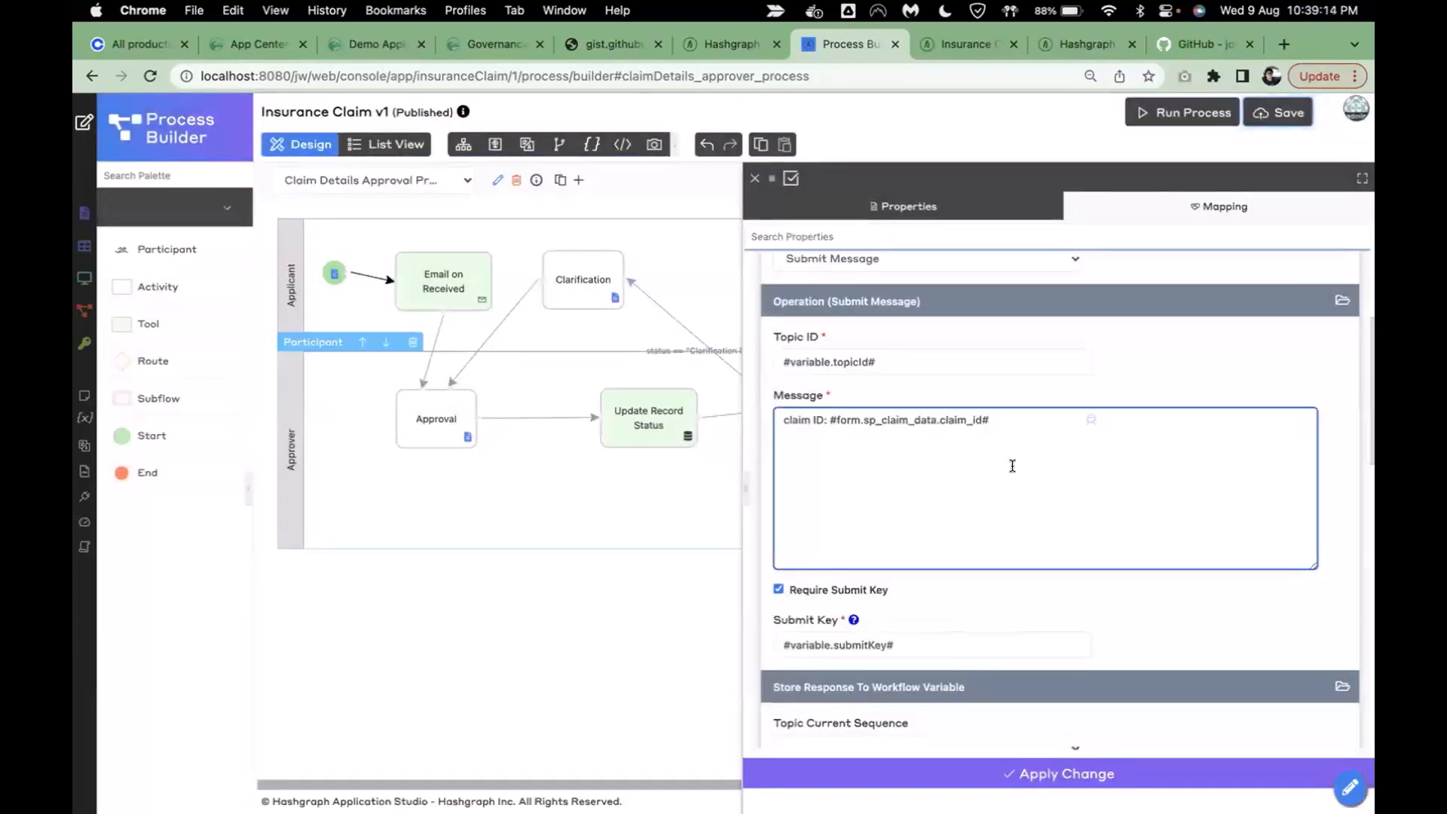
{"action": "type", "text": "/"}
{"action": "key", "text": "BackSpace"}
{"action": "key", "text": "BackSpace"}
{"action": "key", "text": "BackSpace"}
{"action": "type", "text": ", live demo"}
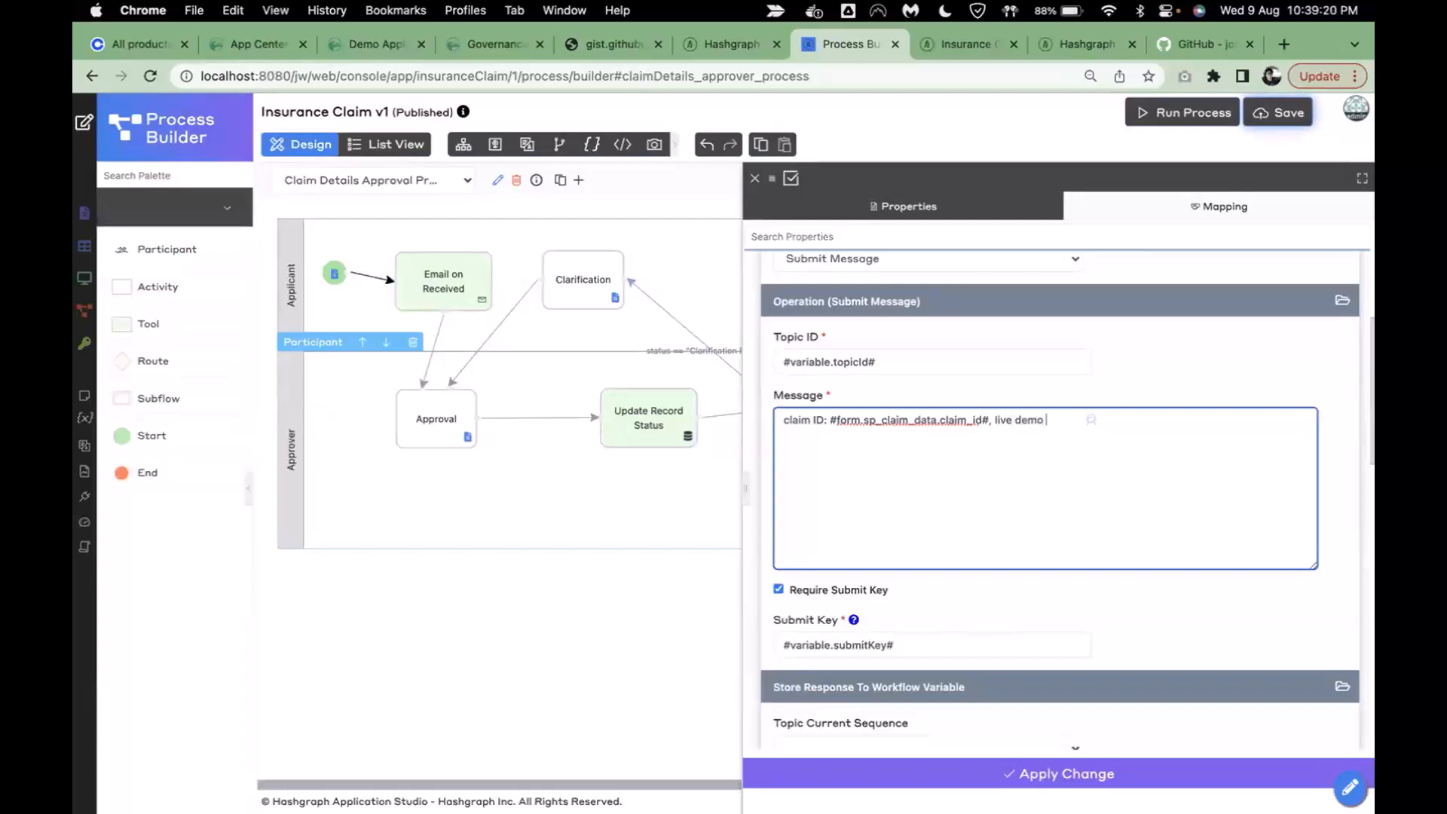
{"action": "type", "text": " message submiit"}
{"action": "key", "text": "BackSpace"}
{"action": "type", "text": "tted"}
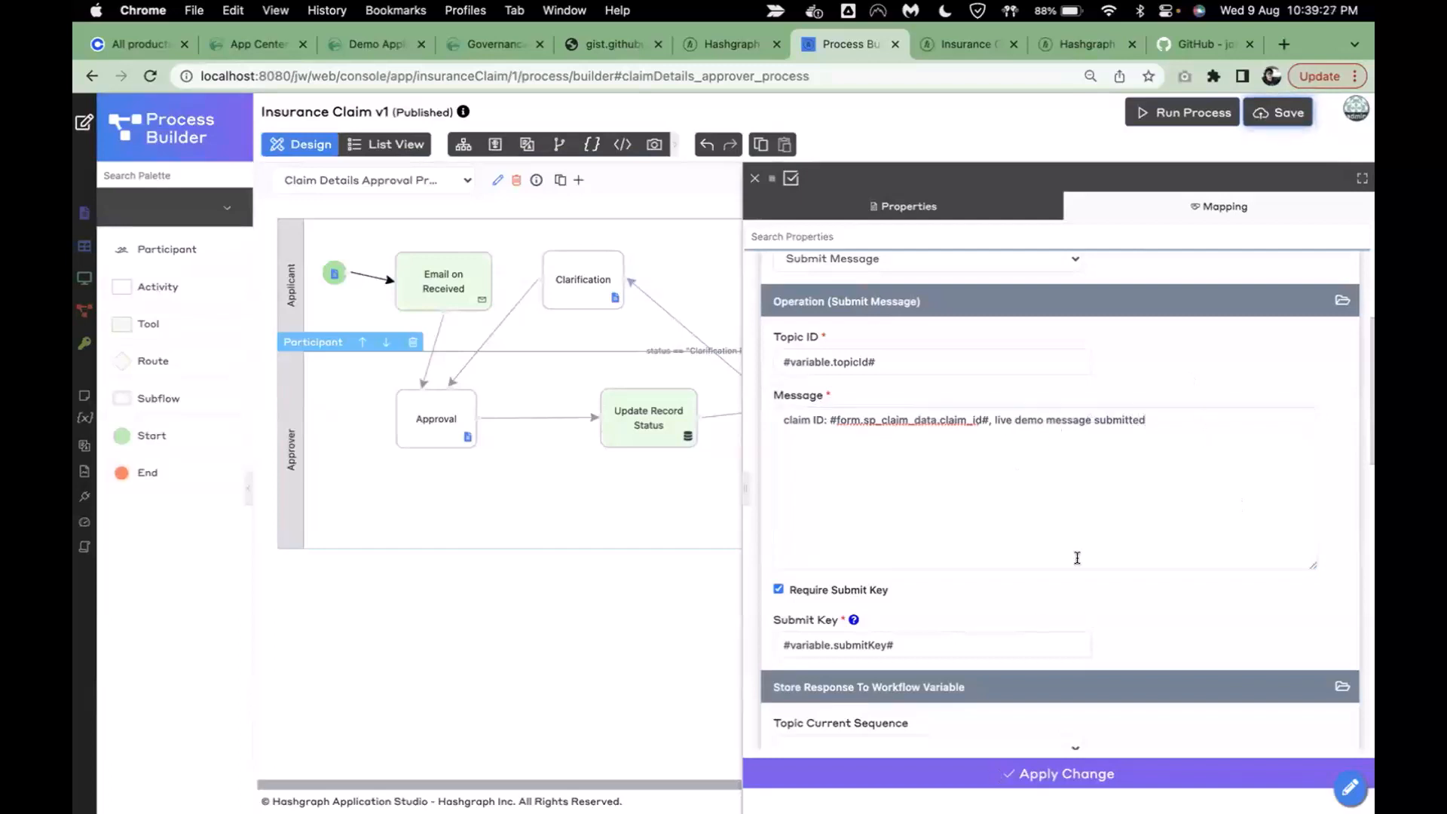
- Apply the change, save the process, and reload the Insurance Claim app
{"action": "scroll", "coordinate": [1078, 557], "scroll_direction": "down", "scroll_amount": 5}
{"action": "scroll", "coordinate": [1055, 603], "scroll_direction": "up", "scroll_amount": 3}
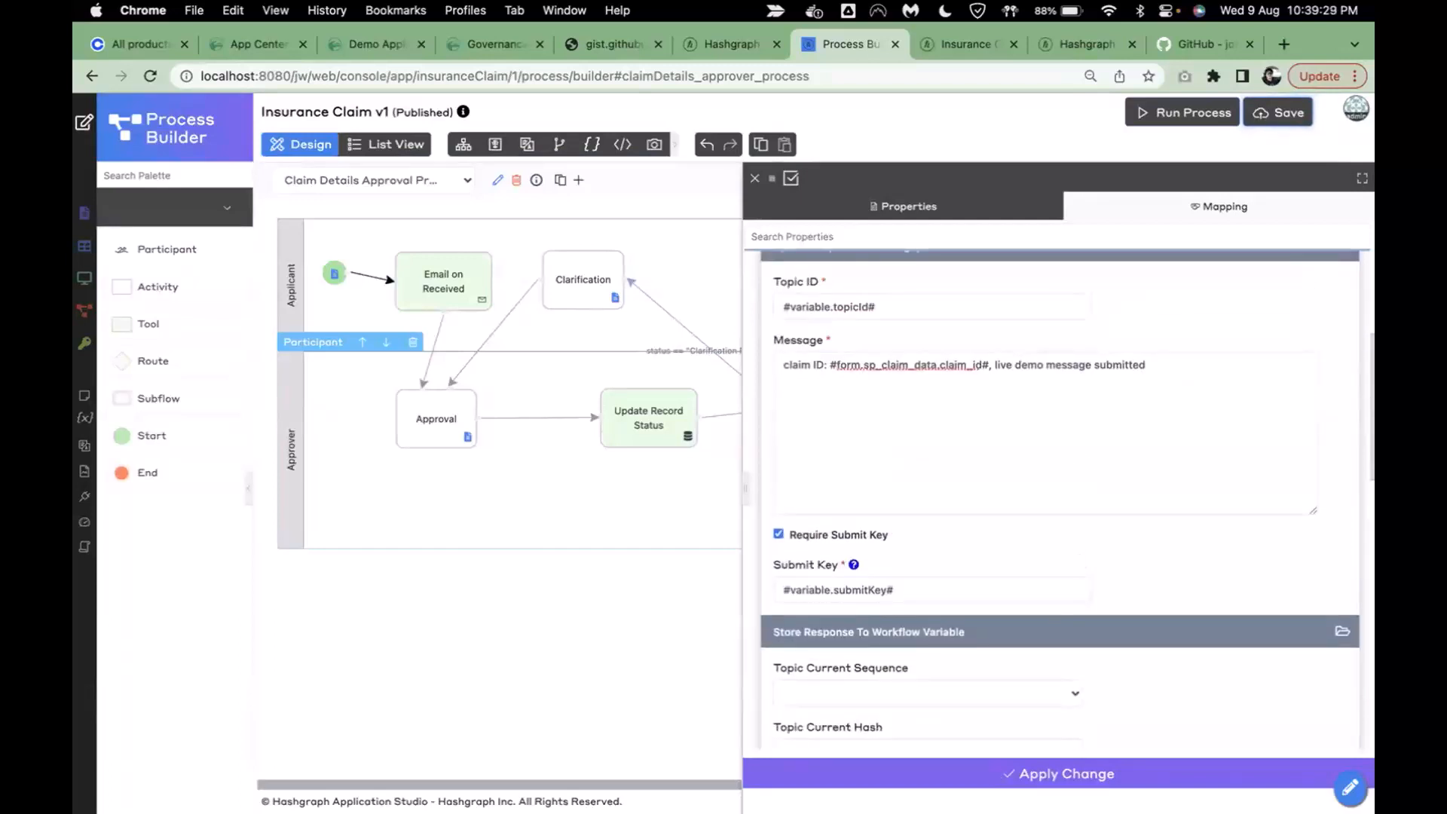
{"action": "left_click", "coordinate": [994, 779]}
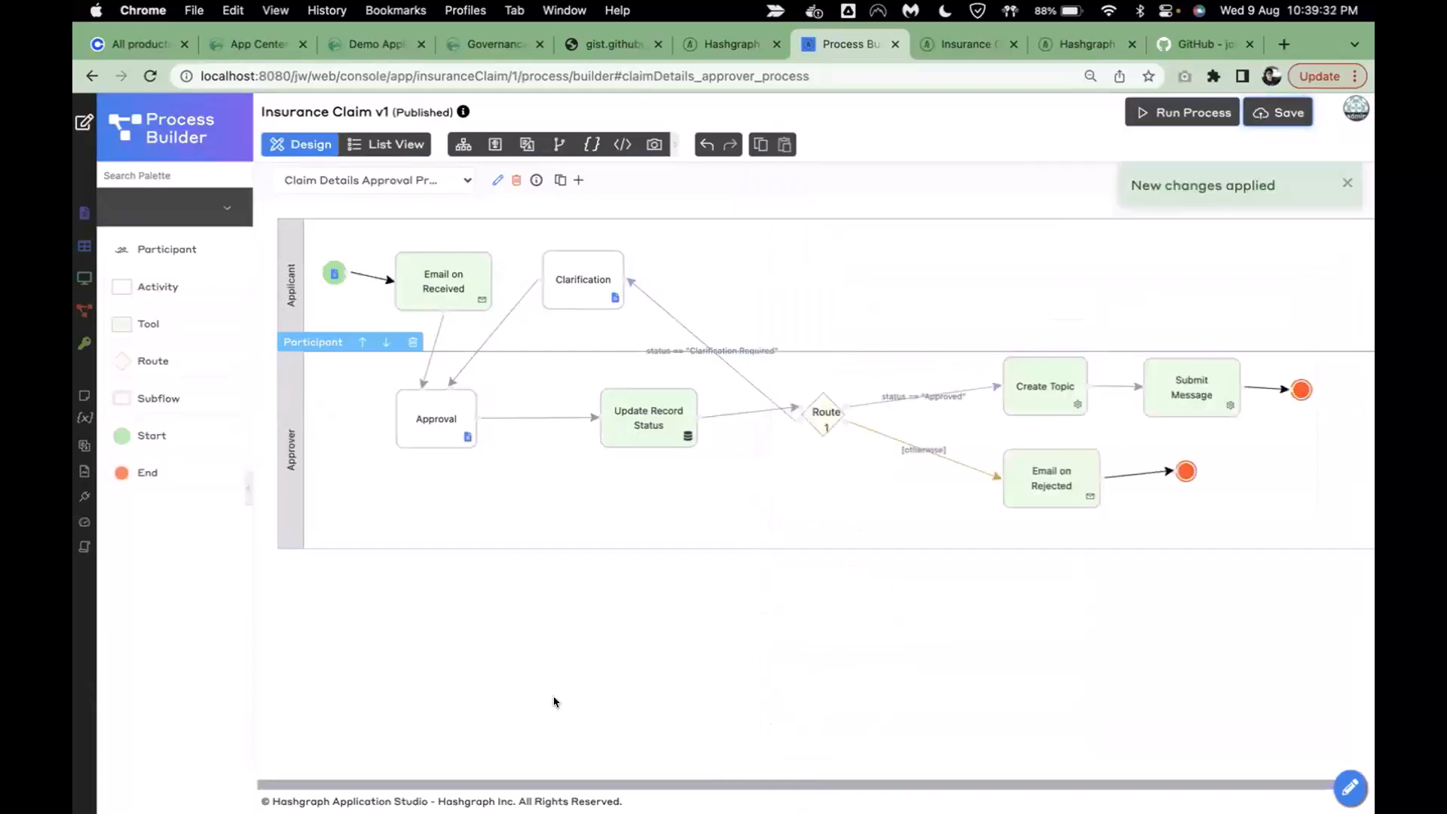
{"action": "left_click", "coordinate": [1280, 117]}
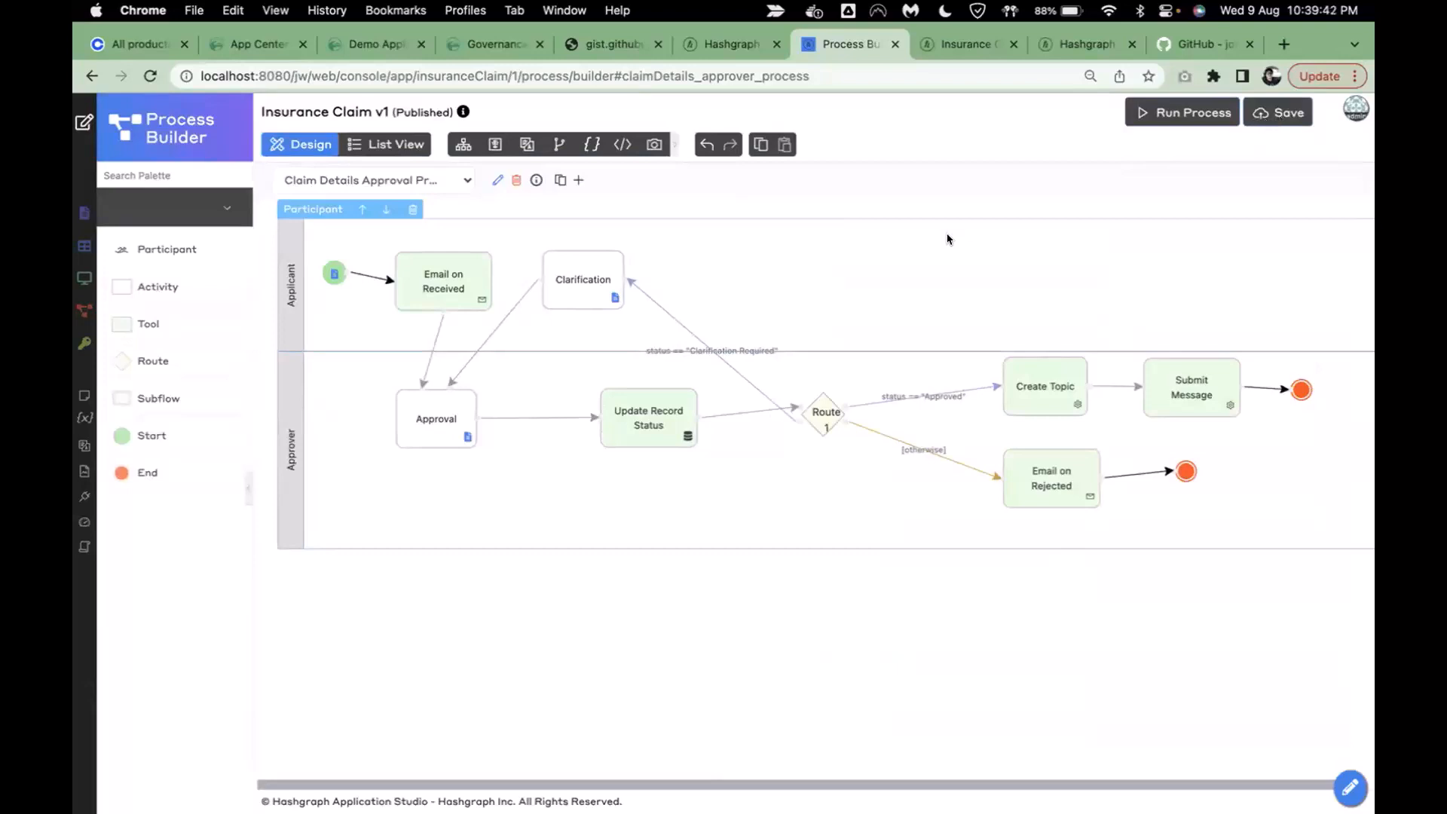
{"action": "left_click", "coordinate": [947, 48]}
{"action": "left_click", "coordinate": [142, 74]}
- In Submit Claim Details, file a claim dated 08/09/2023, High priority, reason 'this is a urgent live demo'
{"action": "left_click", "coordinate": [193, 339]}
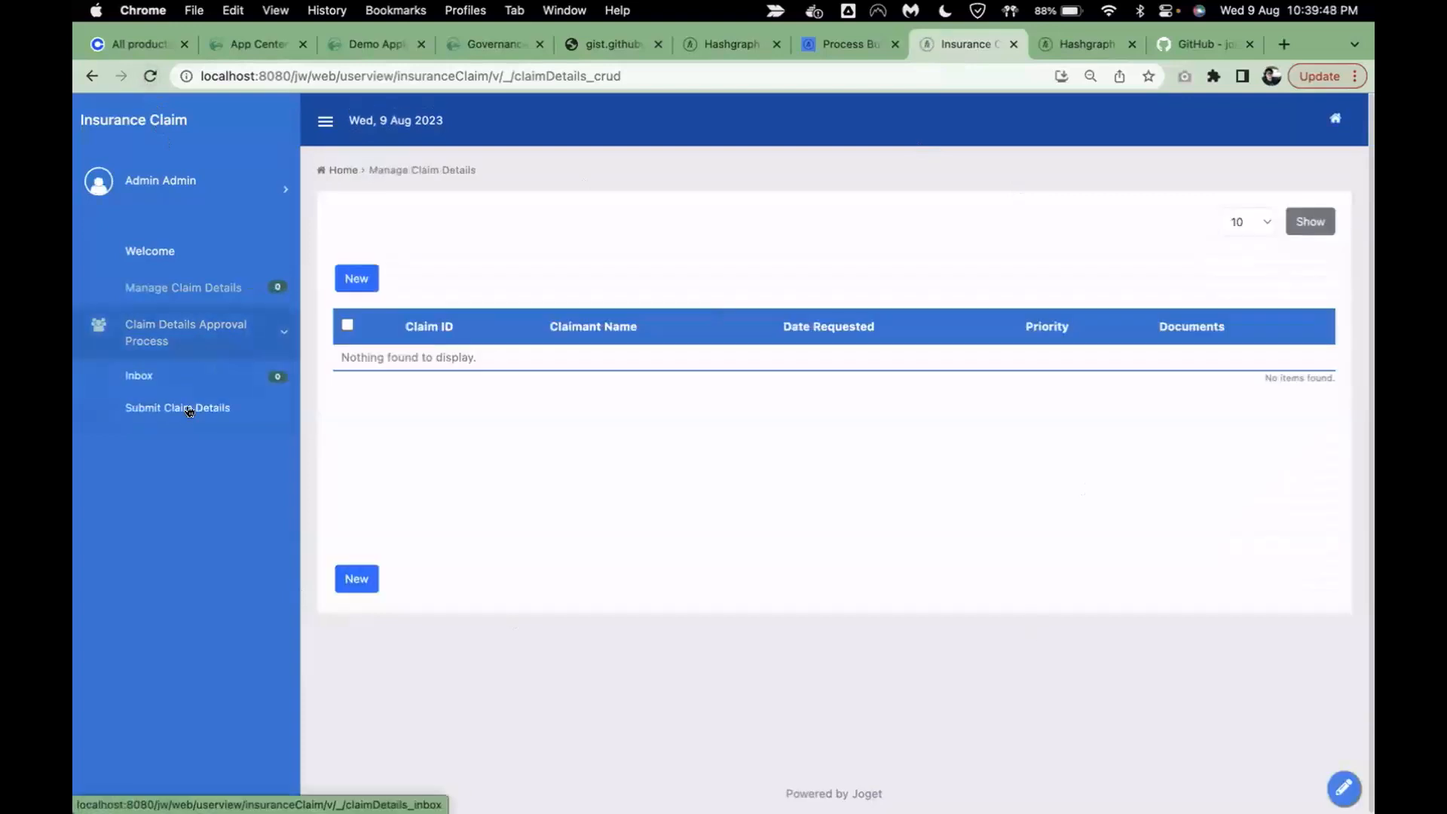
{"action": "left_click", "coordinate": [175, 410]}
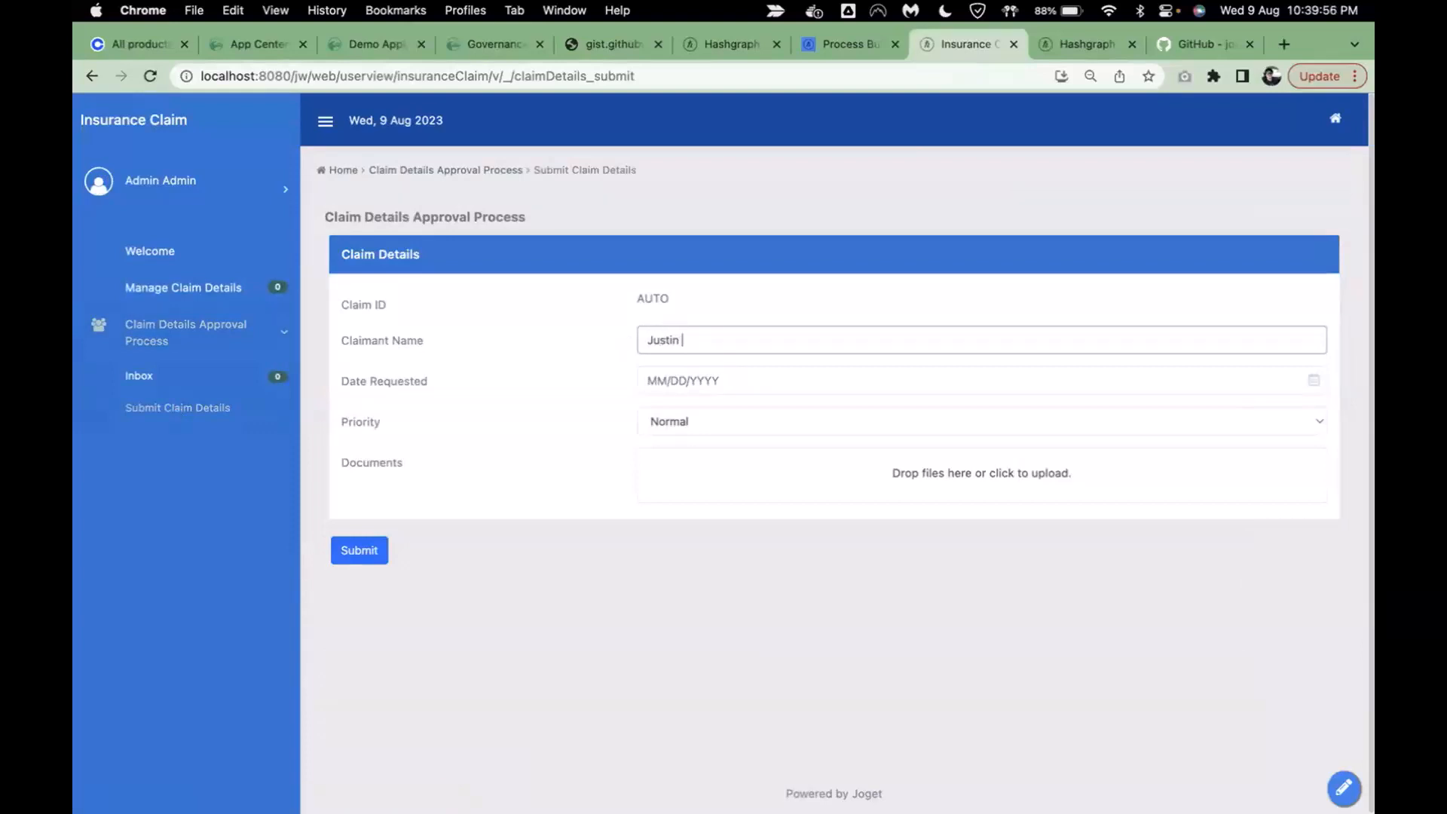
{"action": "left_click", "coordinate": [723, 385]}
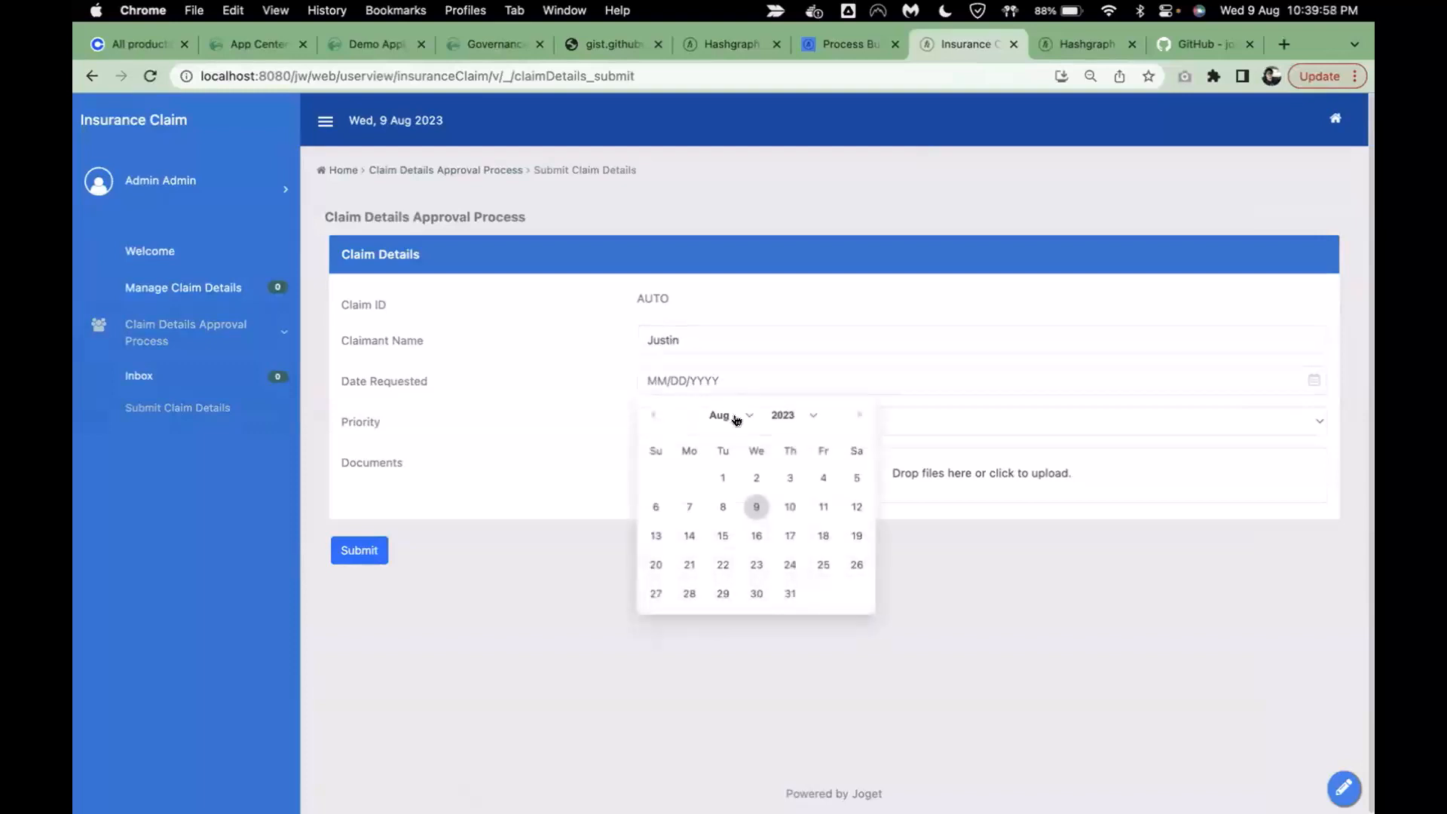
{"action": "left_click", "coordinate": [755, 508]}
{"action": "left_click", "coordinate": [688, 421]}
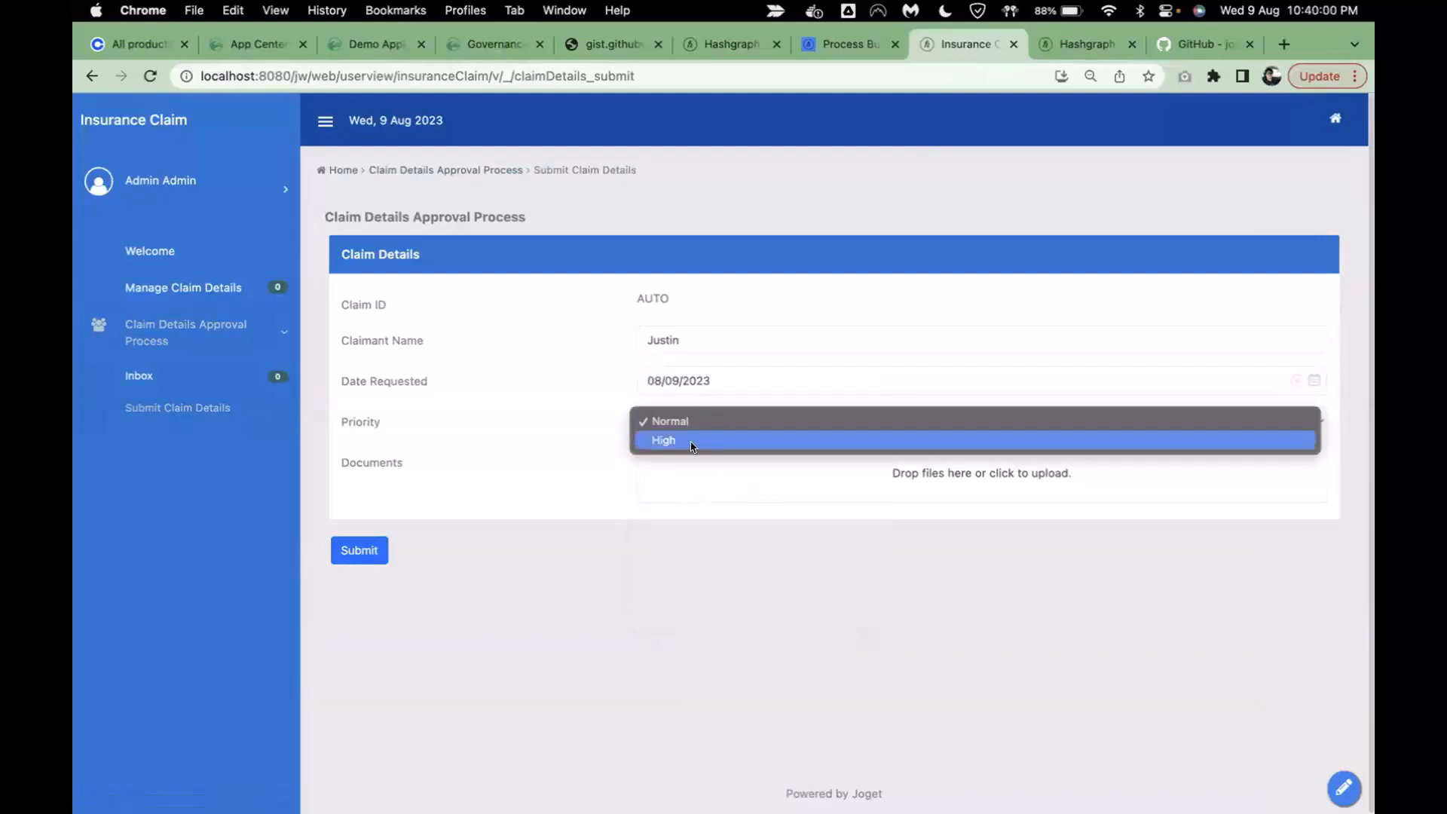
{"action": "left_click", "coordinate": [691, 442]}
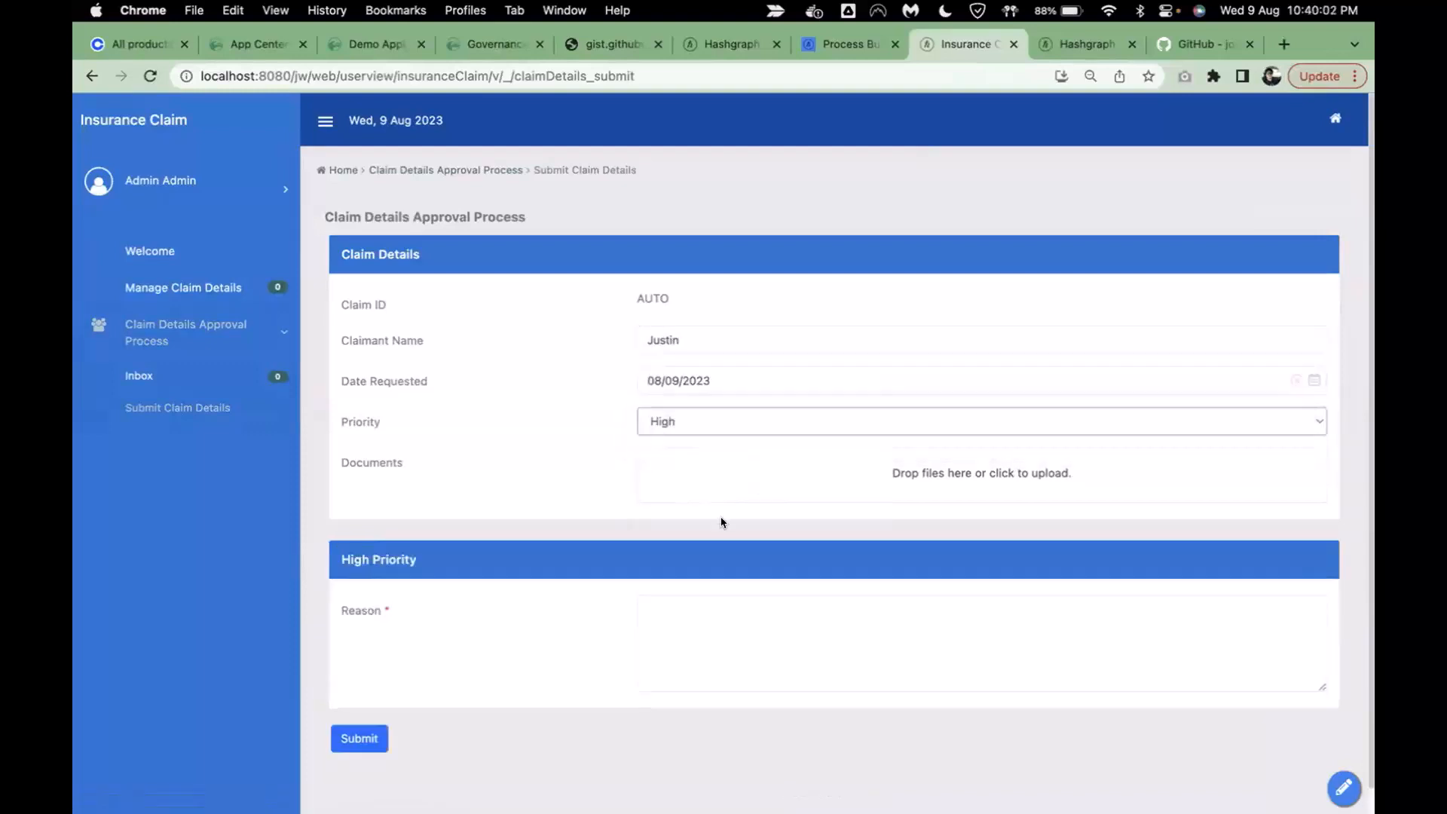
{"action": "left_click", "coordinate": [672, 632]}
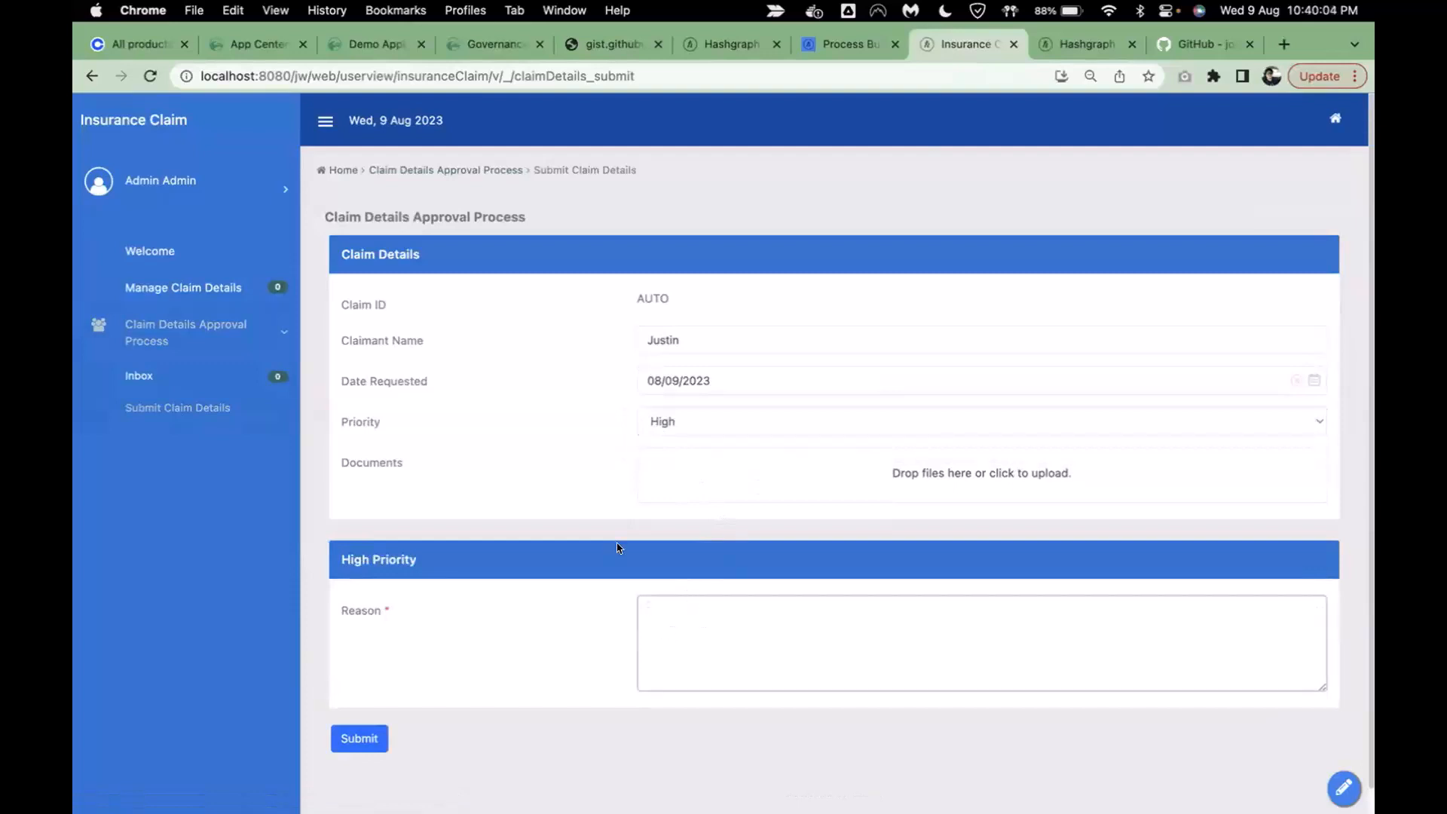
{"action": "type", "text": "htis"}
{"action": "type", "text": "demo"}
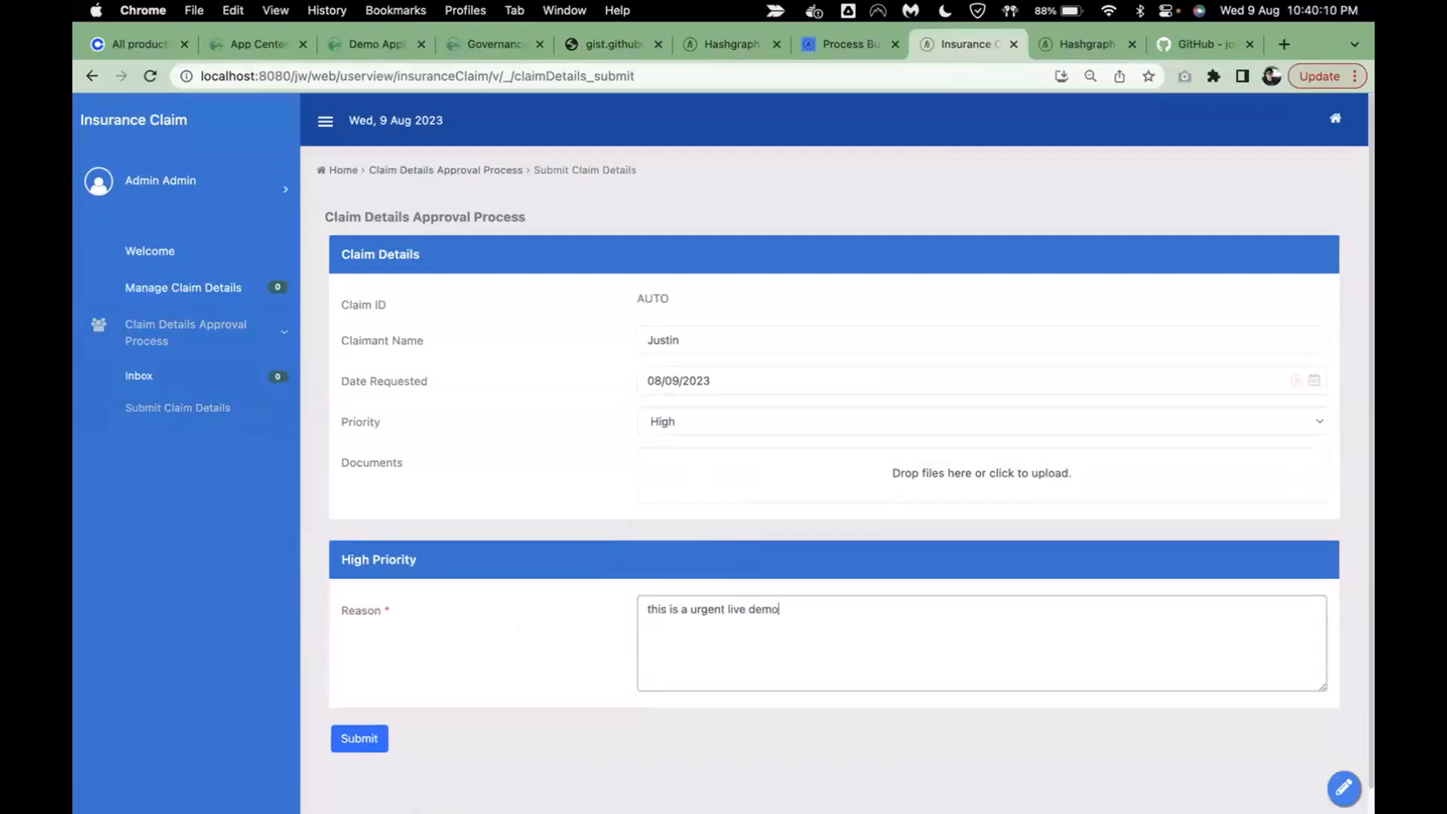
{"action": "left_click", "coordinate": [358, 739]}
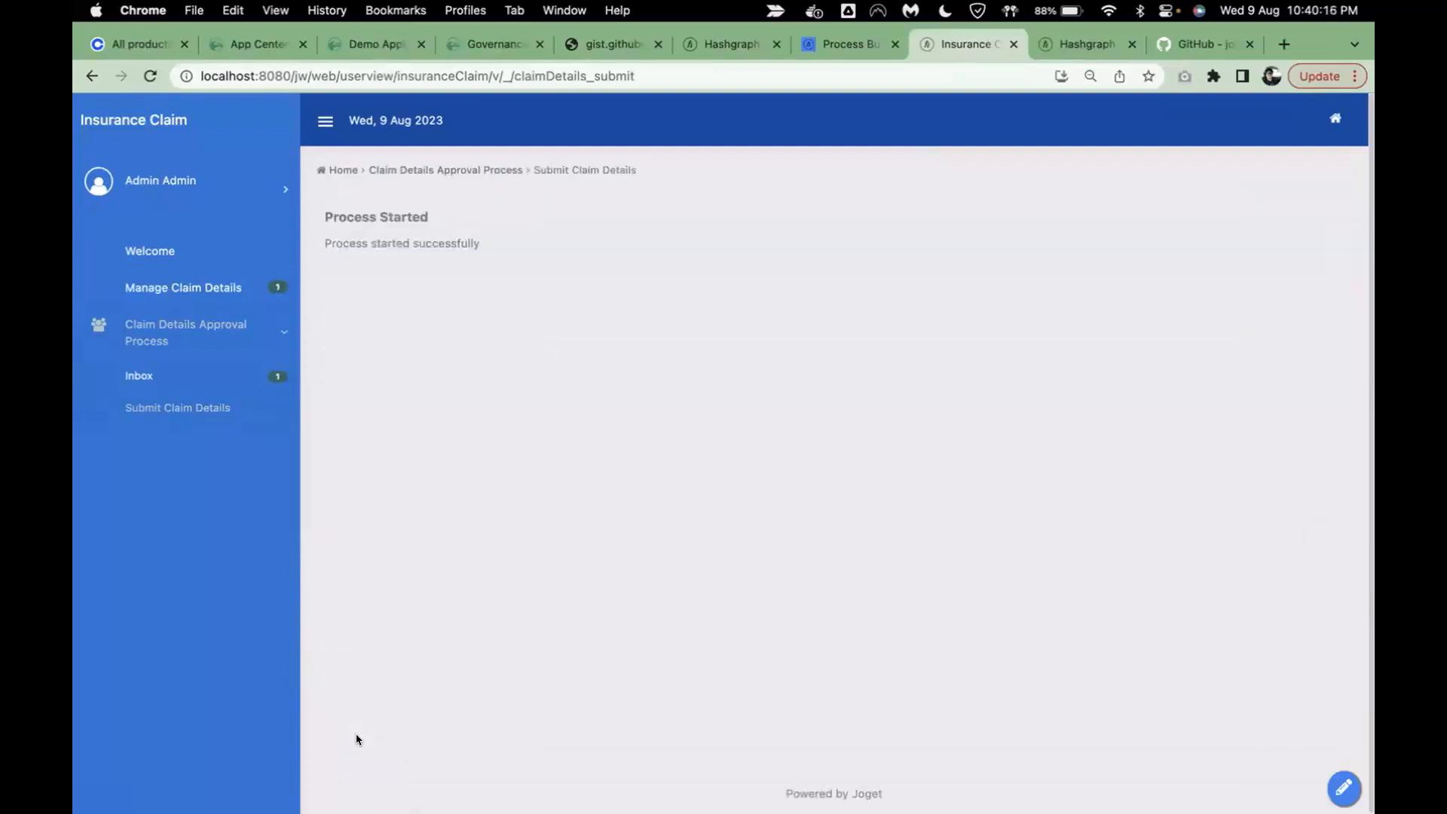
- Open claim CL-000001 from the inbox, set its status to Approved, and complete the task
{"action": "left_click", "coordinate": [146, 378]}
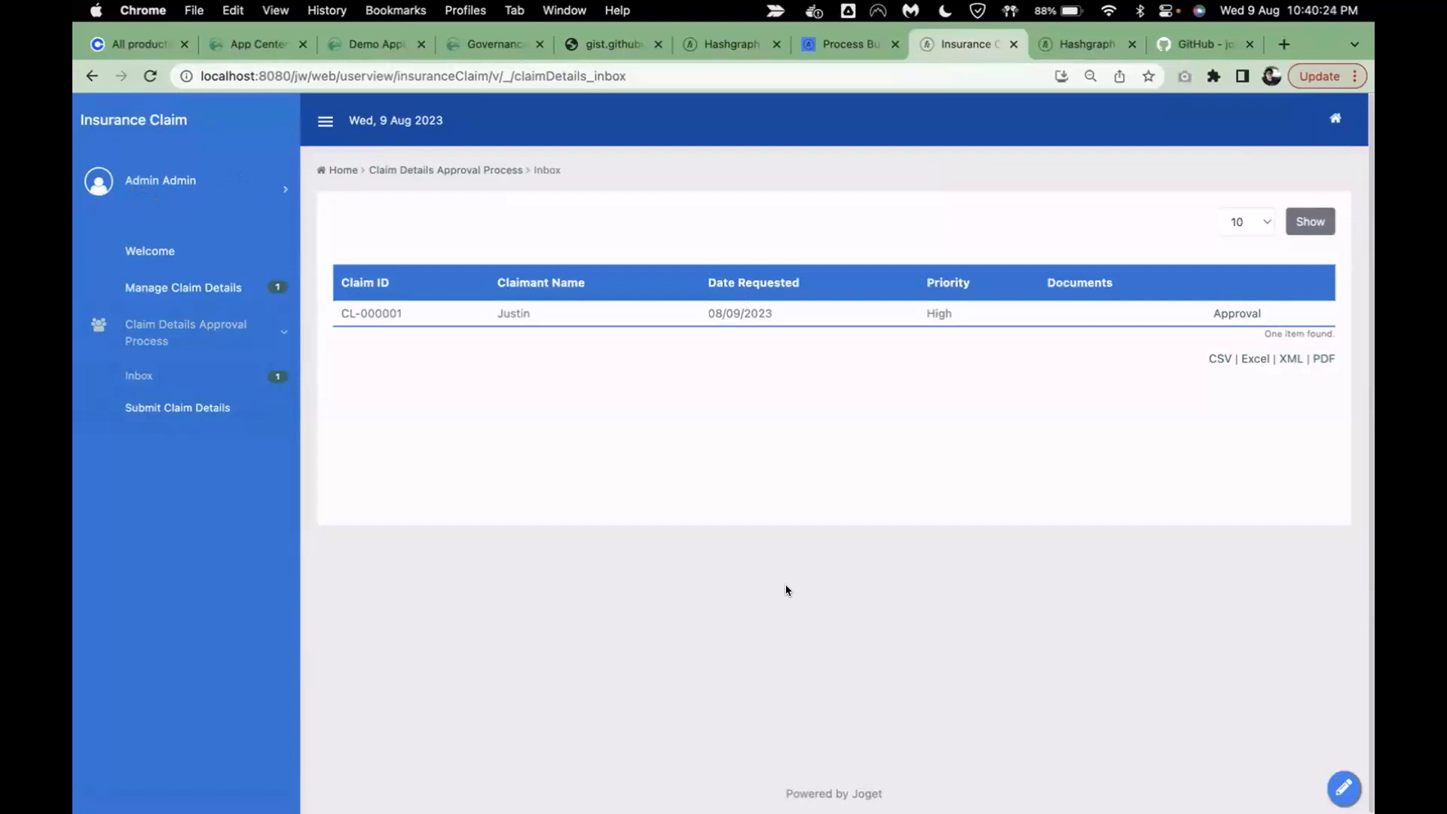
{"action": "left_click", "coordinate": [1240, 311]}
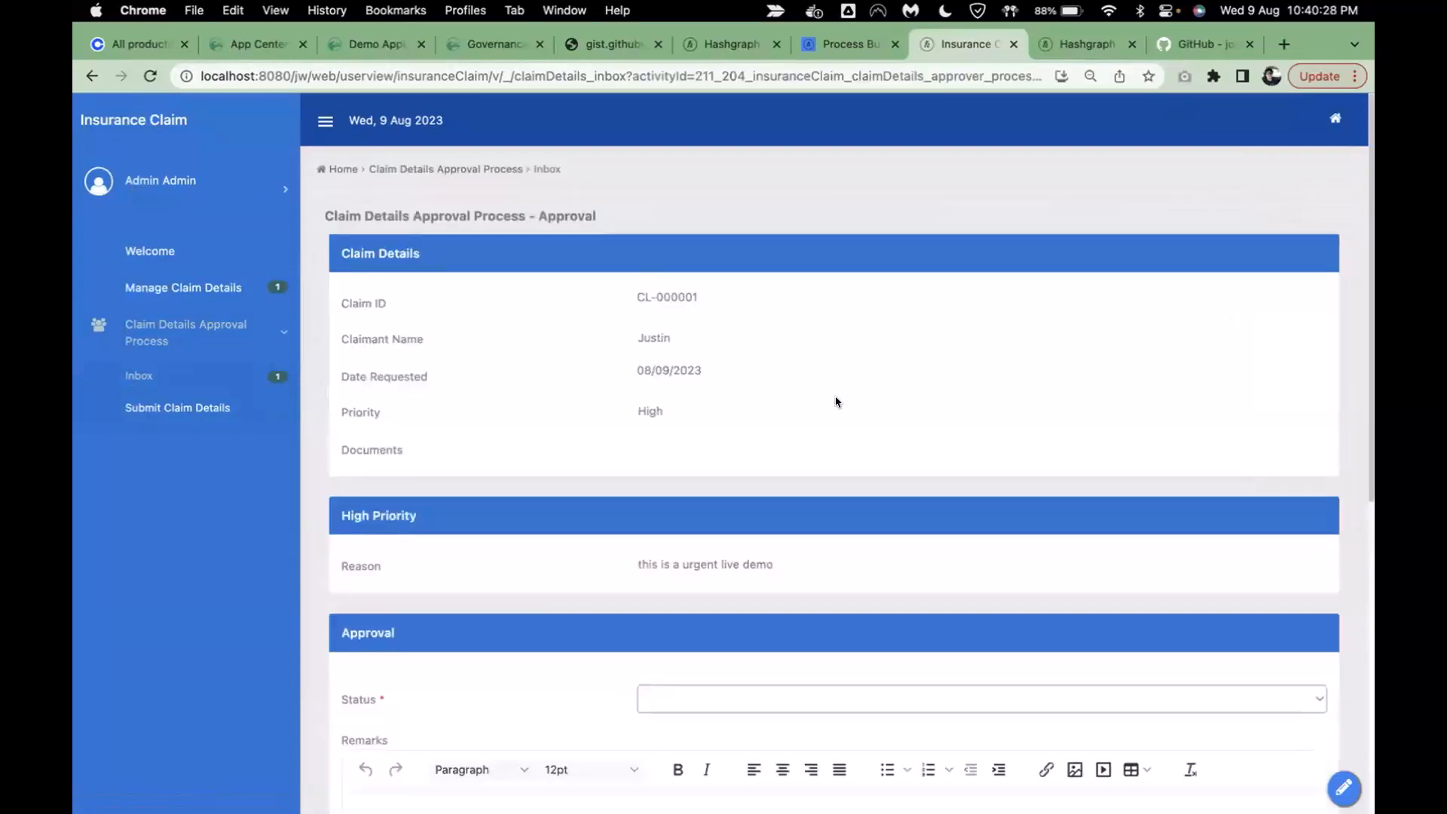
{"action": "scroll", "coordinate": [652, 548], "scroll_direction": "down", "scroll_amount": 3}
{"action": "left_click", "coordinate": [681, 537]}
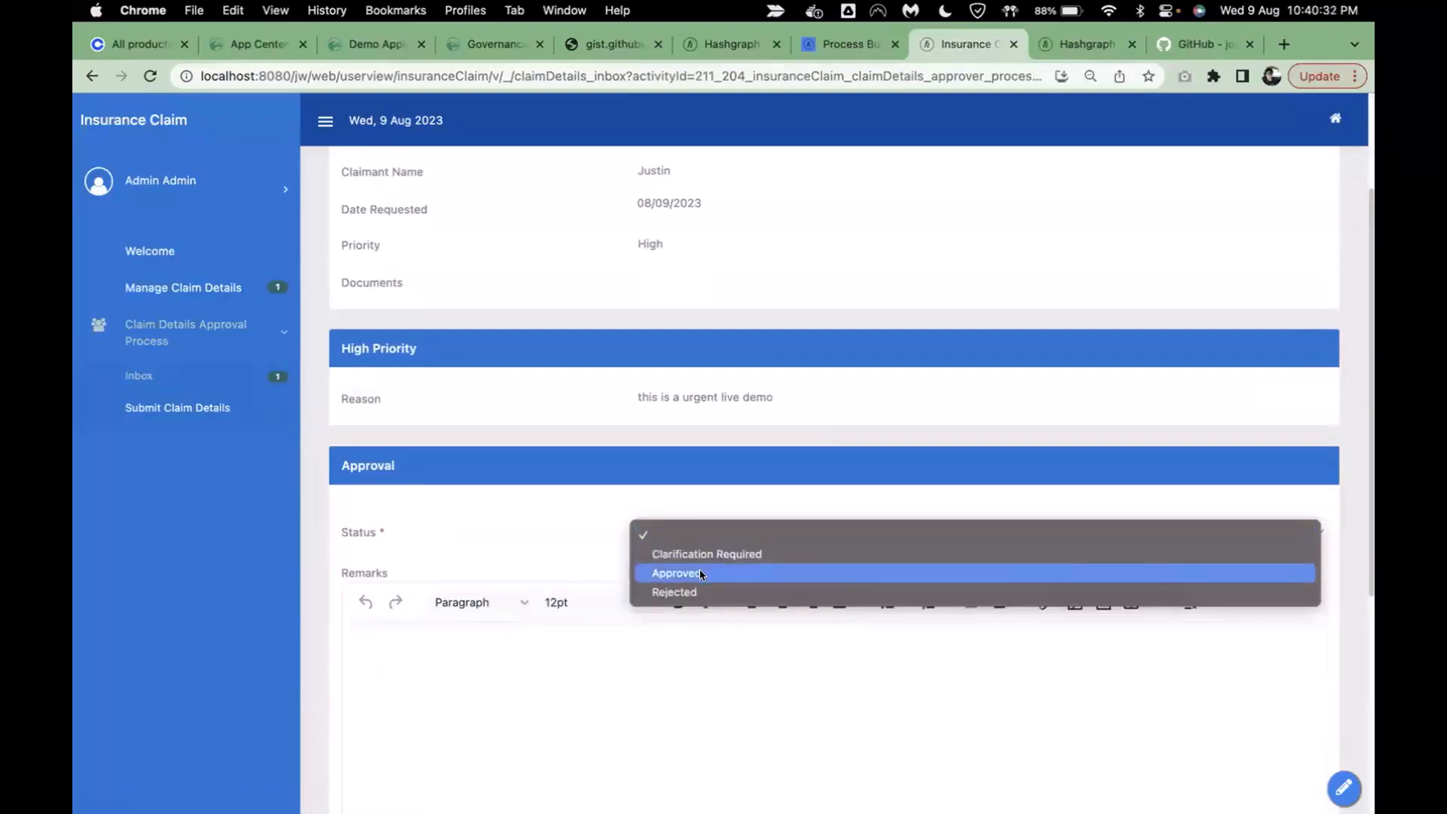
{"action": "left_click", "coordinate": [699, 573]}
{"action": "scroll", "coordinate": [734, 562], "scroll_direction": "down", "scroll_amount": 2}
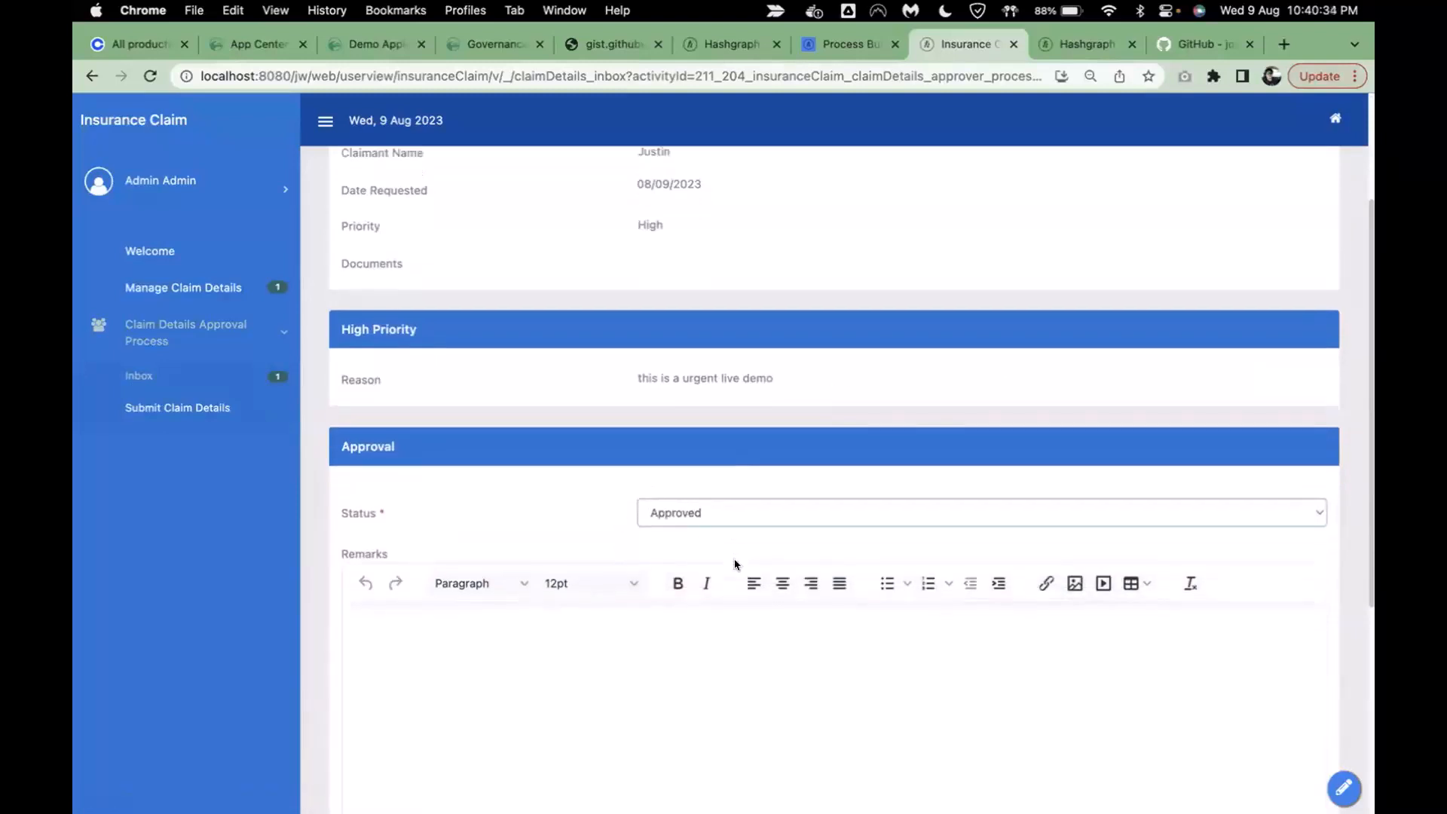
{"action": "scroll", "coordinate": [734, 550], "scroll_direction": "down", "scroll_amount": 5}
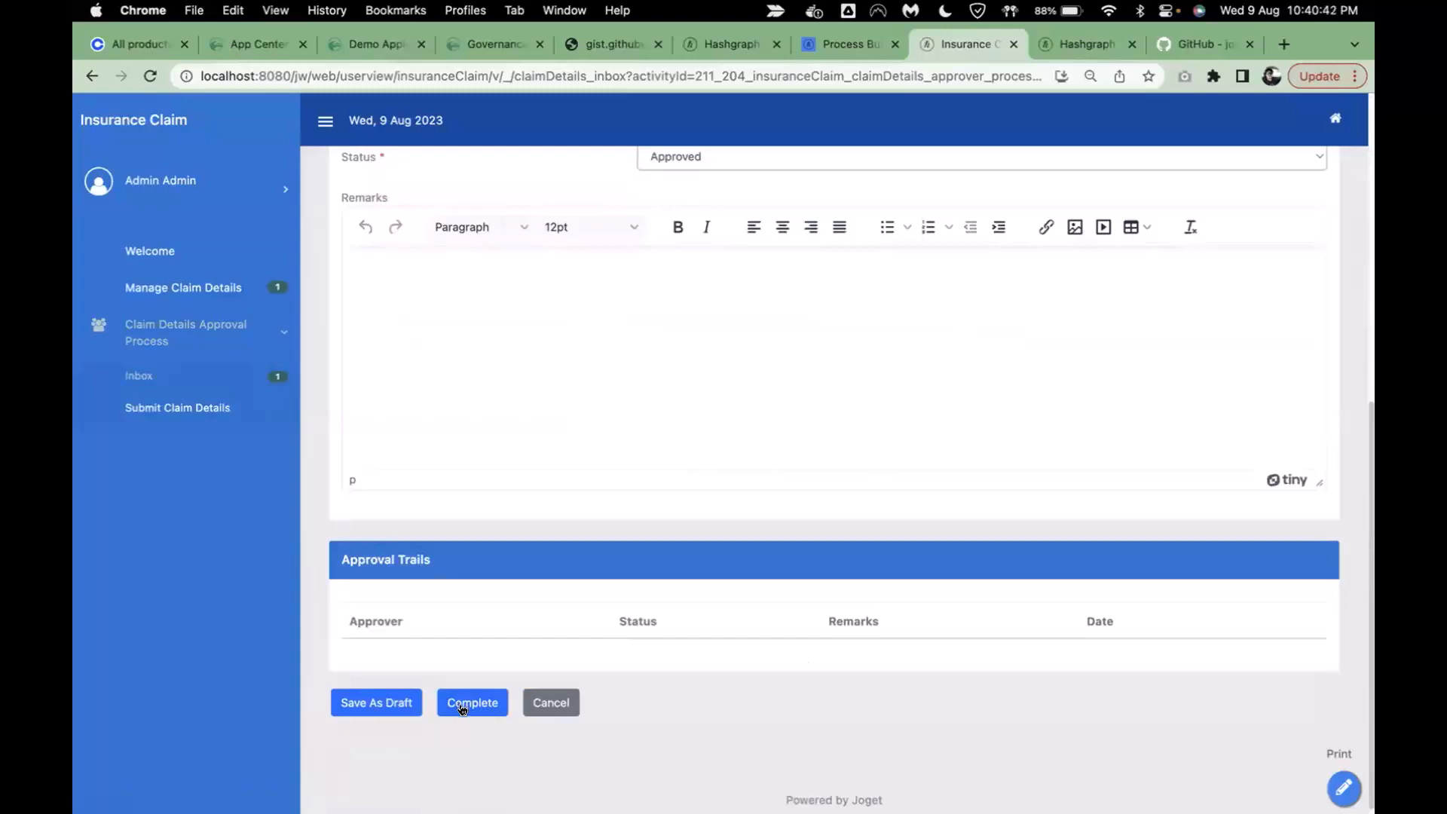
{"action": "left_click", "coordinate": [462, 709]}
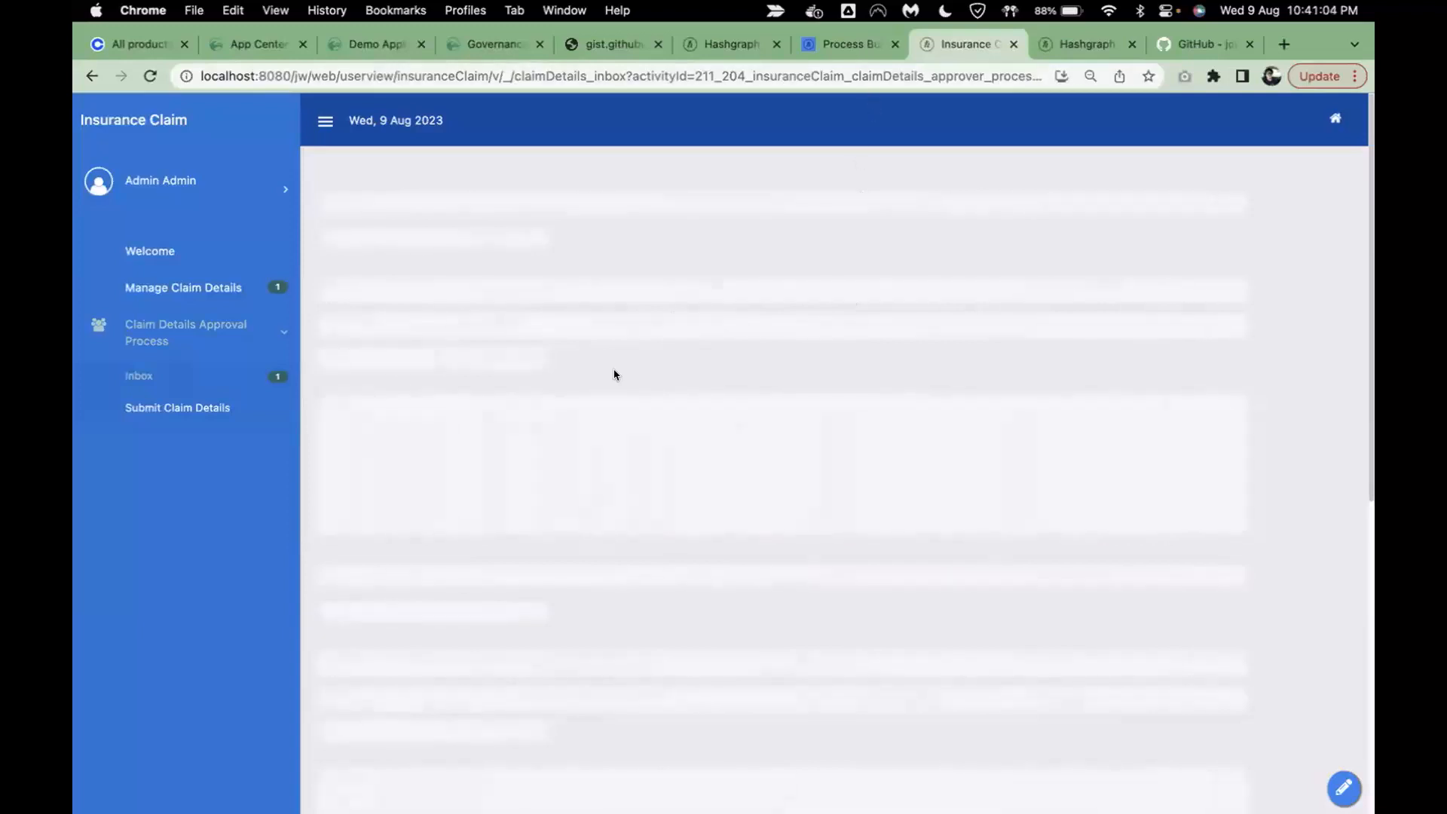
- Look over the Process Builder diagram, then go back to the Insurance Claim inbox with the admin bar shown
{"action": "left_click", "coordinate": [849, 44]}
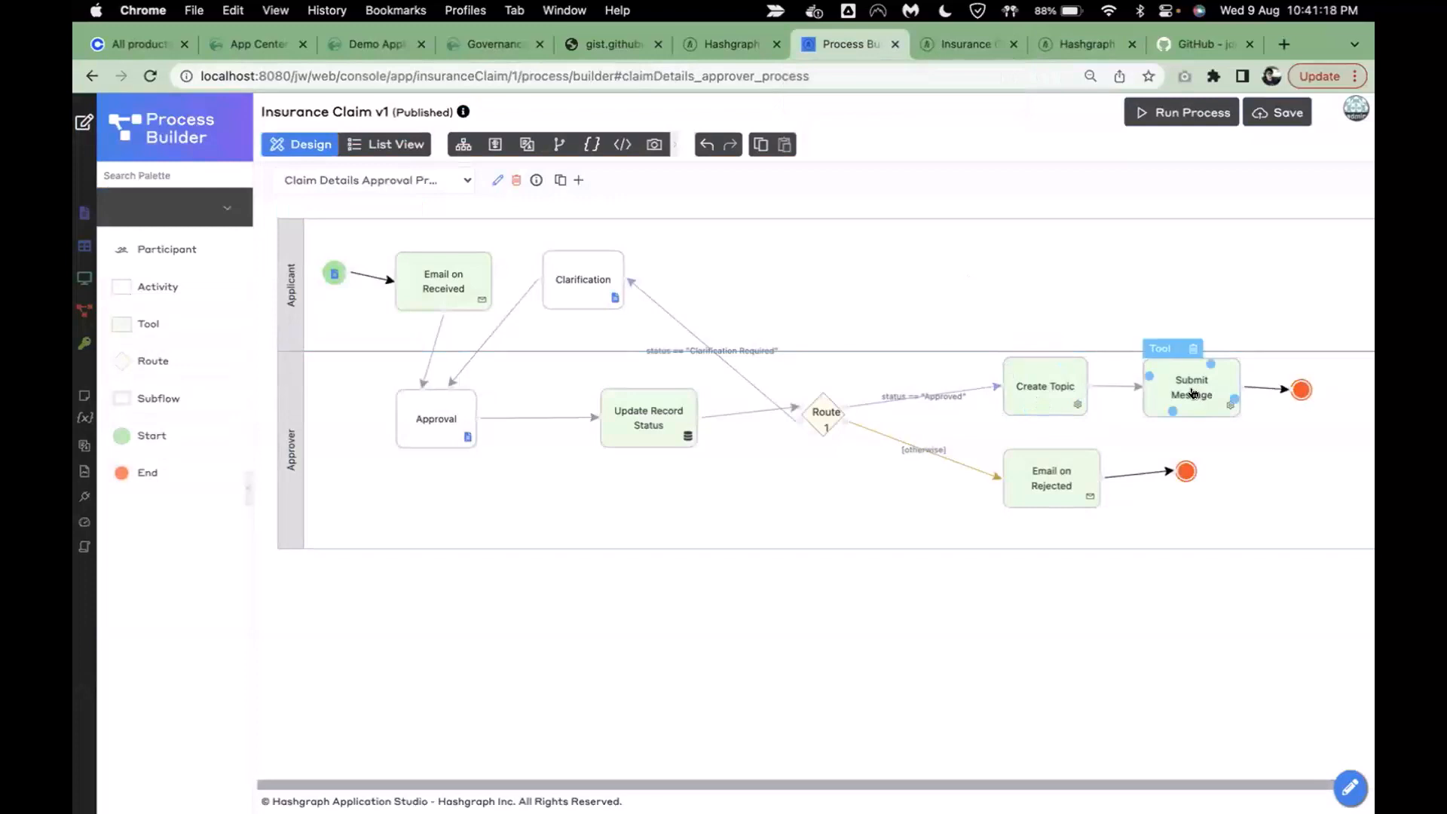
{"action": "left_click", "coordinate": [952, 51]}
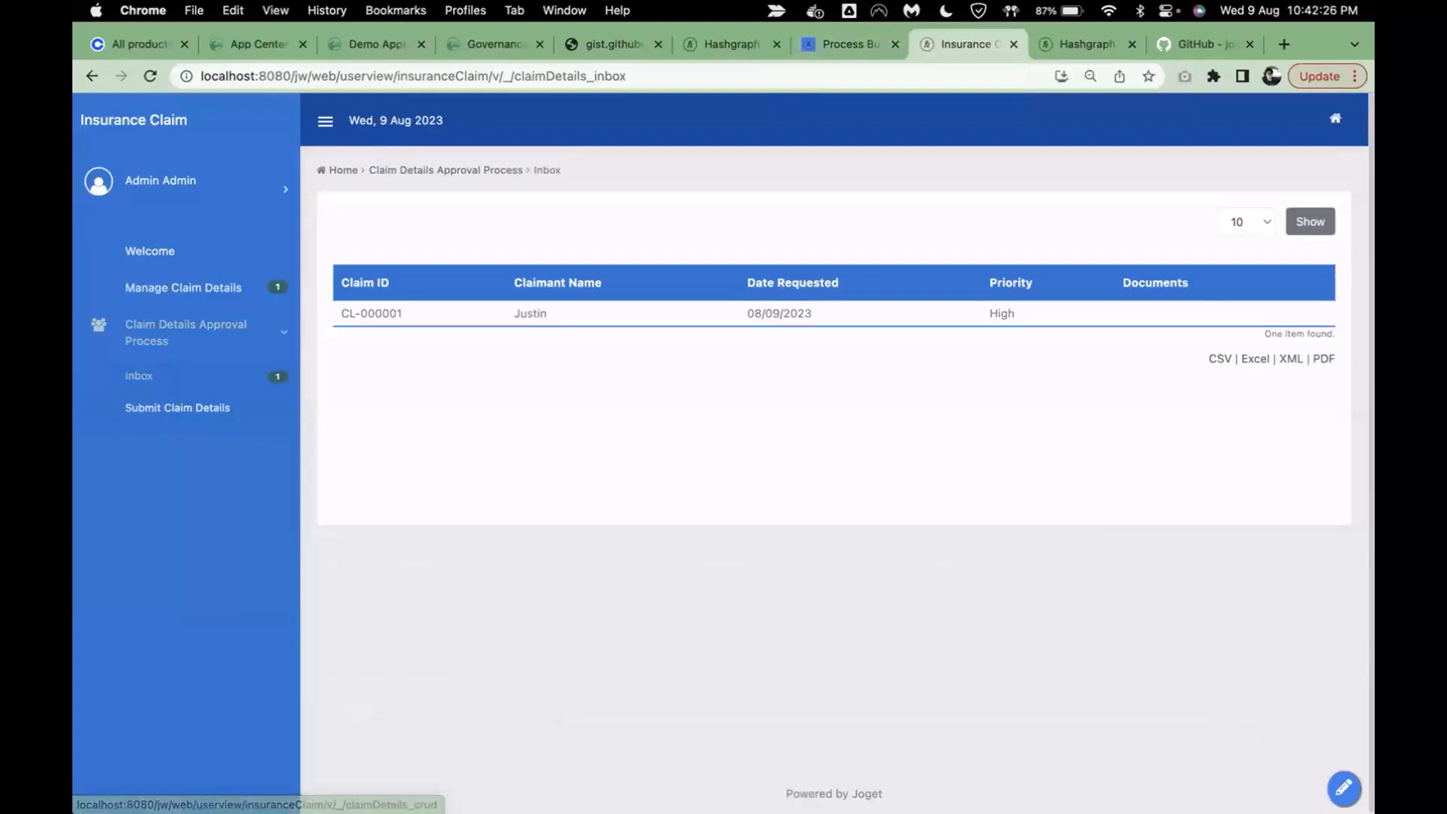
{"action": "left_click", "coordinate": [1345, 788]}
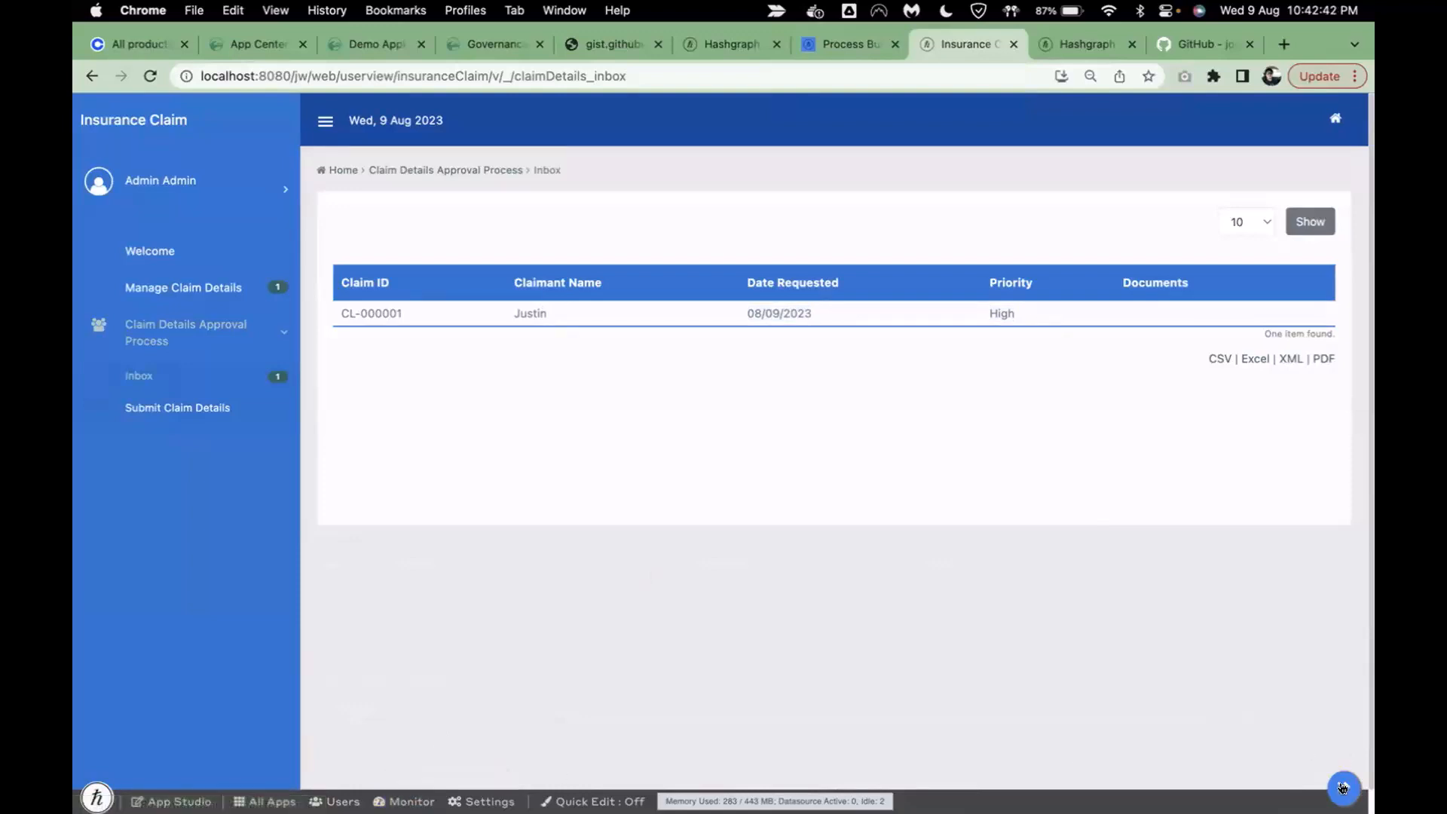
- In Monitor's archived processes, open the finished claim's Submit Message activity and select topicId 0.0.465703
{"action": "left_click", "coordinate": [404, 801]}
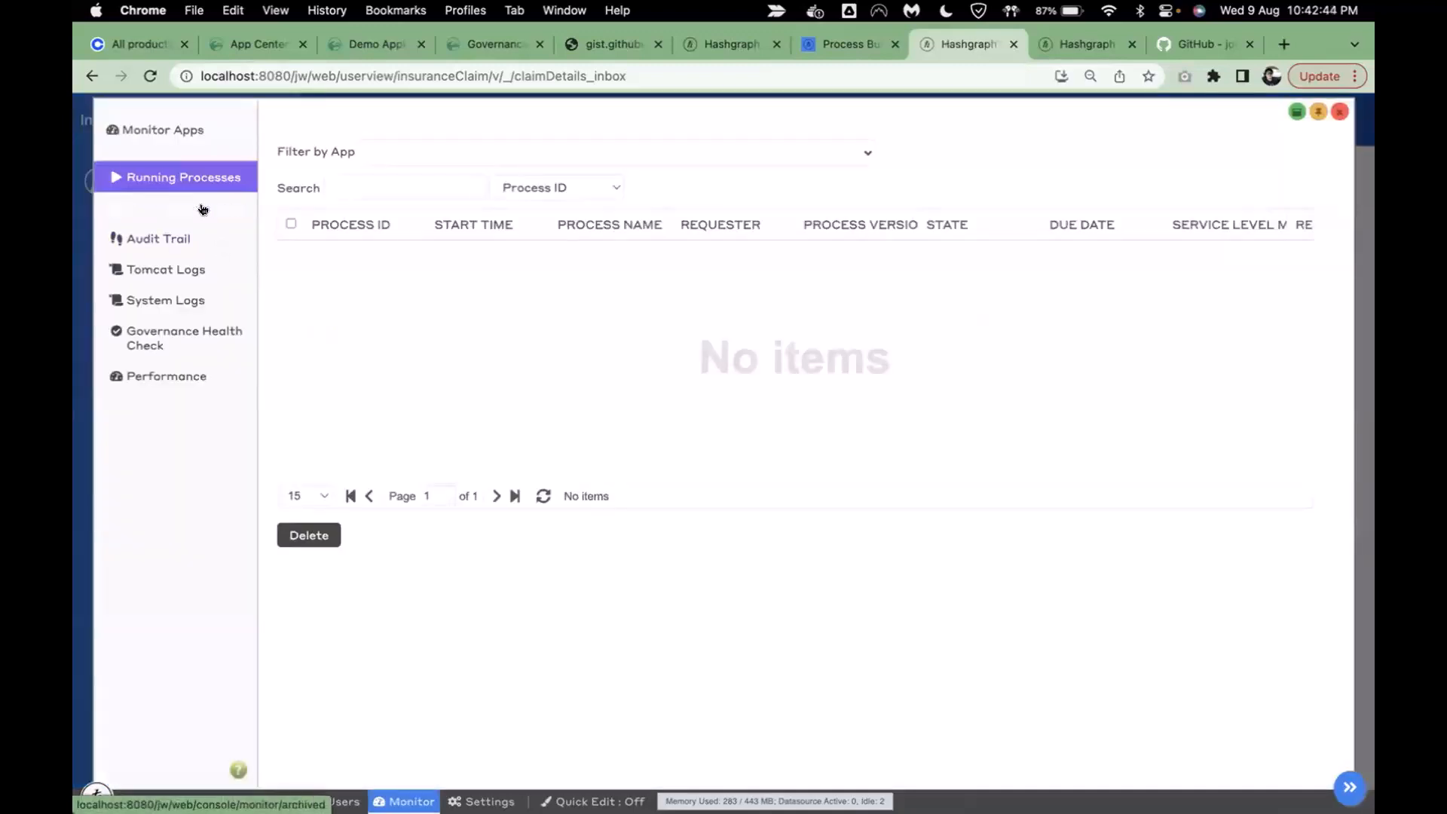
{"action": "left_click", "coordinate": [203, 209]}
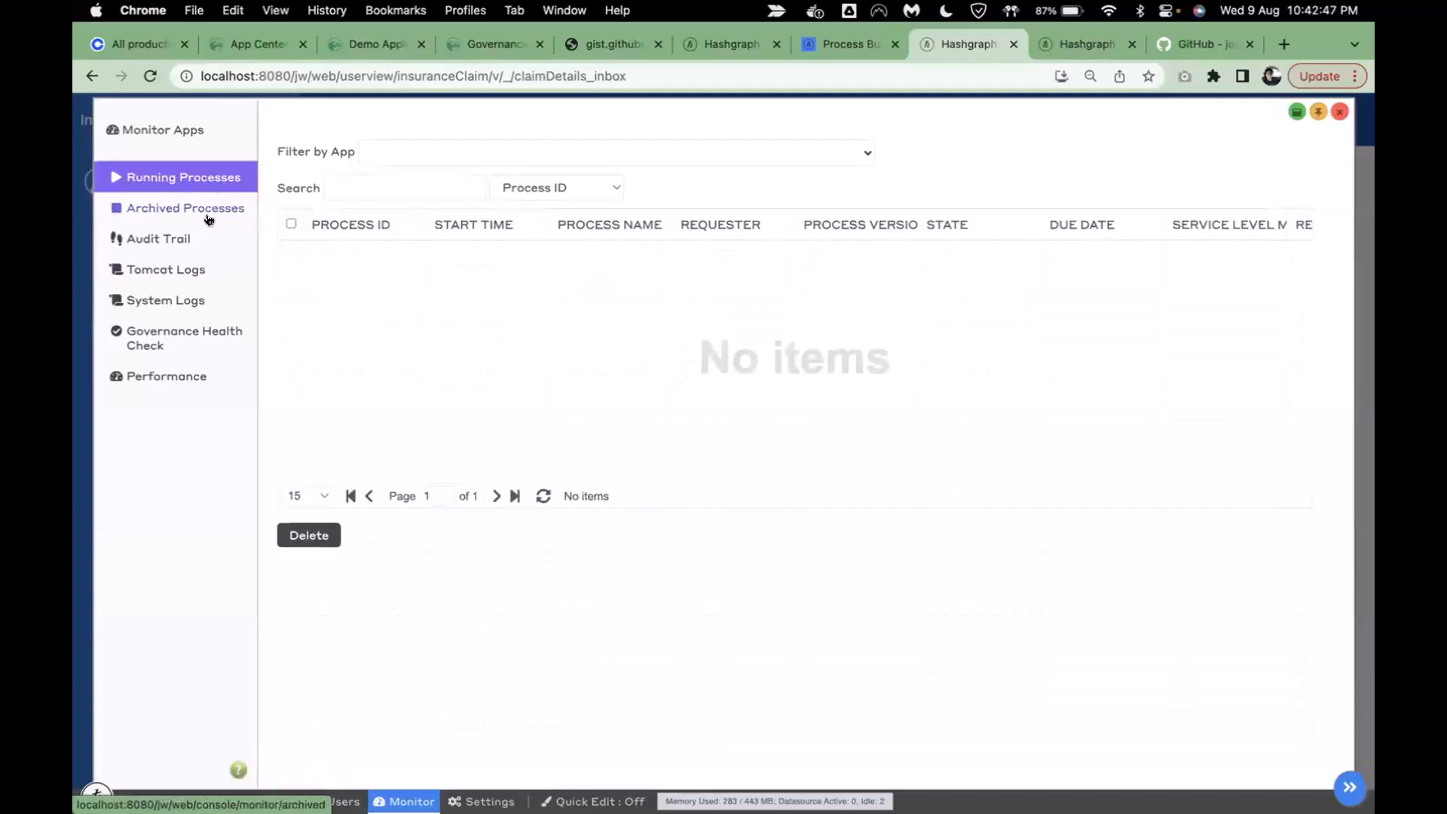
{"action": "left_click", "coordinate": [207, 214]}
{"action": "left_click", "coordinate": [488, 263]}
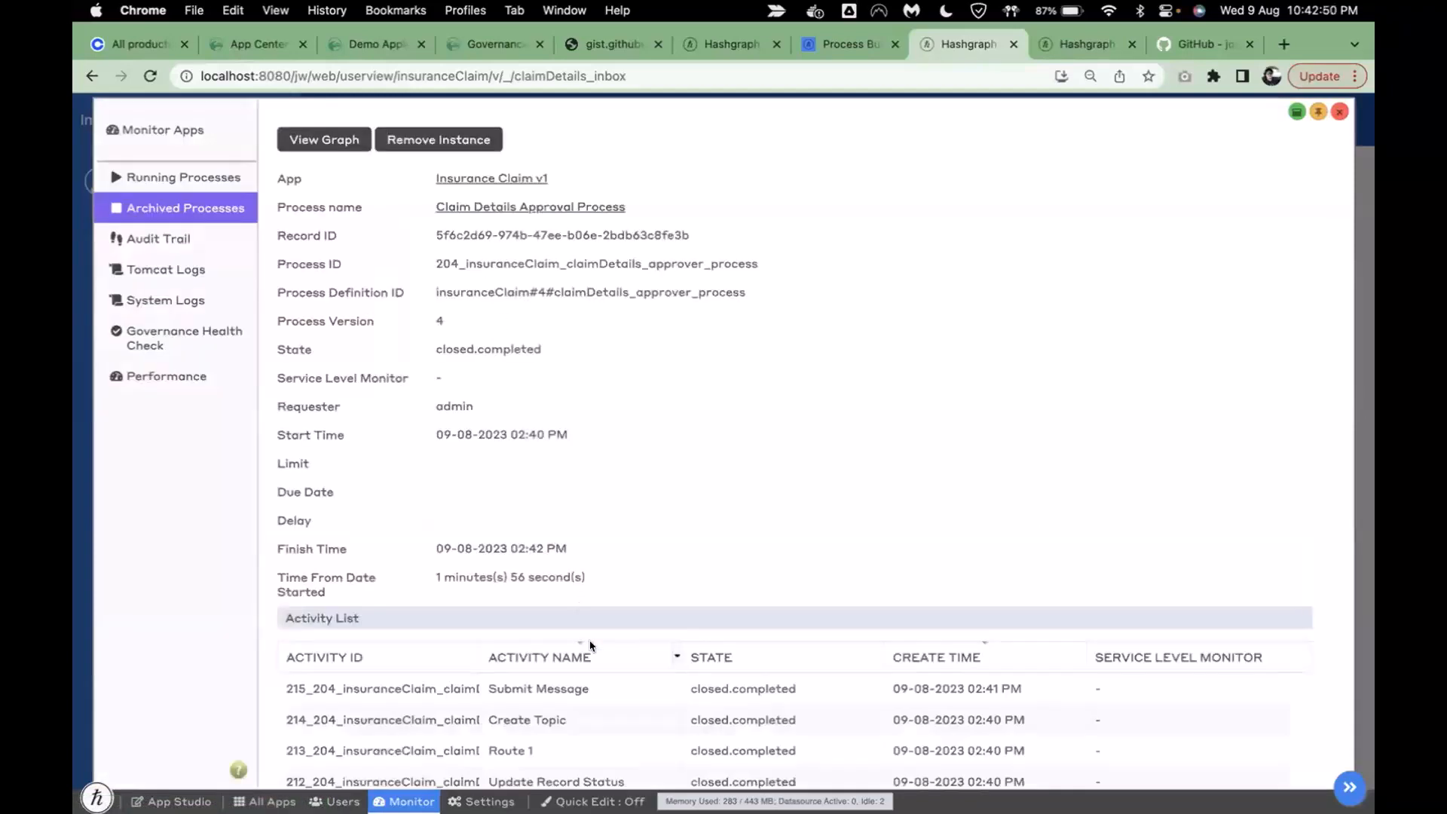
{"action": "scroll", "coordinate": [592, 645], "scroll_direction": "down", "scroll_amount": 3}
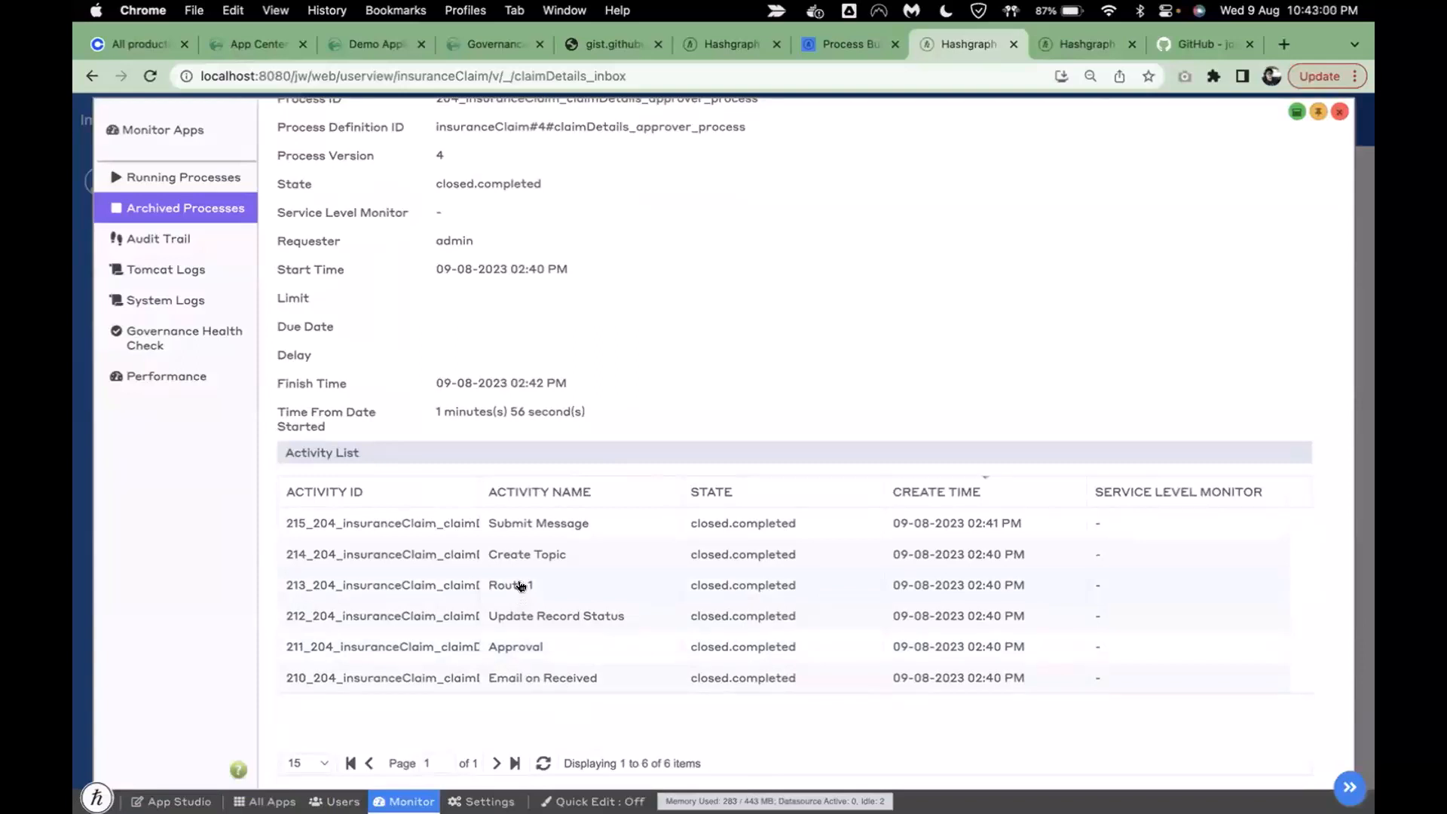
{"action": "left_click", "coordinate": [532, 523]}
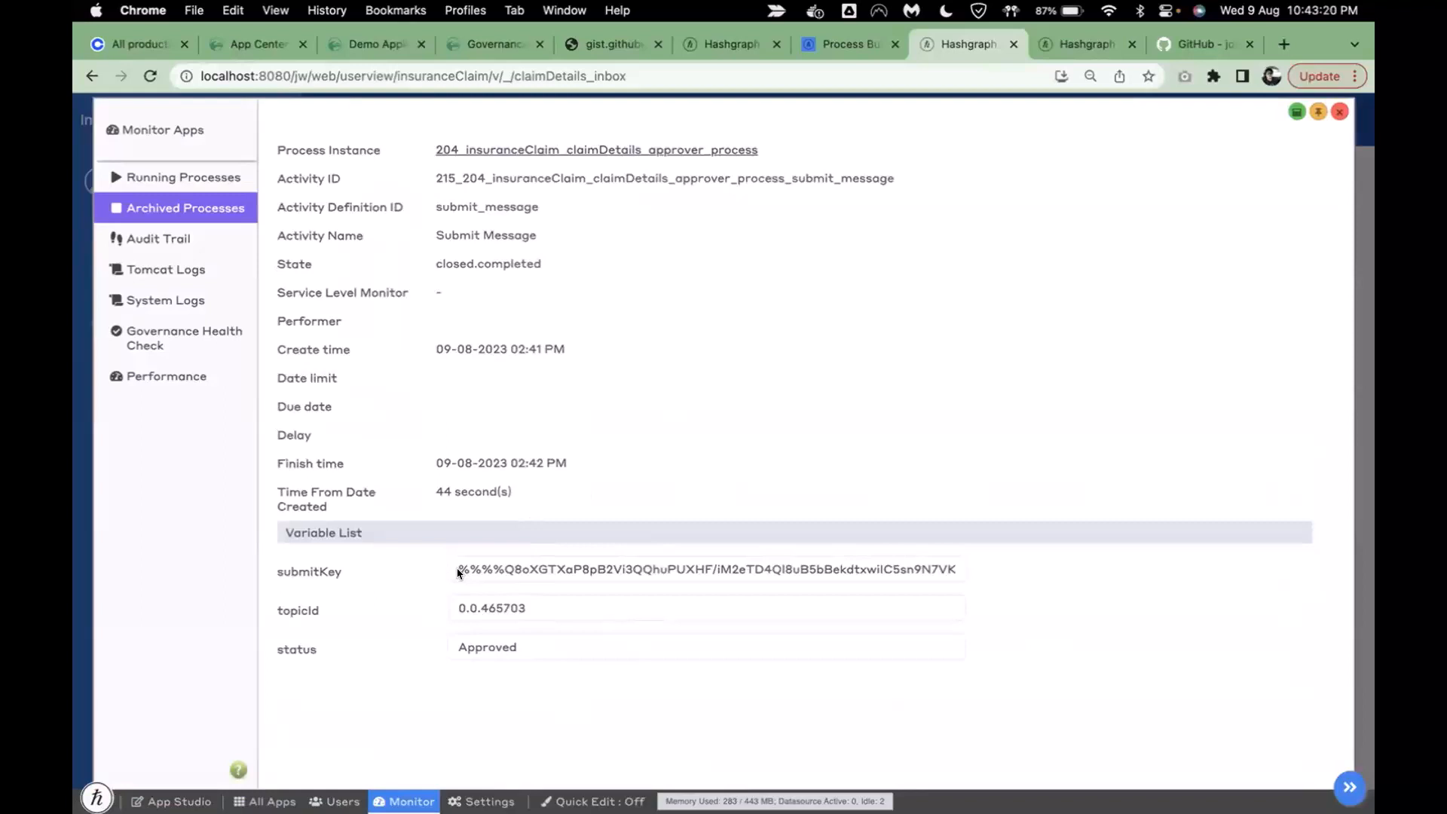
{"action": "left_click_drag", "start_coordinate": [532, 605], "coordinate": [407, 606]}
{"action": "key", "text": "super+c"}
- In a new tab, search hashscan.io for topic 0.0.465703 and open its message transaction
{"action": "left_click", "coordinate": [503, 604]}
{"action": "left_click", "coordinate": [1284, 45]}
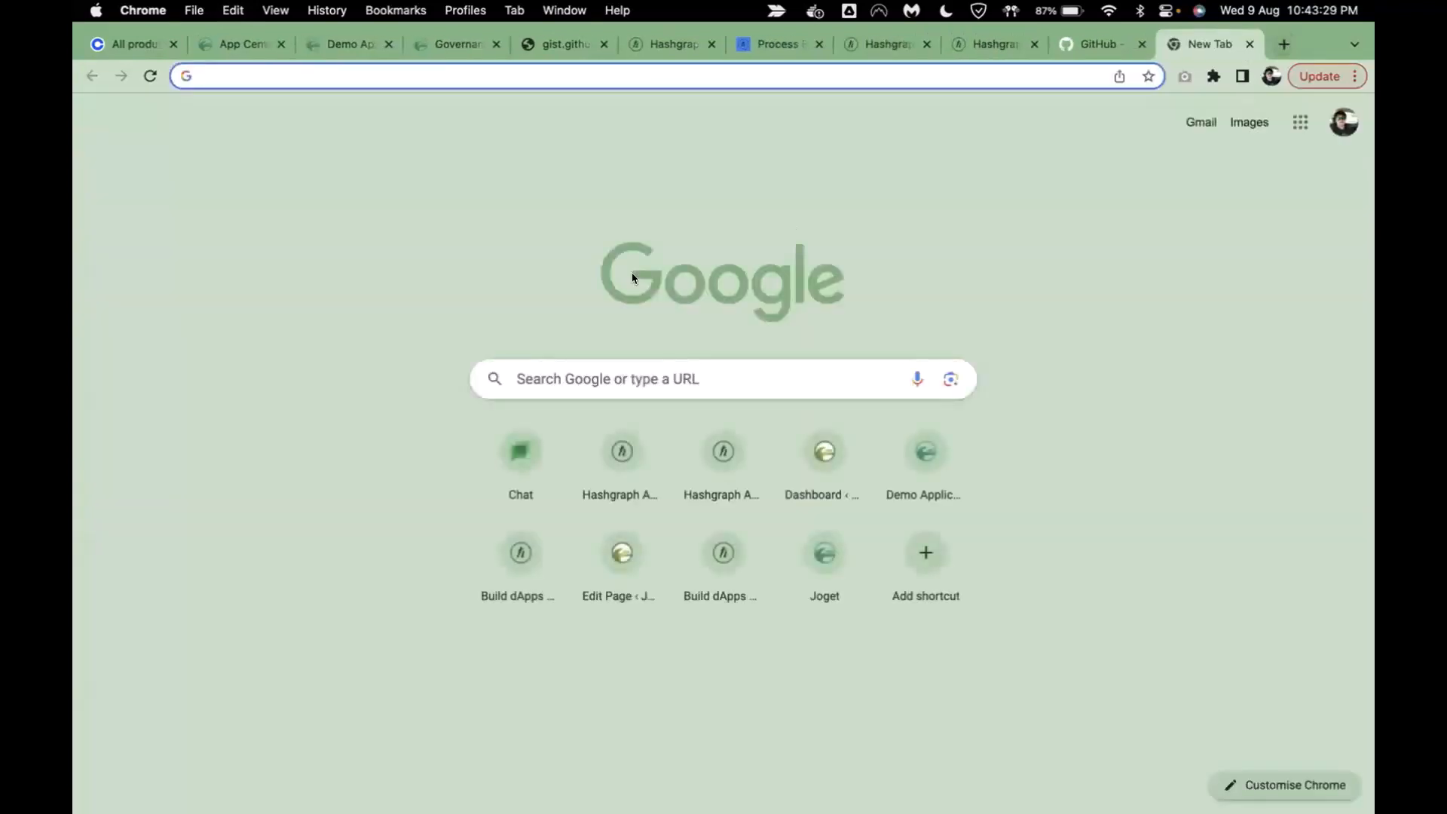
{"action": "type", "text": "hashsc"}
{"action": "key", "text": "Return"}
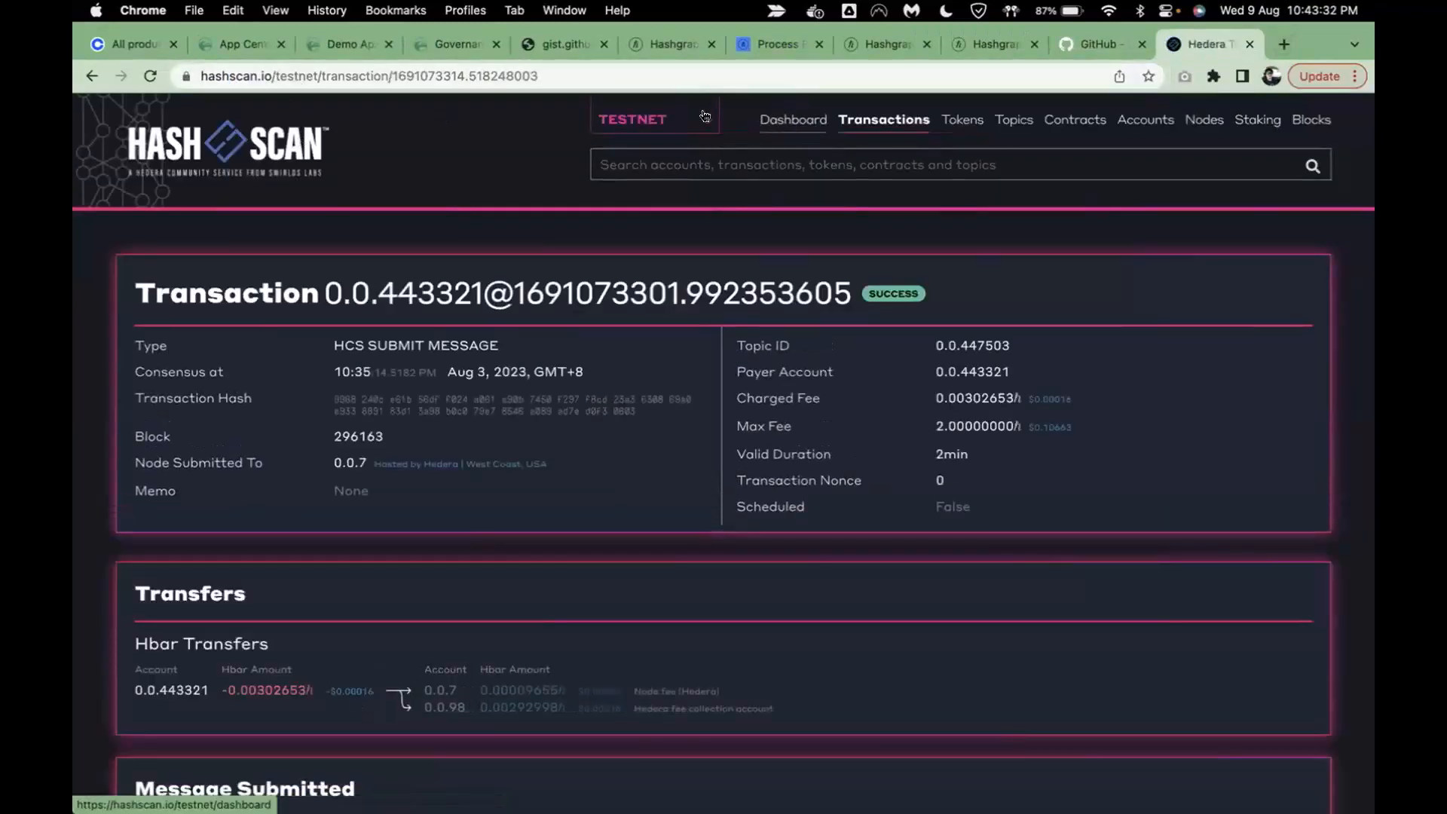
{"action": "key", "text": "super+v"}
{"action": "key", "text": "Return"}
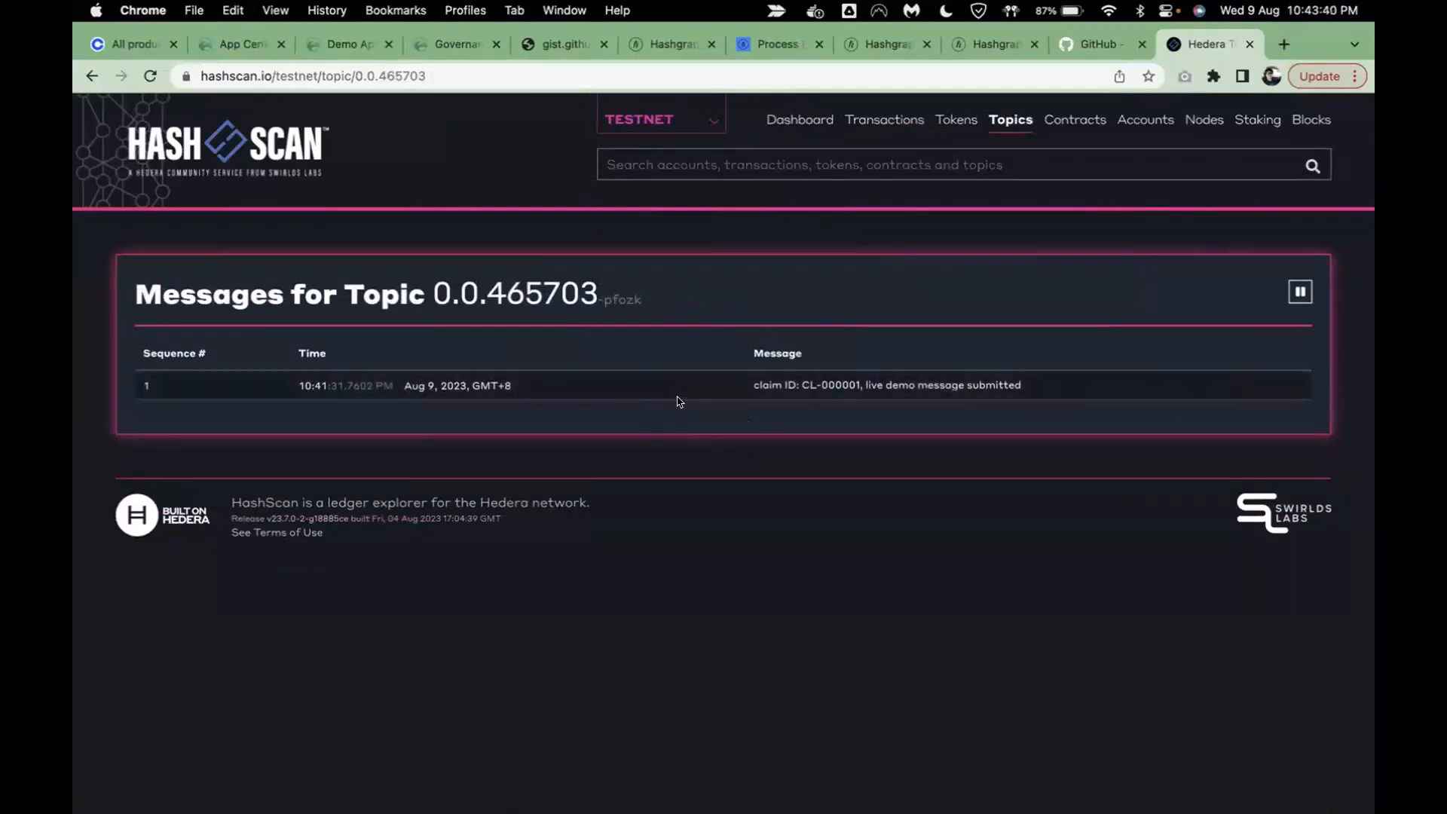
{"action": "left_click", "coordinate": [679, 388]}
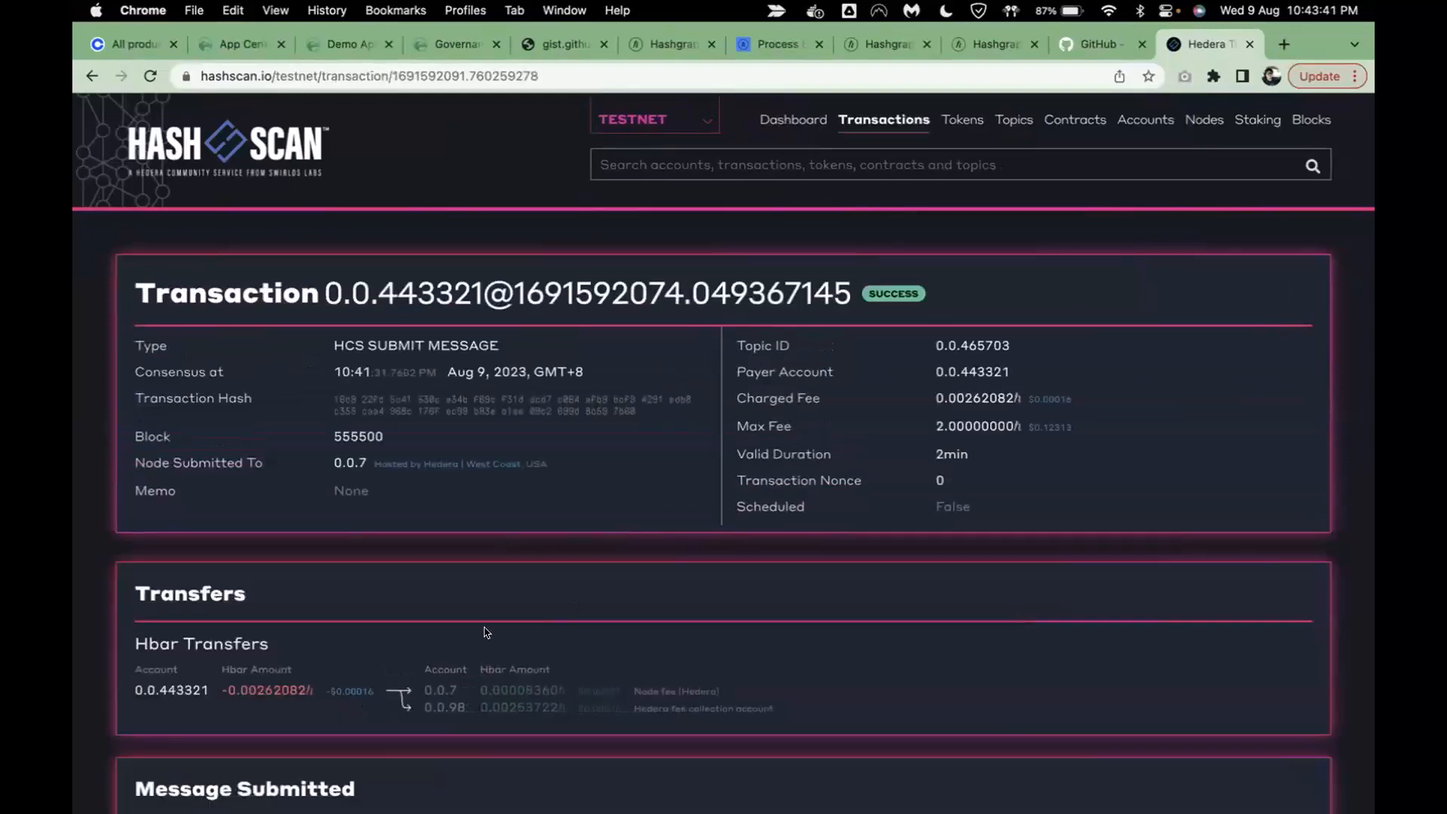
- Review the transaction's consensus time, claim message text and running hash, then close the HashScan page
{"action": "scroll", "coordinate": [484, 633], "scroll_direction": "down", "scroll_amount": 5}
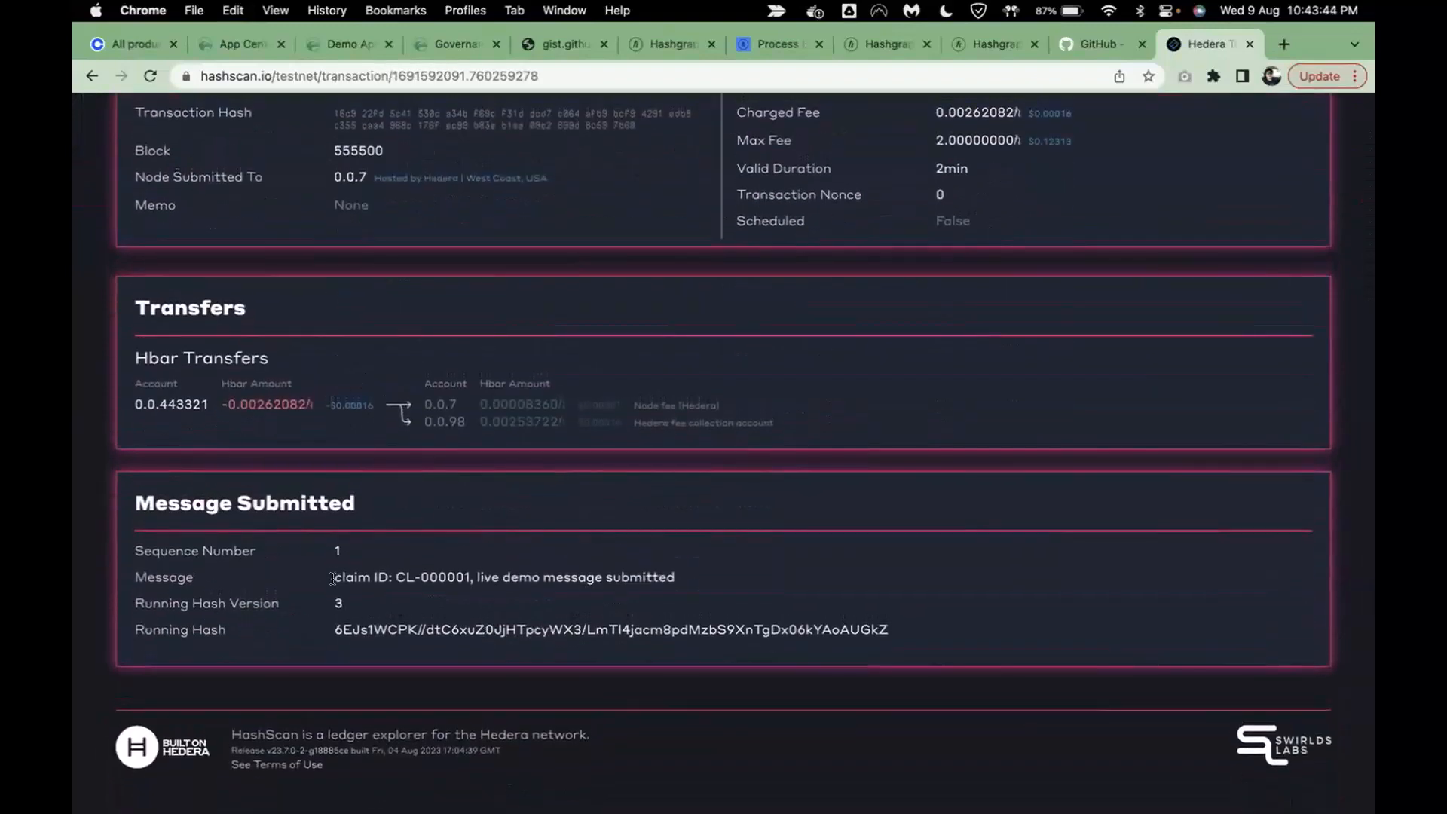
{"action": "scroll", "coordinate": [340, 575], "scroll_direction": "up", "scroll_amount": 3}
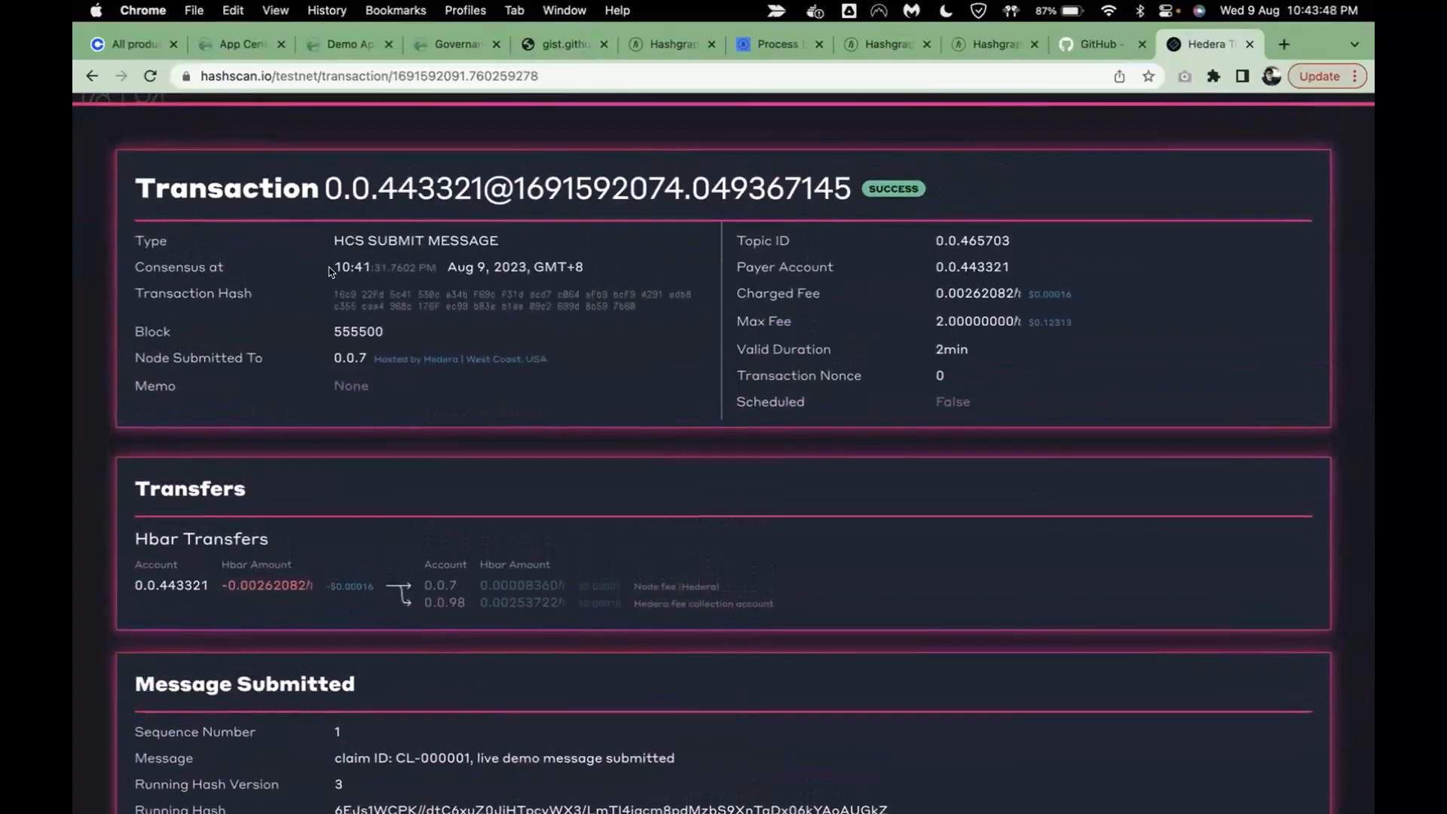
{"action": "left_click_drag", "start_coordinate": [332, 271], "coordinate": [665, 272]}
{"action": "left_click", "coordinate": [666, 271]}
{"action": "scroll", "coordinate": [500, 602], "scroll_direction": "down", "scroll_amount": 3}
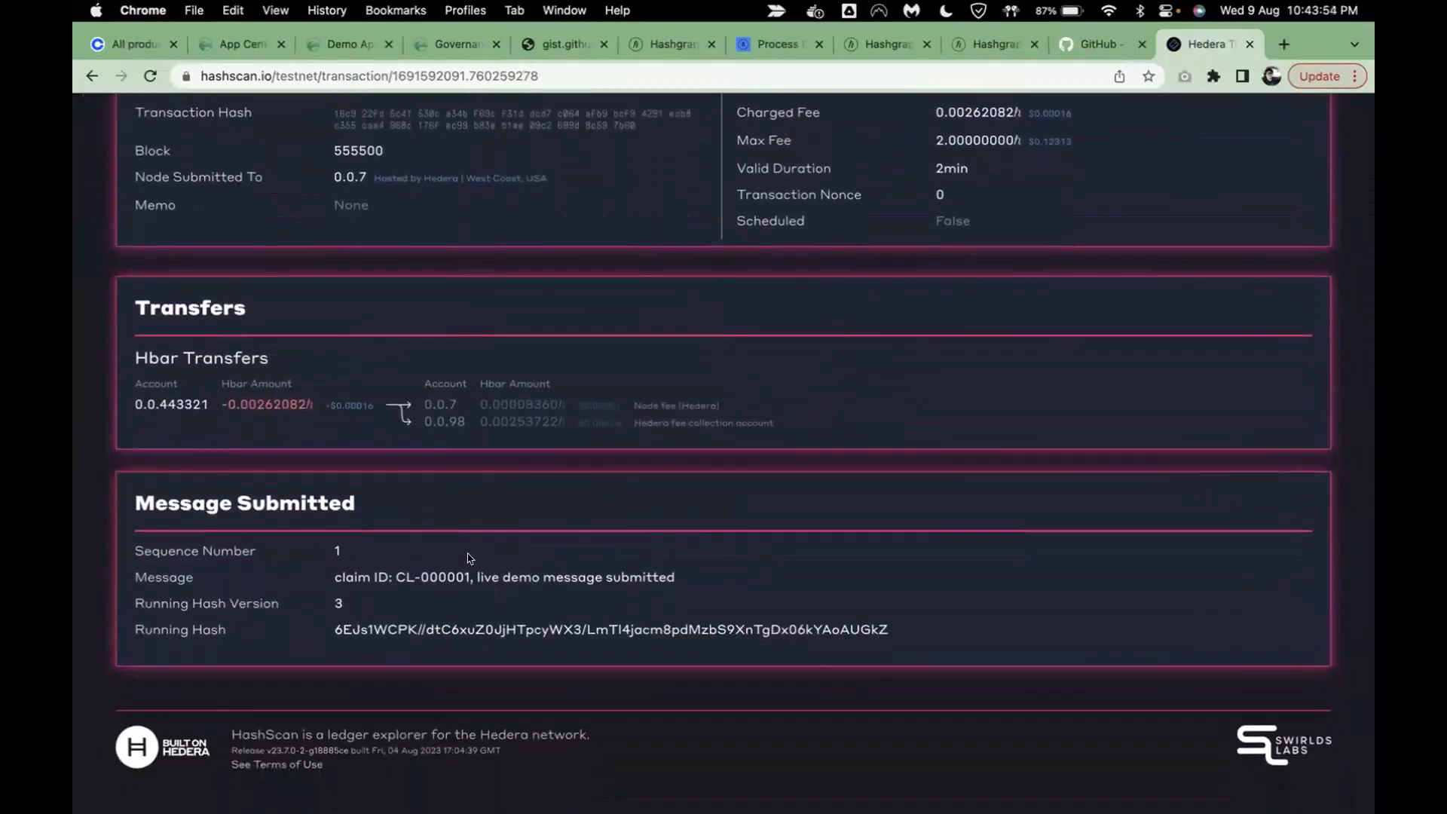
{"action": "left_click_drag", "start_coordinate": [317, 579], "coordinate": [1013, 581]}
{"action": "left_click", "coordinate": [561, 596]}
{"action": "triple_click", "coordinate": [933, 633]}
{"action": "left_click", "coordinate": [935, 635]}
{"action": "scroll", "coordinate": [935, 635], "scroll_direction": "up", "scroll_amount": 5}
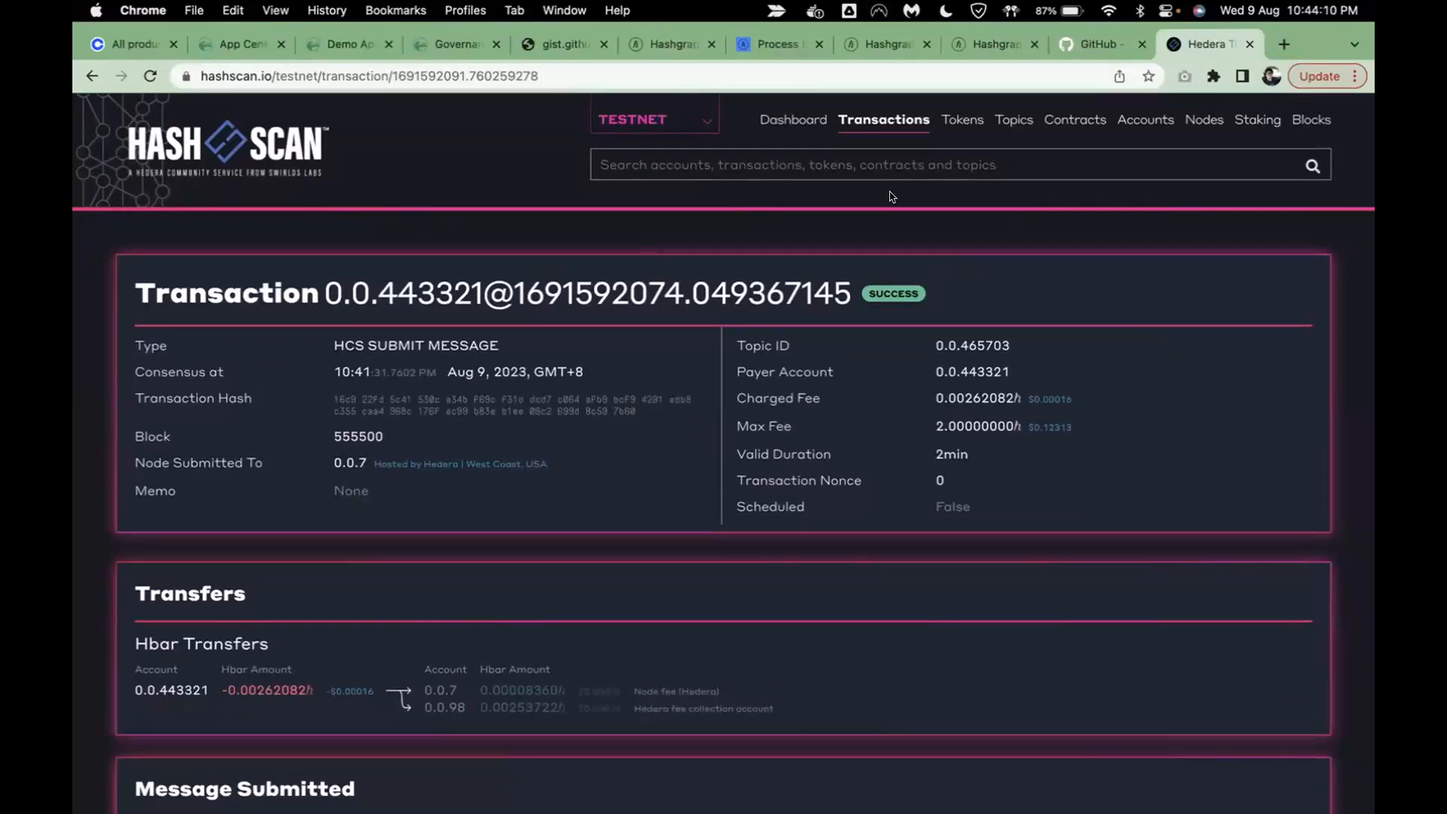
{"action": "left_click", "coordinate": [1251, 44]}
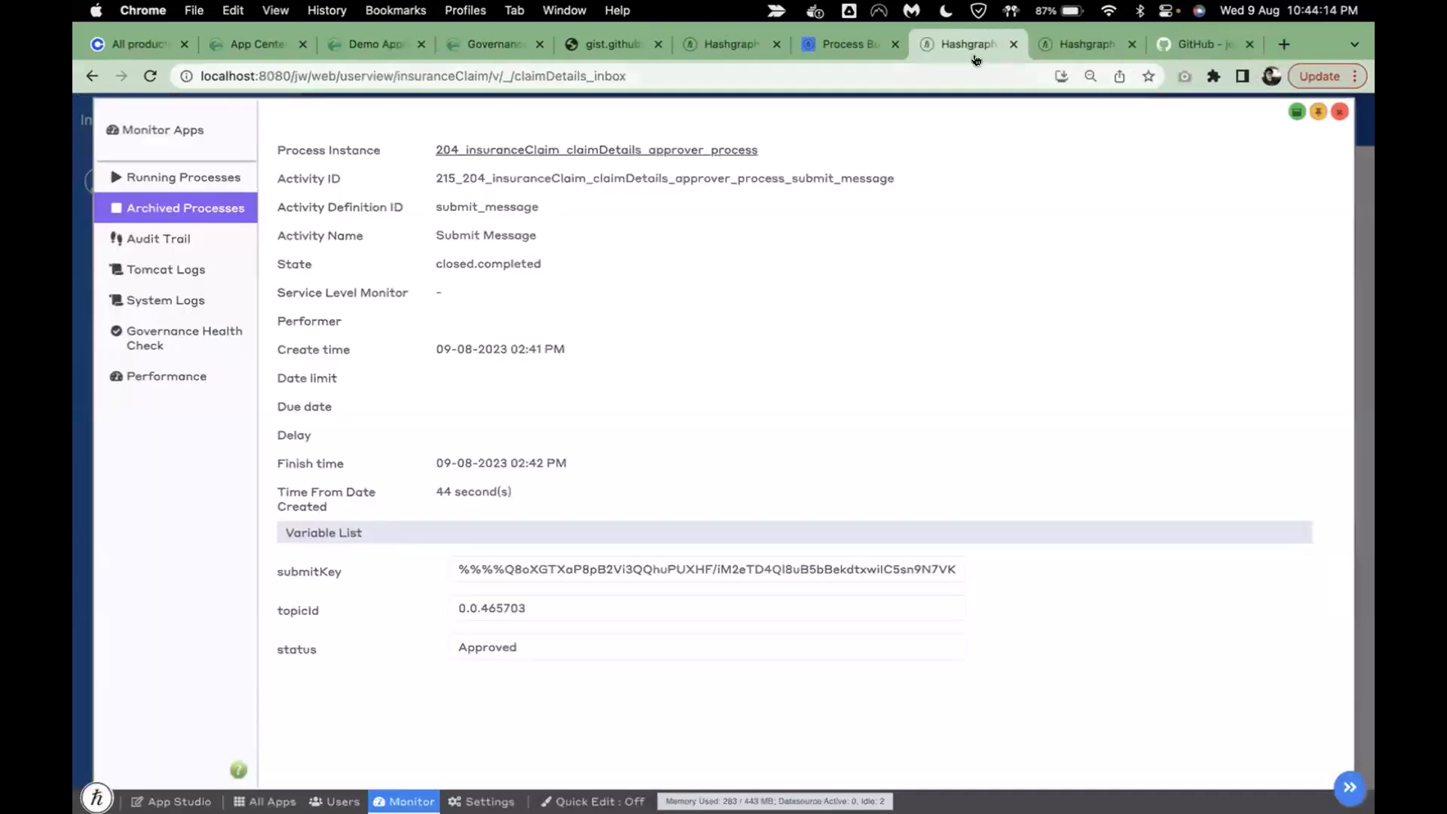
- Close the Monitor popup, open Manage Claim Details, and show the Claim Details Approval Process diagram
{"action": "left_click", "coordinate": [1339, 112]}
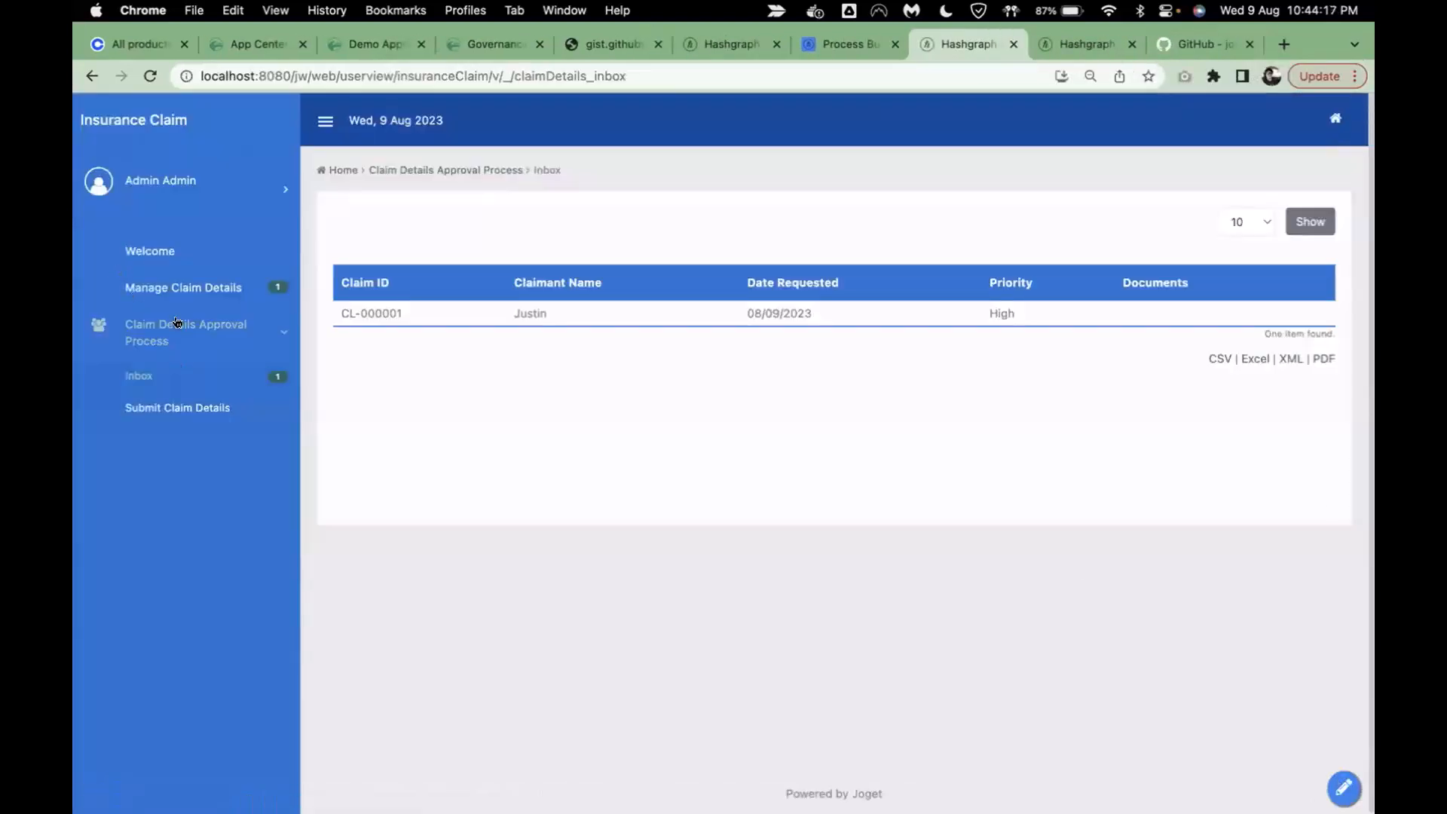
{"action": "left_click", "coordinate": [188, 287]}
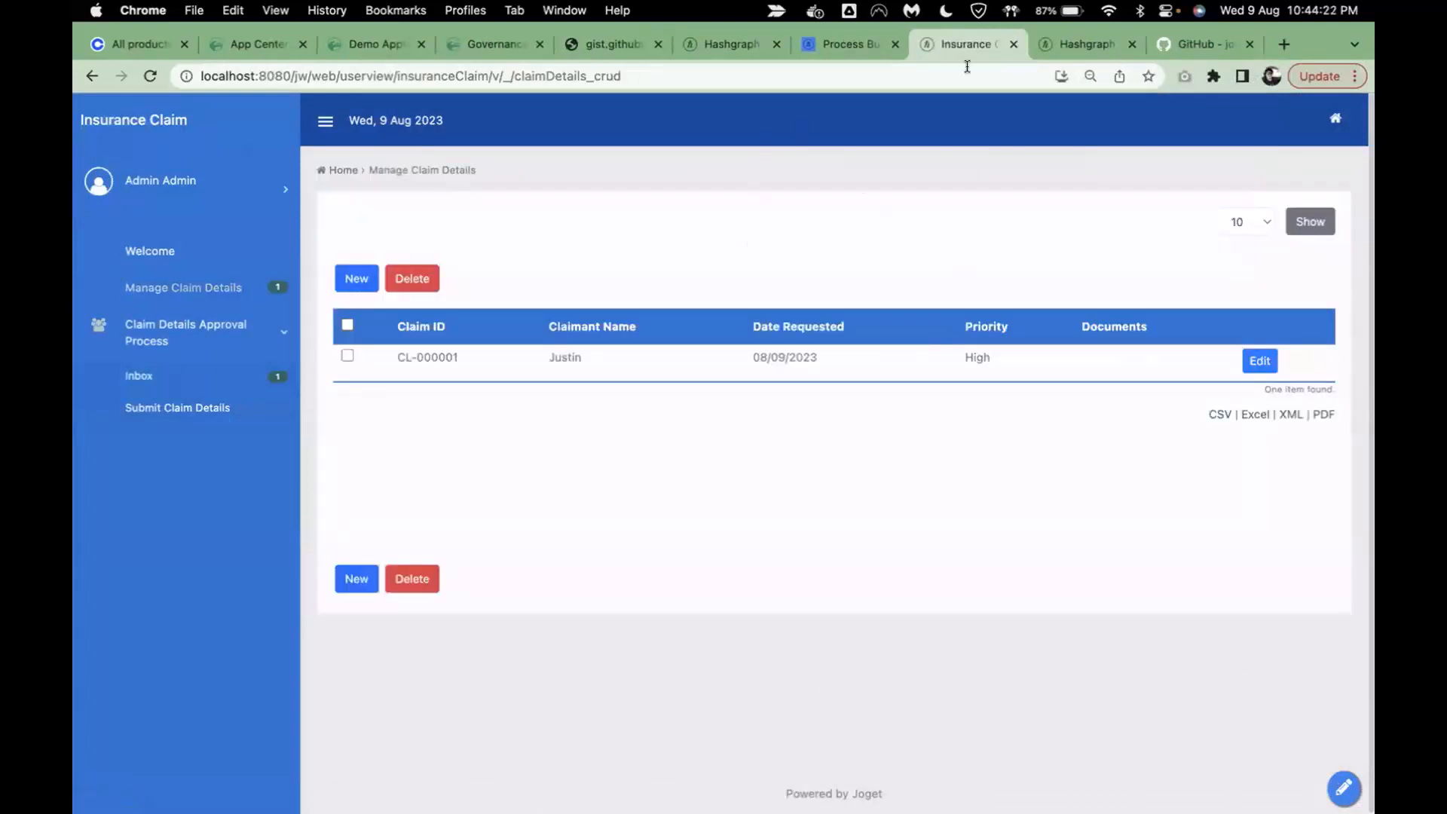
{"action": "left_click", "coordinate": [844, 42]}
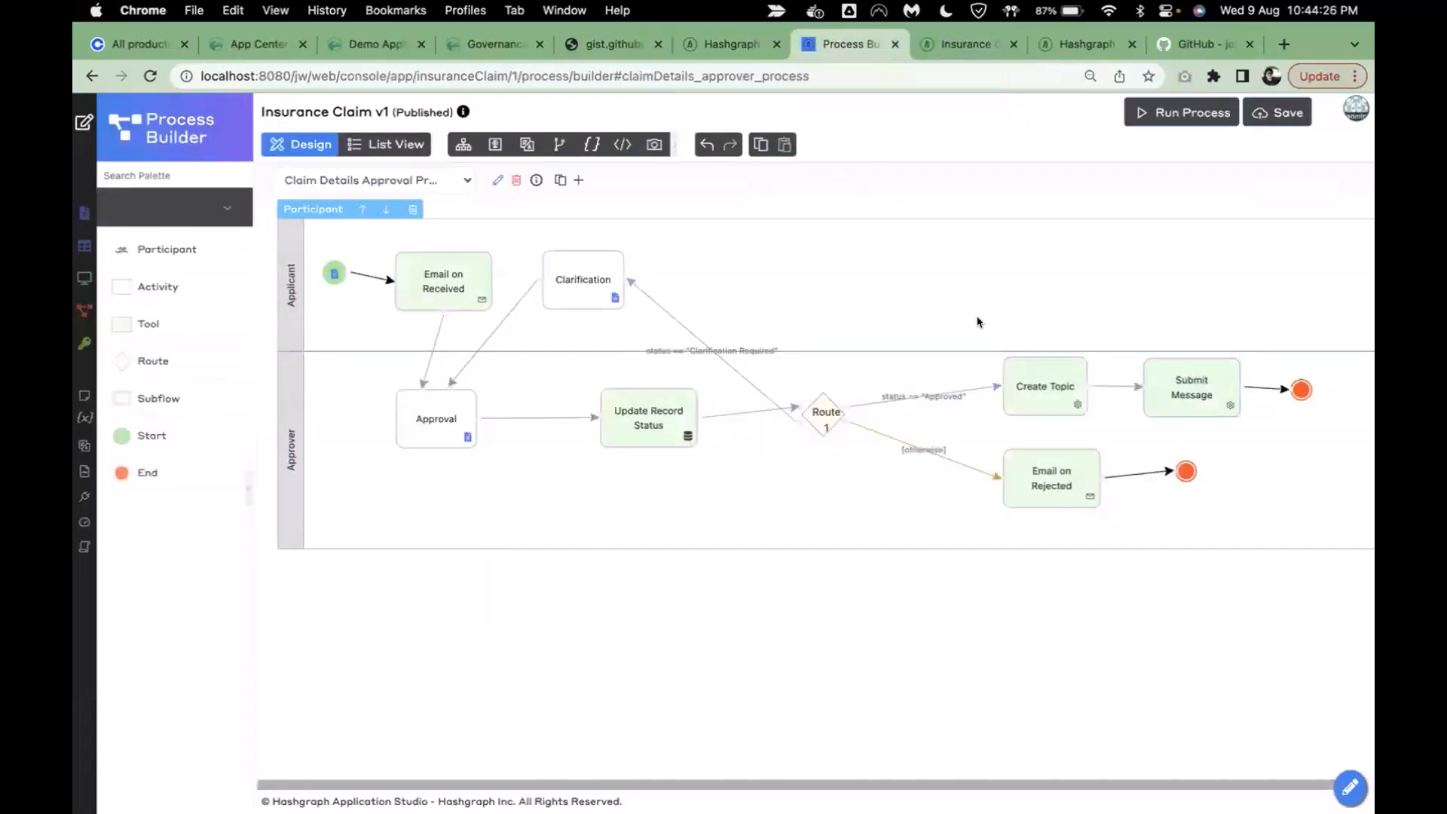
- Open the Create Topic node's settings and check the Admin Key and Operation Type options
{"action": "left_click", "coordinate": [1047, 402]}
{"action": "scroll", "coordinate": [950, 644], "scroll_direction": "down", "scroll_amount": 2}
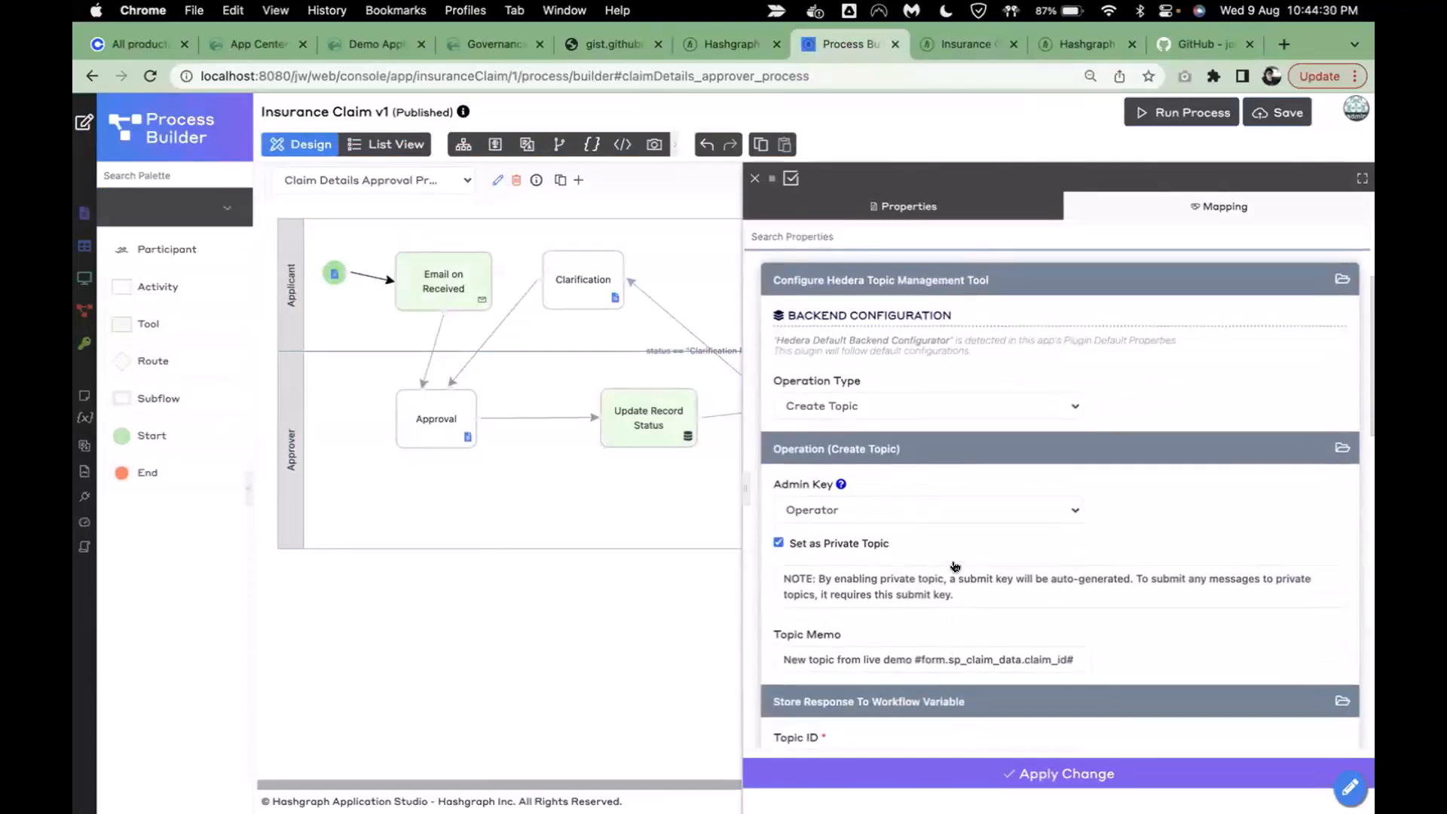
{"action": "left_click", "coordinate": [928, 512]}
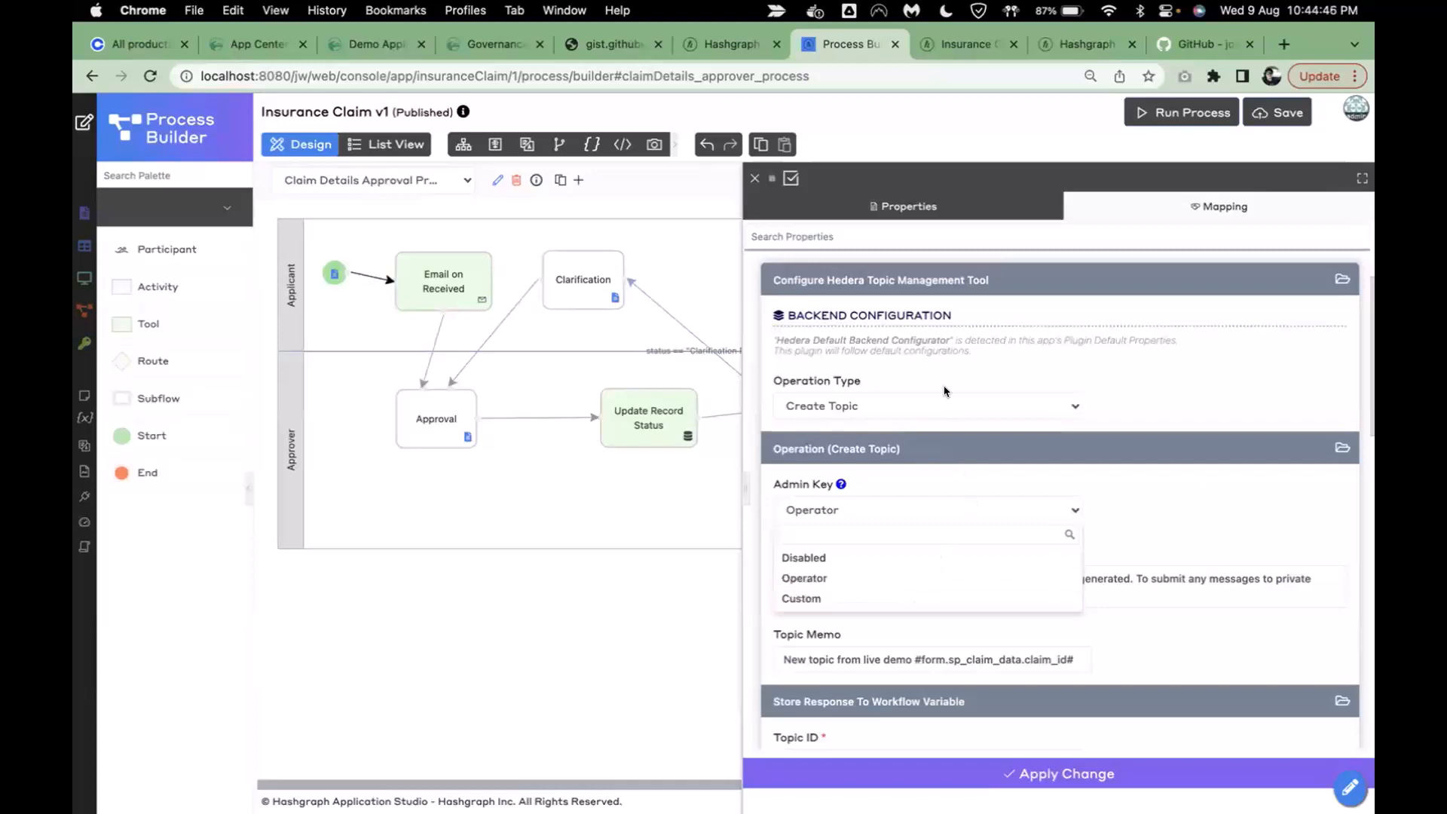
{"action": "left_click", "coordinate": [1173, 405]}
{"action": "left_click", "coordinate": [972, 407]}
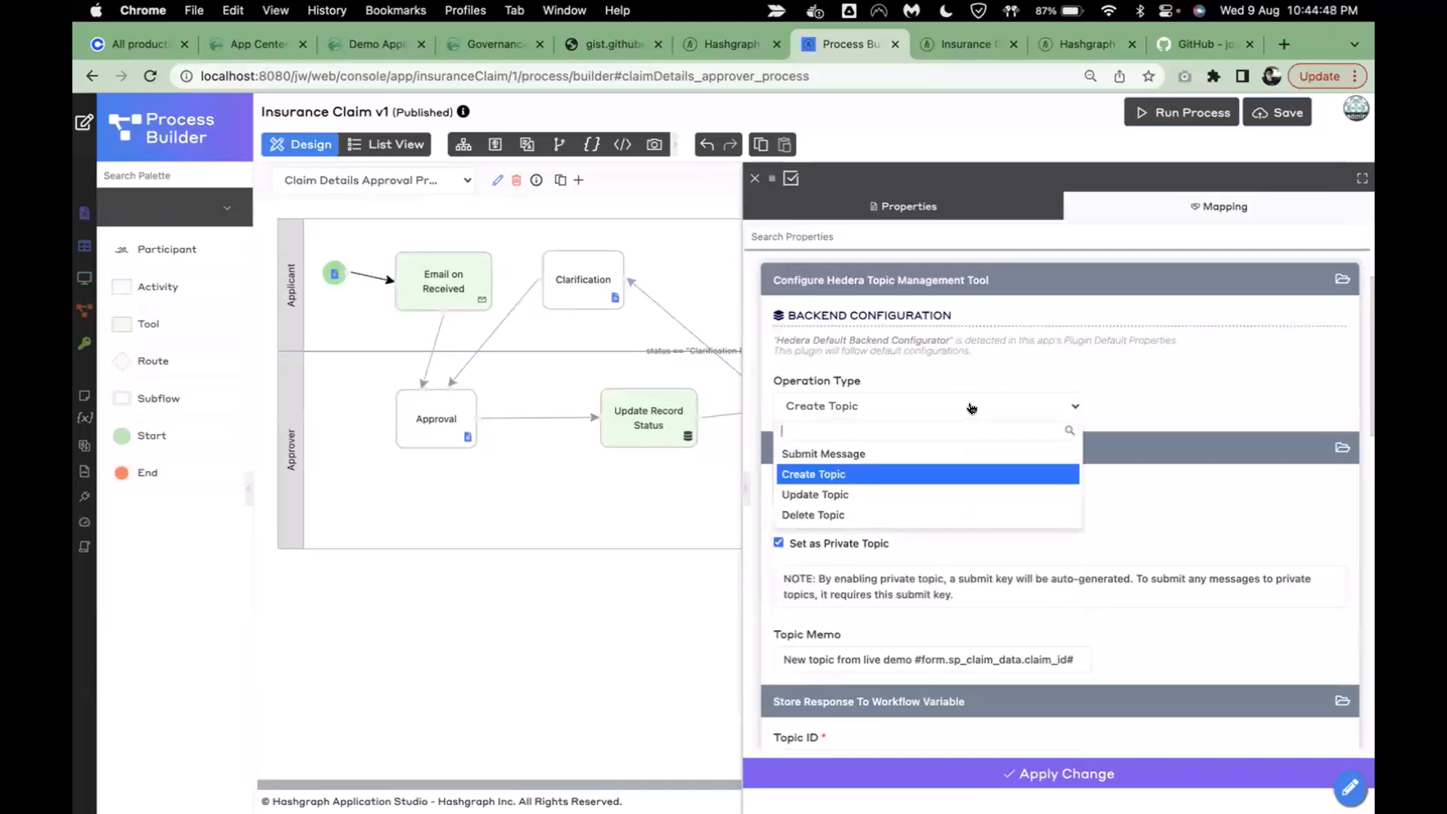
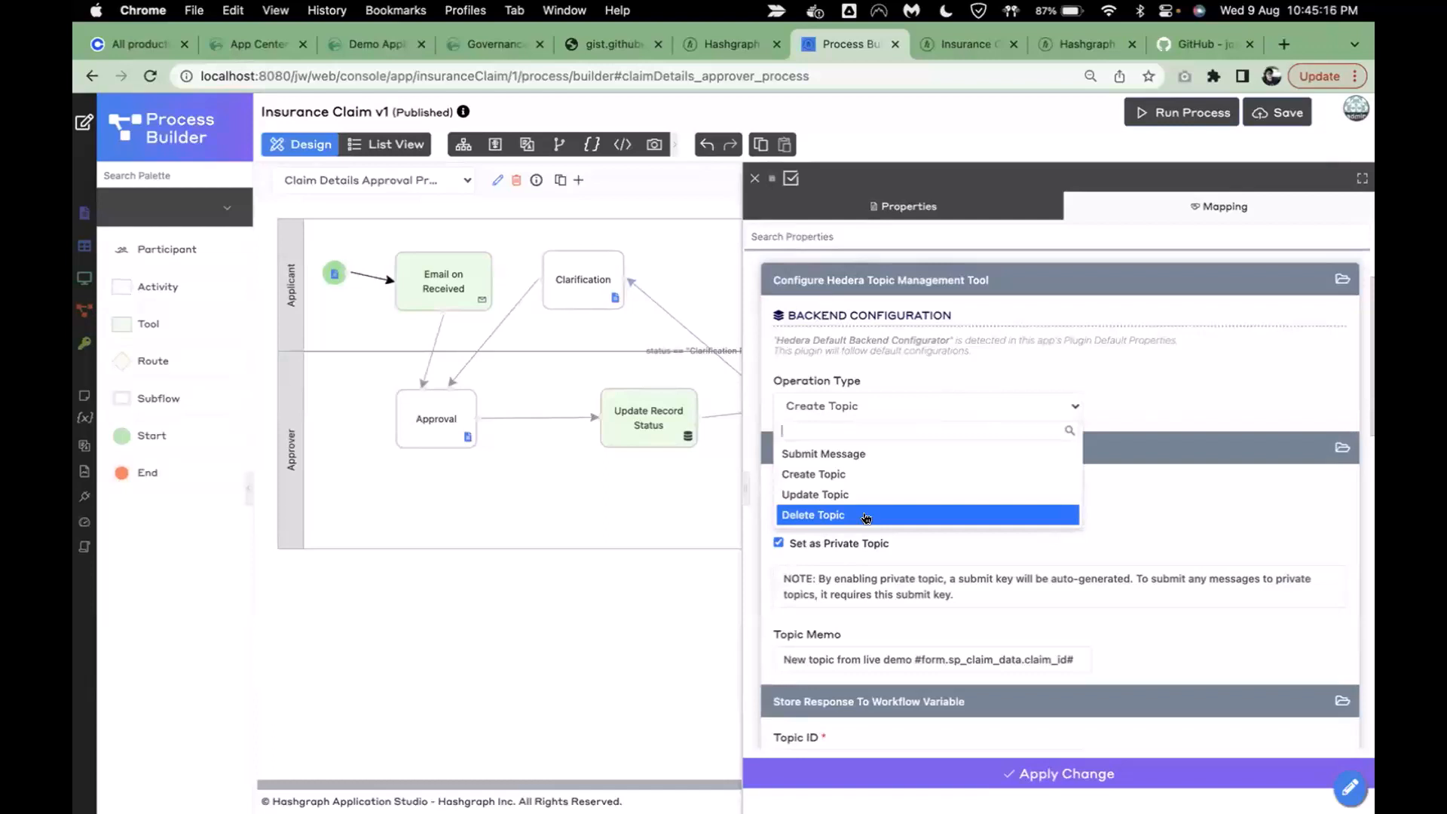
- Dismiss the Create Topic node's Operation Type and Admin Key choices without changing them
{"action": "left_click", "coordinate": [1202, 377]}
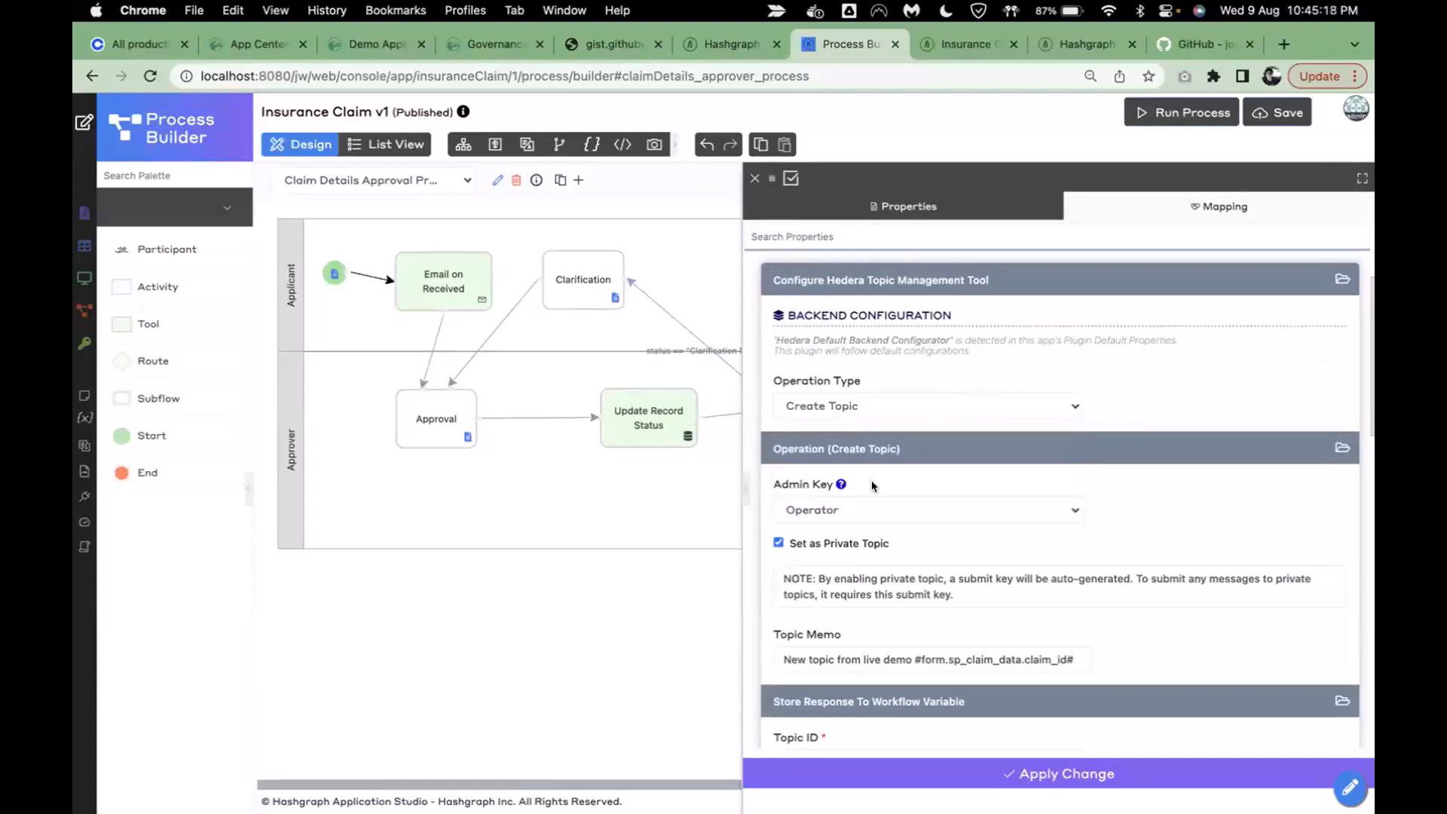
{"action": "left_click", "coordinate": [856, 511]}
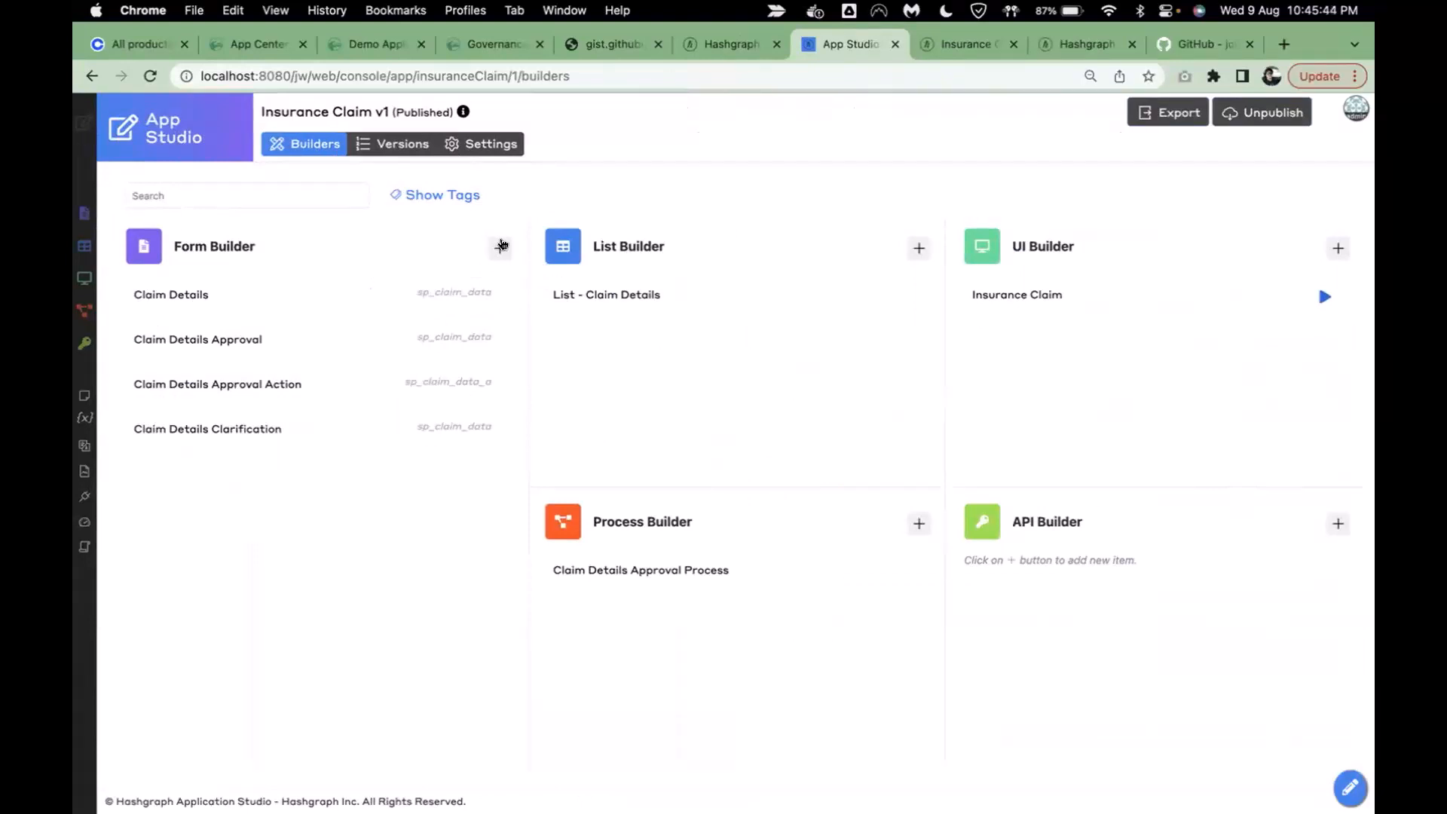
- Create and save a form with ID accountDetails, name Account Details, table sp_account_data
{"action": "left_click", "coordinate": [501, 246]}
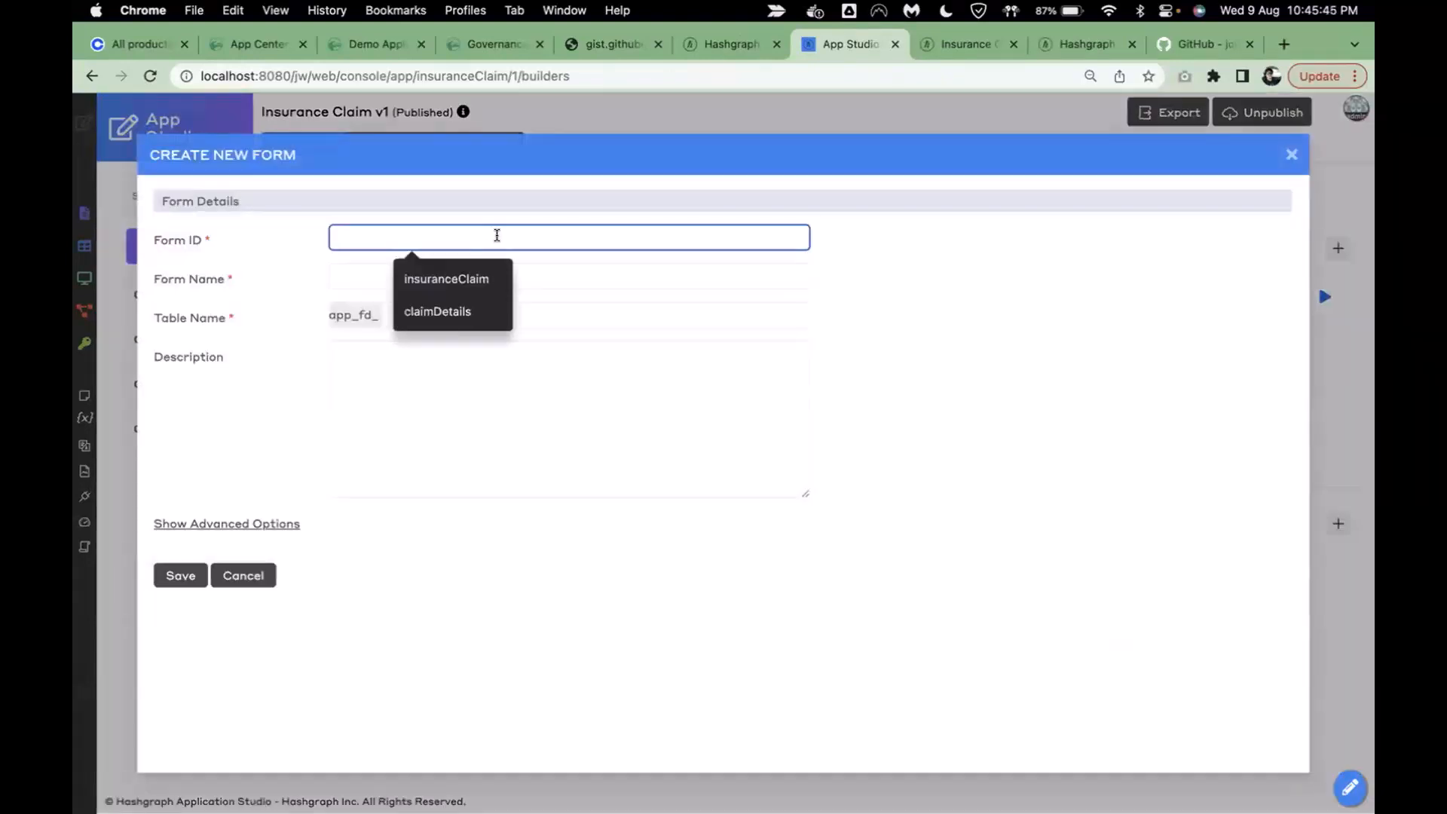
{"action": "type", "text": "accountDetails"}
{"action": "key", "text": "Tab"}
{"action": "type", "text": "Account Details"}
{"action": "left_click", "coordinate": [457, 310]}
{"action": "left_click", "coordinate": [456, 338]}
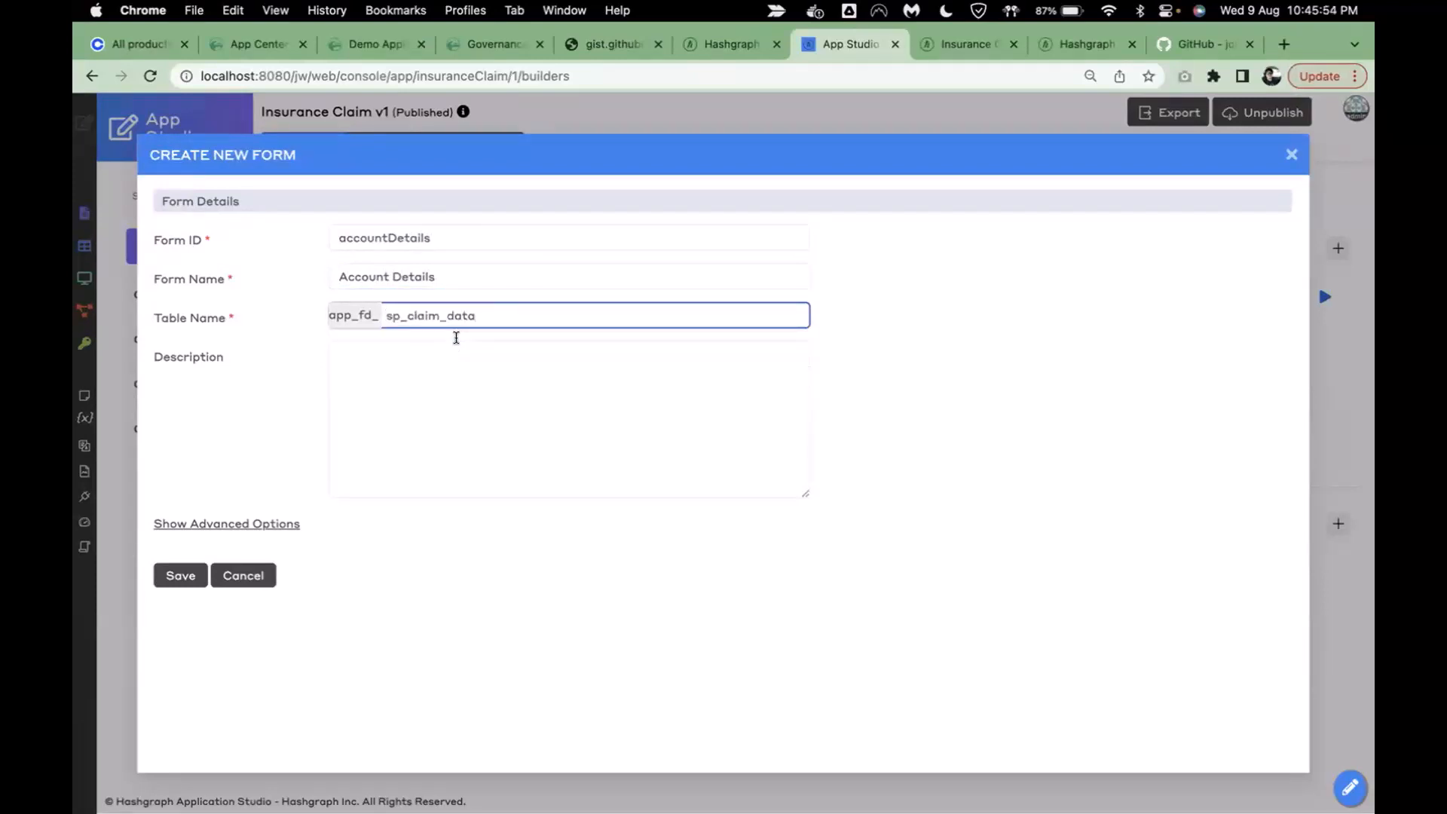
{"action": "left_click_drag", "start_coordinate": [440, 315], "coordinate": [408, 315]}
{"action": "type", "text": "account"}
{"action": "left_click", "coordinate": [181, 576]}
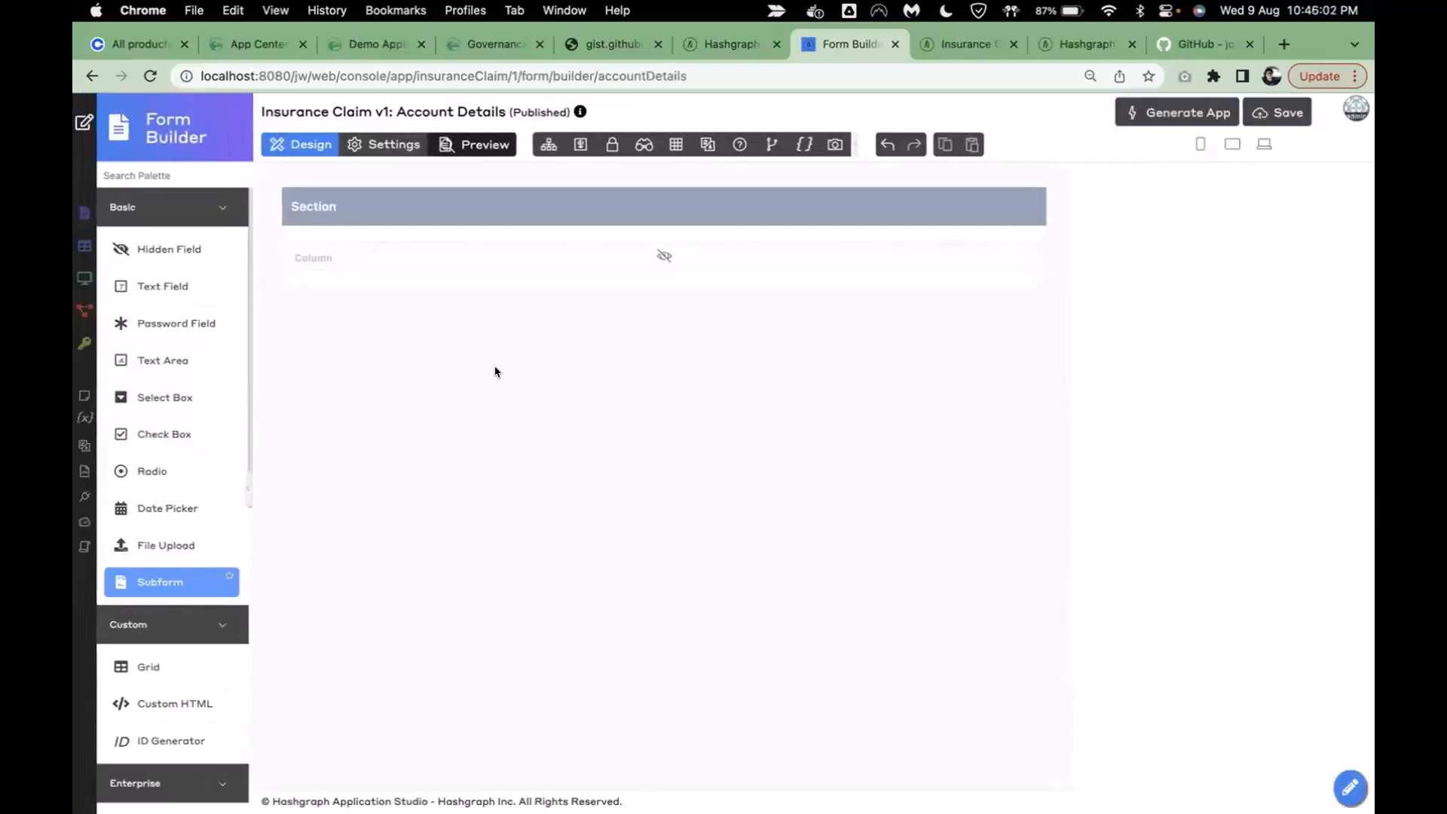
- Relabel the form's section as 'Account Details'
{"action": "left_click", "coordinate": [396, 206]}
{"action": "left_click", "coordinate": [962, 206]}
{"action": "left_click", "coordinate": [896, 336]}
{"action": "key", "text": "super+a"}
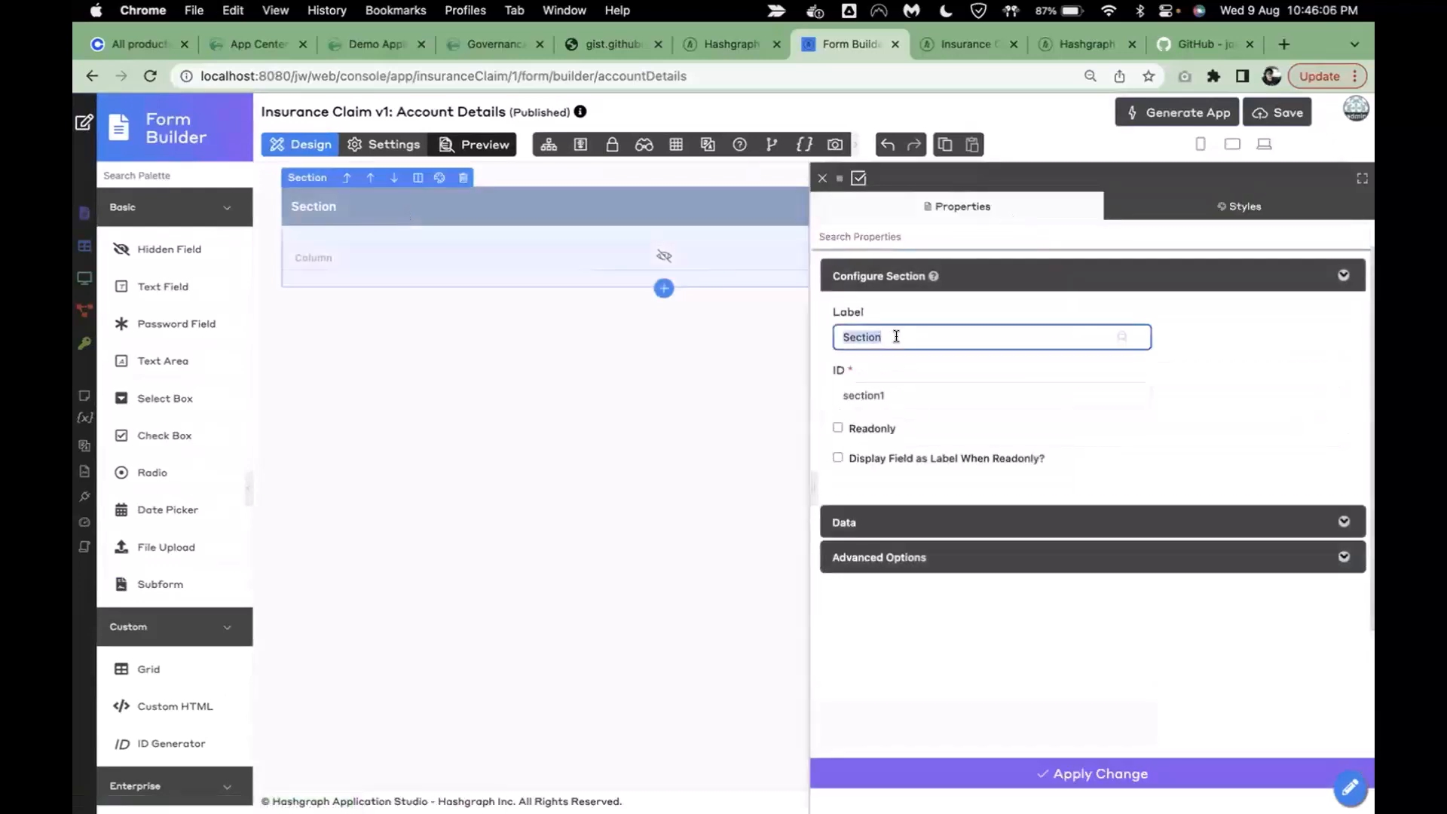
{"action": "type", "text": "Account Details"}
{"action": "left_click", "coordinate": [905, 770]}
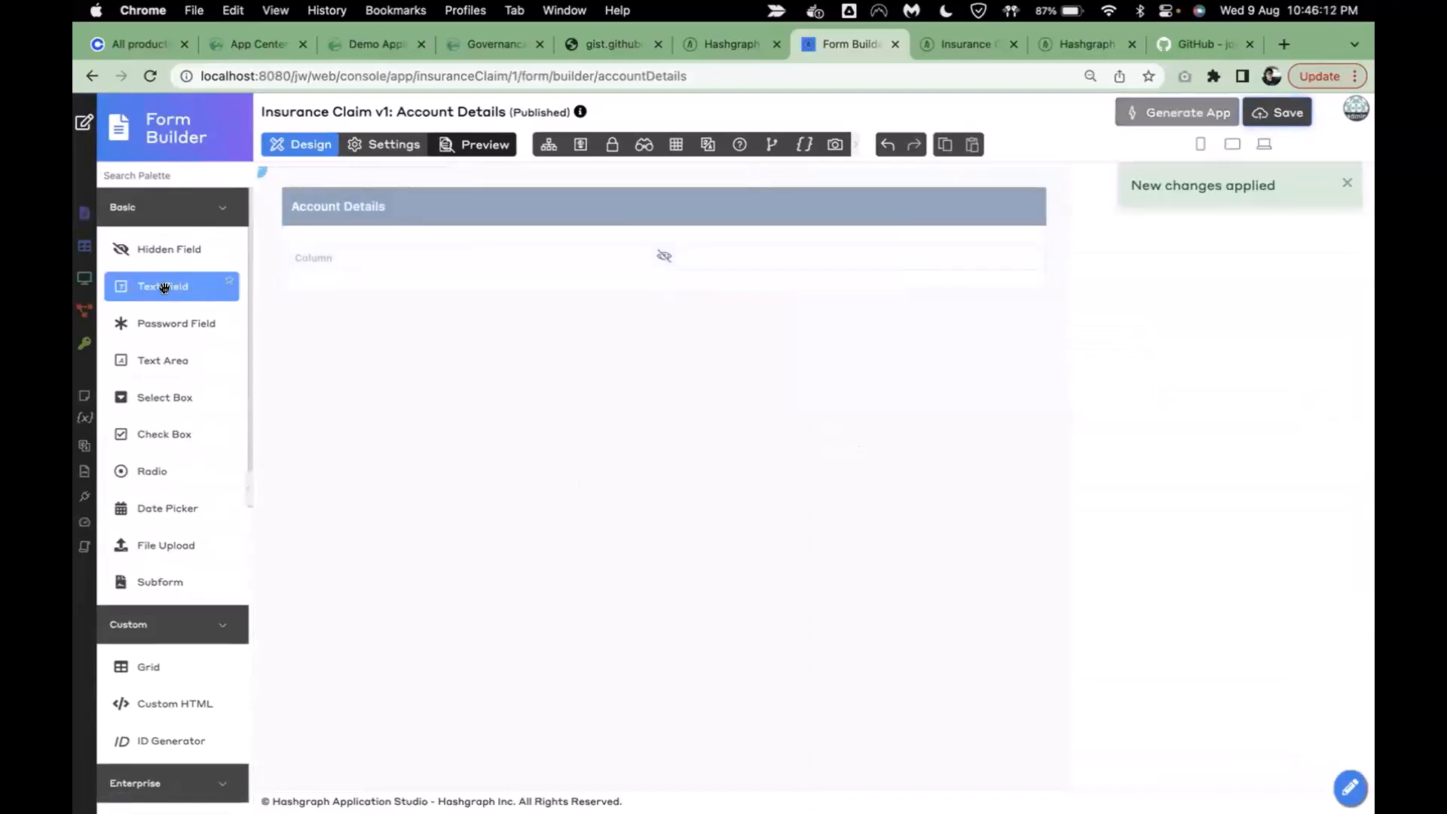
- Add Text Field elements from the palette into the Account Details section
{"action": "left_click_drag", "start_coordinate": [164, 287], "coordinate": [381, 257]}
{"action": "left_click_drag", "start_coordinate": [161, 287], "coordinate": [382, 271]}
{"action": "left_click_drag", "start_coordinate": [207, 284], "coordinate": [385, 258]}
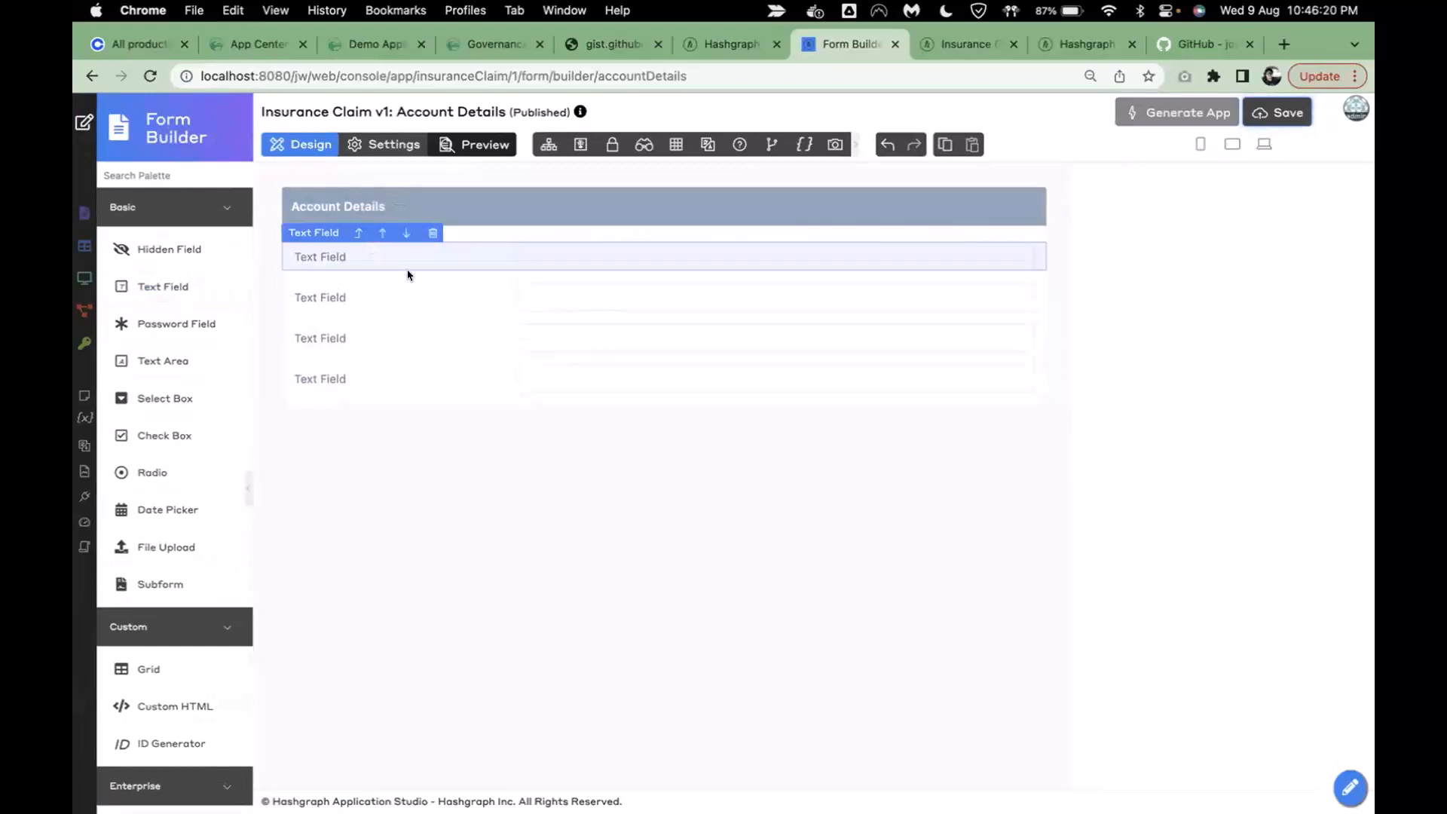
- Label the first text field 'Account ID' and set its ID to 'id'
{"action": "left_click", "coordinate": [407, 258]}
{"action": "left_click", "coordinate": [917, 336]}
{"action": "triple_click", "coordinate": [917, 336]}
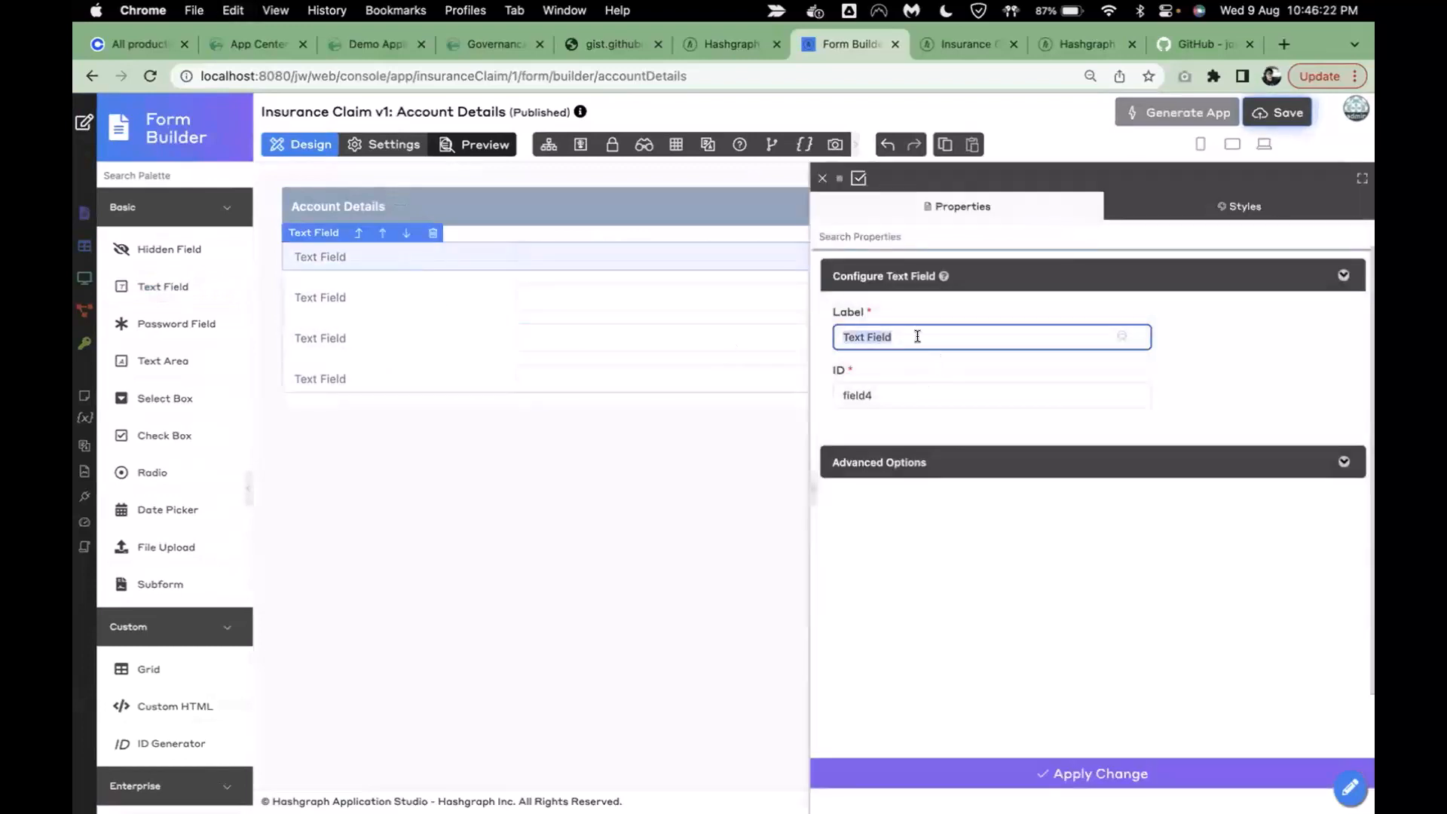
{"action": "type", "text": "Account ID"}
{"action": "left_click", "coordinate": [1210, 405]}
{"action": "left_click", "coordinate": [960, 414]}
{"action": "triple_click", "coordinate": [926, 399]}
{"action": "type", "text": "id"}
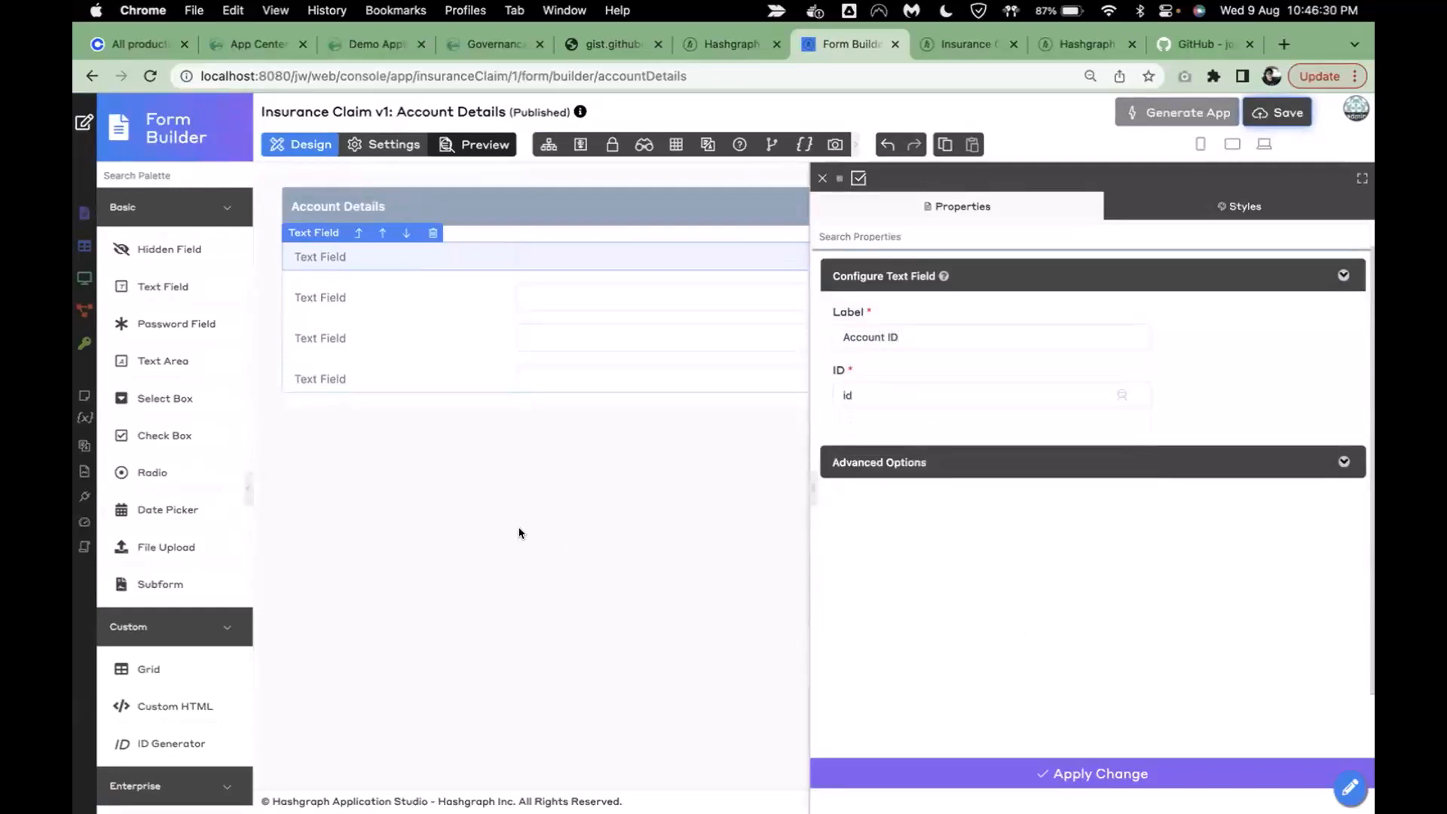
{"action": "left_click", "coordinate": [519, 526]}
- Label the second text field 'Mnemonic' with ID mnemonic
{"action": "left_click", "coordinate": [385, 298]}
{"action": "left_click", "coordinate": [909, 336]}
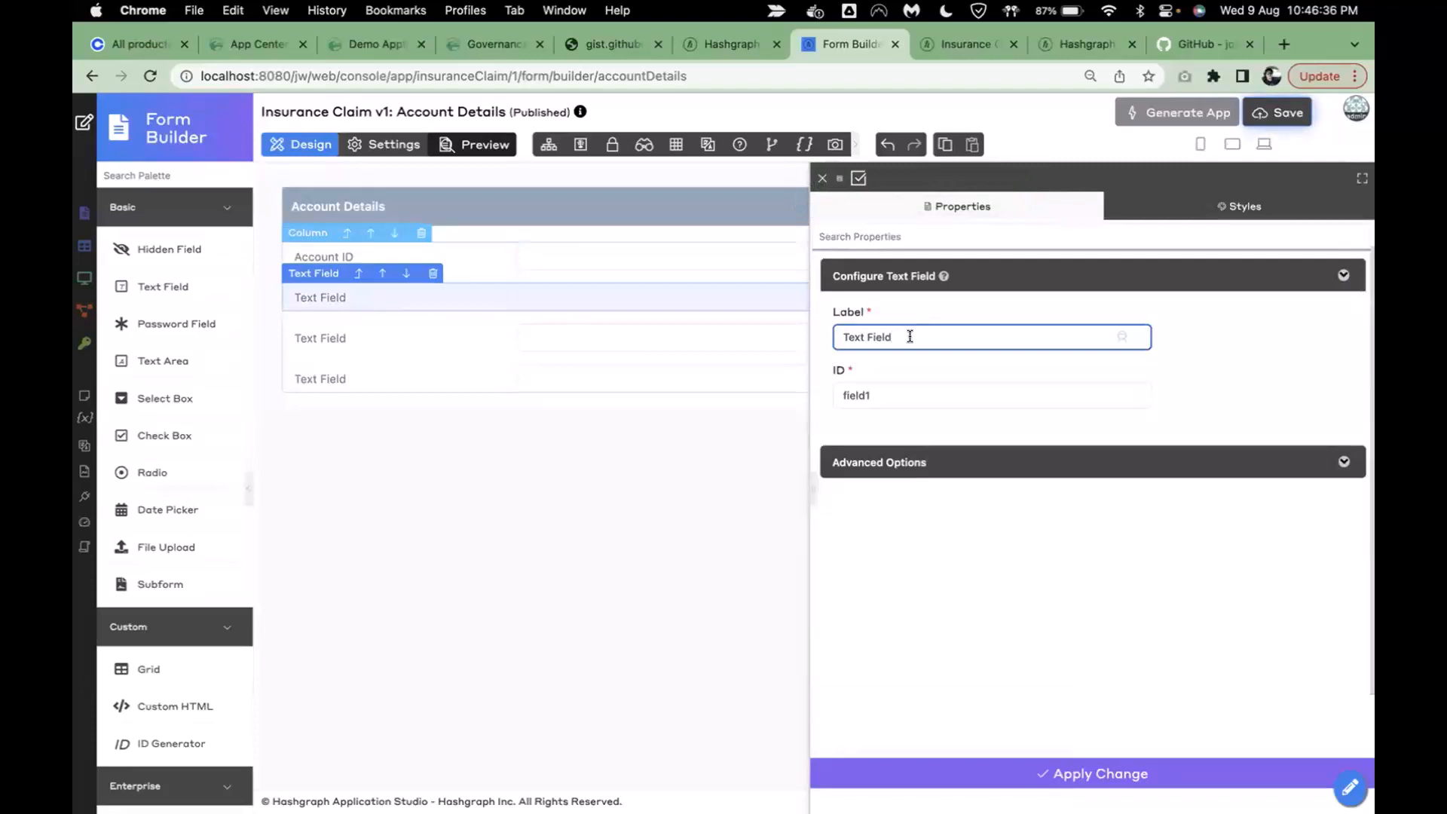
{"action": "key", "text": "super+a"}
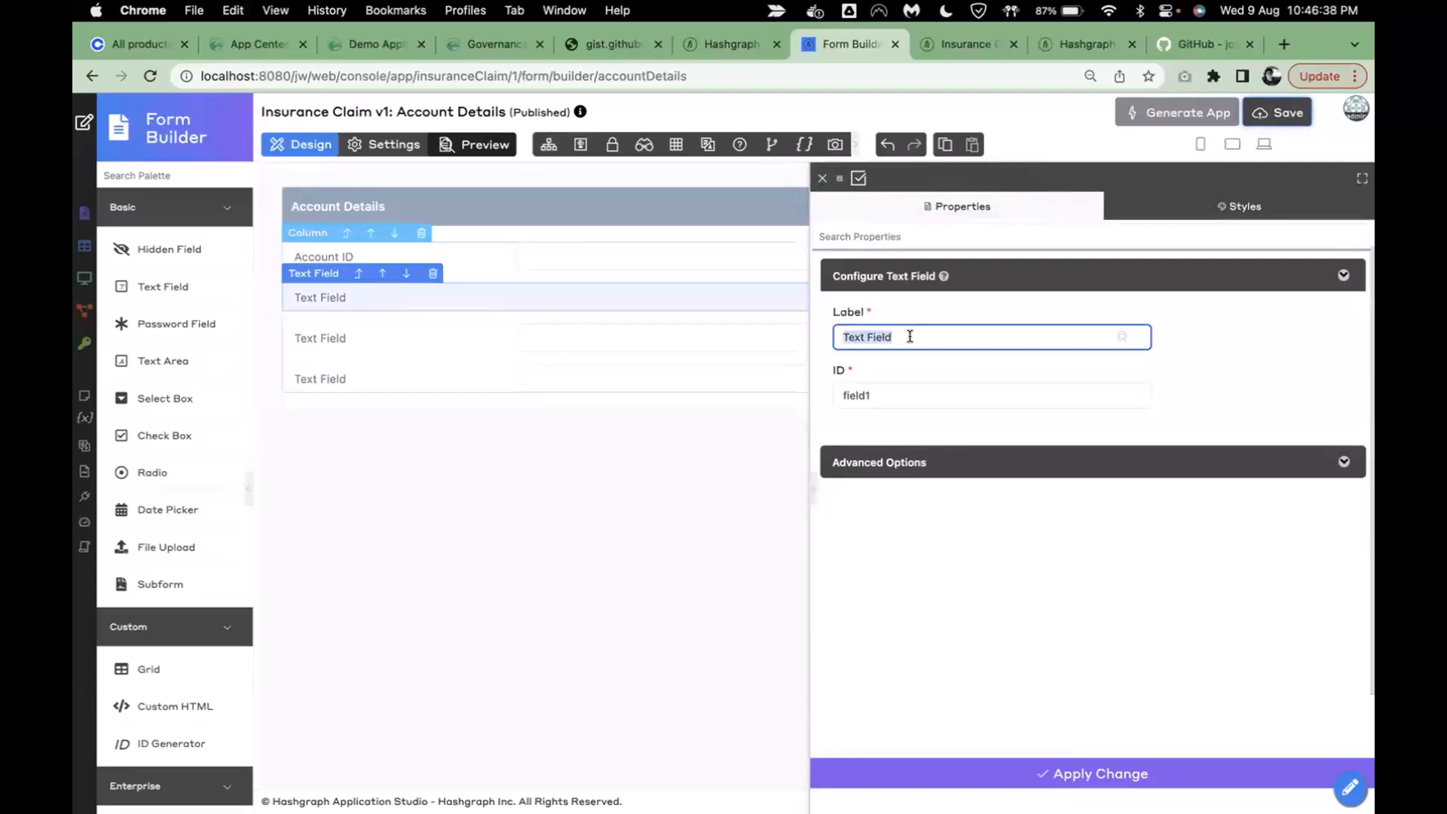
{"action": "type", "text": "Mnemoni"}
{"action": "left_click", "coordinate": [943, 419]}
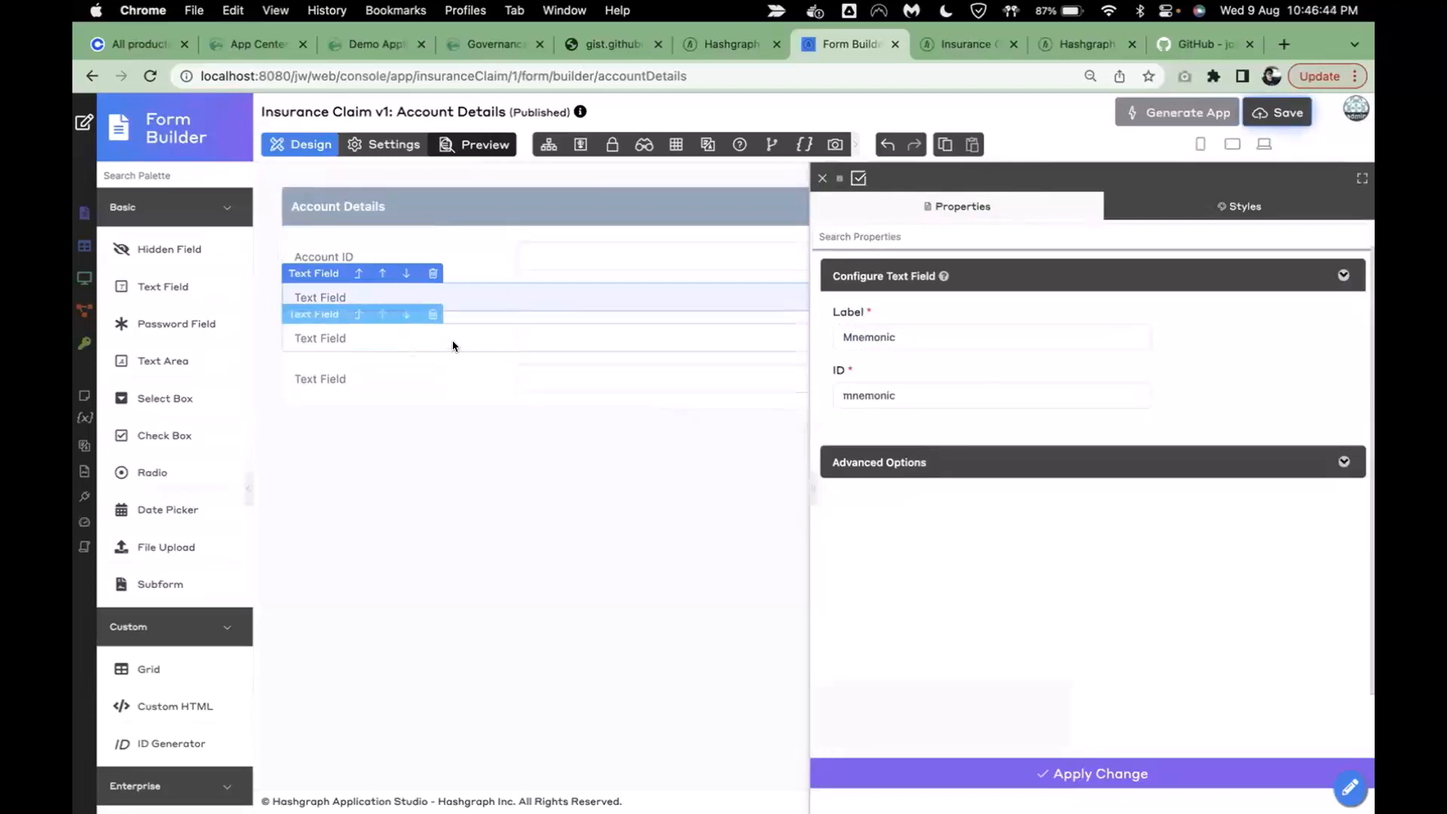
{"action": "left_click", "coordinate": [452, 341]}
- Label the third text field 'Account Owner' with ID account_owner
{"action": "triple_click", "coordinate": [944, 331]}
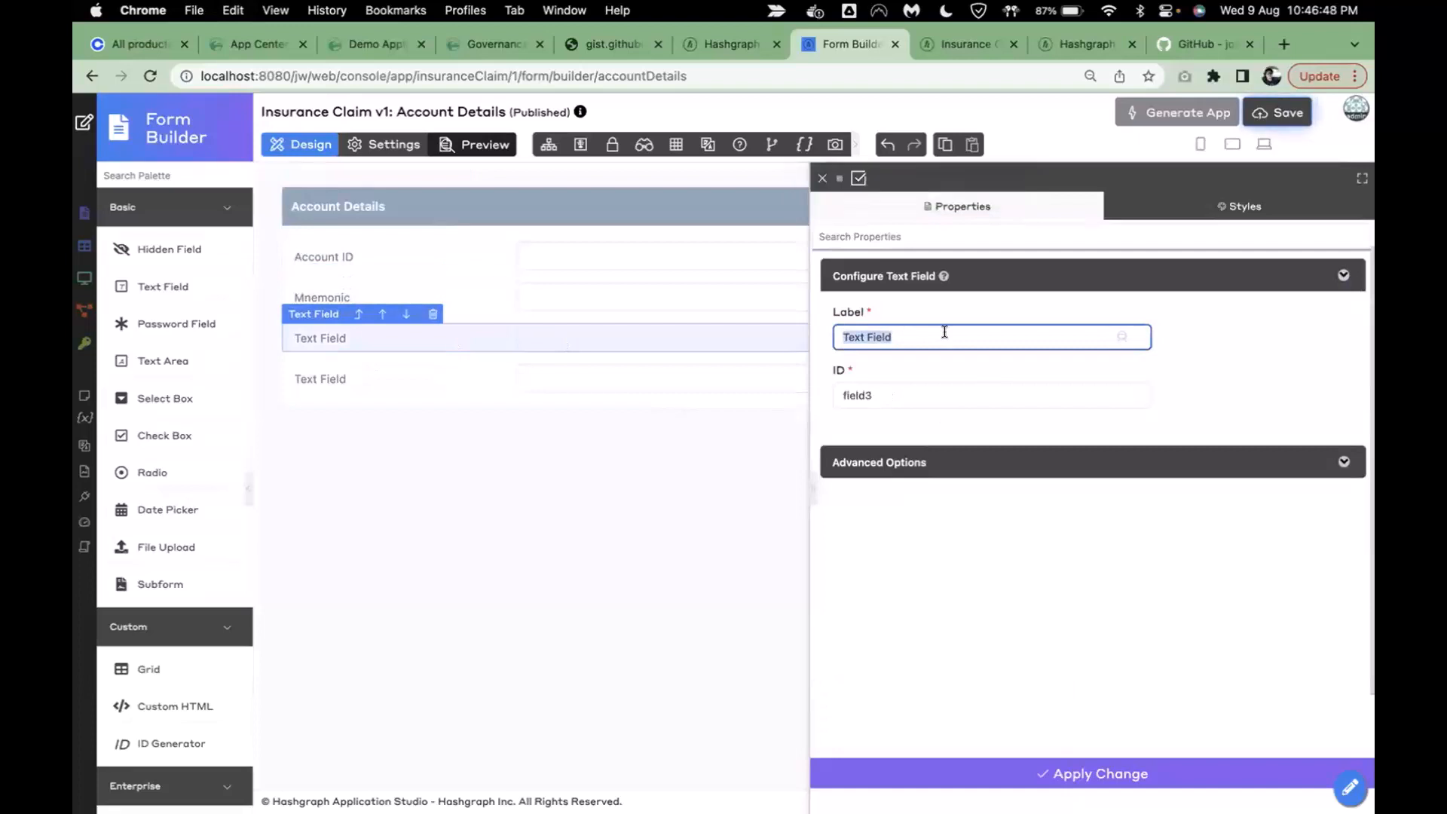
{"action": "type", "text": "Account Owner"}
{"action": "left_click", "coordinate": [1266, 381]}
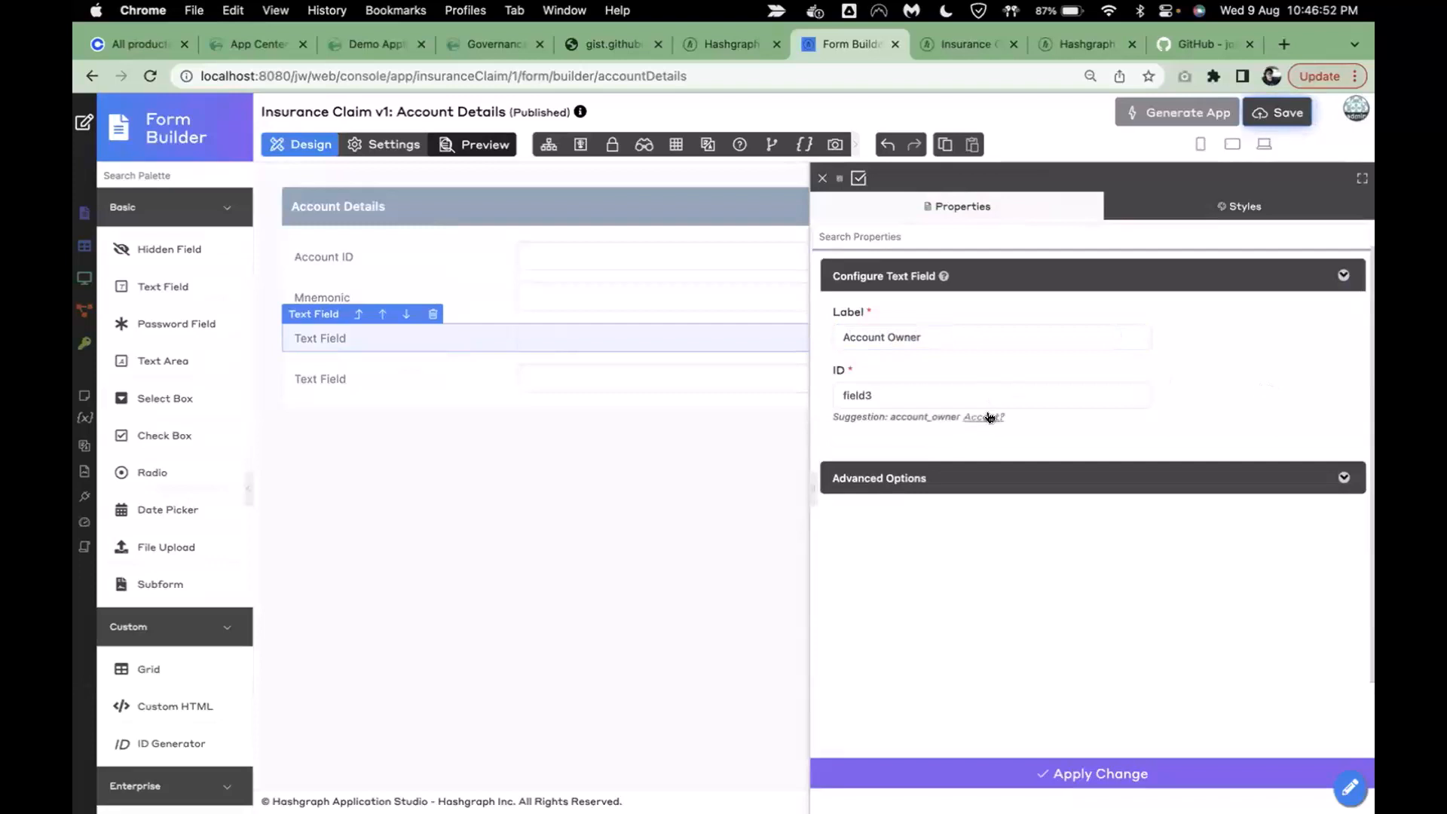
{"action": "left_click", "coordinate": [990, 417]}
{"action": "left_click", "coordinate": [427, 382]}
- Label the last field 'Is Testnet?' with ID is_testnet and save the form
{"action": "left_click", "coordinate": [905, 332]}
{"action": "key", "text": "super+a"}
{"action": "type", "text": "Is Testnet?"}
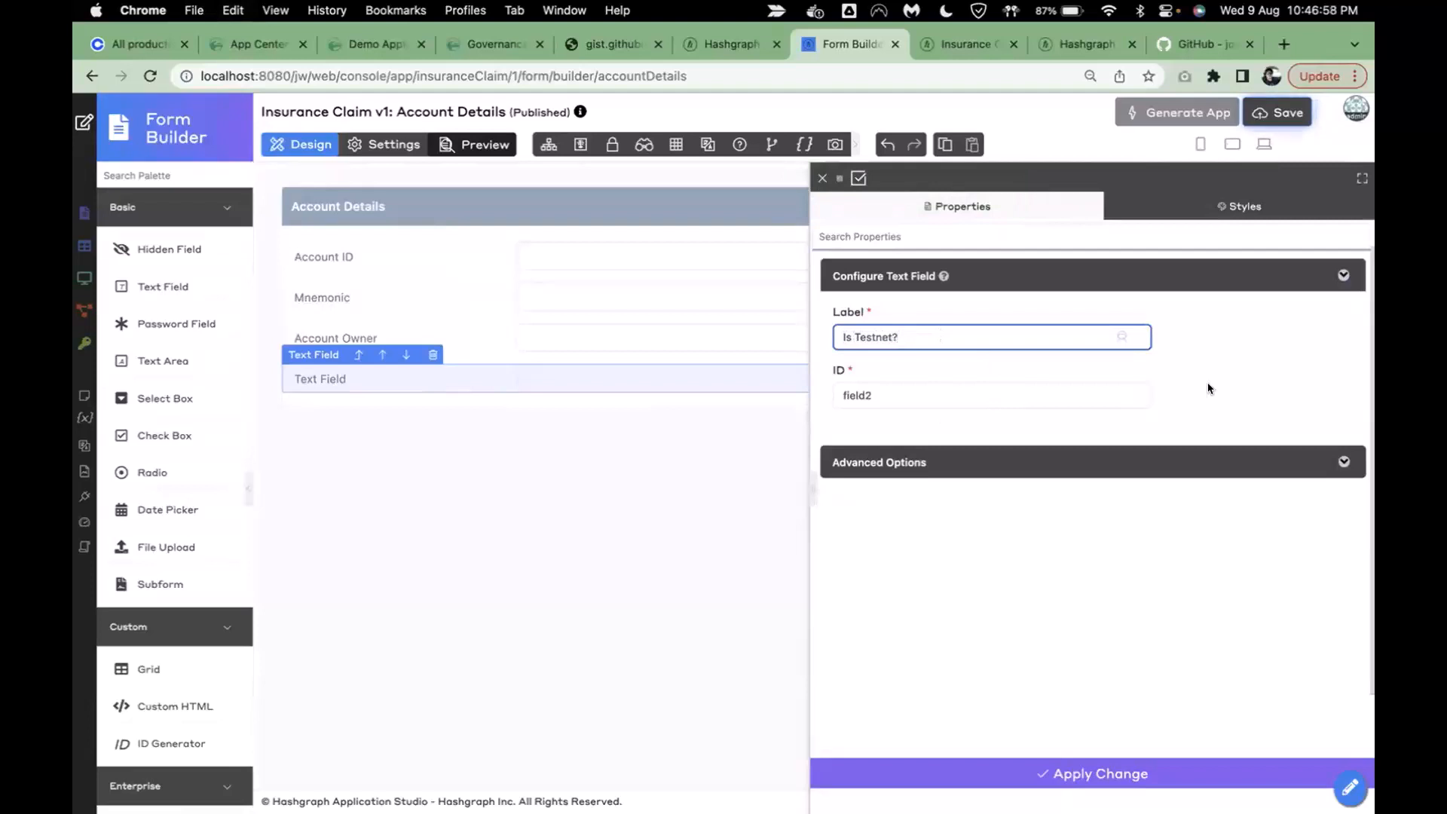
{"action": "left_click", "coordinate": [1206, 389]}
{"action": "left_click", "coordinate": [963, 417]}
{"action": "left_click", "coordinate": [996, 767]}
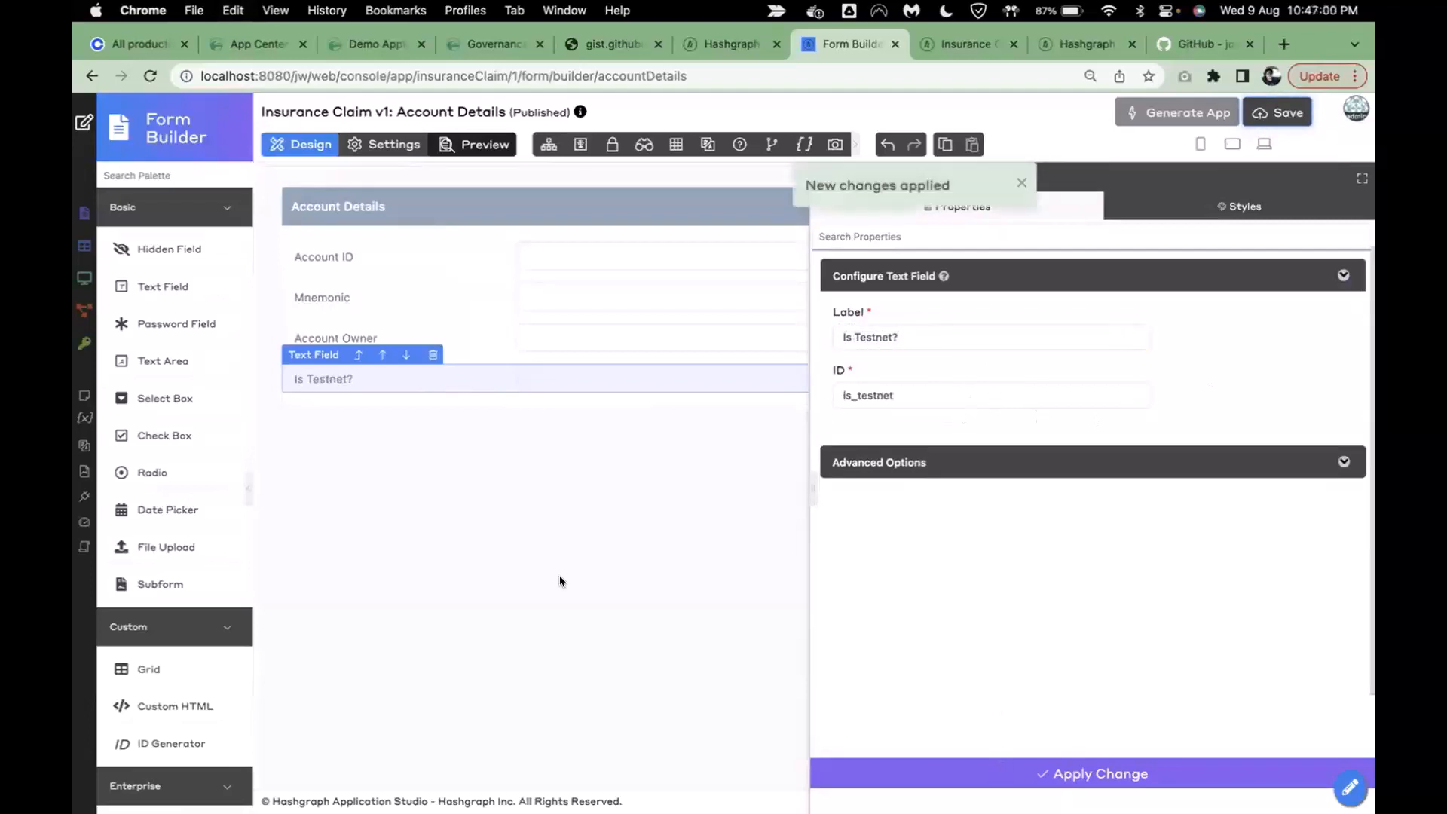
{"action": "left_click", "coordinate": [756, 648]}
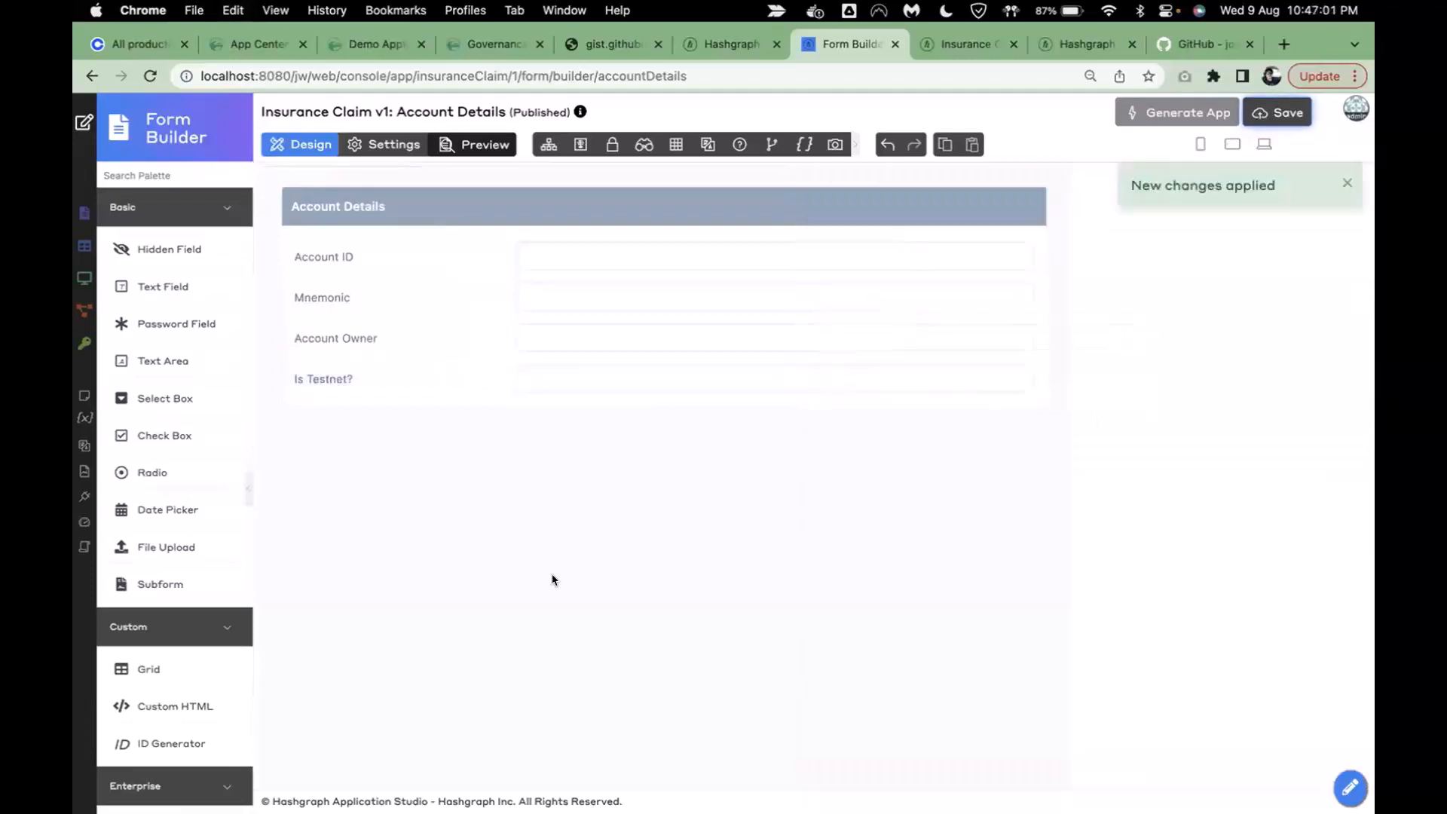
{"action": "left_click", "coordinate": [1259, 118]}
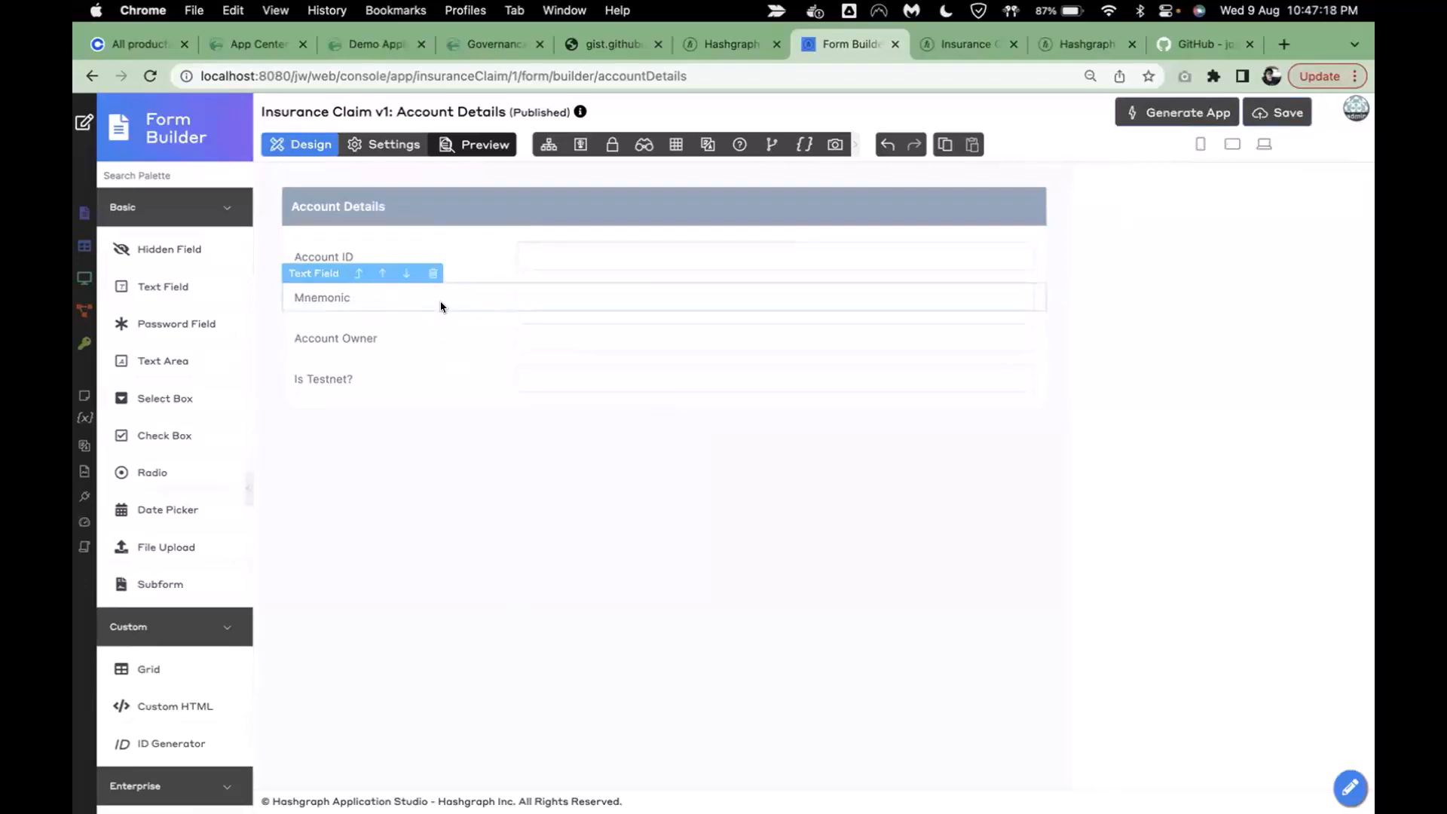
{"action": "left_click", "coordinate": [613, 147]}
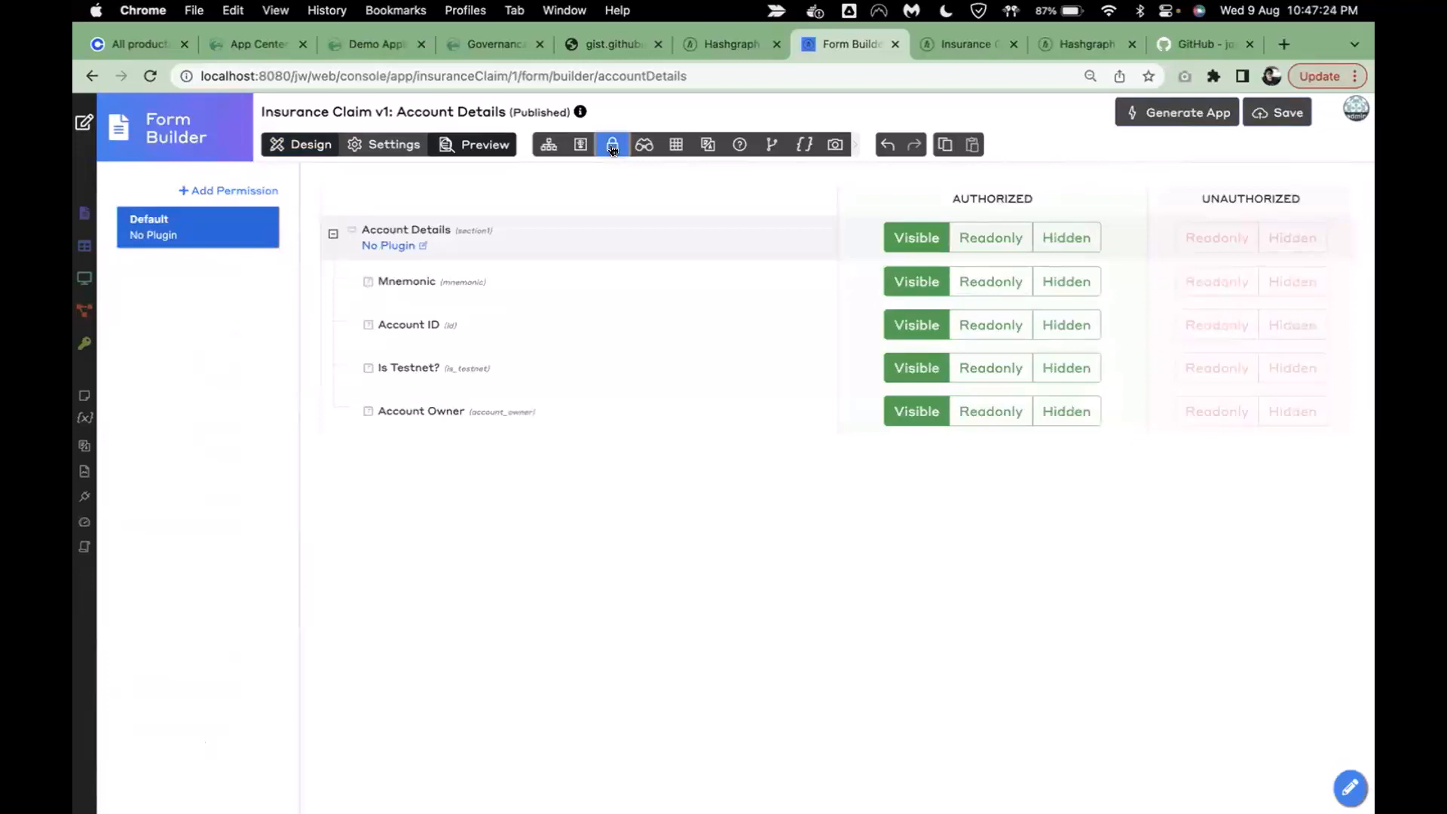
{"action": "left_click", "coordinate": [1063, 284]}
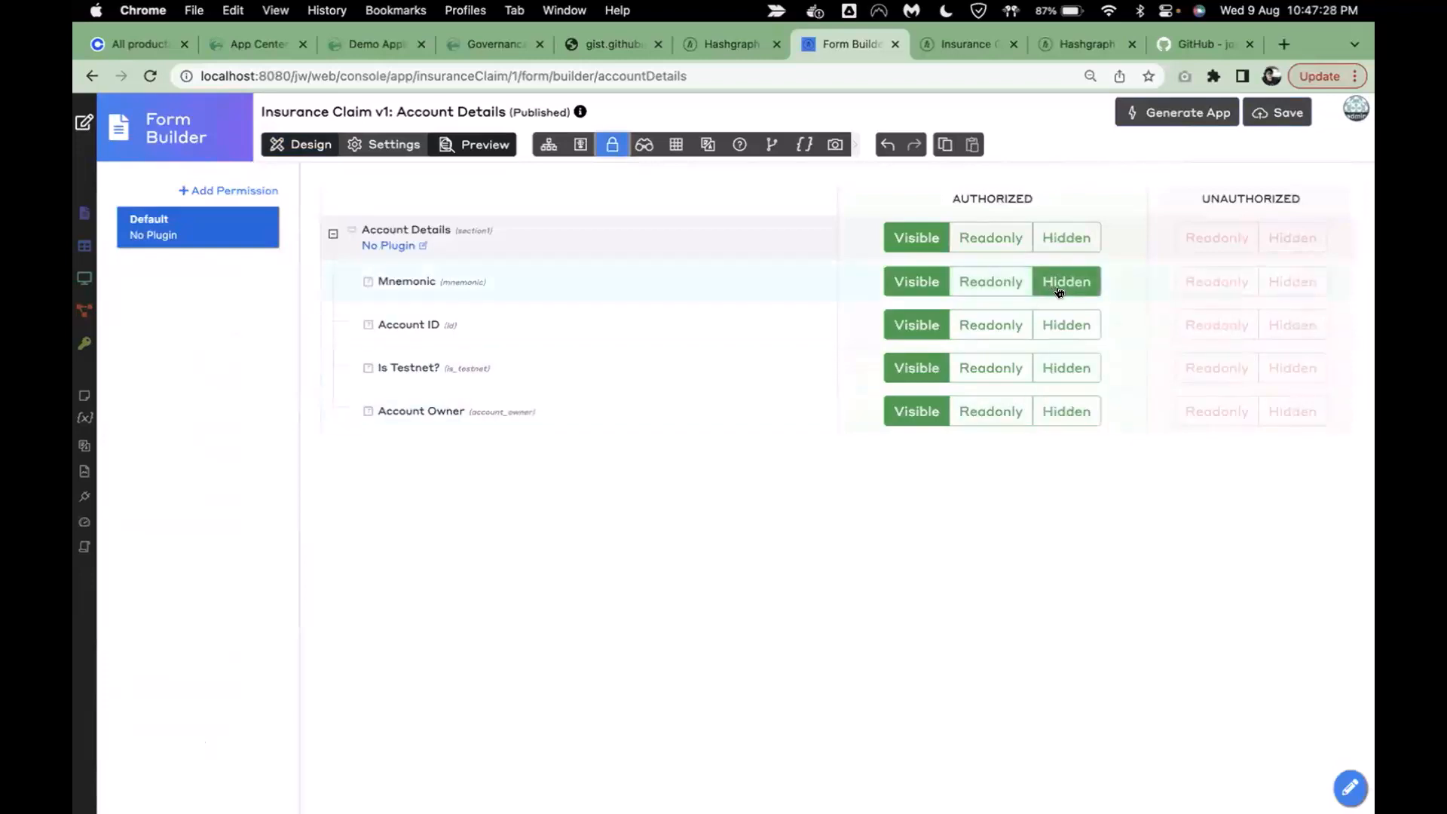
{"action": "left_click", "coordinate": [1000, 241]}
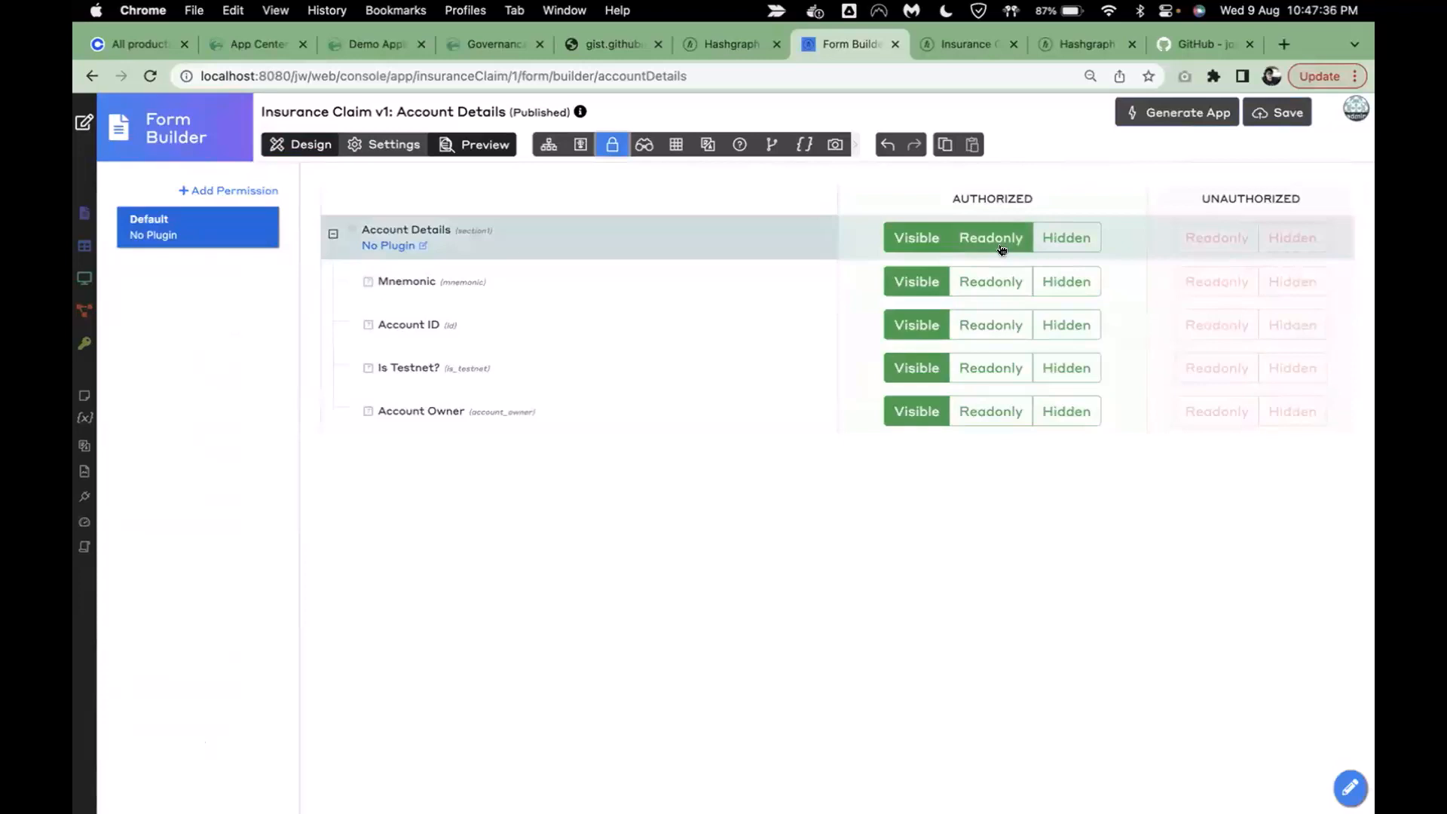
{"action": "left_click", "coordinate": [917, 238]}
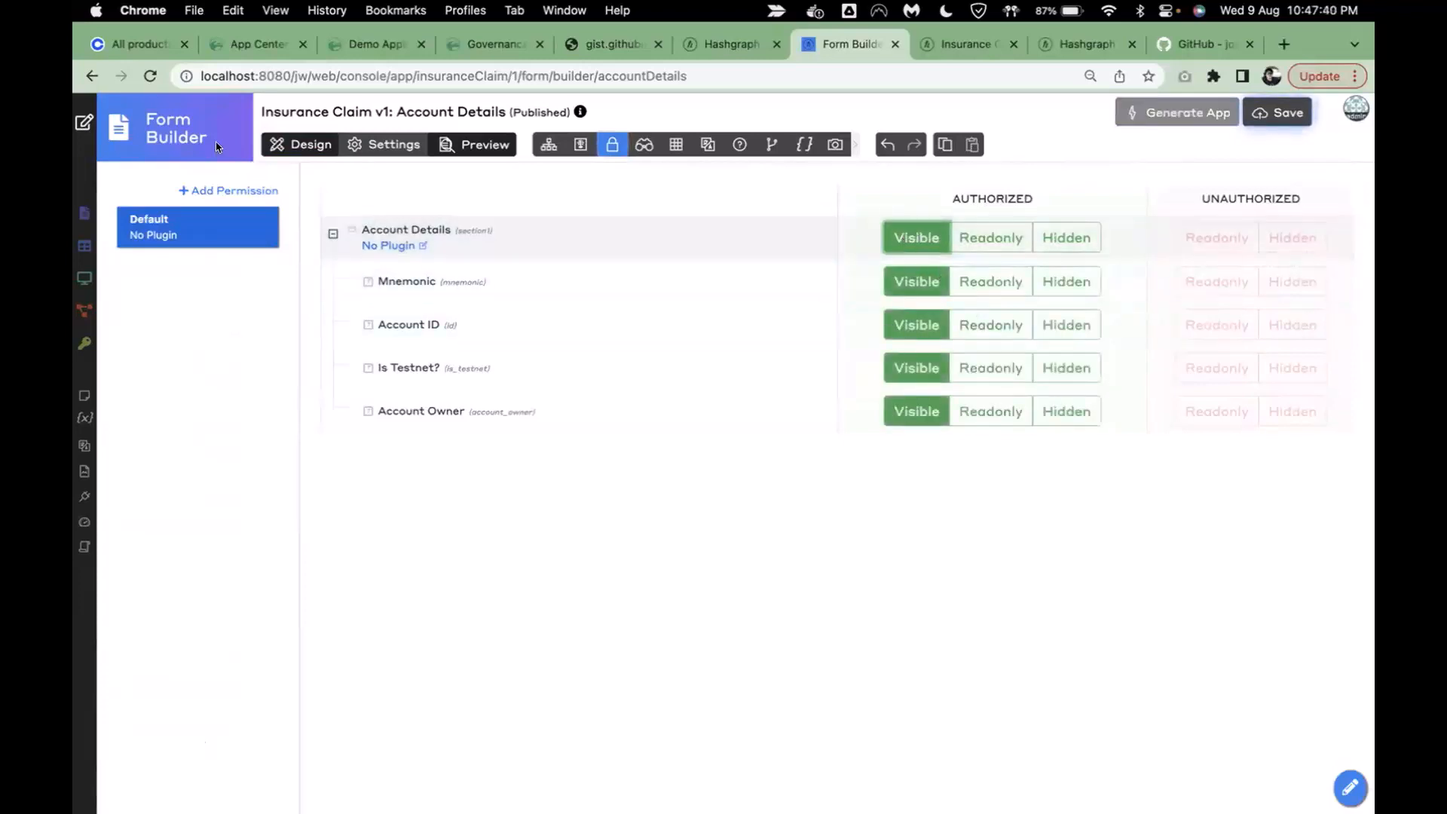
{"action": "left_click", "coordinate": [300, 144]}
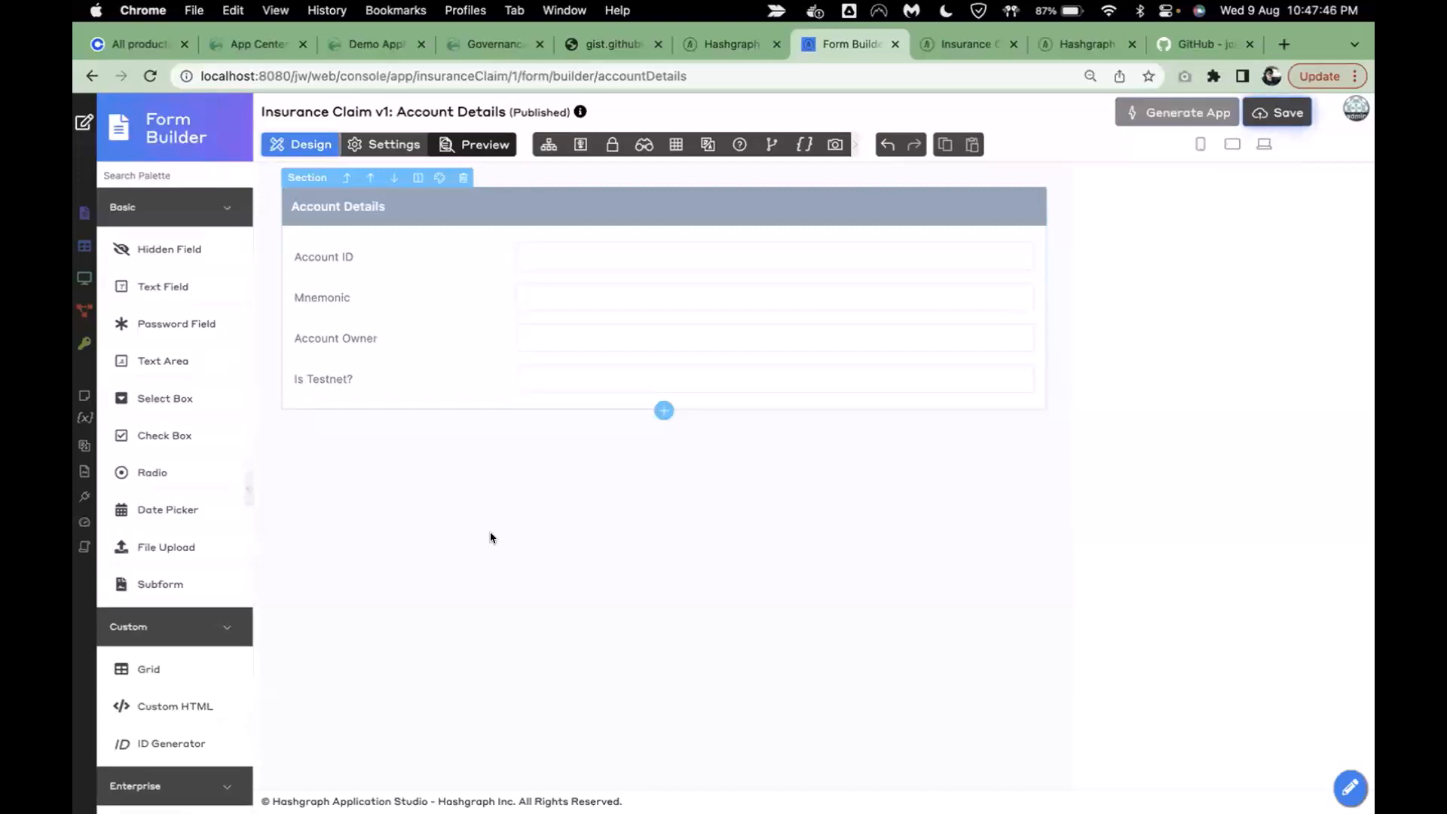
- Save the Account Details form and reload the Form Builder page
{"action": "key", "text": "super+r"}
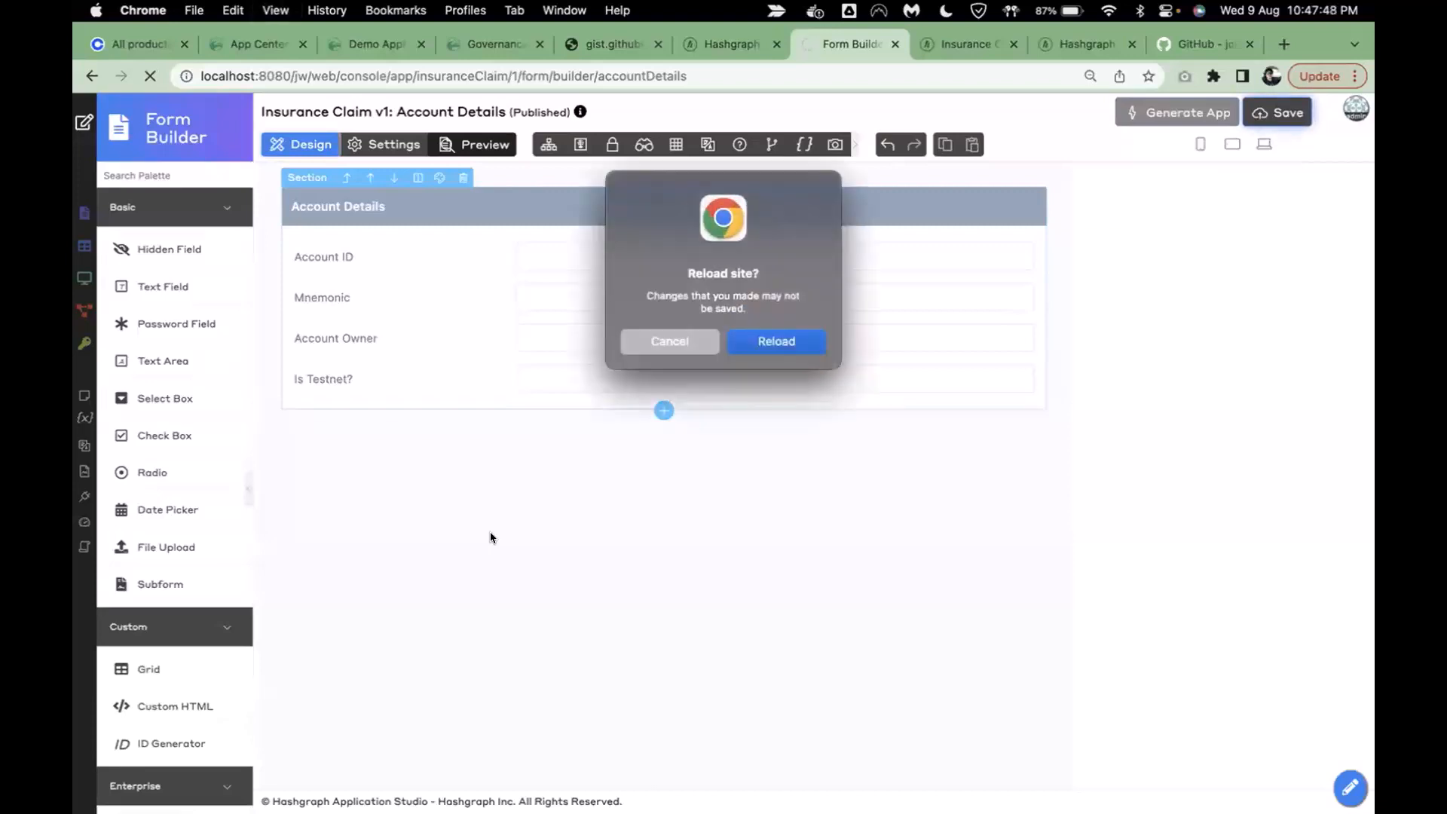
{"action": "left_click", "coordinate": [630, 337]}
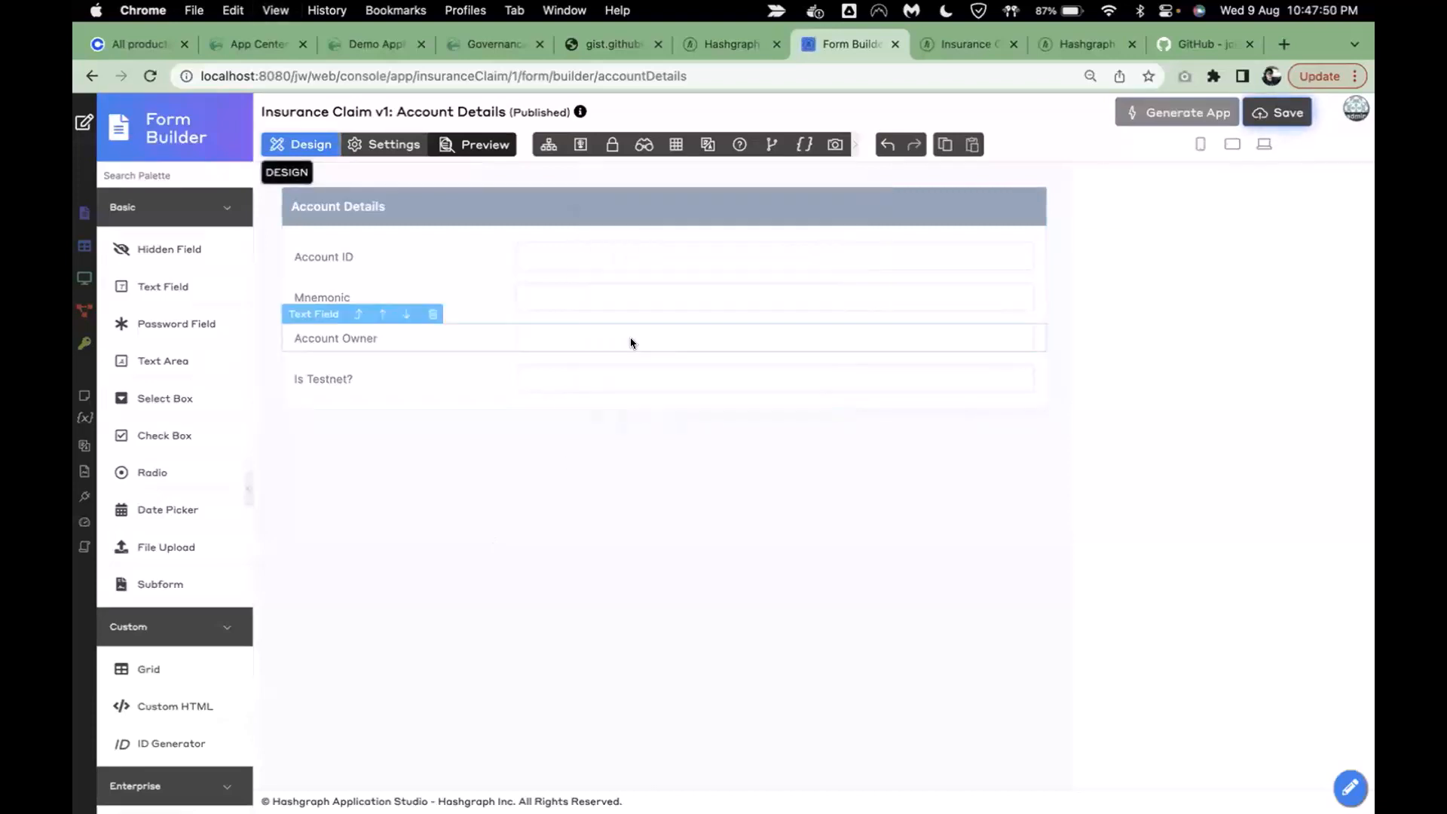
{"action": "left_click", "coordinate": [1278, 113]}
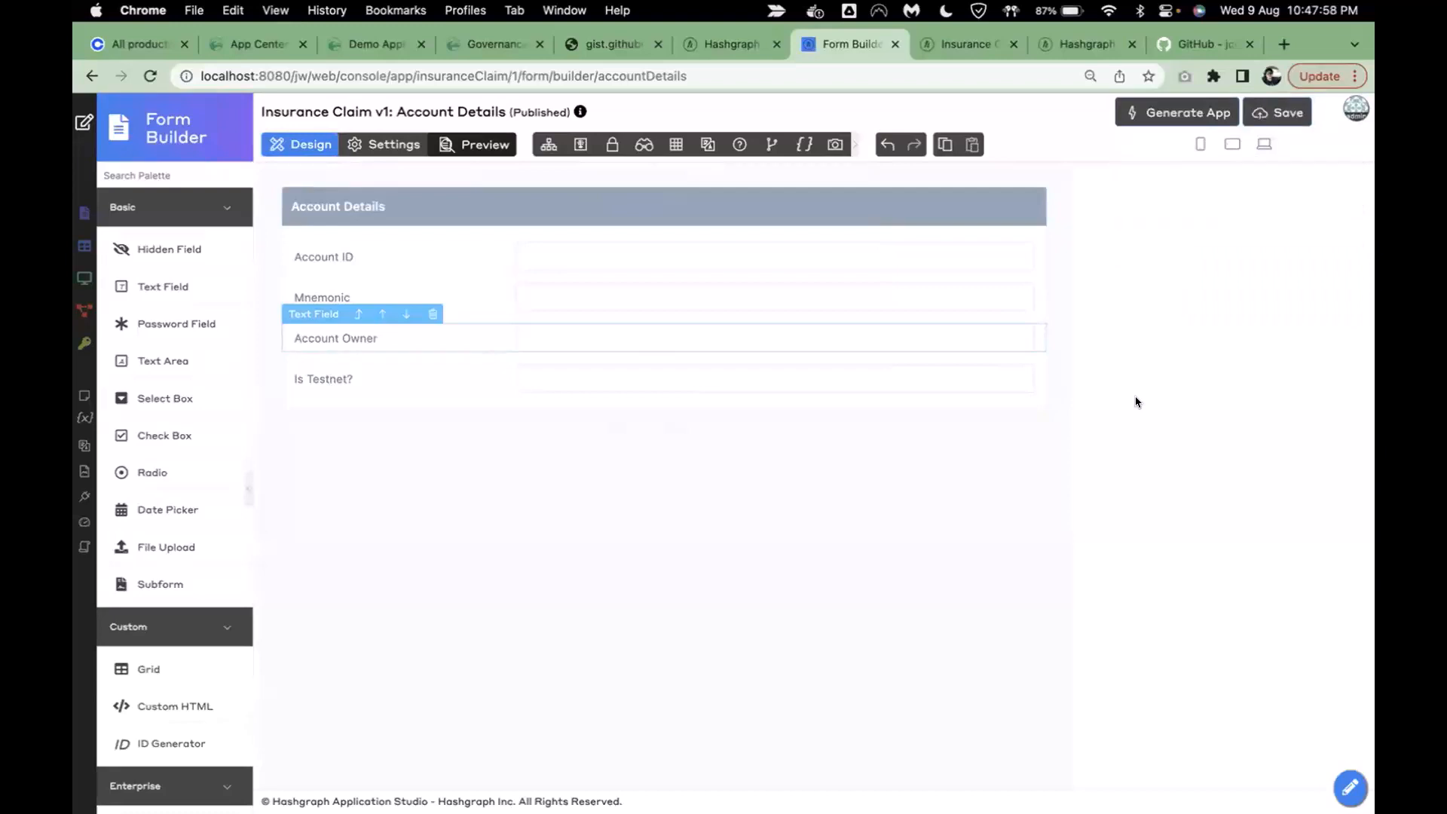
{"action": "key", "text": "super+r"}
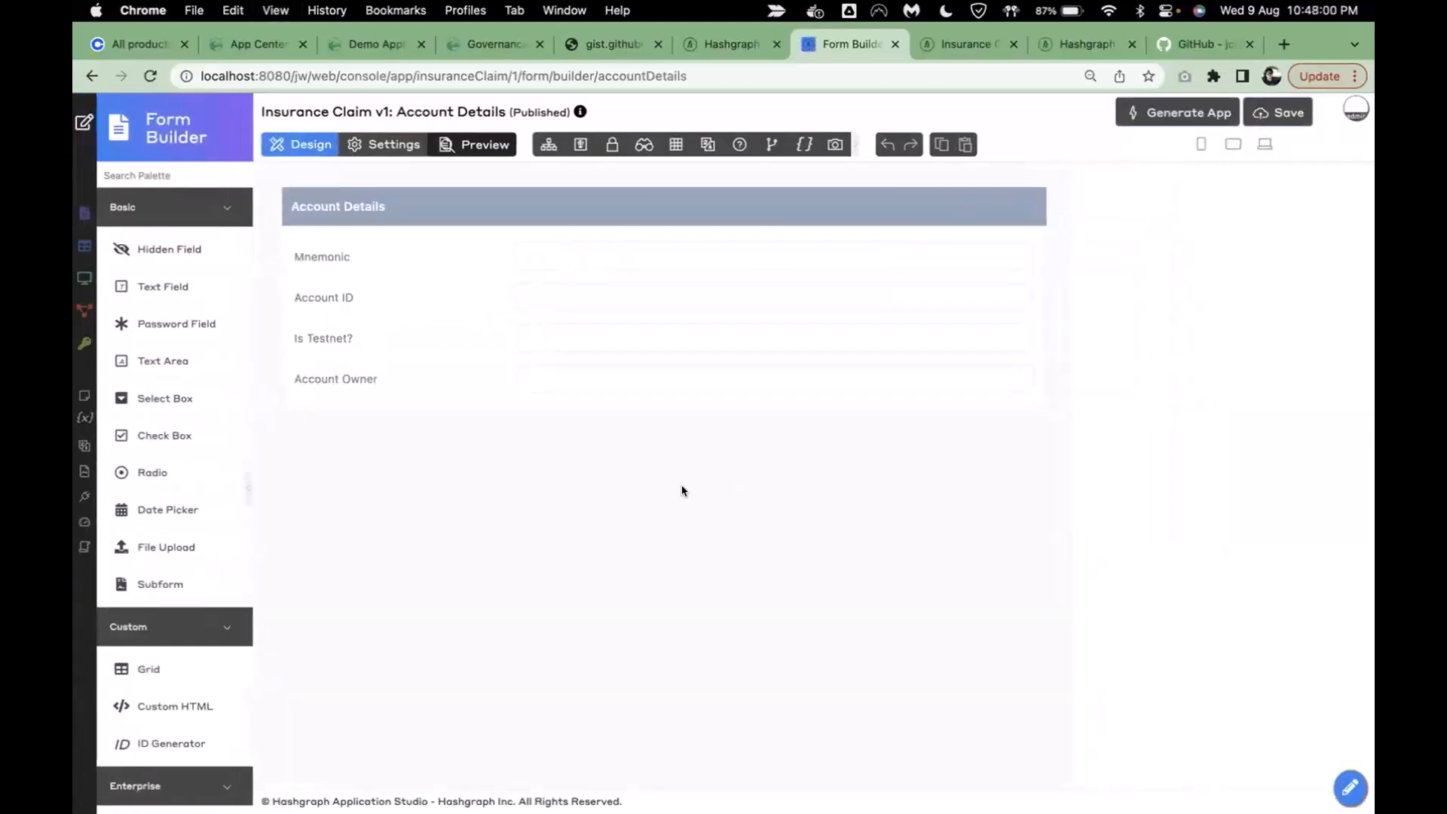
- Move Account ID to the top and Account Owner above Is Testnet?, then save
{"action": "left_click", "coordinate": [402, 303]}
{"action": "left_click_drag", "start_coordinate": [455, 294], "coordinate": [445, 256]}
{"action": "left_click_drag", "start_coordinate": [443, 384], "coordinate": [458, 348]}
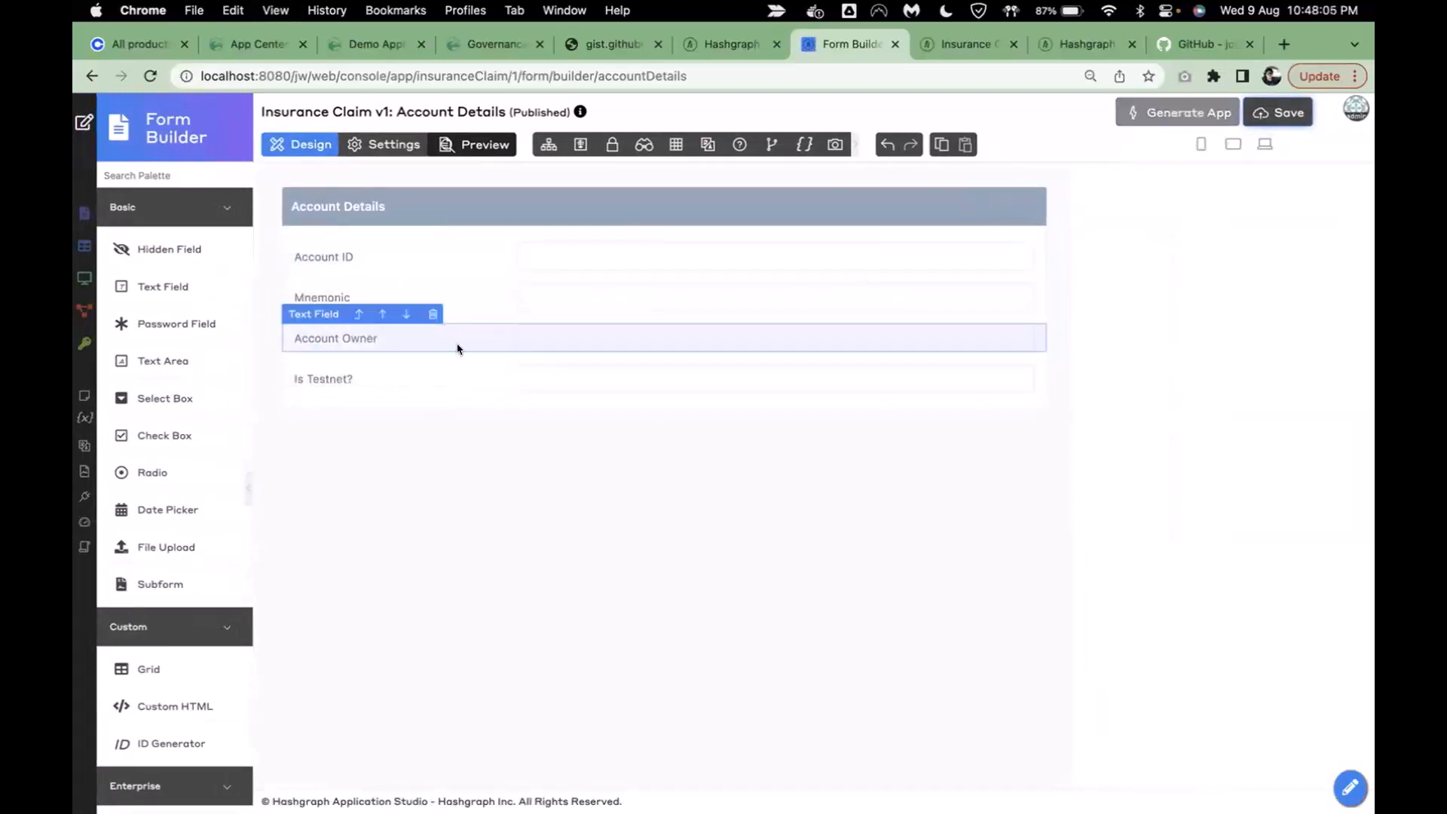
{"action": "left_click", "coordinate": [1265, 114]}
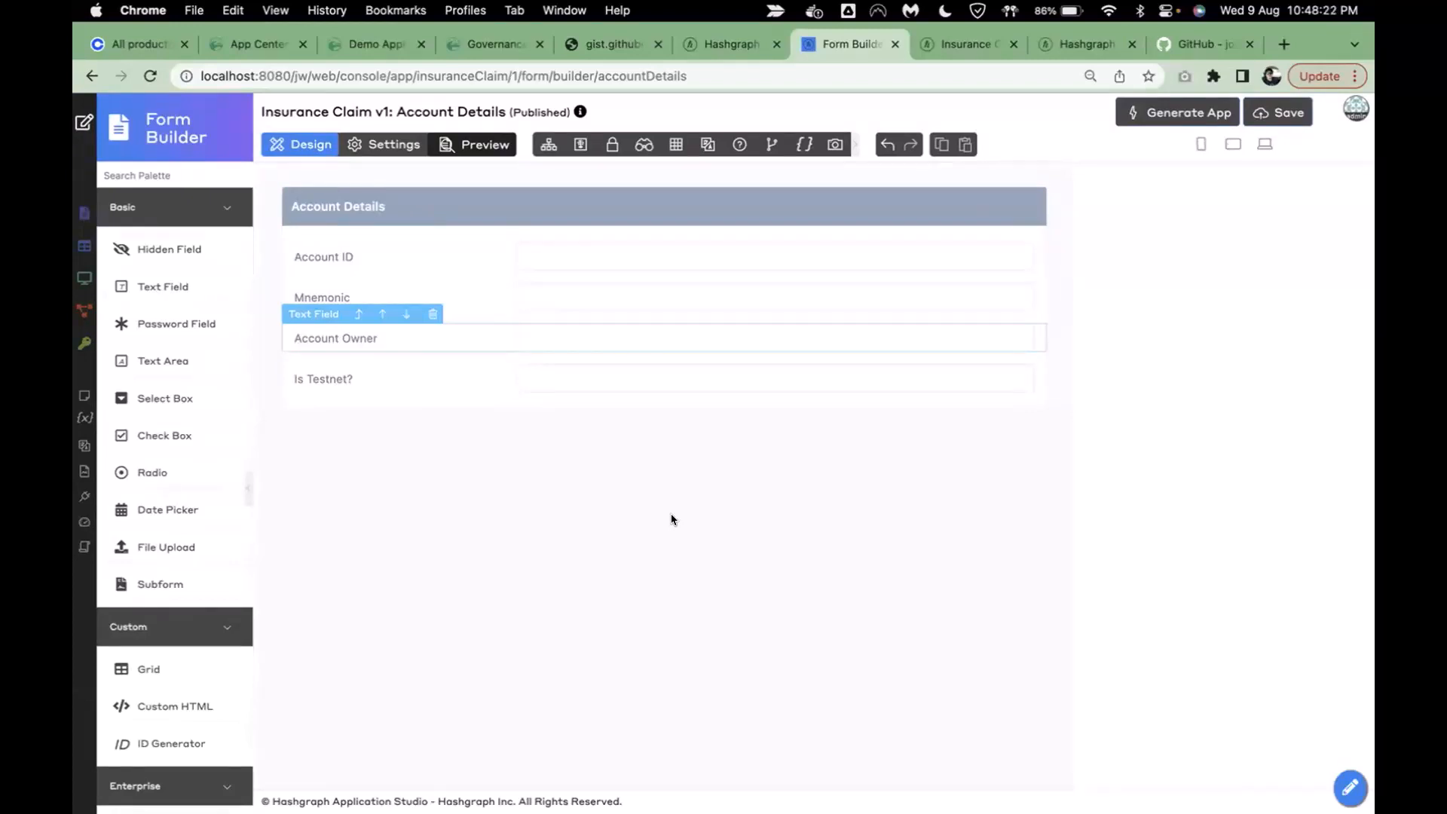
- In Permissions, keep Mnemonic visible, set the Account Details section to Readonly, and save
{"action": "left_click", "coordinate": [609, 145]}
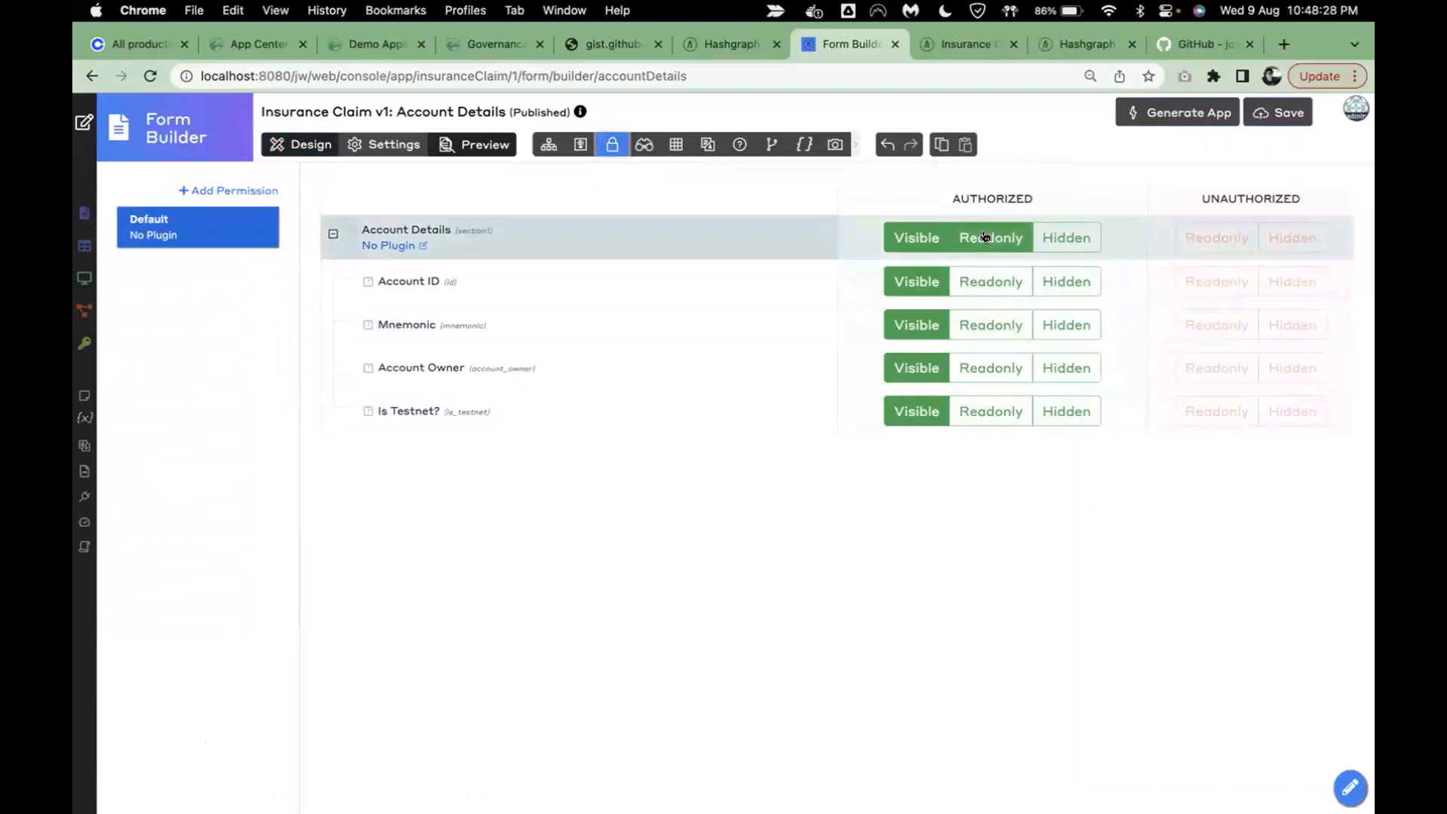
{"action": "left_click", "coordinate": [1062, 324]}
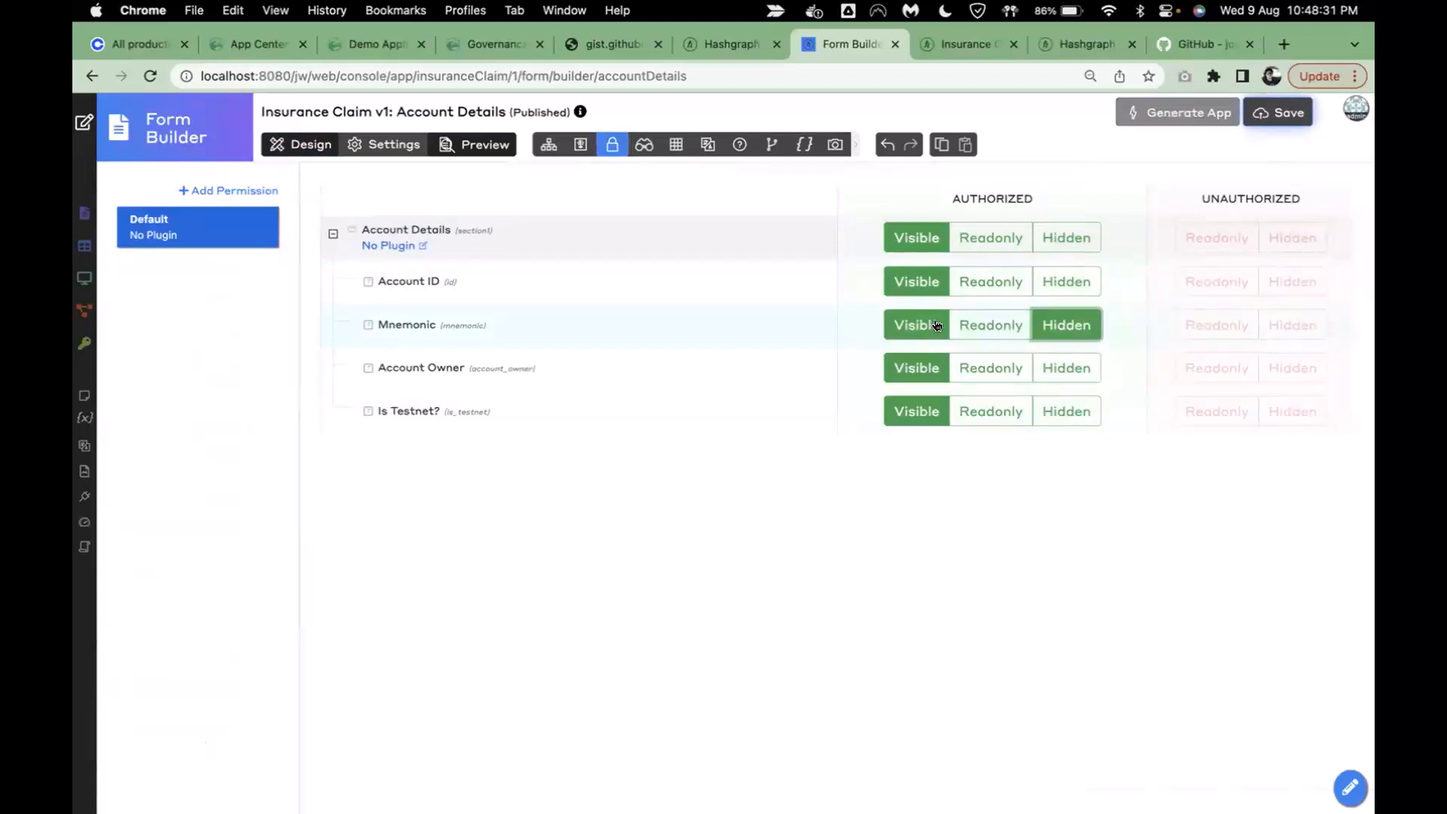
{"action": "left_click", "coordinate": [936, 325]}
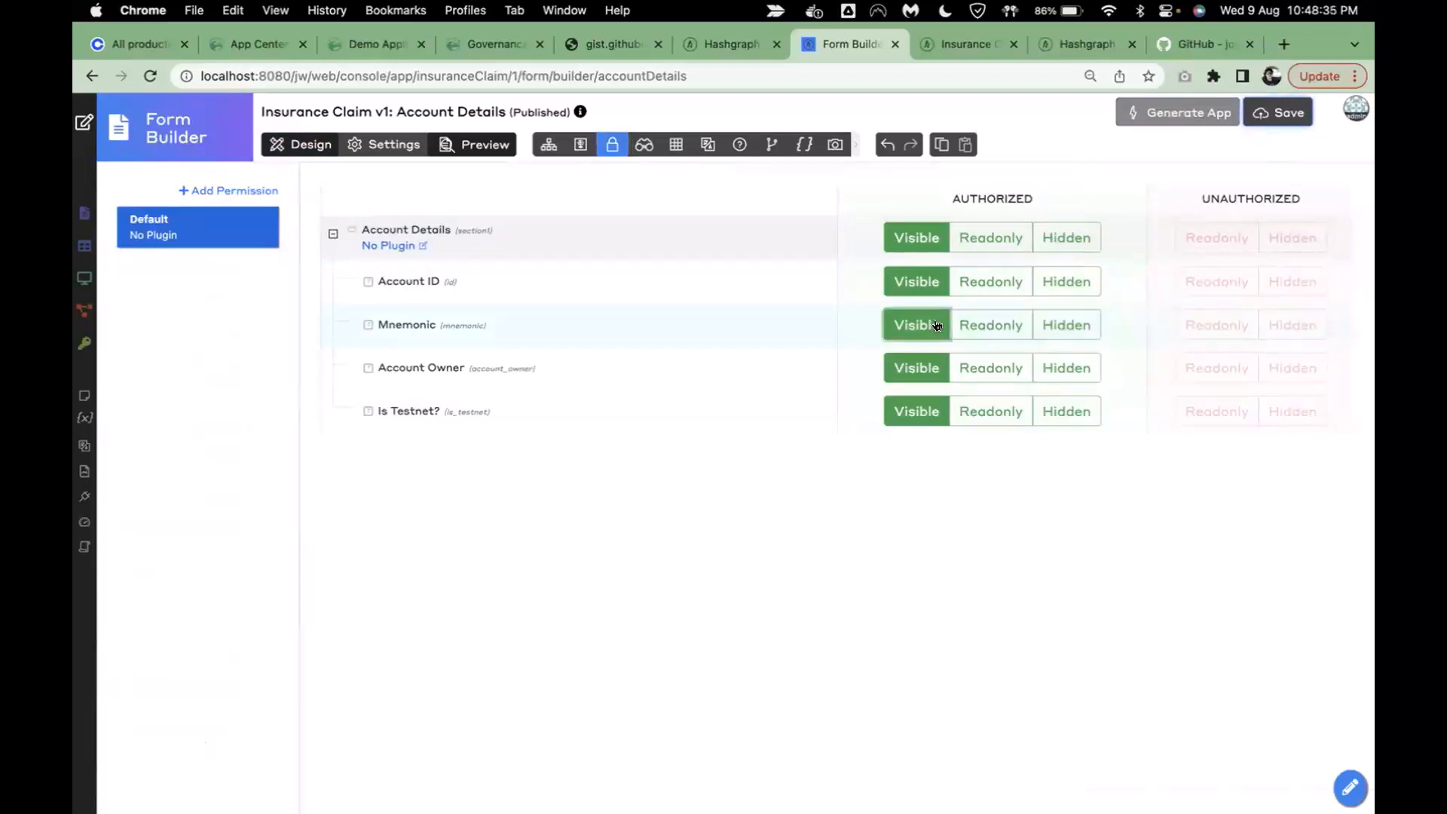
{"action": "left_click", "coordinate": [997, 240]}
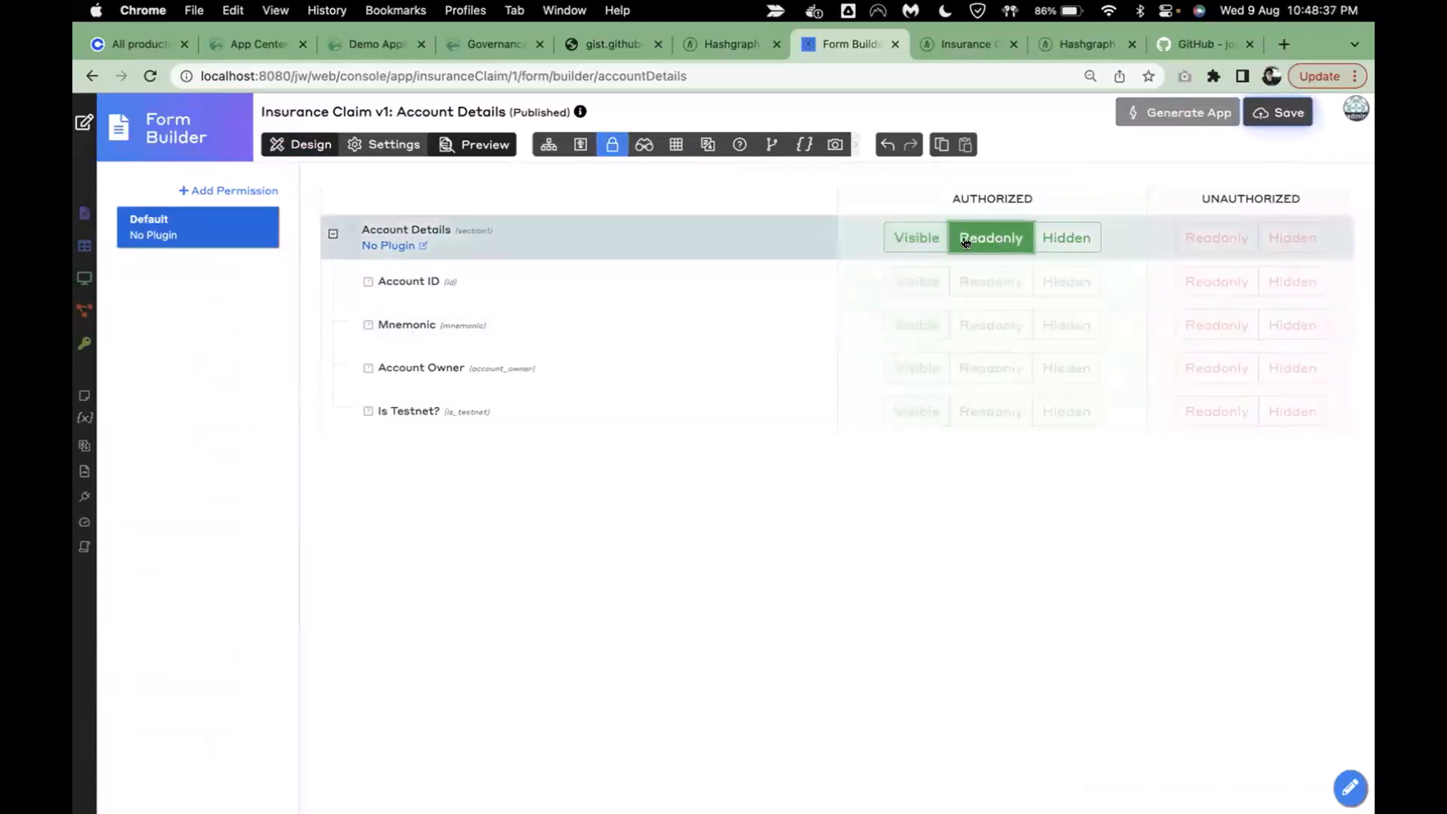
{"action": "left_click", "coordinate": [310, 144]}
{"action": "left_click", "coordinate": [1281, 113]}
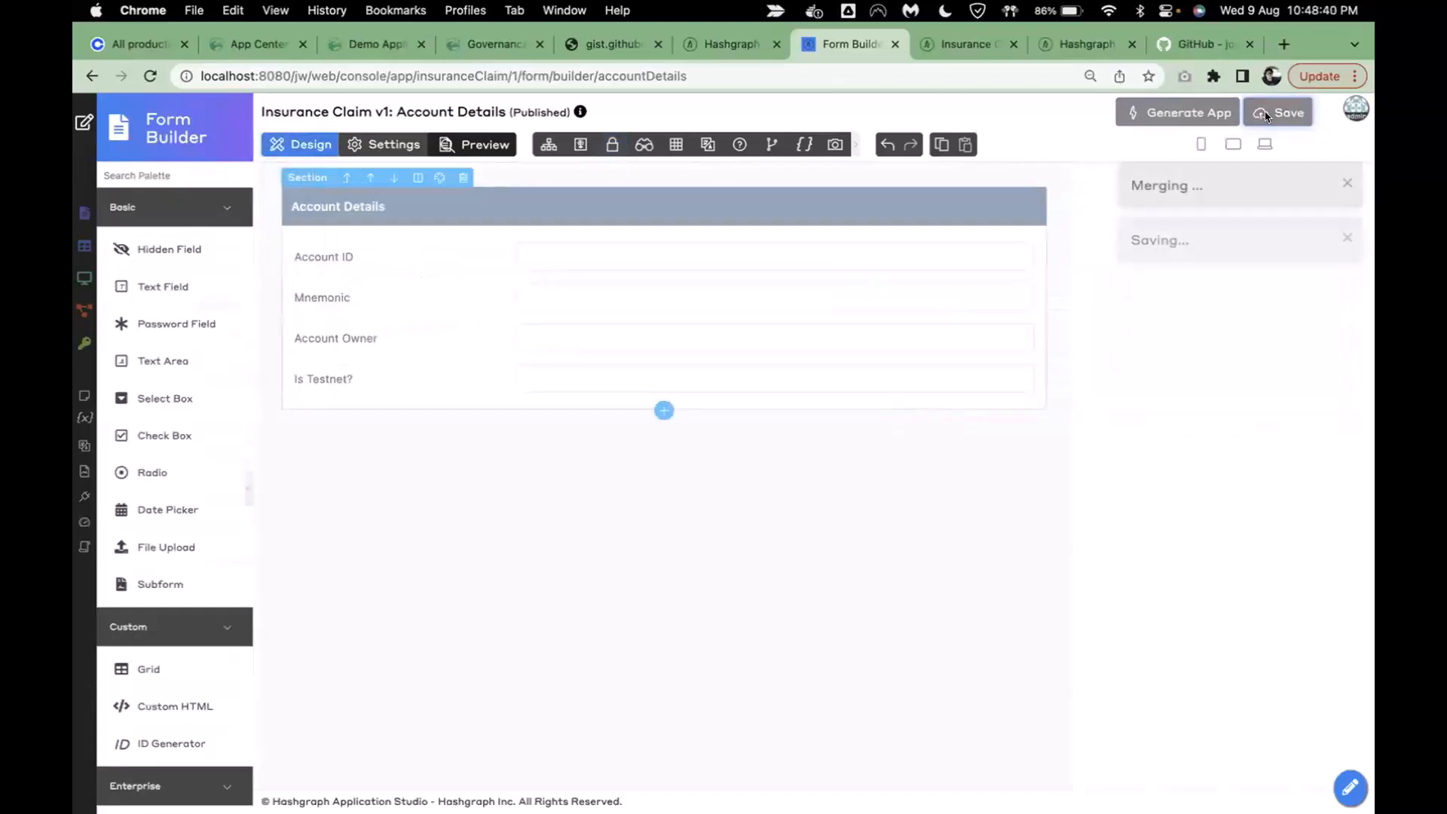
- Run Generate App with Generate CRUD for Account Details, then return to the Builders page
{"action": "left_click", "coordinate": [1153, 119]}
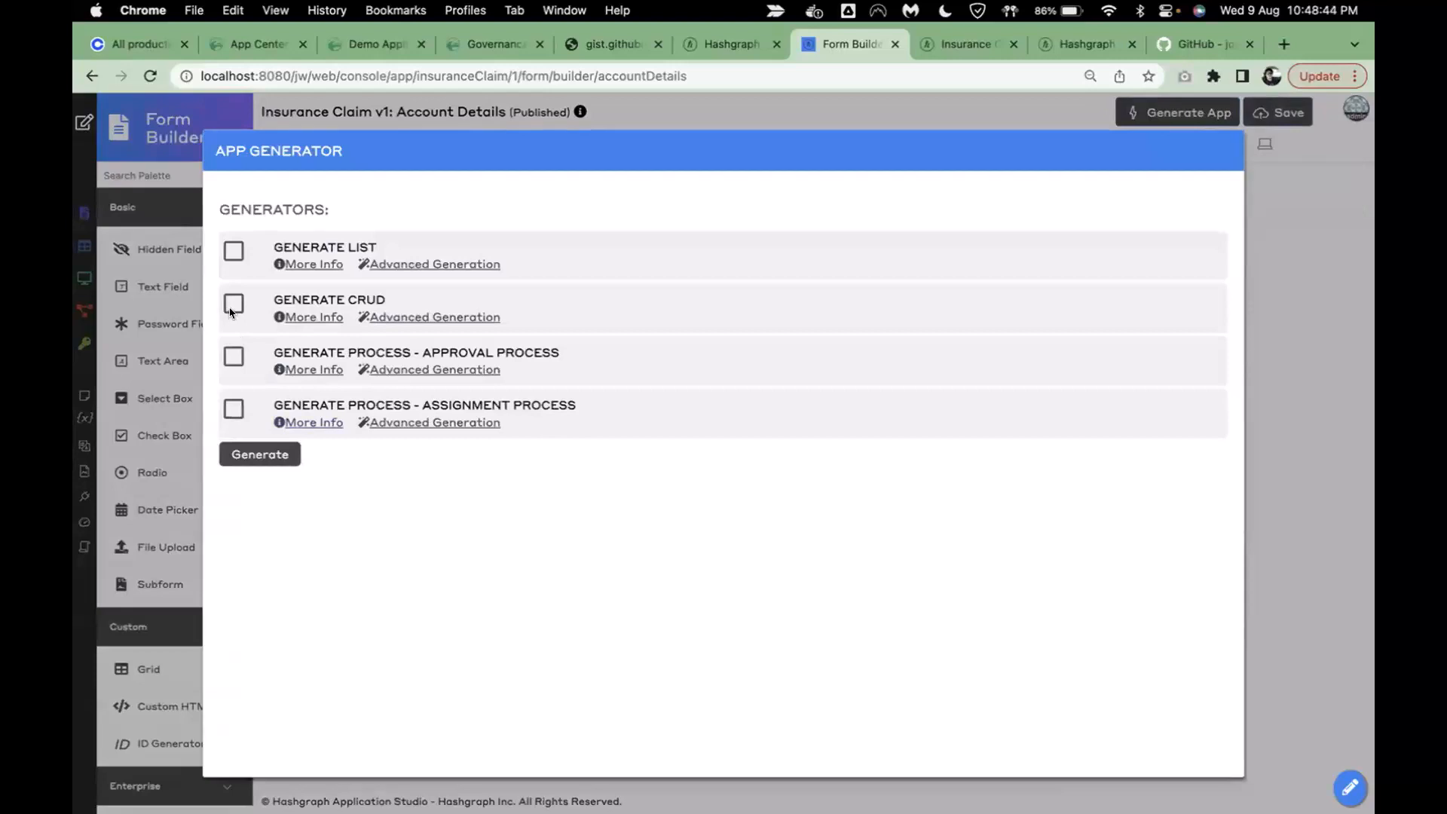
{"action": "left_click", "coordinate": [261, 452]}
{"action": "left_click", "coordinate": [377, 314]}
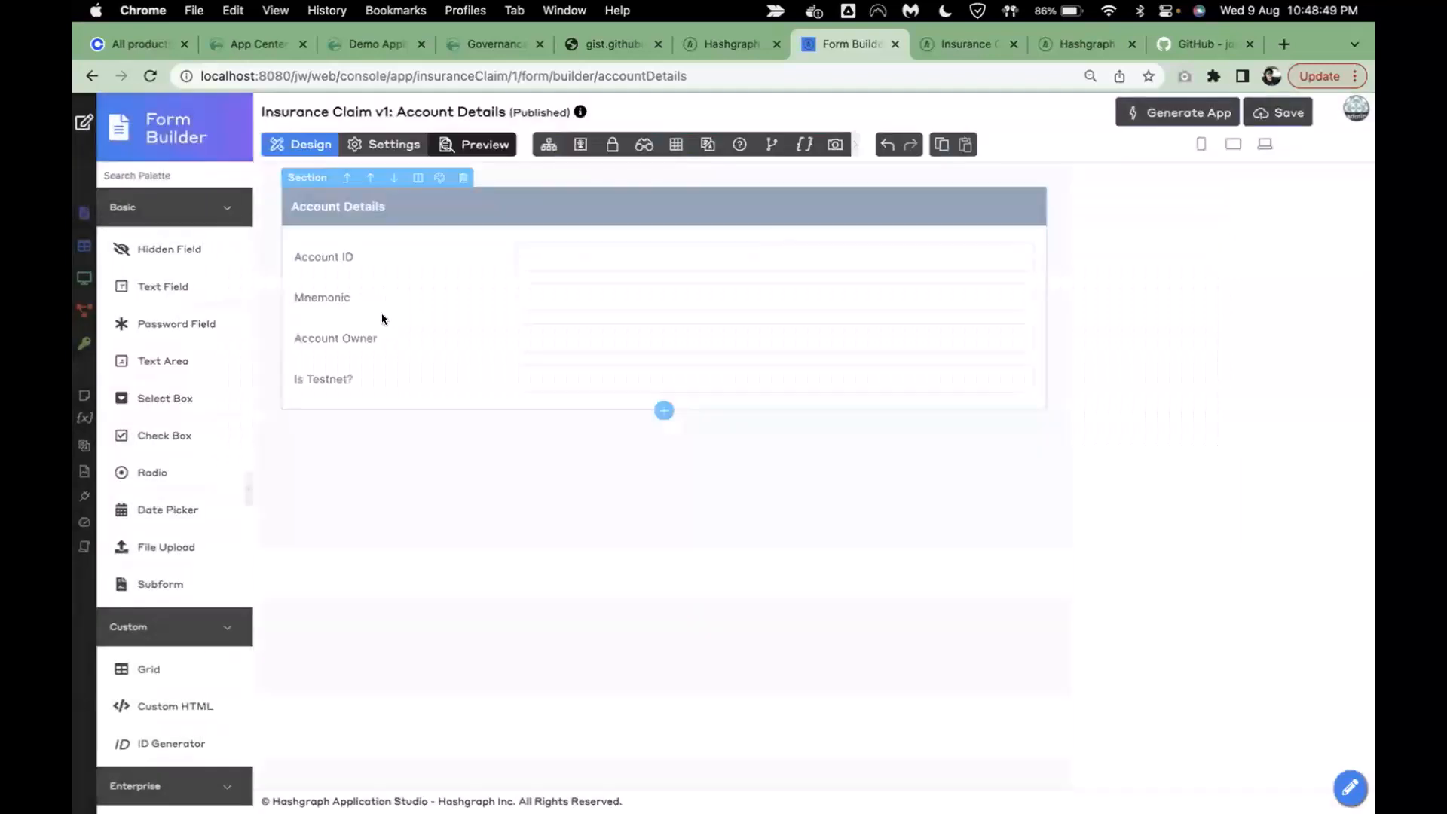
{"action": "left_click", "coordinate": [80, 124]}
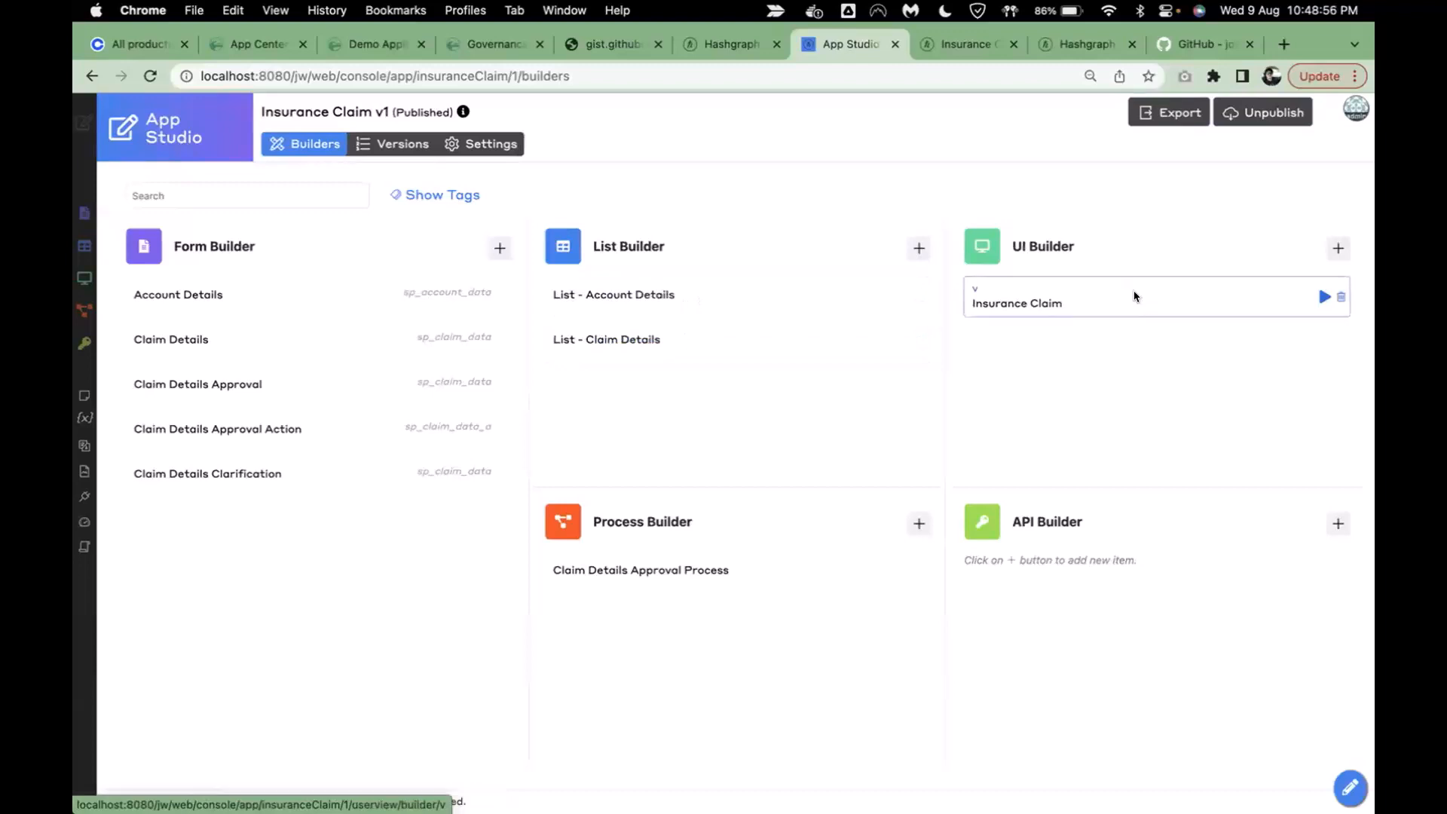
- Check the reloaded app's empty Manage Account Details page, then open Claim Details Approval Process
{"action": "left_click", "coordinate": [960, 45]}
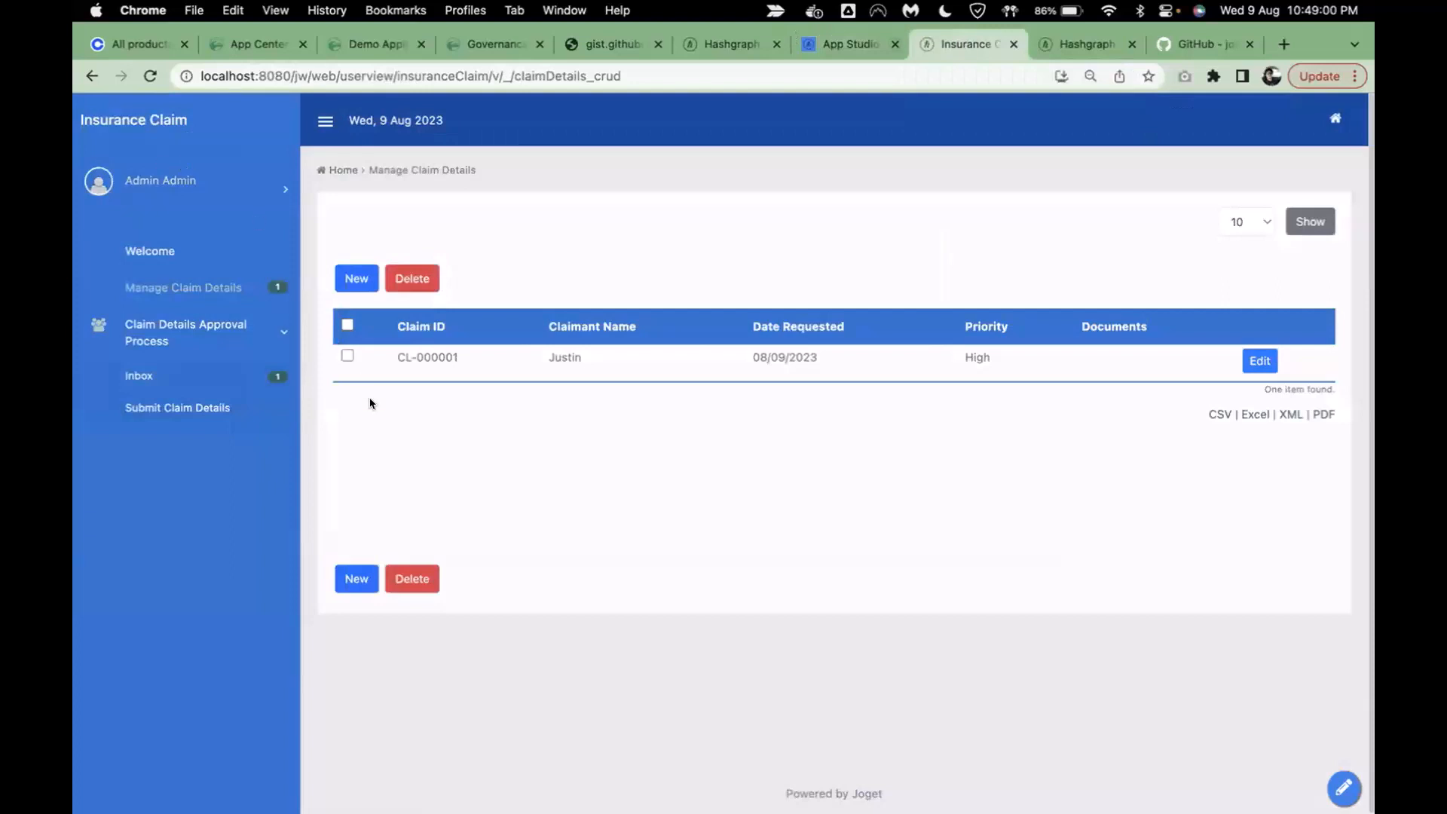
{"action": "left_click", "coordinate": [150, 76]}
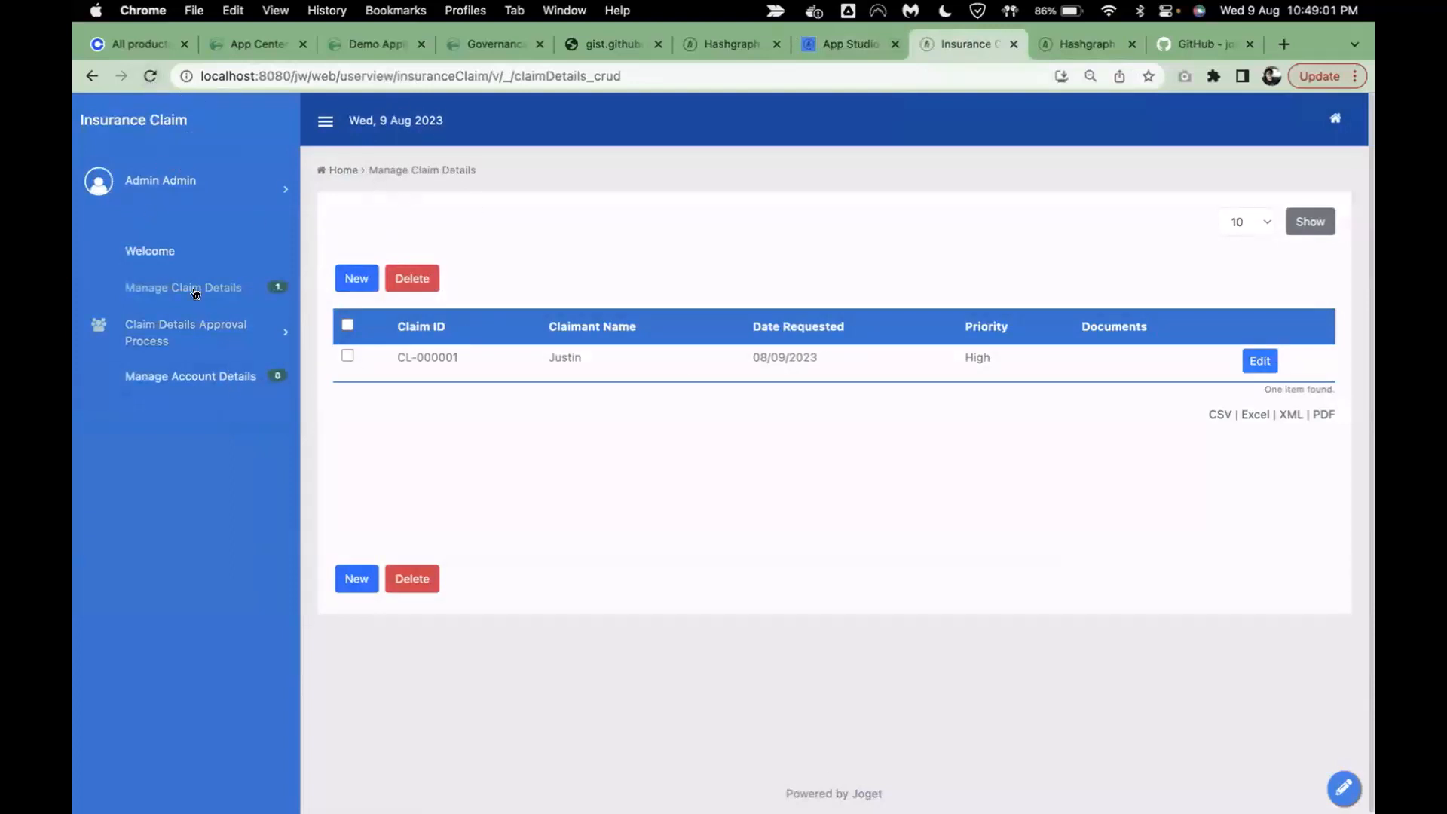
{"action": "left_click", "coordinate": [208, 377]}
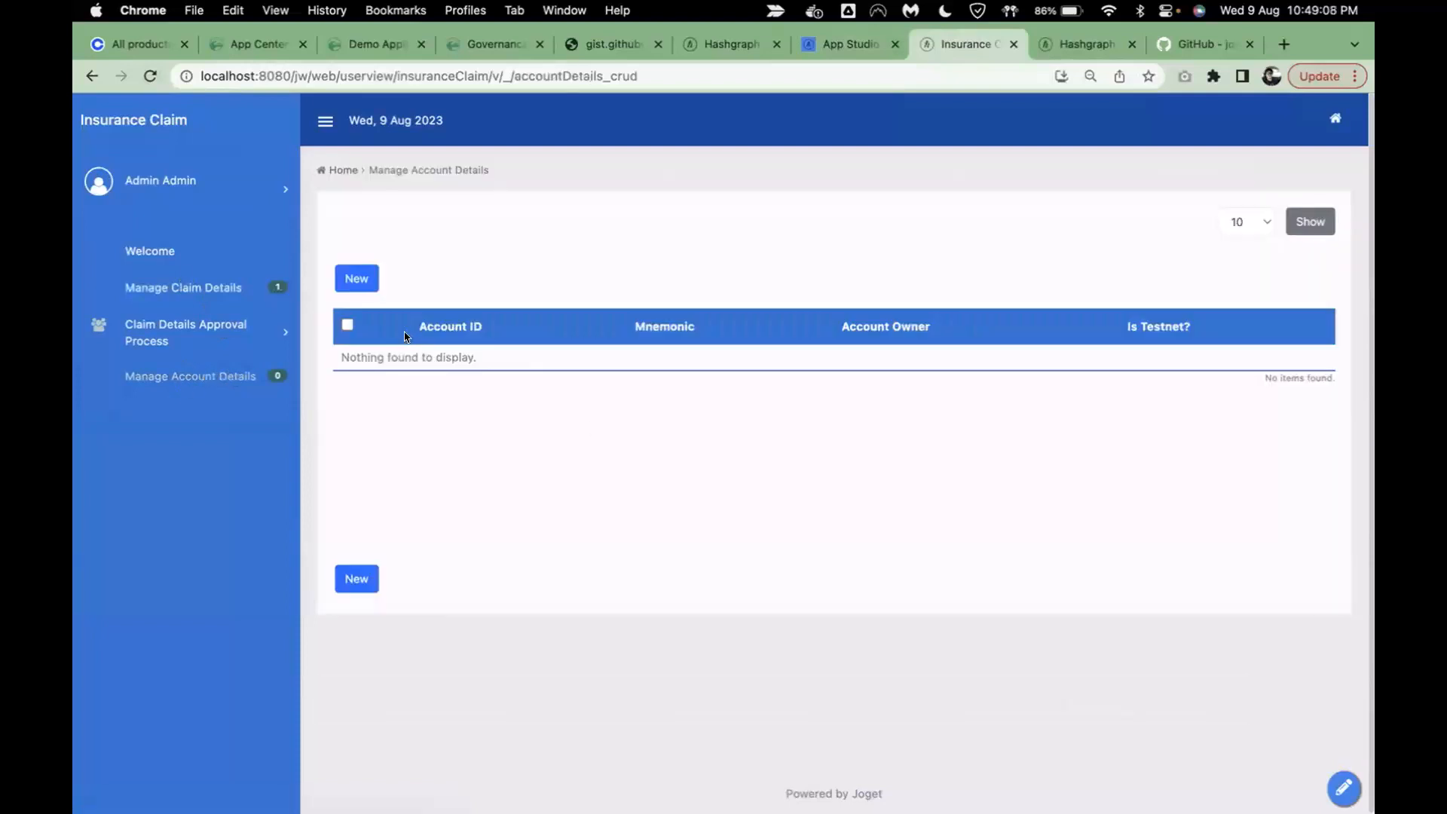
{"action": "left_click_drag", "start_coordinate": [407, 335], "coordinate": [1118, 340]}
{"action": "left_click", "coordinate": [292, 332]}
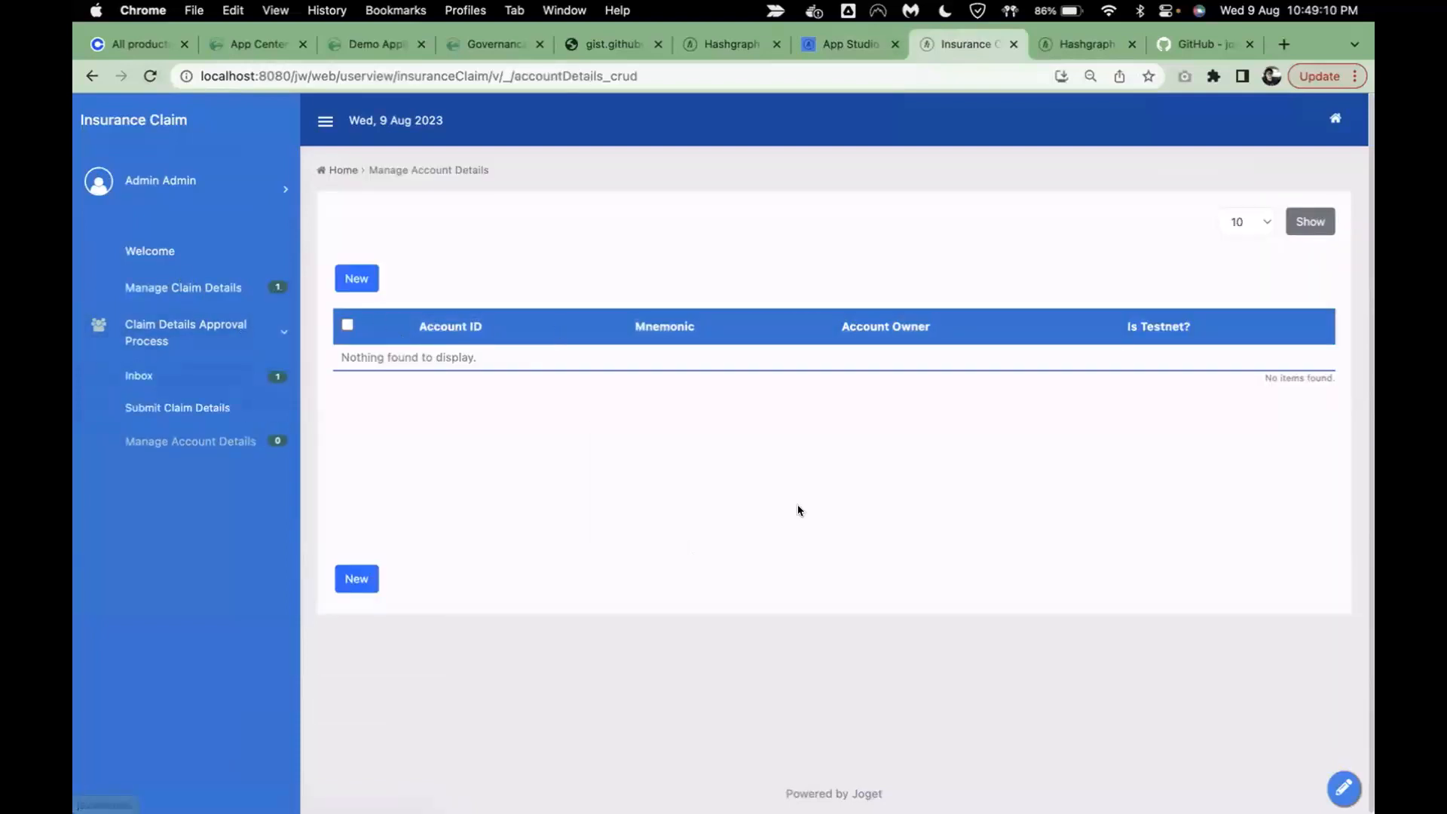
{"action": "left_click", "coordinate": [832, 49]}
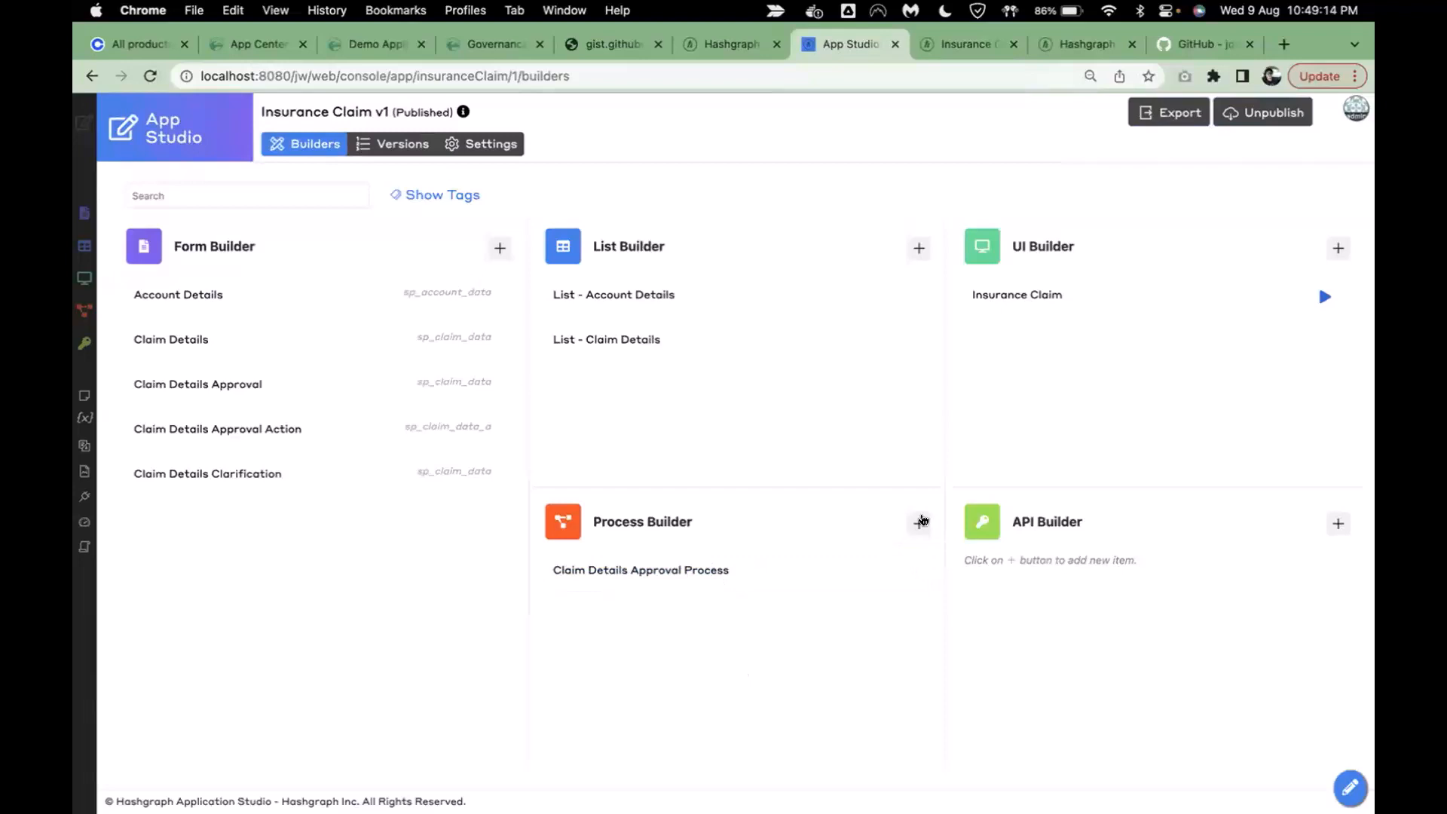
{"action": "left_click", "coordinate": [921, 520]}
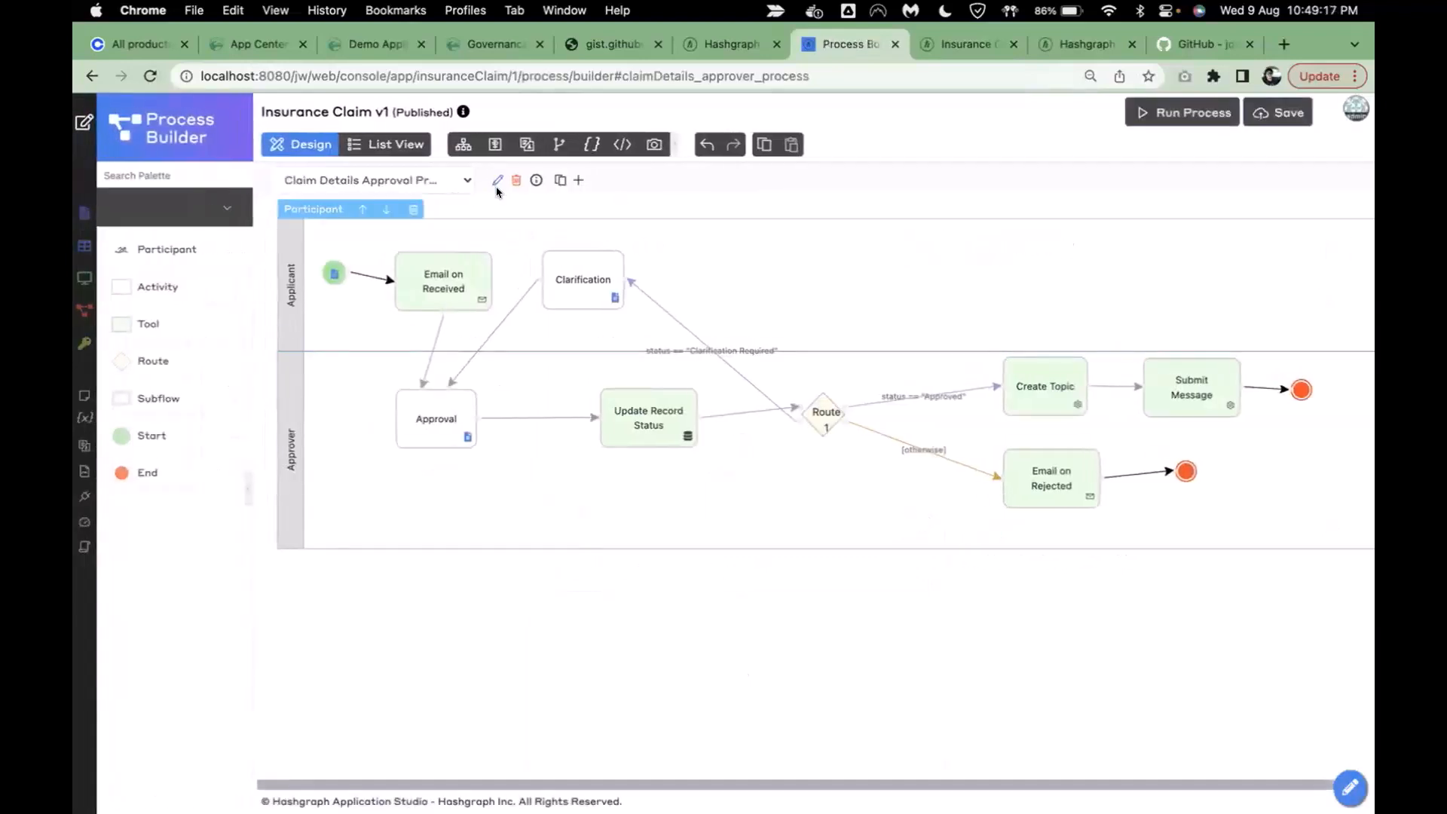
- Add a second process and enter ID generateAccount and label 'Generate Account'
{"action": "left_click", "coordinate": [578, 180]}
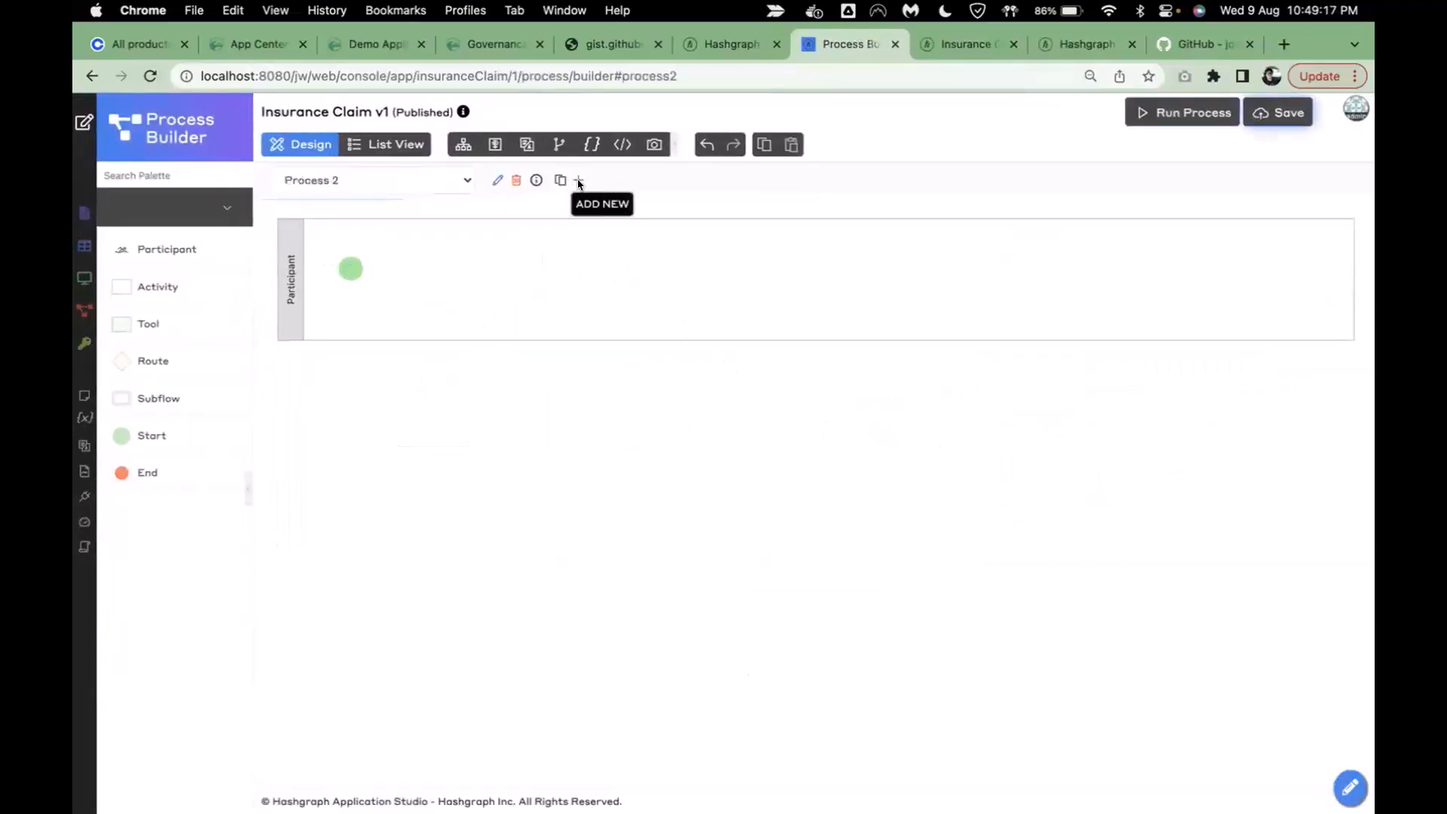
{"action": "left_click", "coordinate": [405, 179]}
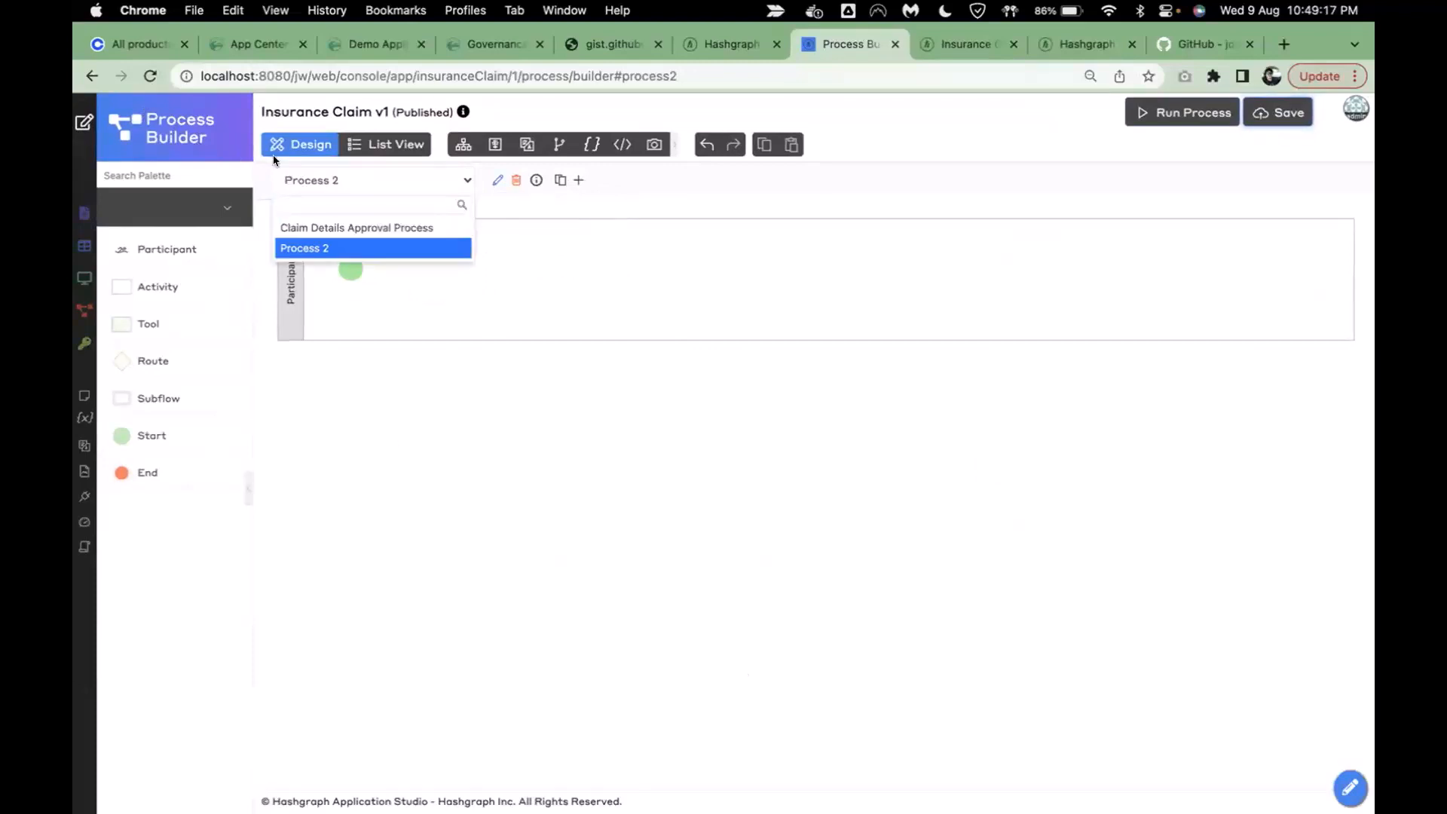
{"action": "left_click", "coordinate": [473, 177]}
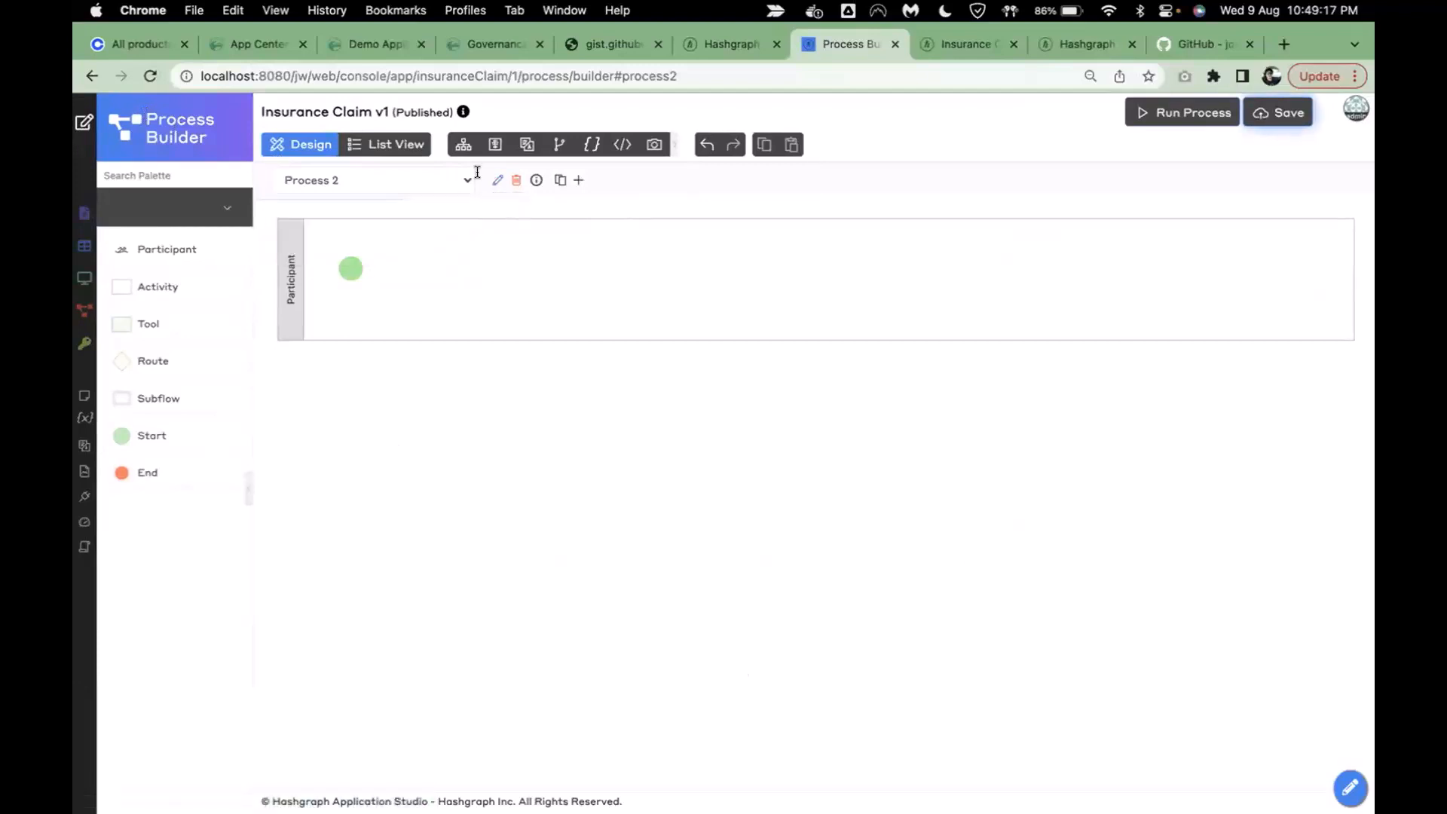
{"action": "left_click", "coordinate": [492, 180]}
{"action": "left_click_drag", "start_coordinate": [855, 337], "coordinate": [720, 346]}
{"action": "type", "text": "gen"}
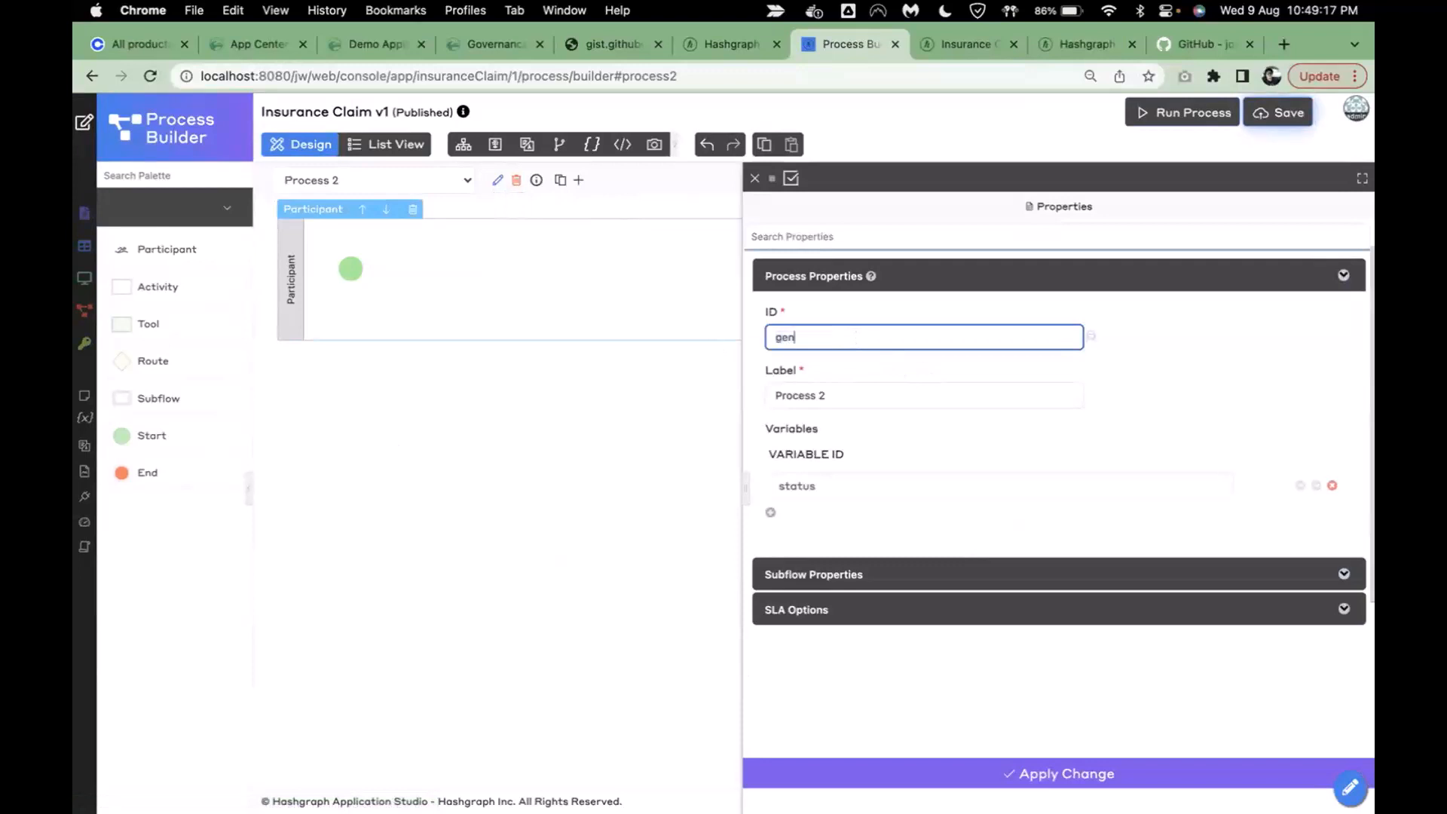
{"action": "type", "text": "erateAccount"}
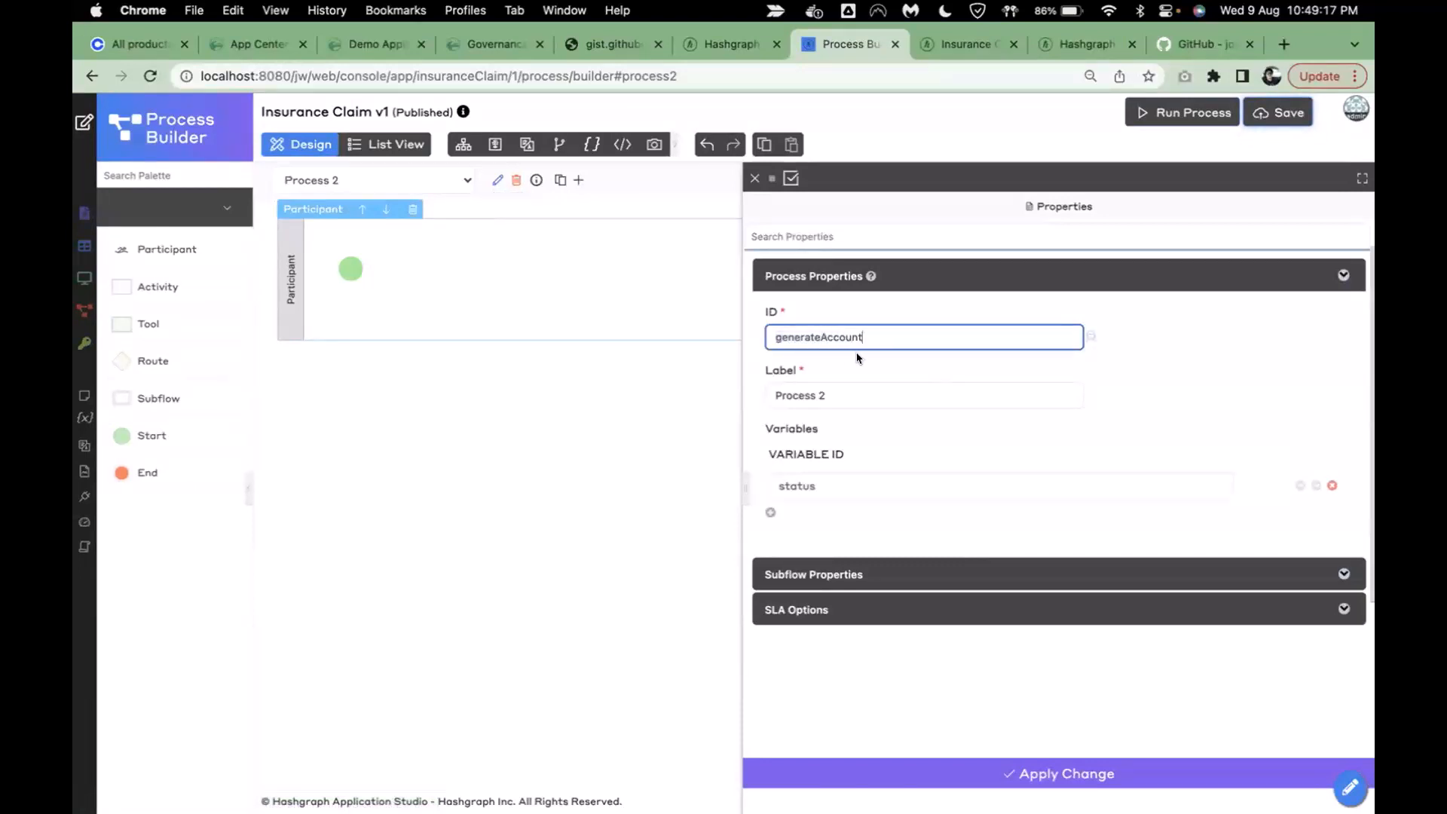
{"action": "triple_click", "coordinate": [846, 399]}
{"action": "type", "text": "Generate Account"}
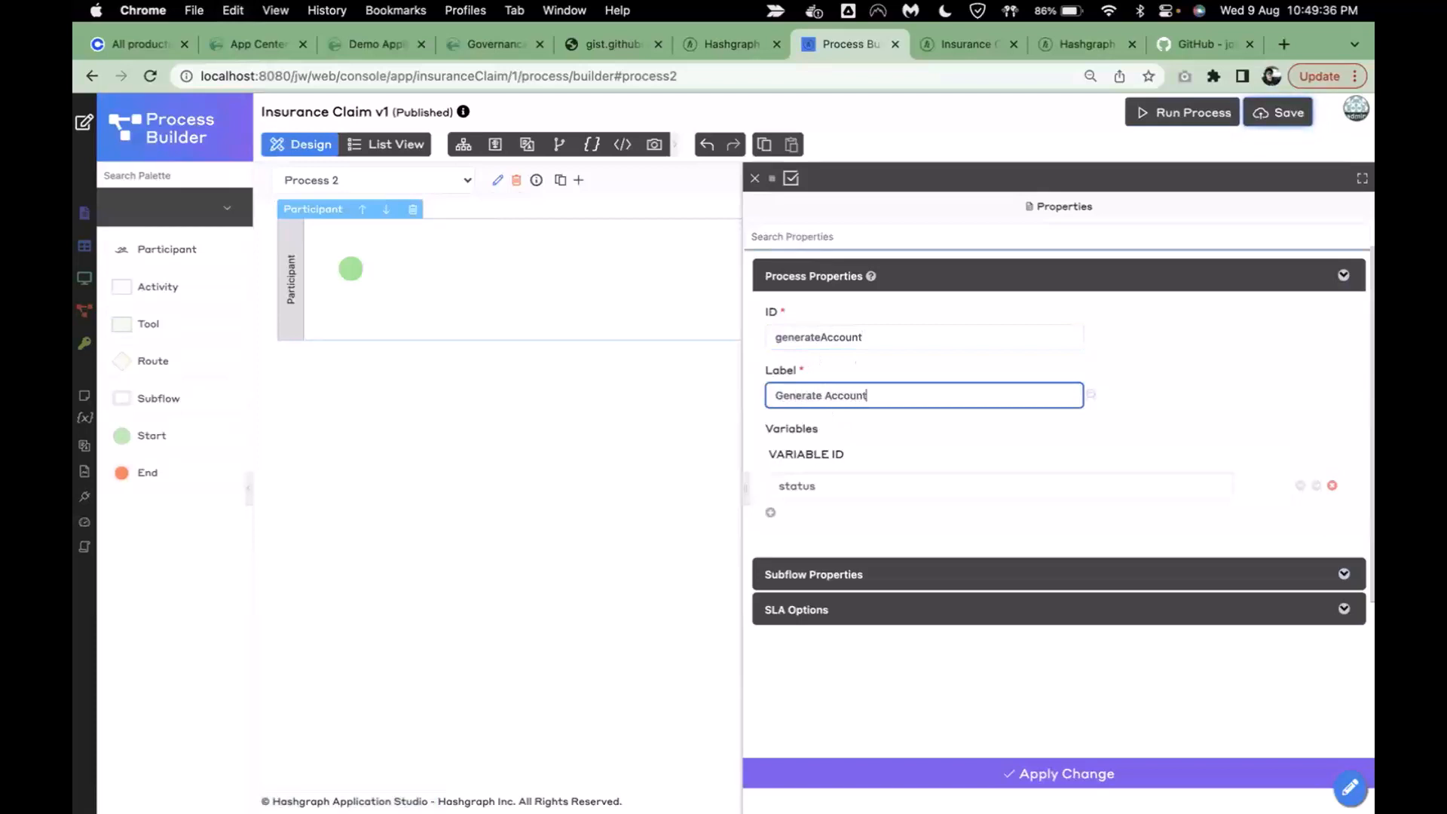
- Apply the process settings, then connect Start to a new Tool 1 step and End
{"action": "left_click", "coordinate": [972, 773]}
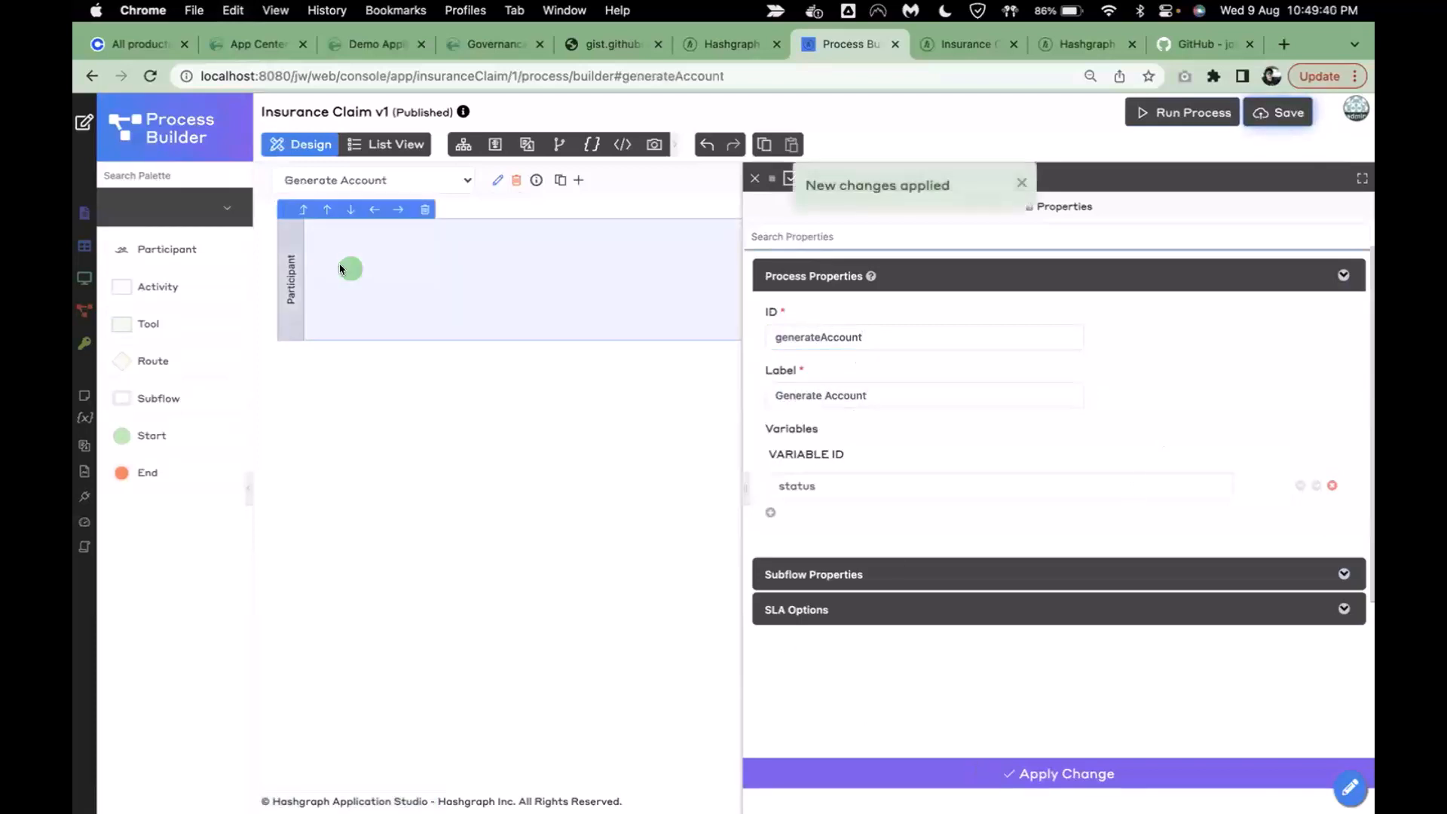
{"action": "left_click_drag", "start_coordinate": [350, 269], "coordinate": [610, 273]}
{"action": "left_click", "coordinate": [445, 244]}
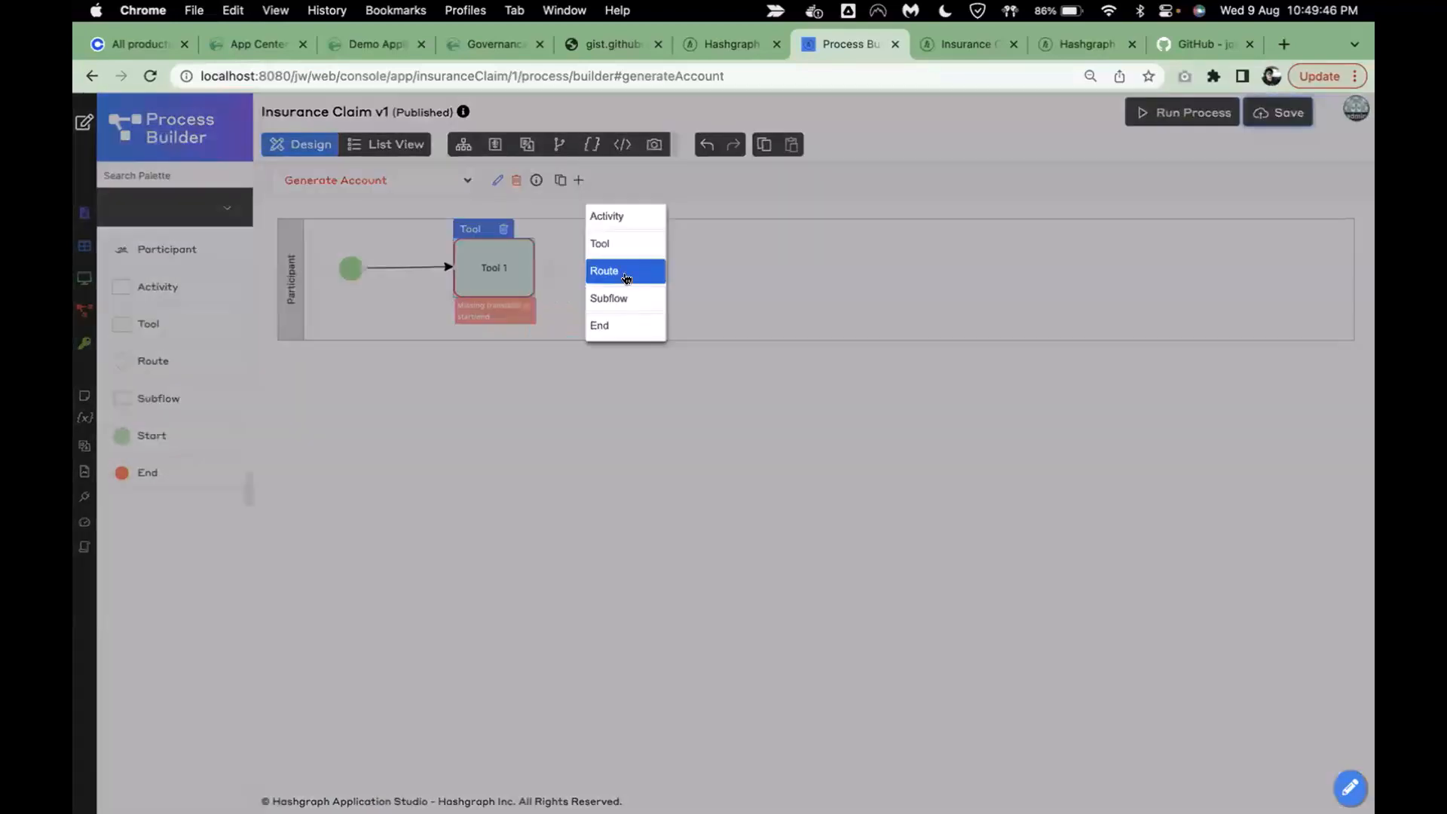
{"action": "left_click", "coordinate": [635, 326]}
{"action": "left_click_drag", "start_coordinate": [492, 268], "coordinate": [495, 273]}
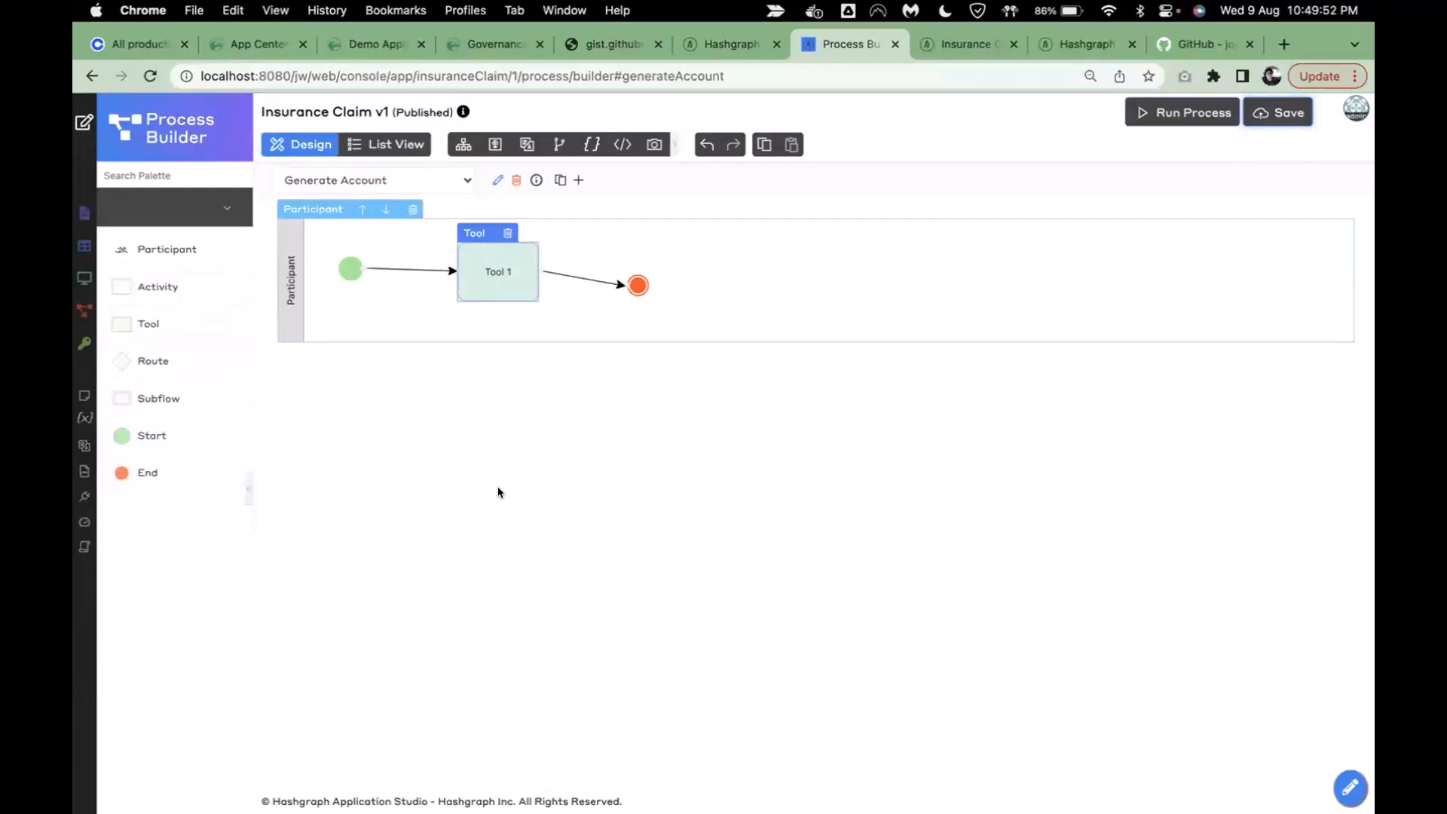
- Rename the Tool 1 node to Generate Account, keeping the suggested ID generate_account
{"action": "double_click", "coordinate": [494, 273]}
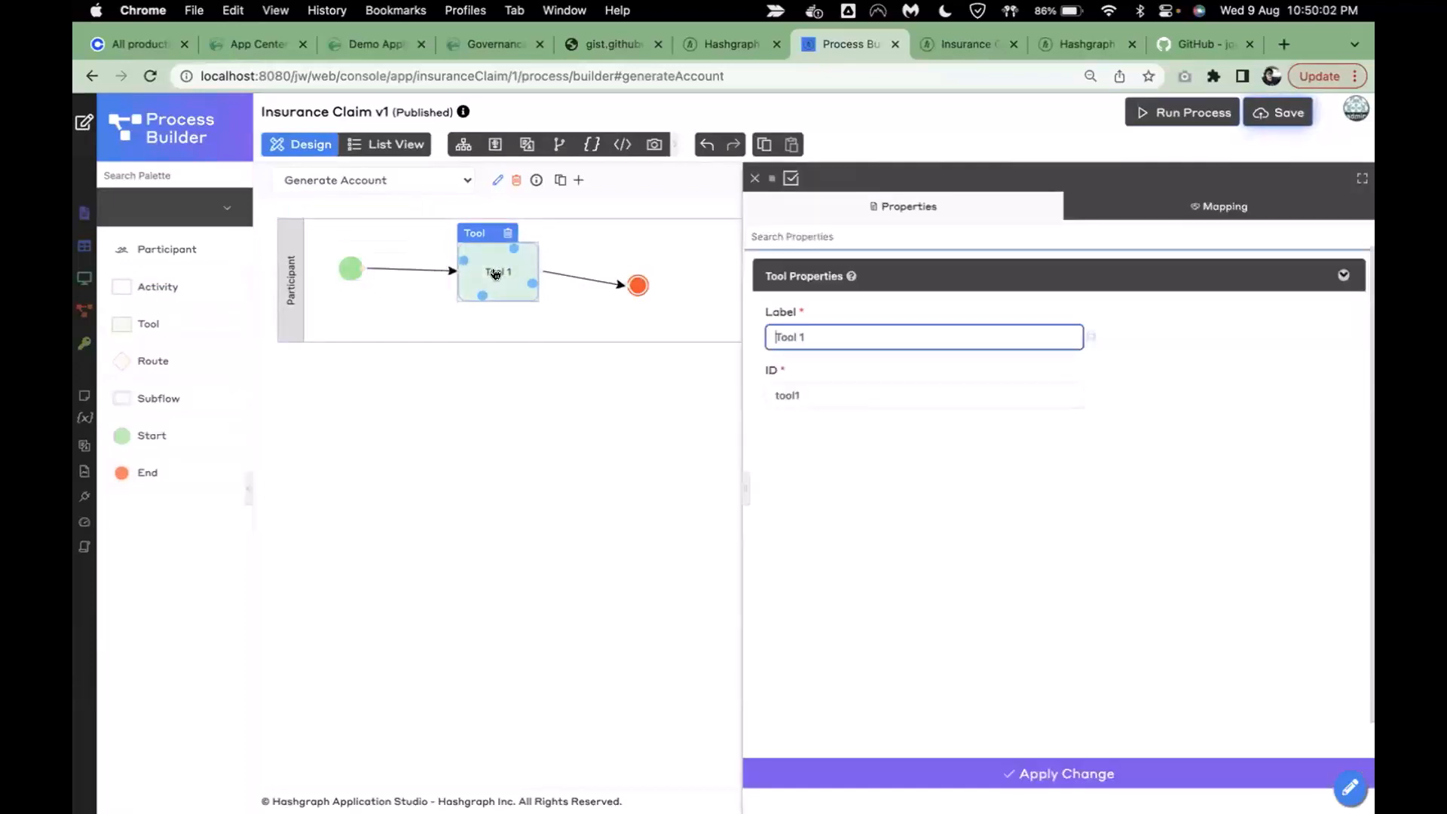
{"action": "left_click_drag", "start_coordinate": [847, 337], "coordinate": [692, 342]}
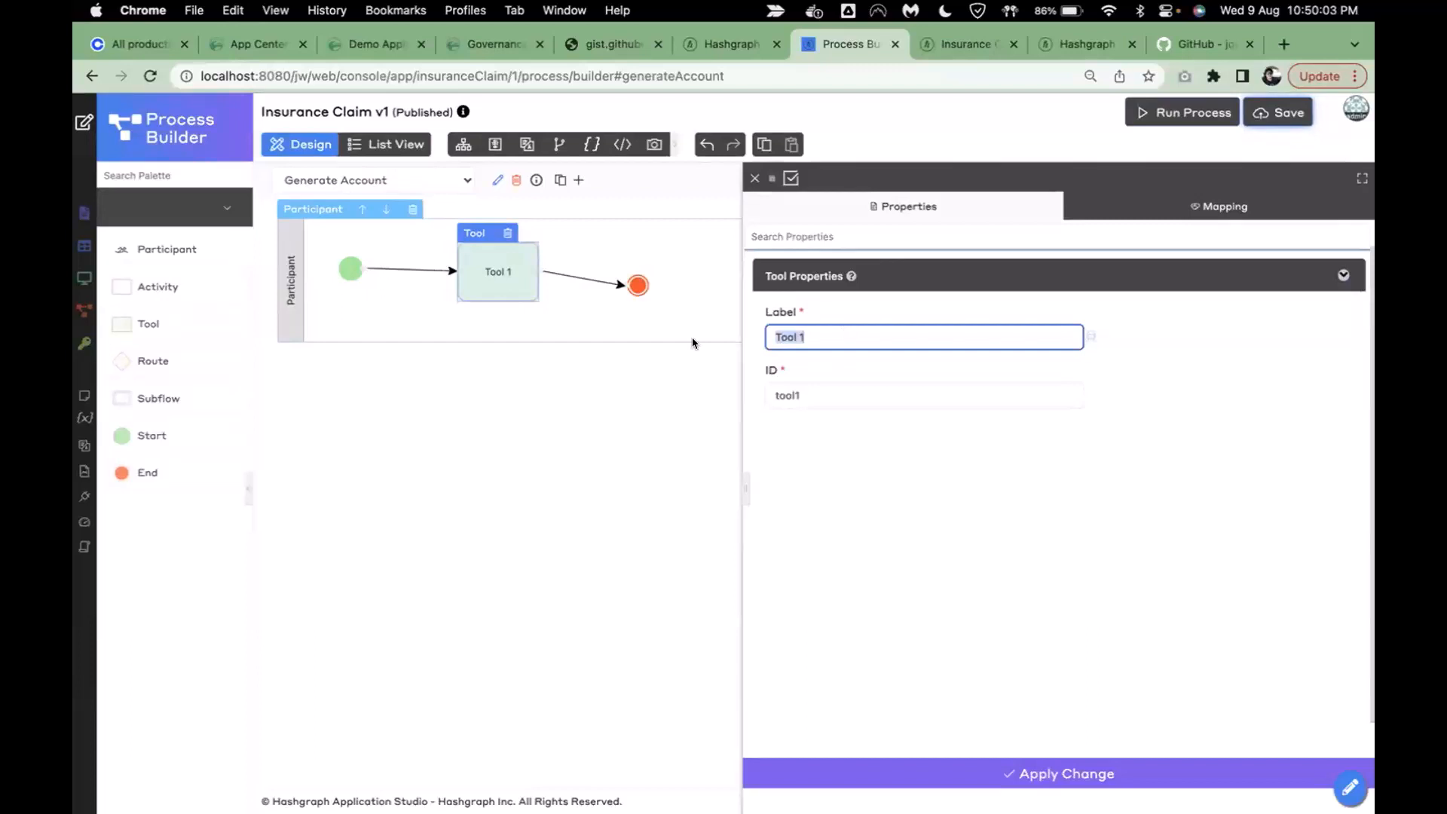
{"action": "key", "text": "BackSpace"}
{"action": "type", "text": "Generate Accou"}
{"action": "left_click", "coordinate": [931, 418]}
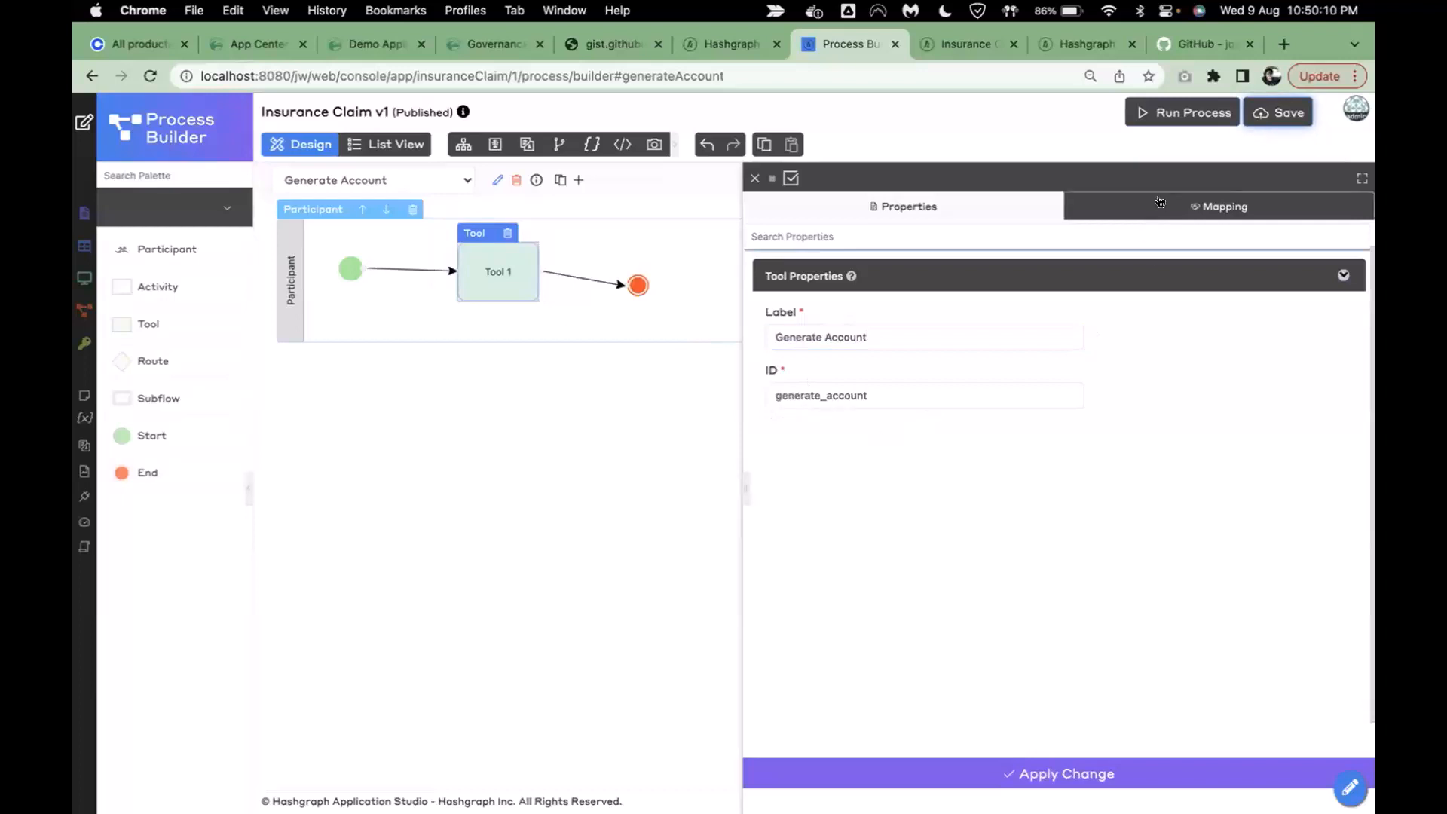
- Assign the Hedera Generate Account Tool to the node in its mapping settings
{"action": "left_click", "coordinate": [1183, 214]}
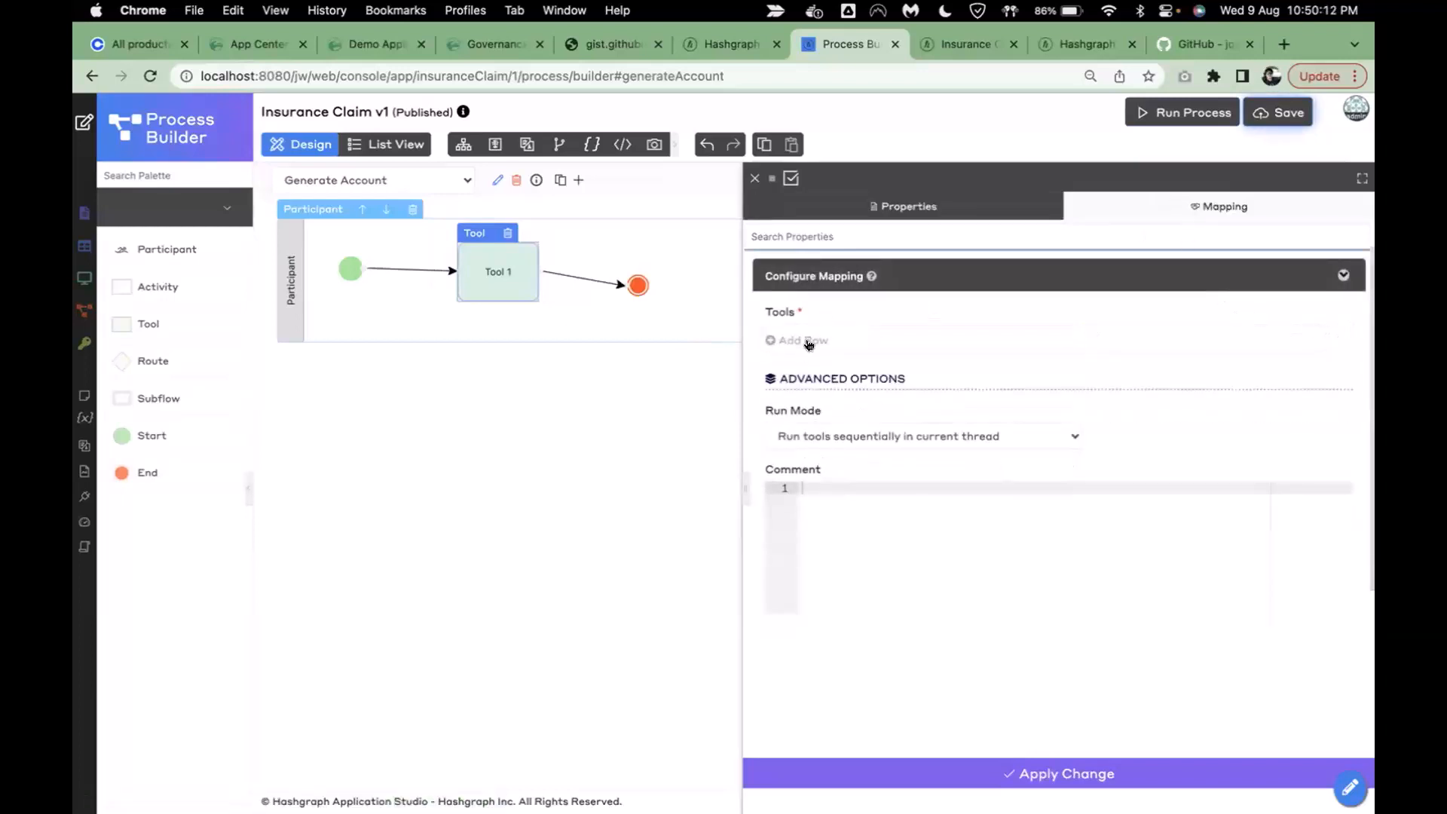
{"action": "left_click", "coordinate": [865, 344]}
{"action": "type", "text": "hedera"}
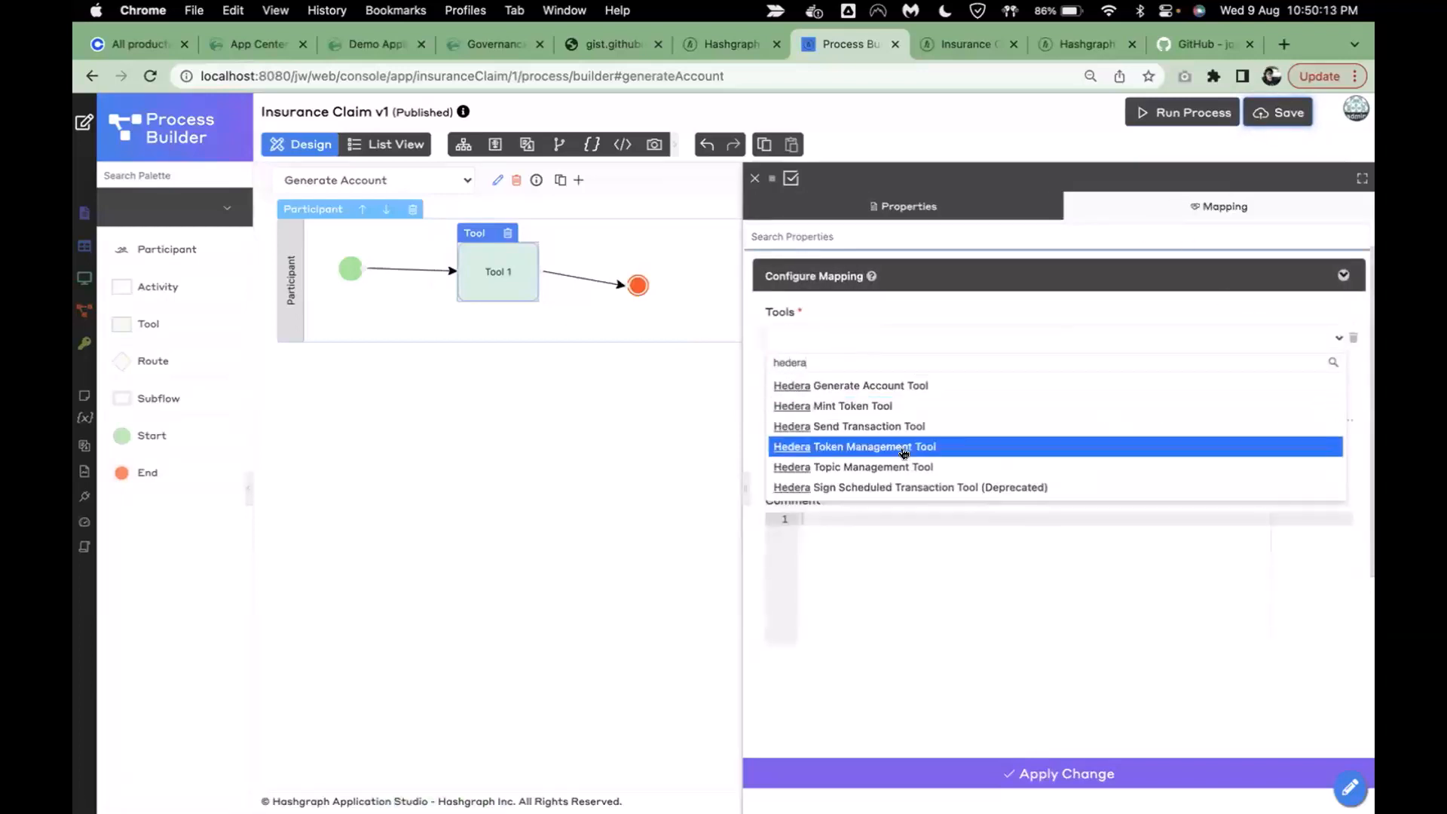
{"action": "left_click", "coordinate": [897, 386]}
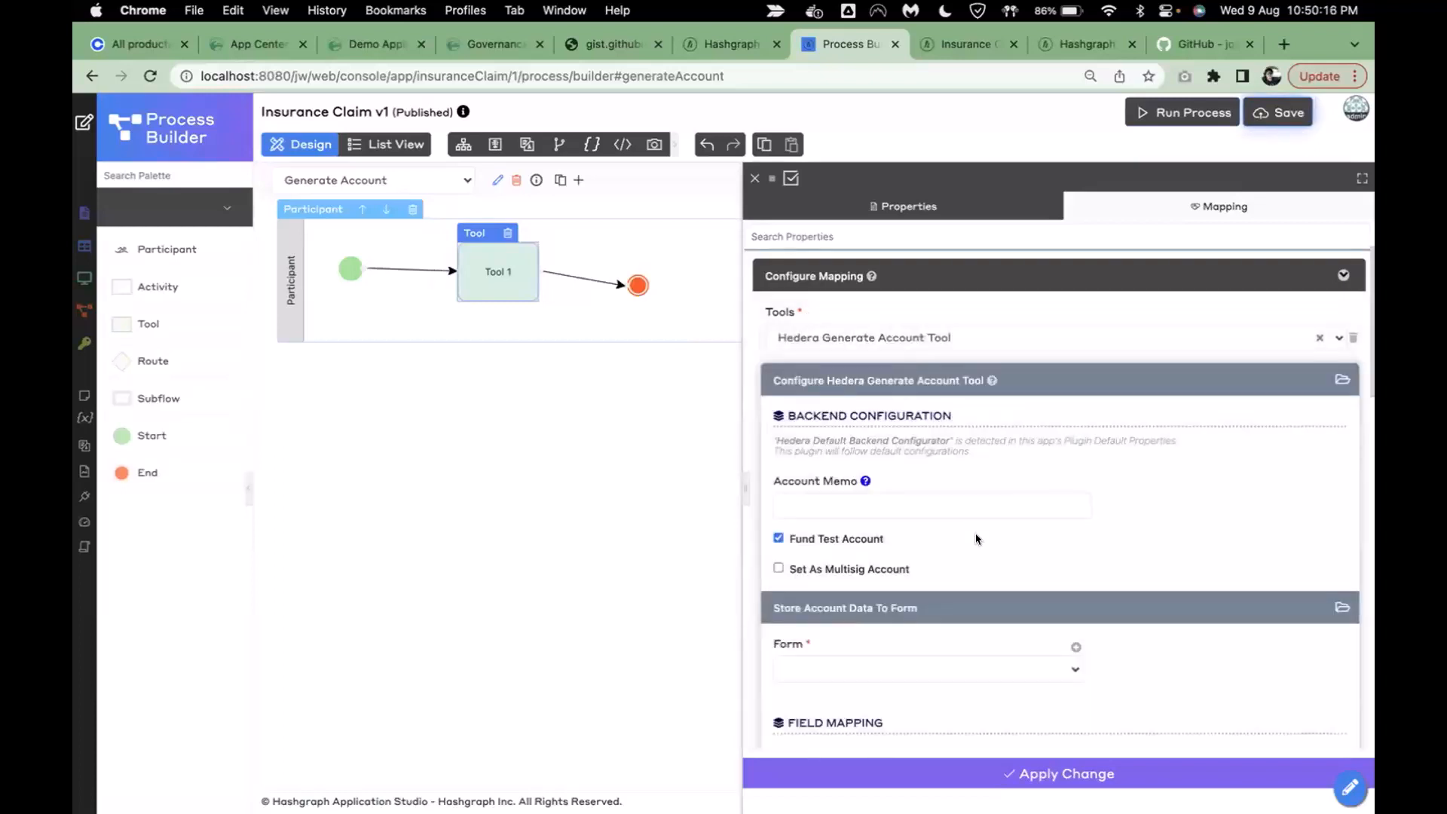
{"action": "scroll", "coordinate": [975, 536], "scroll_direction": "down", "scroll_amount": 2}
{"action": "scroll", "coordinate": [975, 532], "scroll_direction": "down", "scroll_amount": 1}
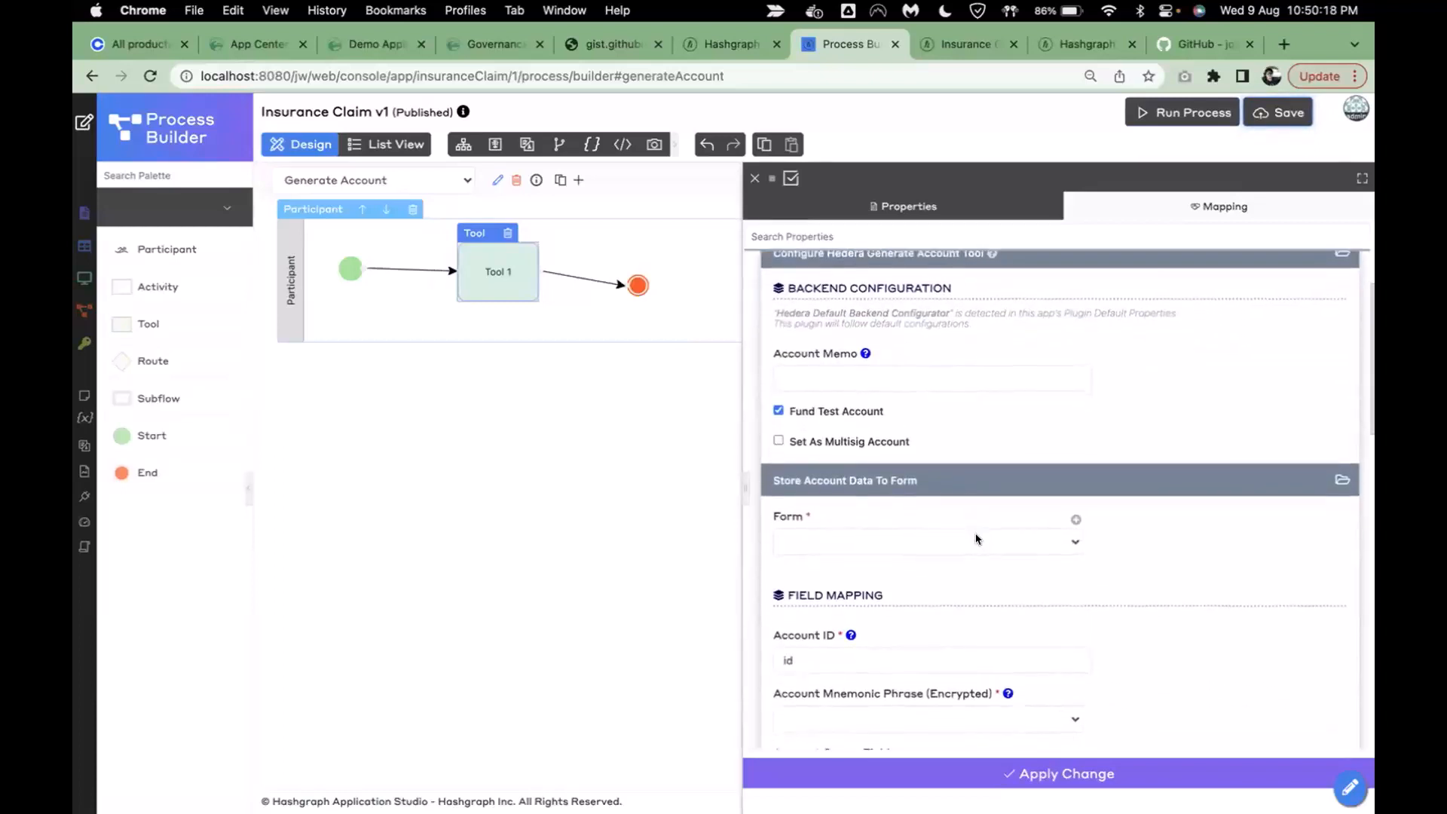
{"action": "left_click", "coordinate": [910, 551]}
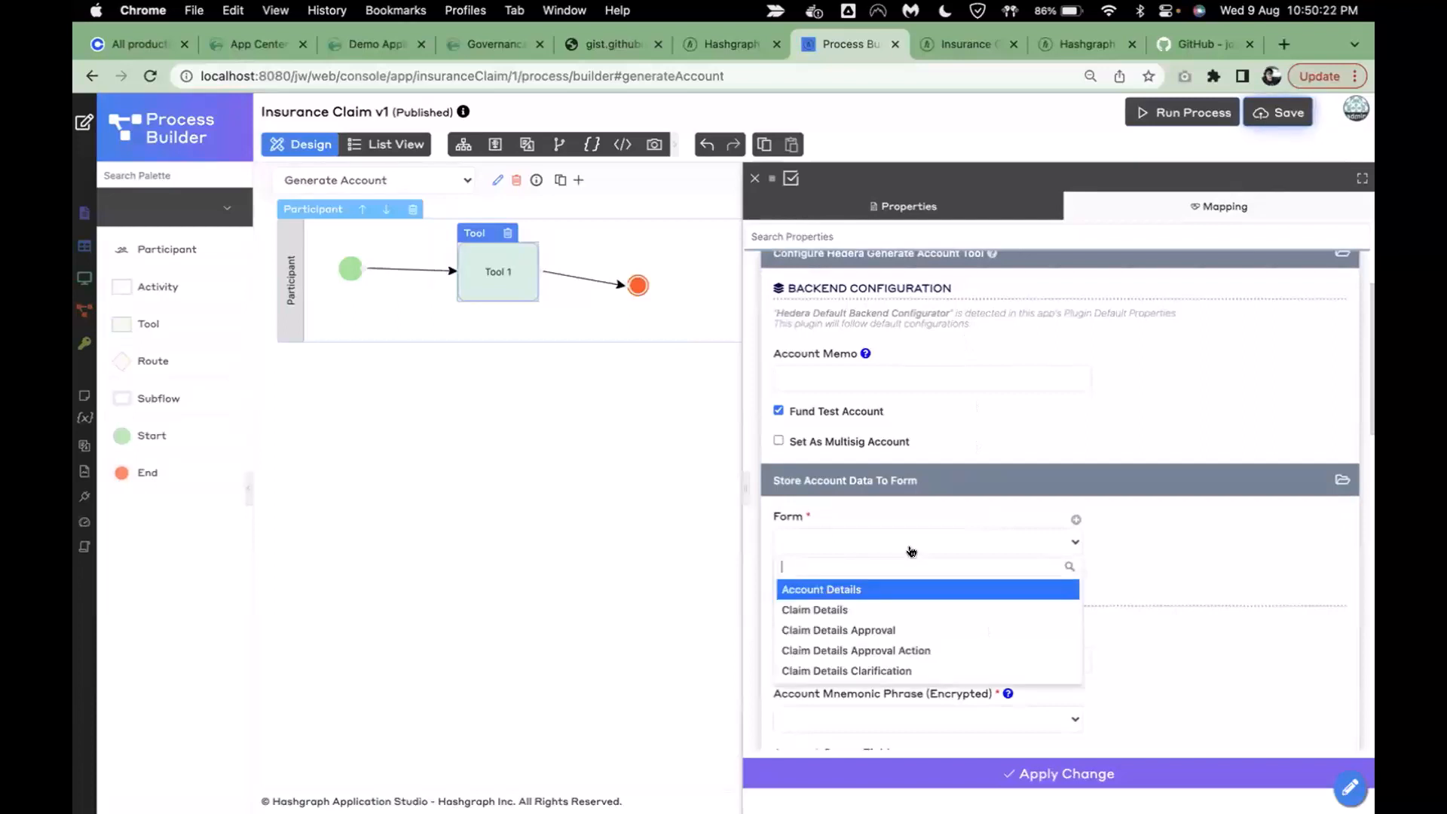
- Store the generated account in Account Details and set its memo to 'Live demo performed'
{"action": "left_click", "coordinate": [878, 592]}
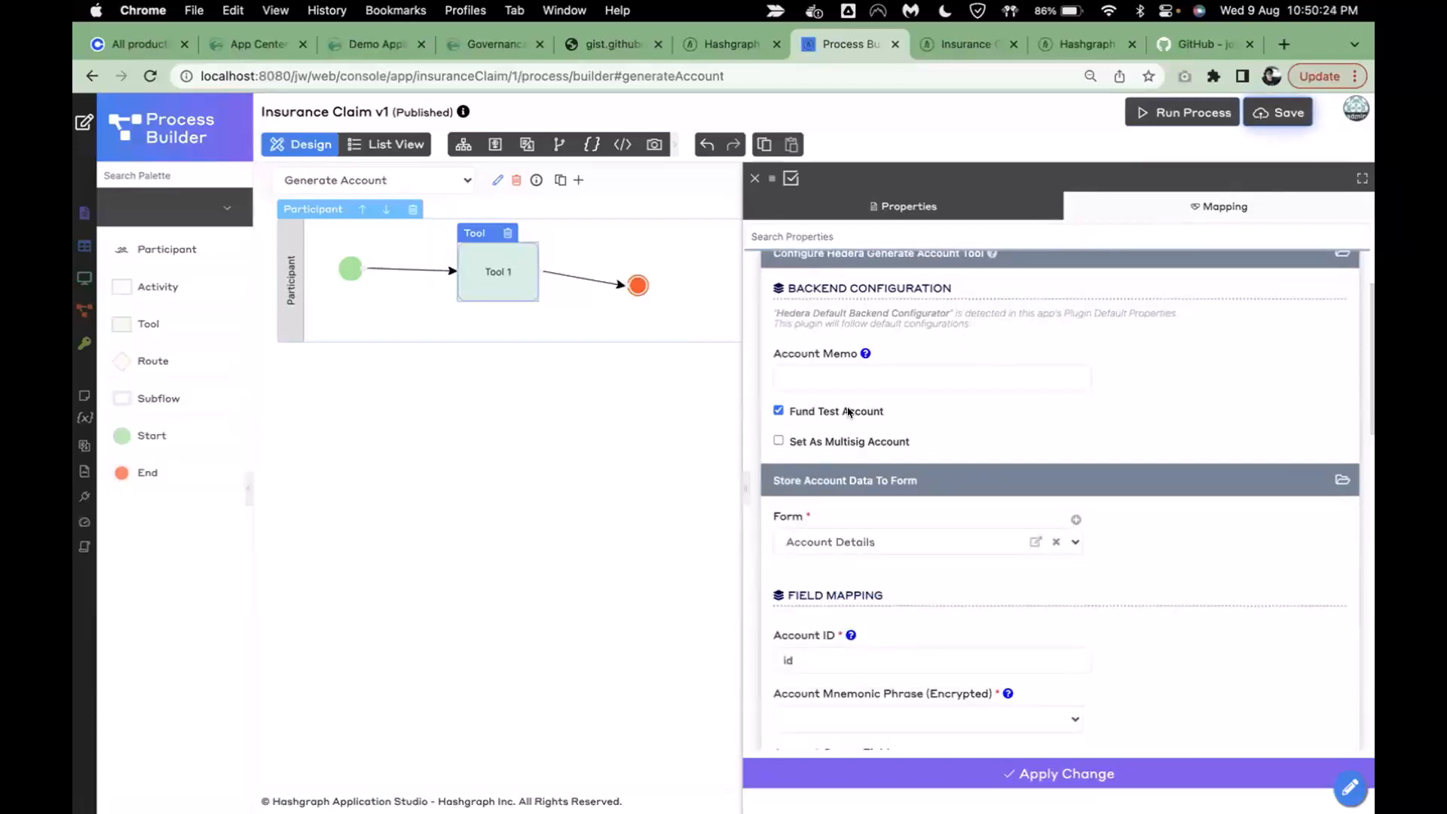
{"action": "left_click", "coordinate": [833, 373]}
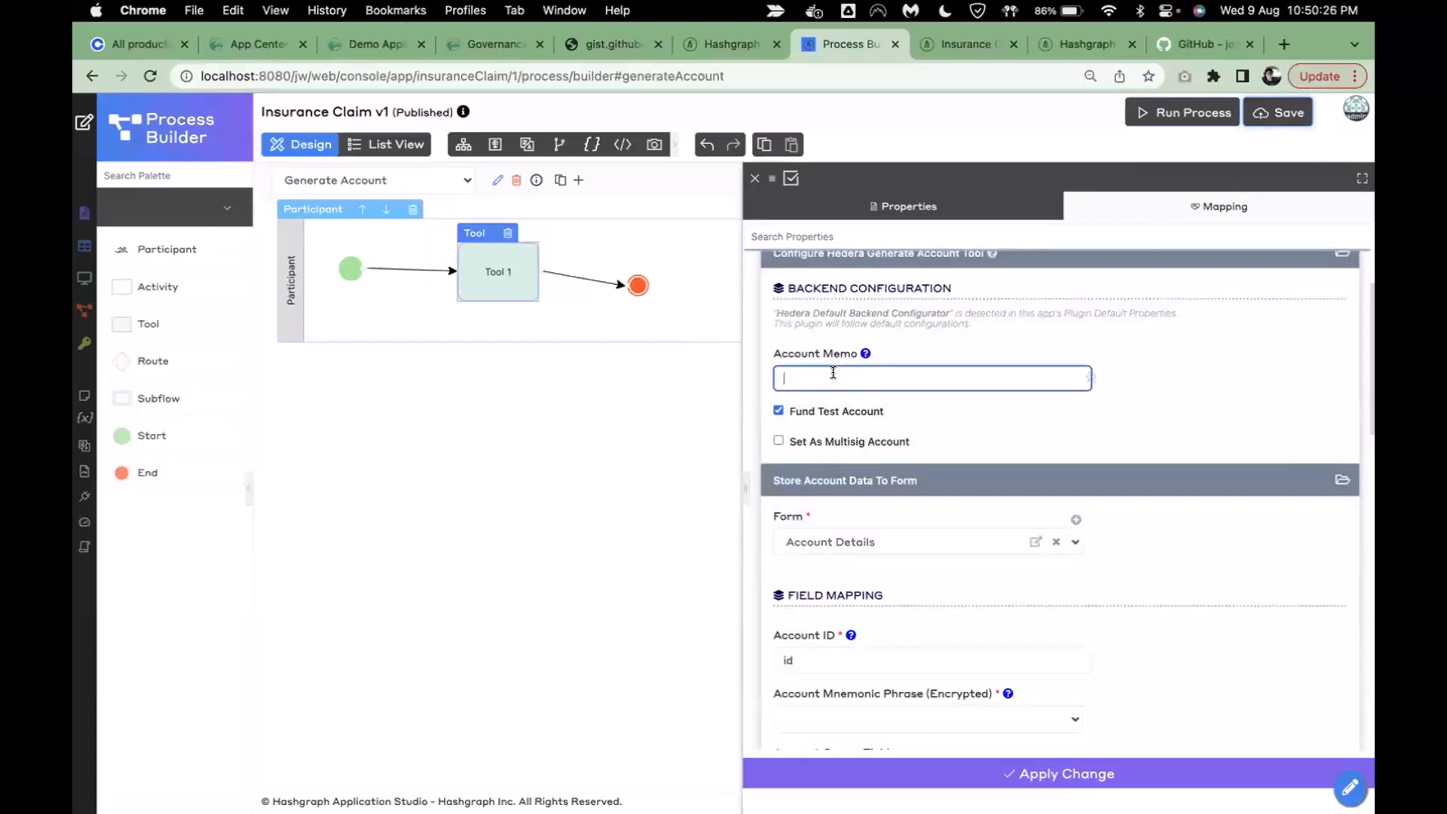
{"action": "type", "text": "U"}
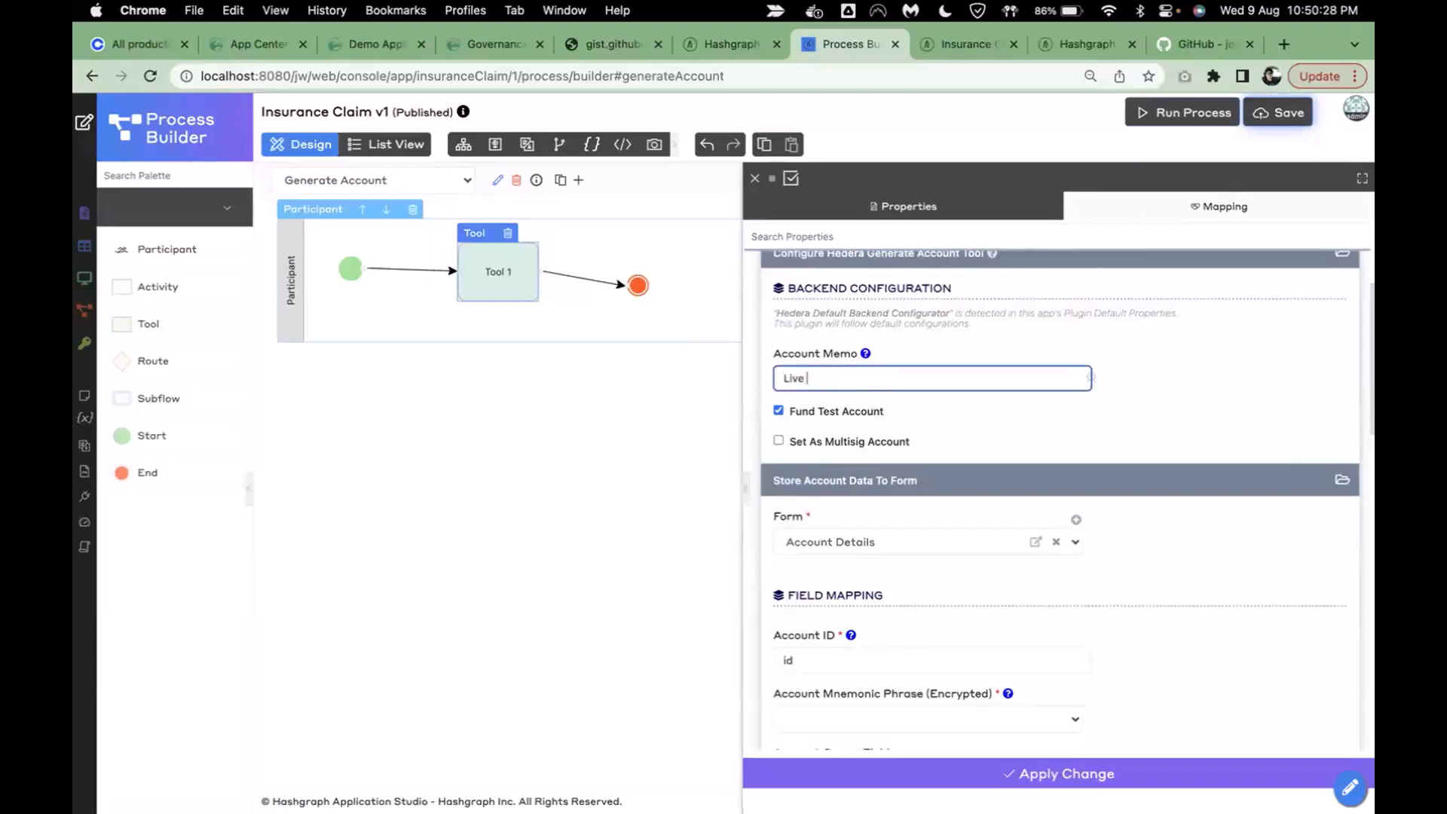
{"action": "type", "text": "ive demo"}
{"action": "type", "text": "performed"}
{"action": "left_click", "coordinate": [1011, 413]}
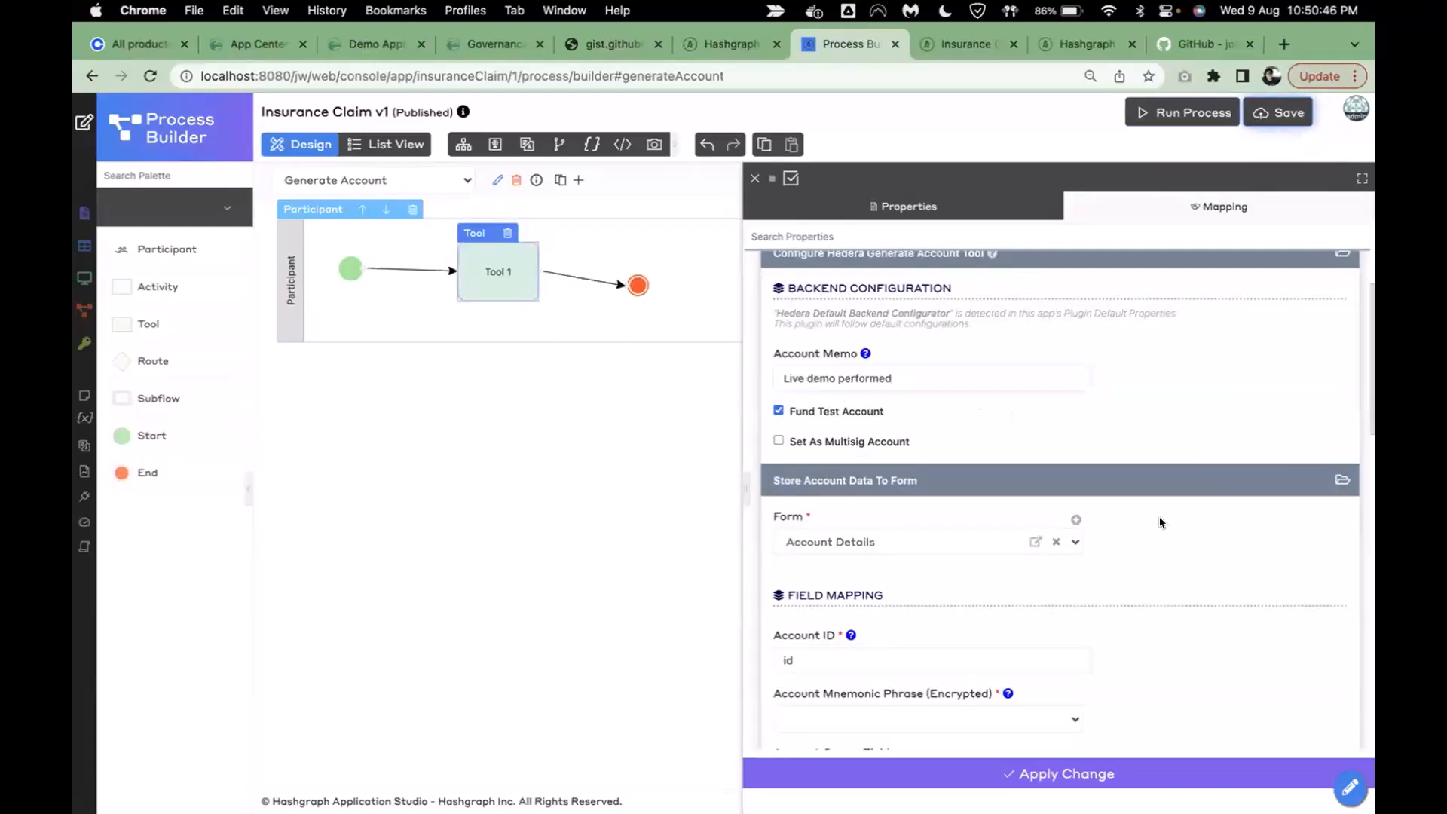
{"action": "scroll", "coordinate": [1157, 519], "scroll_direction": "down", "scroll_amount": 5}
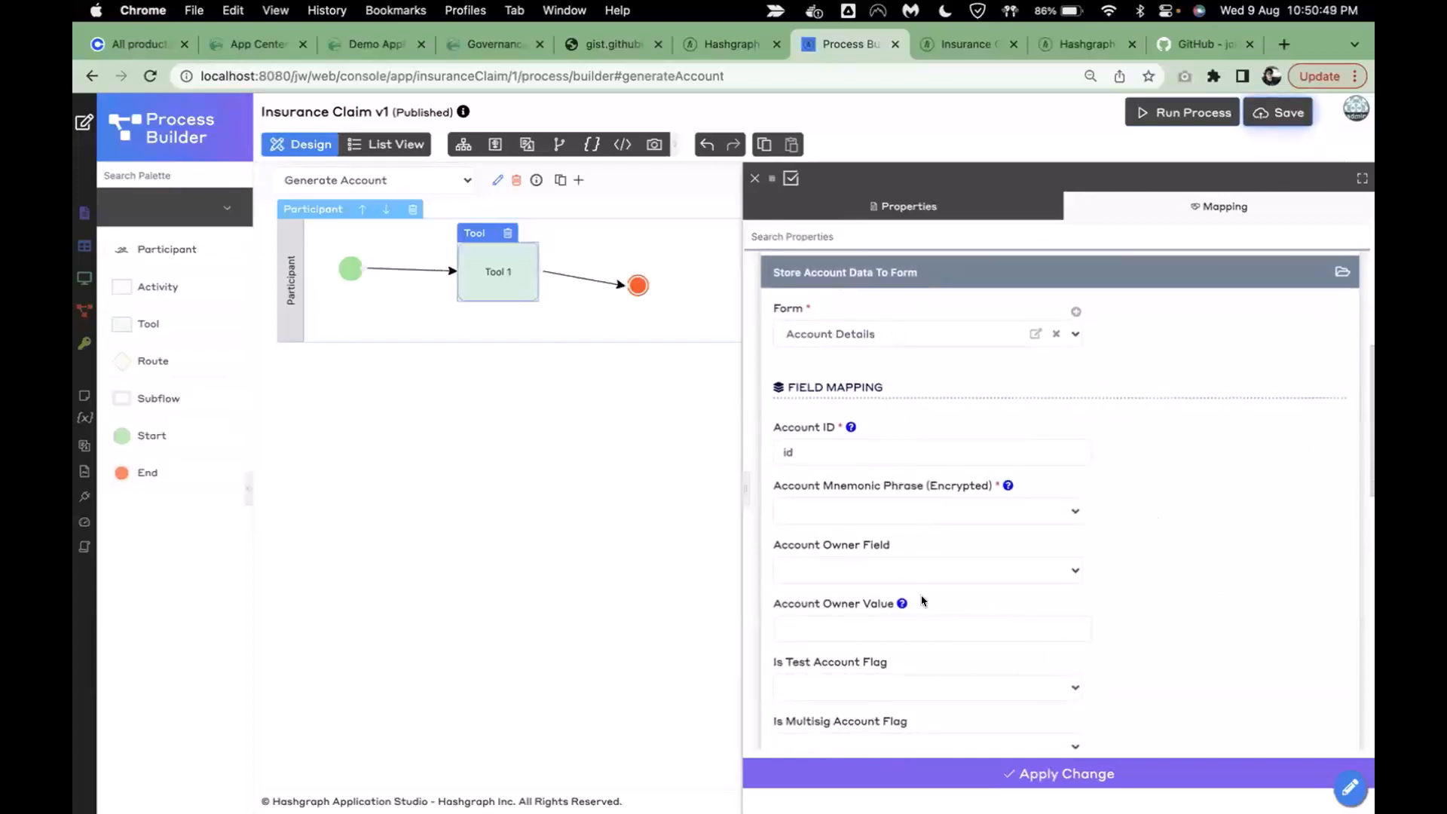
- Map the mnemonic, account owner and test flag to the mnemonic, account_owner and is_testnet fields
{"action": "left_click", "coordinate": [889, 512]}
{"action": "type", "text": "mne"}
{"action": "left_click", "coordinate": [897, 559]}
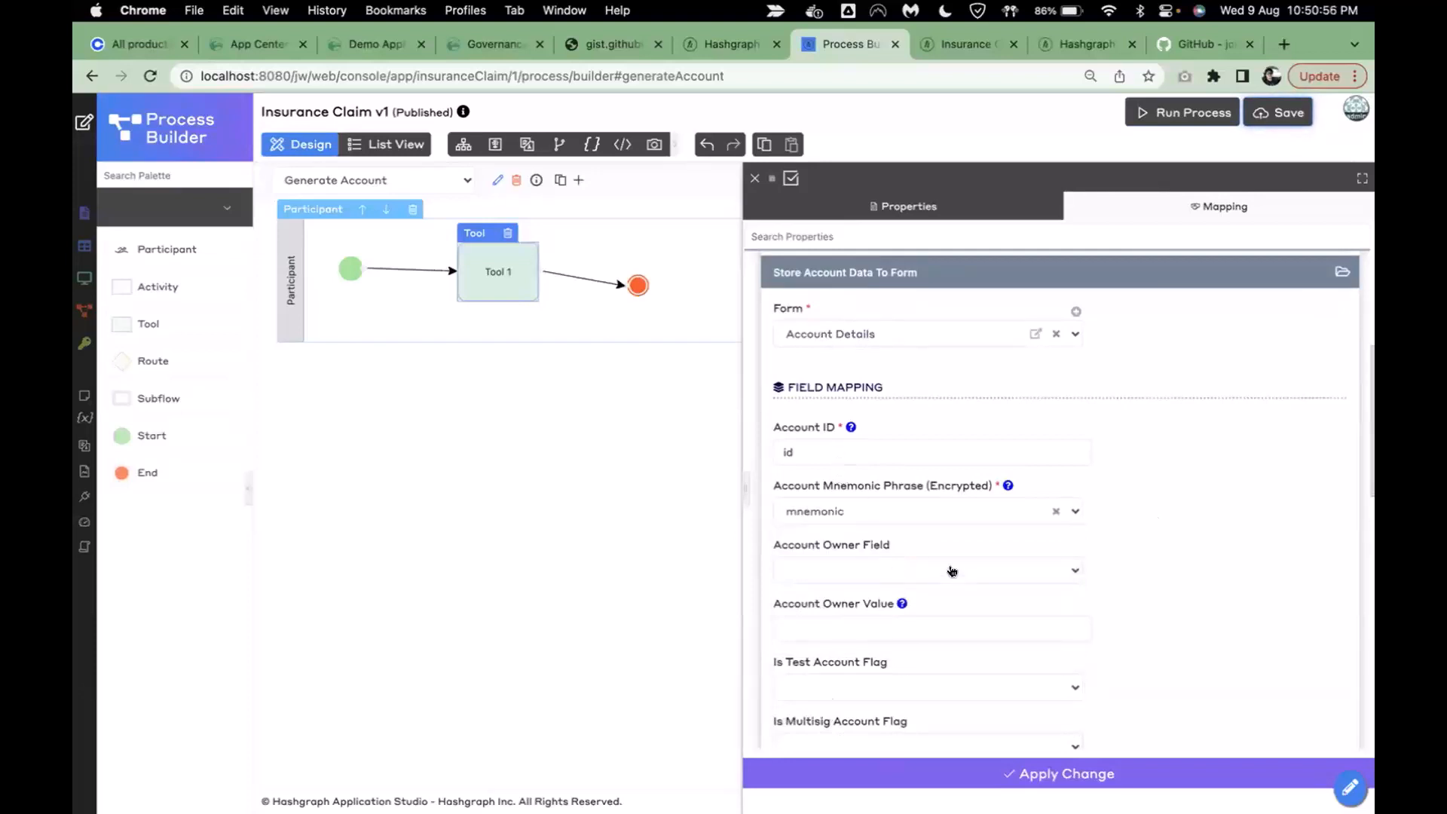
{"action": "scroll", "coordinate": [957, 576], "scroll_direction": "down", "scroll_amount": 2}
{"action": "left_click", "coordinate": [854, 507]}
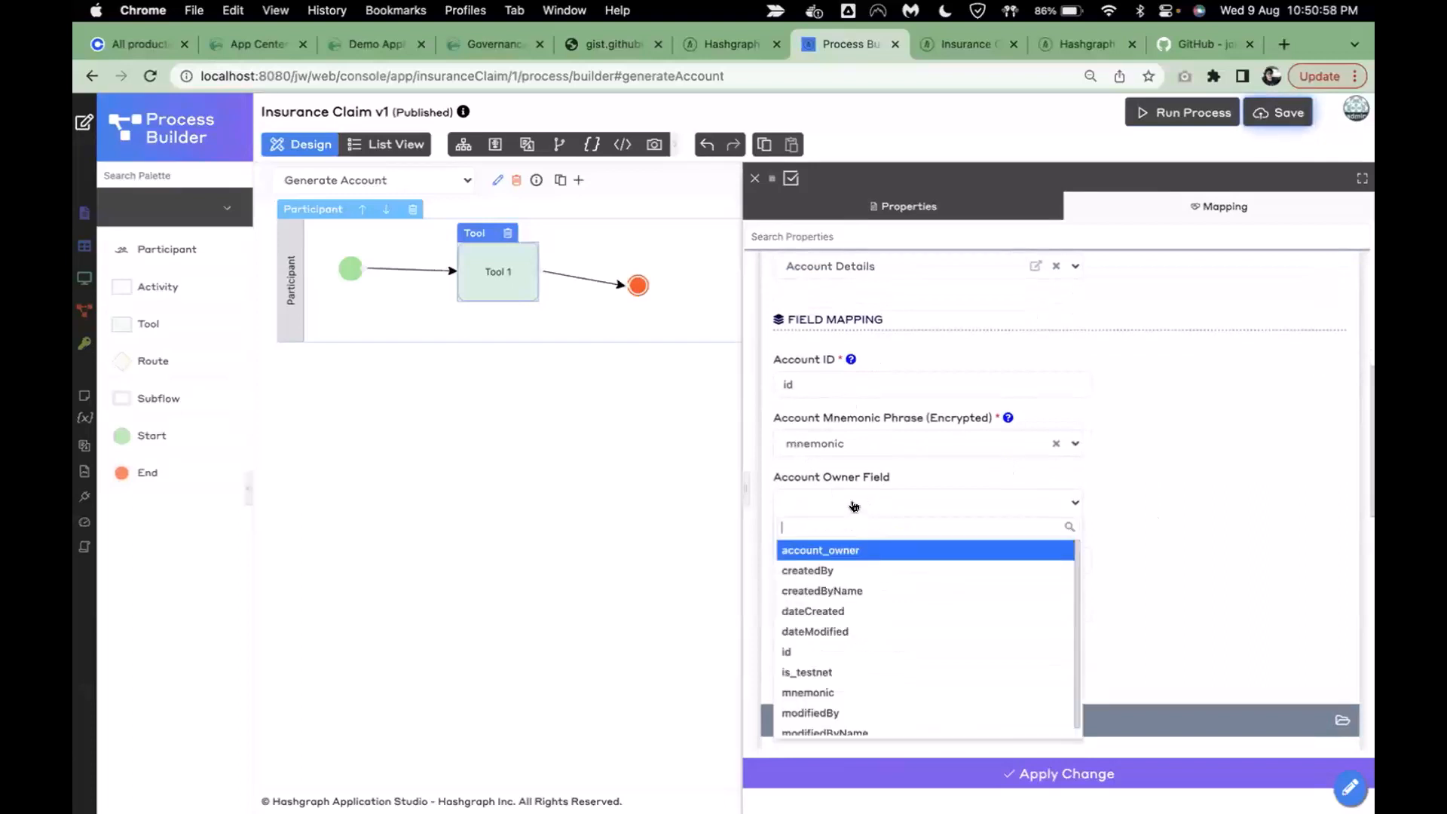
{"action": "left_click", "coordinate": [867, 551]}
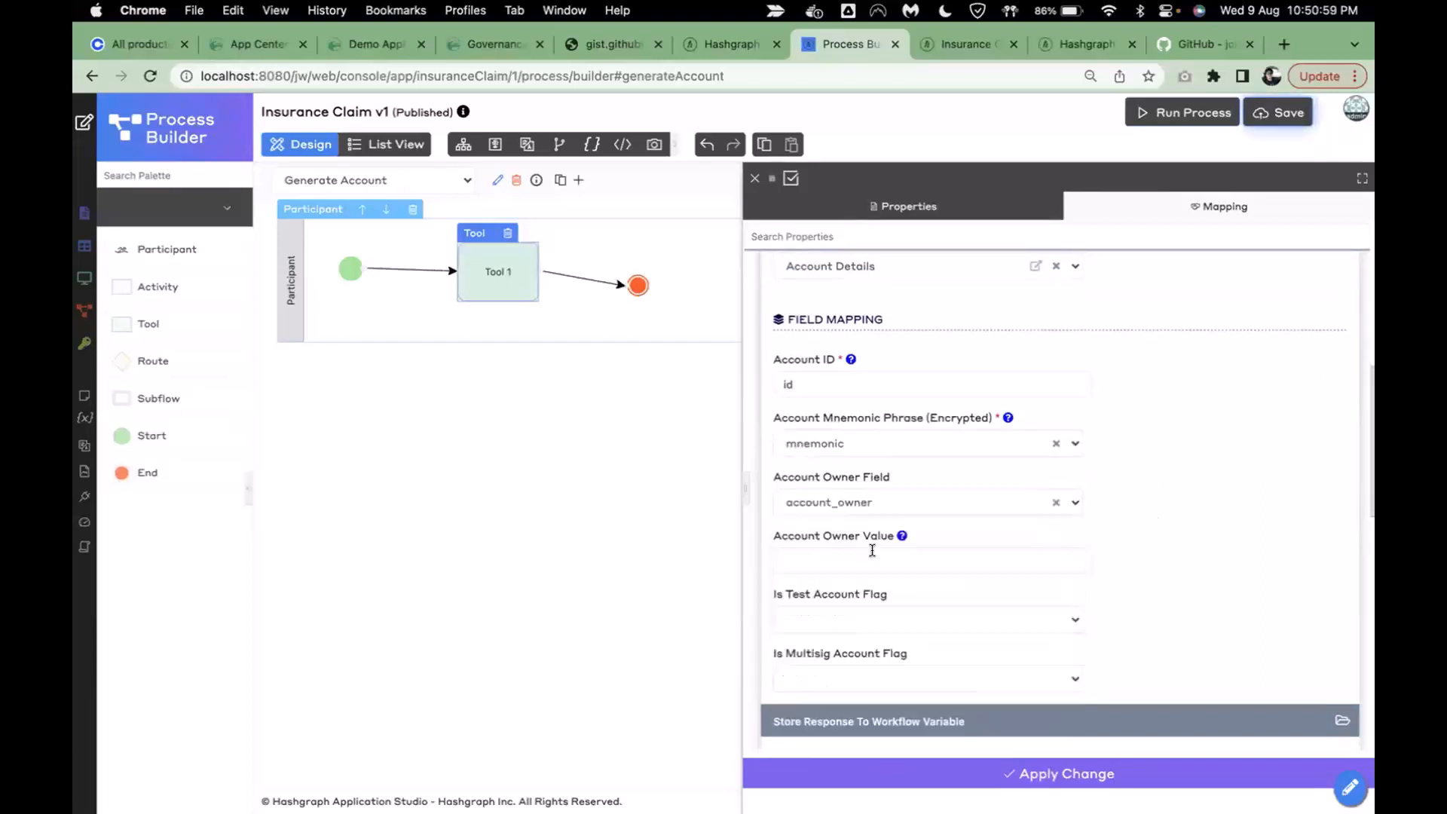
{"action": "left_click", "coordinate": [845, 619]}
{"action": "type", "text": "is"}
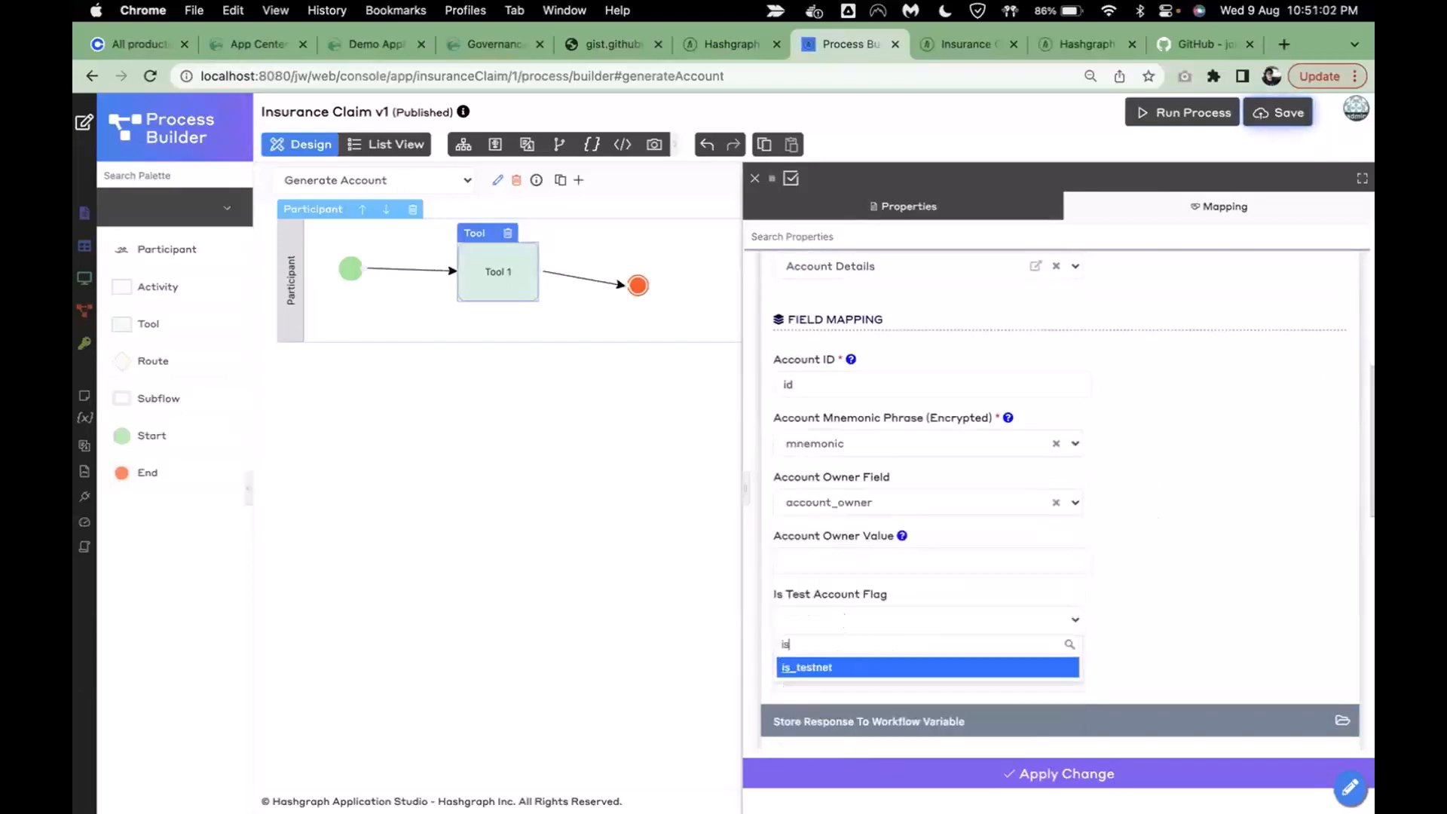
{"action": "left_click", "coordinate": [881, 665]}
- Apply the tool settings and save the Generate Account process
{"action": "left_click", "coordinate": [808, 554]}
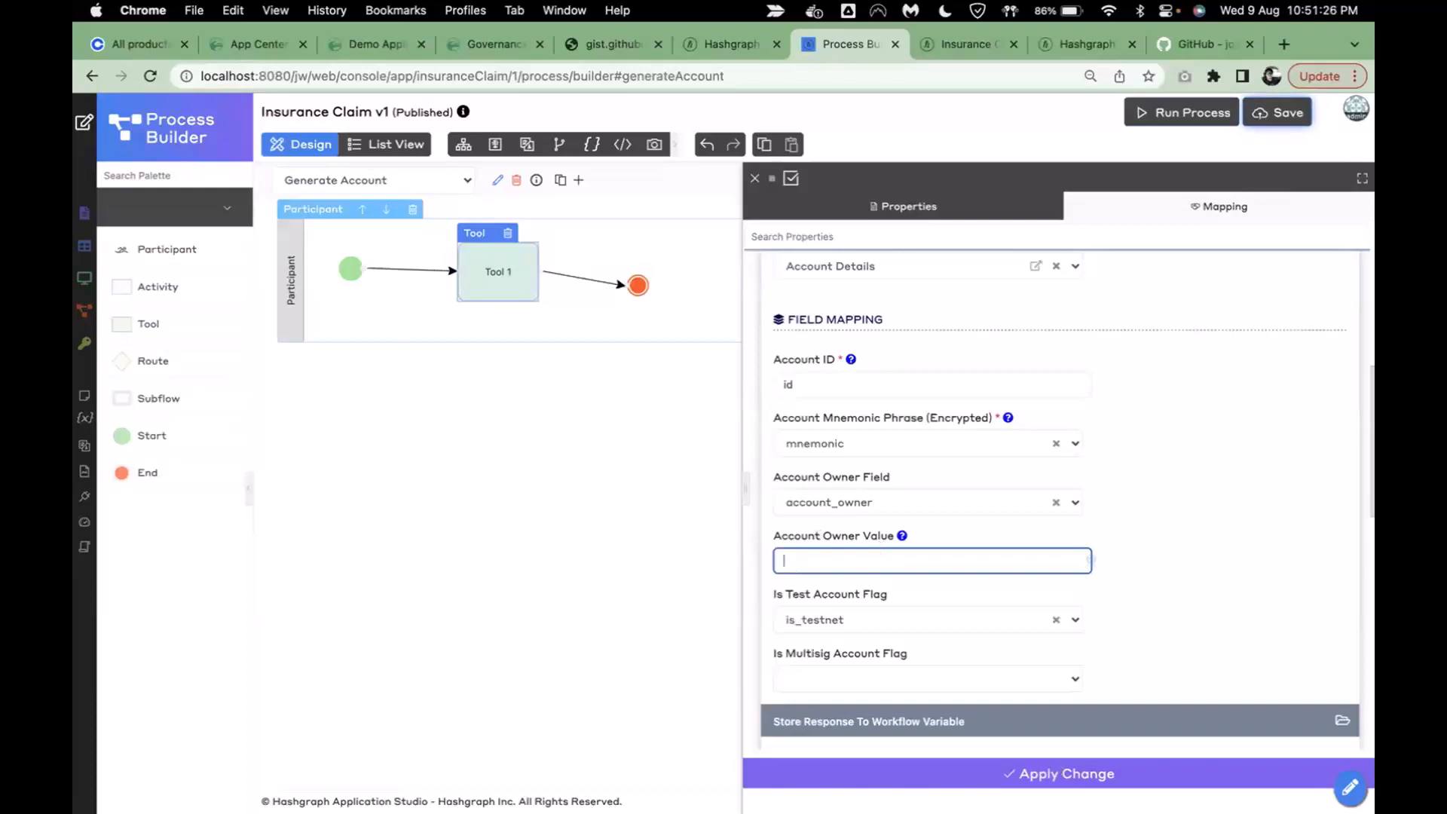
{"action": "left_click", "coordinate": [986, 771]}
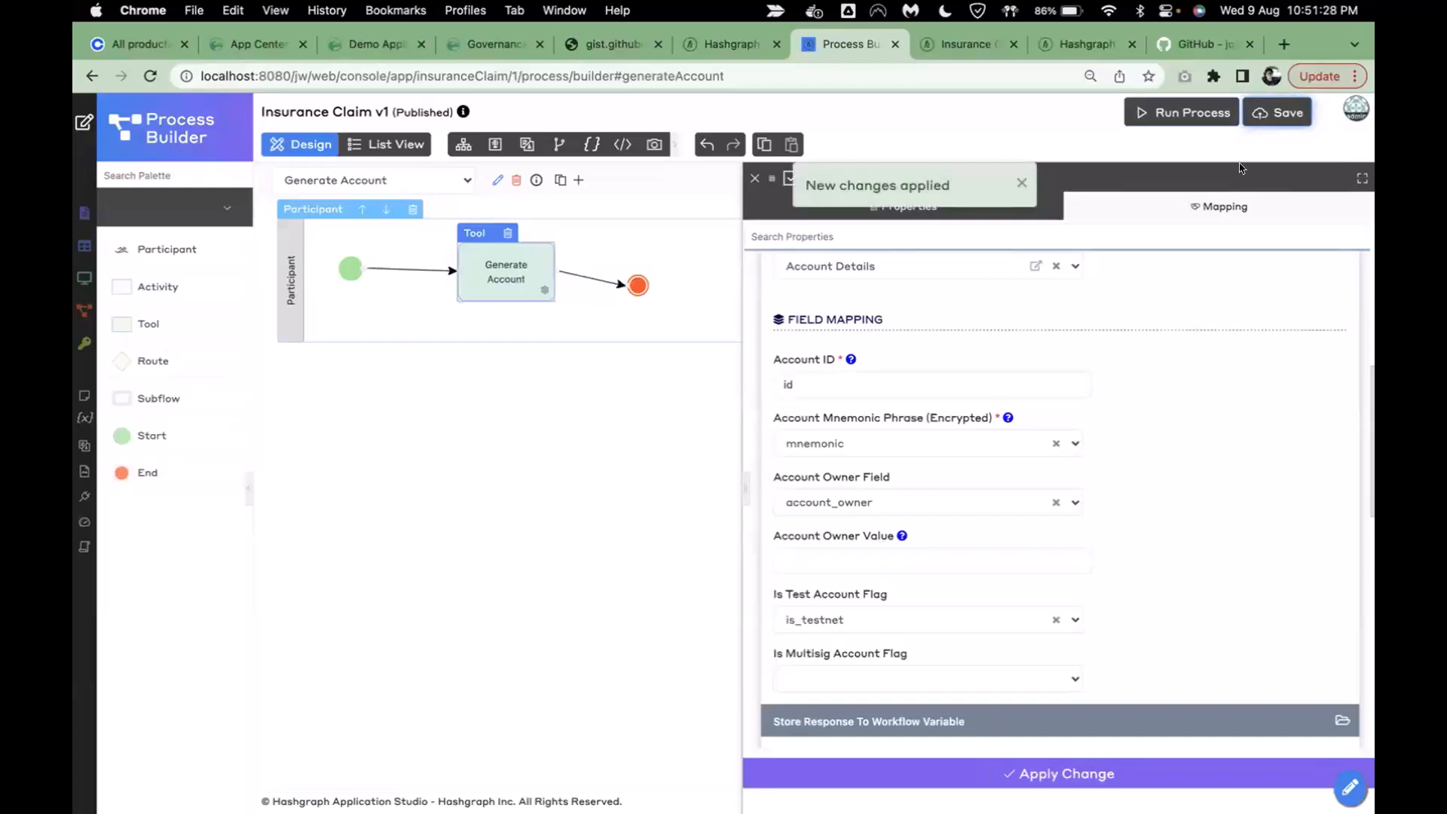
{"action": "left_click", "coordinate": [1262, 121]}
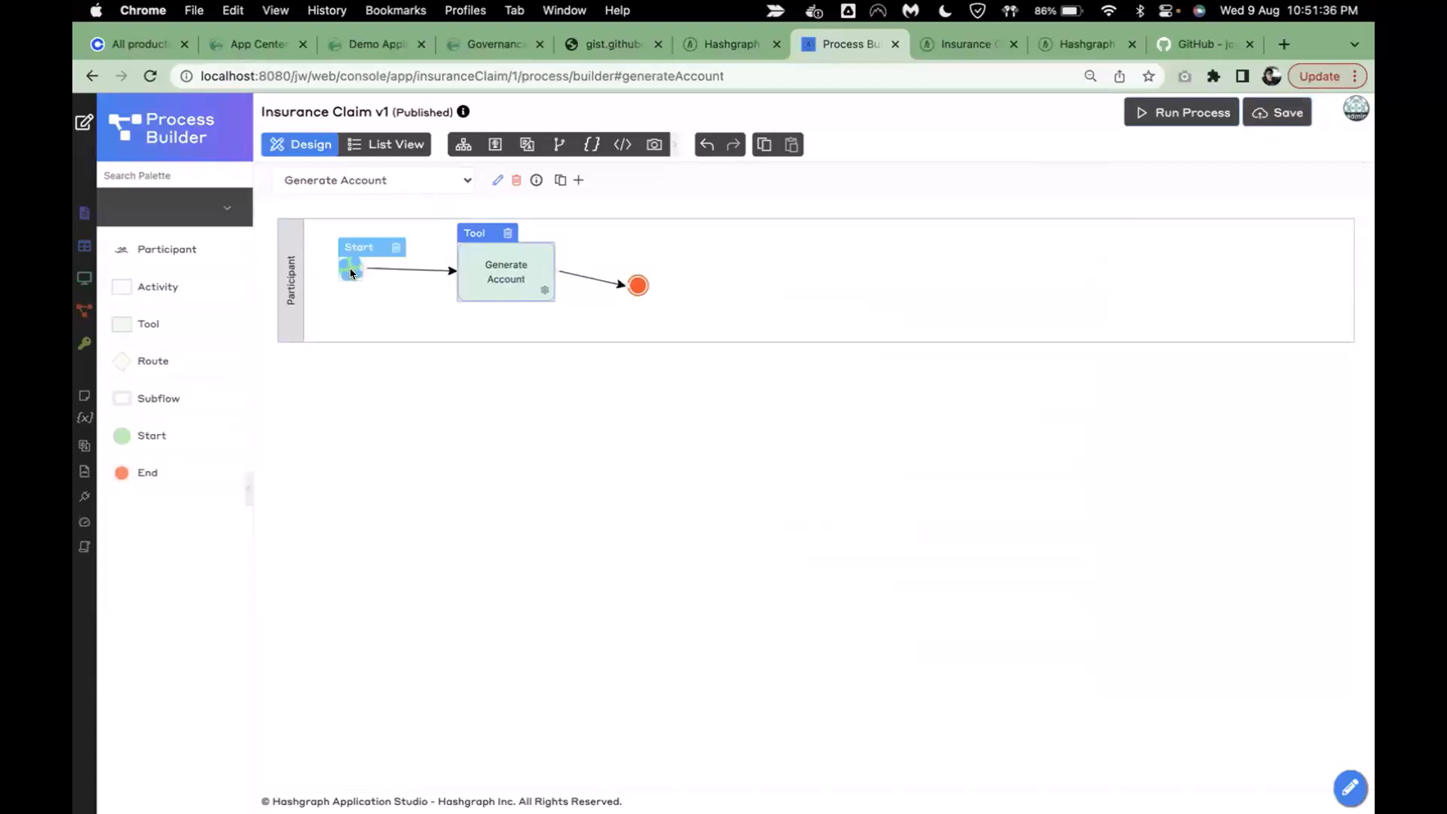
- Create a form with ID selectUser, name Select User and table sp_select_user_data
{"action": "left_click", "coordinate": [82, 125]}
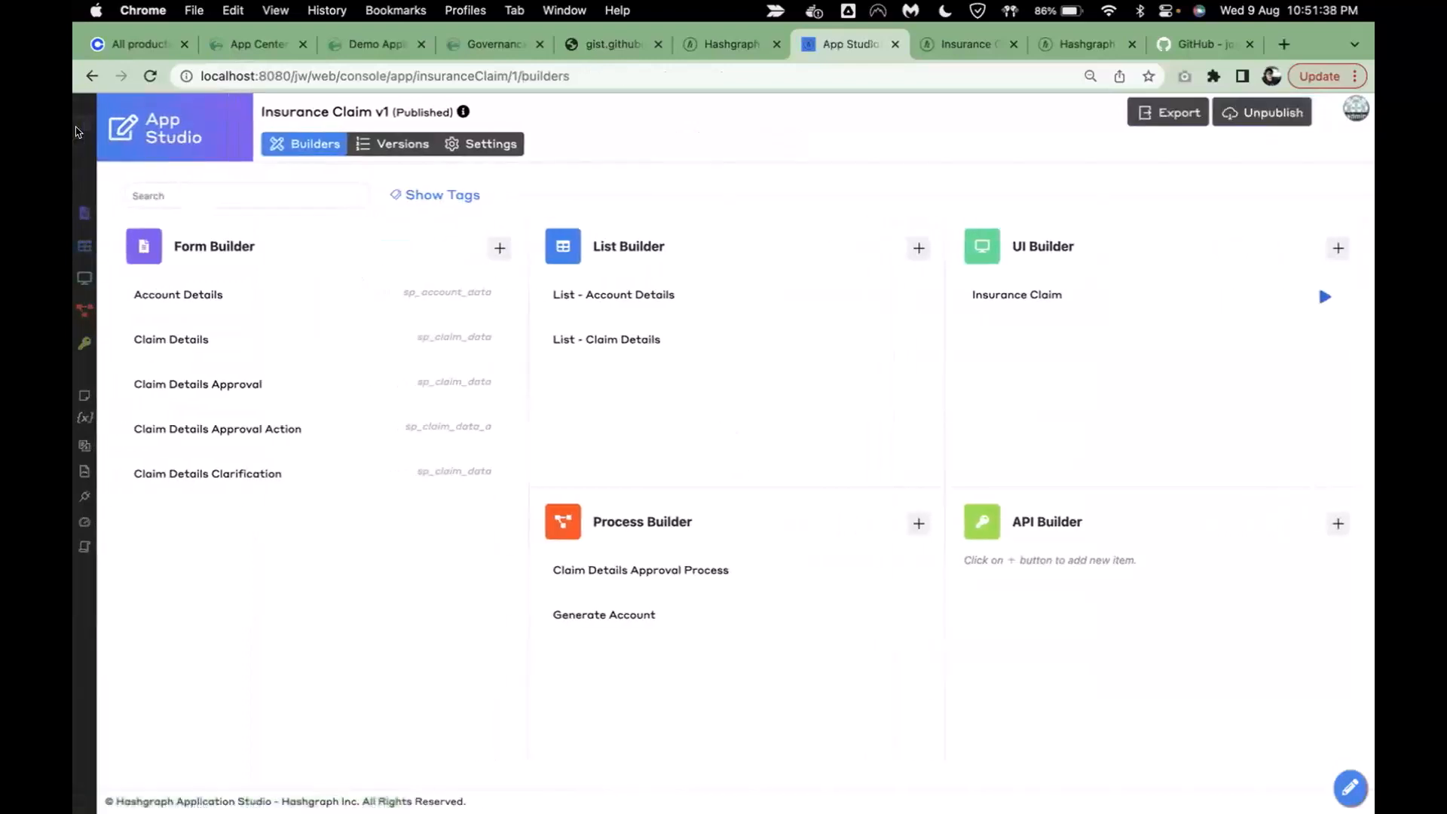
{"action": "left_click", "coordinate": [500, 248]}
{"action": "left_click", "coordinate": [530, 236]}
{"action": "type", "text": "slectUser"}
{"action": "key", "text": "Right"}
{"action": "type", "text": "e"}
{"action": "key", "text": "Tab"}
{"action": "type", "text": "Select User"}
{"action": "left_click", "coordinate": [548, 315]}
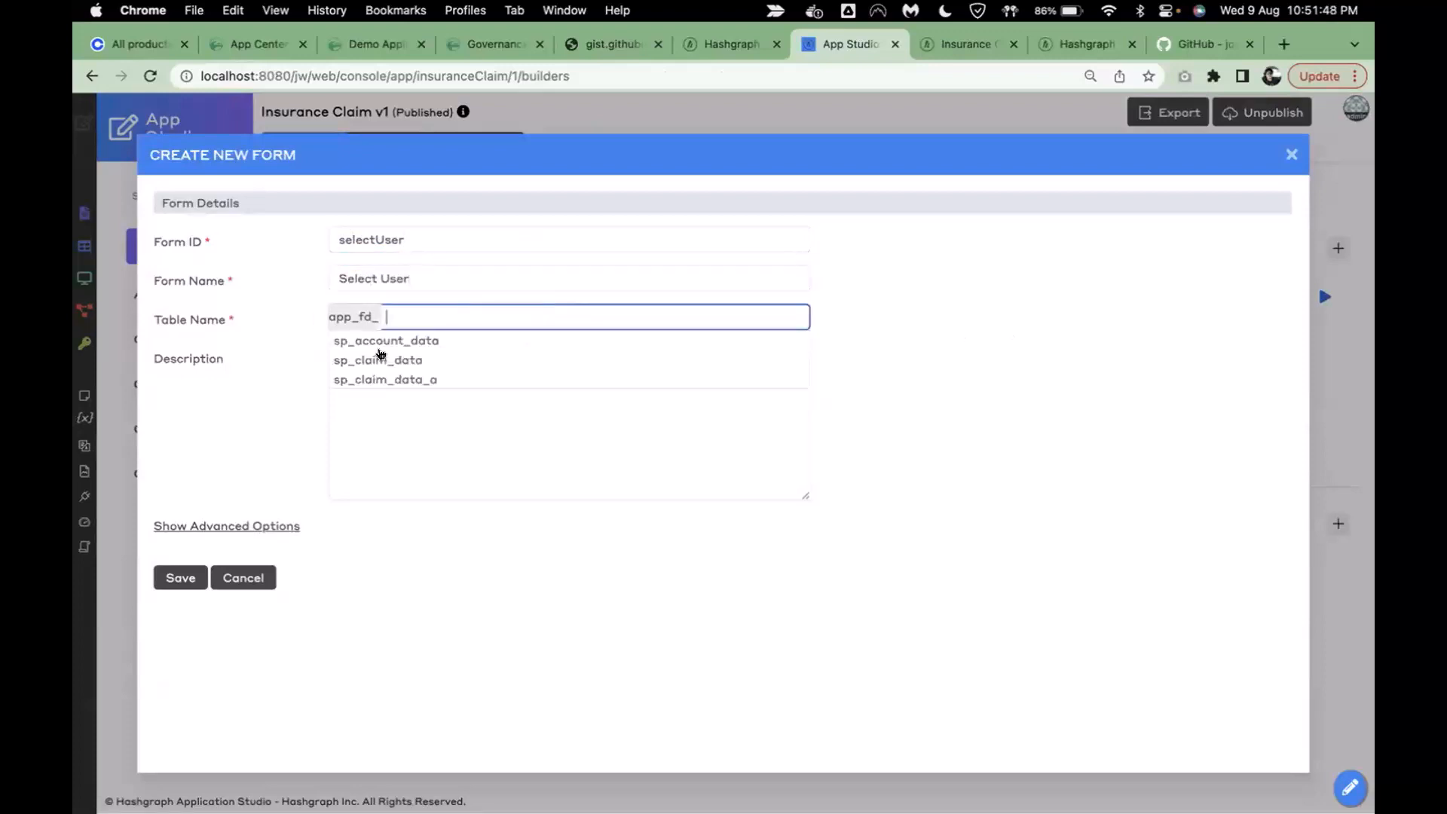
{"action": "left_click", "coordinate": [427, 341]}
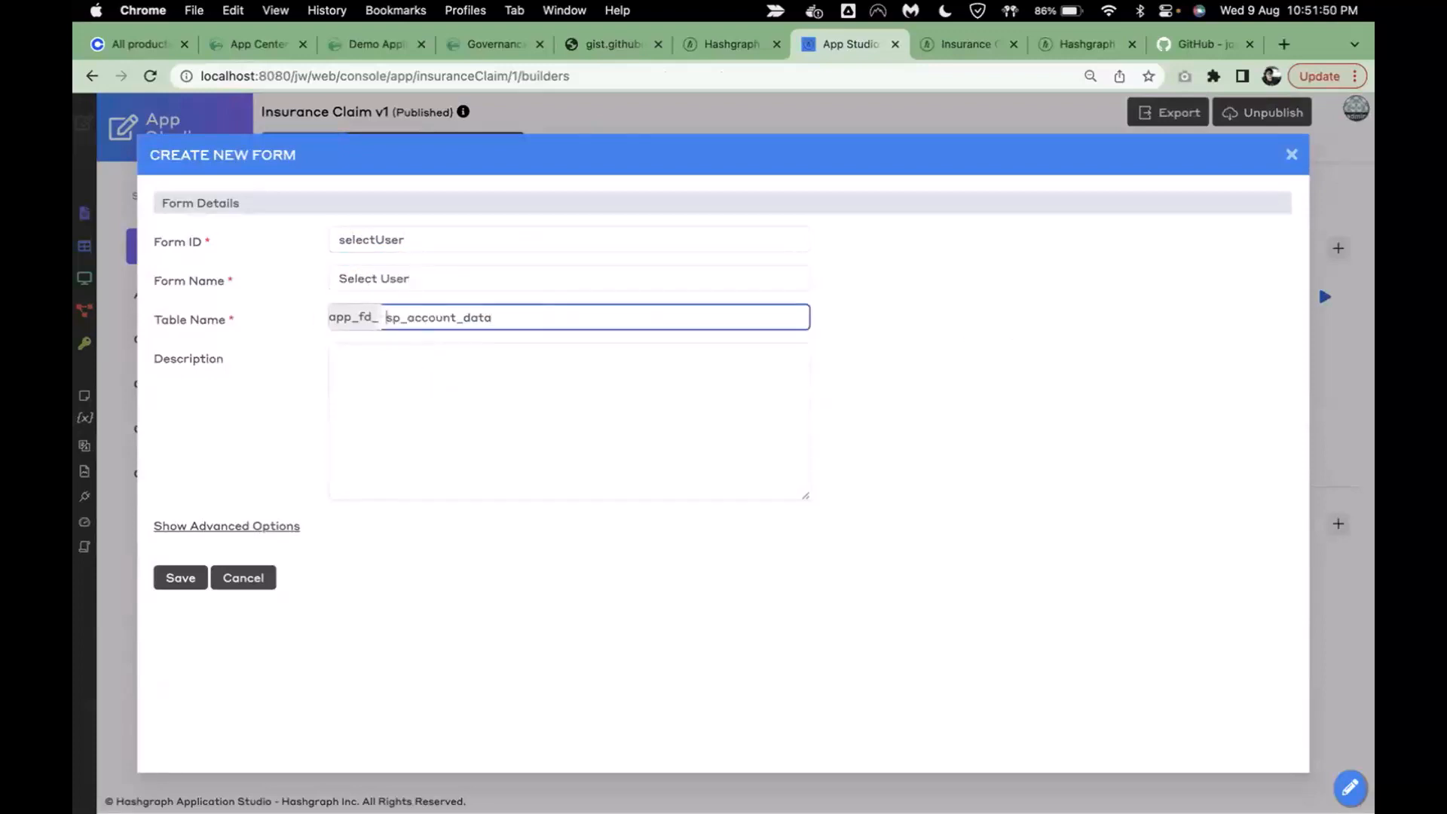
{"action": "left_click_drag", "start_coordinate": [412, 318], "coordinate": [457, 317]}
{"action": "type", "text": "select_user"}
{"action": "left_click", "coordinate": [184, 579]}
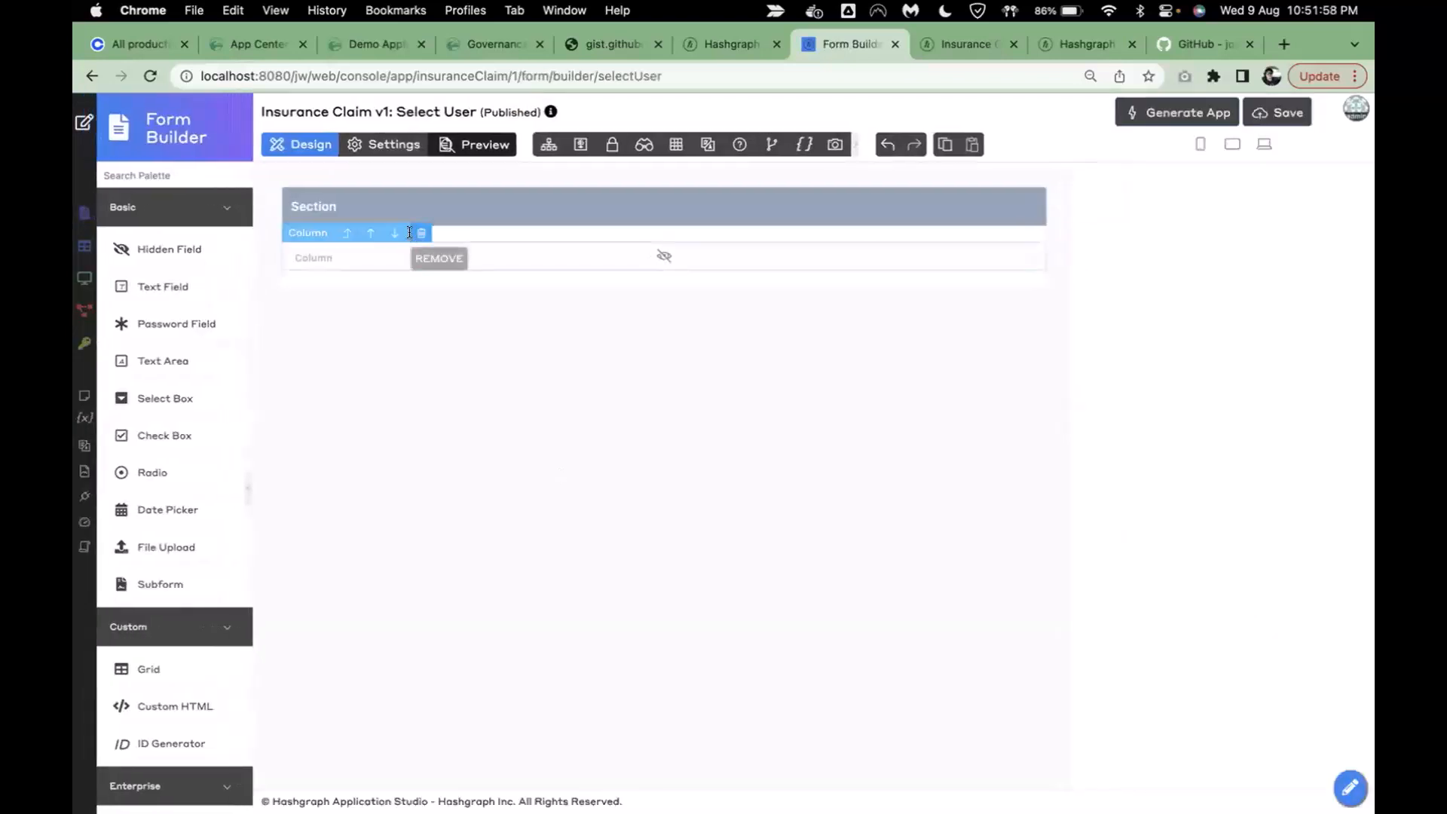
- Add a select box labelled User, with ID user, to the form section
{"action": "left_click", "coordinate": [379, 210]}
{"action": "left_click_drag", "start_coordinate": [165, 398], "coordinate": [410, 256]}
{"action": "left_click", "coordinate": [410, 256]}
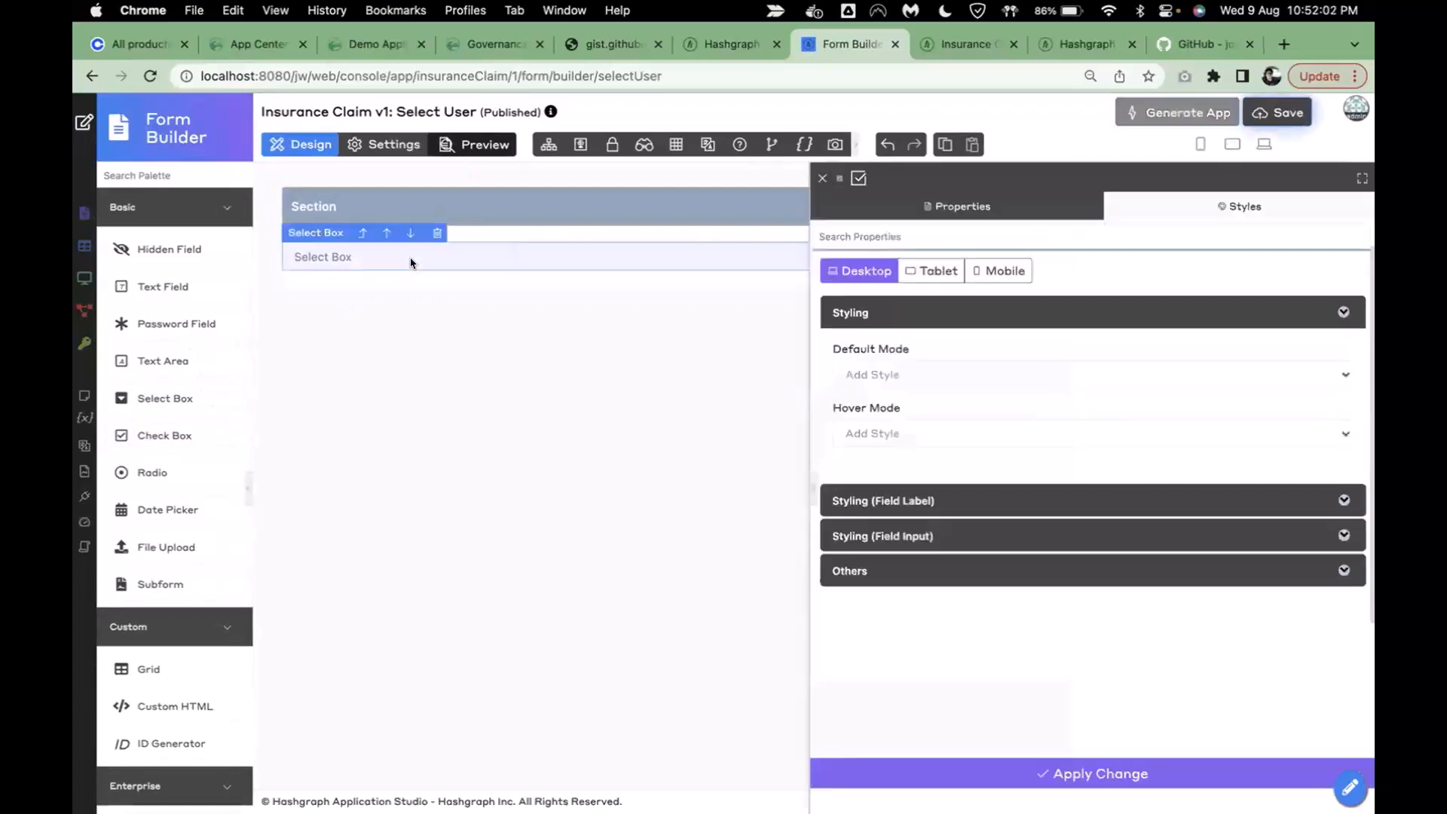
{"action": "left_click", "coordinate": [972, 205]}
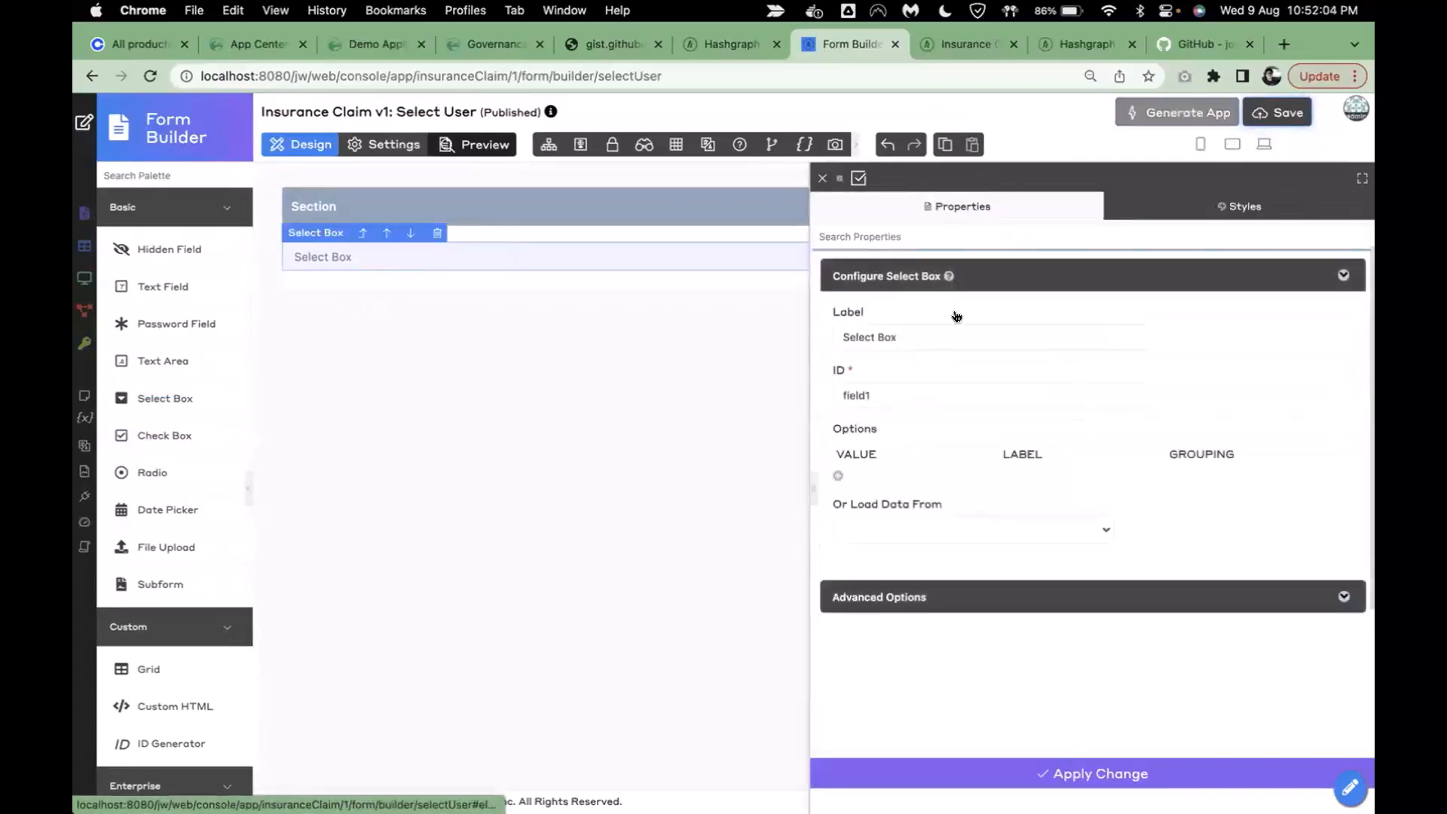
{"action": "left_click", "coordinate": [939, 342]}
{"action": "key", "text": "super+a"}
{"action": "type", "text": "User"}
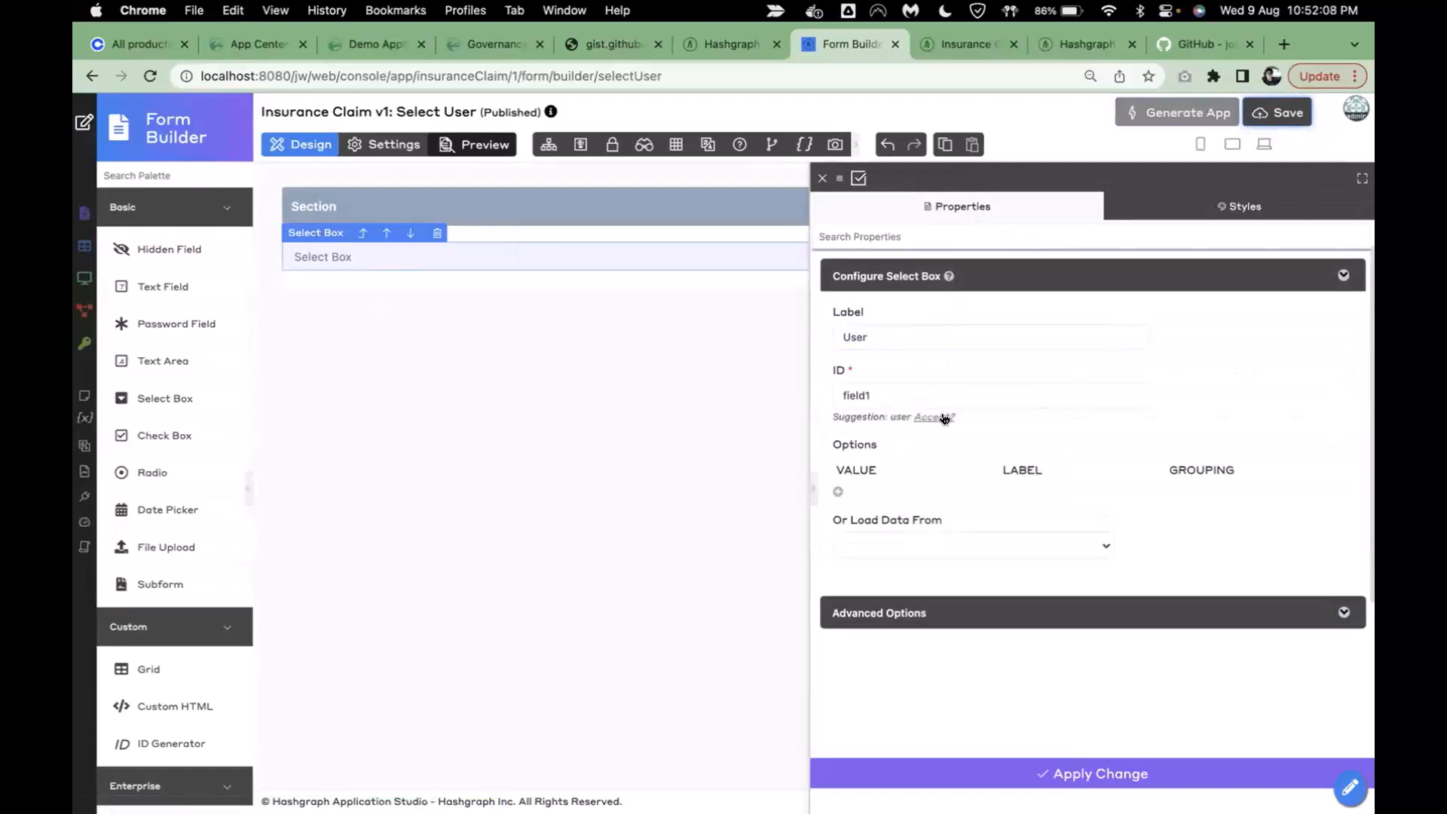
{"action": "left_click", "coordinate": [940, 416]}
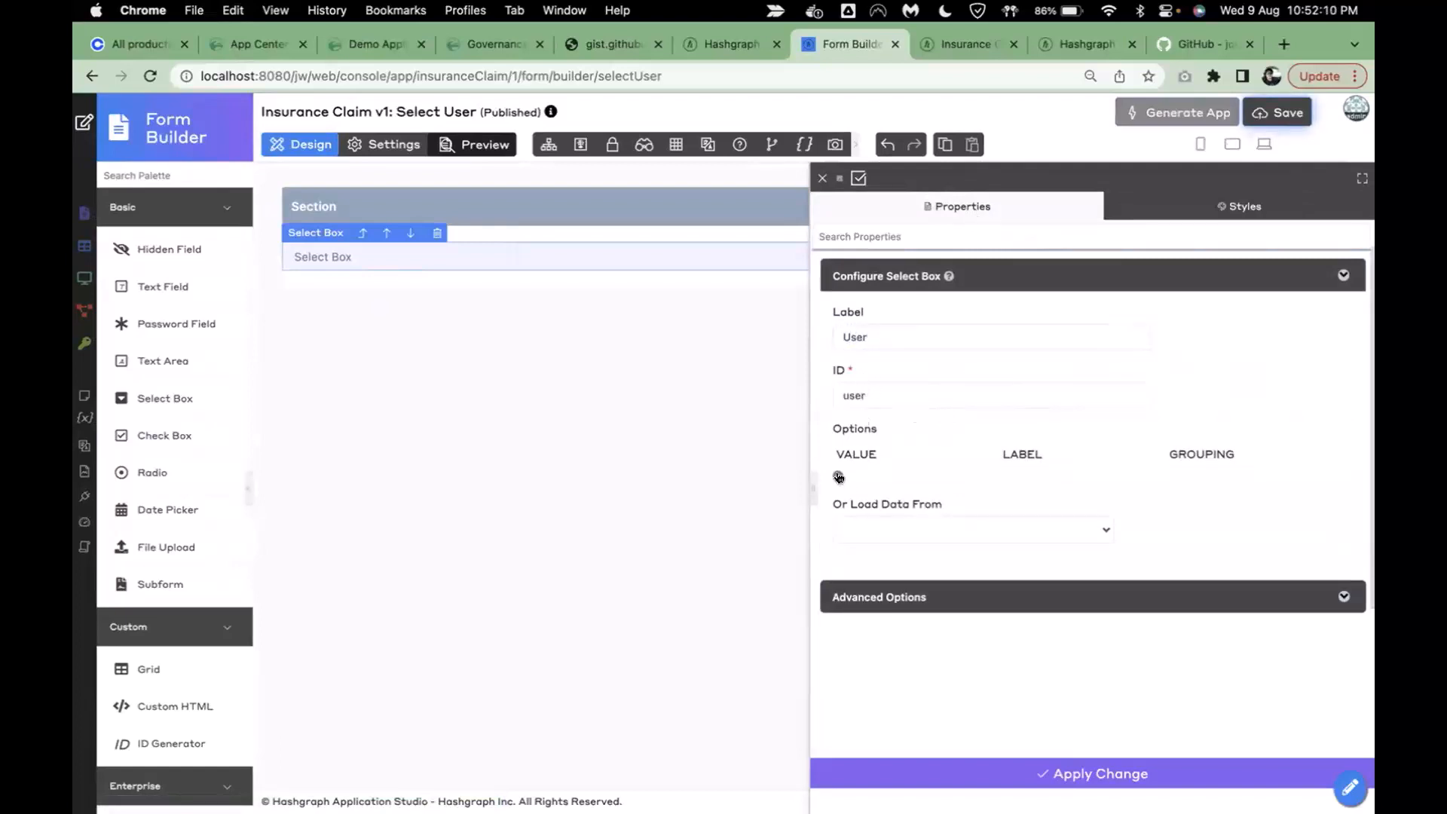
- Load the select box's options from the User data source
{"action": "left_click", "coordinate": [906, 538]}
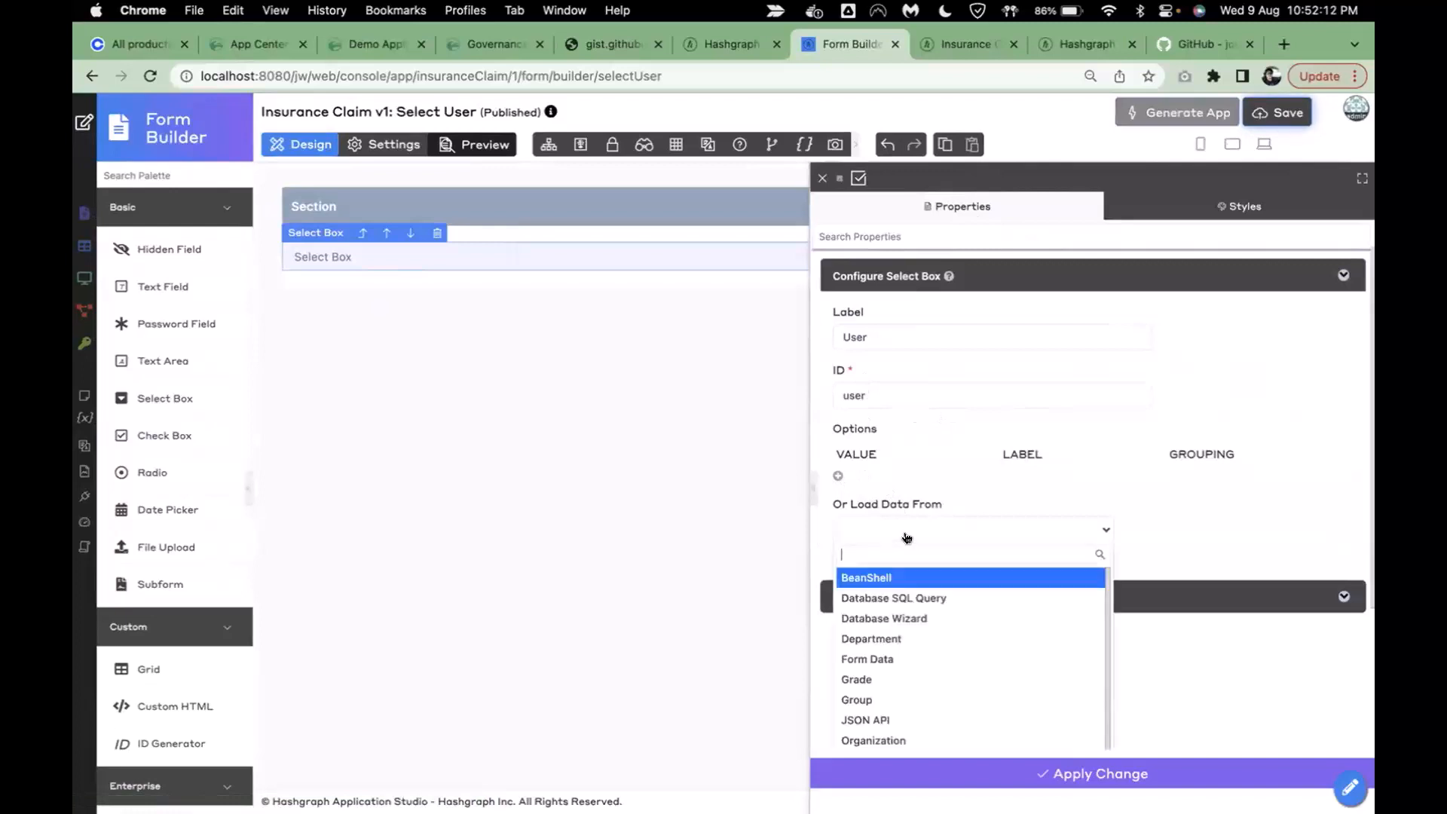
{"action": "scroll", "coordinate": [1269, 574], "scroll_direction": "down", "scroll_amount": 2}
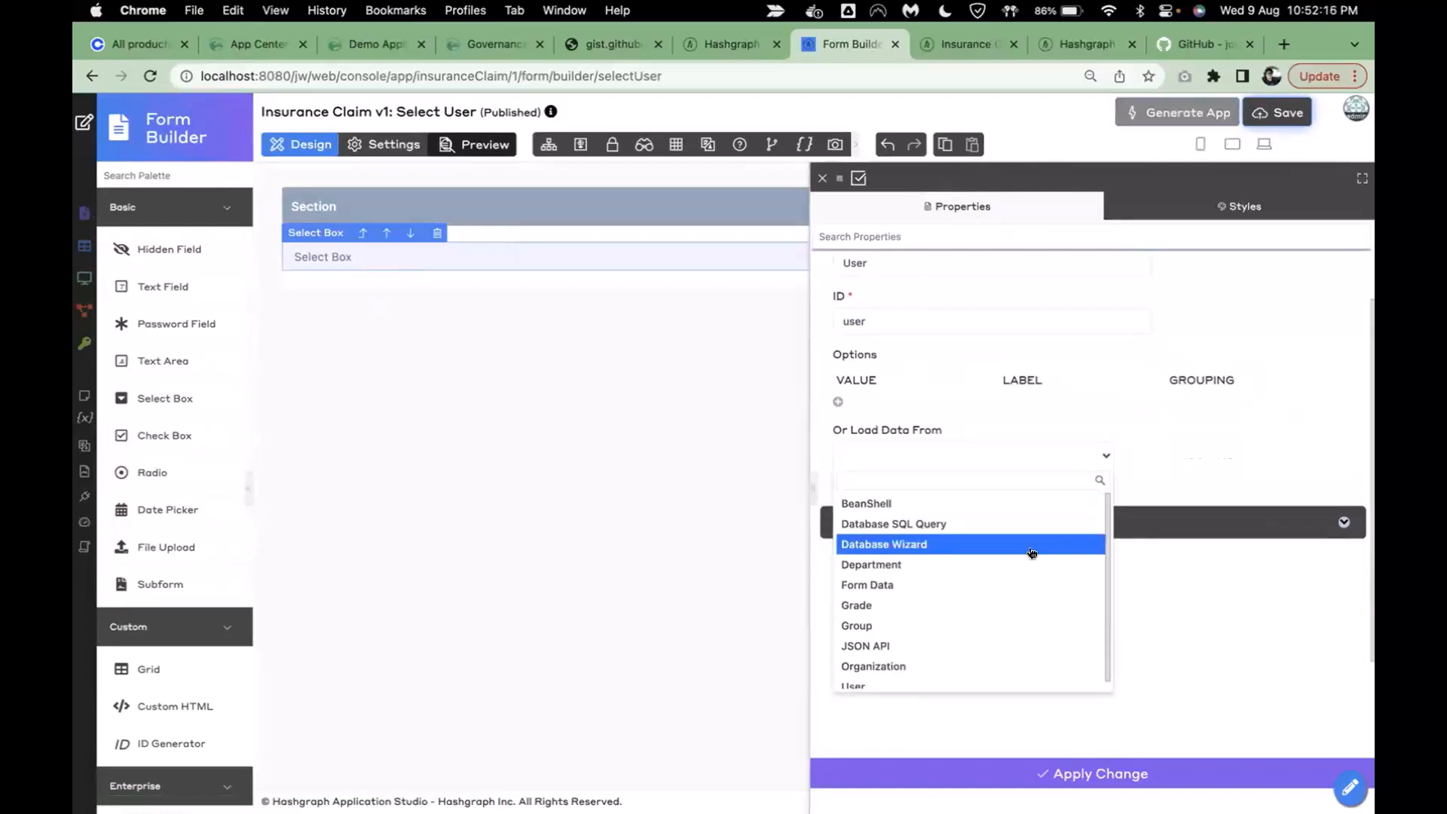
{"action": "scroll", "coordinate": [1028, 538], "scroll_direction": "down", "scroll_amount": 1}
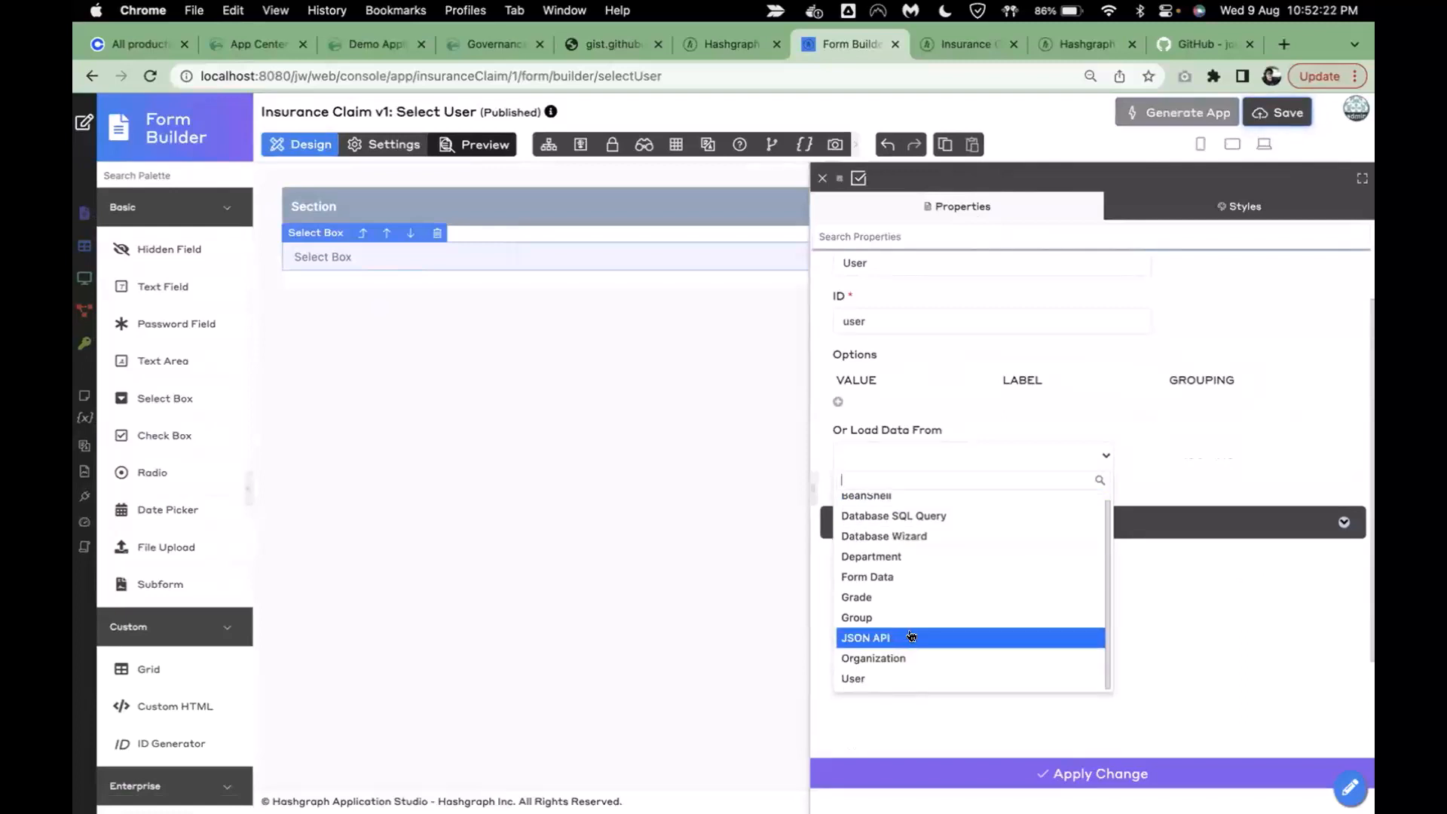
{"action": "left_click", "coordinate": [895, 677]}
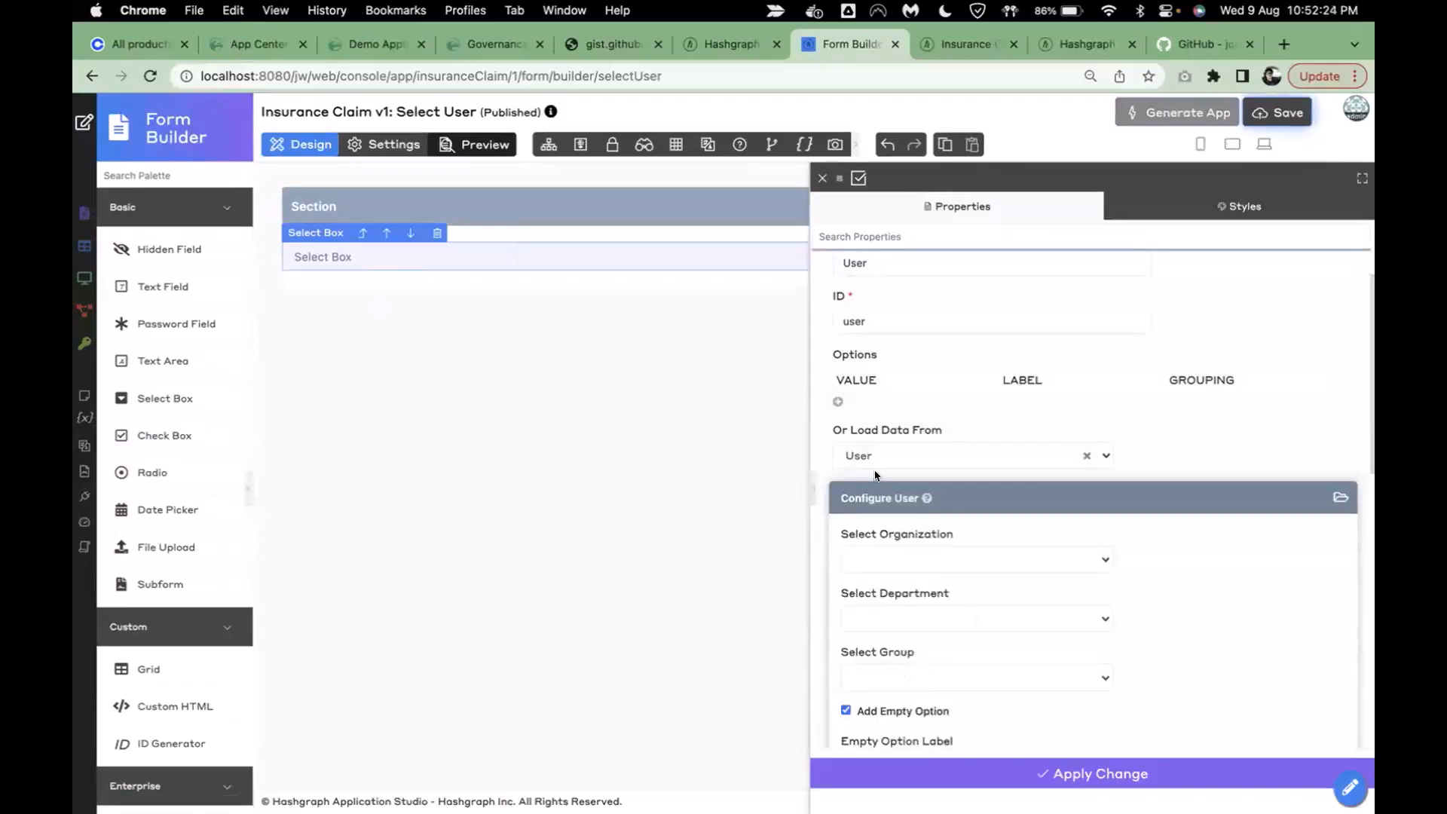
{"action": "scroll", "coordinate": [1179, 562], "scroll_direction": "down", "scroll_amount": 2}
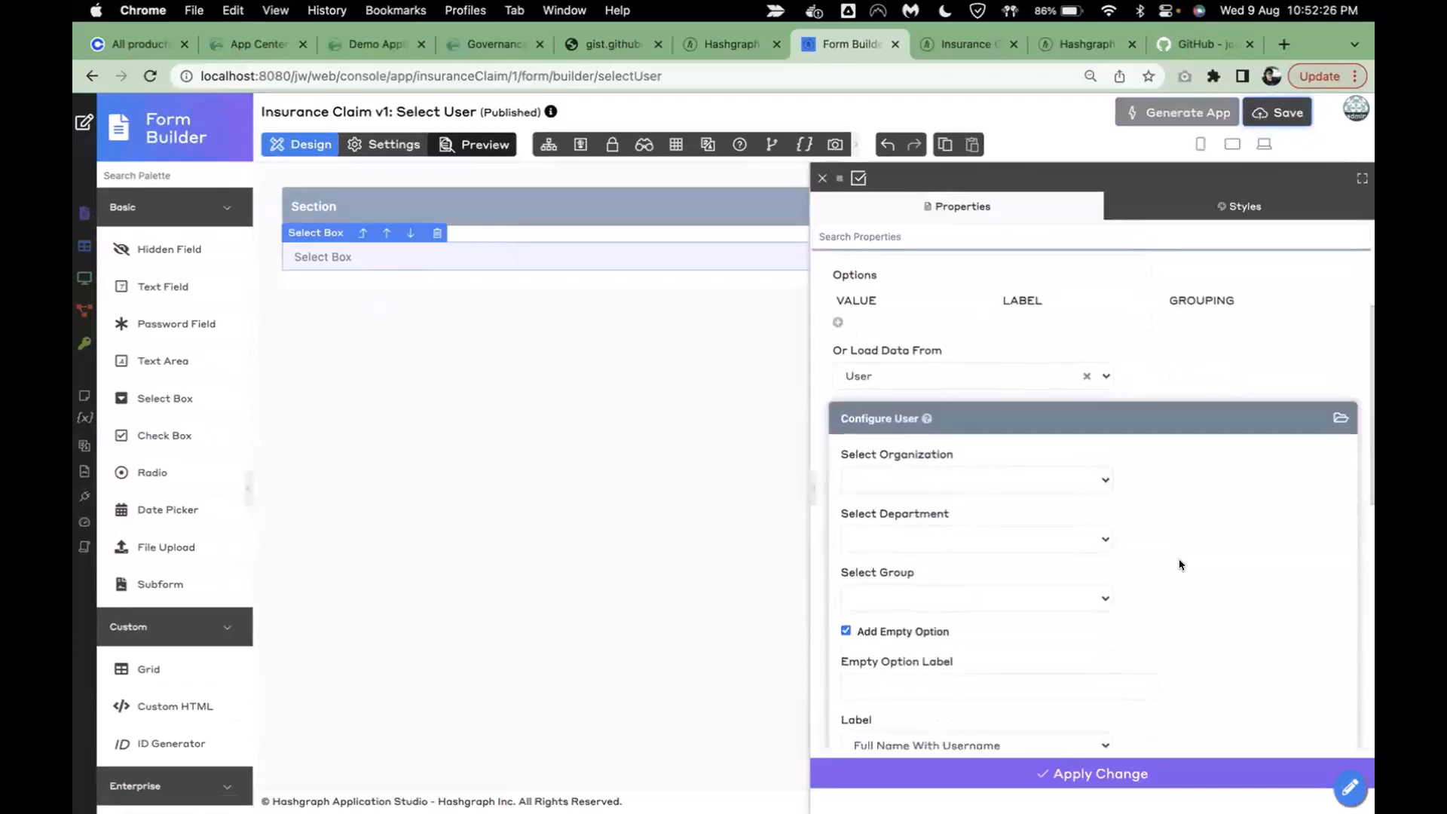
{"action": "scroll", "coordinate": [1180, 564], "scroll_direction": "down", "scroll_amount": 5}
{"action": "scroll", "coordinate": [1179, 565], "scroll_direction": "up", "scroll_amount": 4}
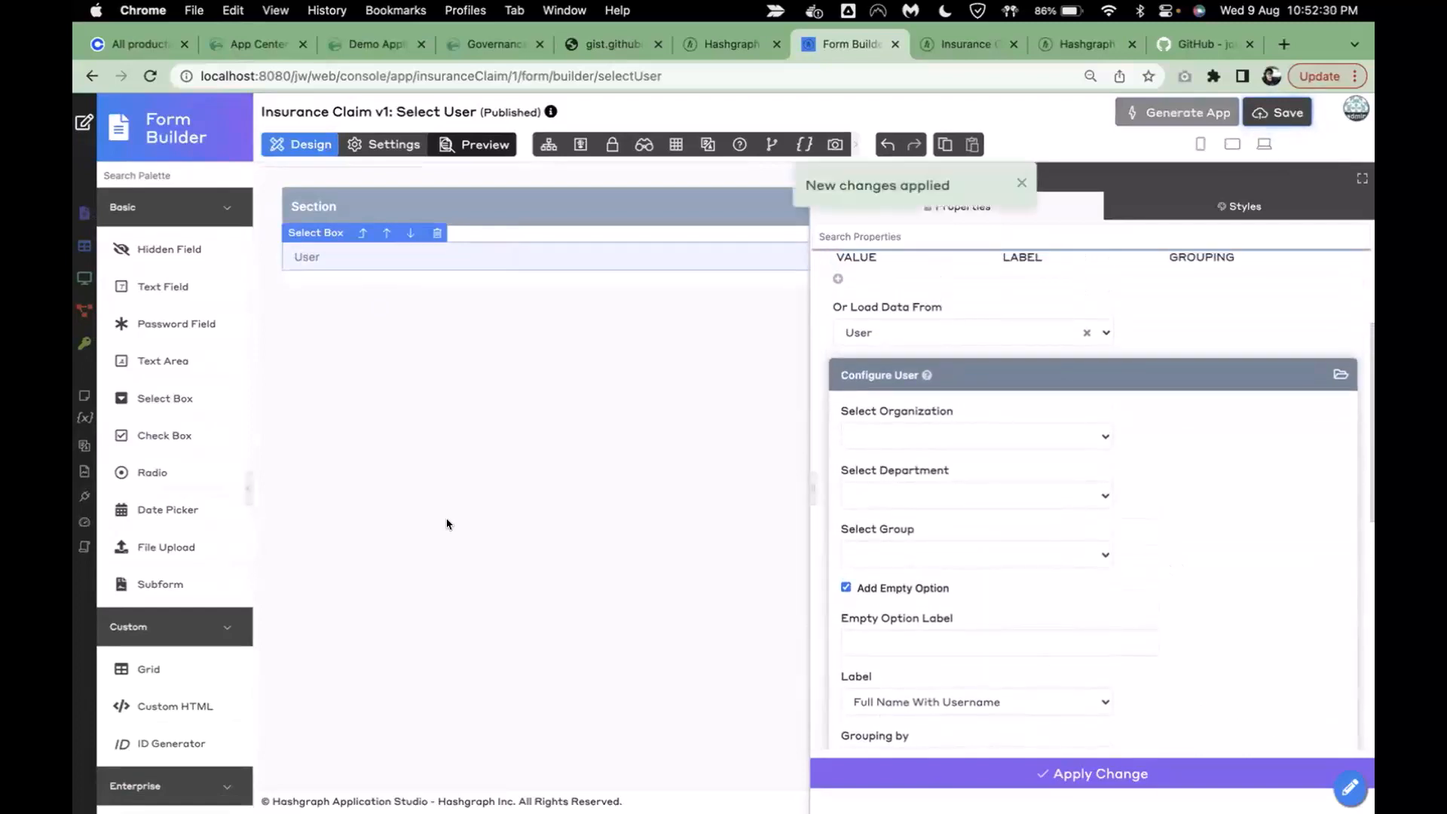
- Relabel the form section 'Select user to generate account for...'
{"action": "left_click", "coordinate": [411, 206]}
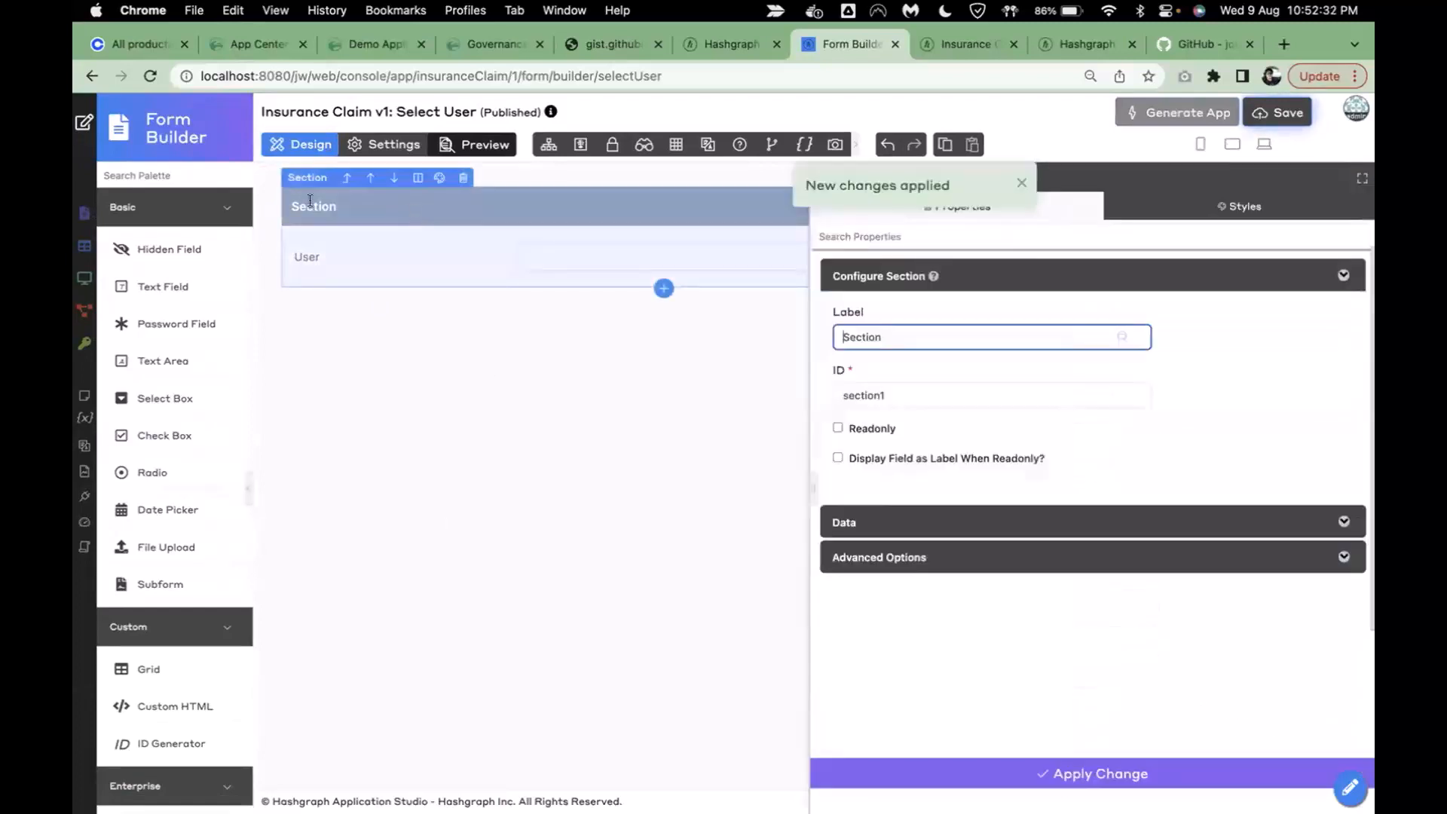
{"action": "left_click_drag", "start_coordinate": [896, 336], "coordinate": [760, 343]}
{"action": "type", "text": "Select user to generate account for..."}
{"action": "left_click", "coordinate": [1019, 769]}
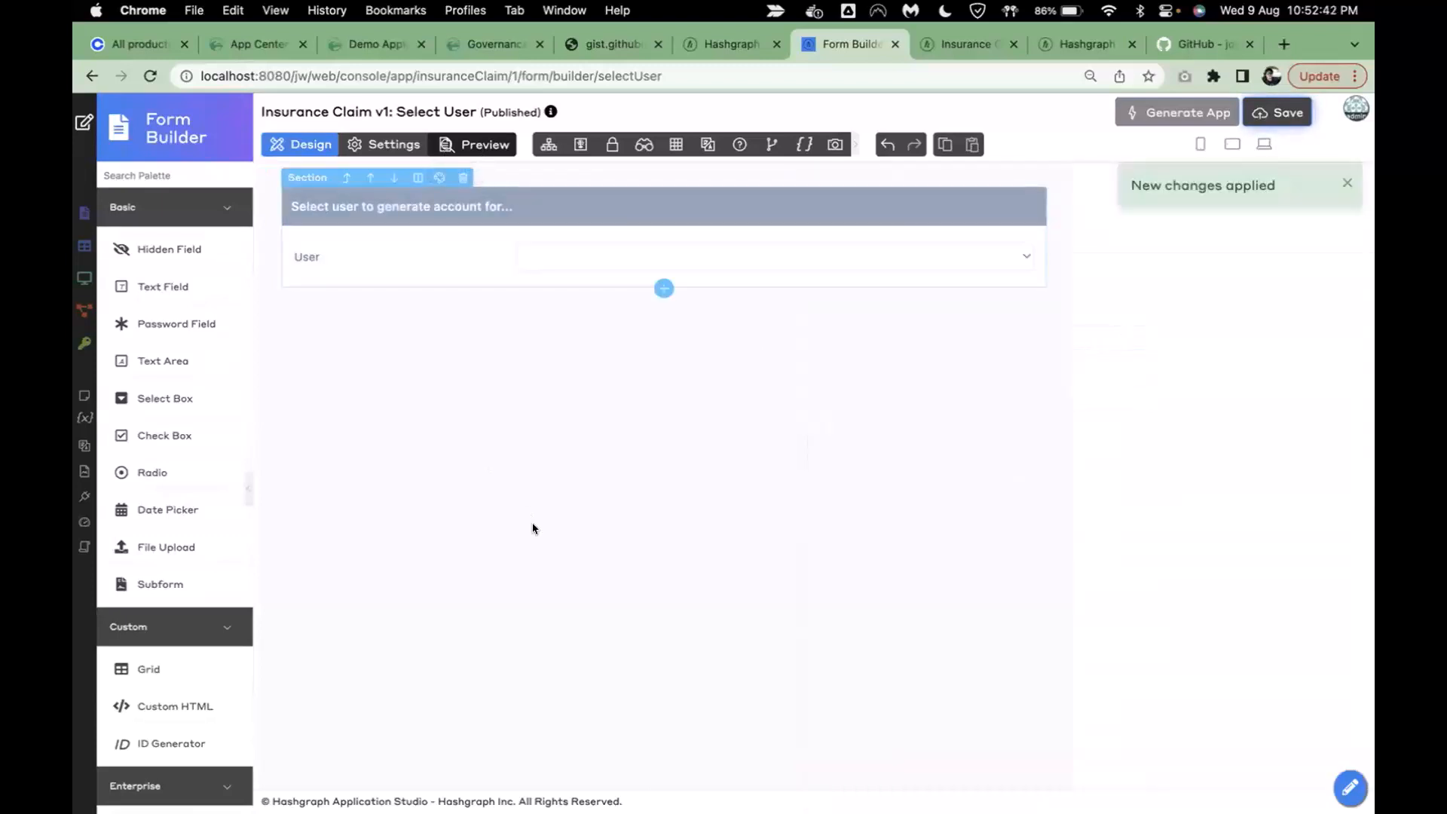
- Preview the form's user list, then save the Select User form
{"action": "left_click", "coordinate": [478, 146]}
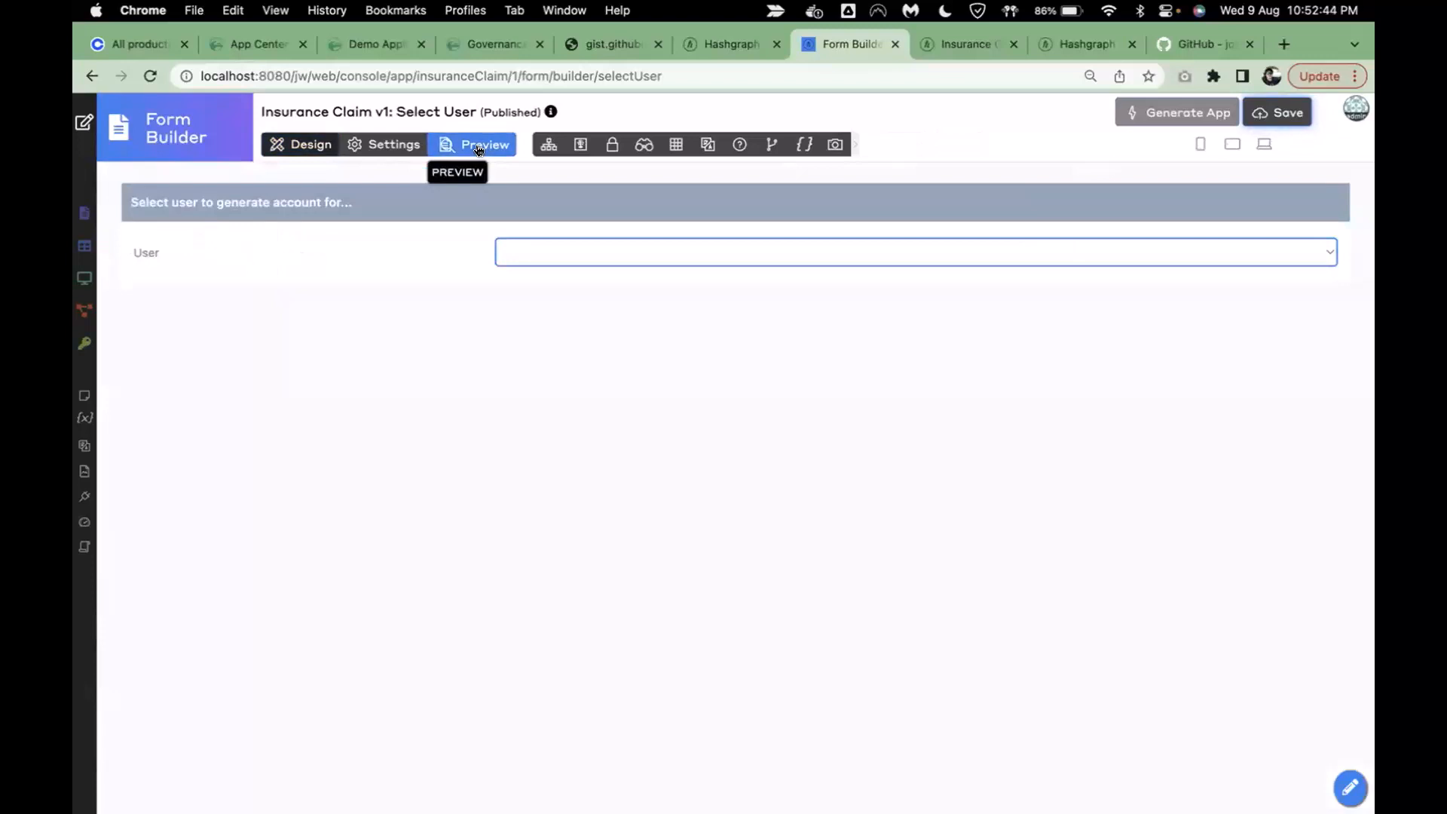
{"action": "left_click", "coordinate": [601, 256]}
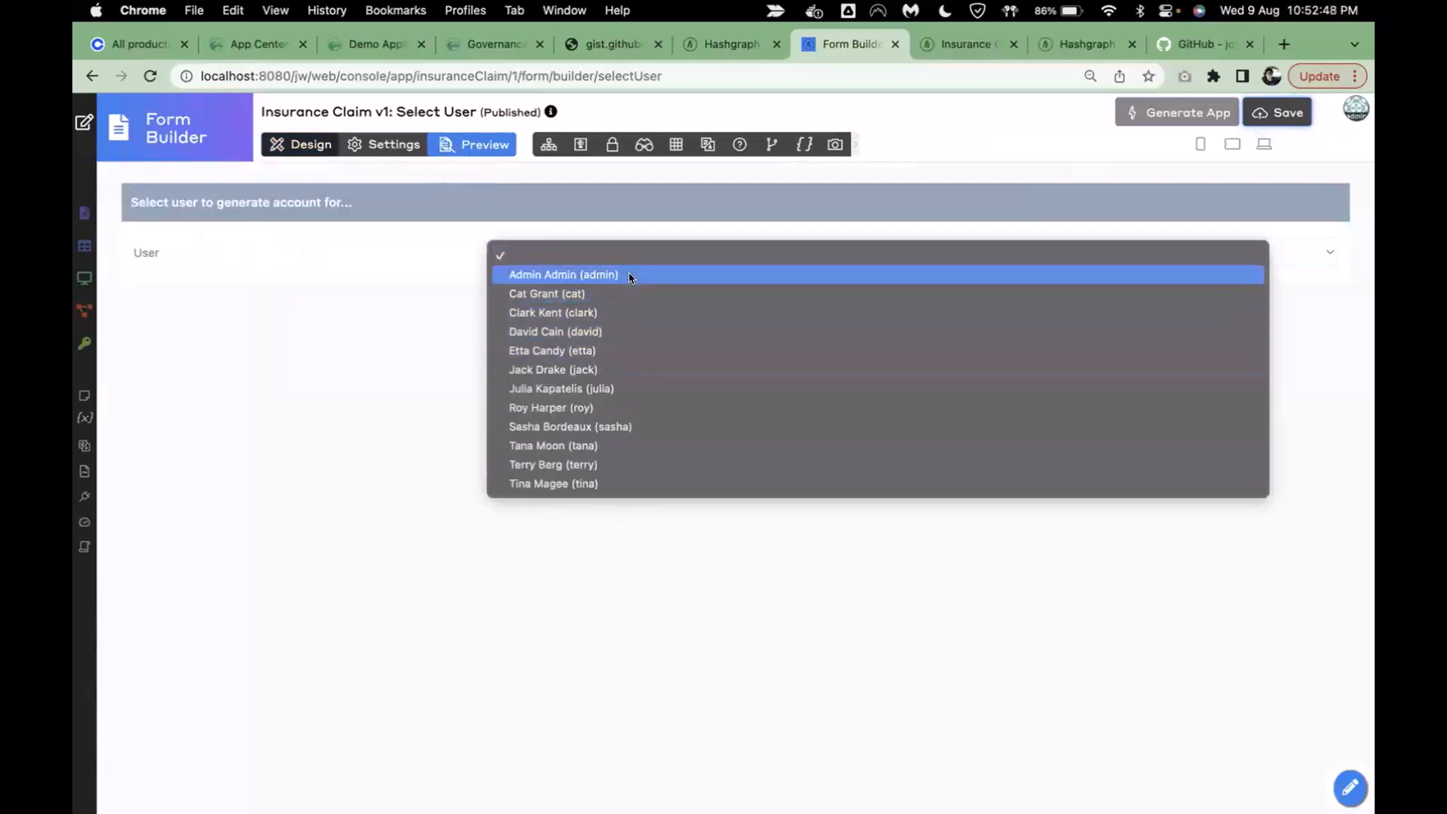
{"action": "left_click", "coordinate": [360, 435]}
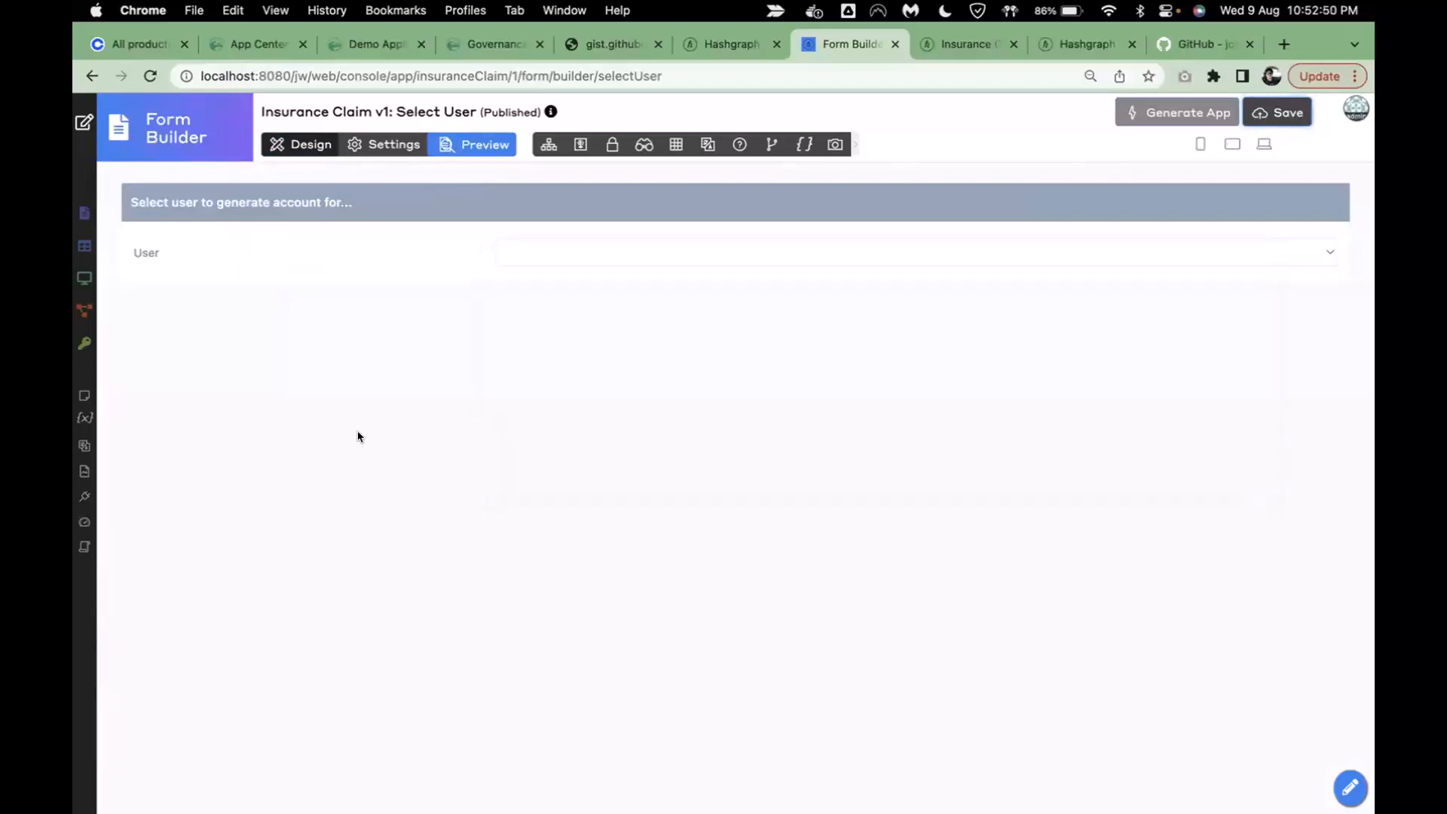
{"action": "left_click", "coordinate": [301, 143]}
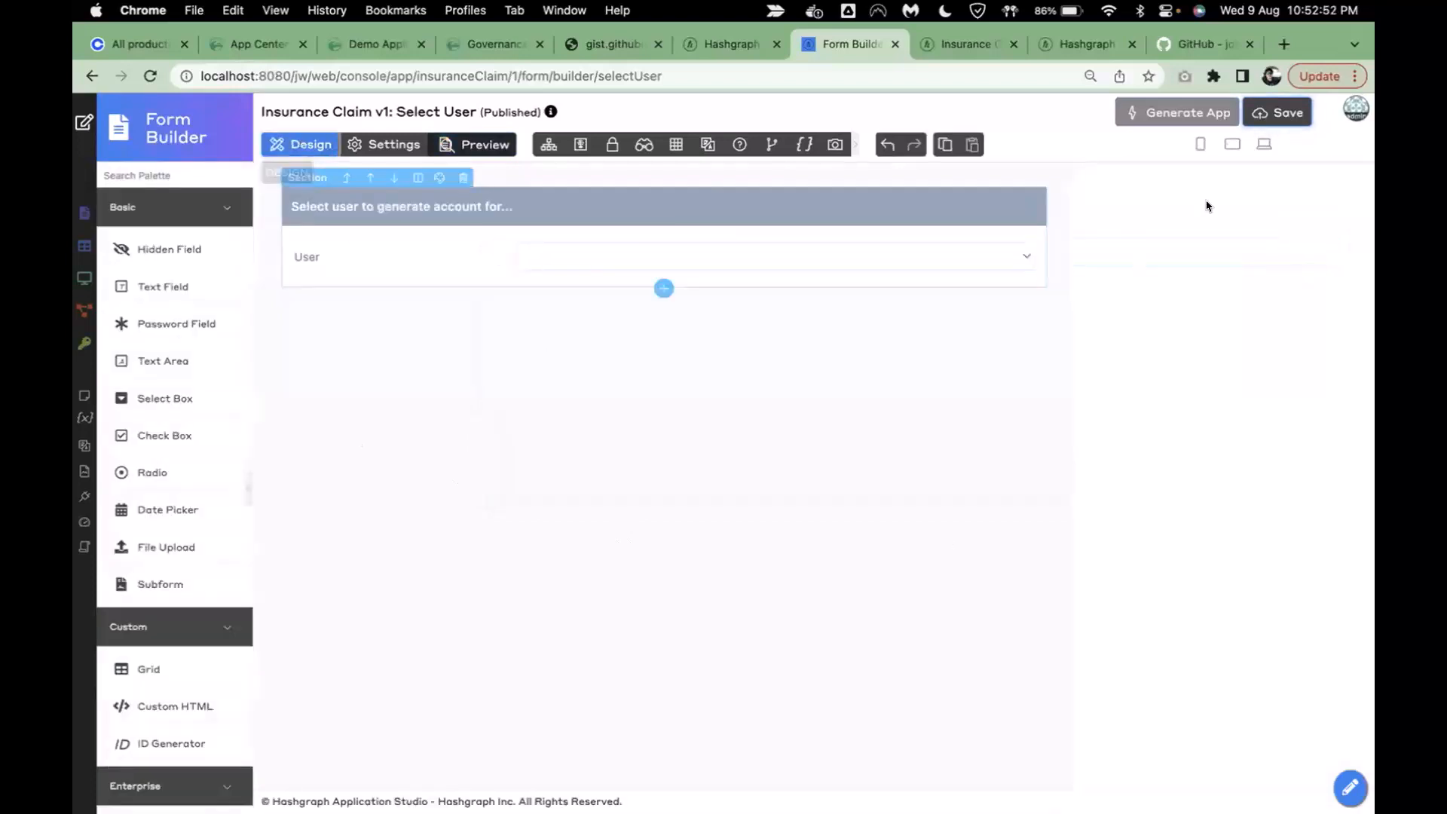
{"action": "left_click", "coordinate": [1266, 115]}
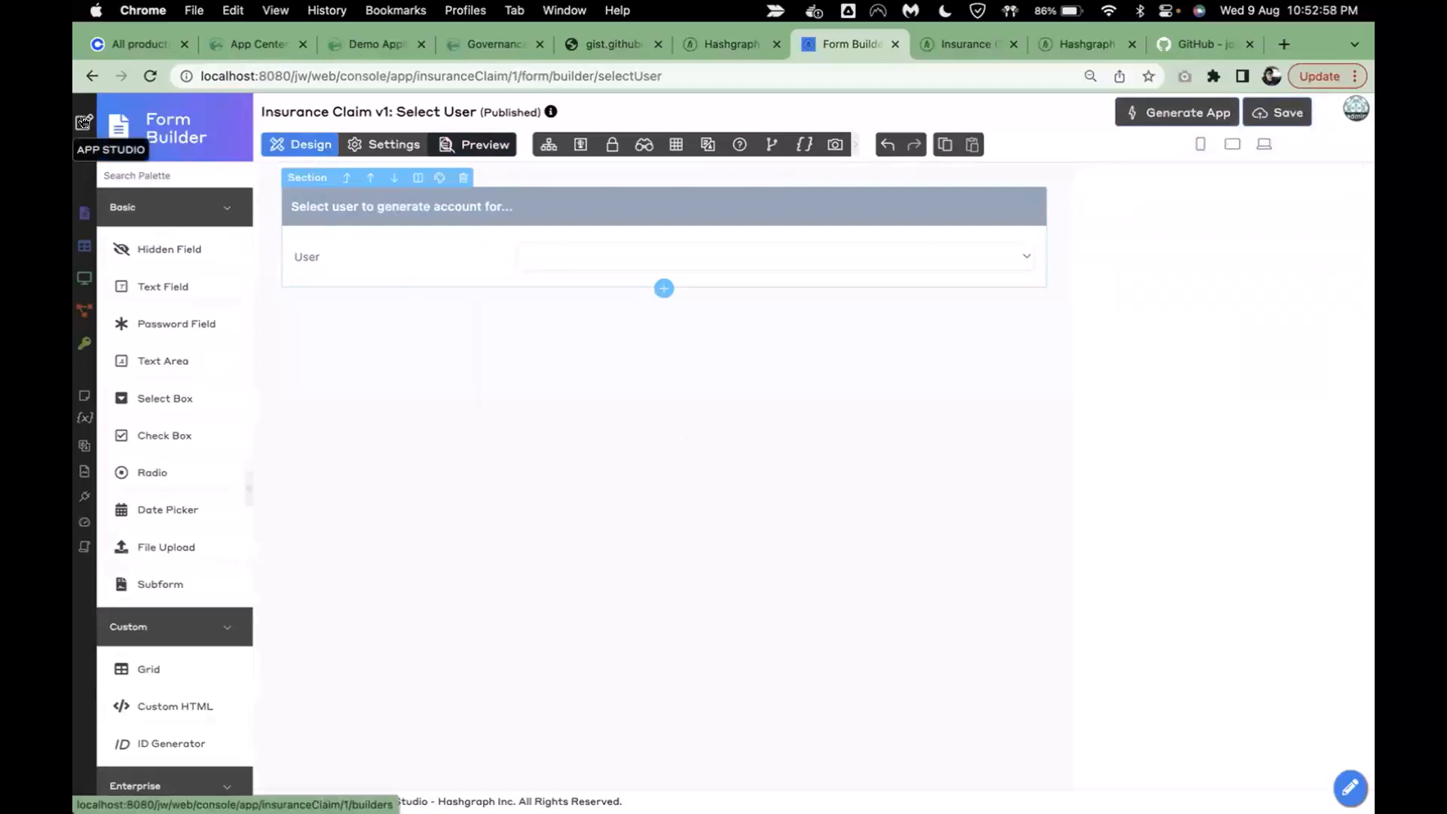
- Set the Generate Account process's start form to Select User
{"action": "left_click", "coordinate": [128, 136]}
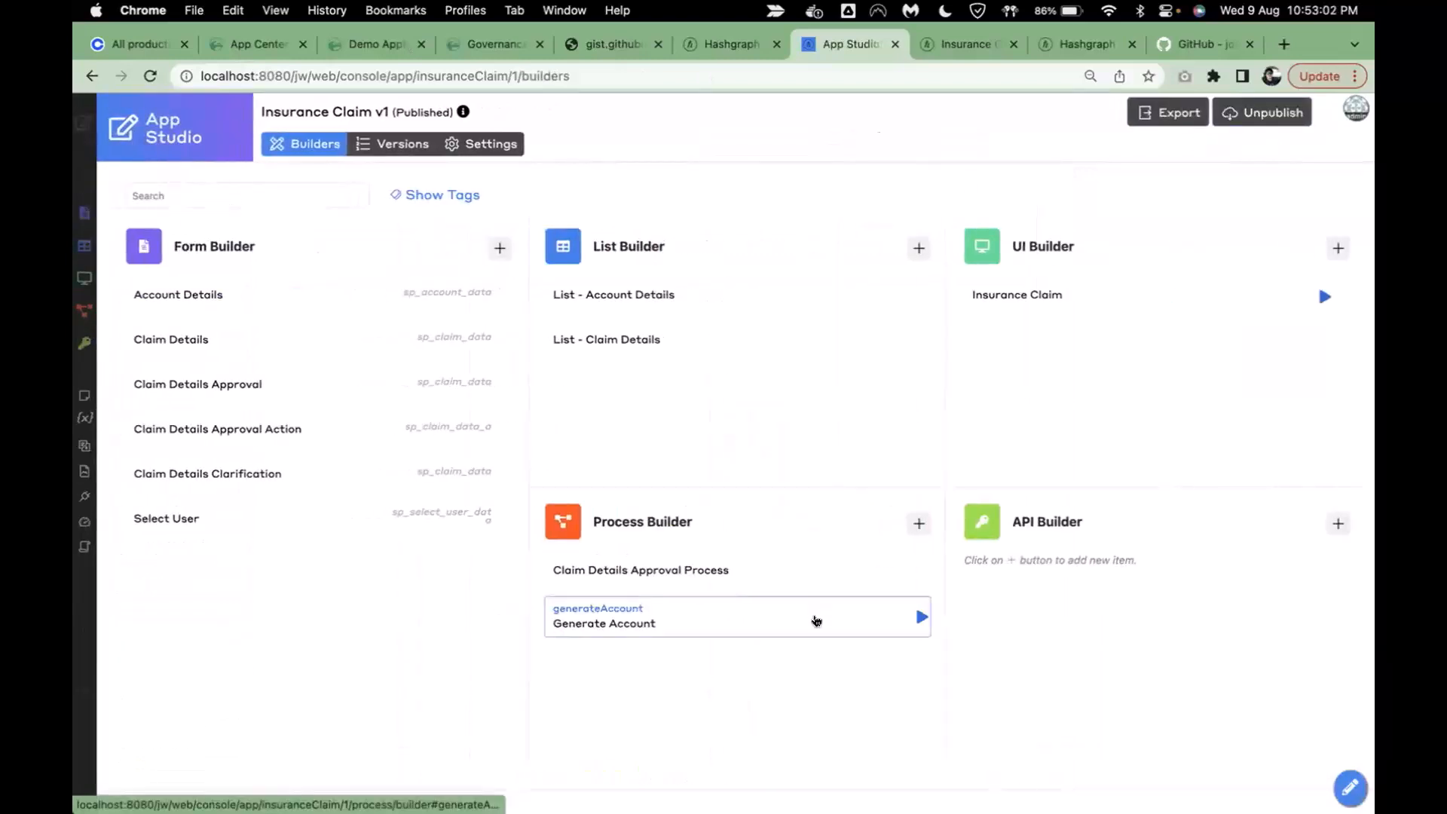
{"action": "left_click", "coordinate": [817, 621]}
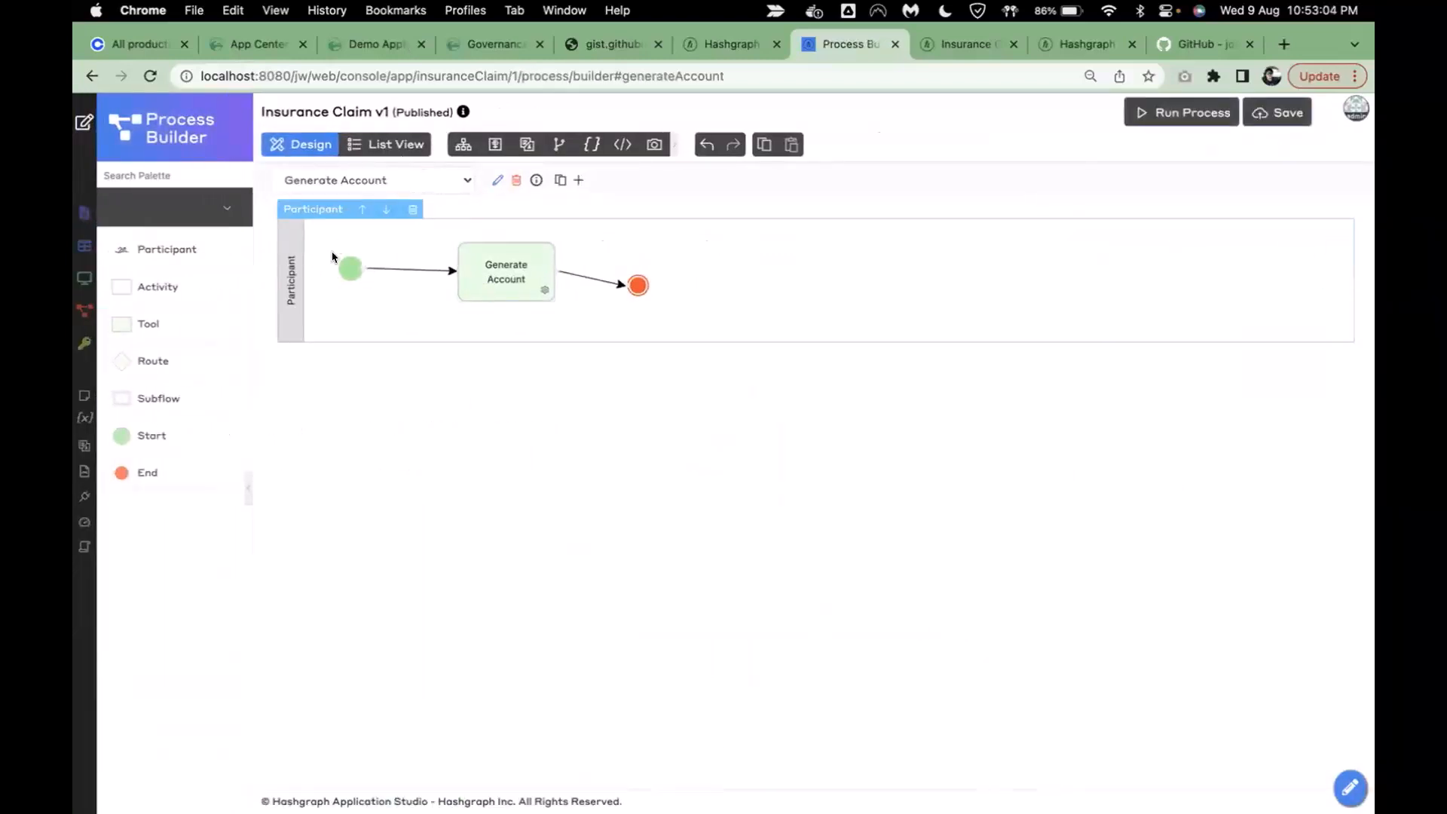
{"action": "left_click", "coordinate": [348, 269]}
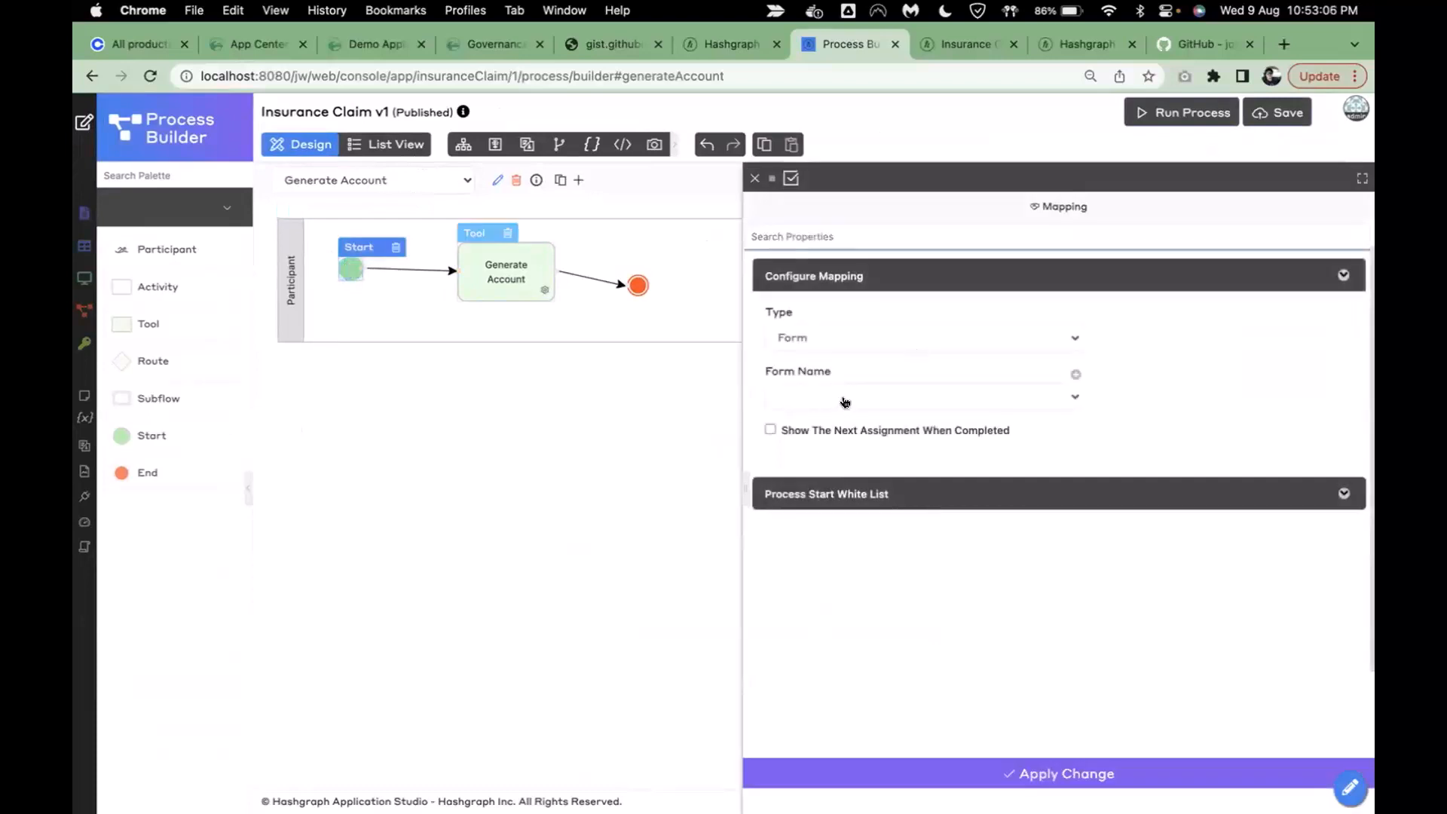
{"action": "left_click", "coordinate": [843, 403]}
{"action": "left_click", "coordinate": [856, 547]}
{"action": "left_click", "coordinate": [829, 772]}
- Set the tool's Account Owner Value to #form.sp_select_user_data.user# via the Property Assistant
{"action": "left_click", "coordinate": [502, 276]}
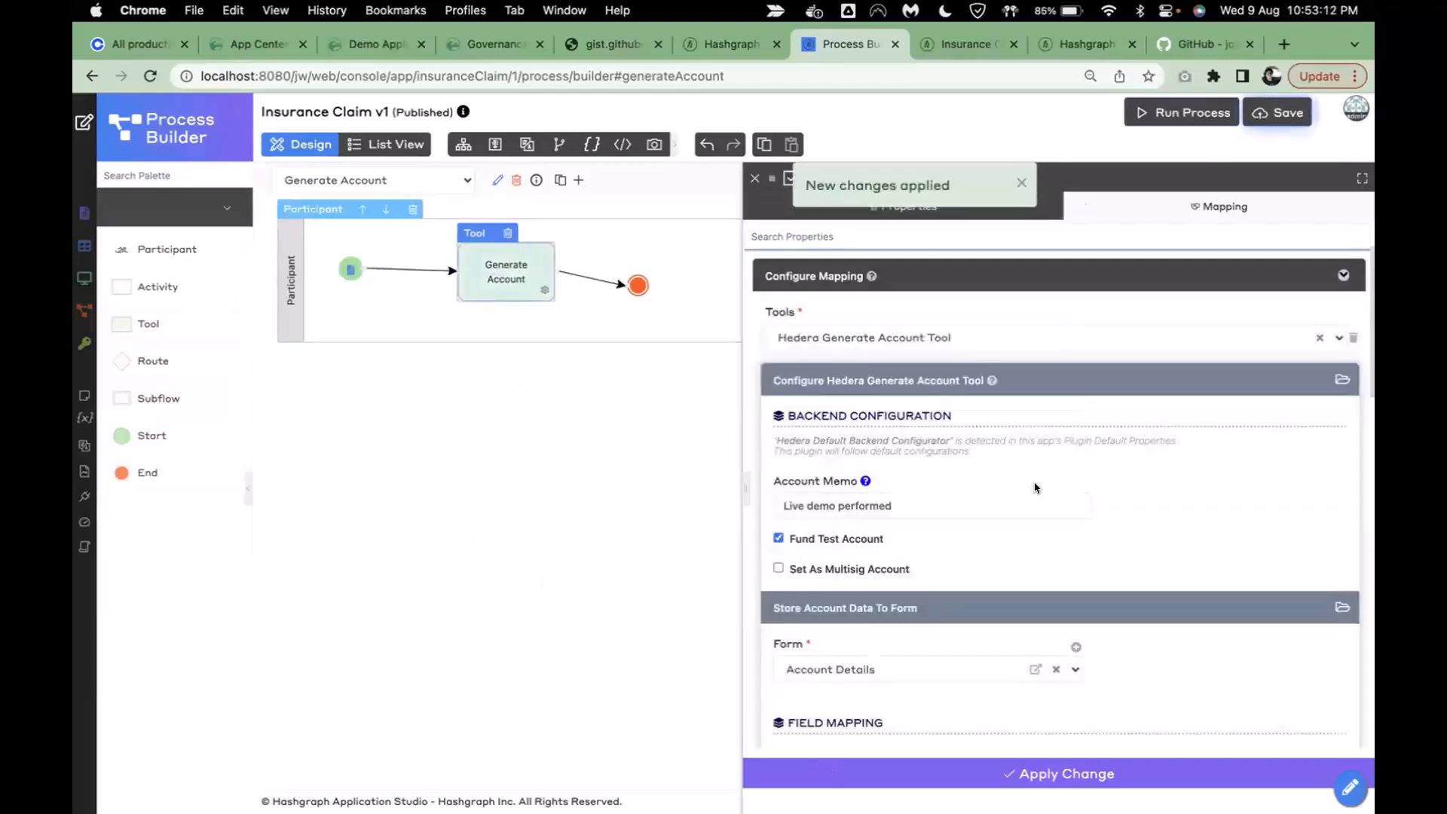
{"action": "scroll", "coordinate": [1178, 539], "scroll_direction": "down", "scroll_amount": 5}
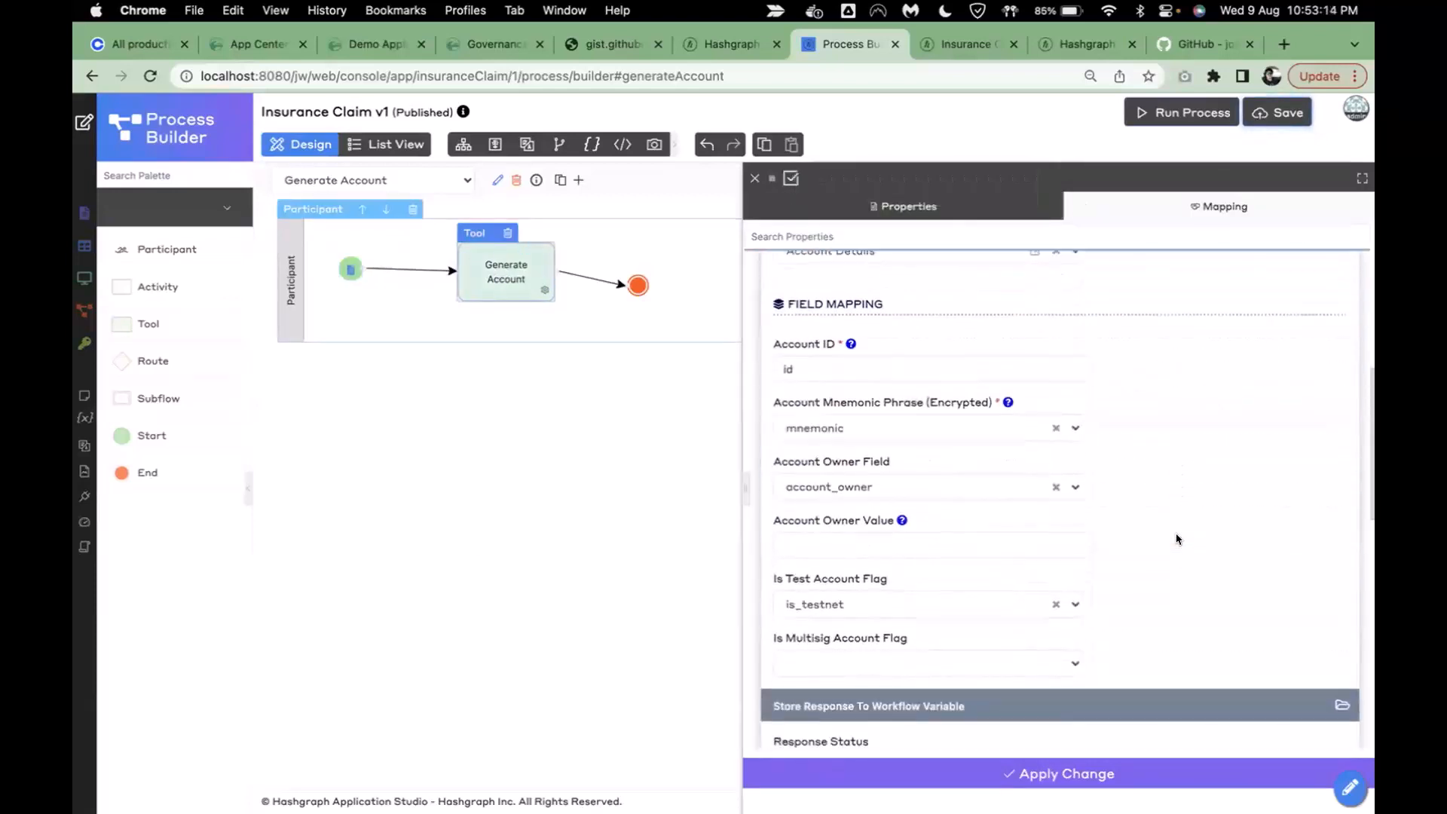
{"action": "scroll", "coordinate": [1093, 520], "scroll_direction": "down", "scroll_amount": 1}
{"action": "left_click", "coordinate": [991, 494]}
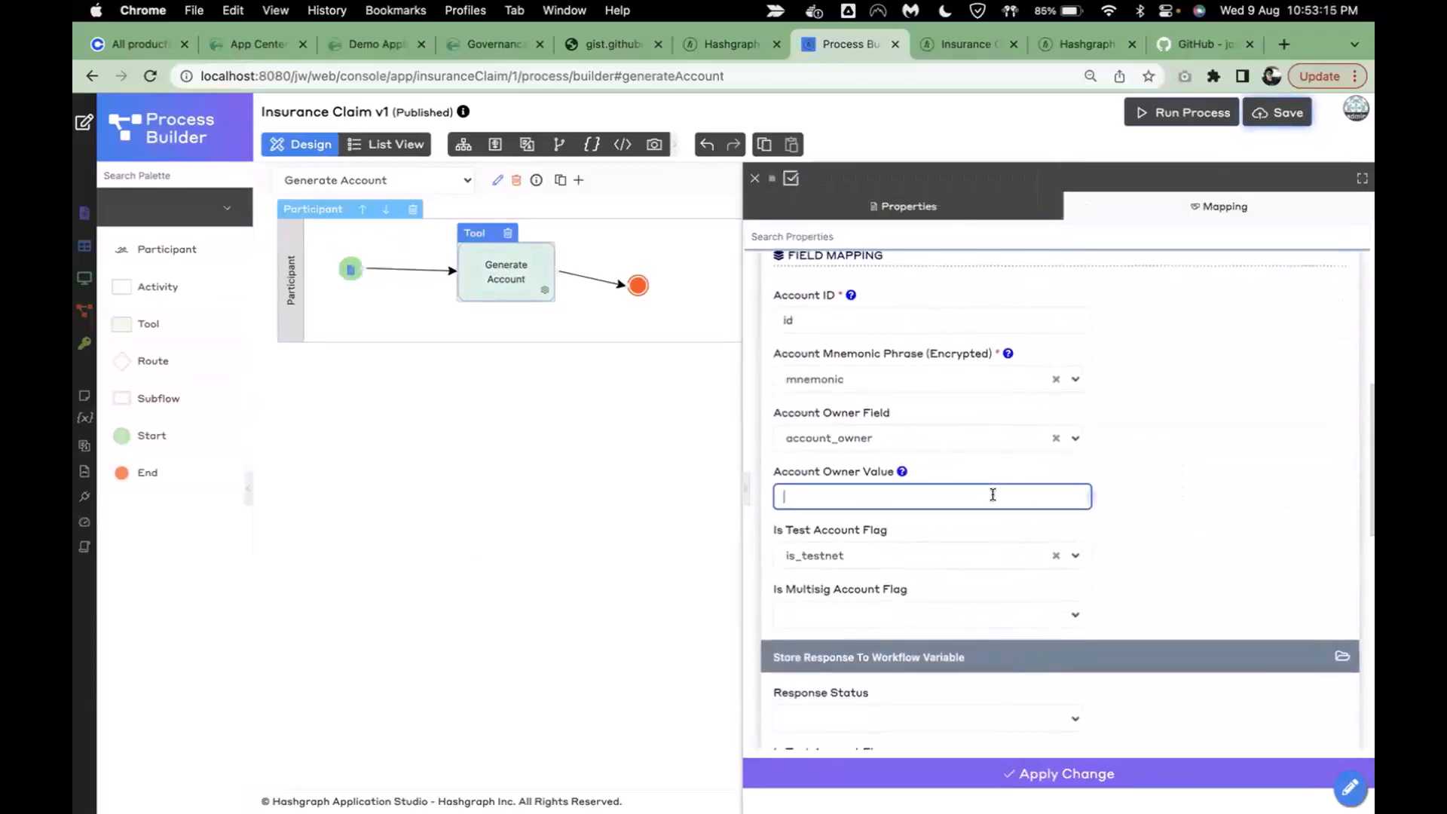
{"action": "left_click", "coordinate": [1090, 497]}
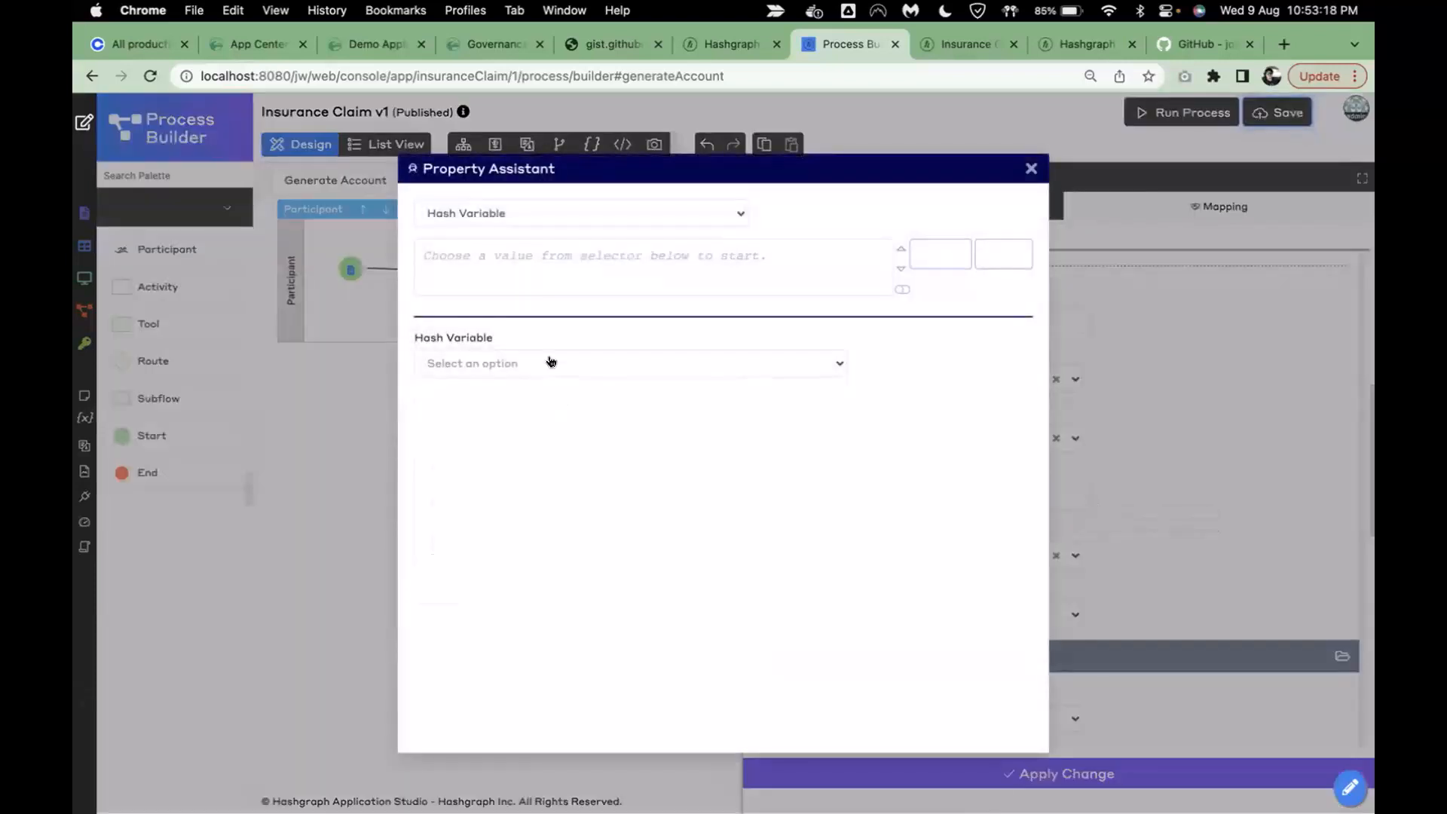
{"action": "left_click", "coordinate": [551, 362]}
{"action": "type", "text": "form."}
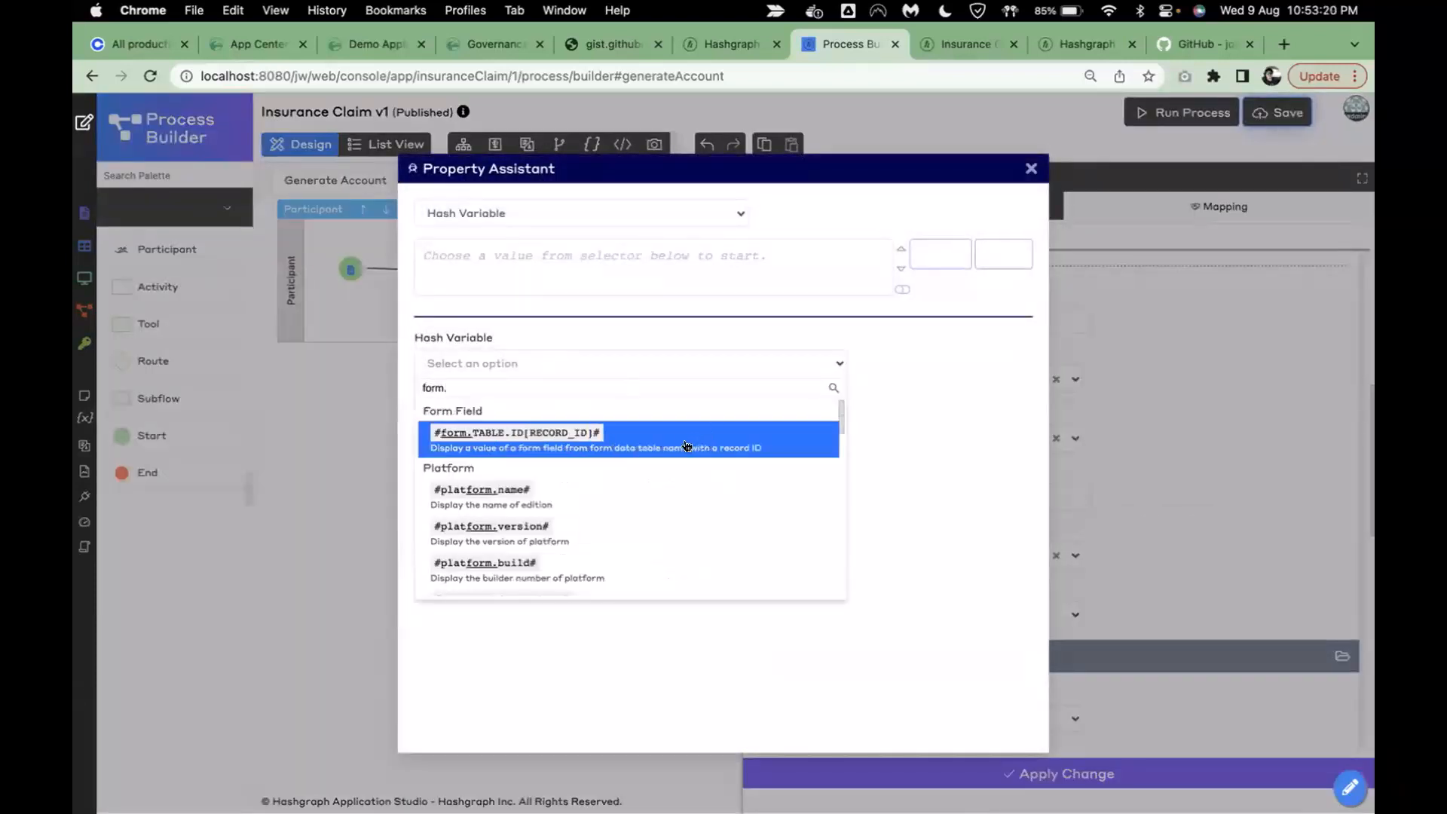
{"action": "left_click", "coordinate": [686, 441]}
{"action": "left_click", "coordinate": [562, 451]}
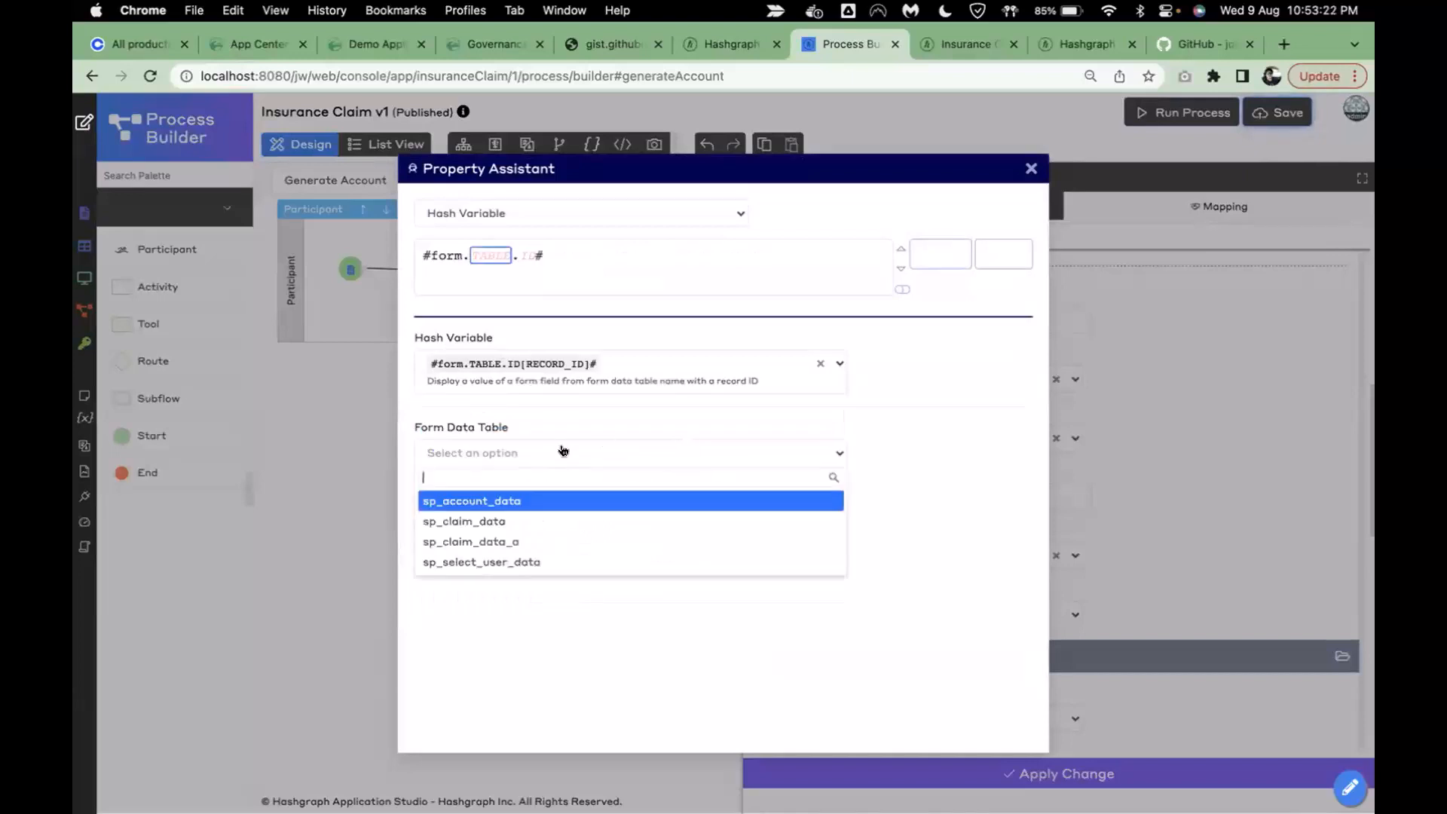
{"action": "left_click", "coordinate": [554, 560]}
{"action": "left_click", "coordinate": [554, 454]}
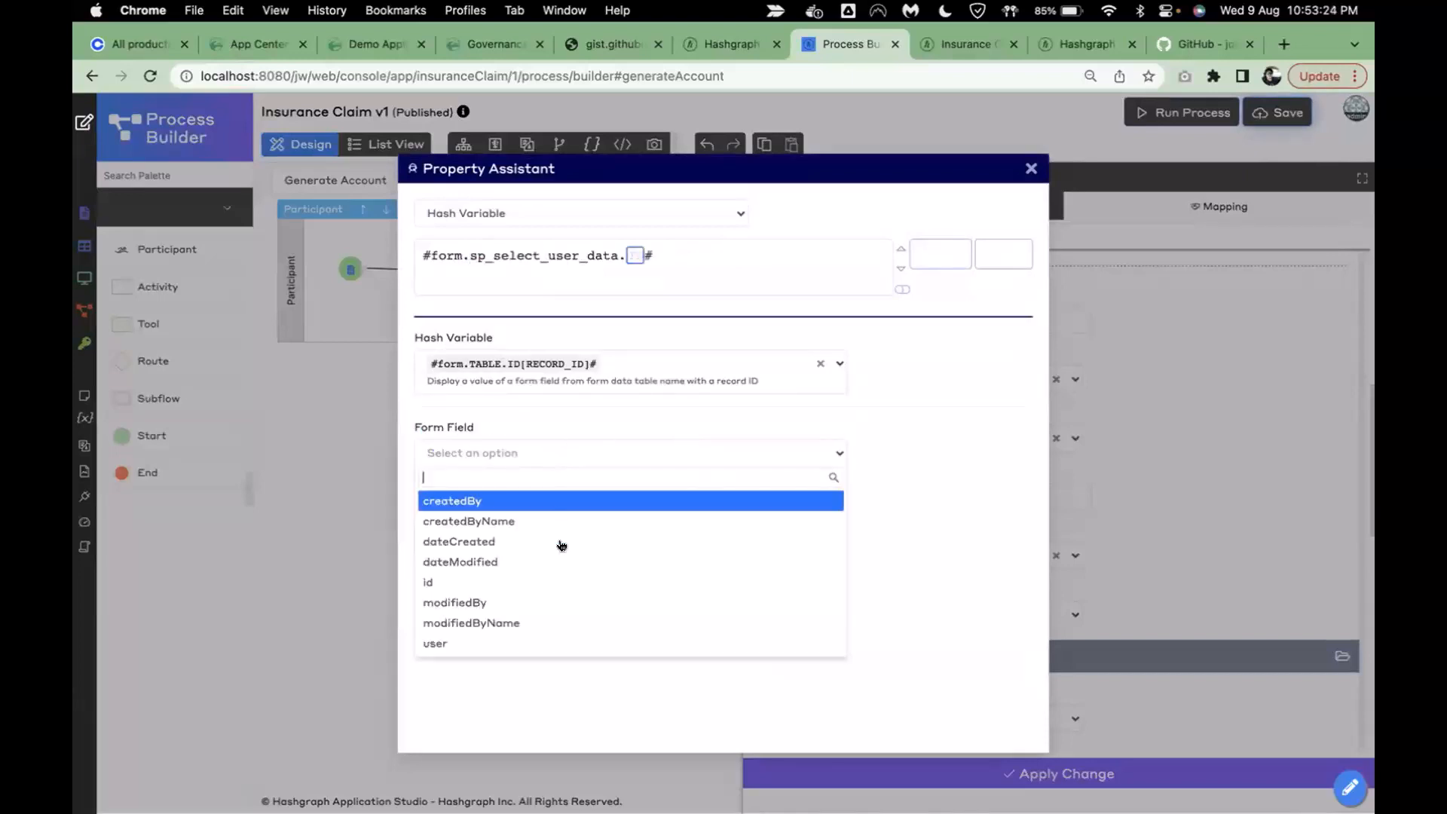
{"action": "left_click", "coordinate": [549, 642]}
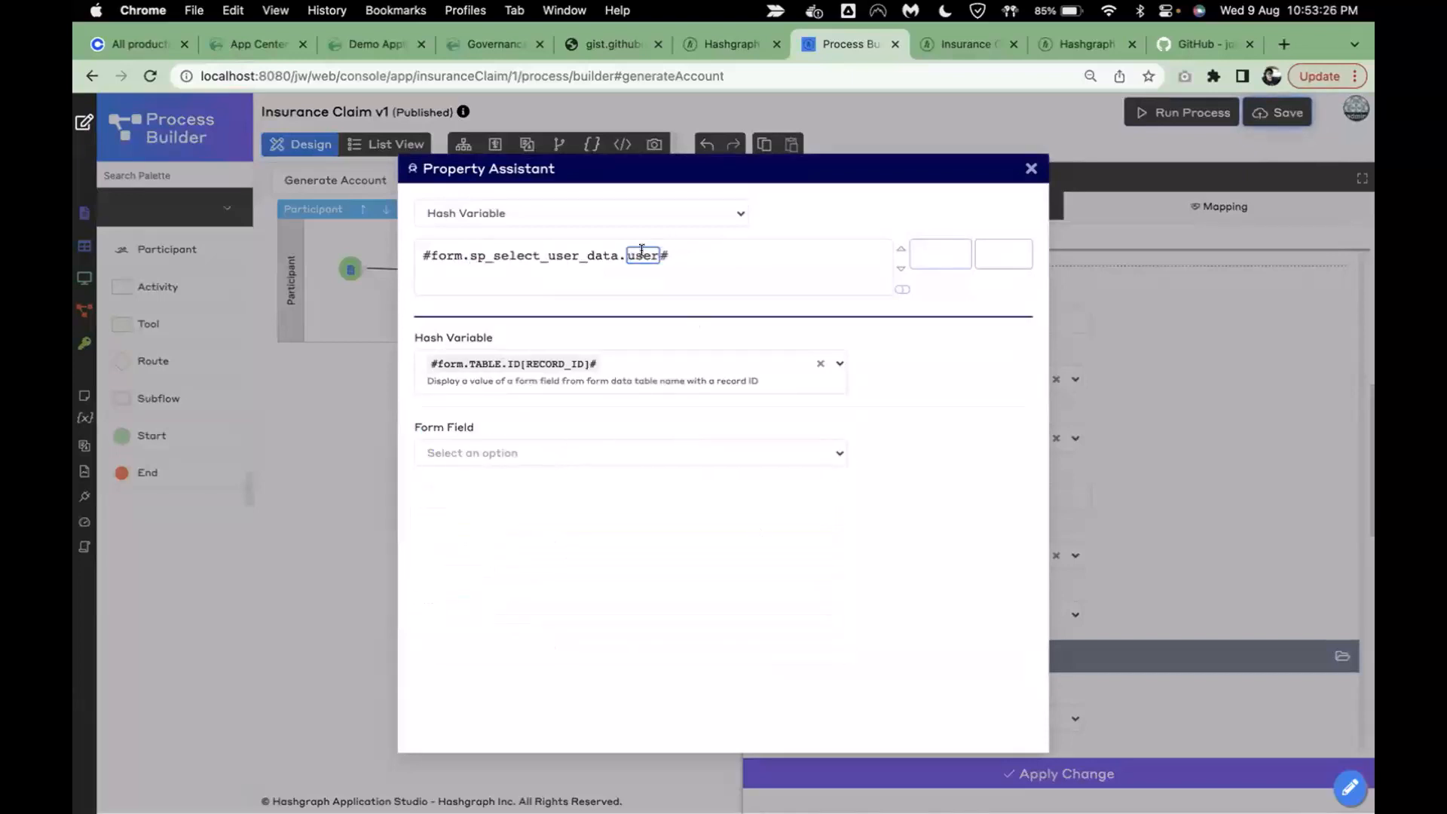
{"action": "left_click", "coordinate": [940, 251]}
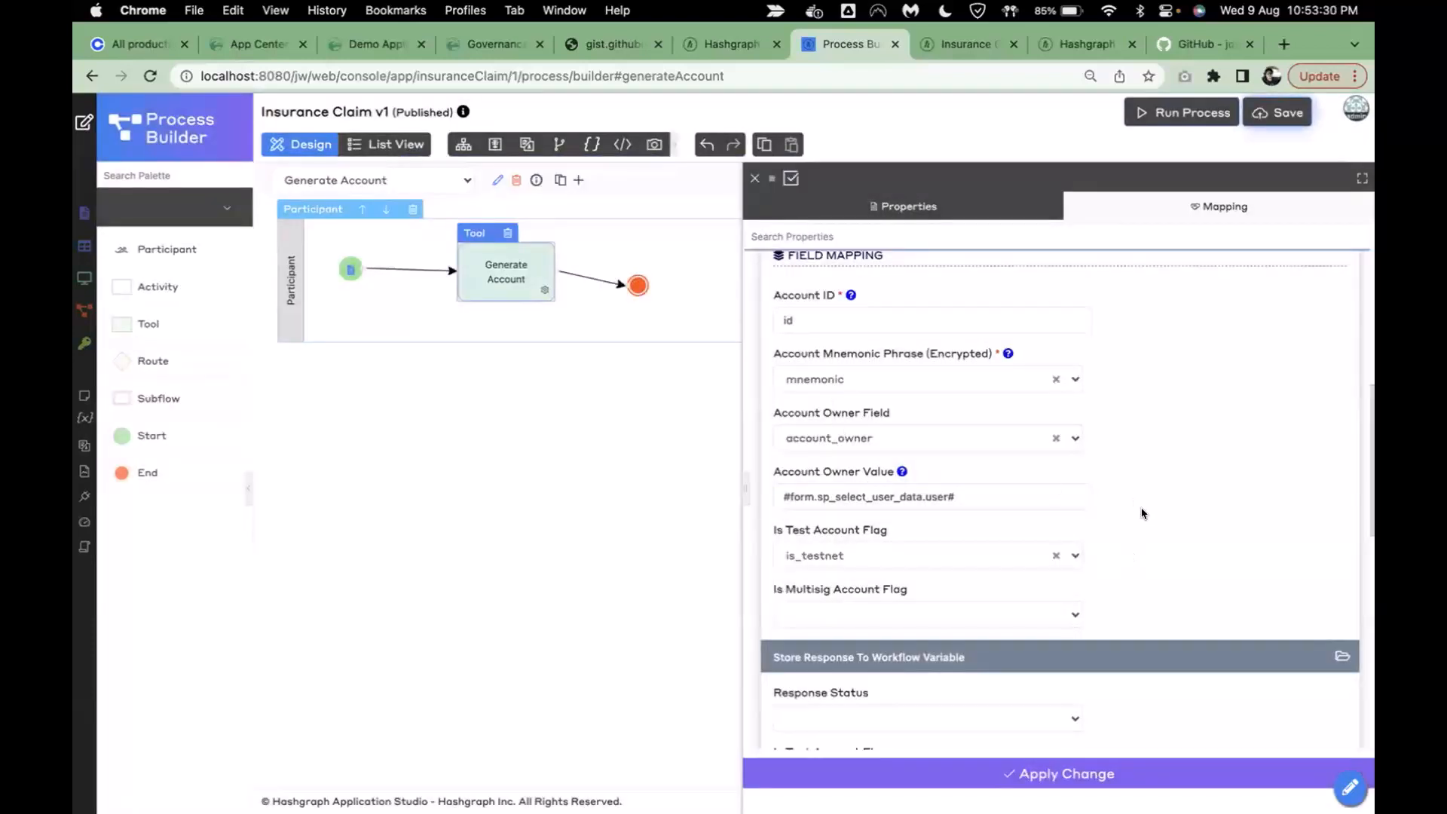
- Apply the Account Owner Value change and save the Generate Account process
{"action": "scroll", "coordinate": [1141, 508], "scroll_direction": "down", "scroll_amount": 3}
{"action": "scroll", "coordinate": [1141, 512], "scroll_direction": "down", "scroll_amount": 2}
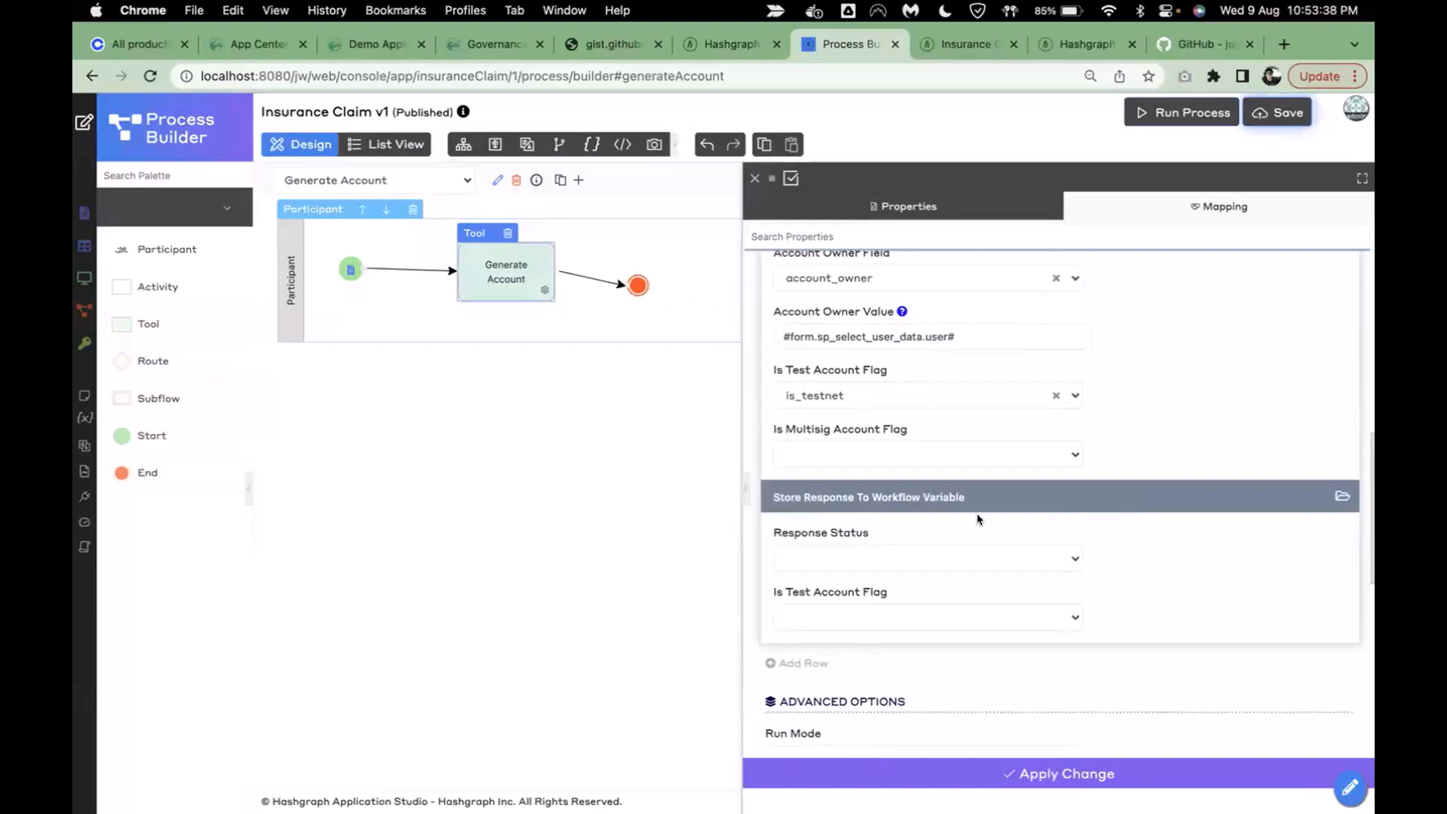
{"action": "scroll", "coordinate": [977, 519], "scroll_direction": "up", "scroll_amount": 2}
{"action": "left_click", "coordinate": [976, 773]}
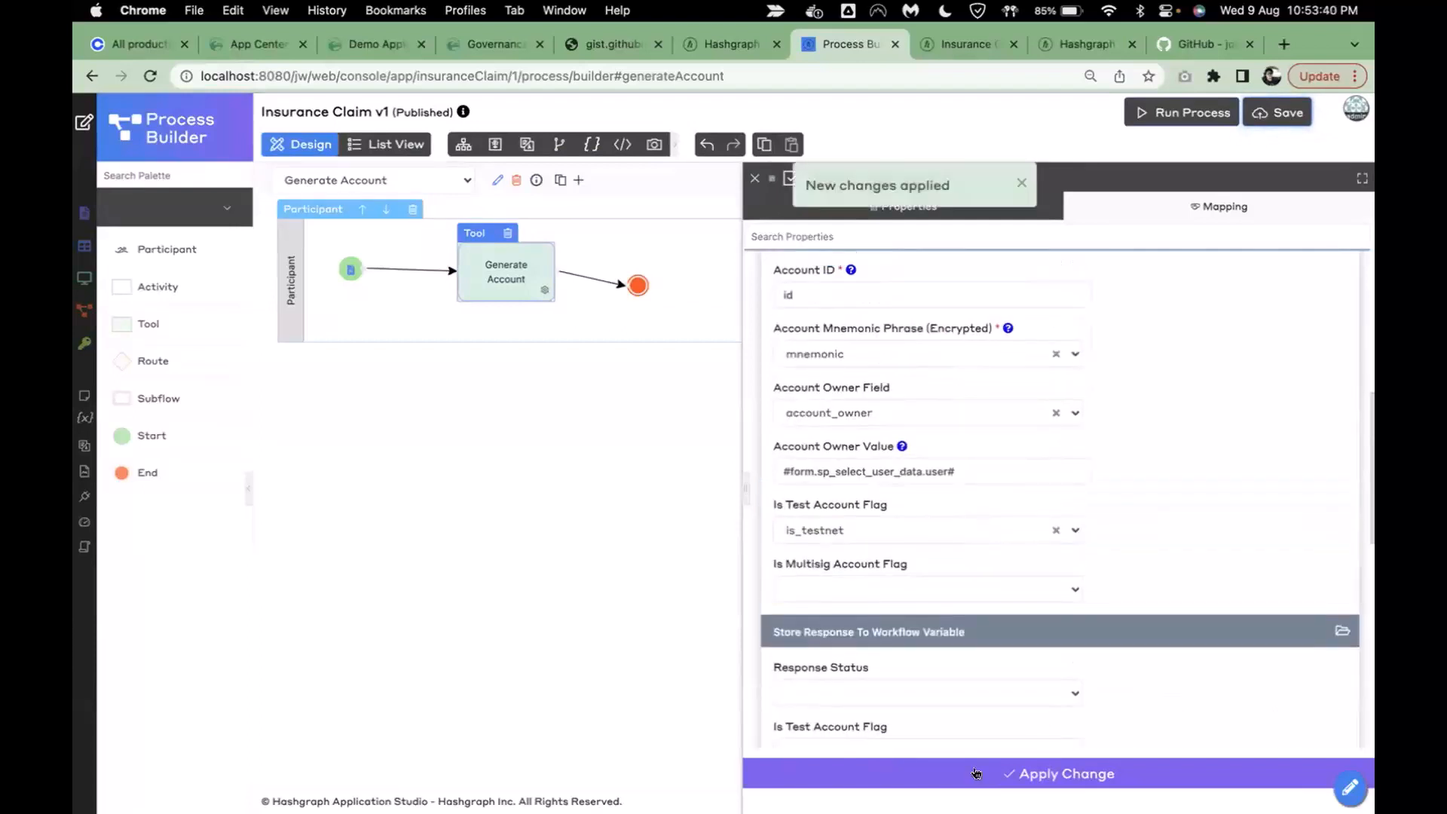
{"action": "left_click", "coordinate": [1279, 112]}
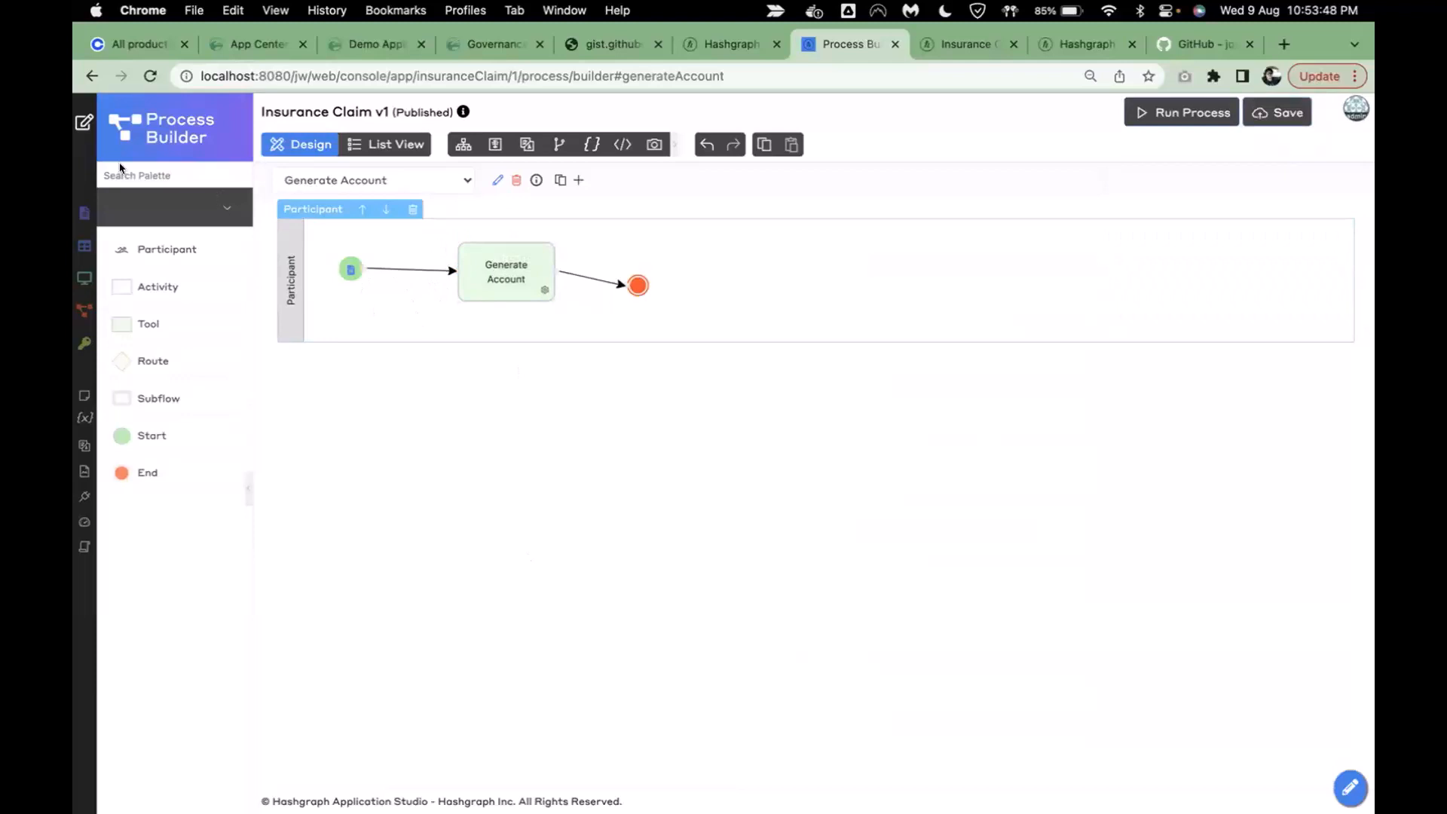
- Add a Run Process menu item under Manage Account Details in the Insurance Claim UI
{"action": "left_click", "coordinate": [83, 121]}
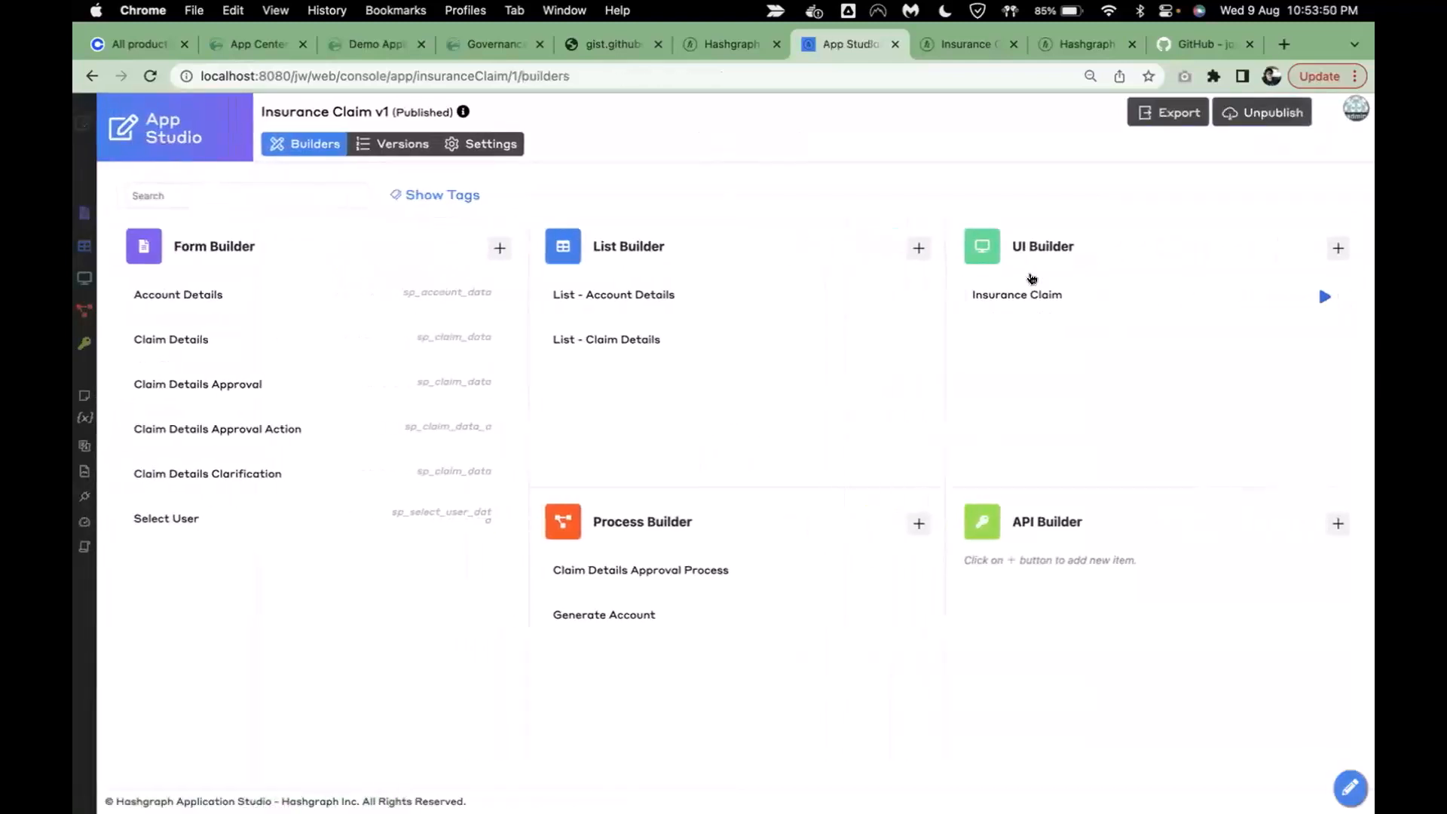
{"action": "left_click", "coordinate": [1115, 310]}
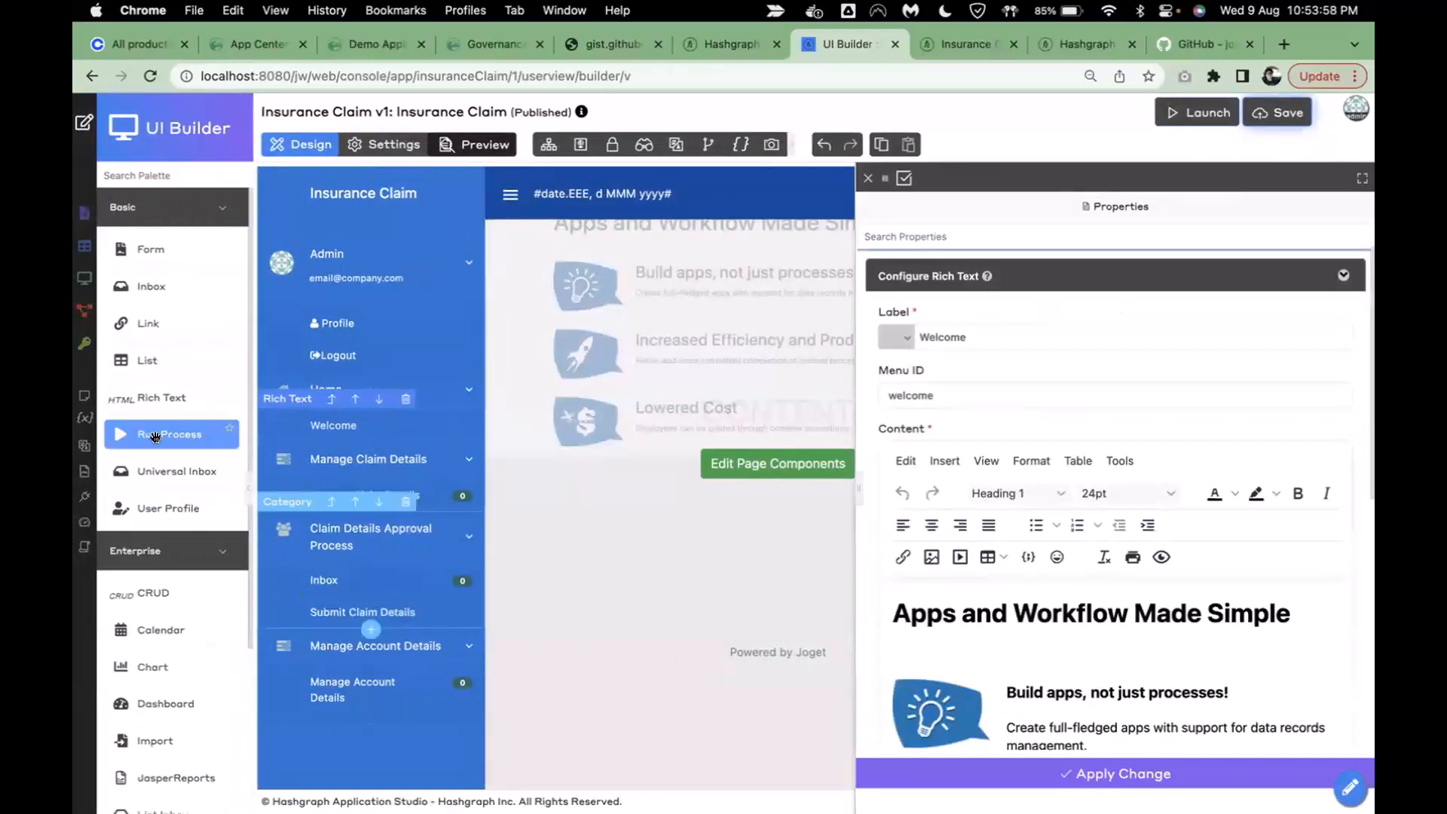
{"action": "left_click_drag", "start_coordinate": [154, 436], "coordinate": [382, 701]}
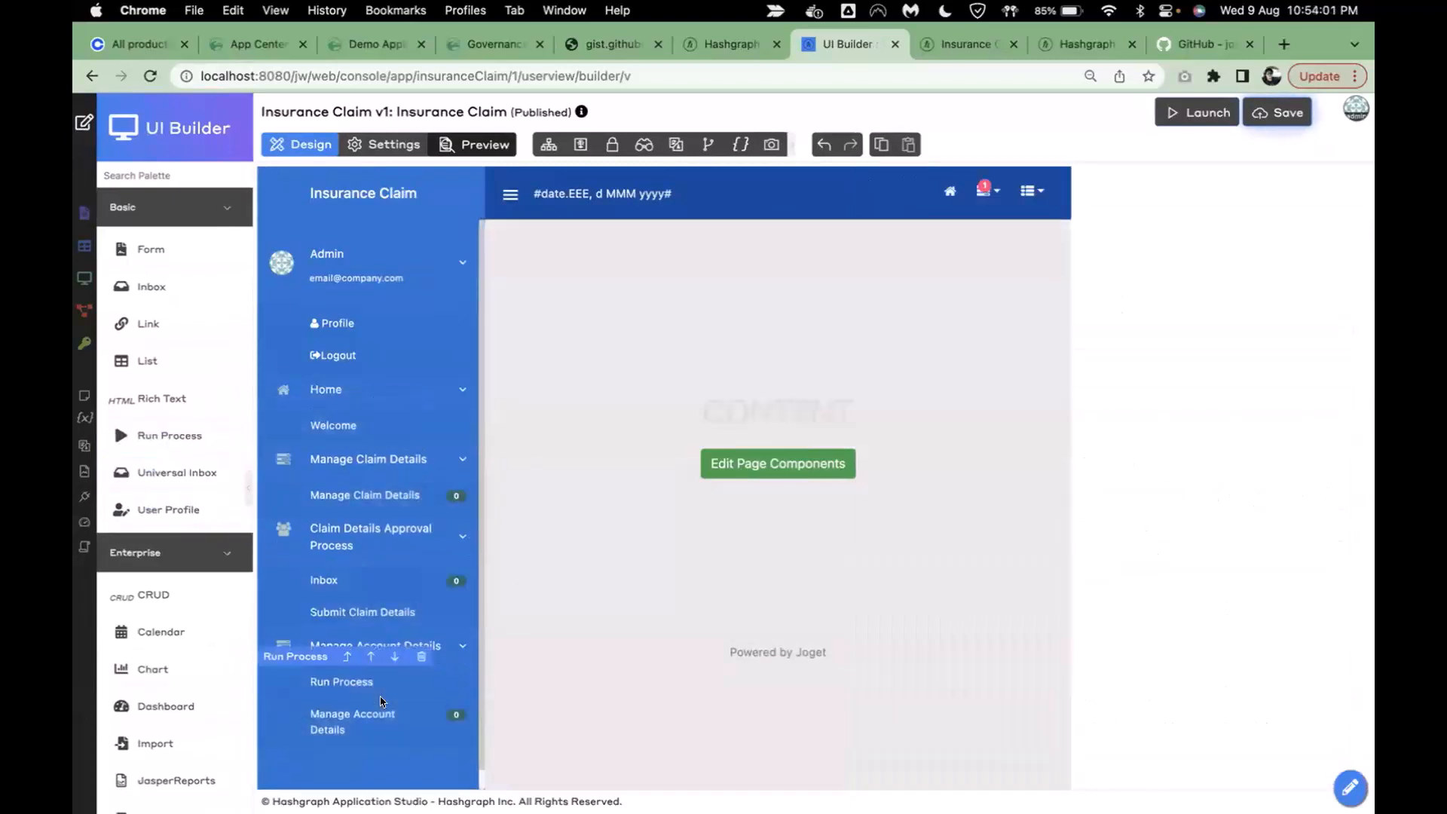
- Label the item Generate New Account and set it to run the Generate Account process
{"action": "left_click", "coordinate": [440, 683]}
{"action": "left_click_drag", "start_coordinate": [984, 341], "coordinate": [902, 340]}
{"action": "type", "text": "Generate New Account"}
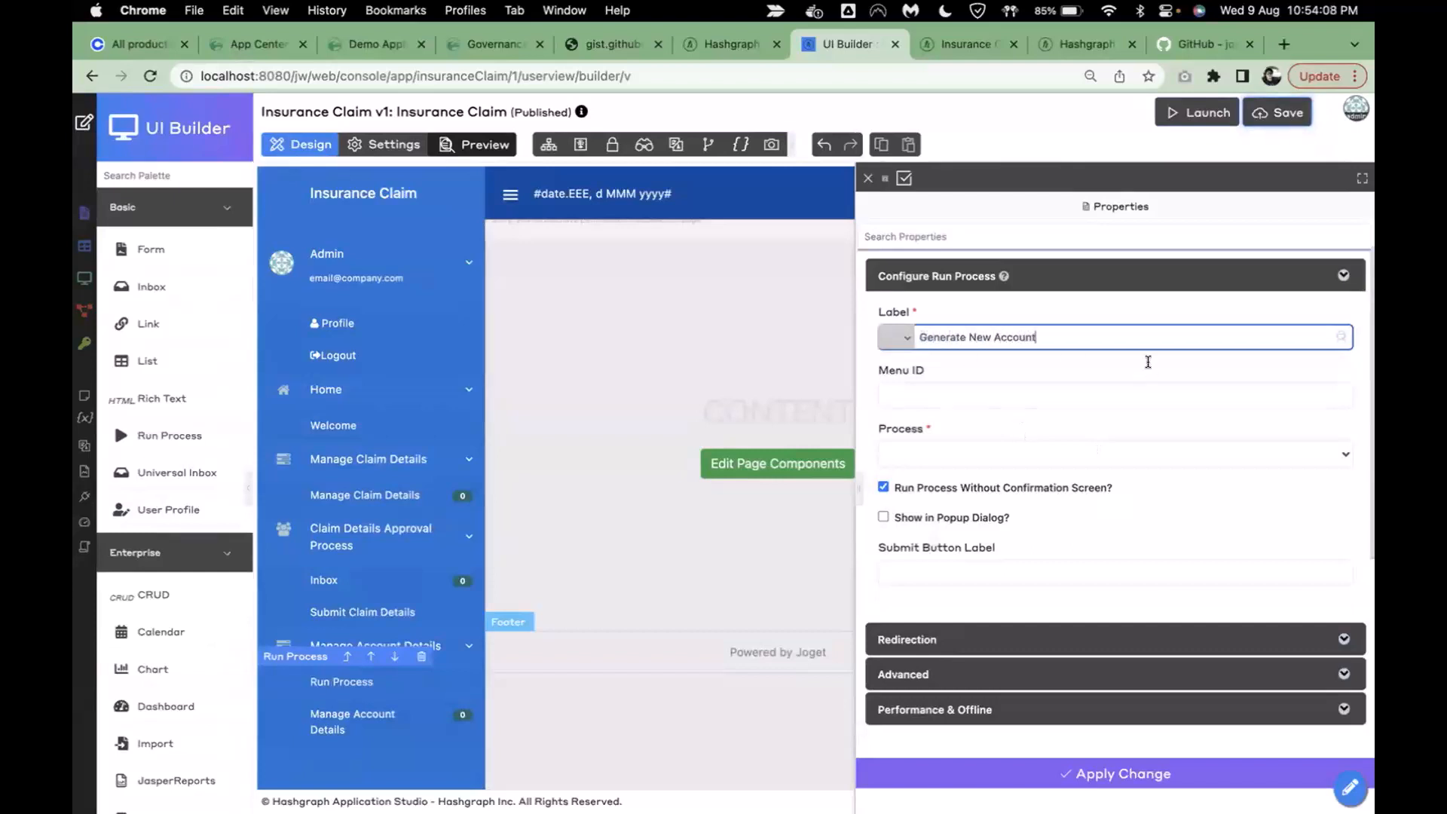
{"action": "left_click", "coordinate": [1041, 455]}
{"action": "left_click", "coordinate": [971, 463]}
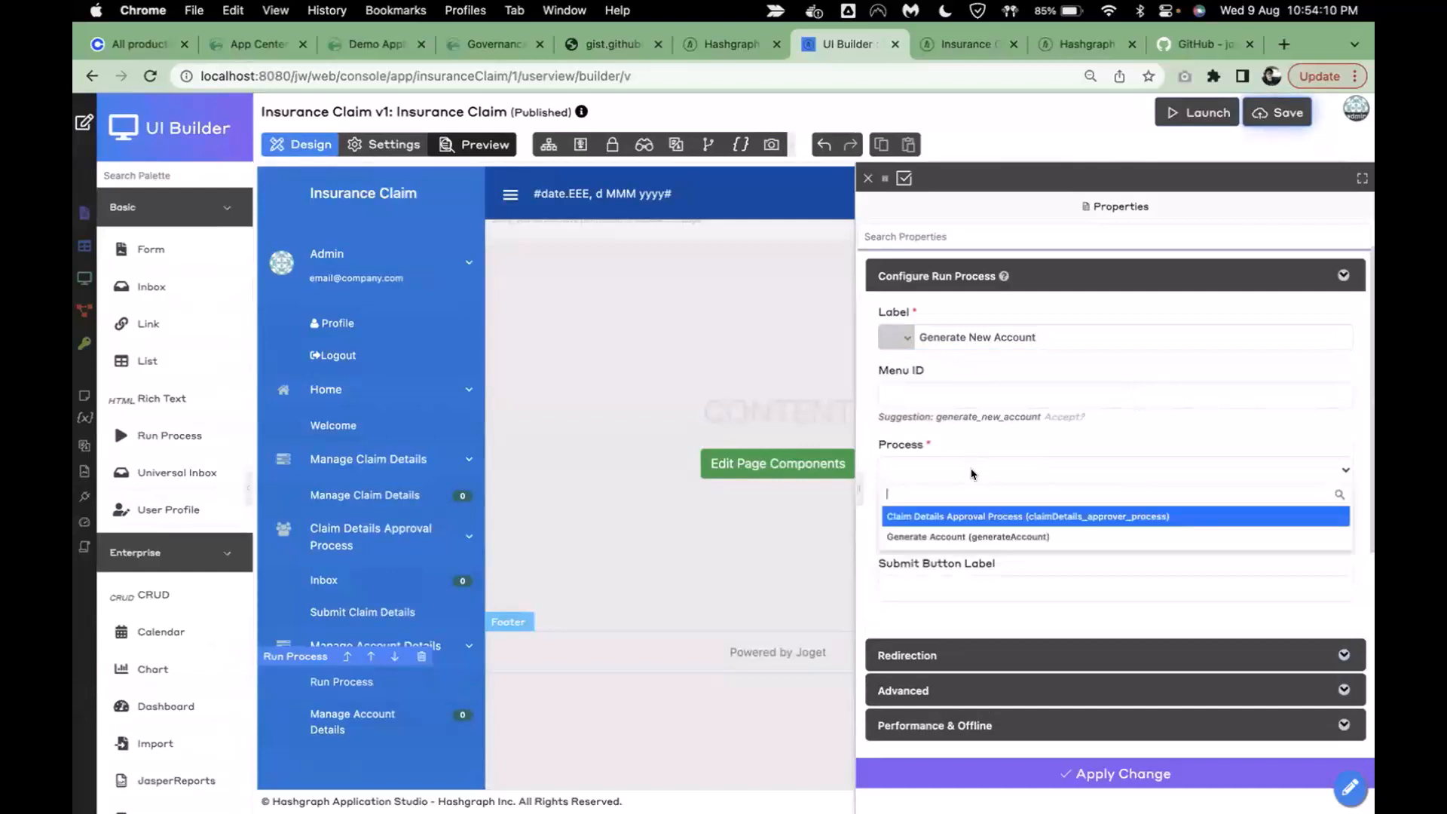
{"action": "left_click", "coordinate": [972, 535]}
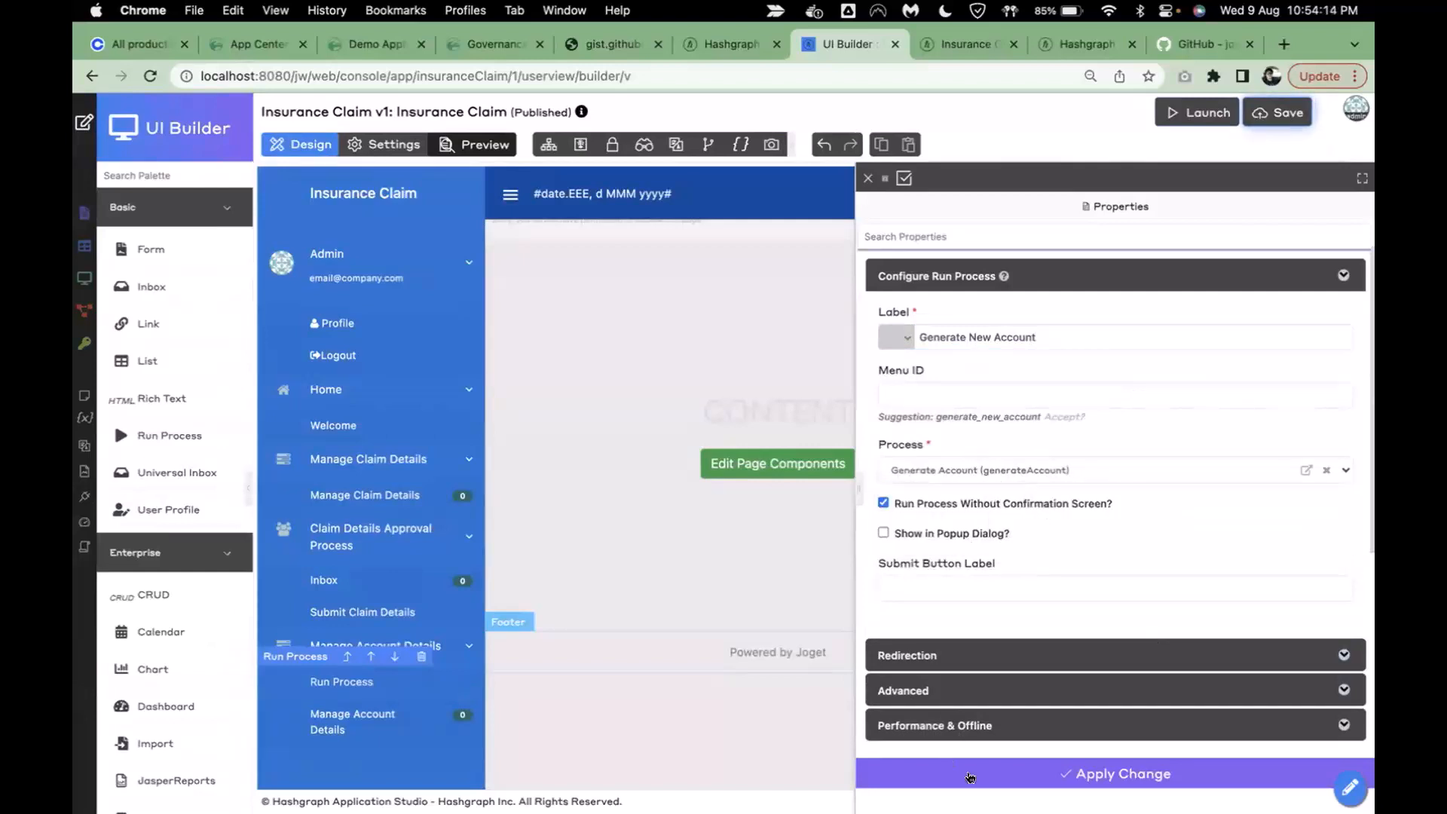
{"action": "left_click", "coordinate": [967, 773]}
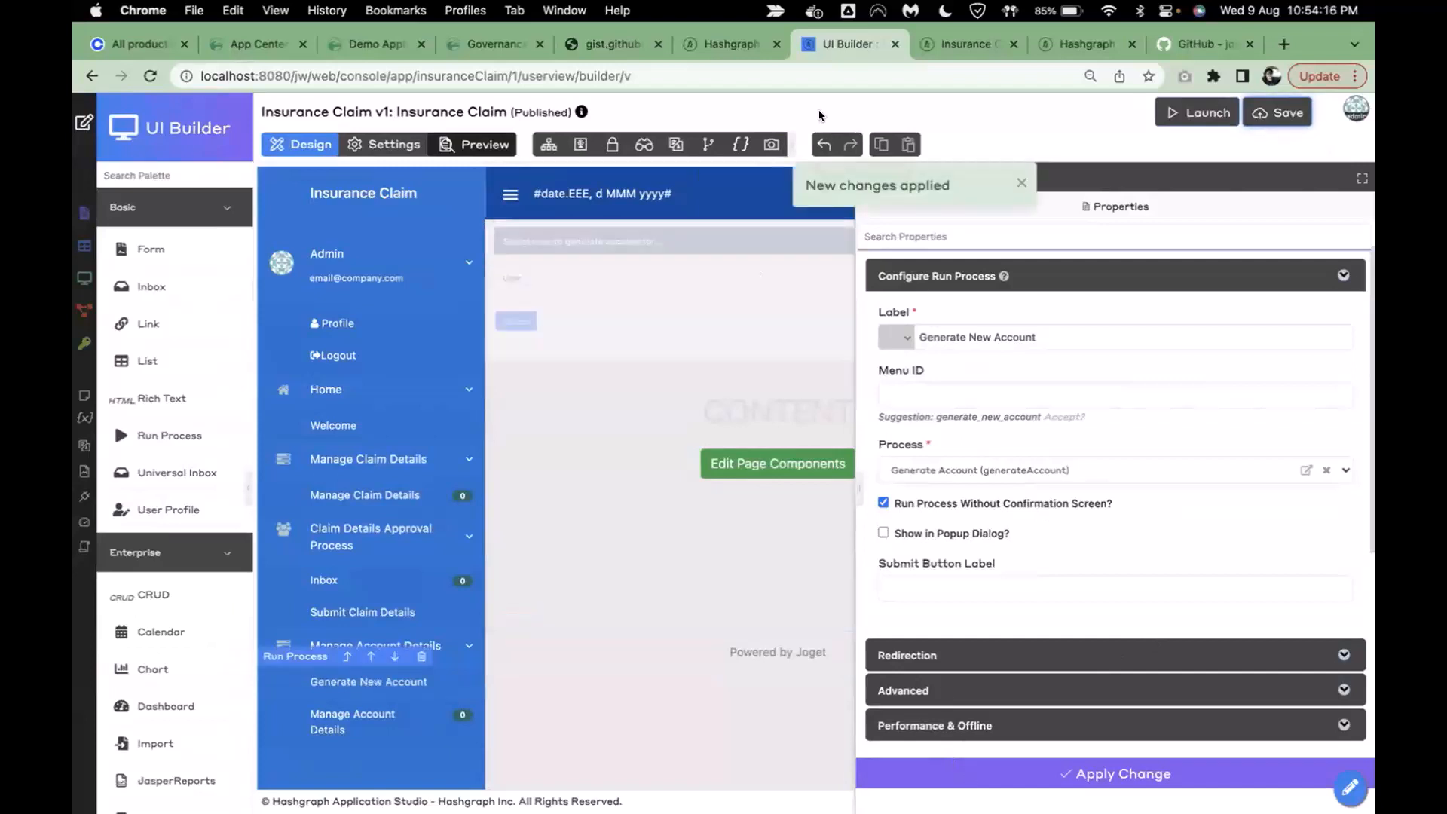
{"action": "left_click", "coordinate": [1018, 187]}
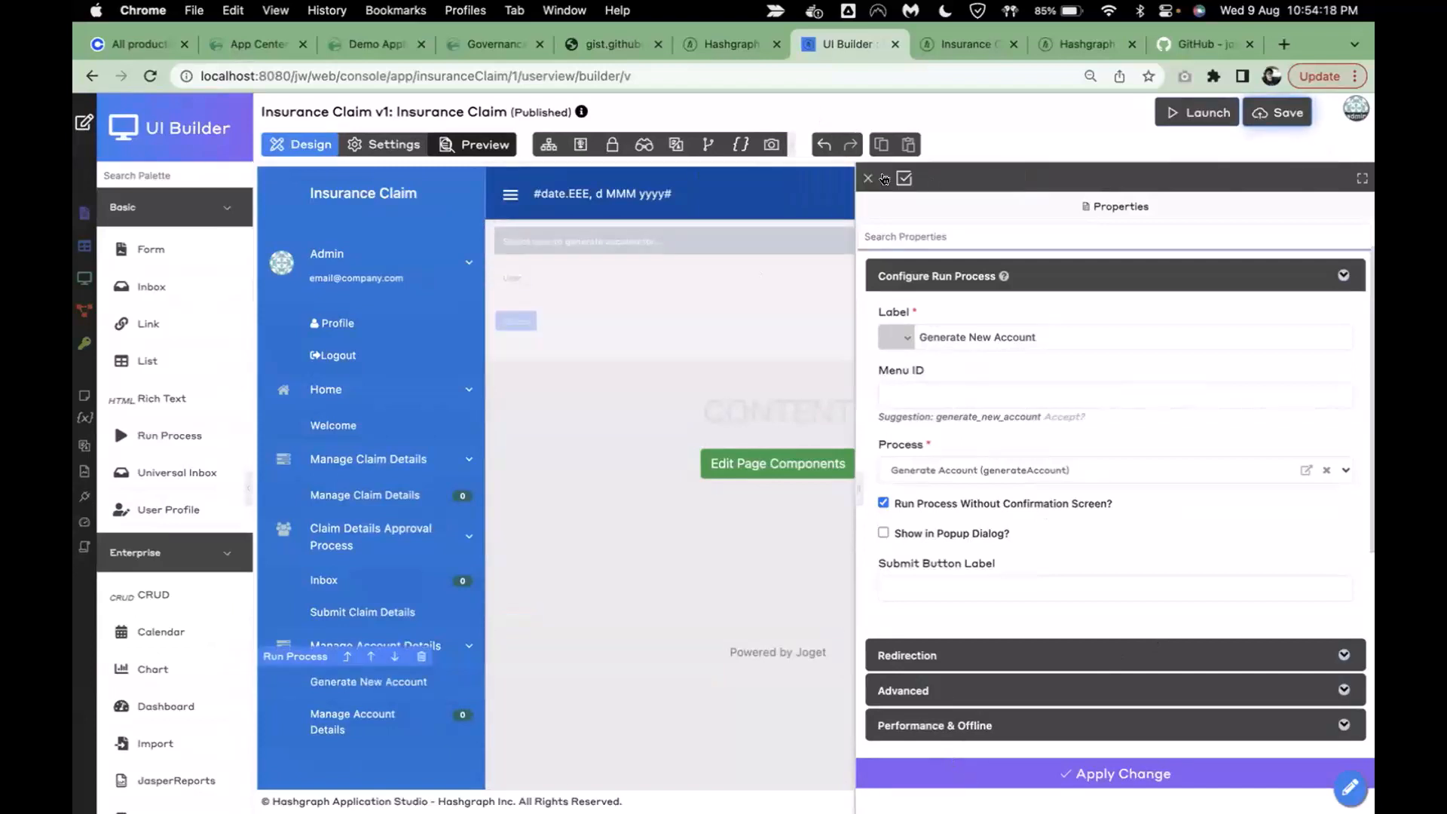
{"action": "left_click", "coordinate": [868, 179]}
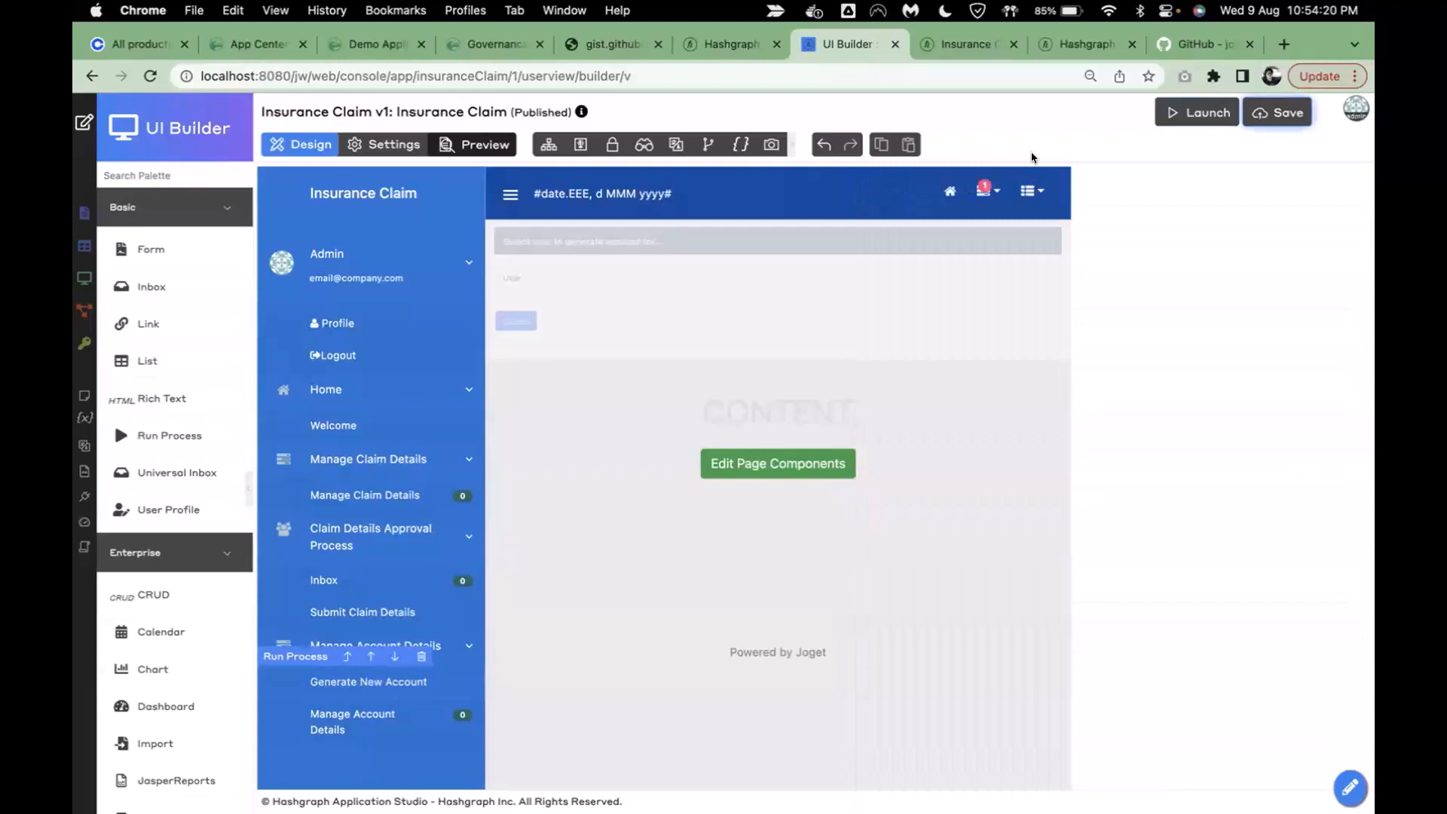
- Switch the app layout's theme to DX 8 Color Admin
{"action": "left_click", "coordinate": [382, 148]}
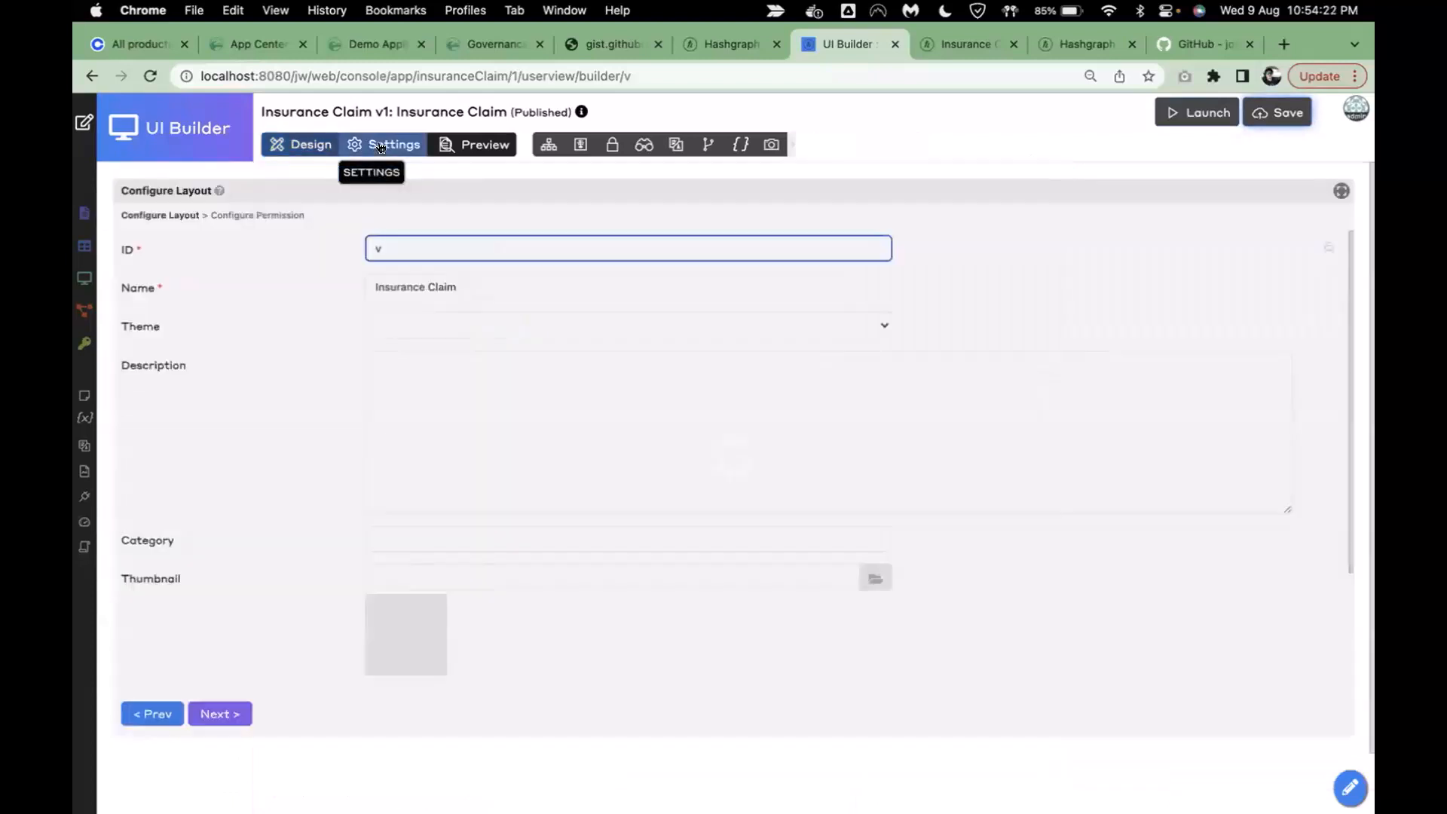
{"action": "left_click", "coordinate": [412, 322]}
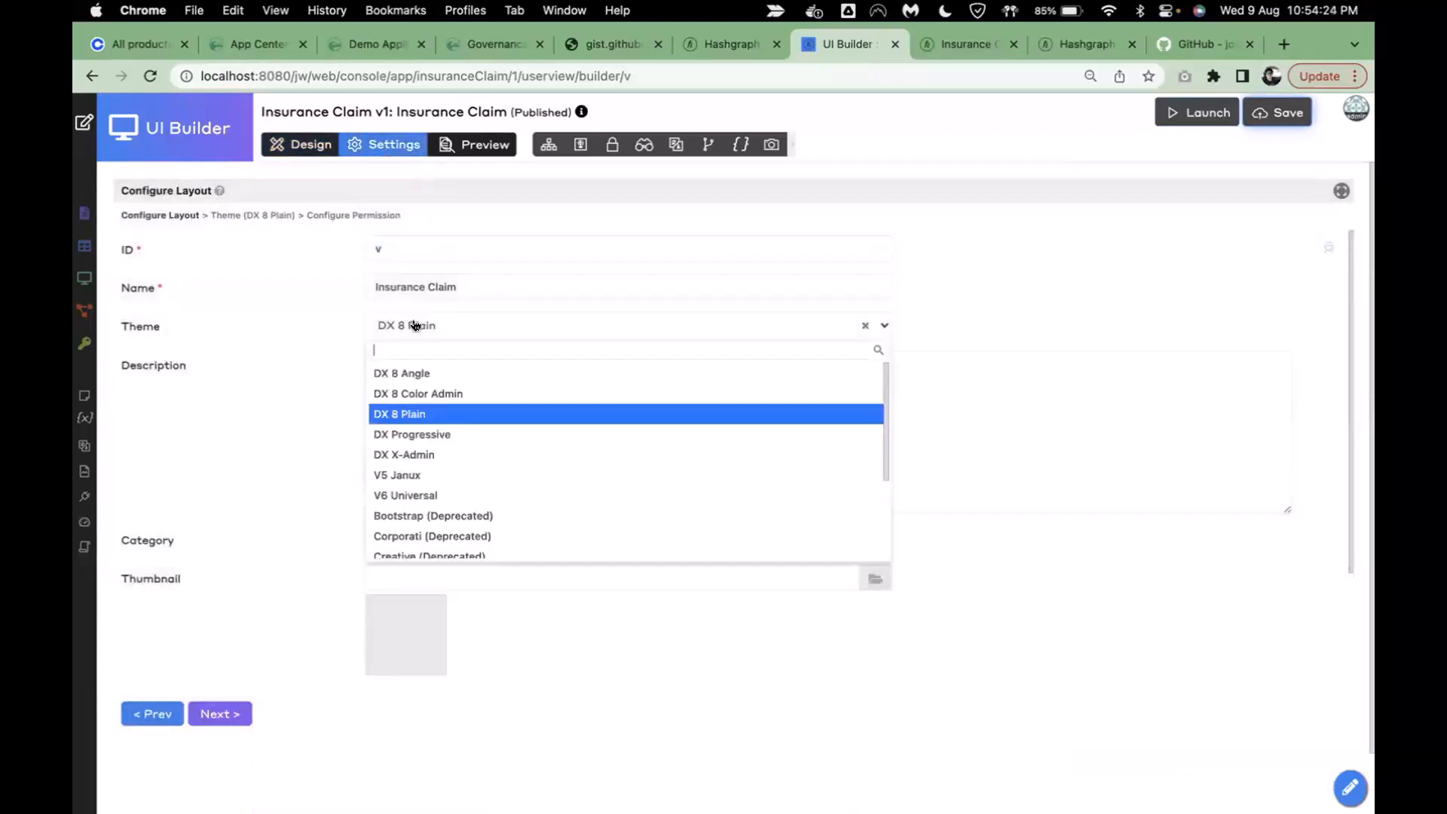
{"action": "left_click", "coordinate": [449, 395]}
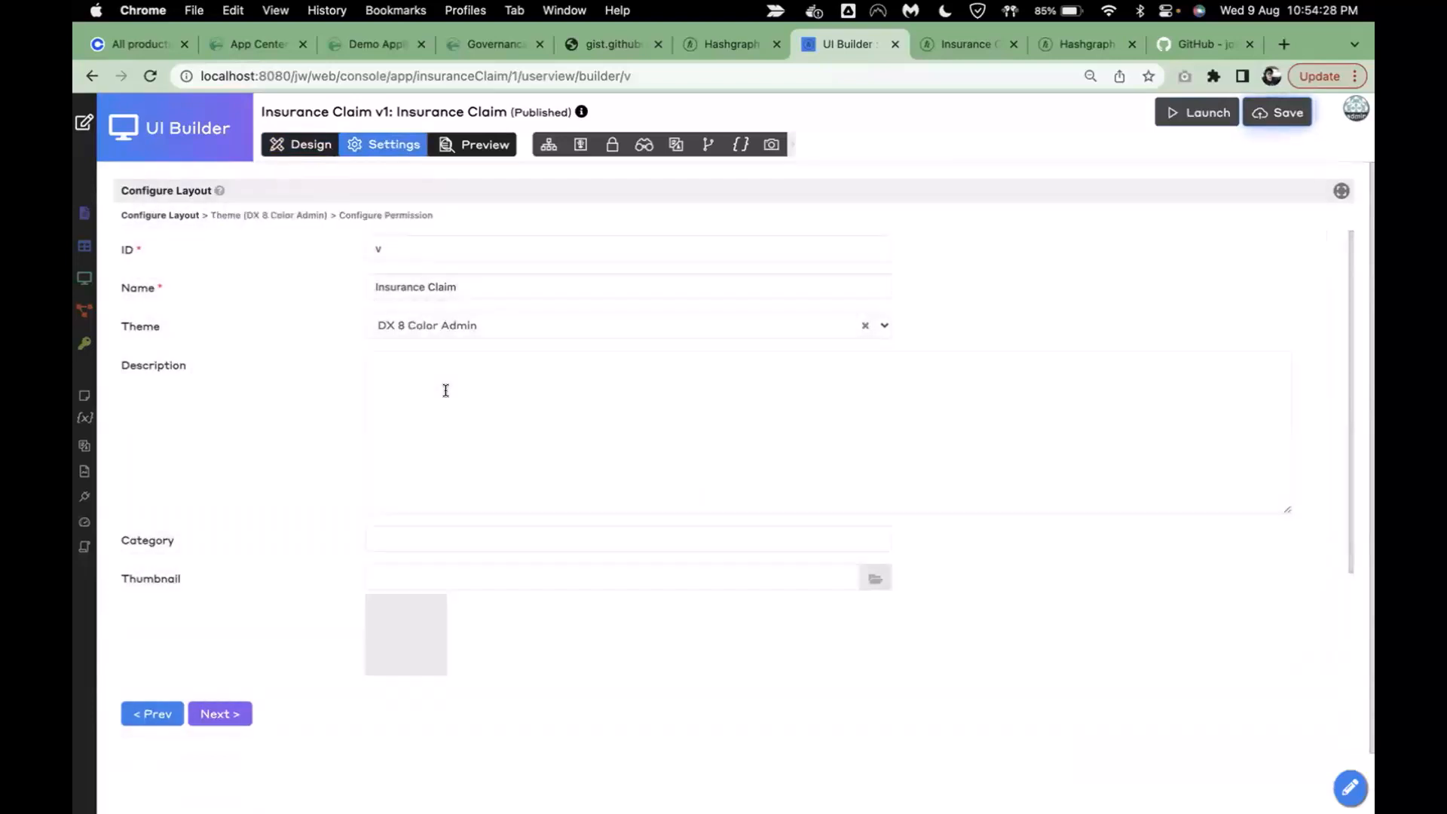
{"action": "left_click", "coordinate": [284, 216]}
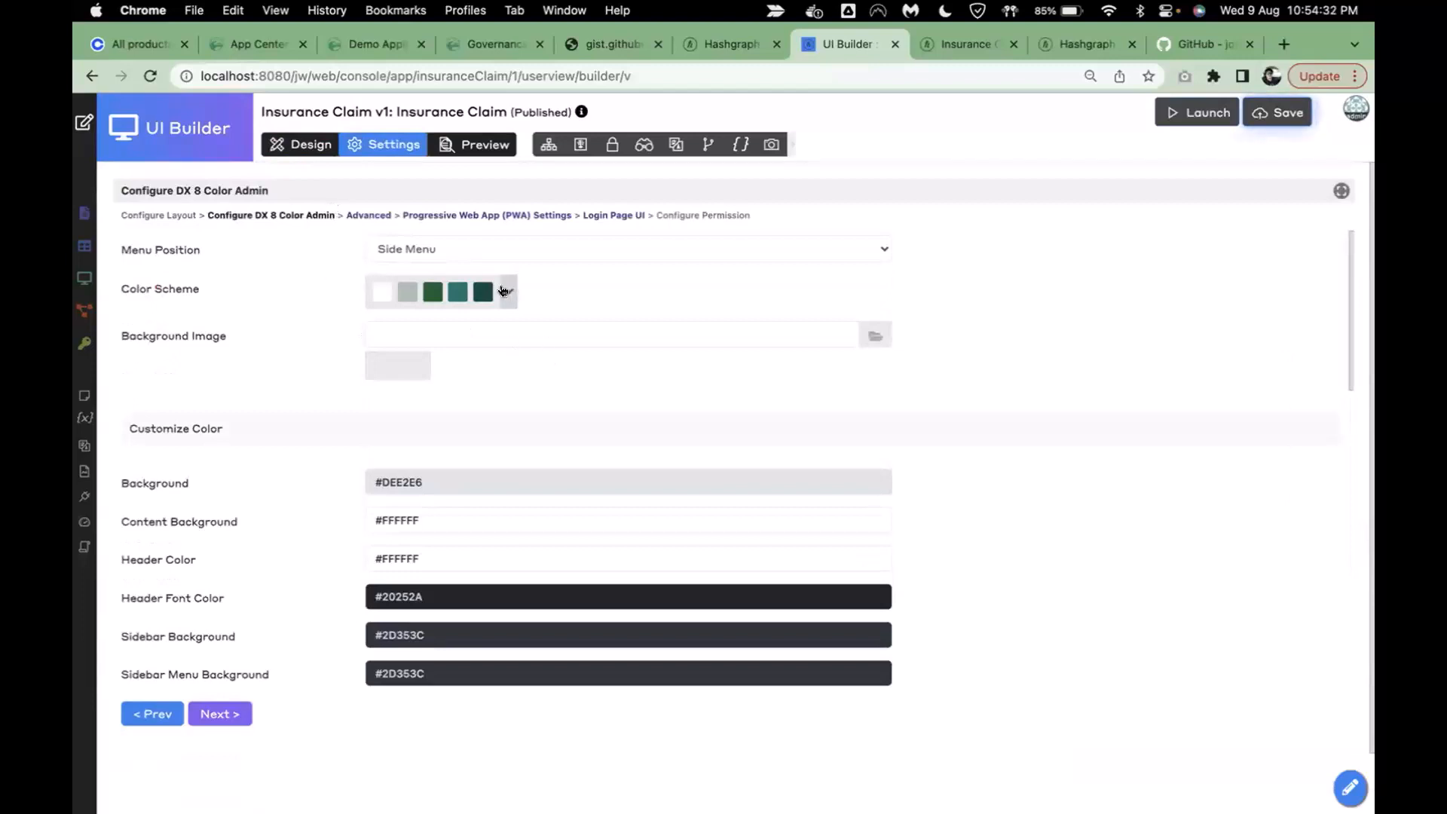
{"action": "scroll", "coordinate": [934, 459], "scroll_direction": "down", "scroll_amount": 4}
{"action": "scroll", "coordinate": [784, 404], "scroll_direction": "down", "scroll_amount": 3}
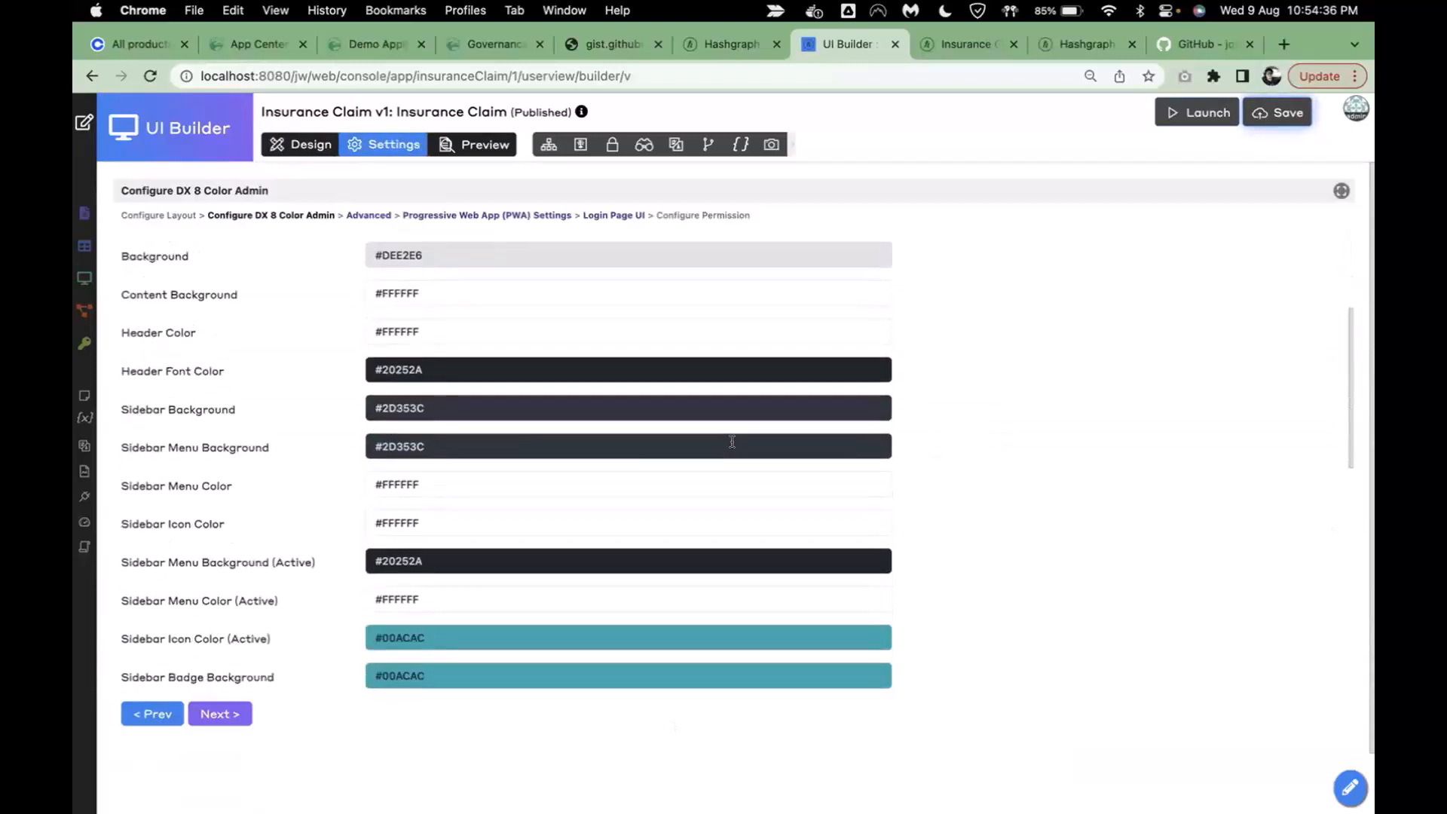
{"action": "scroll", "coordinate": [620, 410], "scroll_direction": "up", "scroll_amount": 7}
{"action": "left_click", "coordinate": [331, 150]}
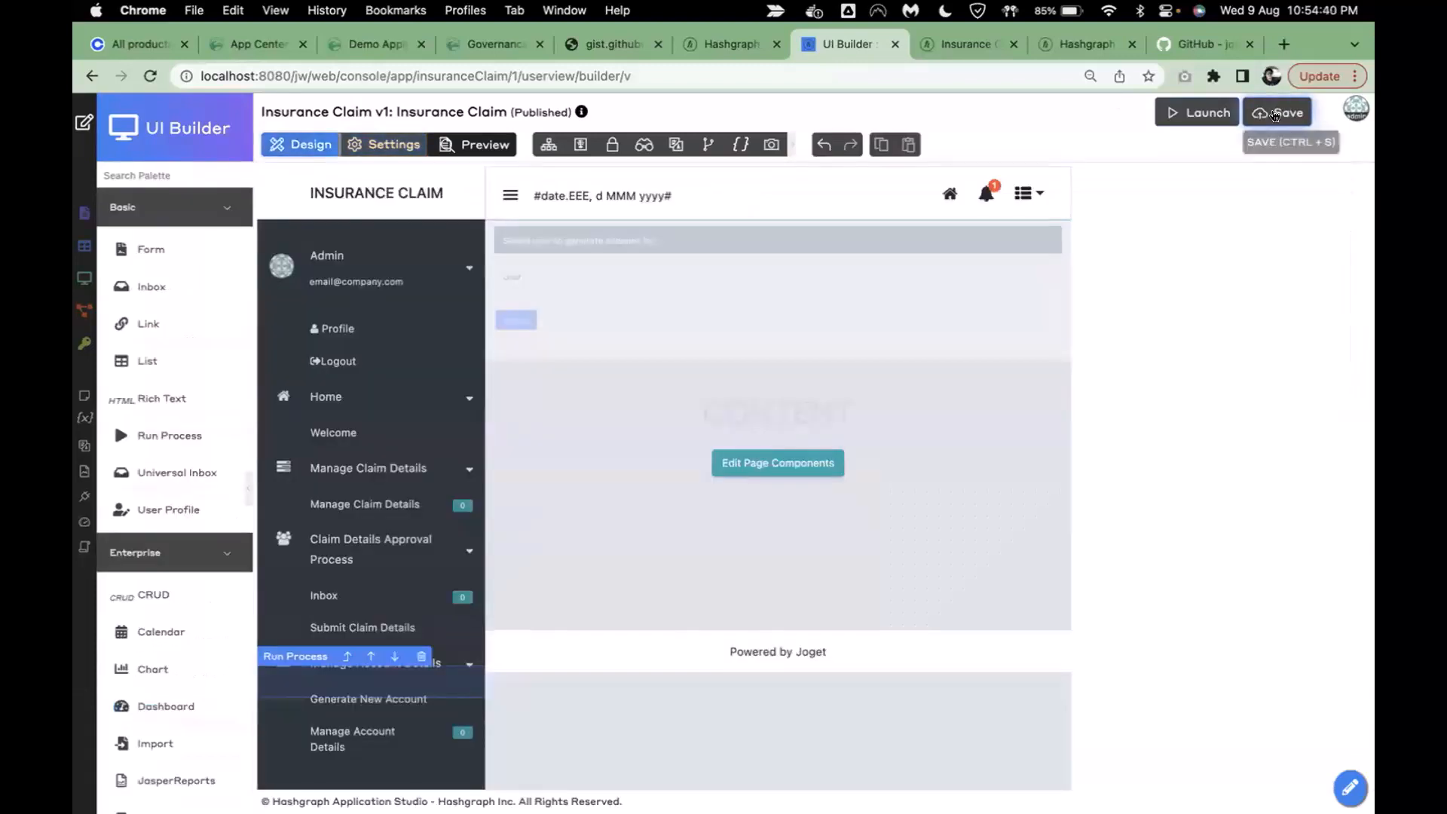
- Save the Insurance Claim UI and switch to the running app
{"action": "left_click", "coordinate": [1278, 112]}
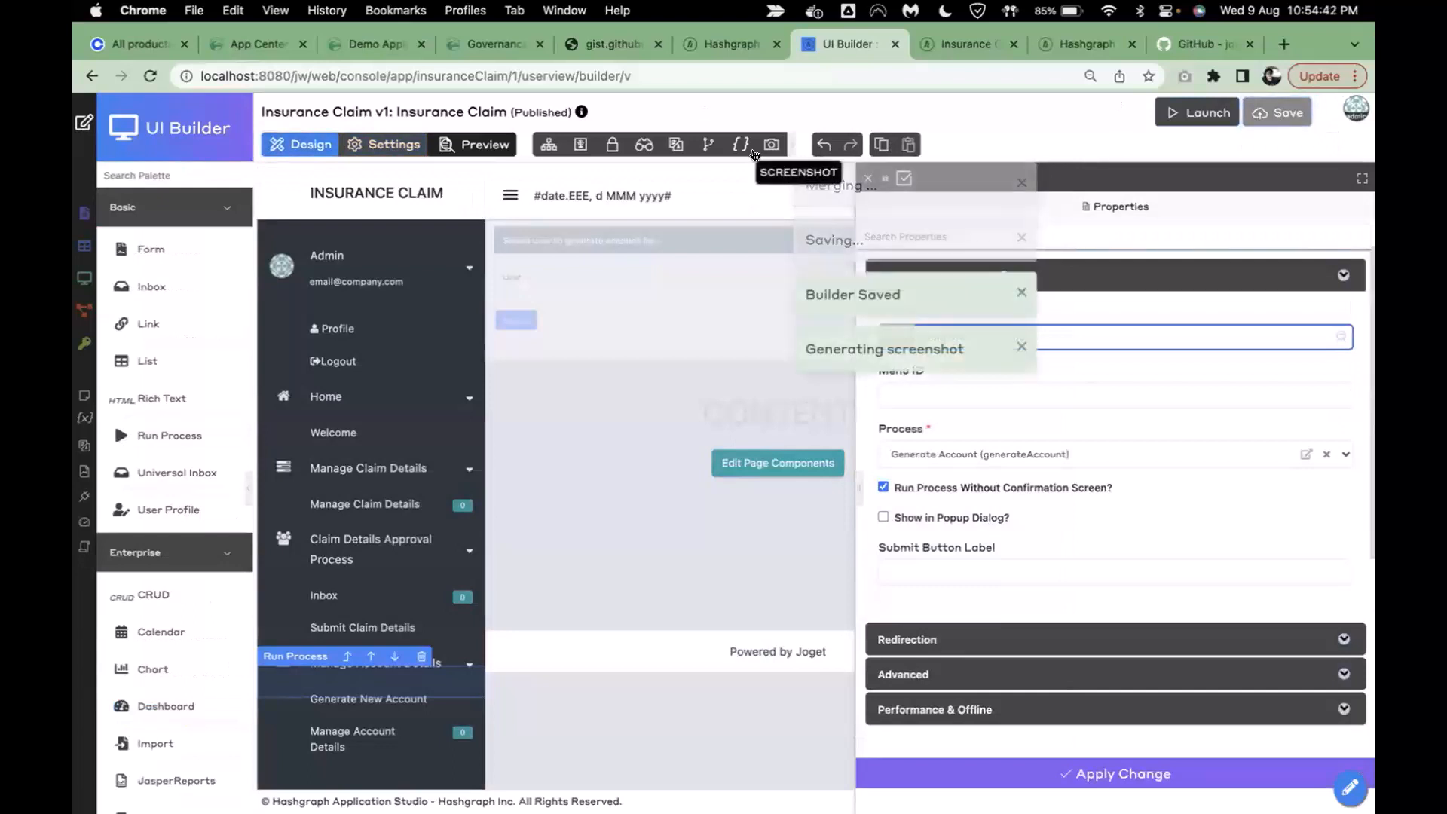
{"action": "left_click", "coordinate": [1023, 184]}
{"action": "left_click", "coordinate": [872, 180]}
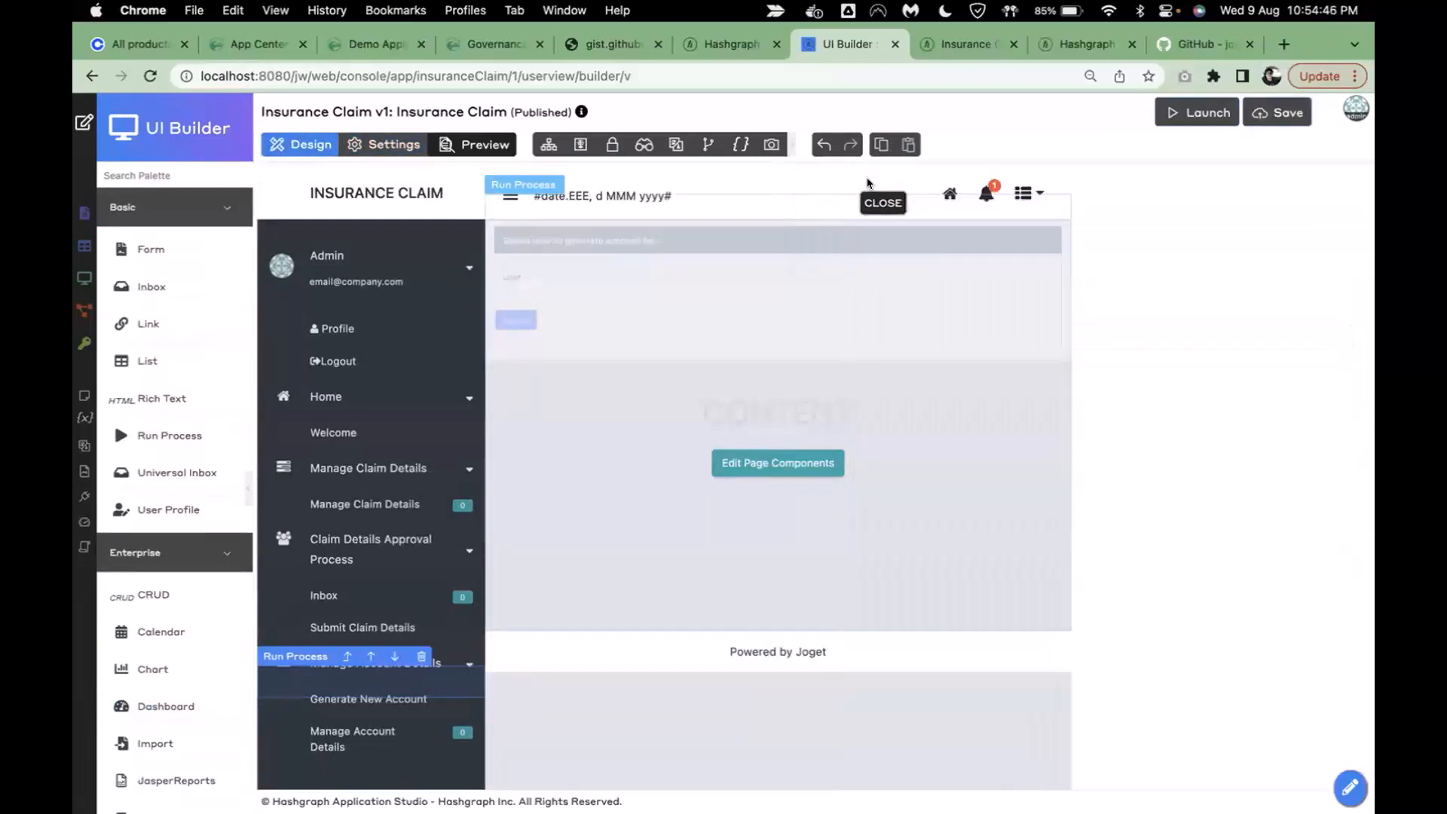
{"action": "left_click", "coordinate": [958, 54]}
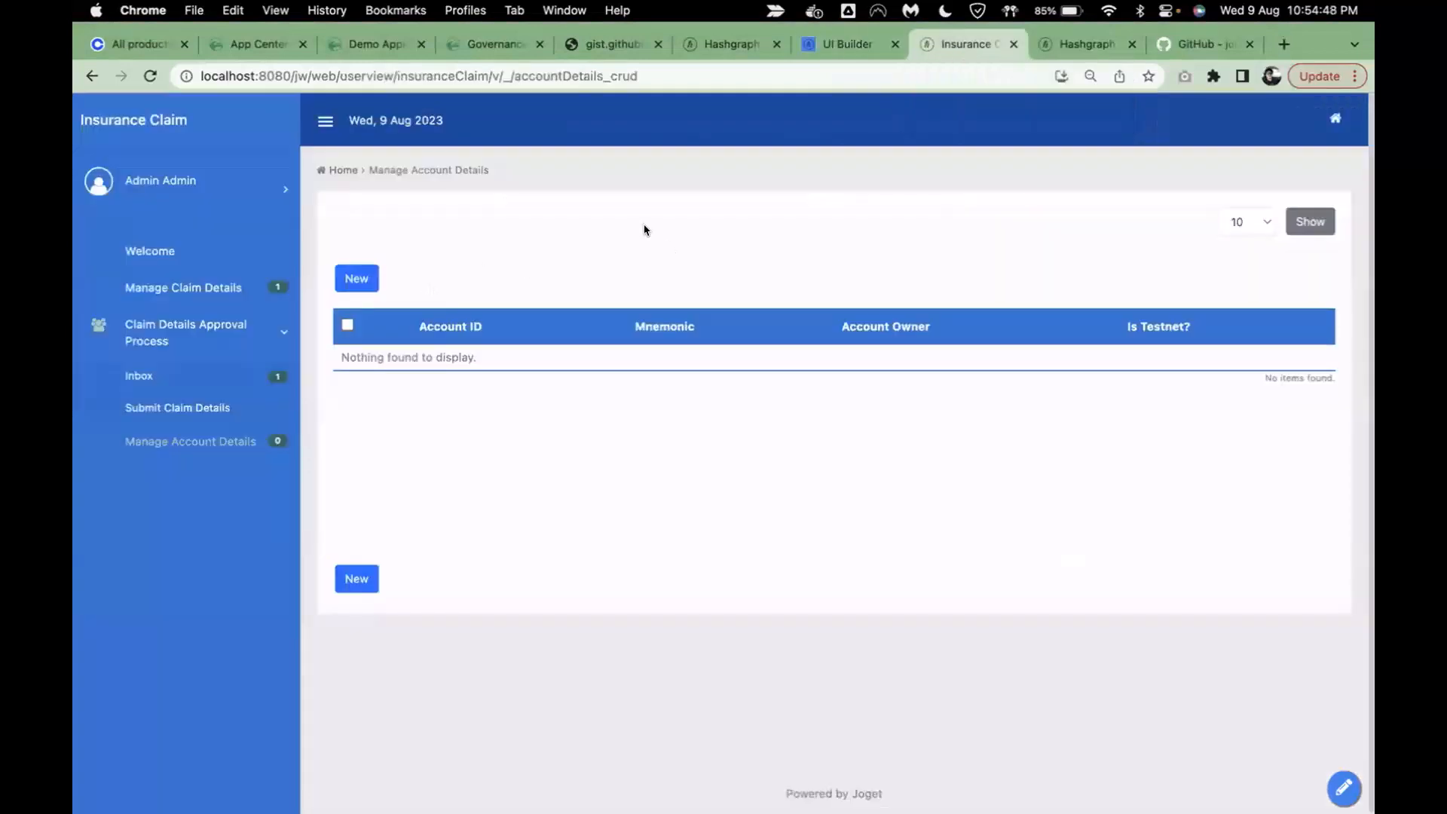
- Reload the app and submit Generate New Account for the admin user
{"action": "left_click", "coordinate": [150, 75]}
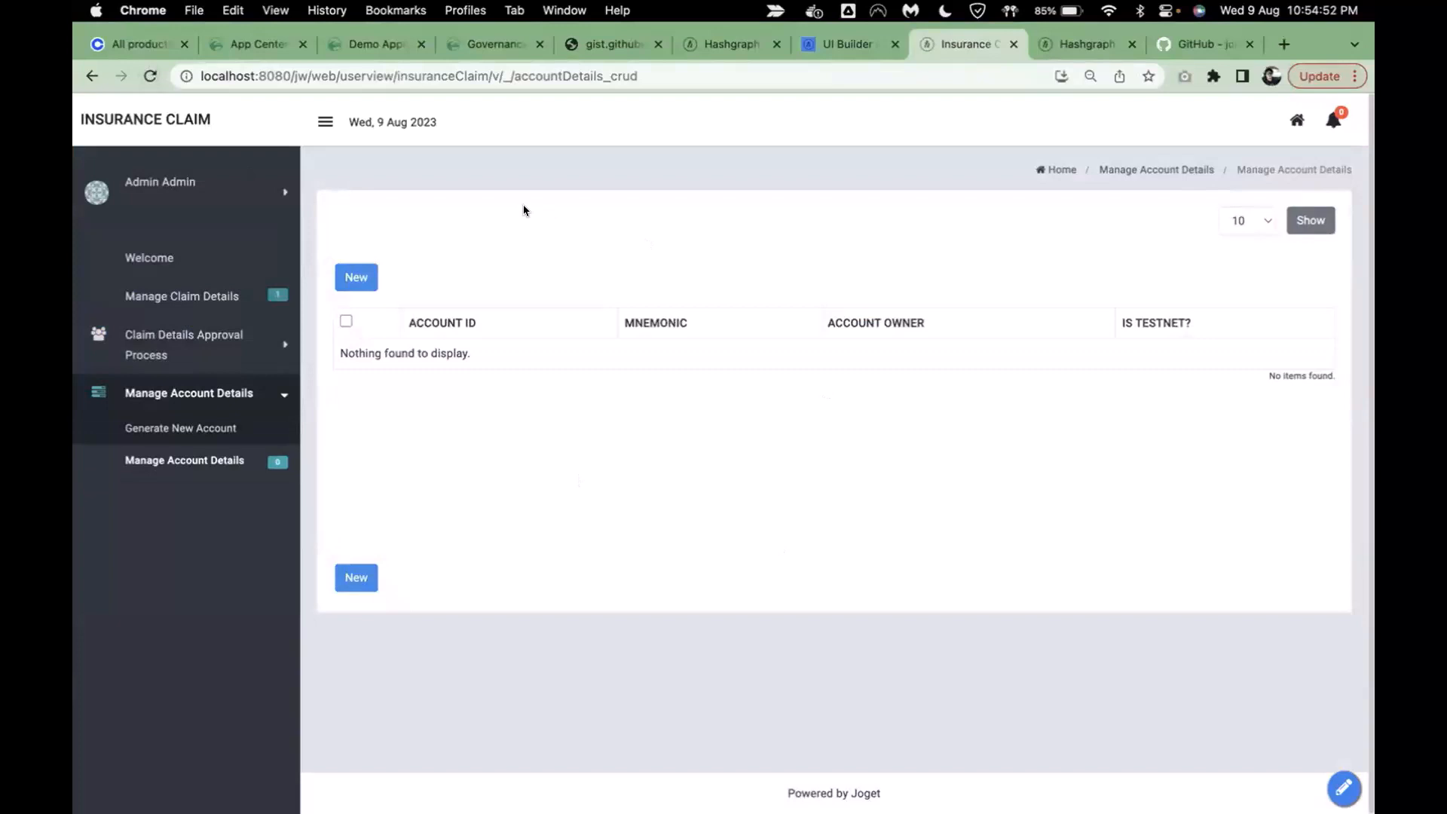
{"action": "left_click", "coordinate": [200, 436]}
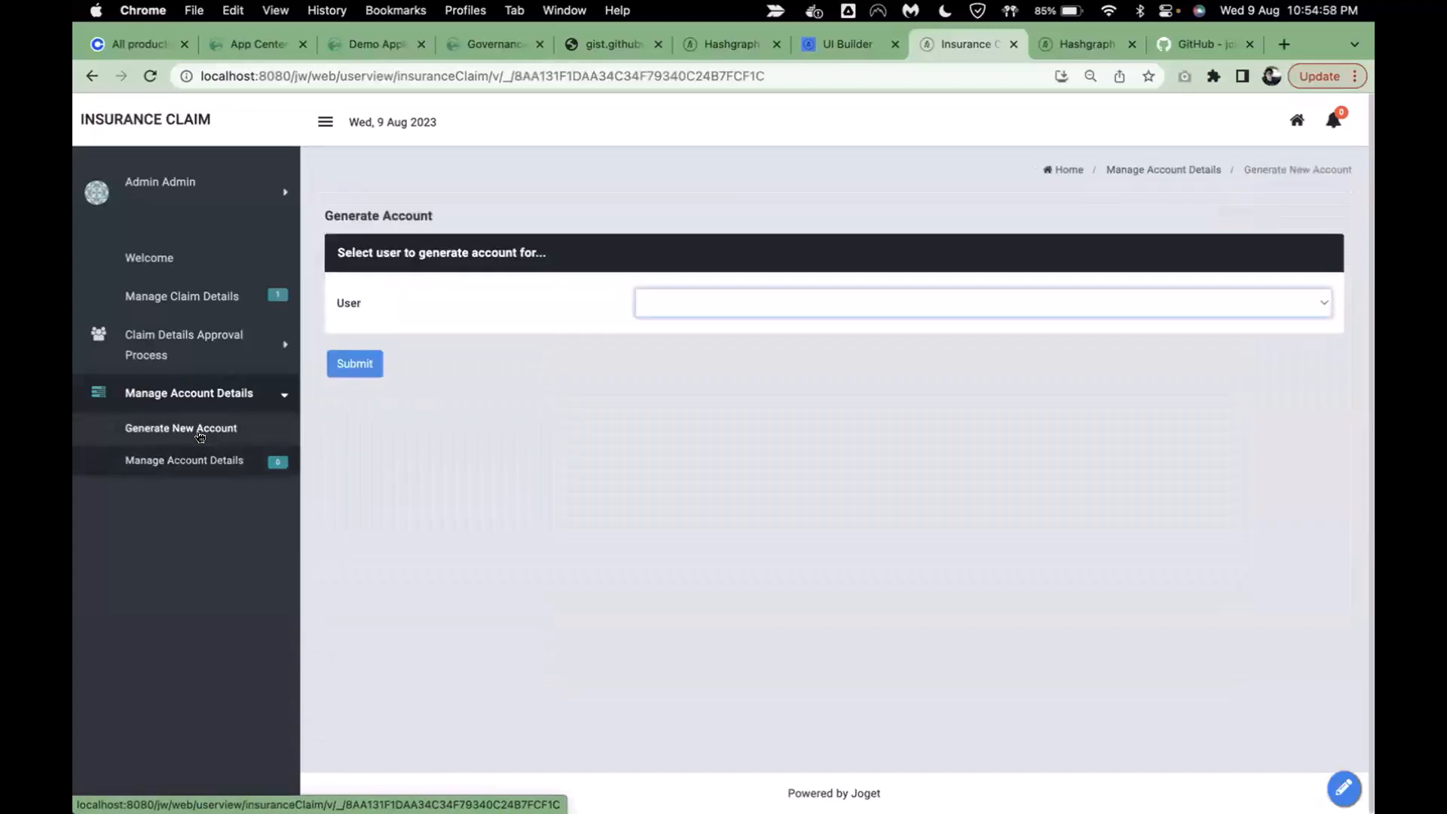
{"action": "left_click", "coordinate": [717, 311]}
{"action": "left_click", "coordinate": [701, 327]}
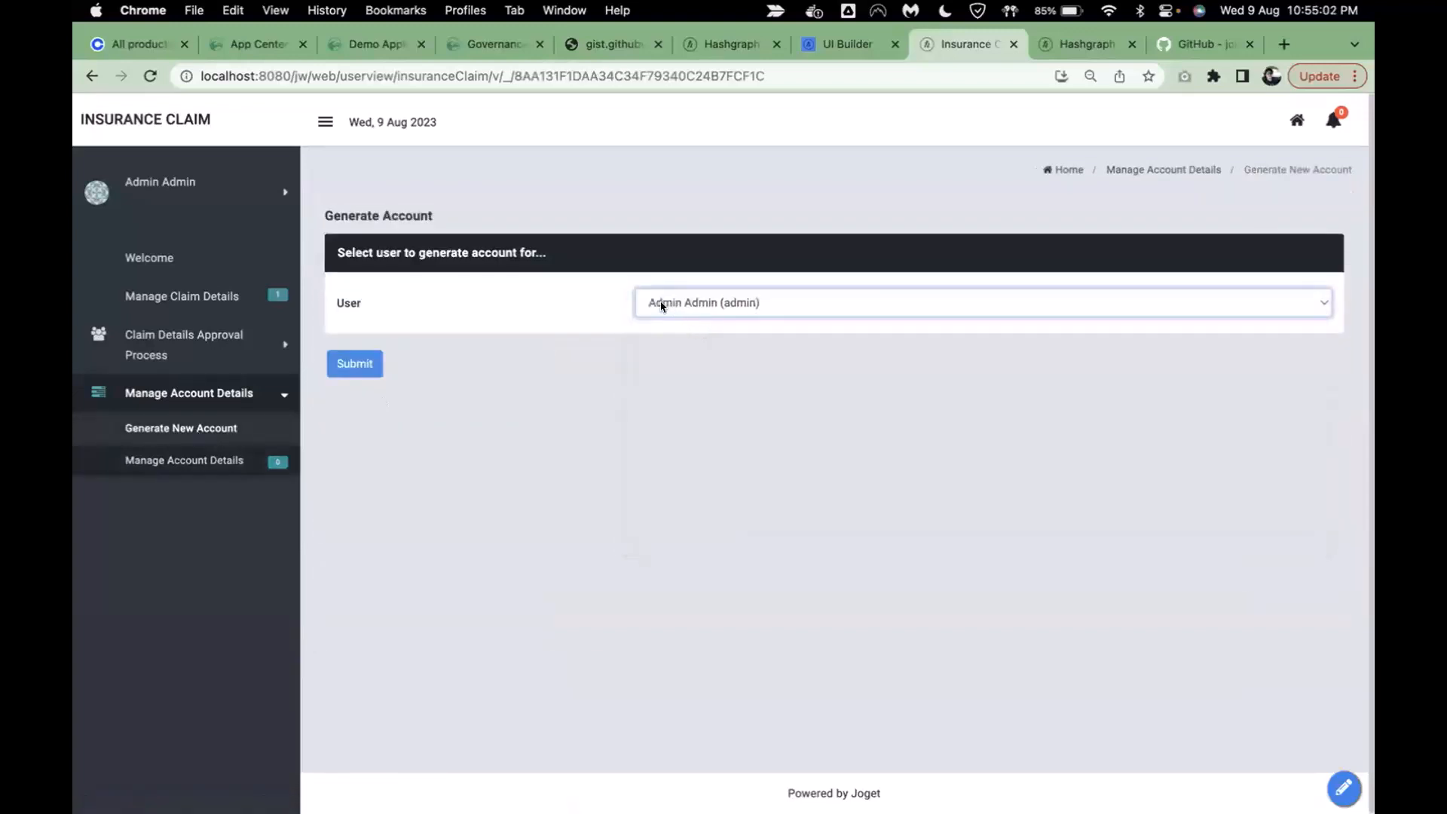
{"action": "left_click", "coordinate": [334, 368]}
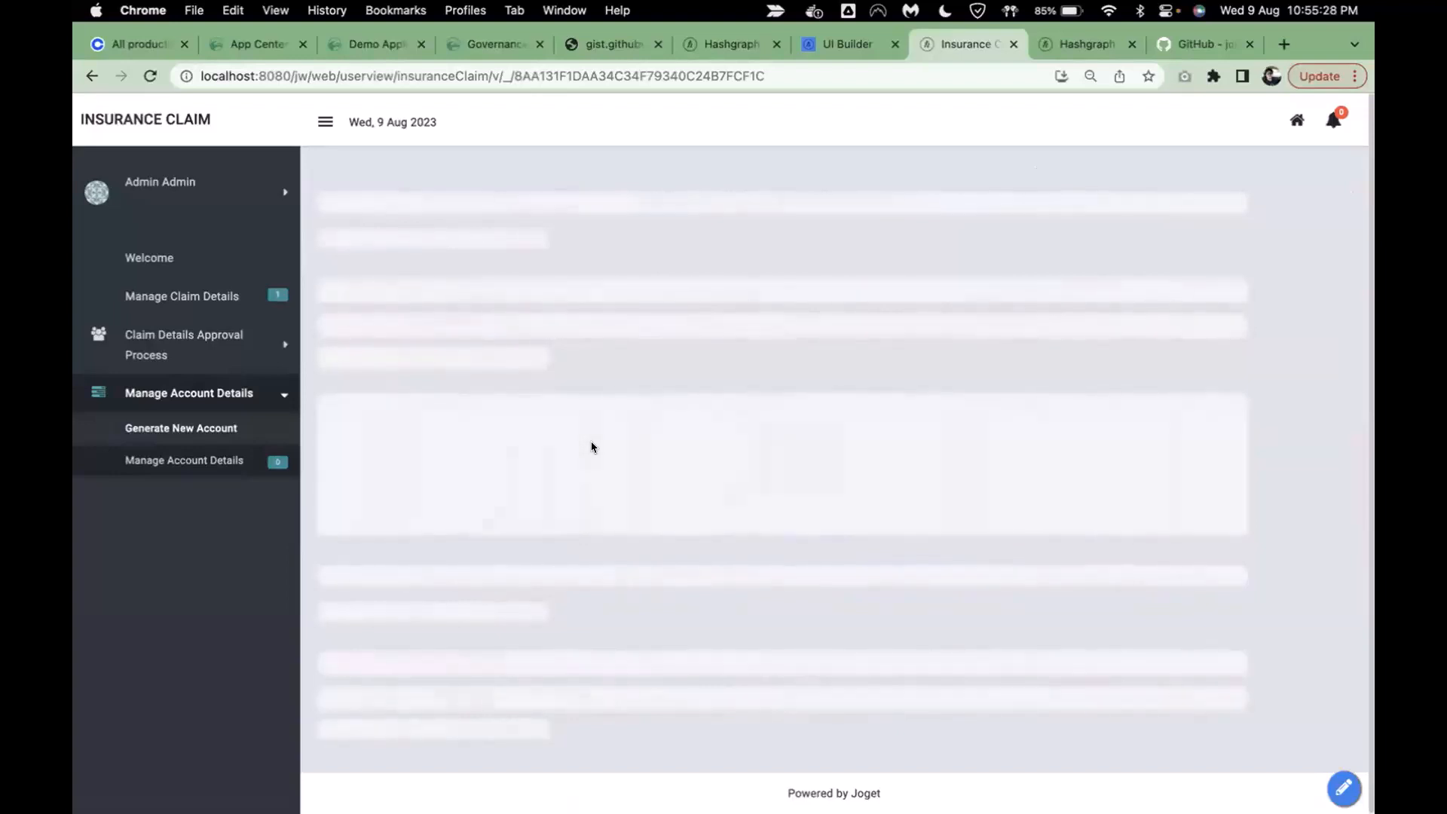
- Expand and collapse the Claim Details Approval Process group and the app sidebar
{"action": "left_click", "coordinate": [227, 351]}
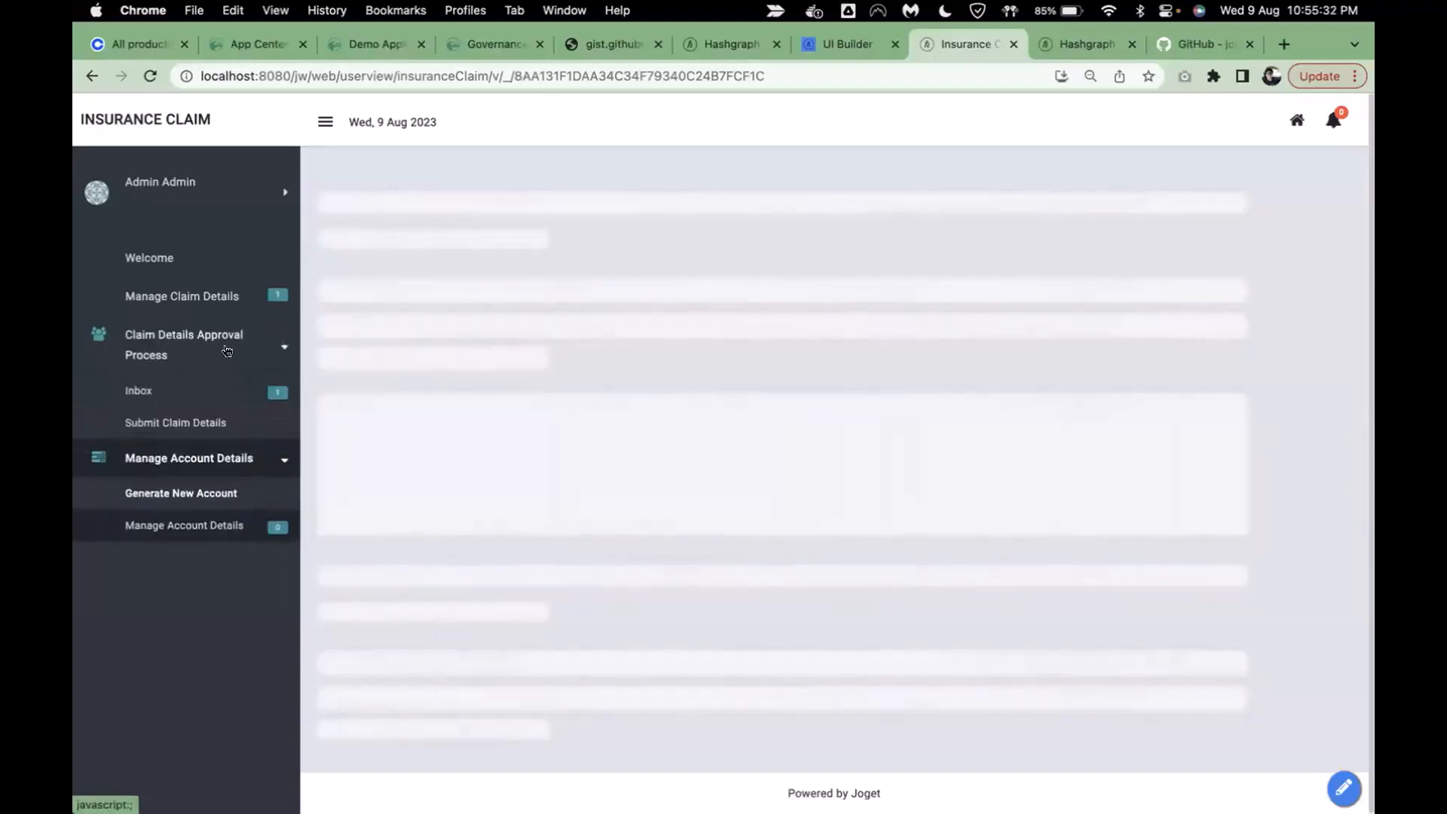
{"action": "left_click", "coordinate": [227, 351]}
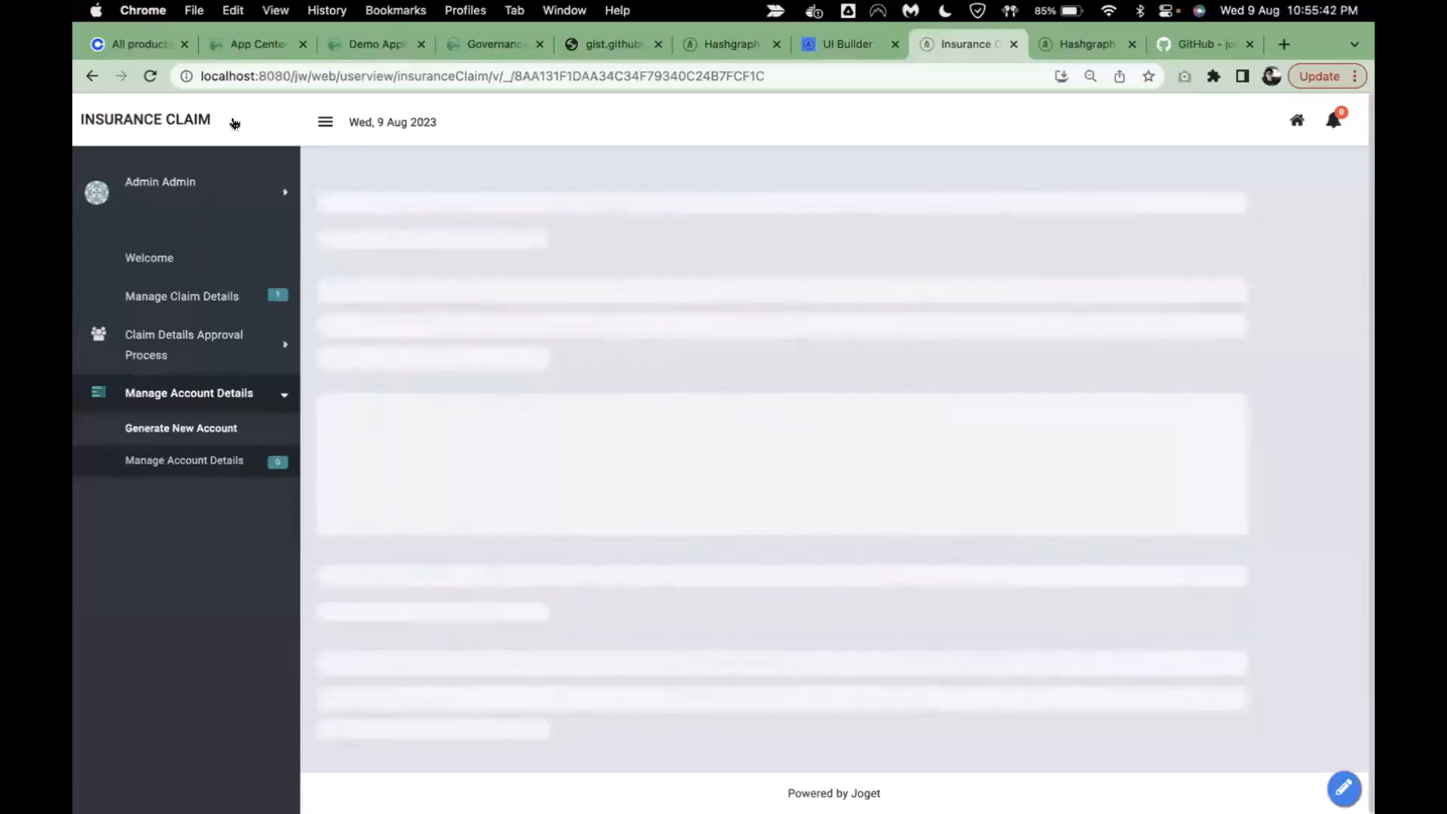
{"action": "left_click", "coordinate": [324, 123]}
{"action": "left_click", "coordinate": [155, 123]}
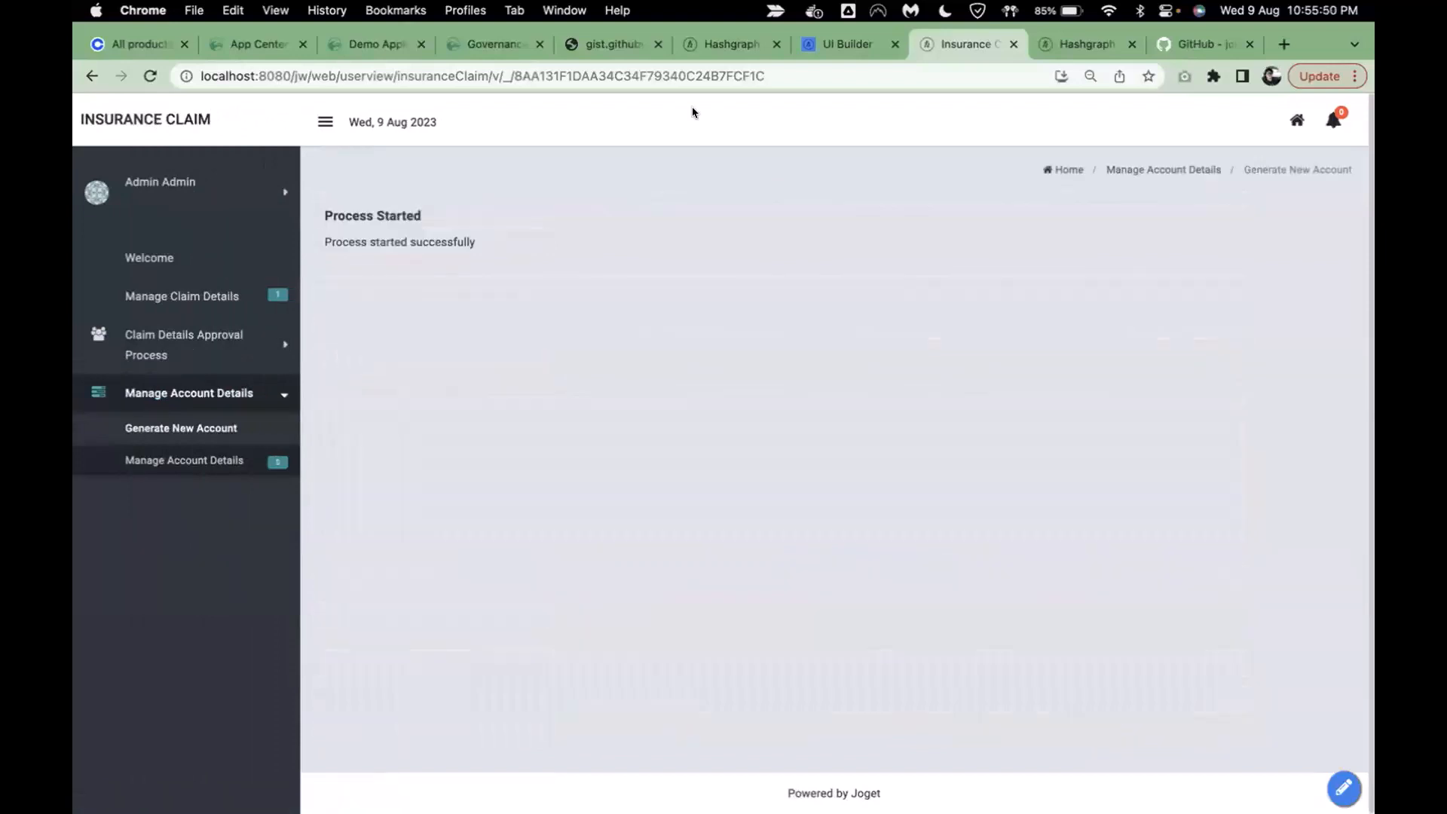
{"action": "left_click", "coordinate": [204, 461]}
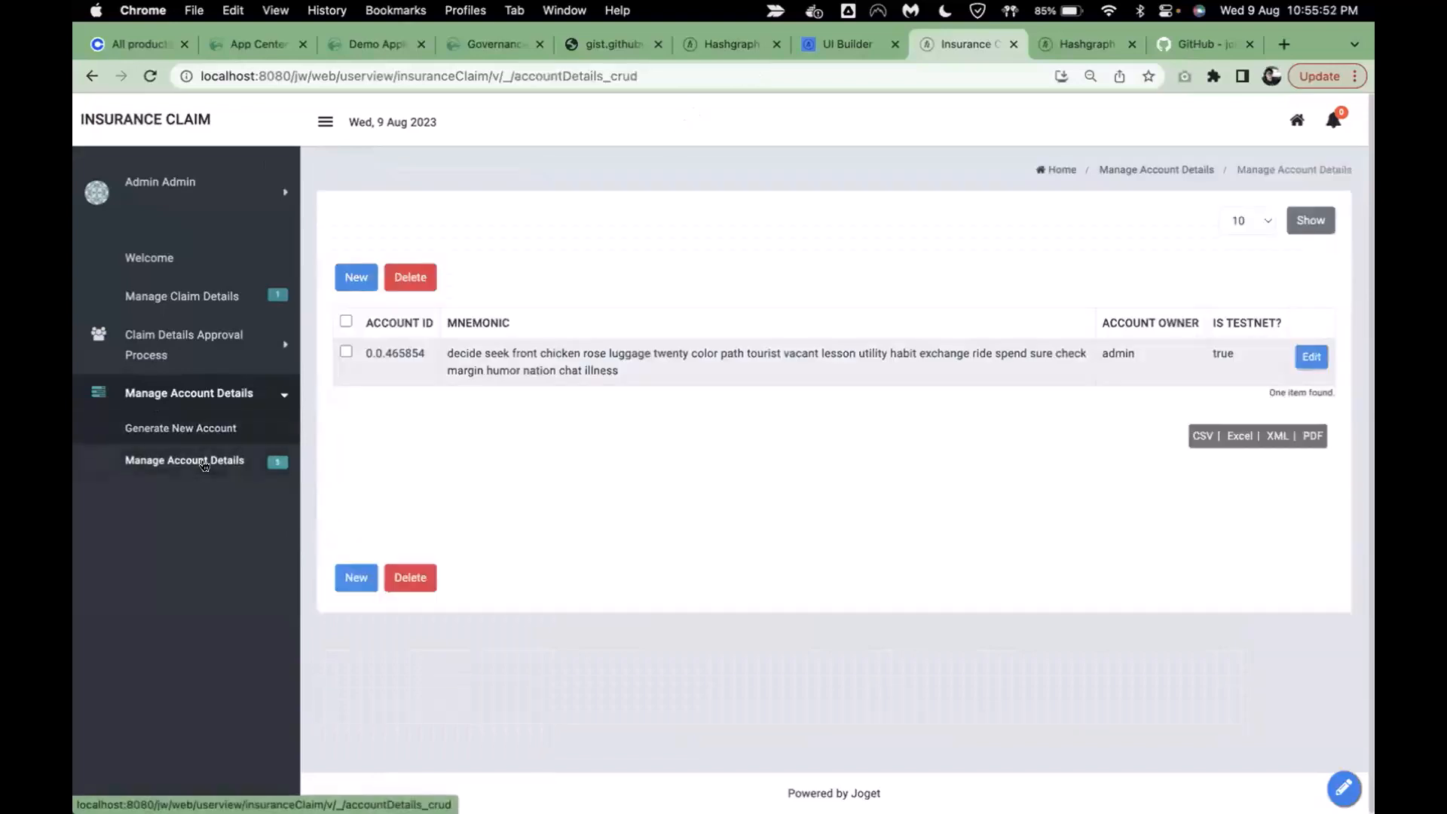
{"action": "left_click", "coordinate": [1311, 357]}
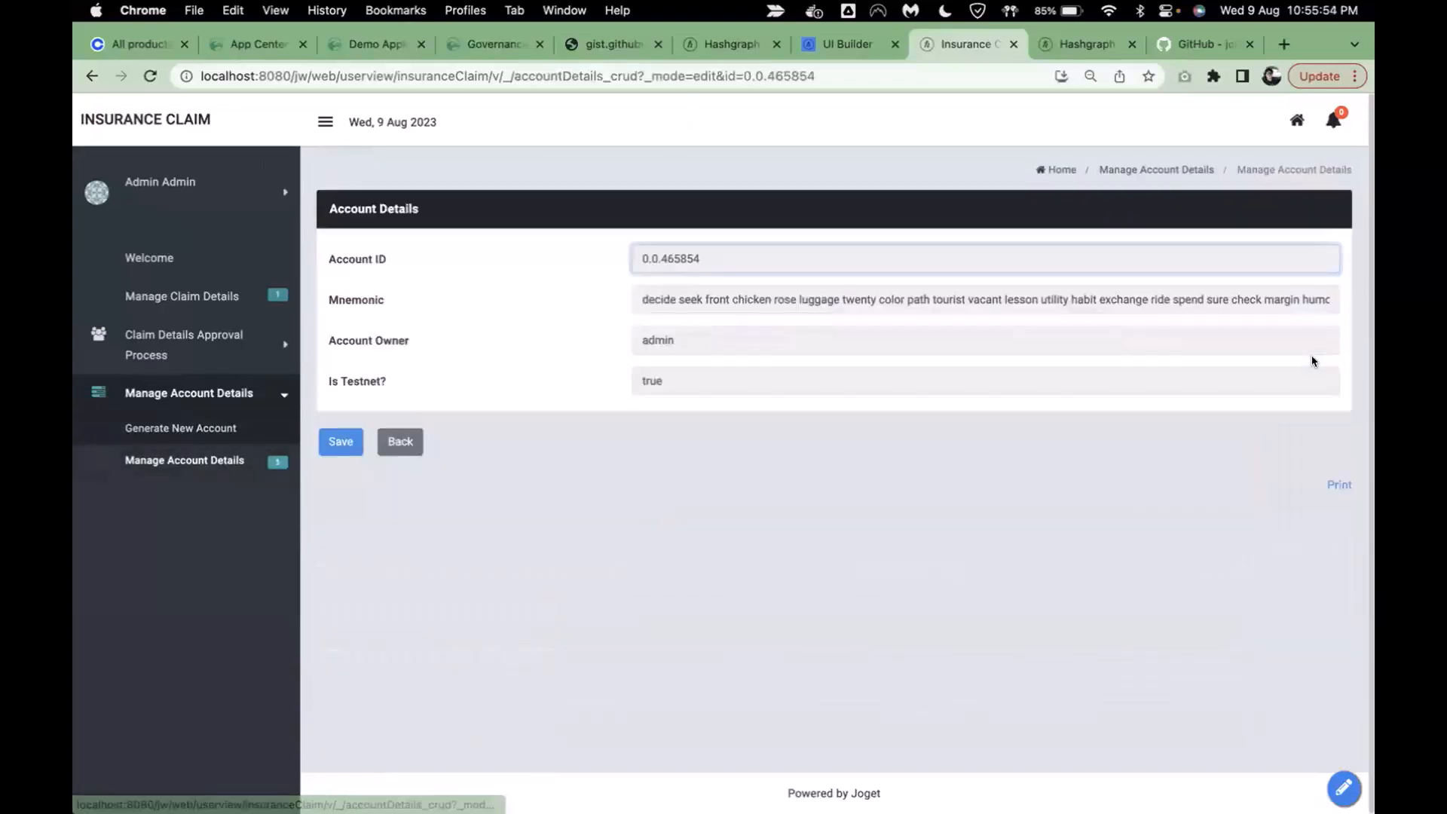
{"action": "left_click", "coordinate": [619, 542]}
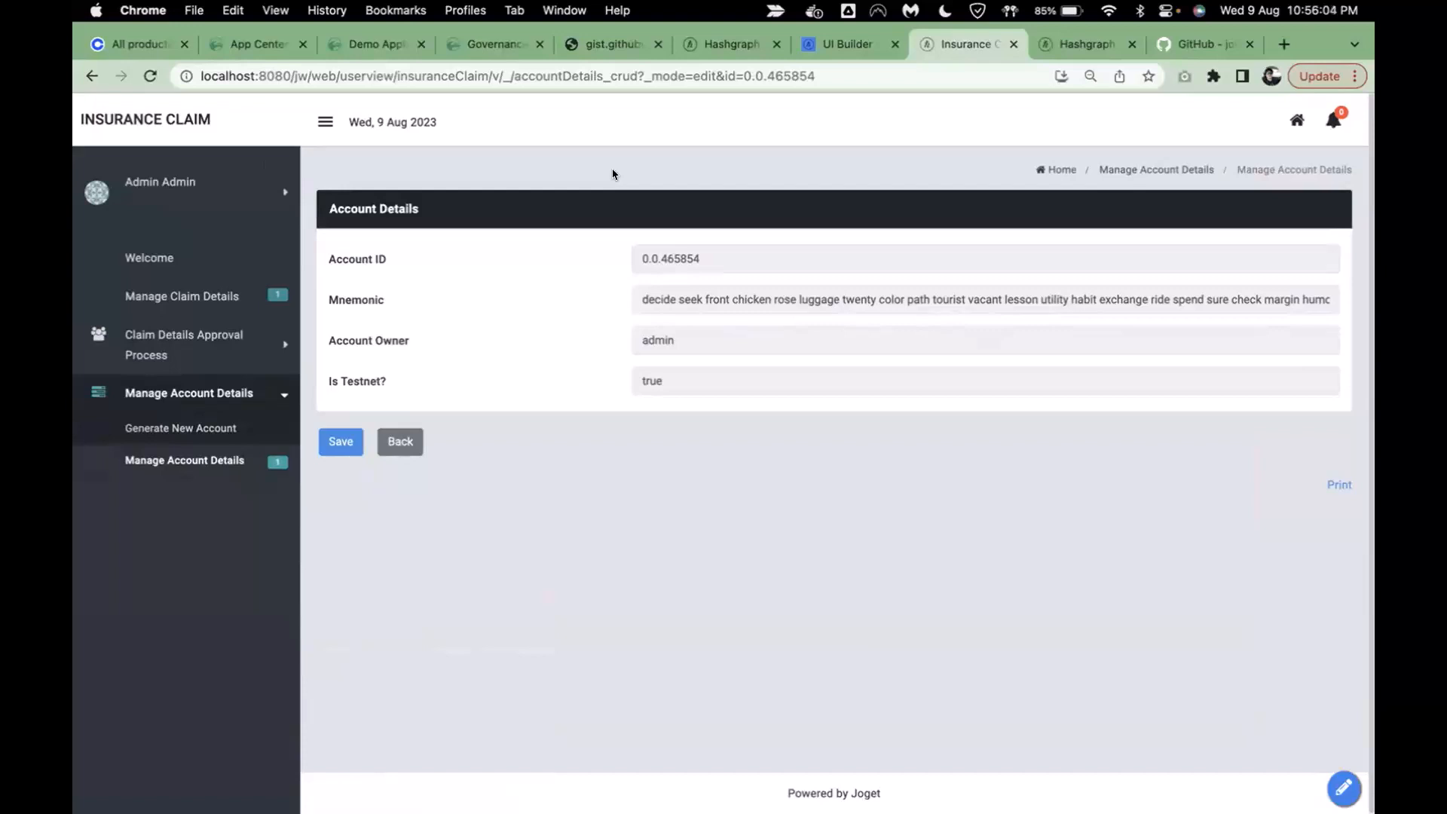
{"action": "key", "text": "super+alt+j"}
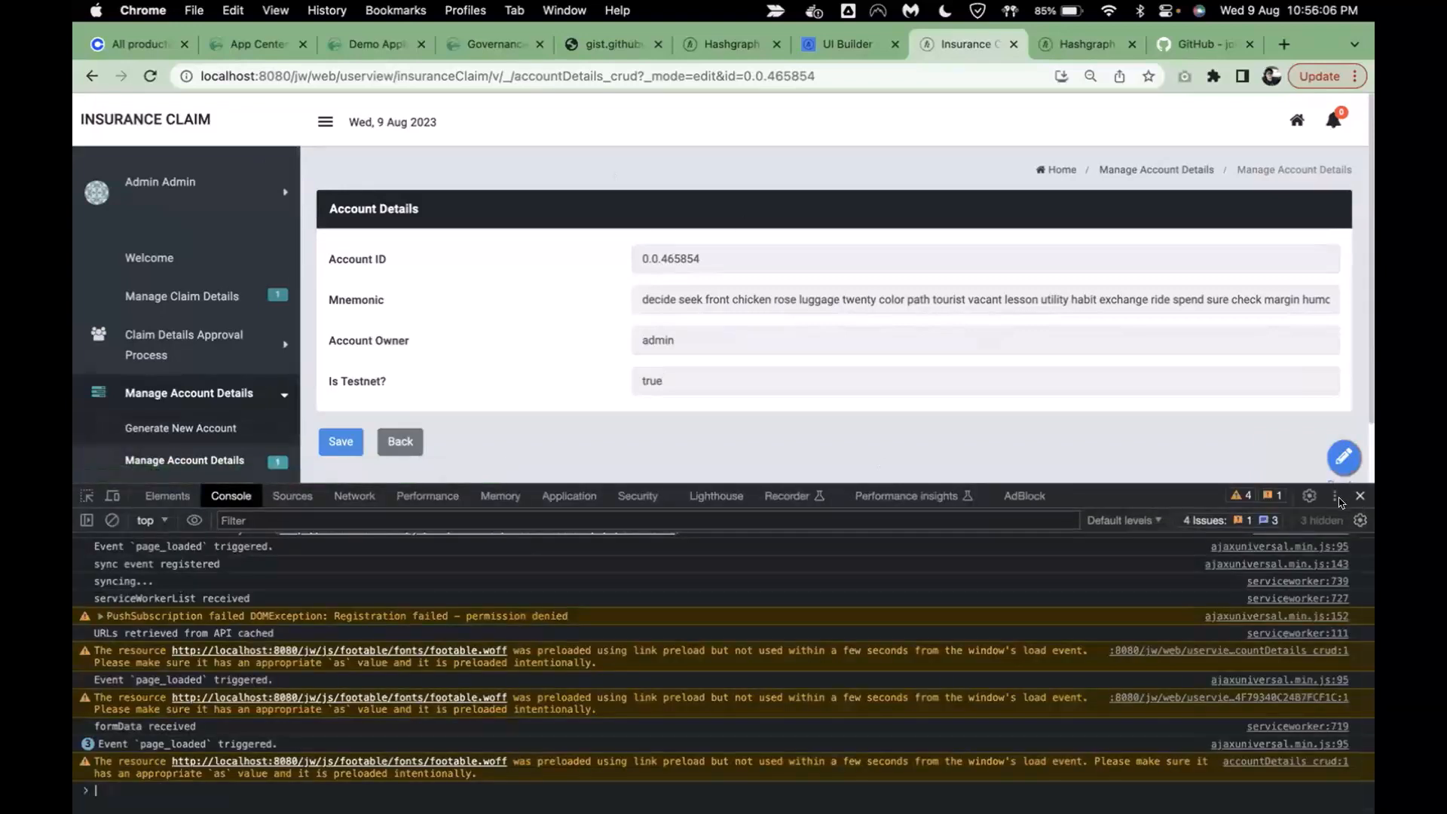
- Dock Chrome DevTools to the right and turn on the device toolbar
{"action": "left_click", "coordinate": [1335, 496]}
{"action": "left_click", "coordinate": [1354, 528]}
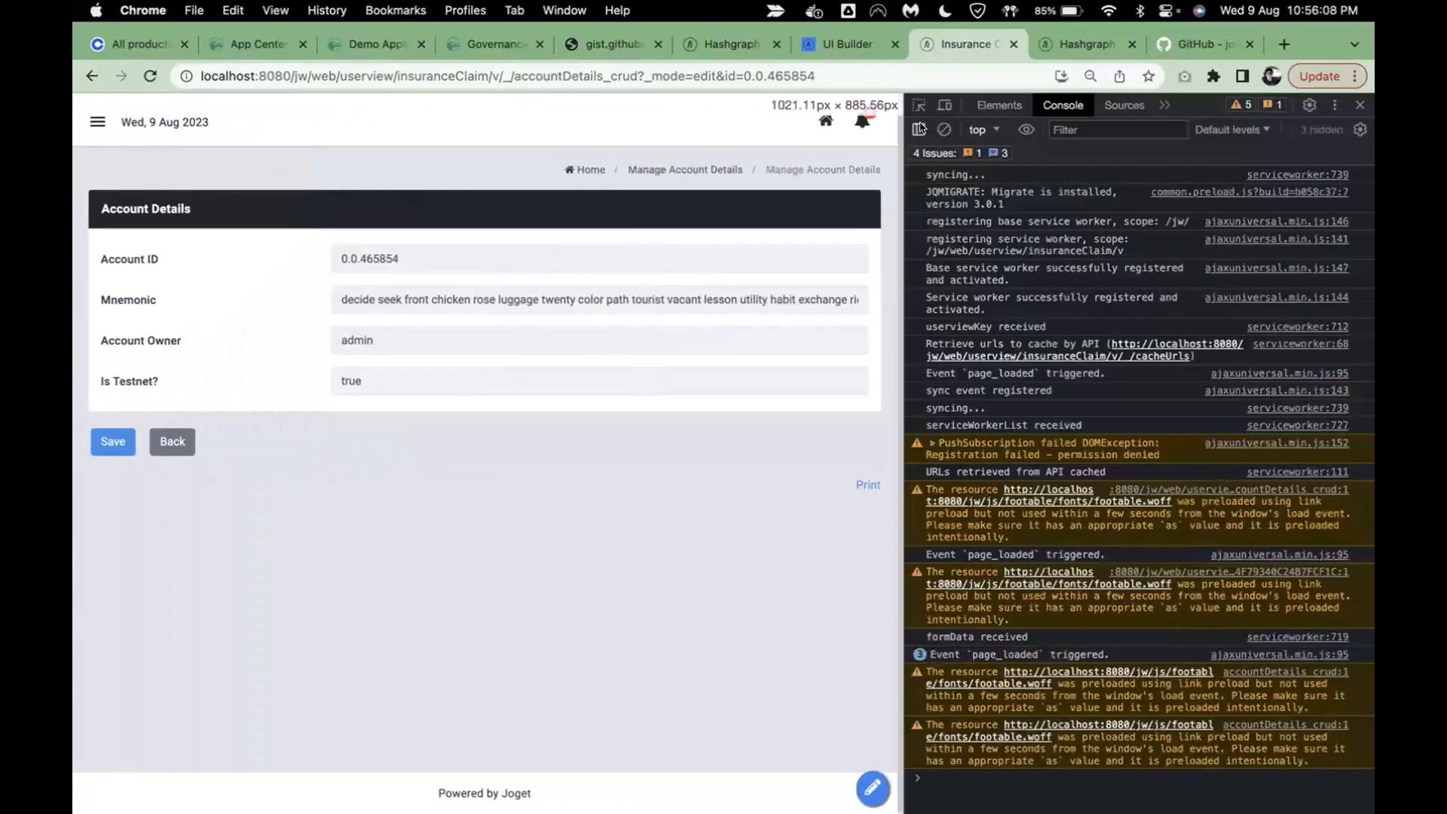
{"action": "left_click", "coordinate": [945, 108]}
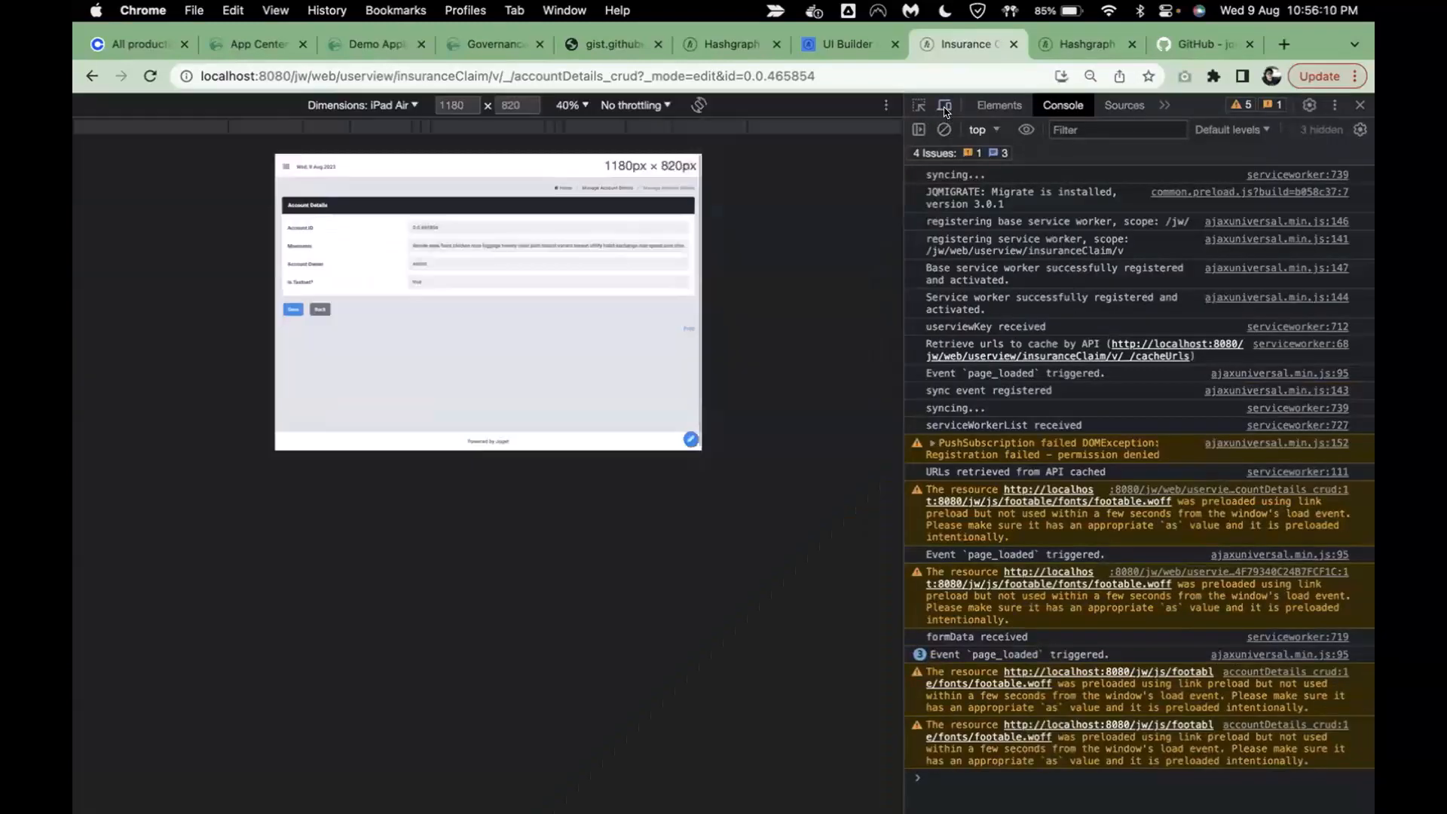
- Preview the form as iPhone 12 Pro, toggle the nav drawer, then close DevTools
{"action": "left_click", "coordinate": [398, 106]}
{"action": "left_click", "coordinate": [405, 197]}
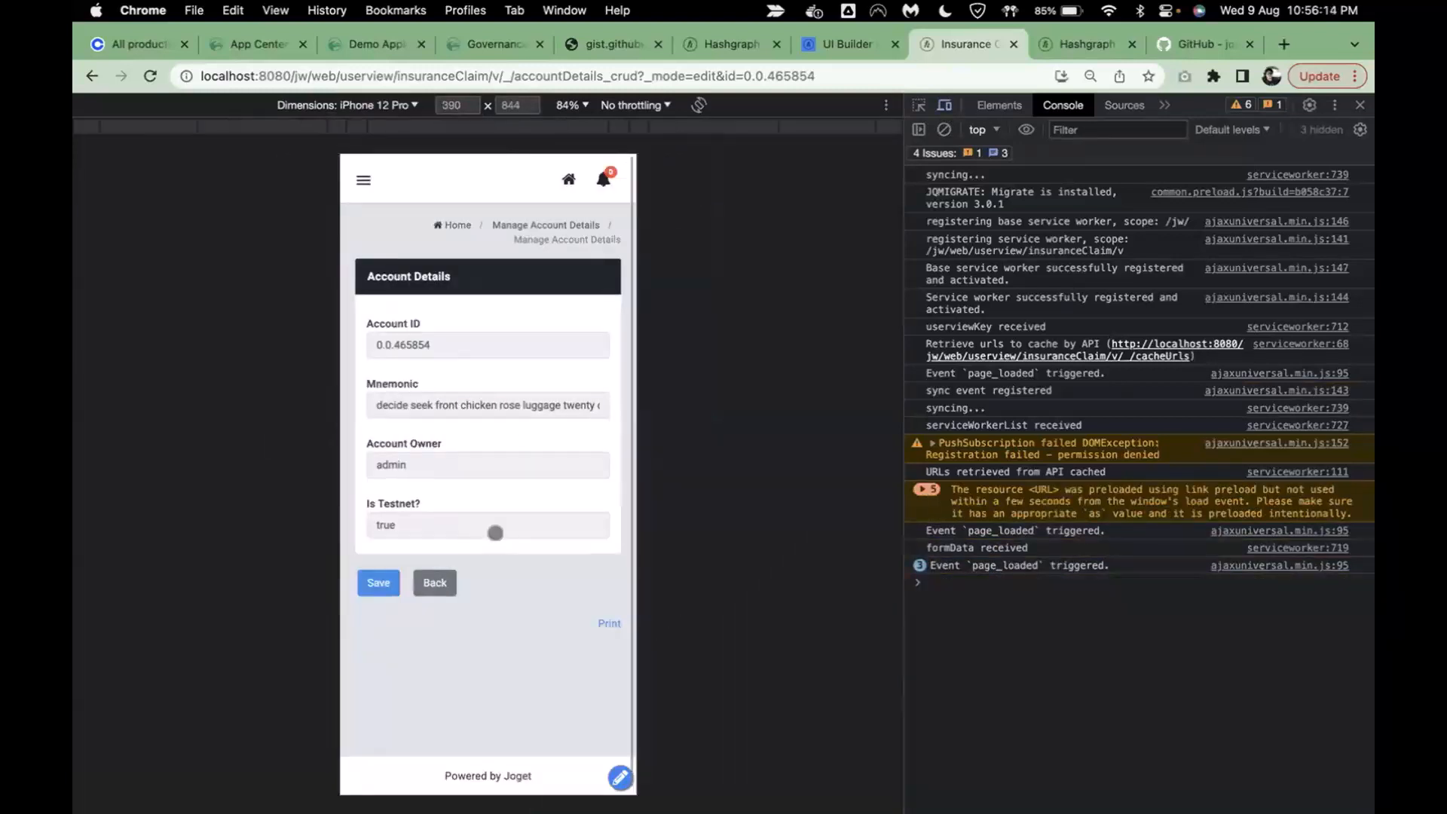
{"action": "left_click", "coordinate": [363, 179]}
{"action": "left_click", "coordinate": [362, 179]}
{"action": "left_click", "coordinate": [1360, 107]}
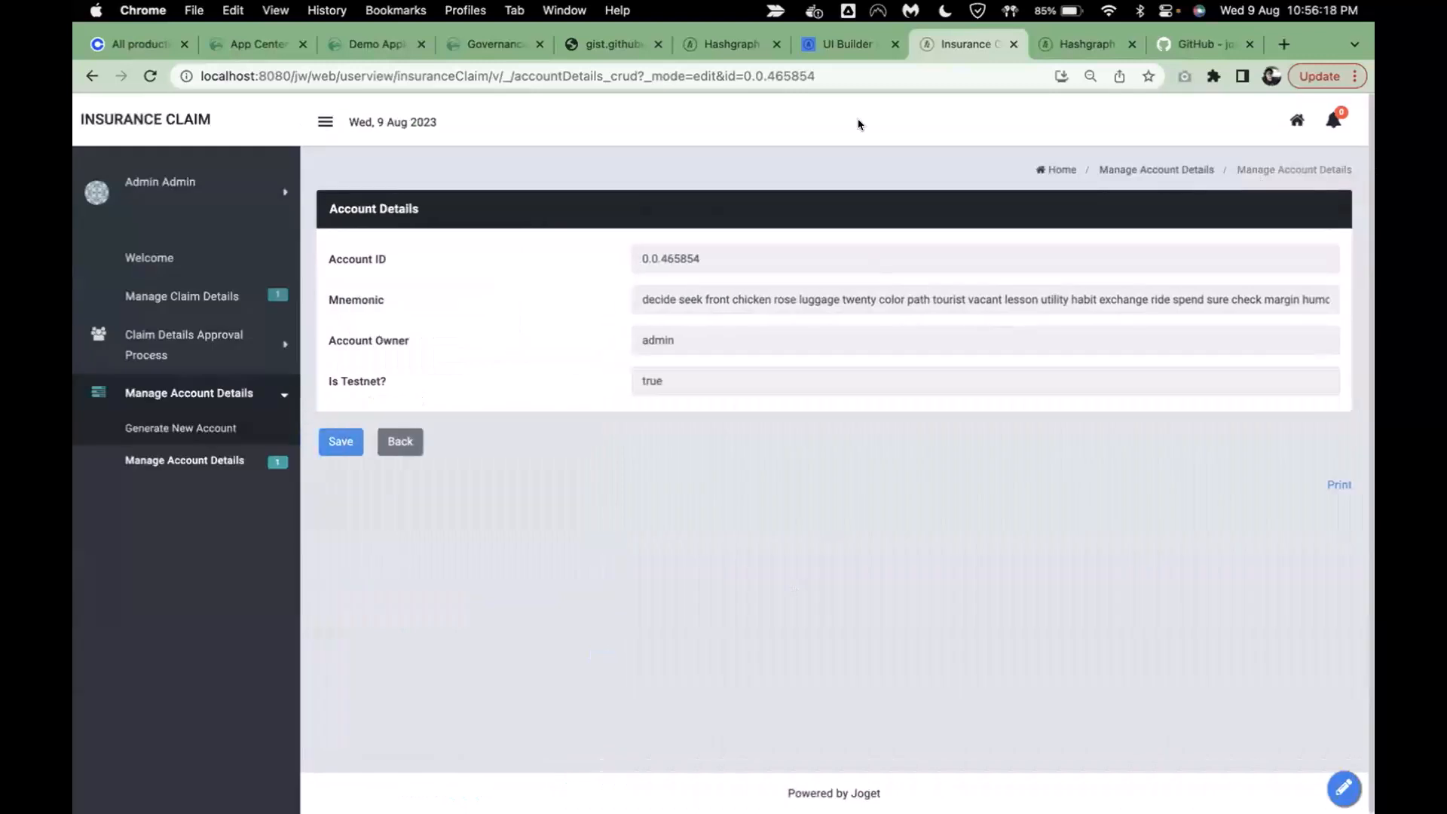
{"action": "left_click", "coordinate": [1061, 77]}
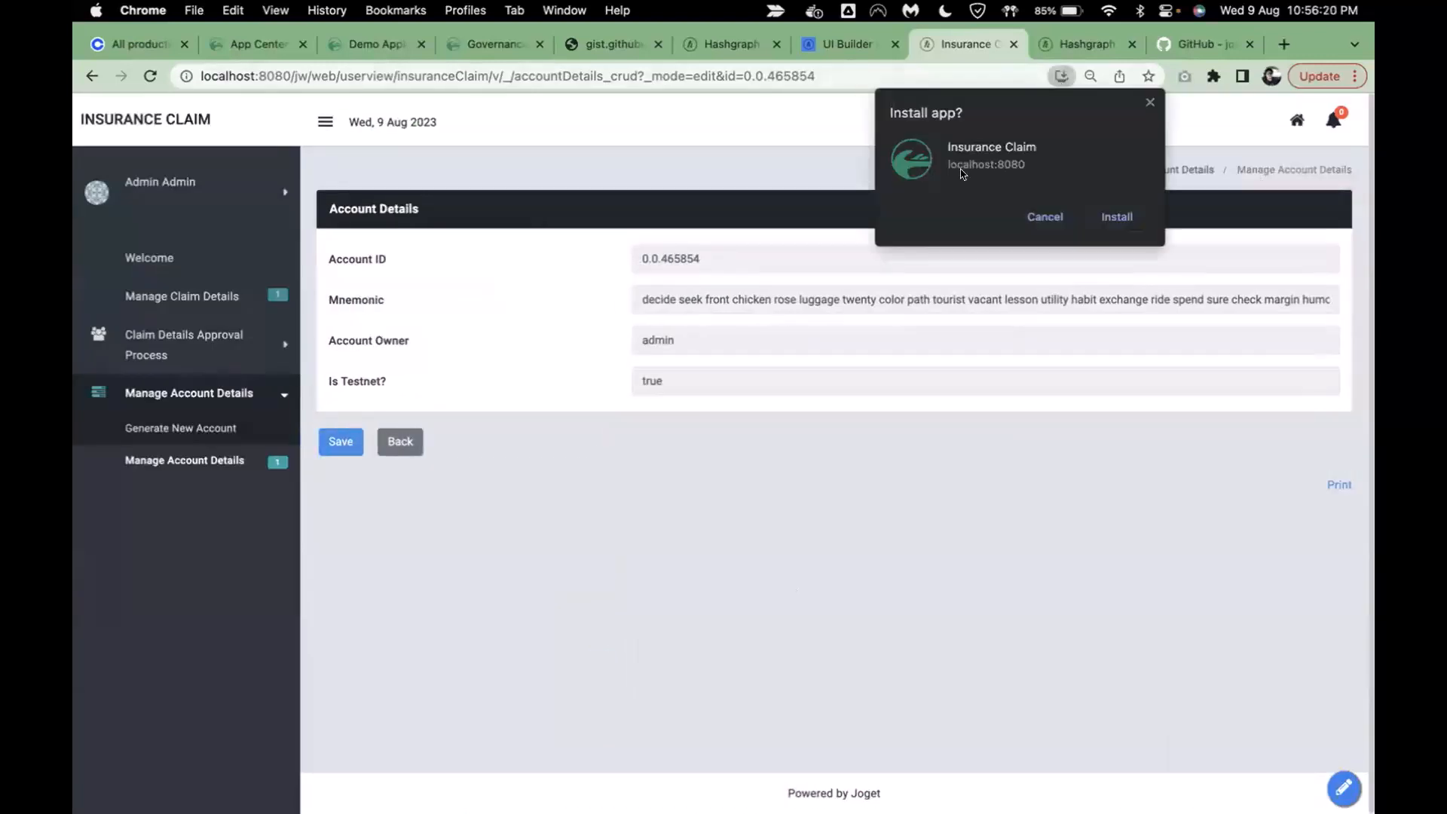
{"action": "left_click", "coordinate": [1046, 217]}
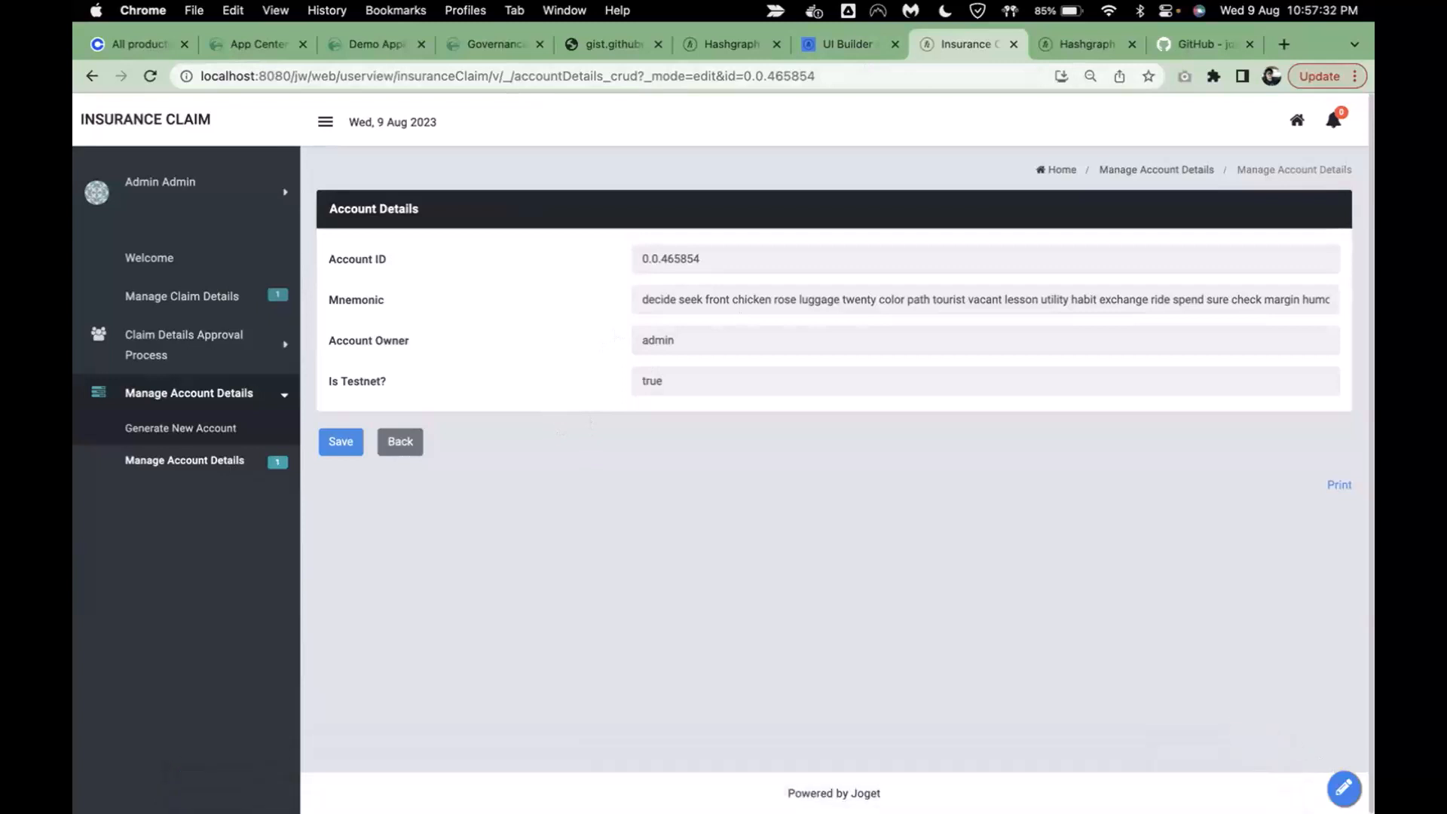
- Turn Quick Edit on from the admin bar and open 'Form: Account Details' in the Form Builder
{"action": "left_click", "coordinate": [1343, 789]}
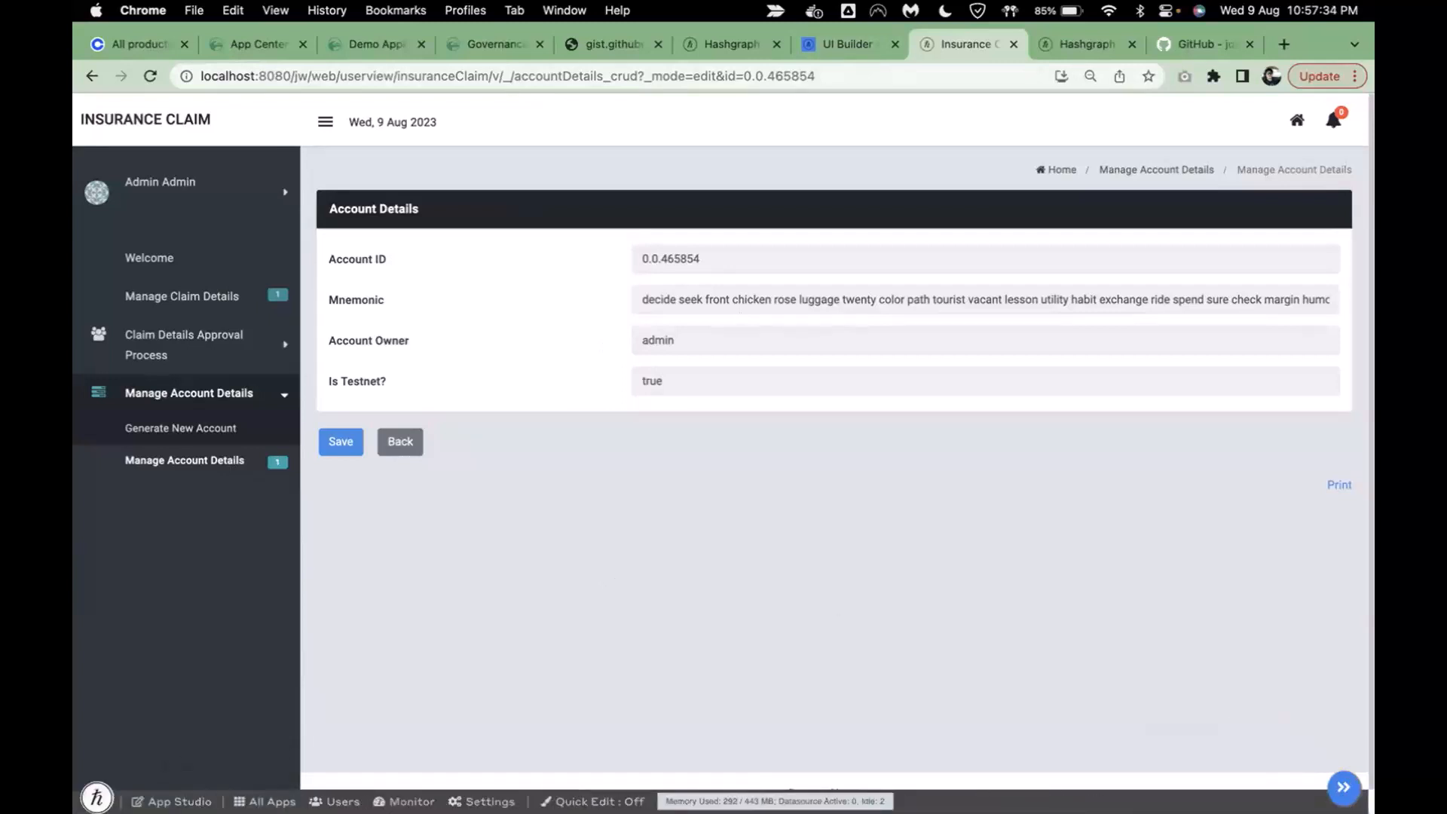
{"action": "left_click", "coordinate": [591, 800]}
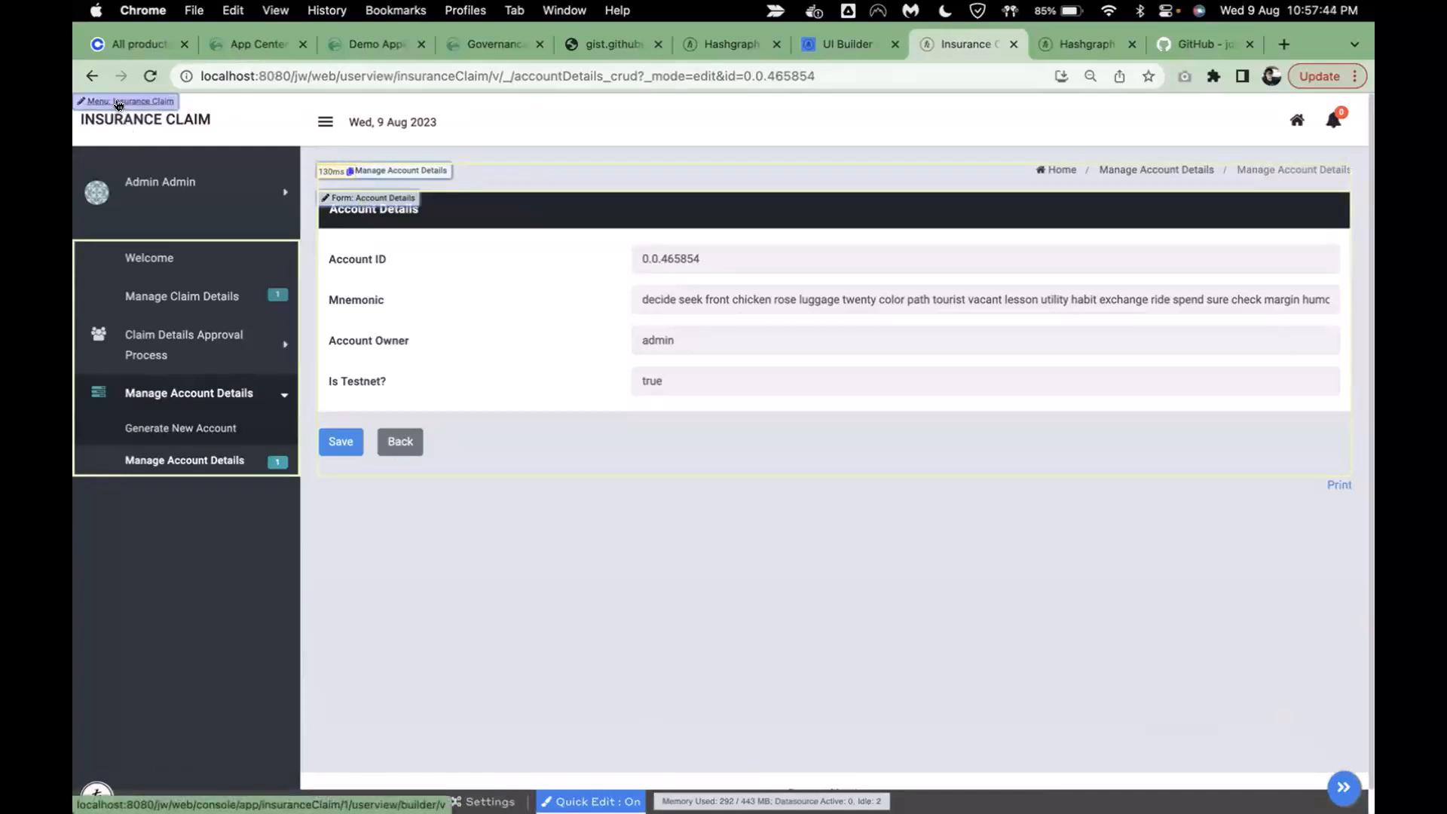
{"action": "left_click", "coordinate": [386, 198]}
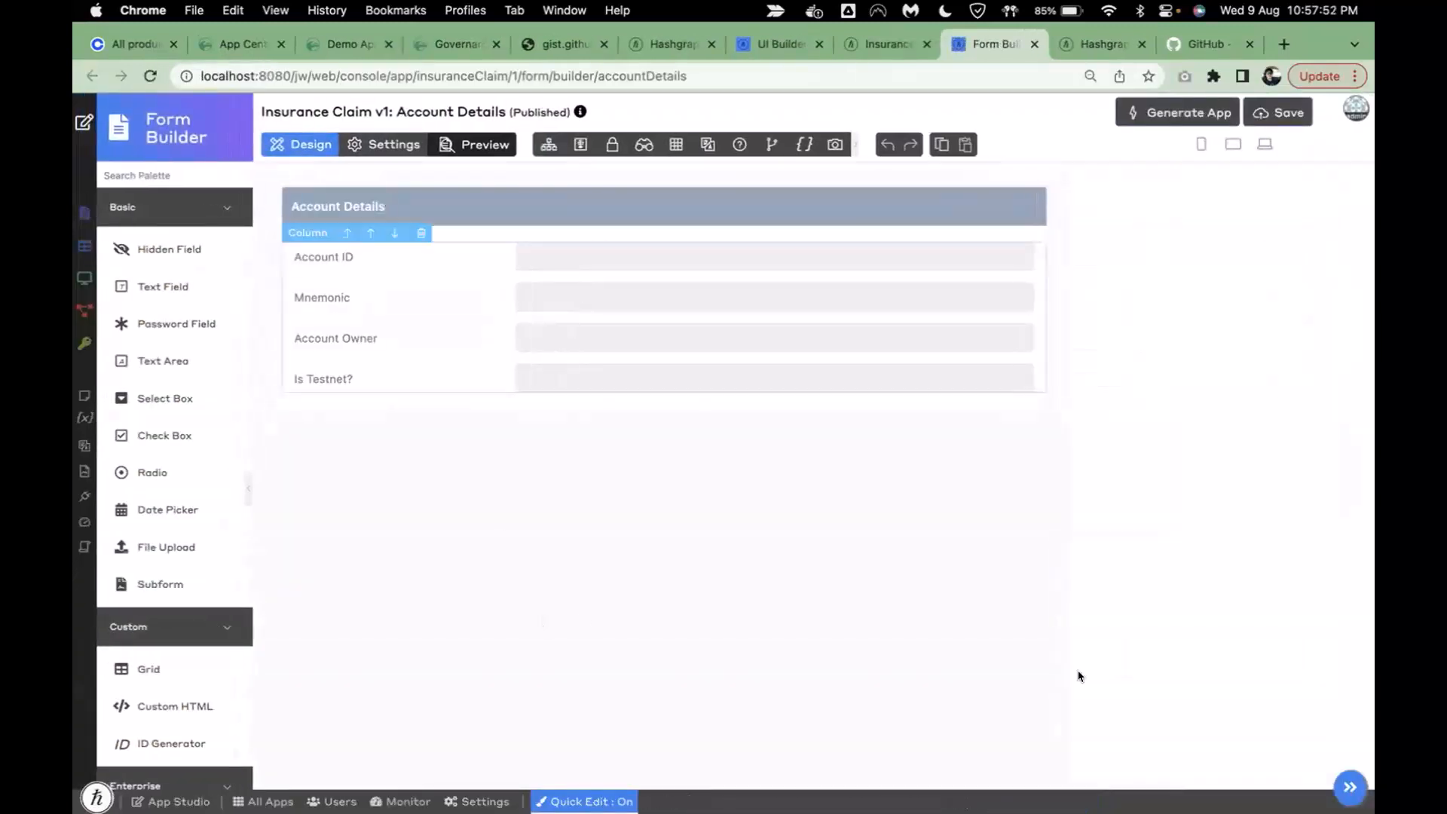
- Turn Quick Edit off and add a Hedera Explorer Link field below Is Testnet
{"action": "left_click", "coordinate": [584, 802]}
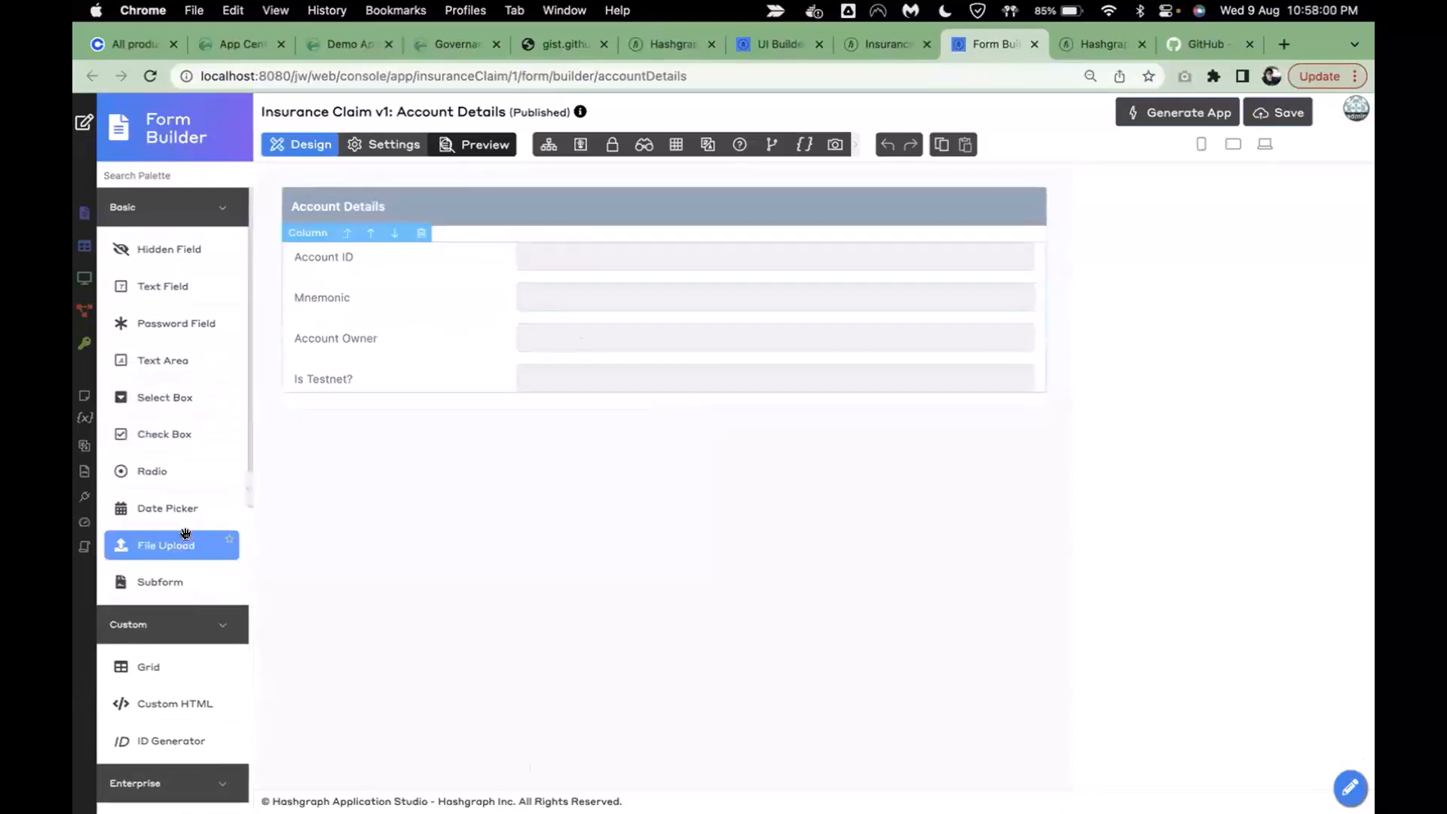
{"action": "scroll", "coordinate": [186, 534], "scroll_direction": "down", "scroll_amount": 10}
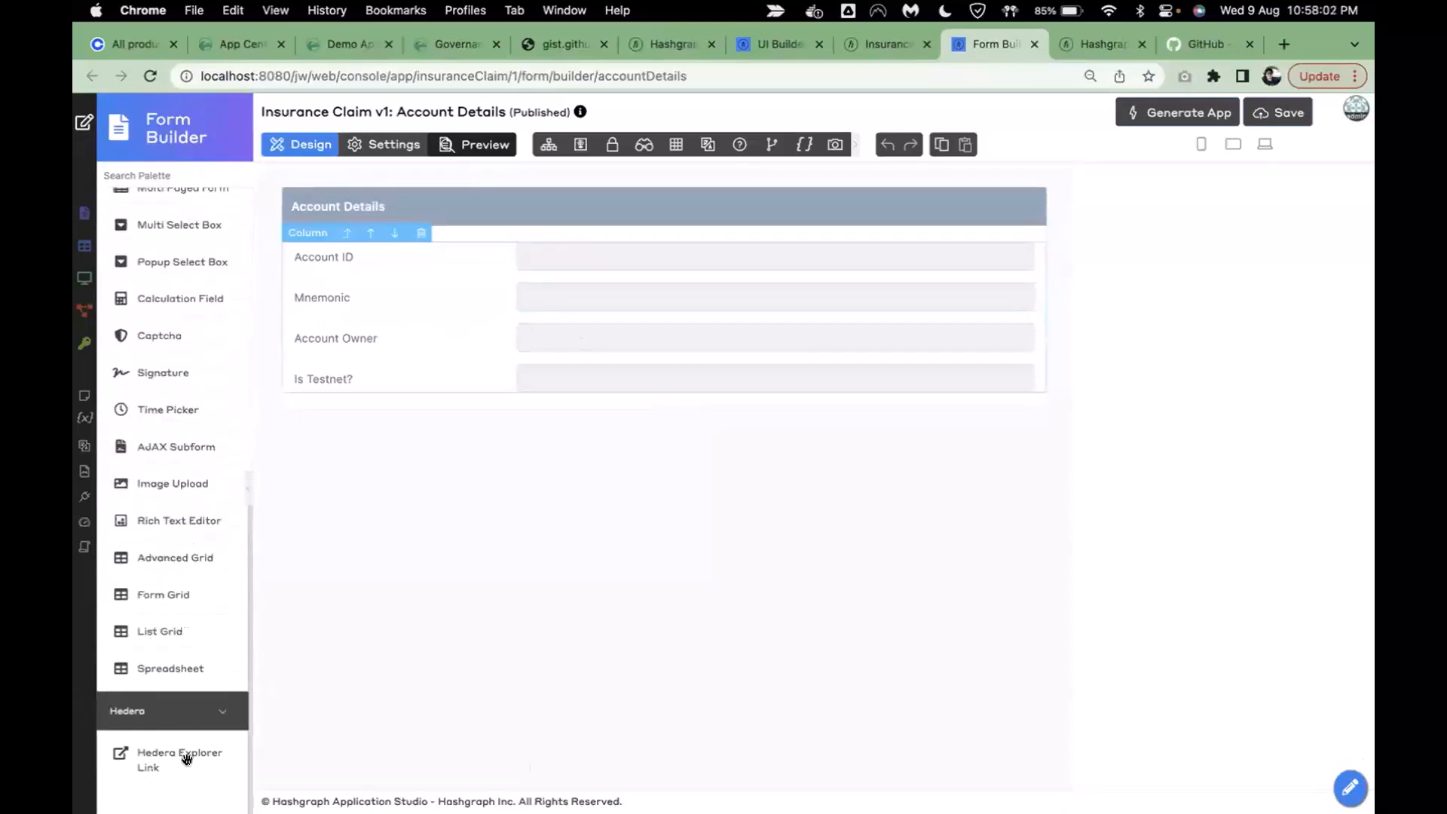
{"action": "left_click_drag", "start_coordinate": [187, 763], "coordinate": [377, 387]}
{"action": "left_click", "coordinate": [388, 409]}
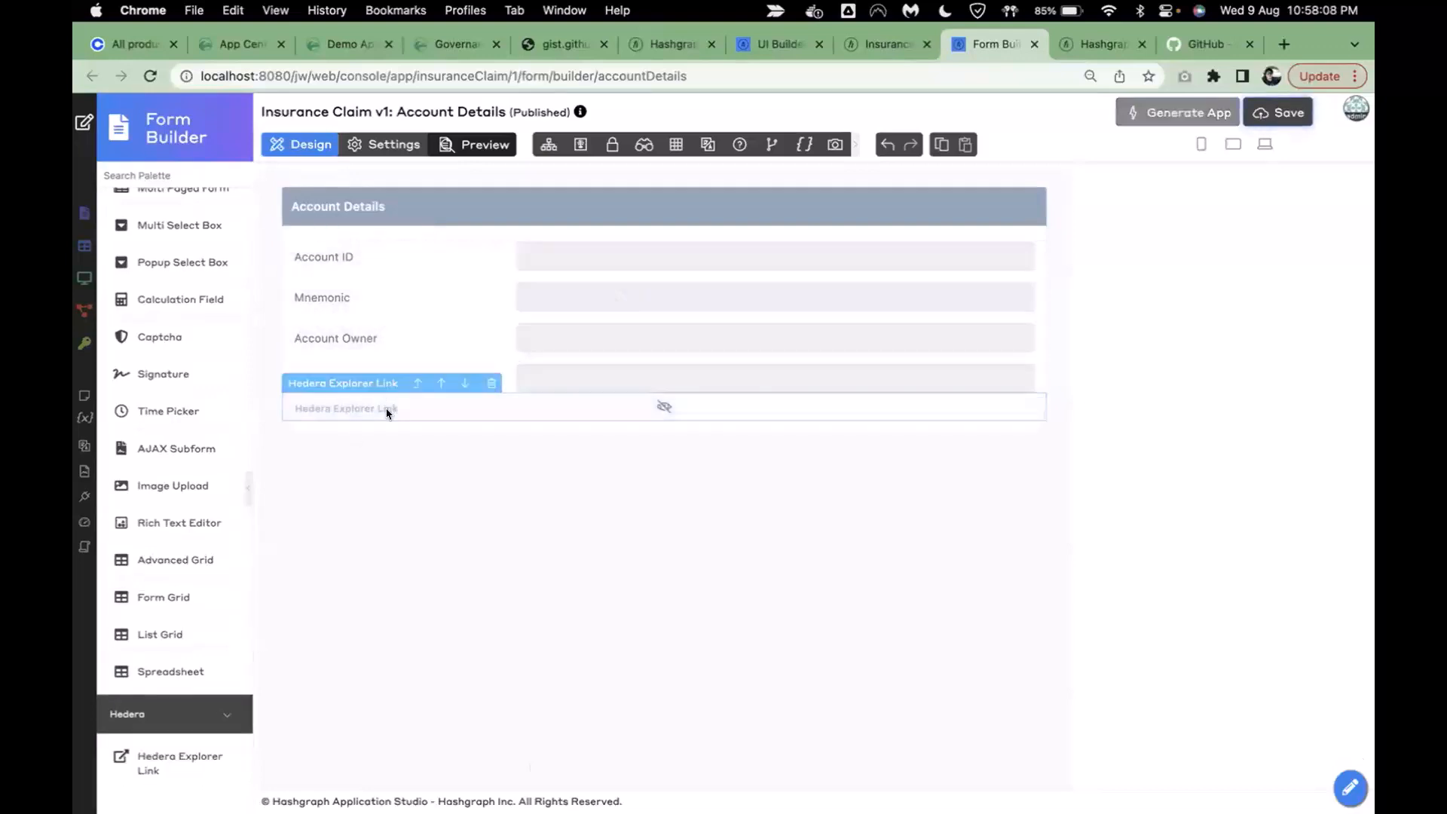
- Set the link to hashscan.io, value type Account Address, using the id field
{"action": "scroll", "coordinate": [1014, 614], "scroll_direction": "down", "scroll_amount": 3}
{"action": "left_click", "coordinate": [1001, 421]}
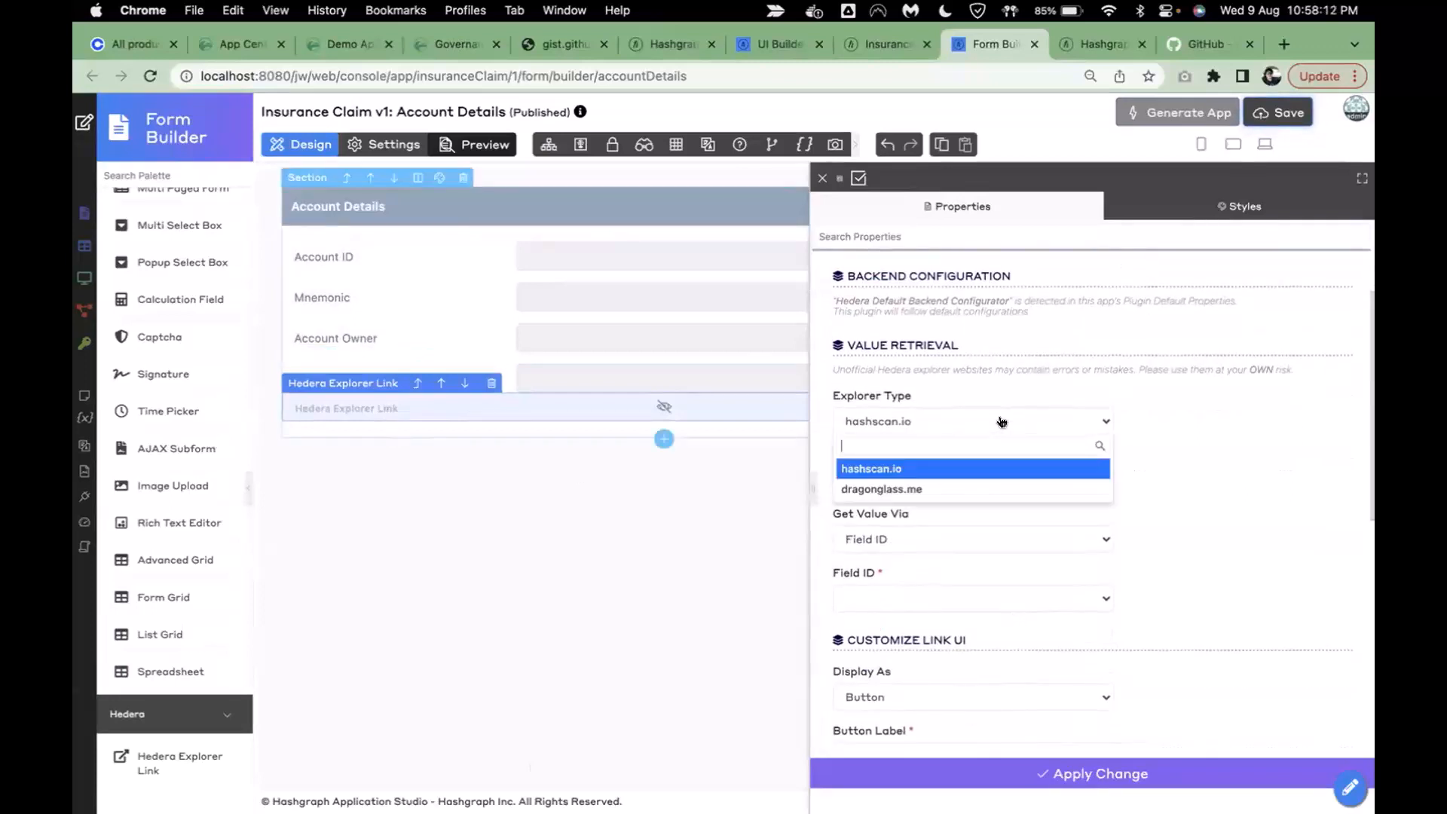
{"action": "left_click", "coordinate": [895, 426]}
{"action": "scroll", "coordinate": [942, 459], "scroll_direction": "down", "scroll_amount": 2}
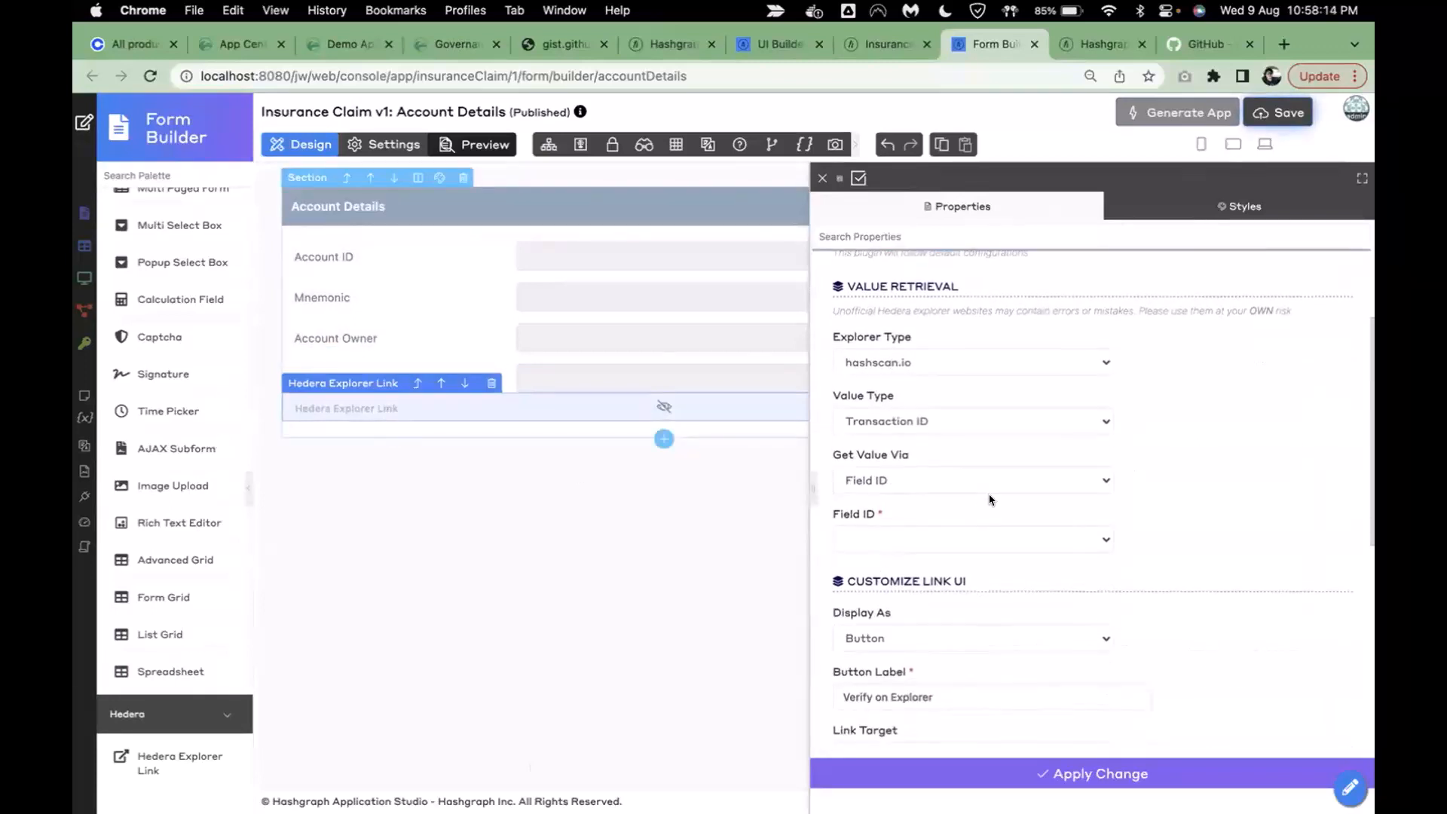
{"action": "left_click", "coordinate": [942, 428]}
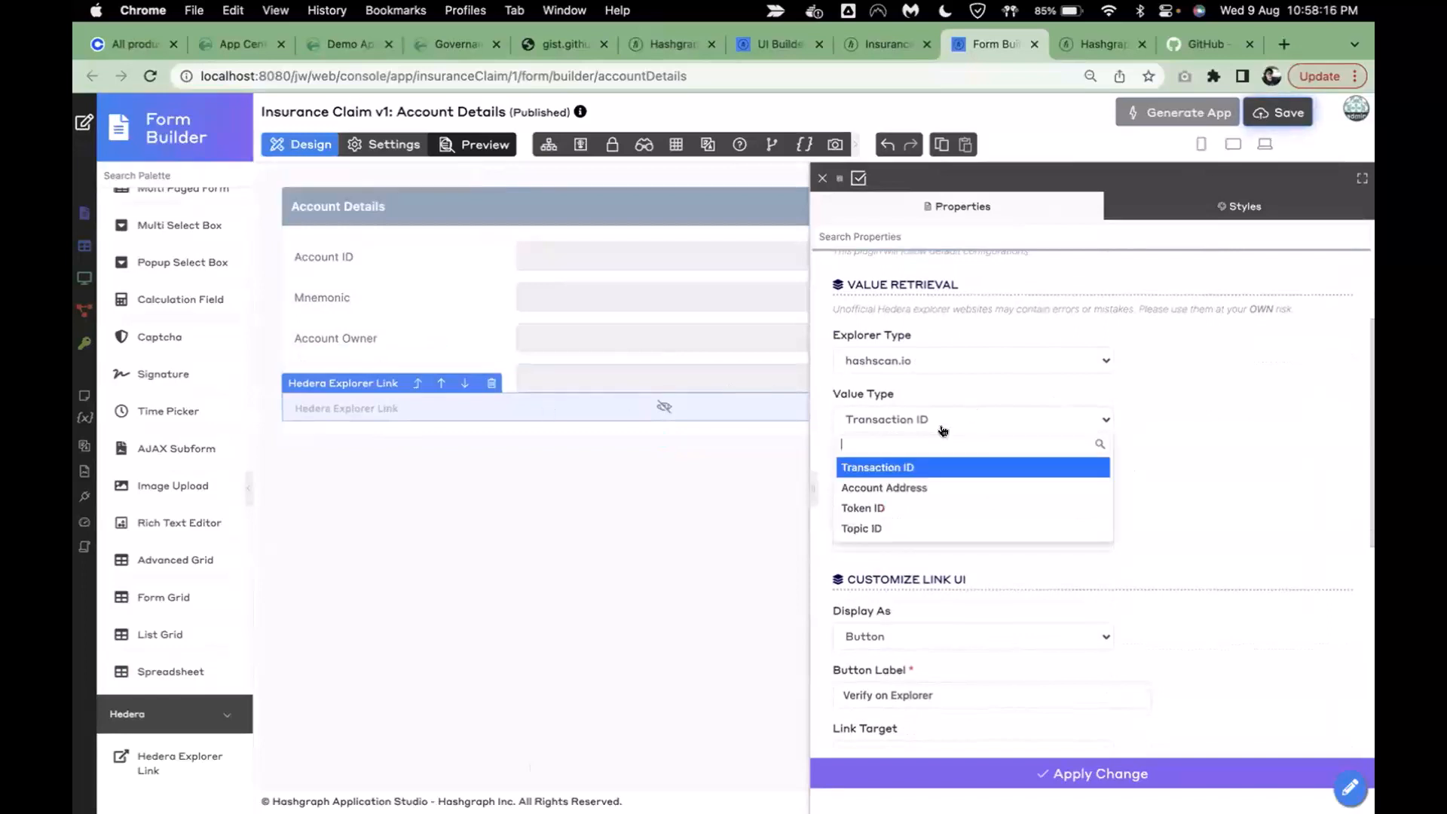
{"action": "left_click", "coordinate": [908, 489]}
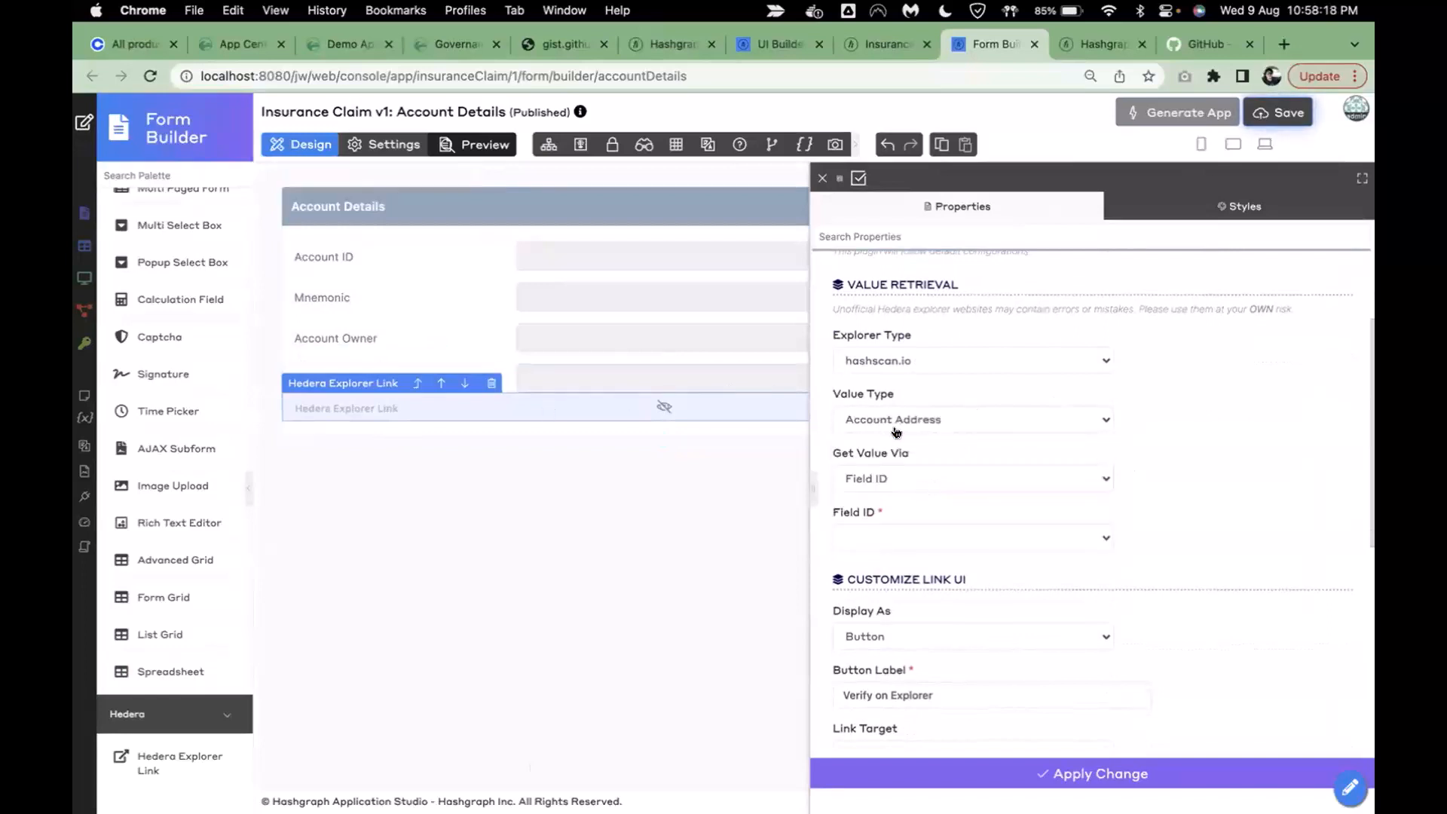
{"action": "scroll", "coordinate": [991, 548], "scroll_direction": "down", "scroll_amount": 1}
{"action": "scroll", "coordinate": [991, 548], "scroll_direction": "down", "scroll_amount": 2}
{"action": "left_click", "coordinate": [883, 445]}
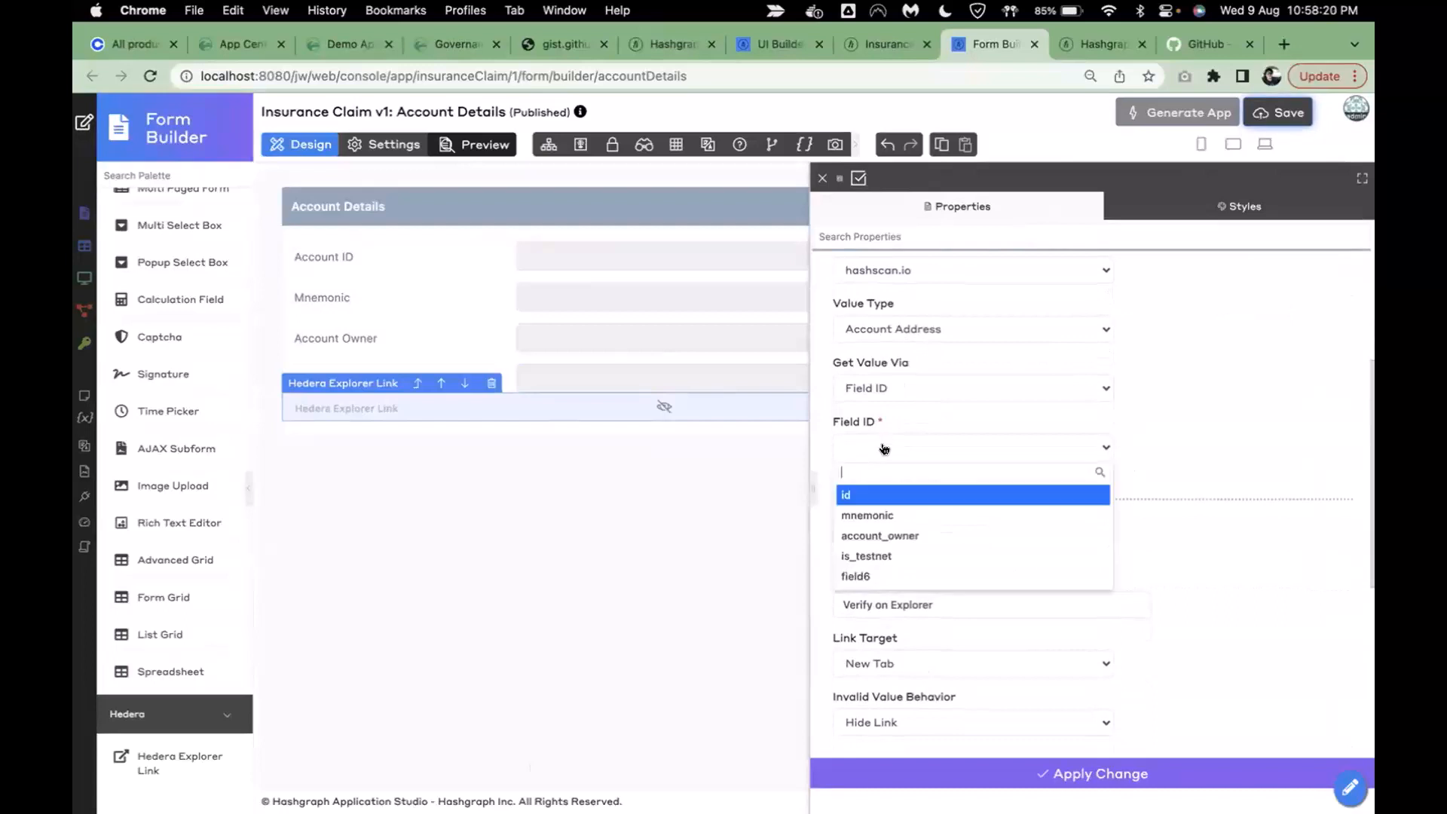
{"action": "left_click", "coordinate": [892, 495]}
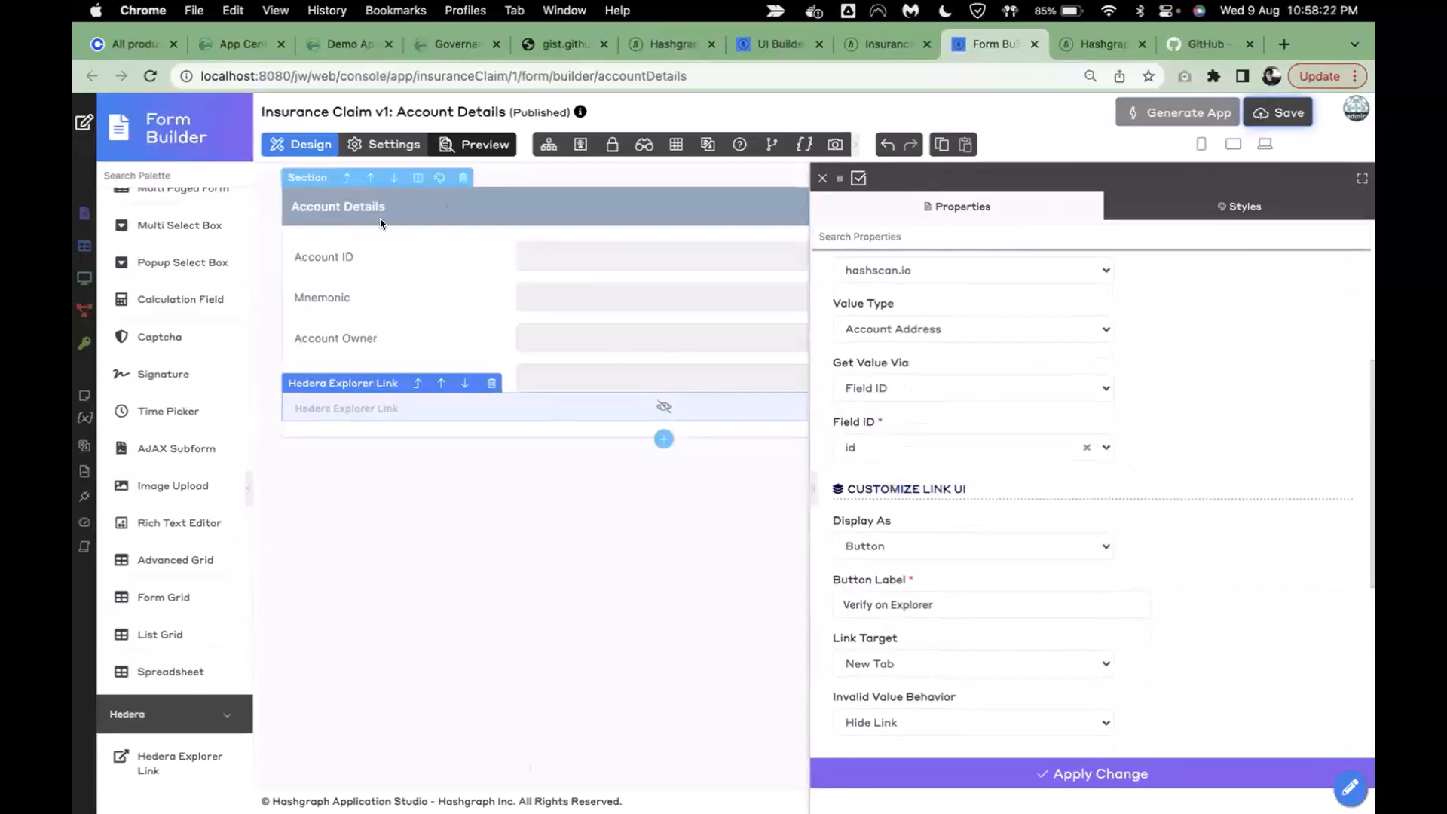
- Change the button label to 'Verify Account on Hashscan'
{"action": "scroll", "coordinate": [1181, 501], "scroll_direction": "down", "scroll_amount": 3}
{"action": "double_click", "coordinate": [862, 465]}
{"action": "key", "text": "Right"}
{"action": "type", "text": "Account"}
{"action": "key", "text": "End"}
{"action": "key", "text": "alt+shift+Left"}
{"action": "type", "text": "Hashscan"}
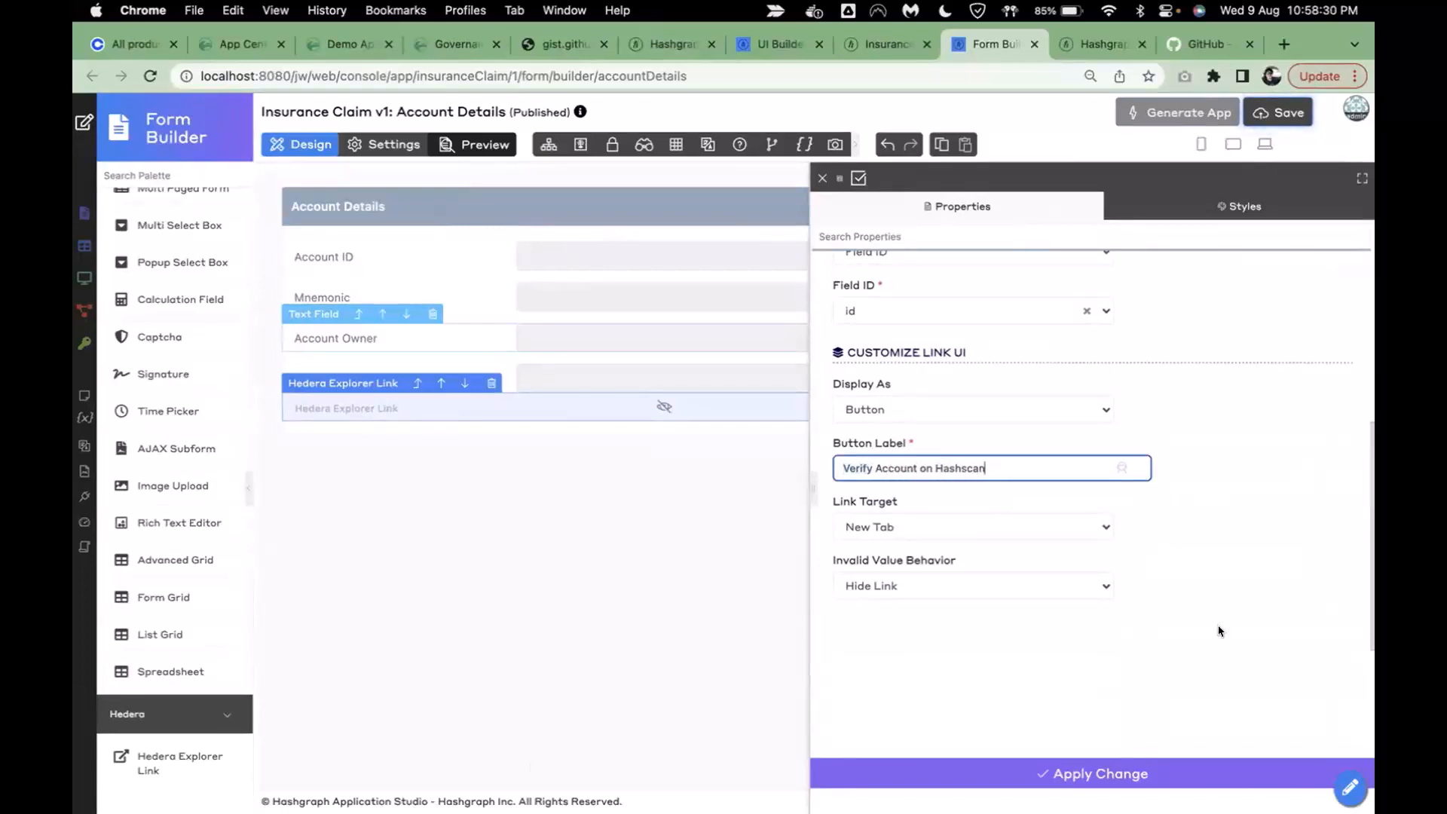
- Set Invalid Value Behavior to Disable Link and apply the explorer link settings
{"action": "left_click", "coordinate": [948, 586]}
{"action": "left_click", "coordinate": [913, 652]}
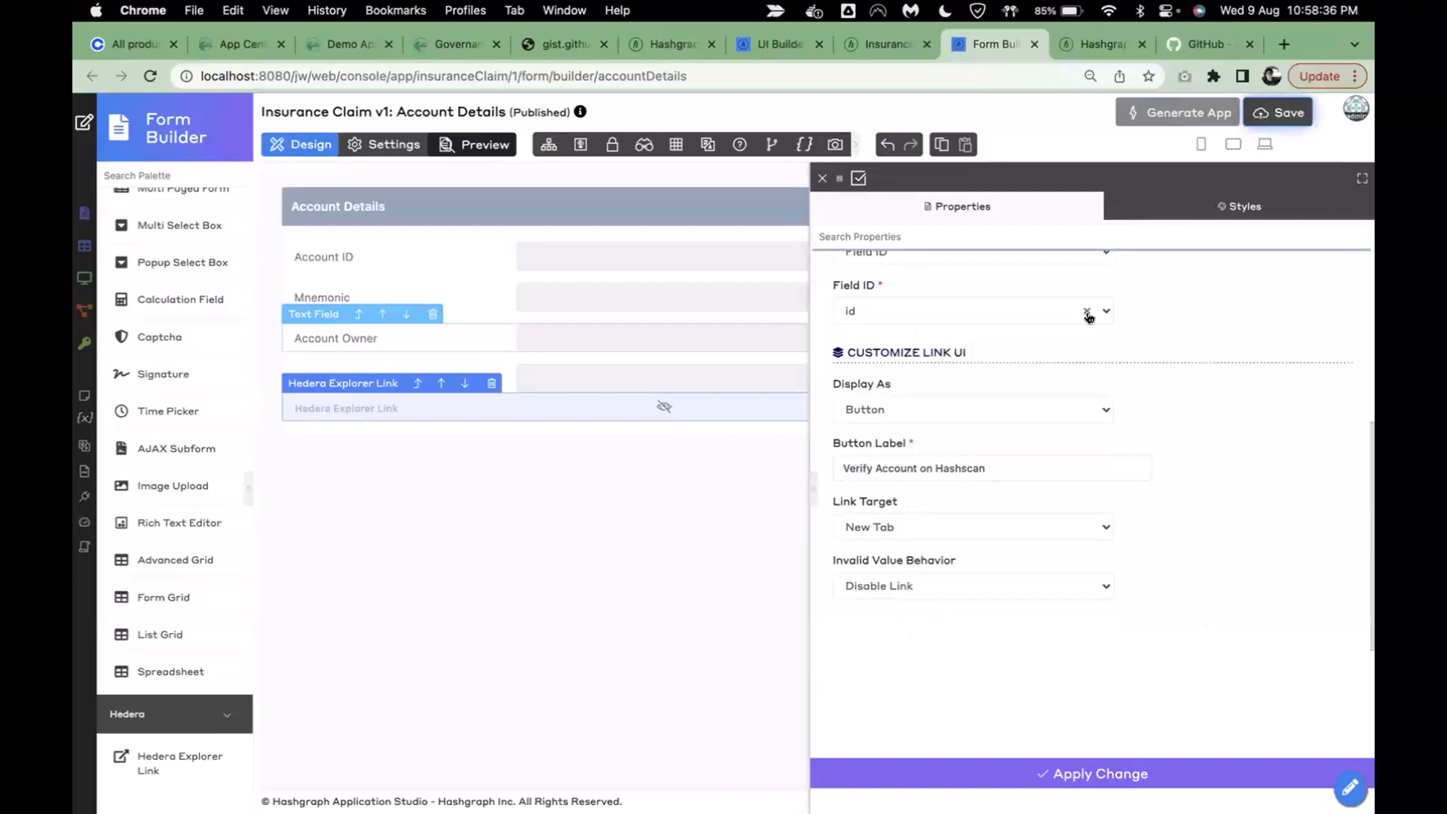
{"action": "left_click", "coordinate": [1023, 778]}
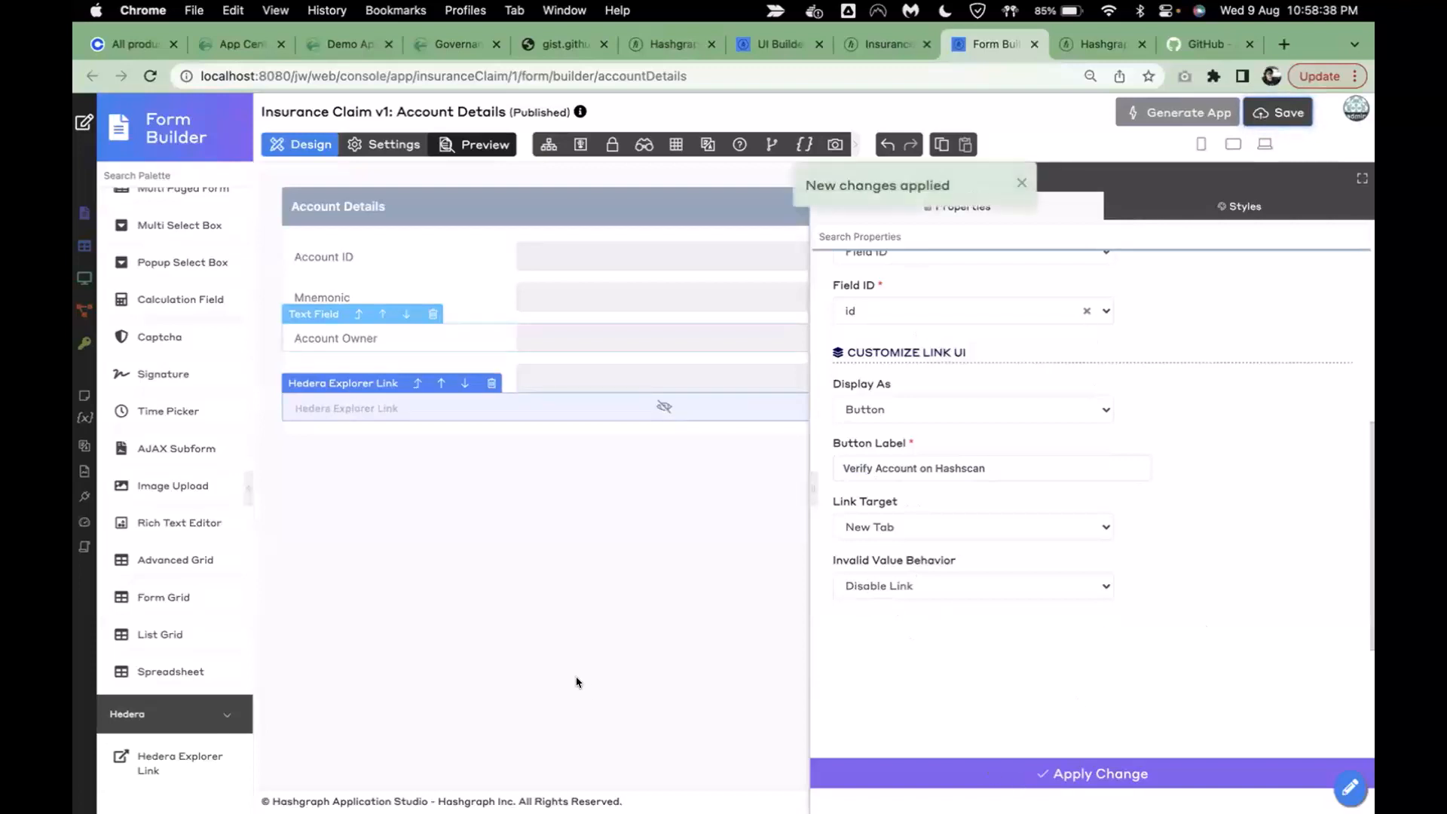
{"action": "left_click", "coordinate": [462, 197]}
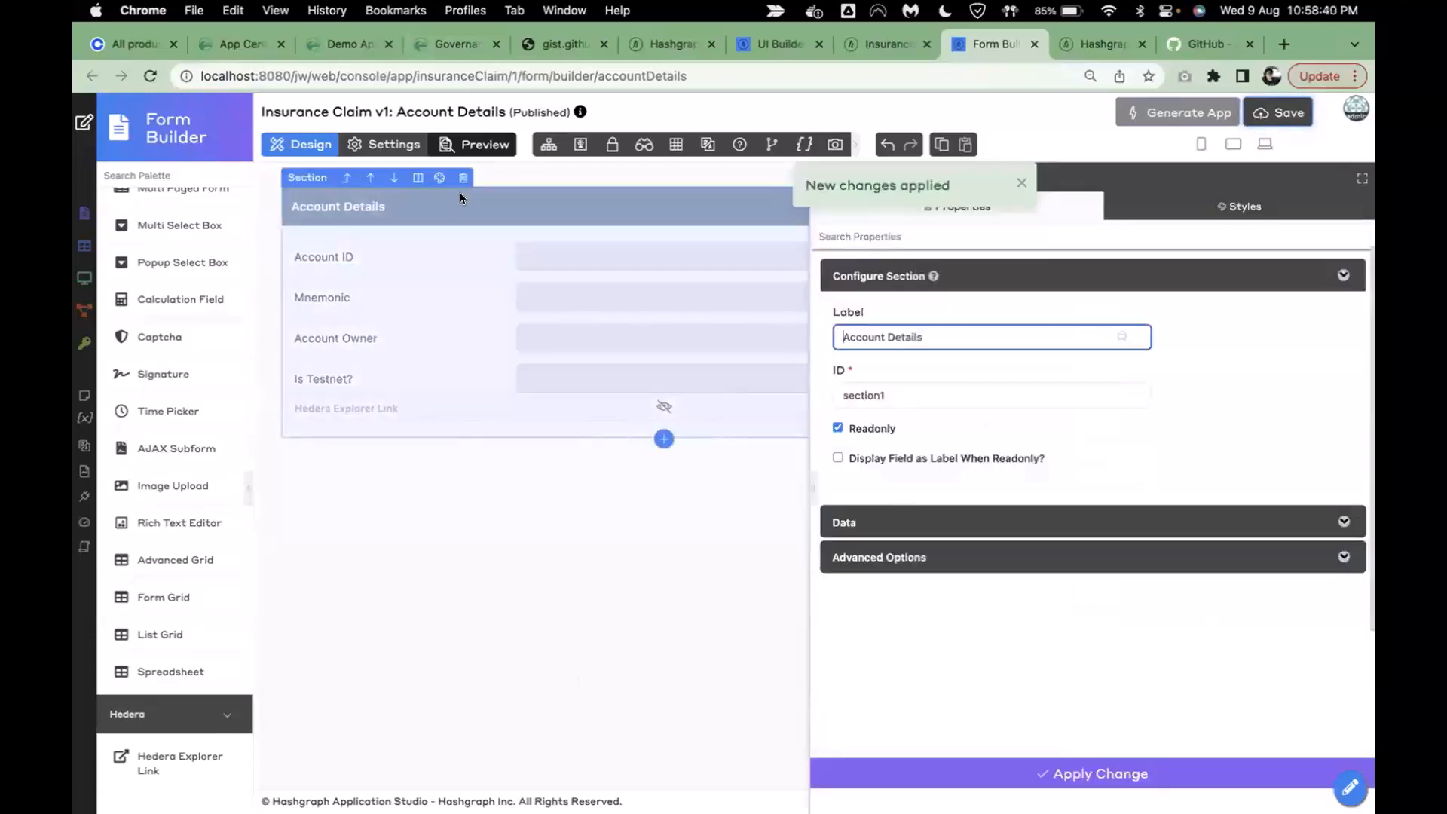
- Add a read-only 'Live Ledger Data' section showing values as labels
{"action": "left_click", "coordinate": [664, 439]}
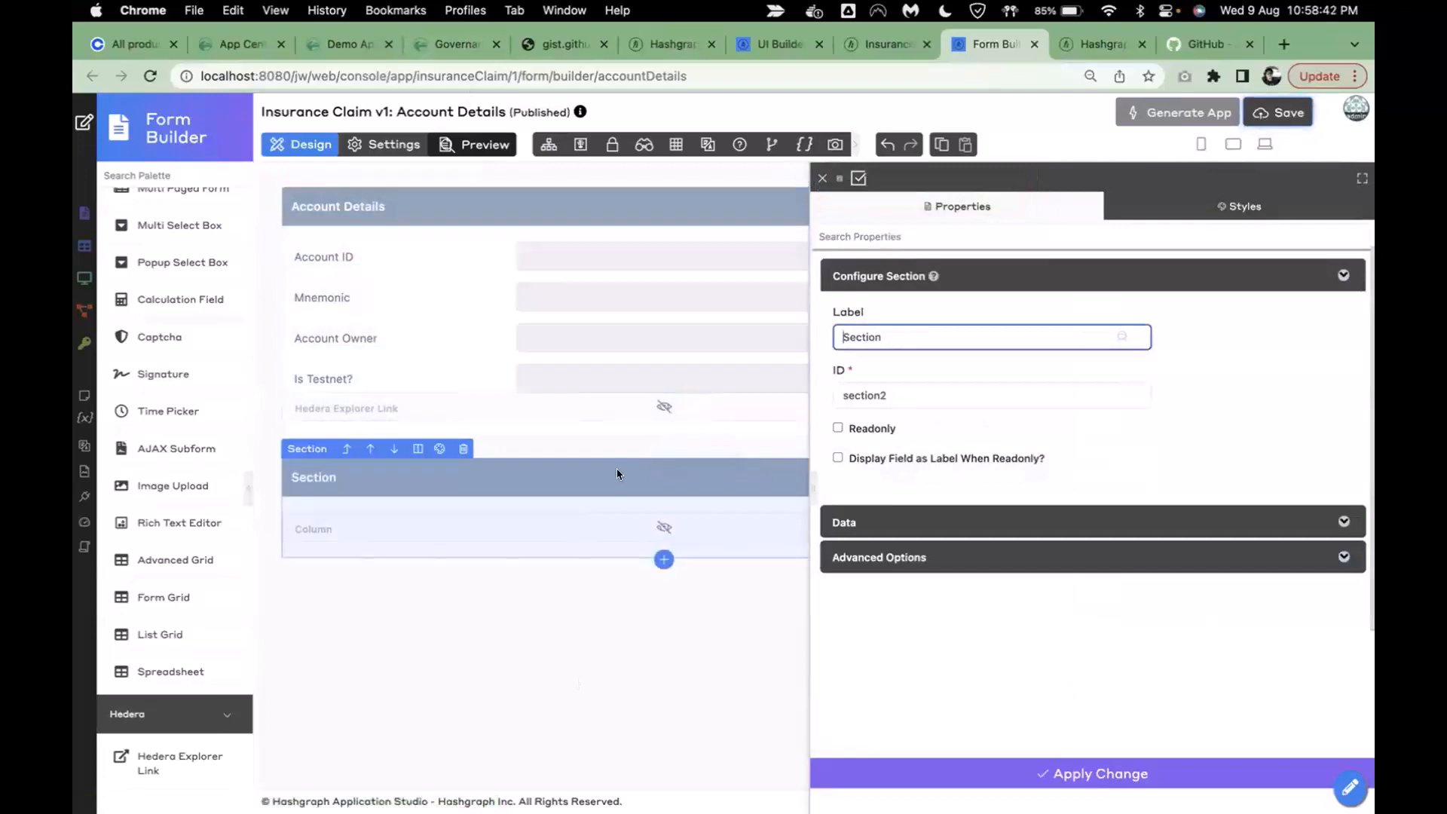
{"action": "left_click", "coordinate": [901, 337]}
{"action": "key", "text": "super+a"}
{"action": "type", "text": "Live"}
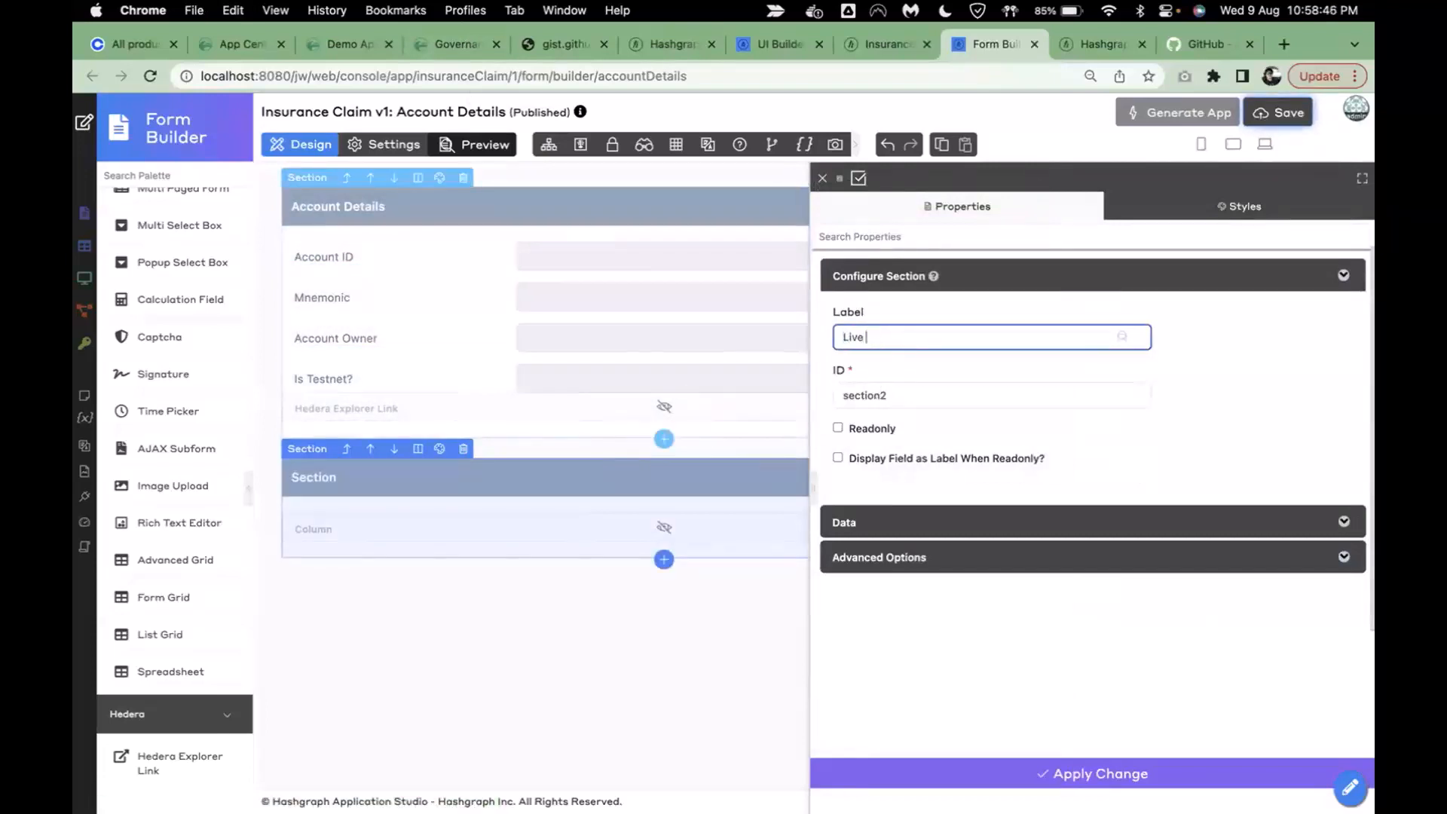
{"action": "type", "text": " Ledger Data"}
{"action": "left_click", "coordinate": [853, 428]}
{"action": "left_click", "coordinate": [873, 445]}
{"action": "left_click", "coordinate": [882, 475]}
{"action": "left_click", "coordinate": [714, 673]}
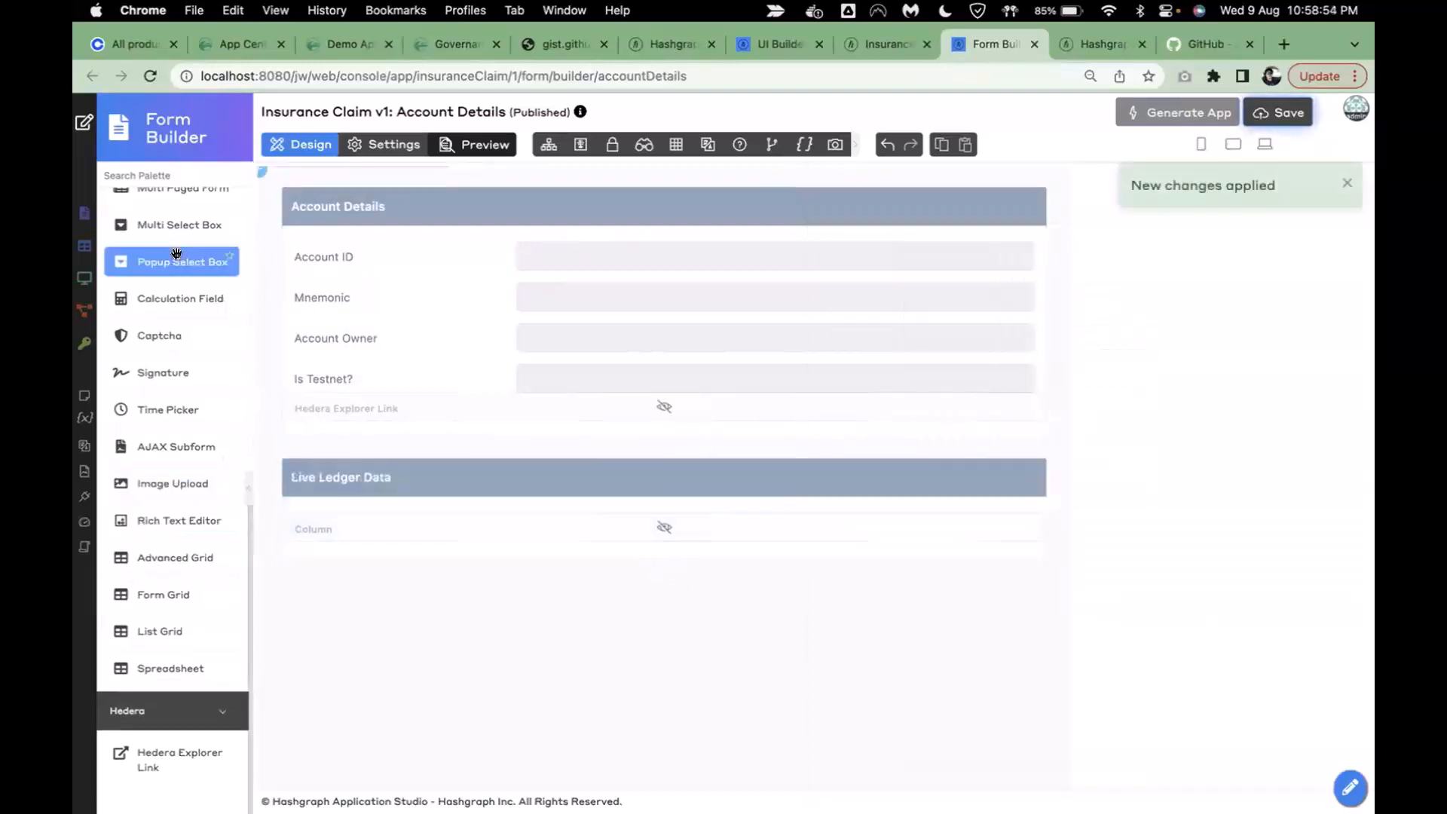
- Drag in a Text Field labelled 'HBAR Balance' with ID hbar_balance
{"action": "scroll", "coordinate": [120, 416], "scroll_direction": "up", "scroll_amount": 15}
{"action": "left_click_drag", "start_coordinate": [148, 280], "coordinate": [359, 526]}
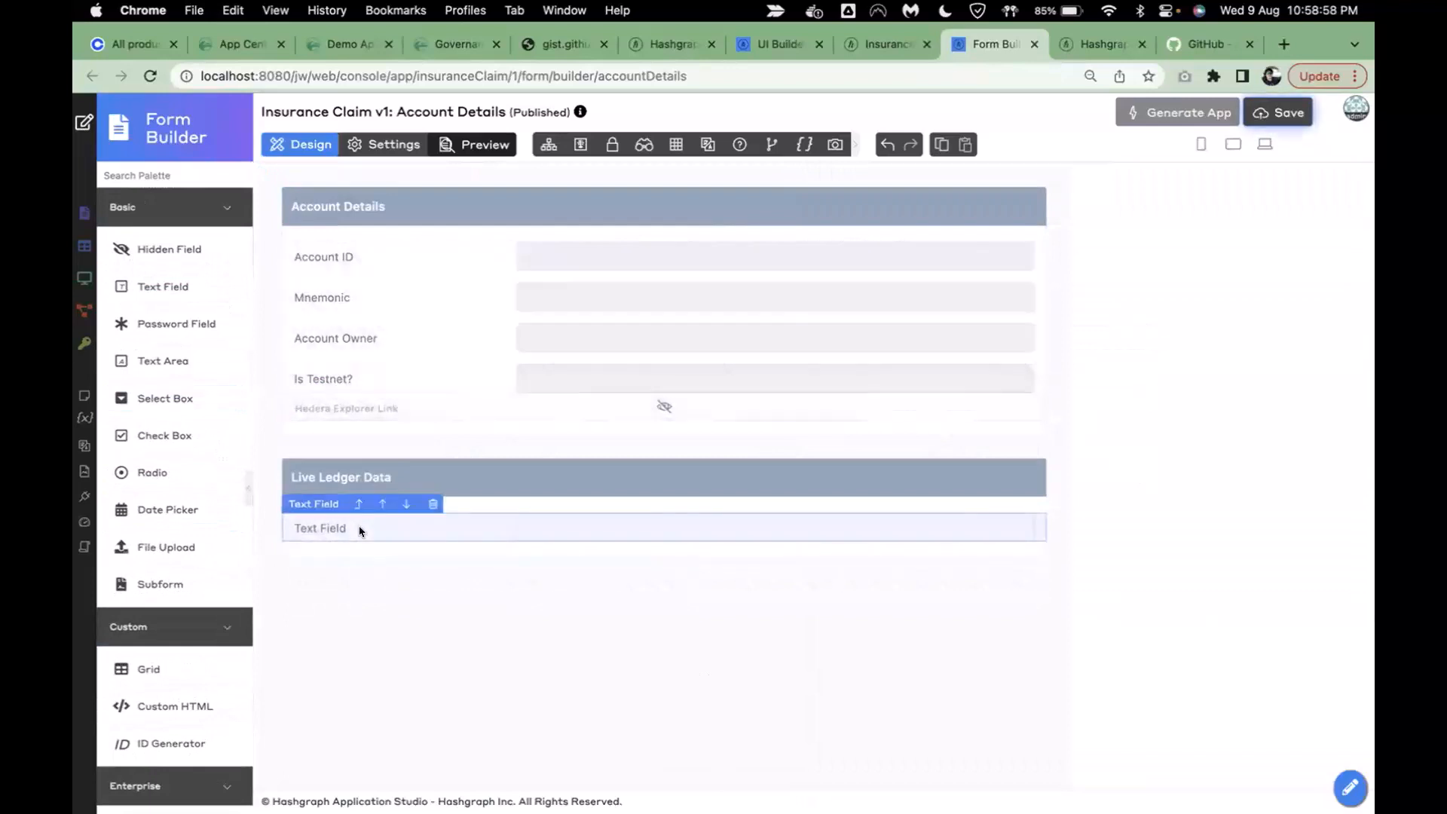
{"action": "triple_click", "coordinate": [933, 332]}
{"action": "type", "text": "H"}
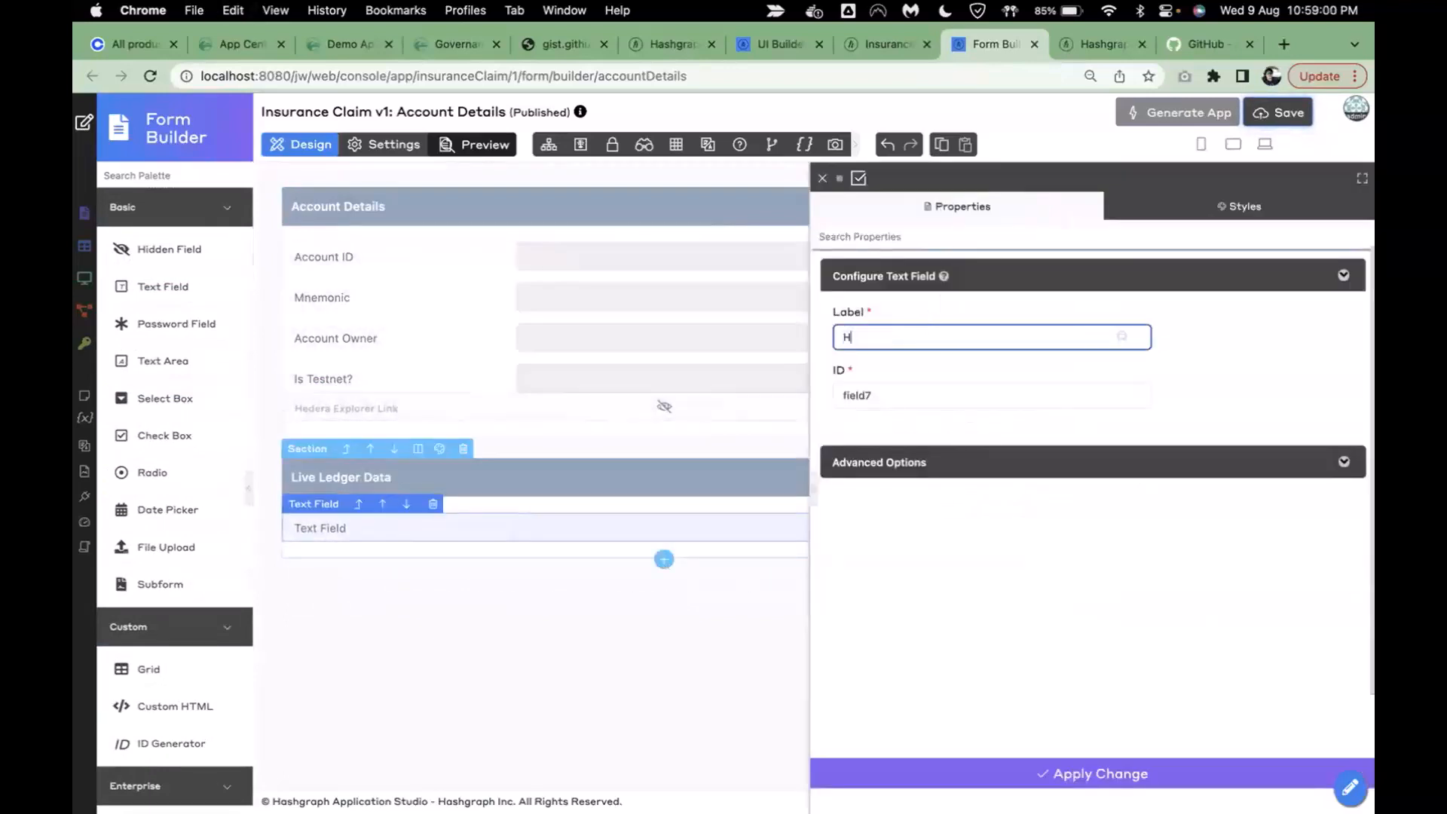
{"action": "type", "text": "BAR Balance"}
{"action": "left_click", "coordinate": [1202, 387]}
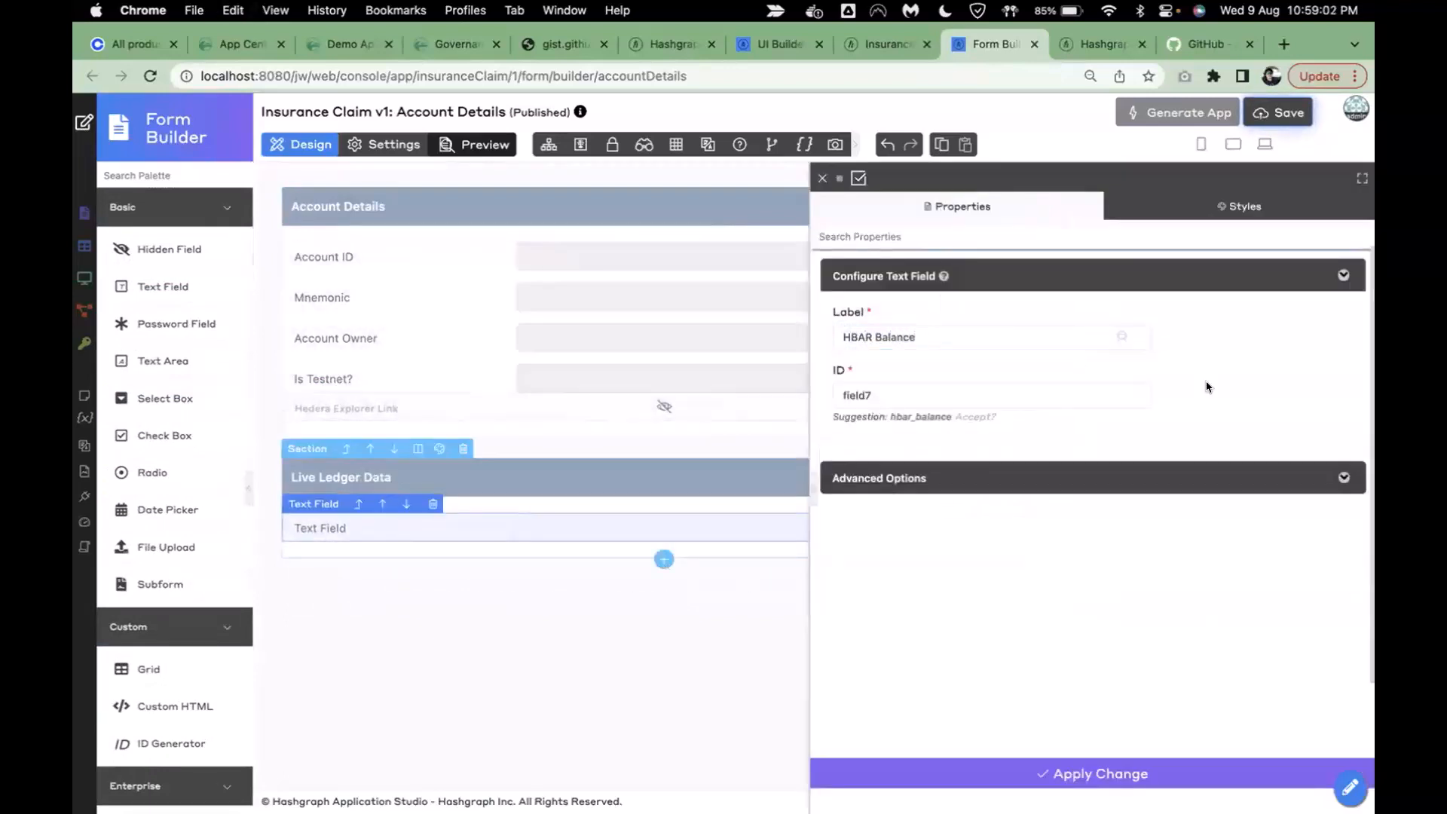
{"action": "left_click", "coordinate": [972, 417]}
{"action": "left_click", "coordinate": [943, 774]}
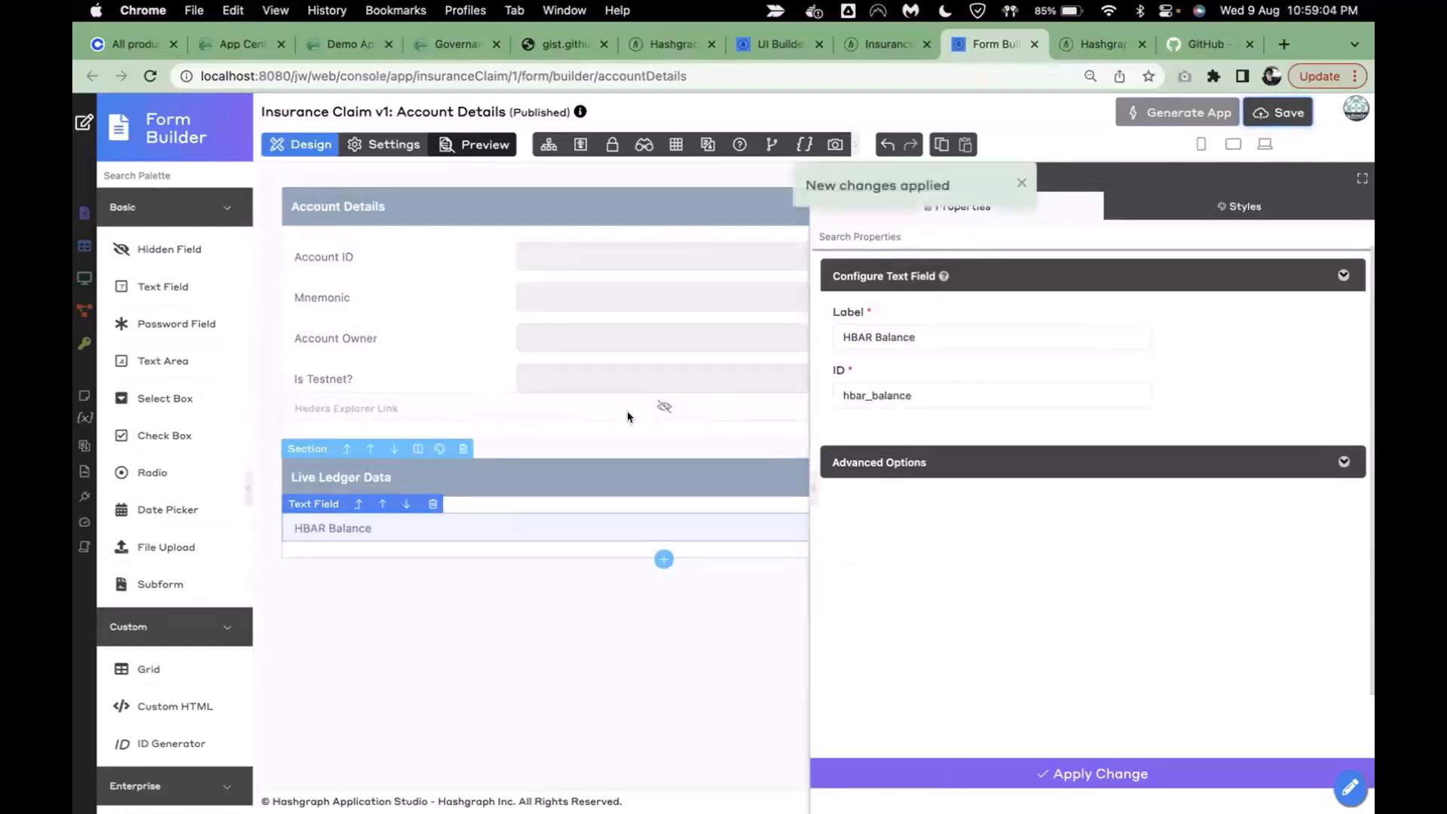
{"action": "left_click", "coordinate": [535, 490]}
{"action": "left_click", "coordinate": [972, 522]}
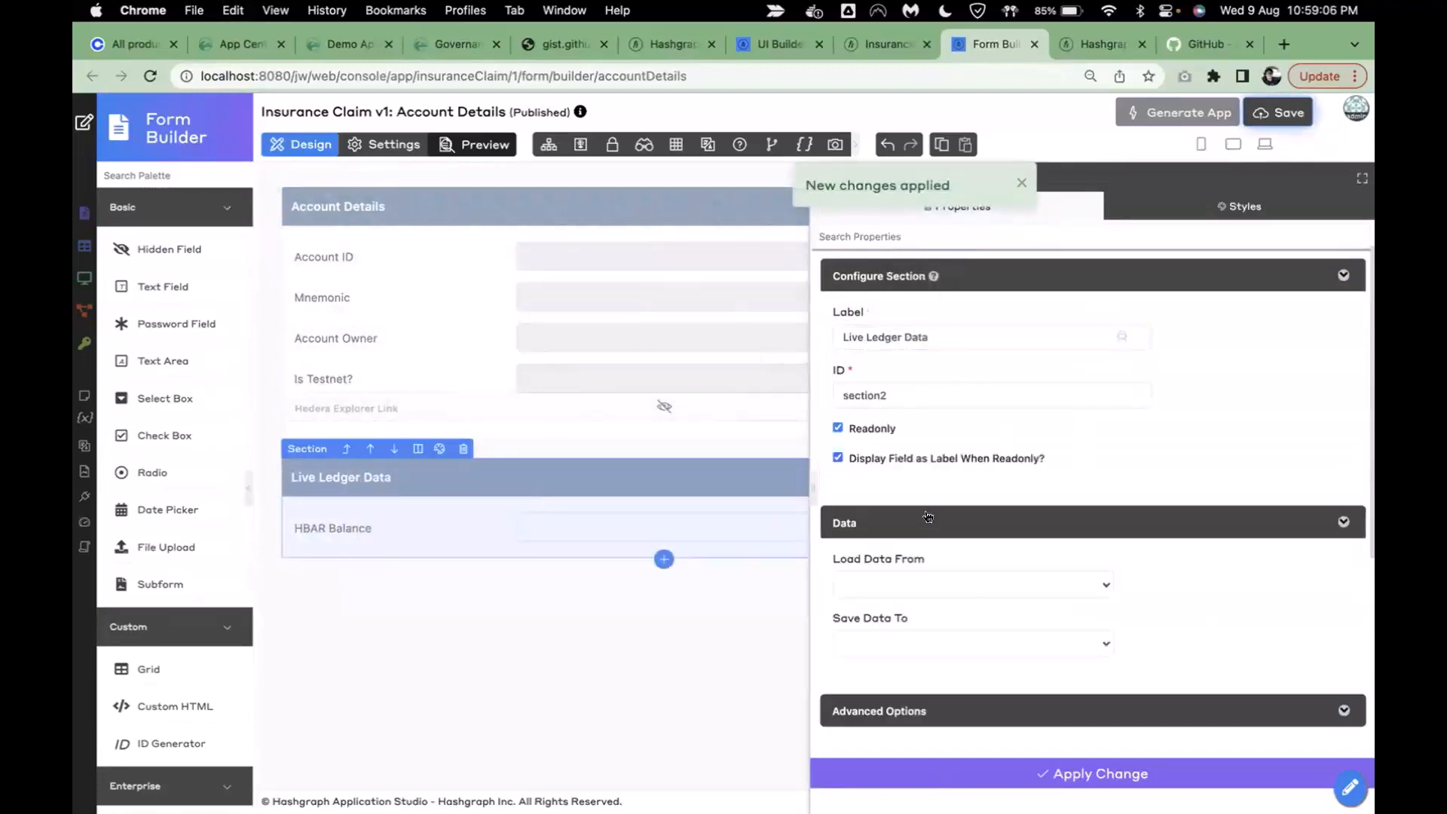
{"action": "scroll", "coordinate": [1094, 545], "scroll_direction": "down", "scroll_amount": 2}
- Set the section's Load Data From to the Hedera Account Load Binder
{"action": "left_click", "coordinate": [1003, 491]}
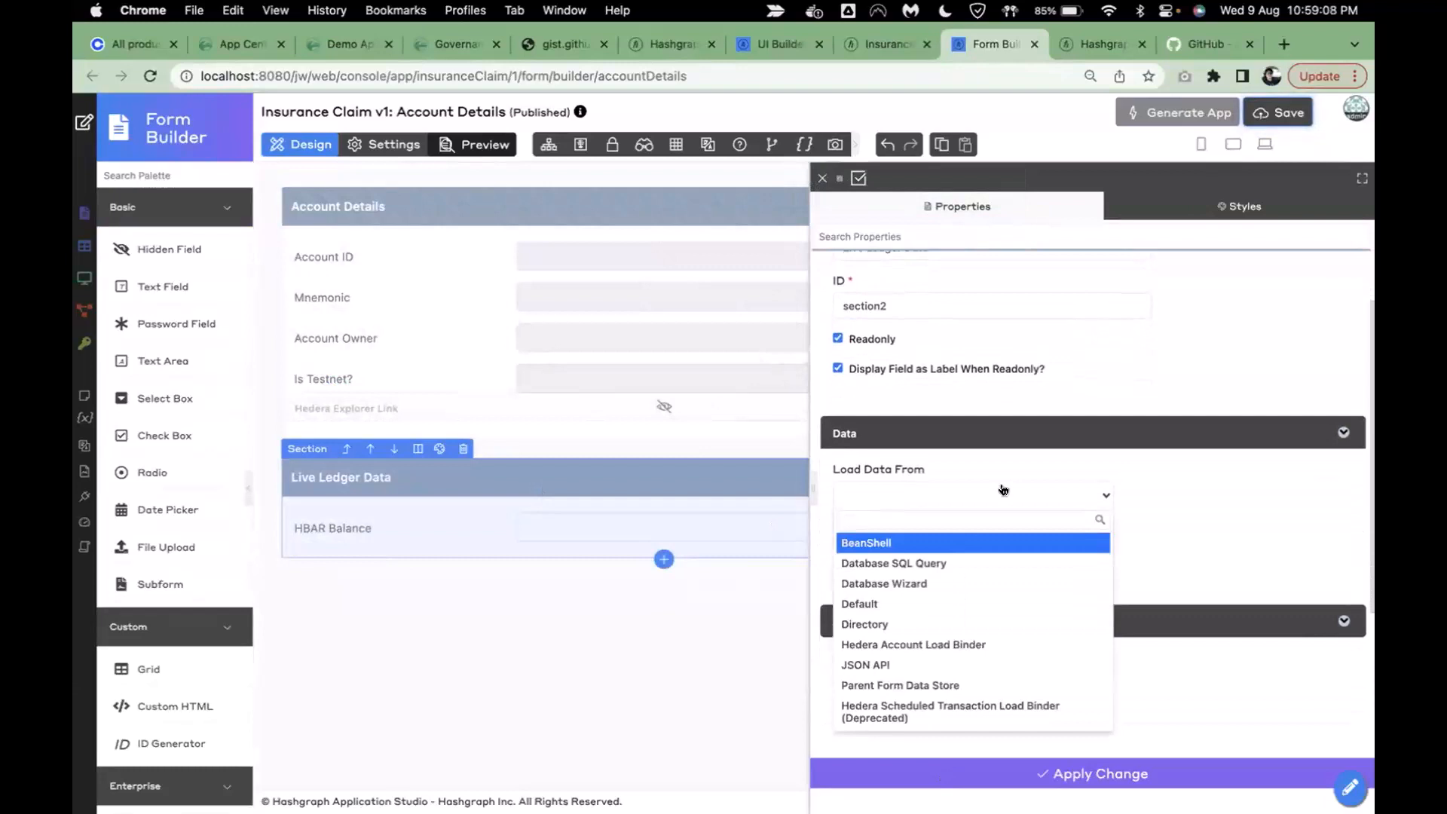
{"action": "left_click", "coordinate": [939, 644]}
{"action": "scroll", "coordinate": [972, 527], "scroll_direction": "down", "scroll_amount": 3}
{"action": "left_click", "coordinate": [966, 459]}
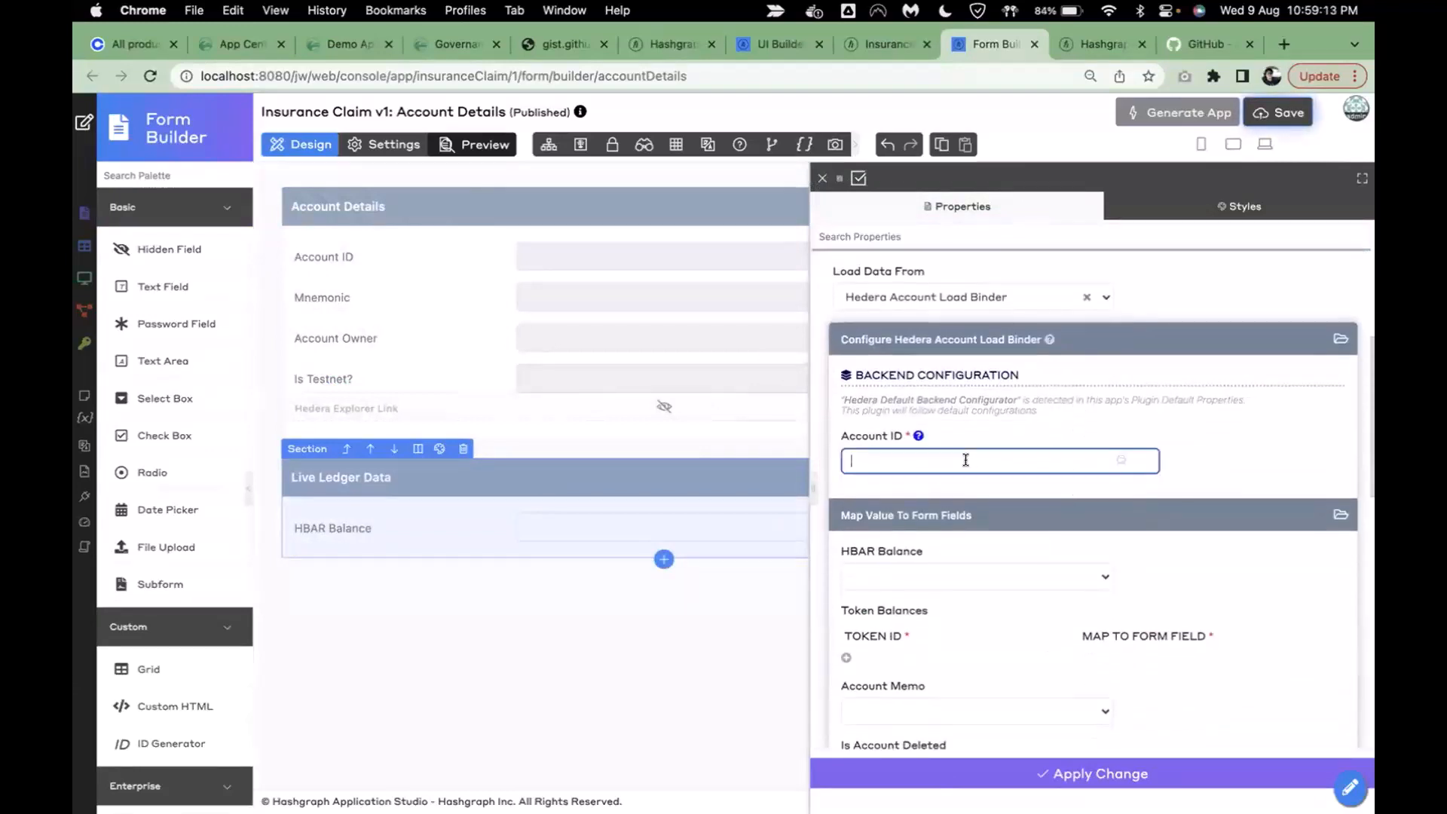
- Set the Account ID to #form.sp_account_data.id# via the Property Assistant
{"action": "left_click", "coordinate": [1121, 461]}
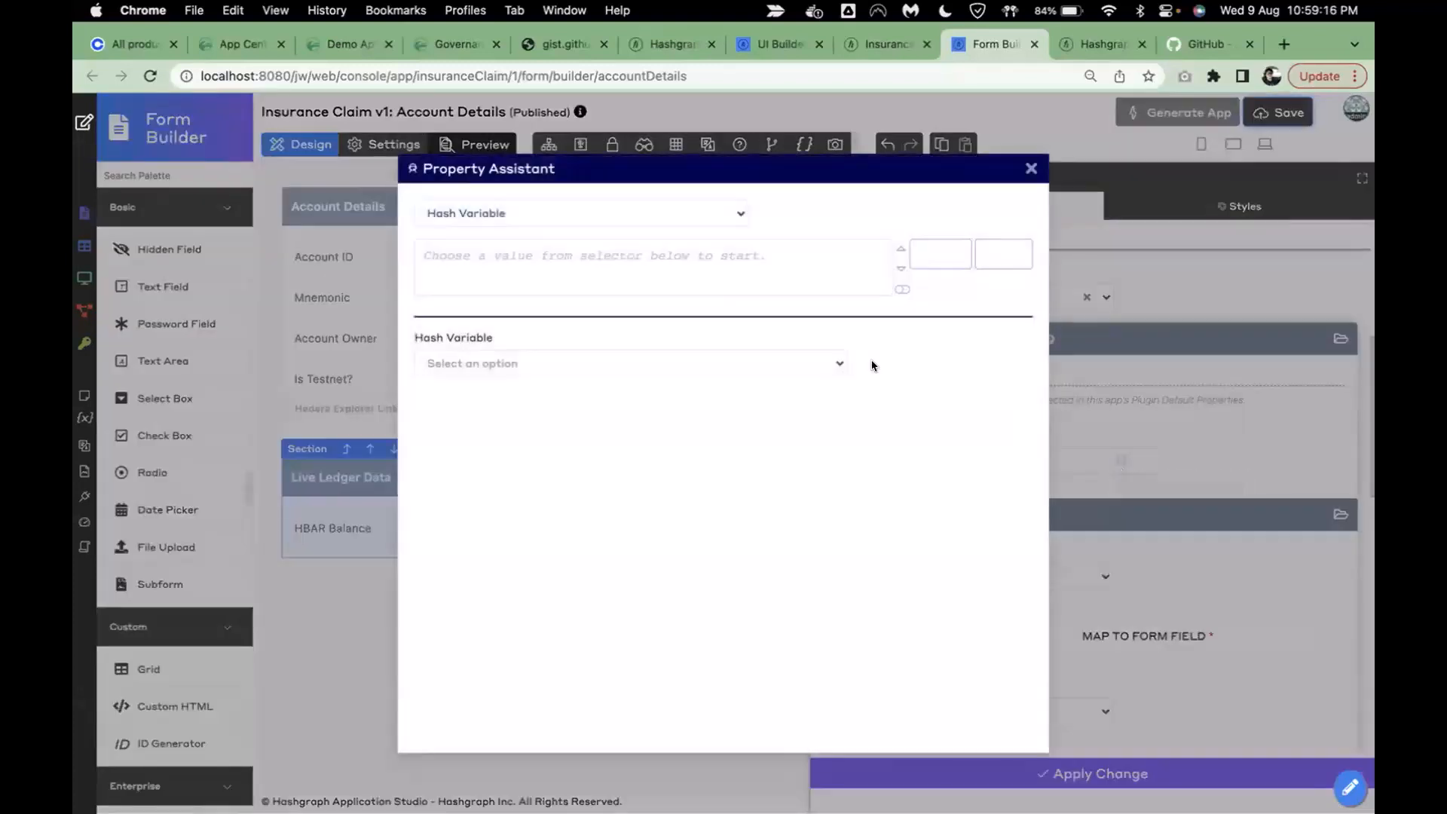
{"action": "left_click", "coordinate": [685, 364]}
{"action": "type", "text": "form."}
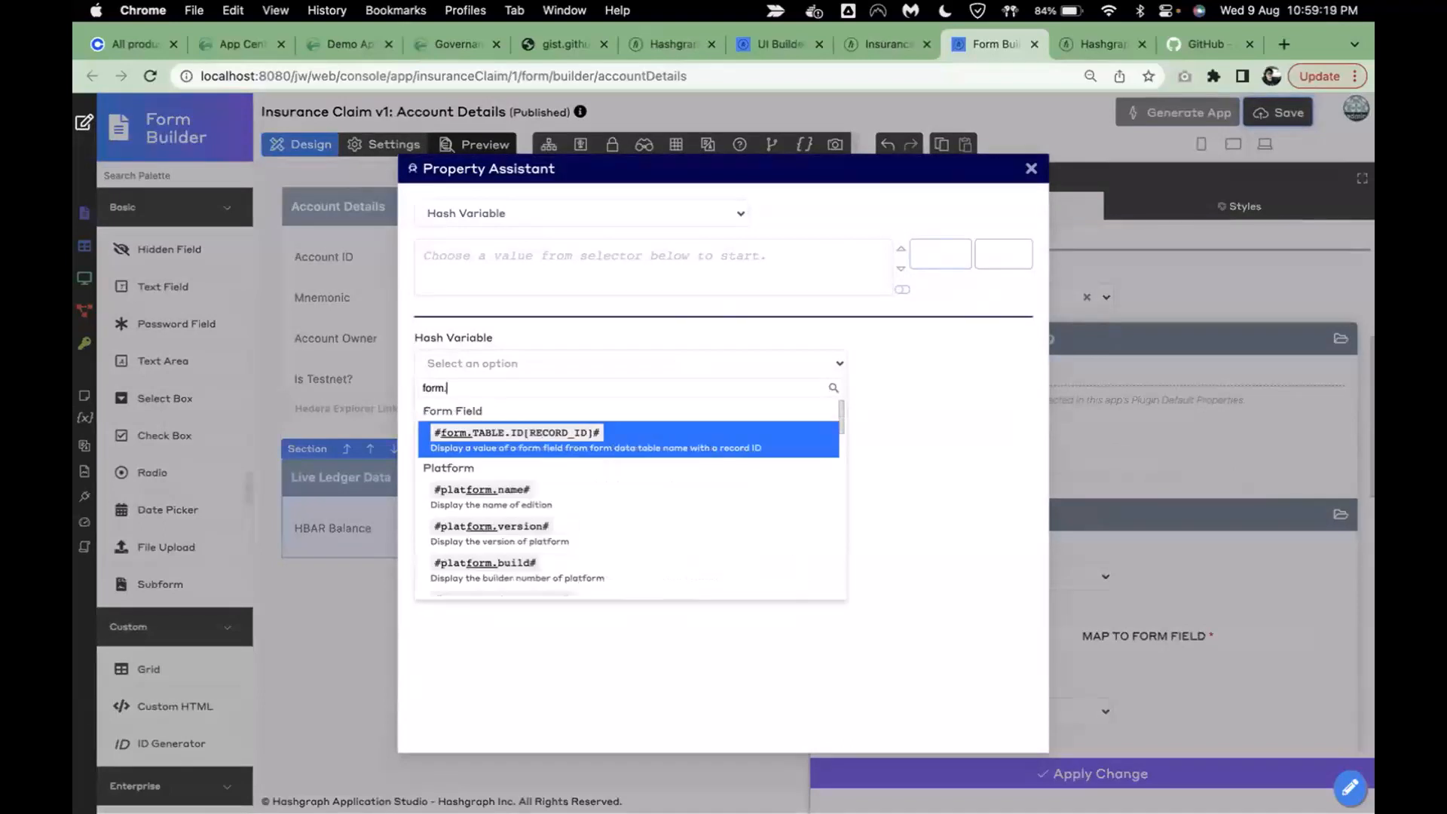
{"action": "left_click", "coordinate": [673, 437]}
{"action": "left_click", "coordinate": [628, 451]}
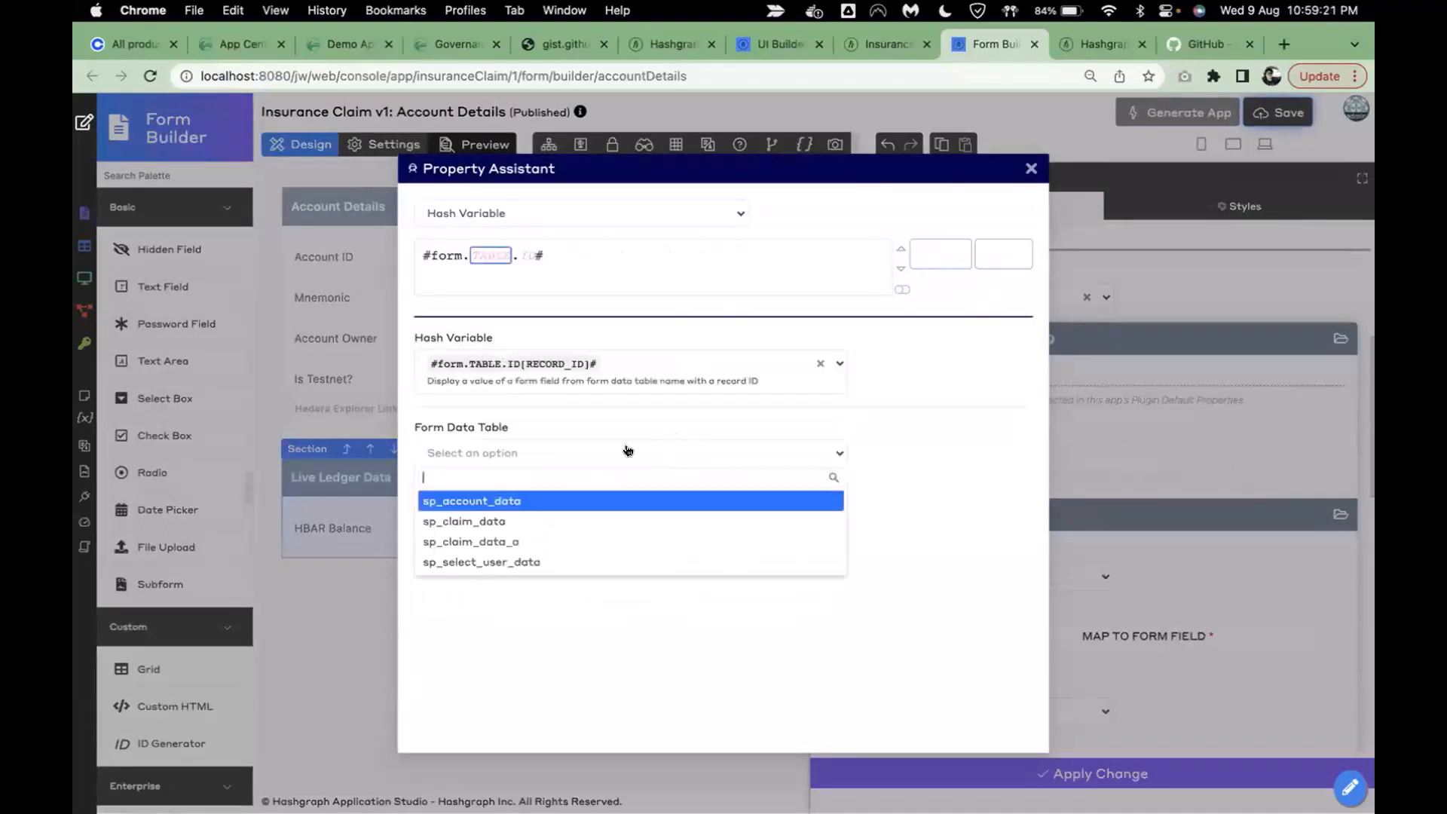
{"action": "left_click", "coordinate": [518, 502]}
{"action": "left_click", "coordinate": [532, 460]}
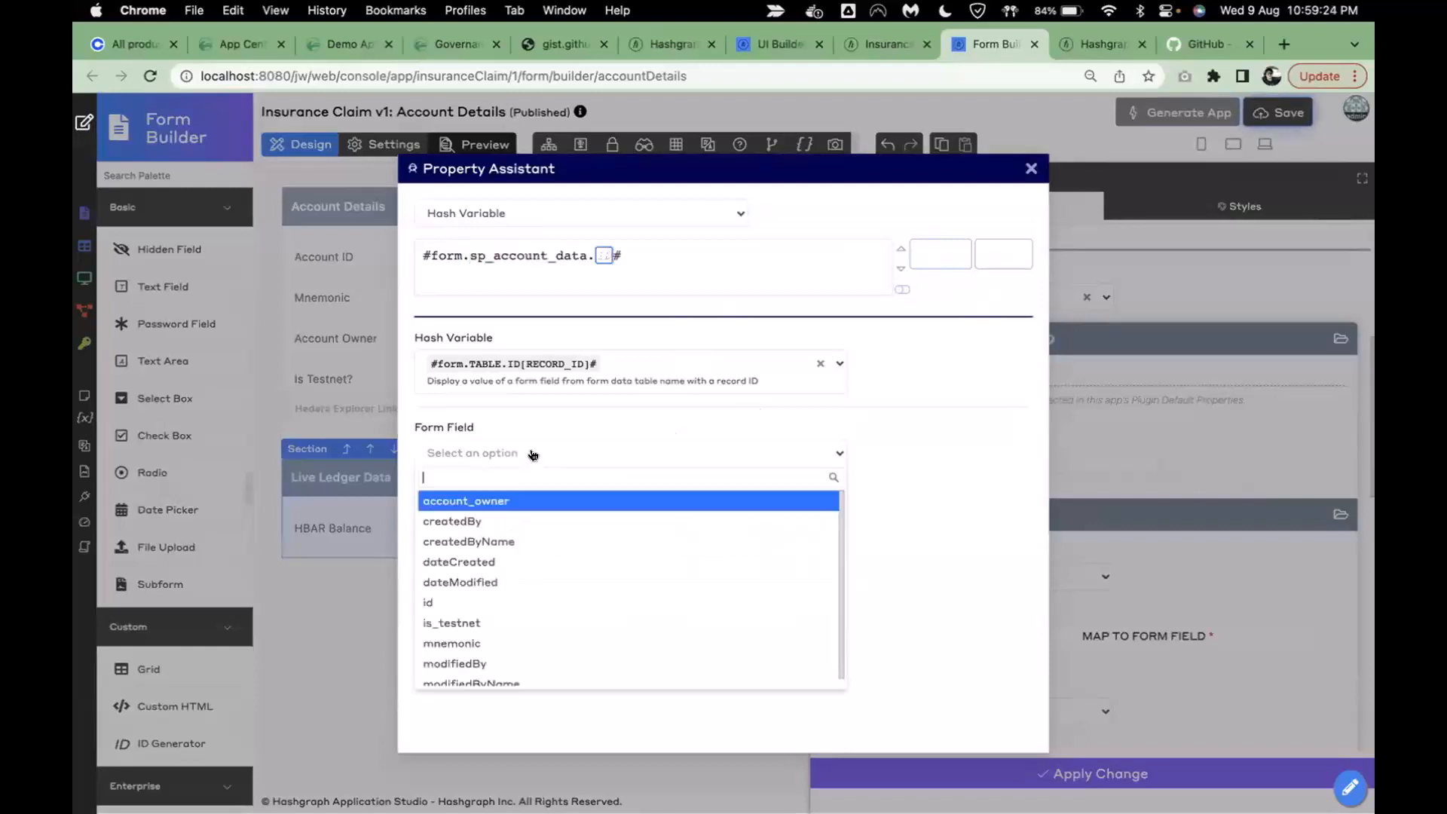
{"action": "left_click", "coordinate": [490, 600]}
{"action": "left_click", "coordinate": [939, 253]}
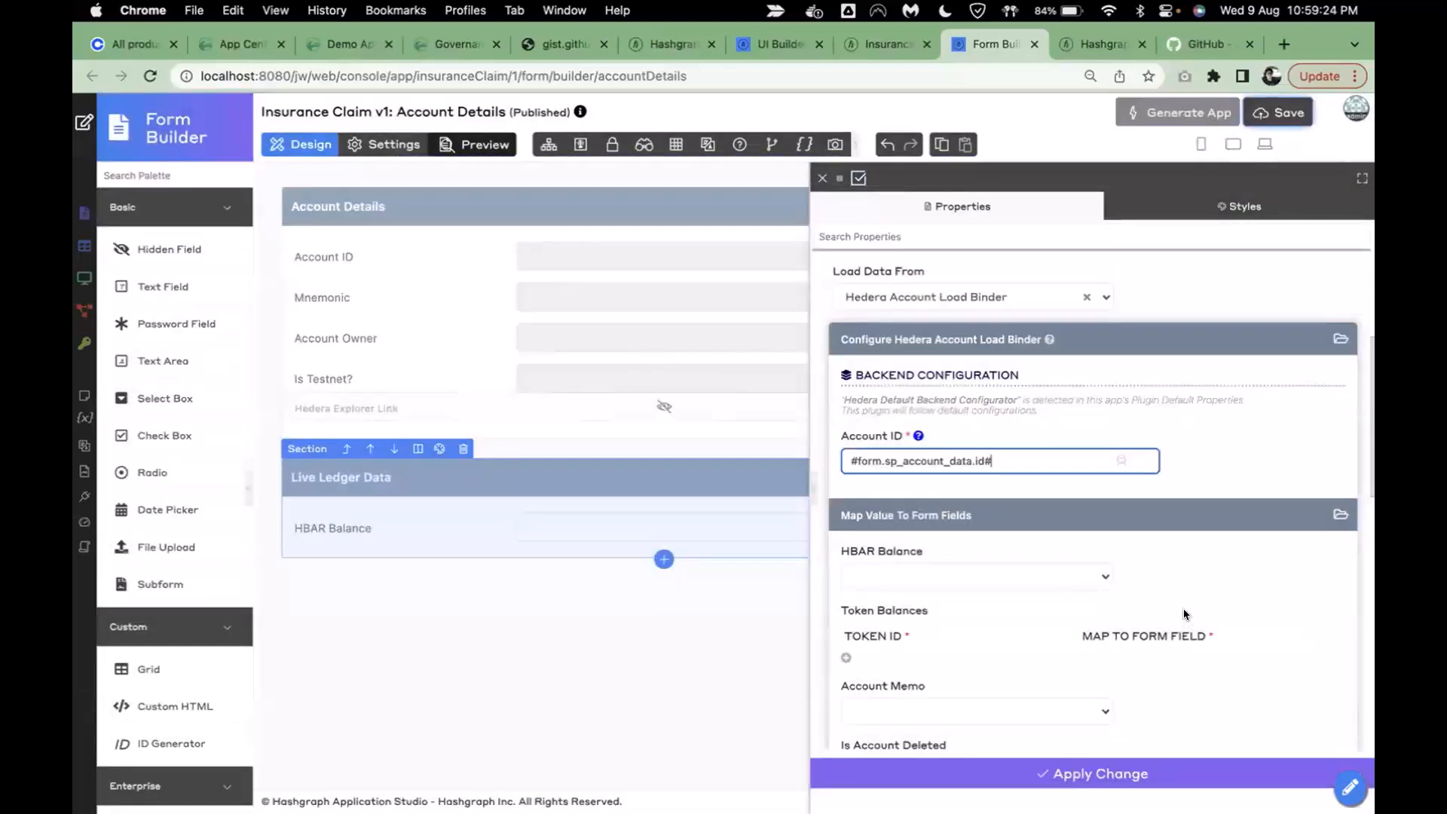
- Map HBAR Balance to hbar_balance, apply the binding, and save the form
{"action": "scroll", "coordinate": [1039, 469], "scroll_direction": "down", "scroll_amount": 1}
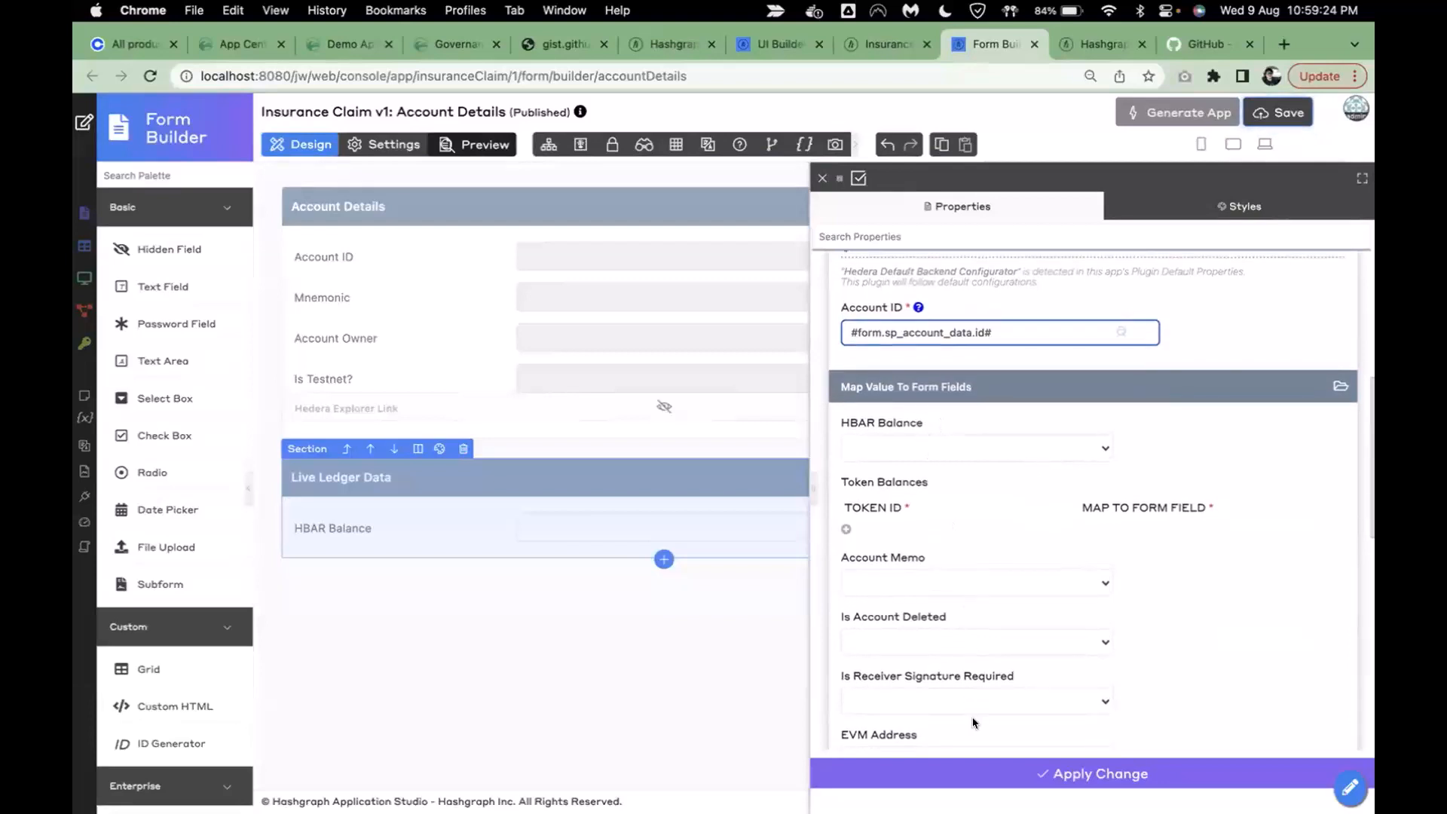
{"action": "left_click", "coordinate": [980, 455]}
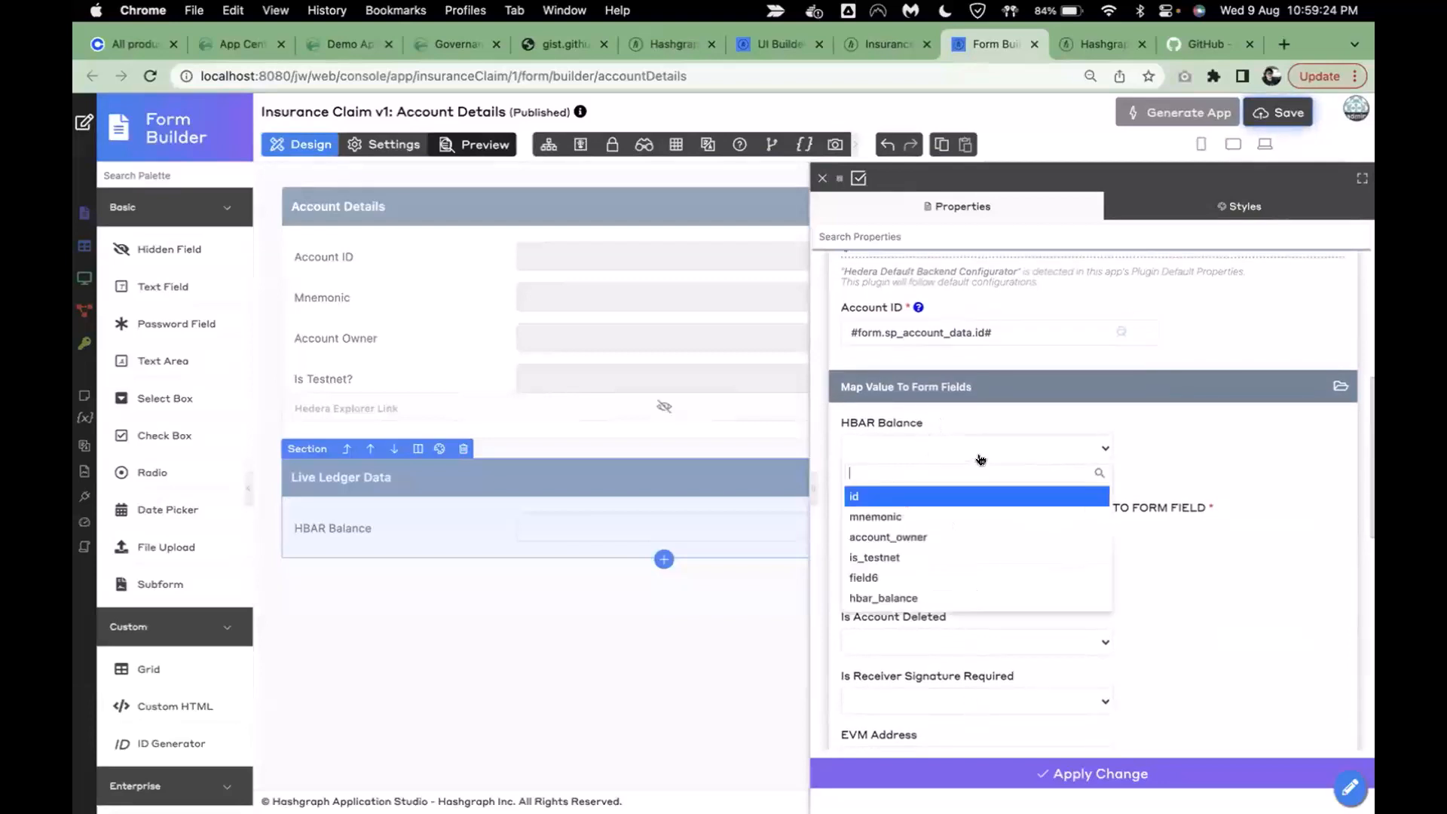
{"action": "left_click", "coordinate": [893, 597]}
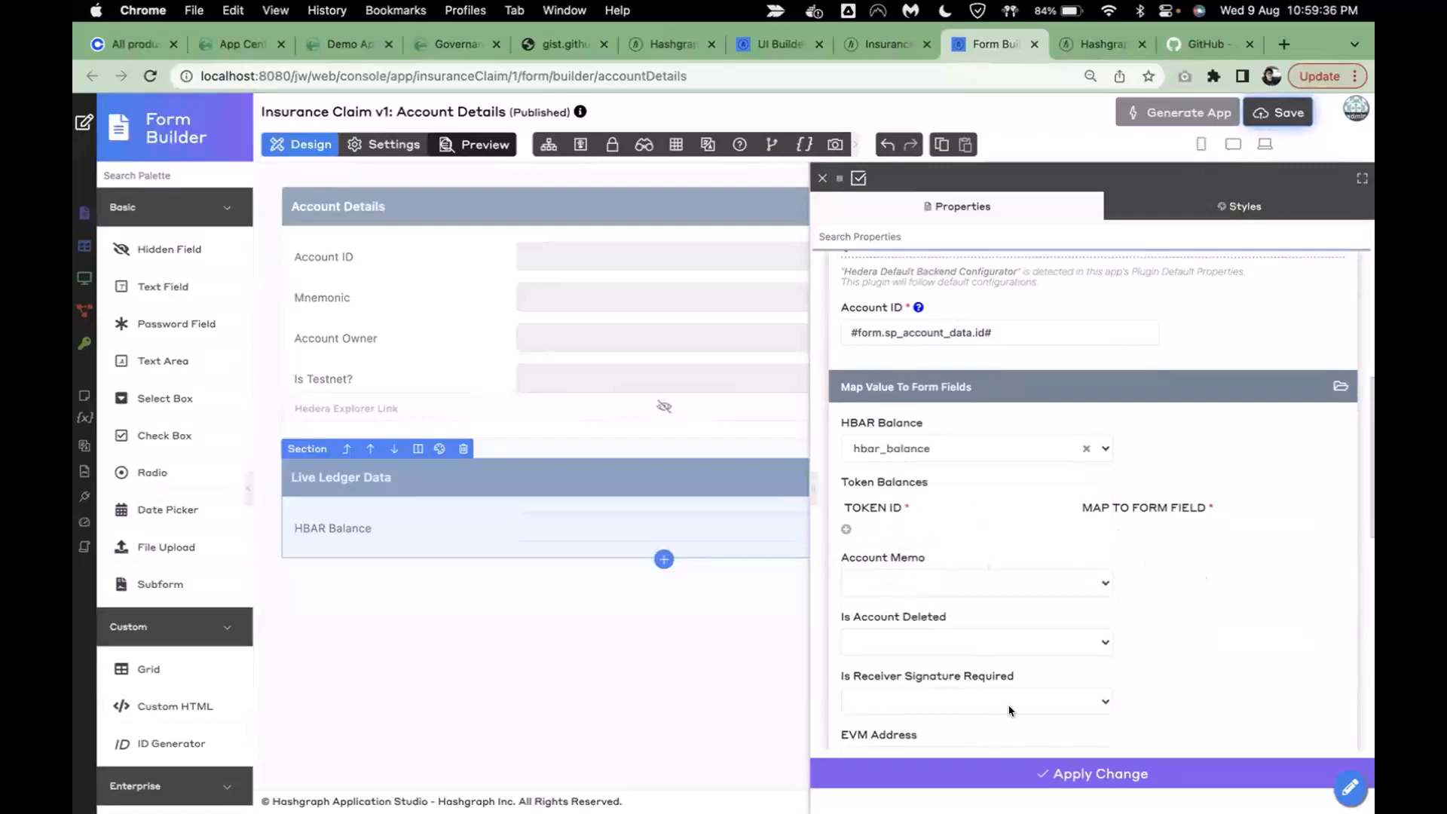
{"action": "scroll", "coordinate": [1025, 641], "scroll_direction": "down", "scroll_amount": 1}
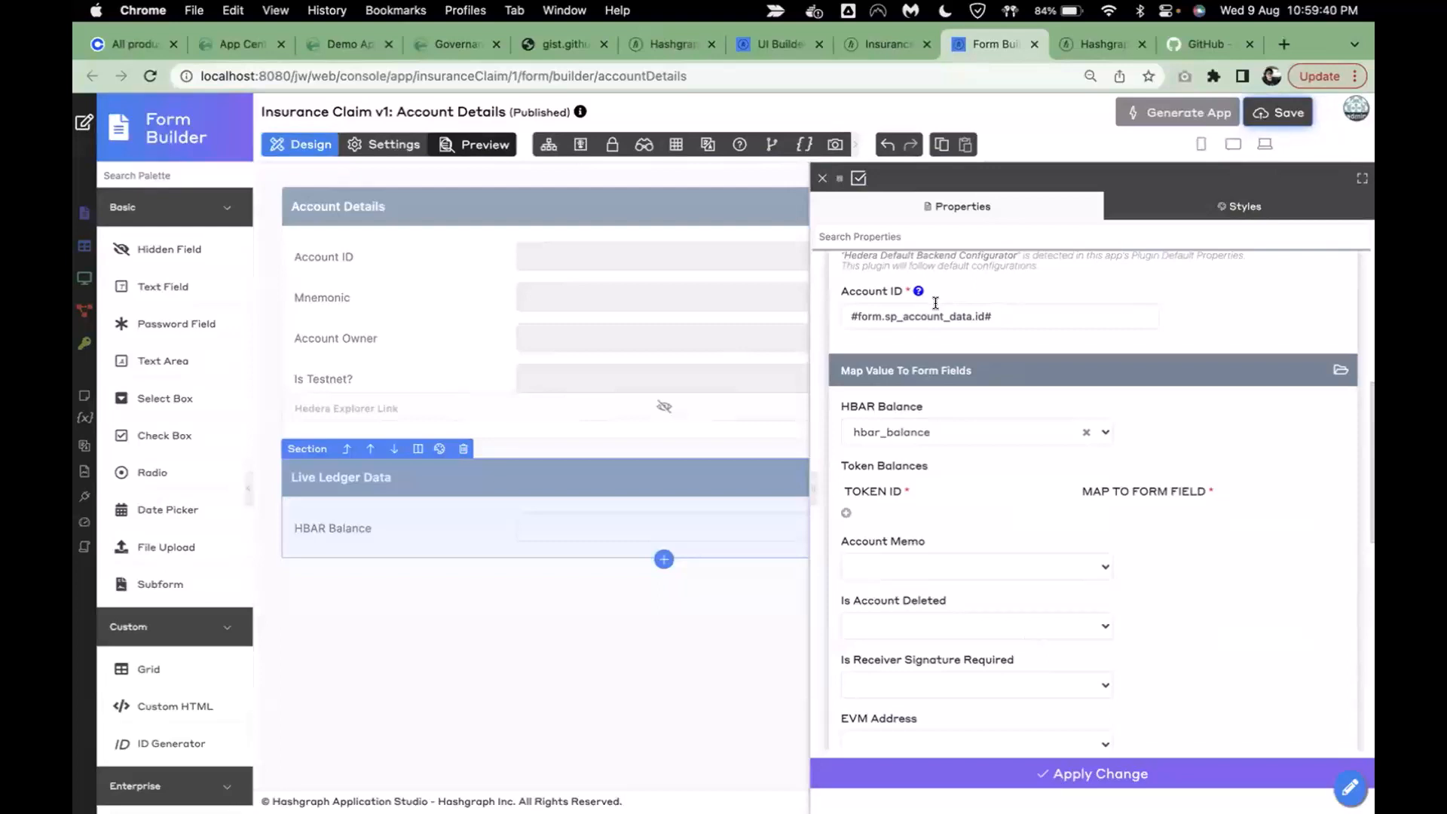
{"action": "left_click", "coordinate": [947, 780]}
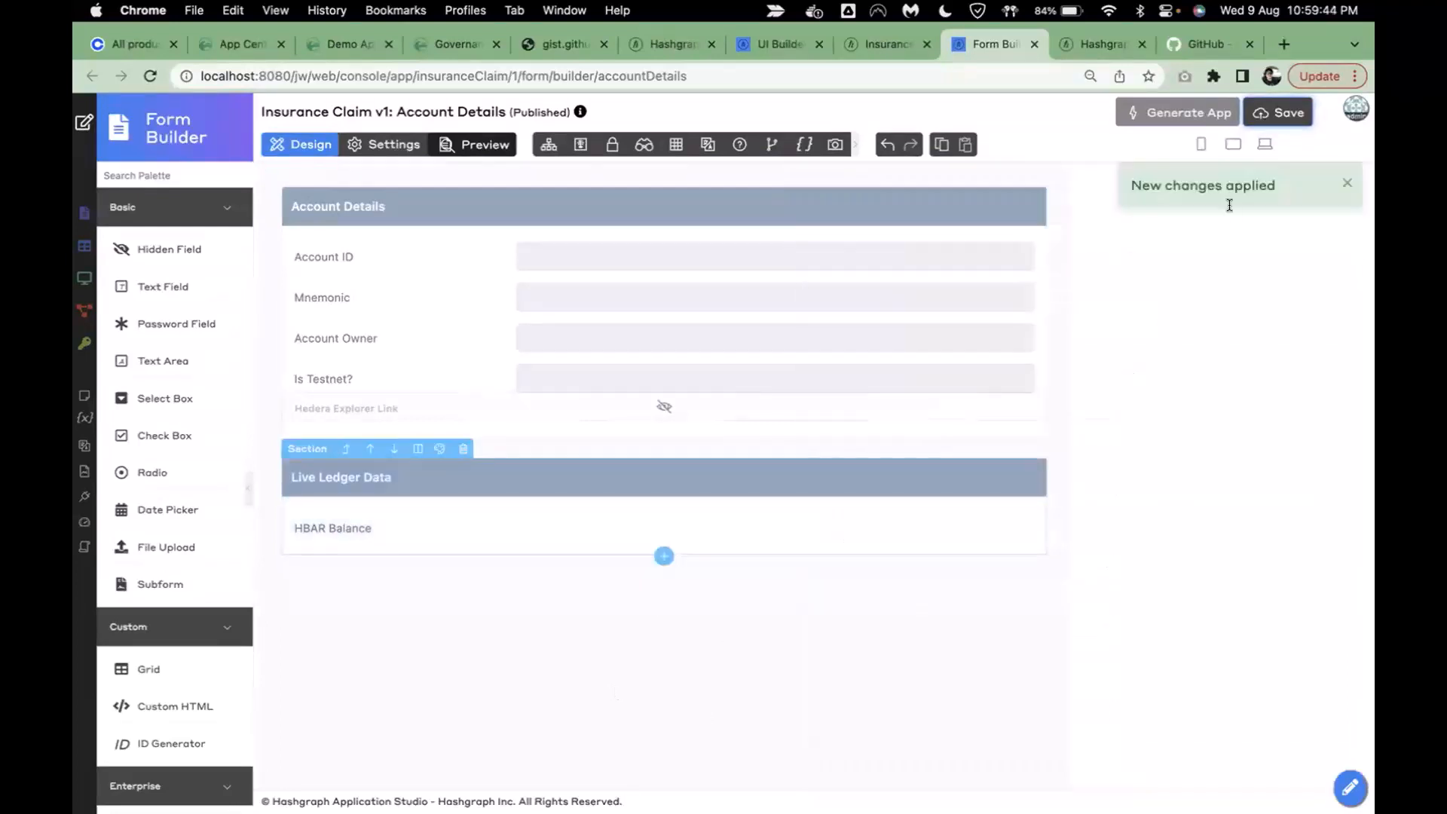
{"action": "left_click", "coordinate": [1269, 121]}
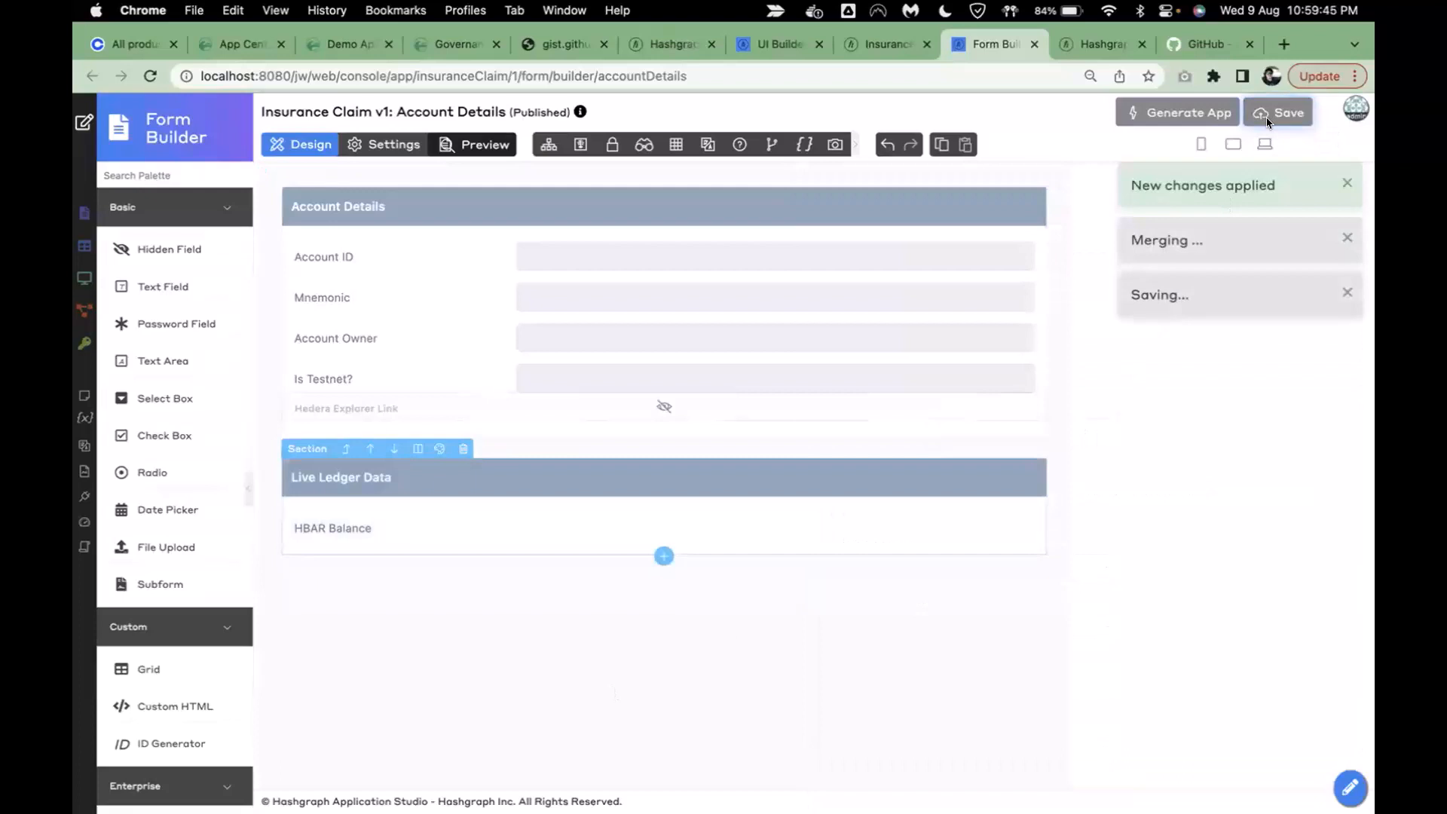
- Close the Form Builder and check the account form shows HBAR Balance 100
{"action": "left_click", "coordinate": [1034, 45]}
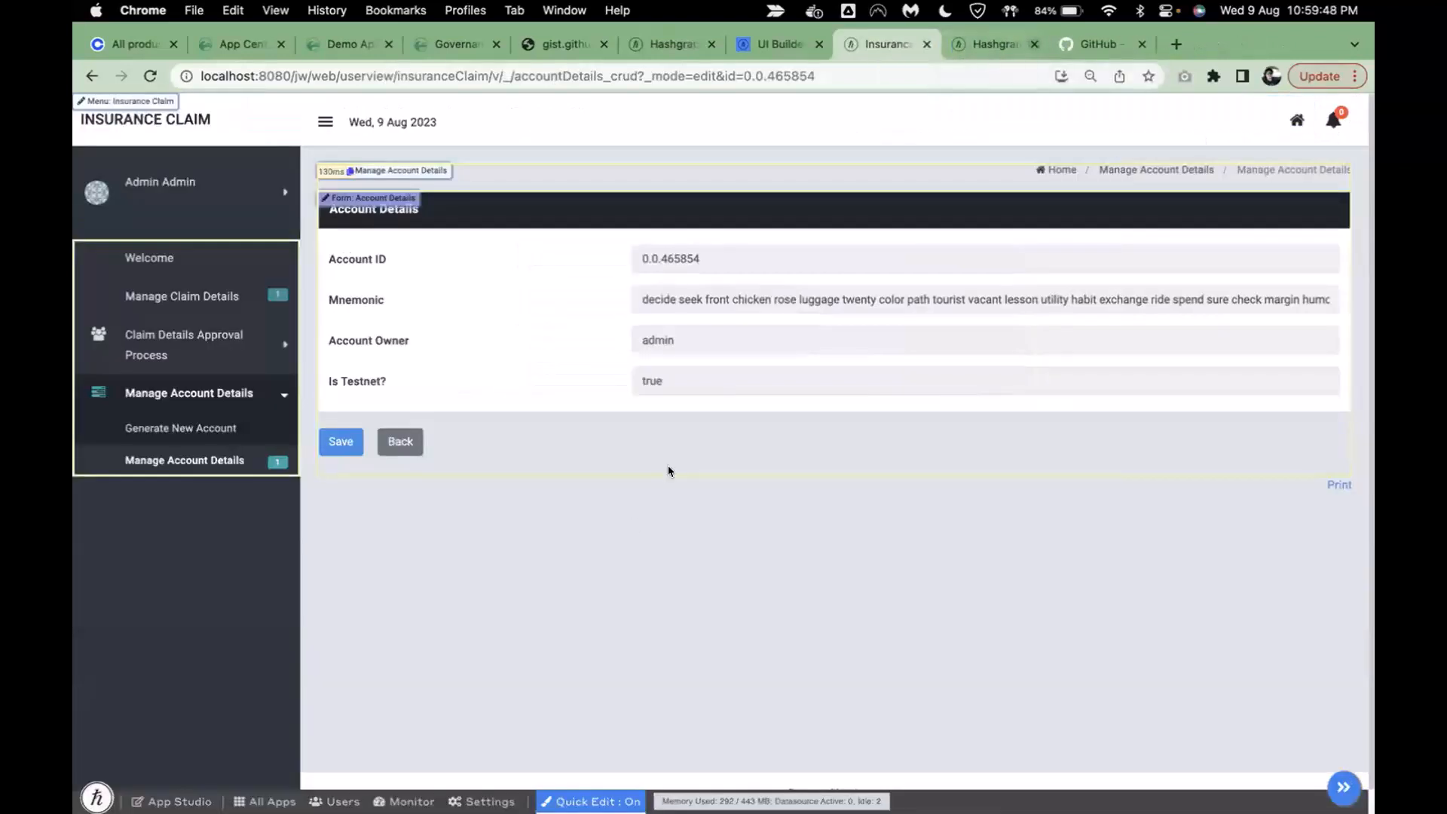
{"action": "left_click", "coordinate": [1344, 788]}
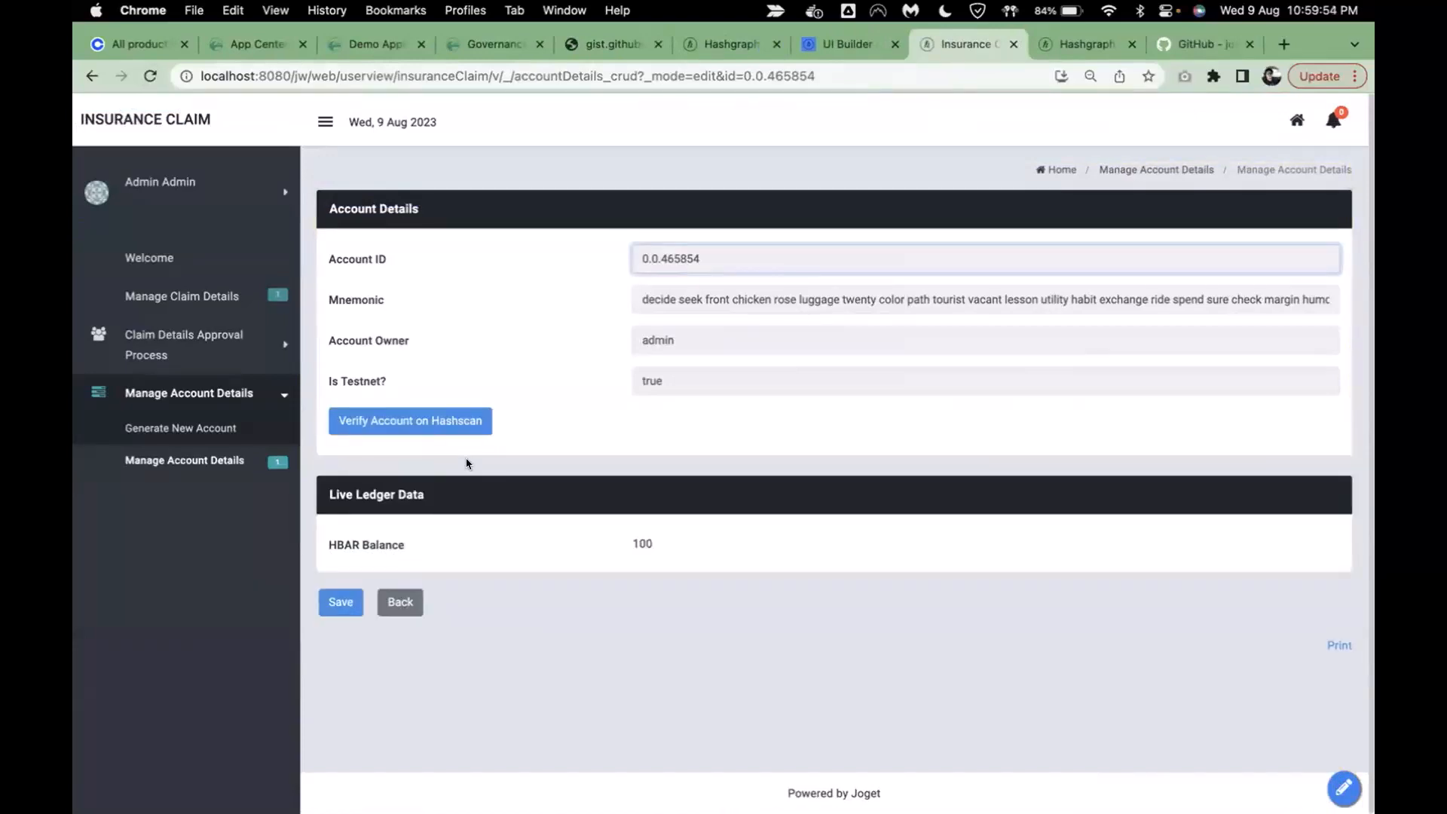
{"action": "left_click_drag", "start_coordinate": [626, 544], "coordinate": [759, 546]}
{"action": "left_click", "coordinate": [758, 546]}
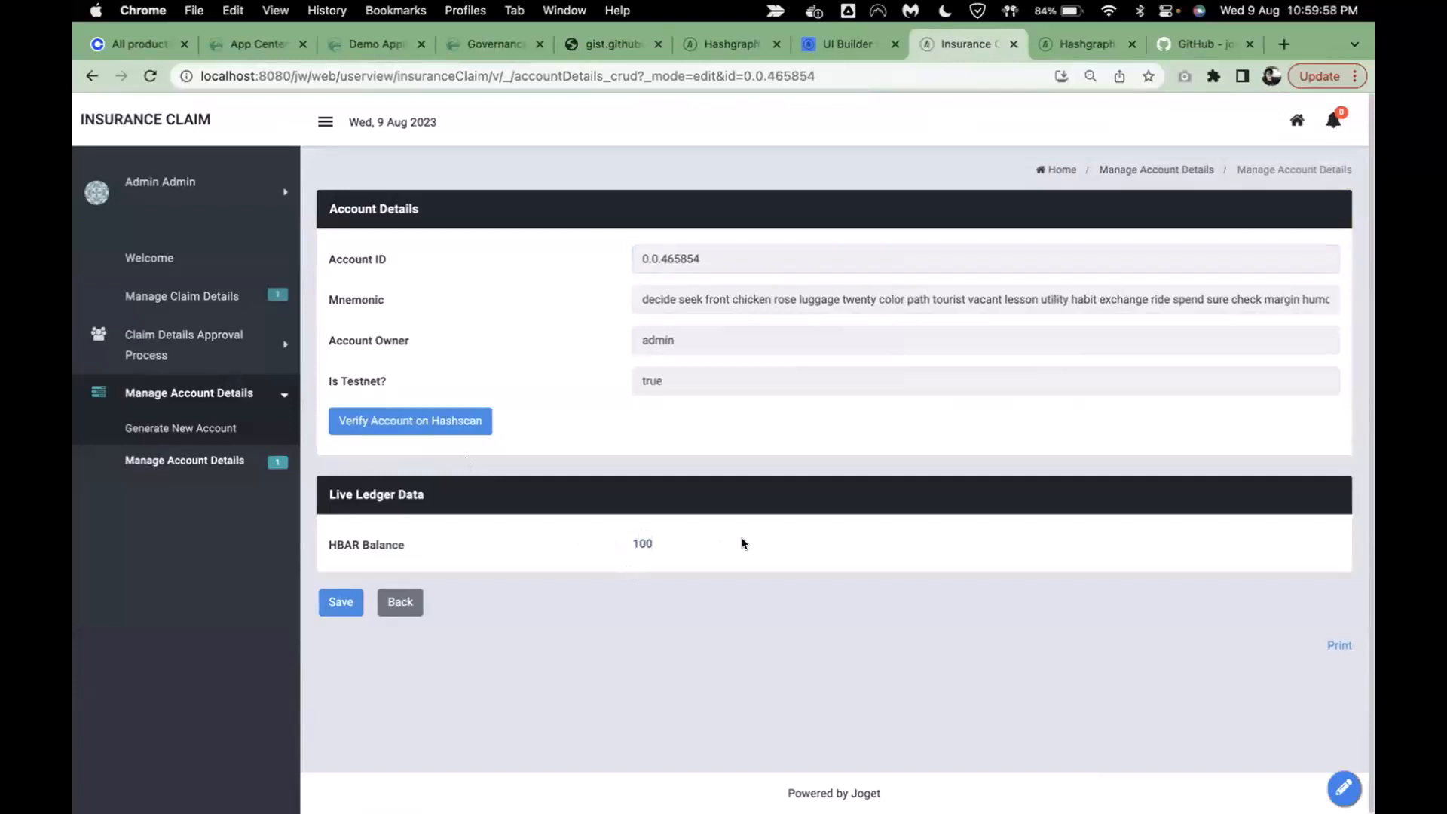
- View account 0.0.465854 on HashScan, check the 'Live demo performed' memo, then close it
{"action": "left_click", "coordinate": [435, 435]}
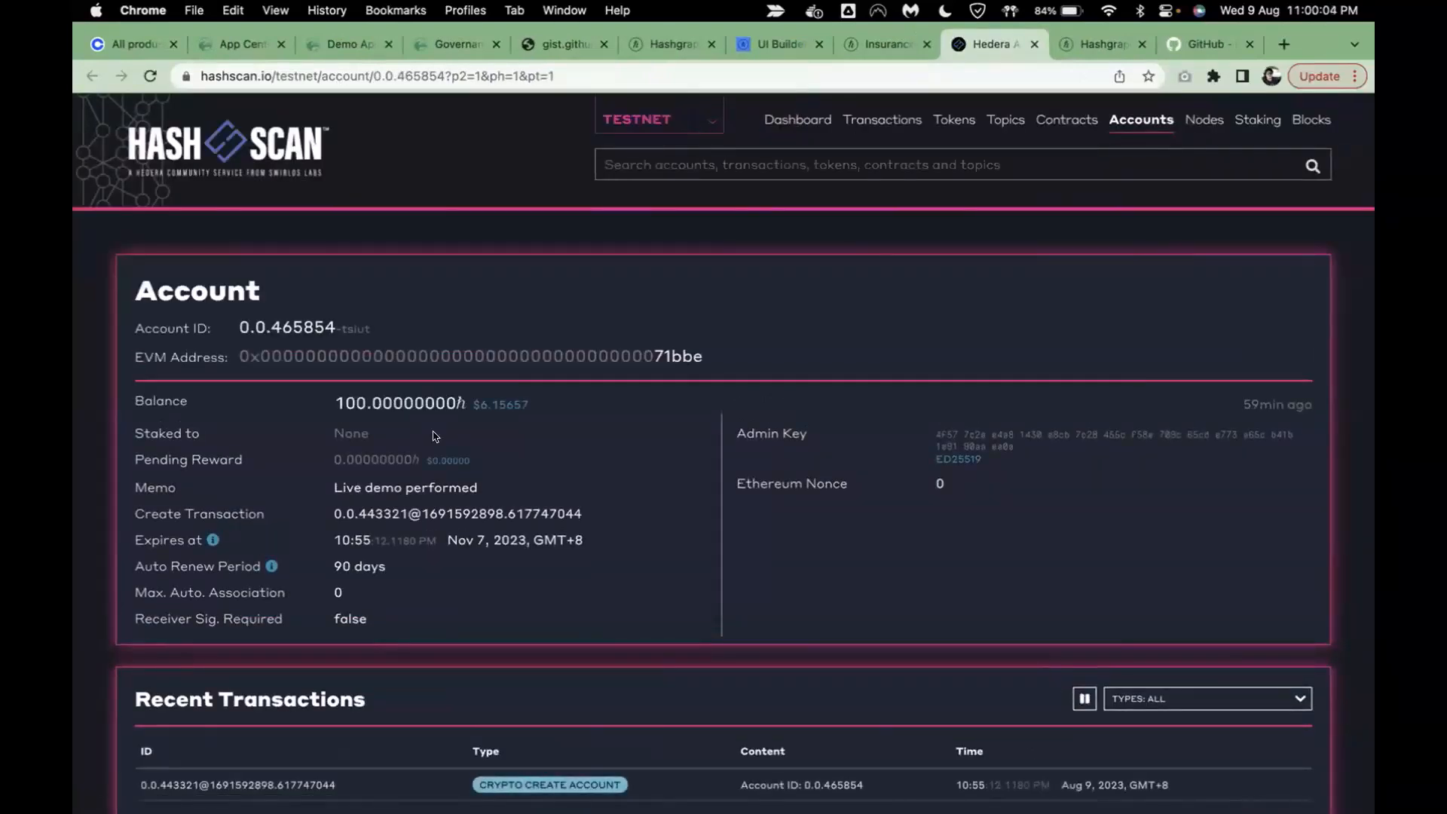
{"action": "scroll", "coordinate": [435, 437], "scroll_direction": "down", "scroll_amount": 1}
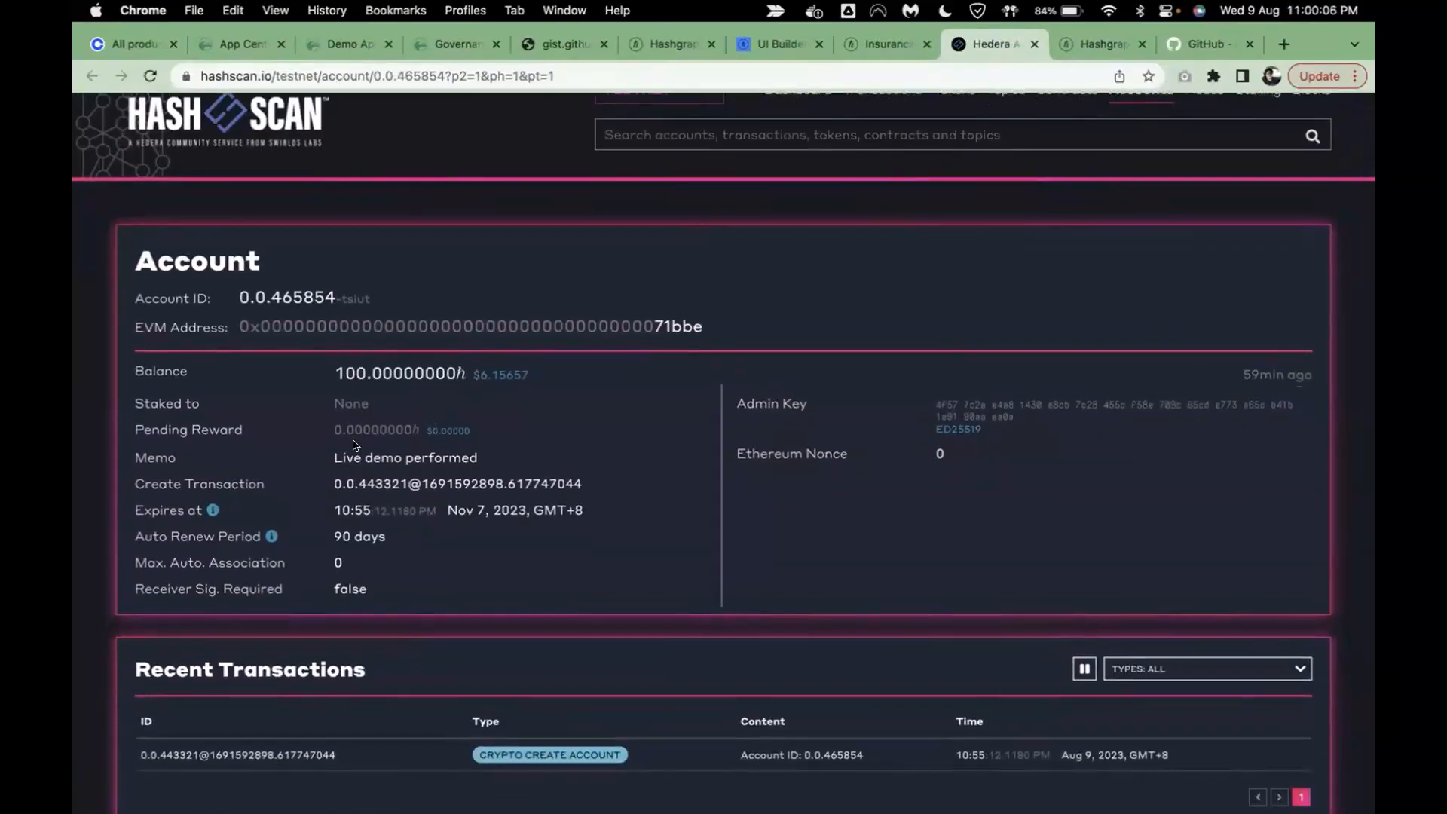
{"action": "left_click_drag", "start_coordinate": [328, 461], "coordinate": [574, 462]}
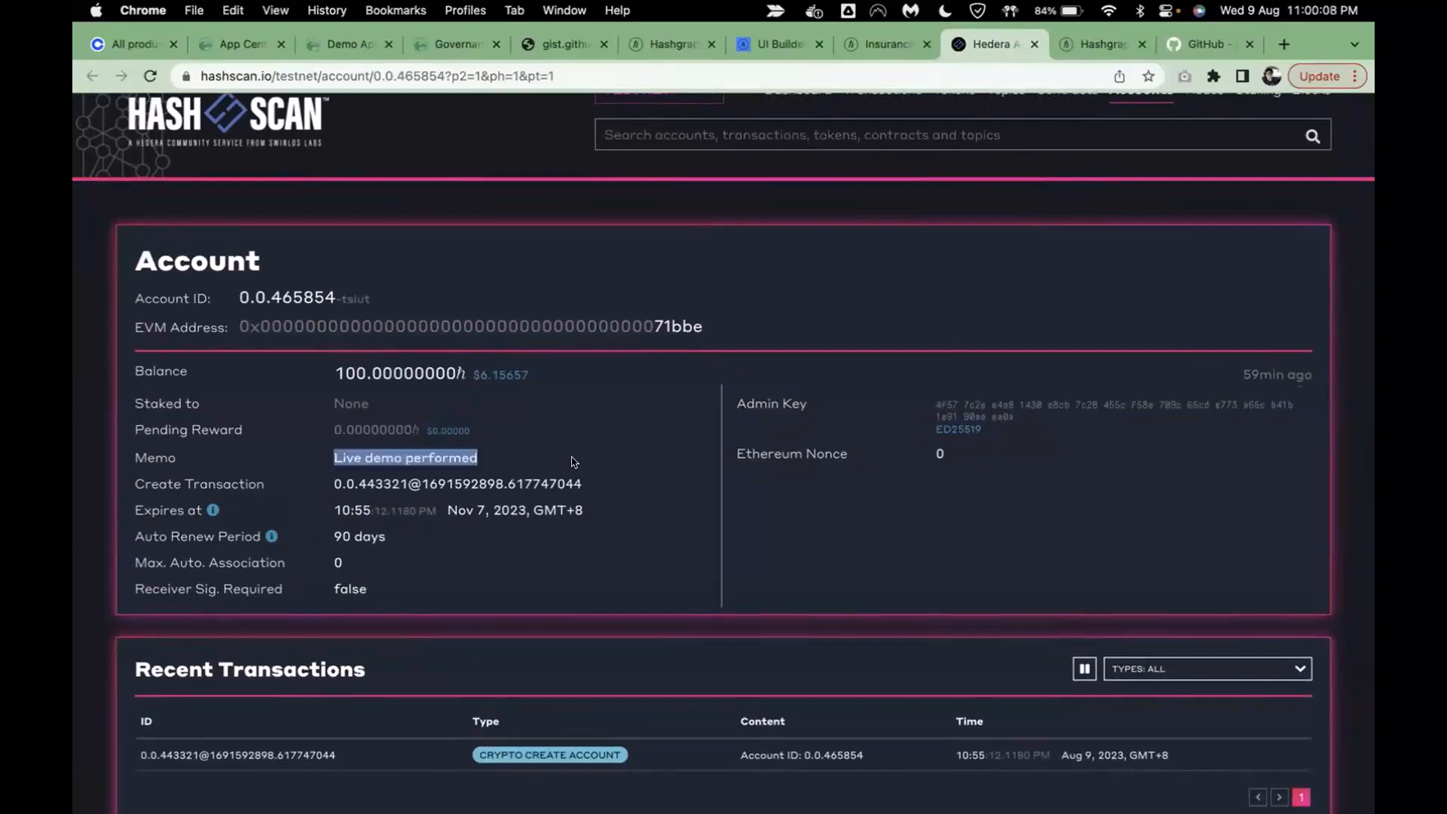
{"action": "left_click", "coordinate": [574, 462]}
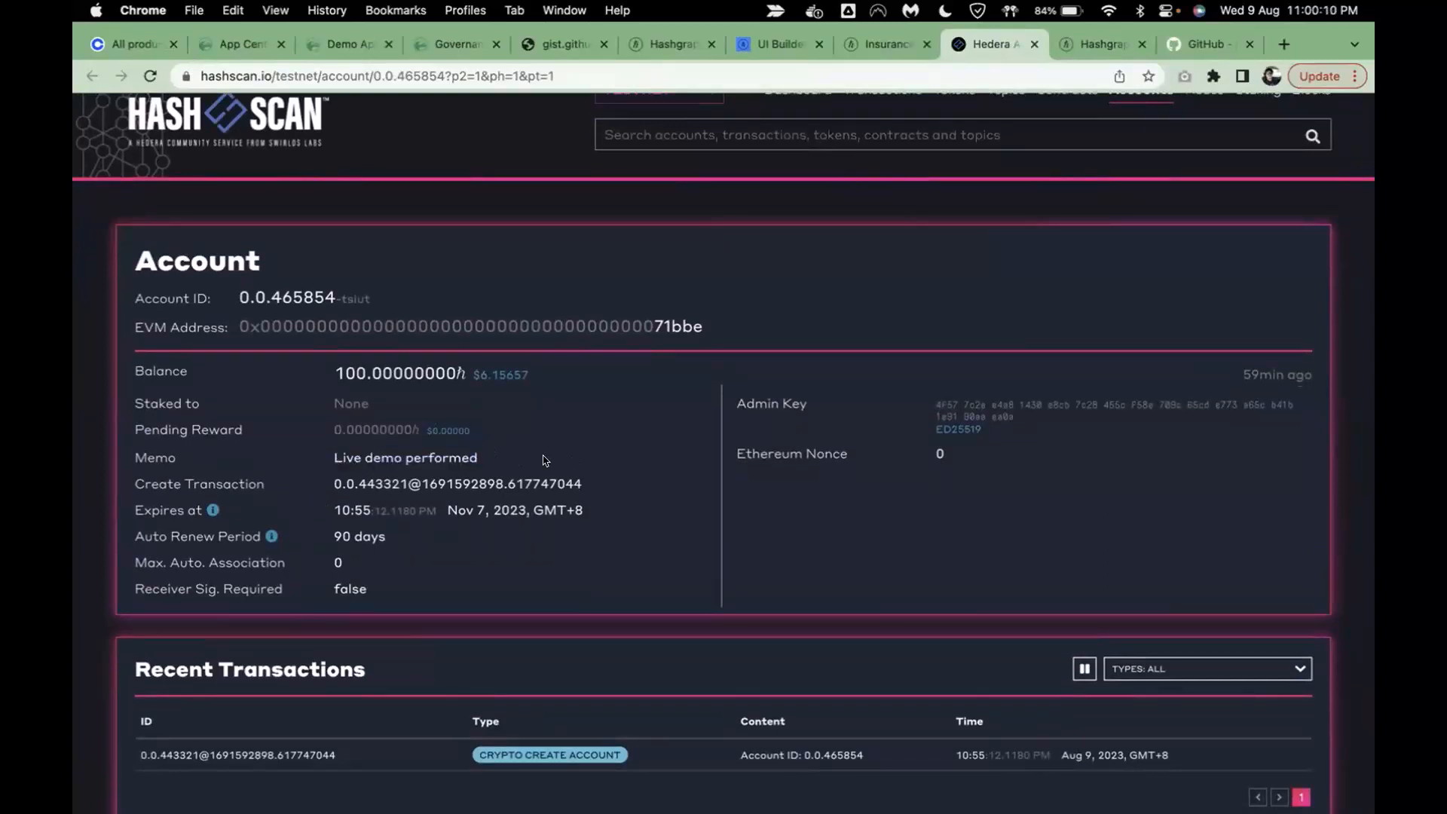
{"action": "left_click", "coordinate": [1034, 47]}
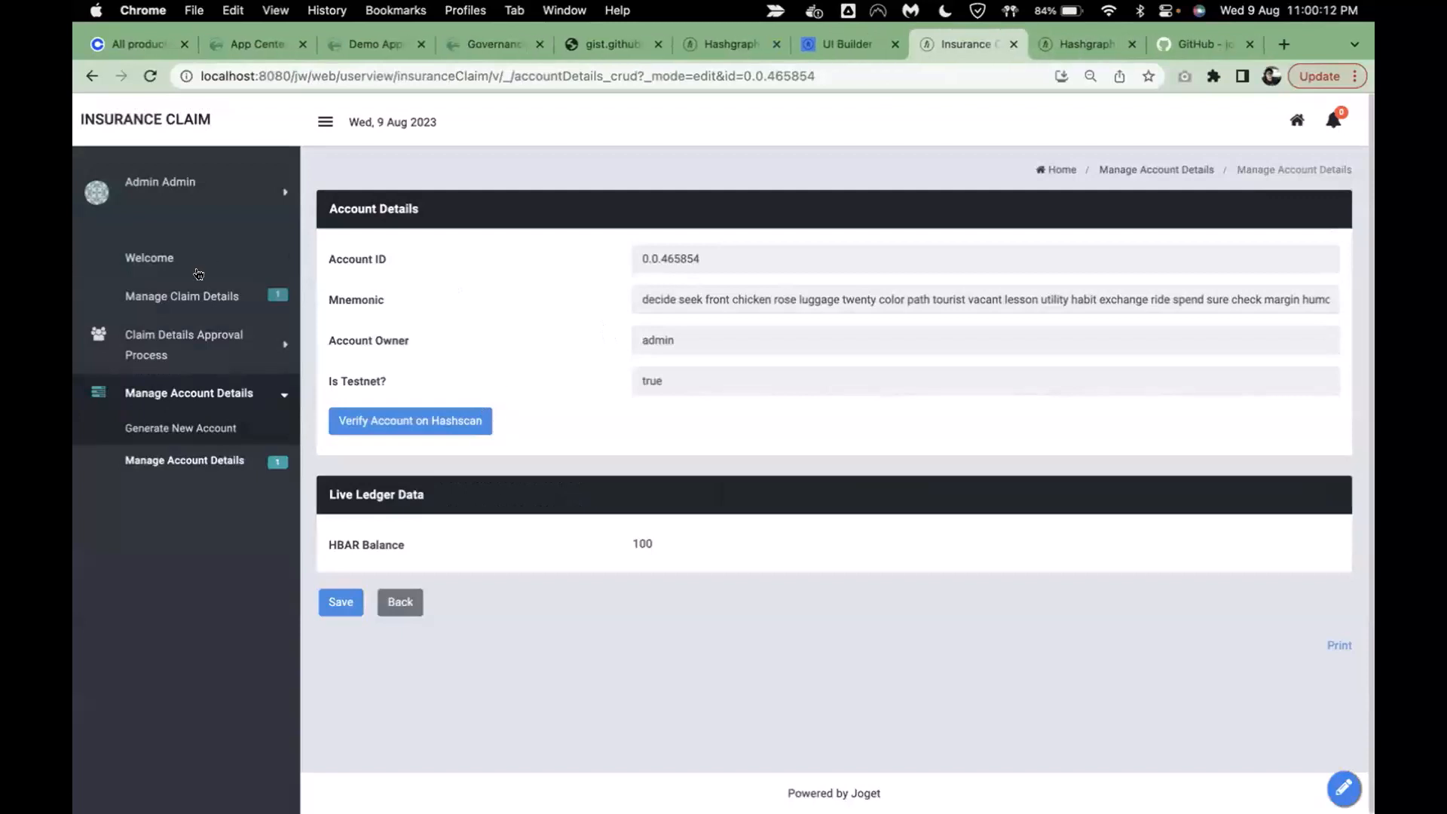
- Open claim CL-000001 from Manage Claim Details, then switch to the UI Builder tab
{"action": "left_click", "coordinate": [175, 295]}
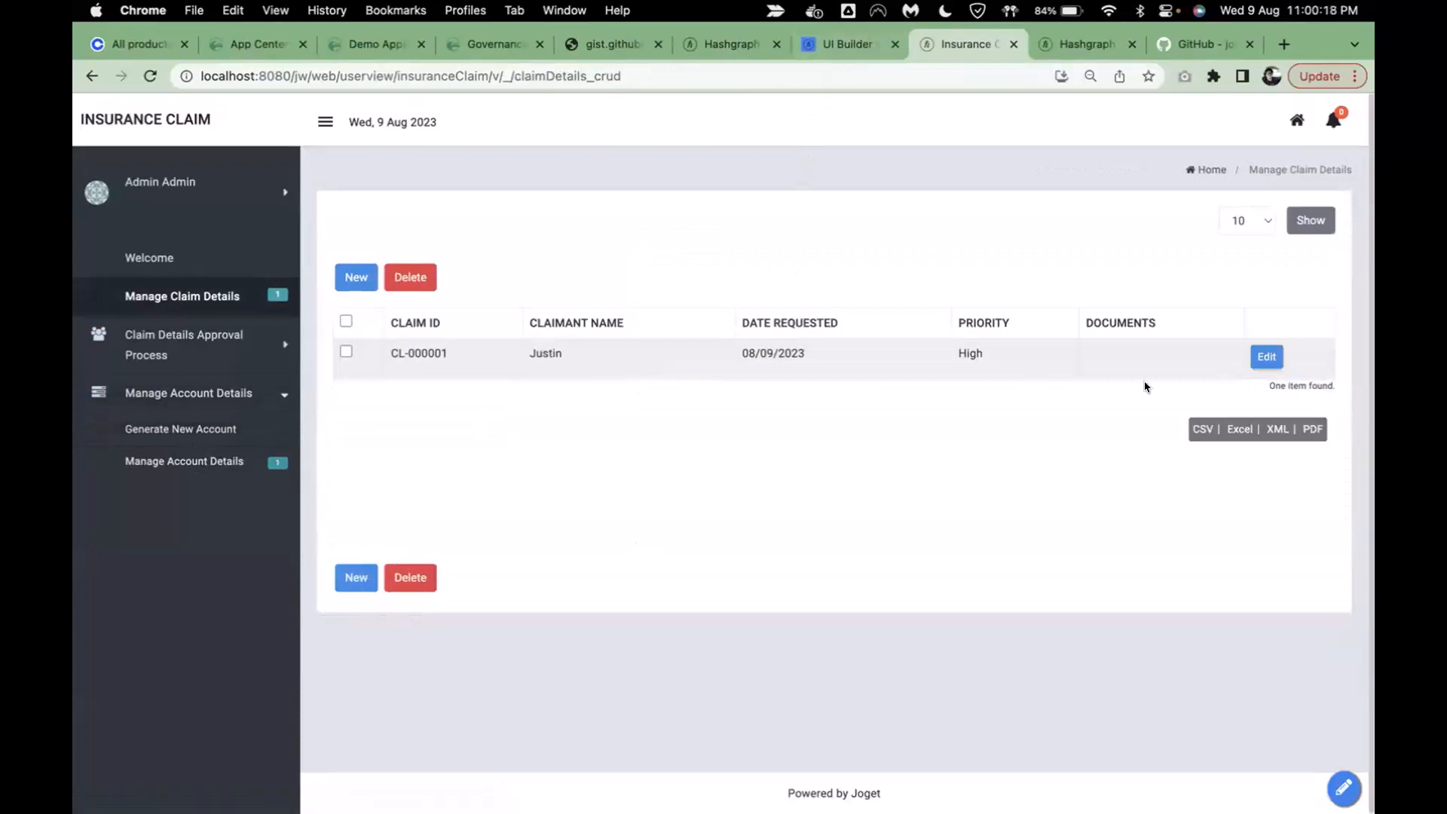
{"action": "left_click", "coordinate": [1268, 357]}
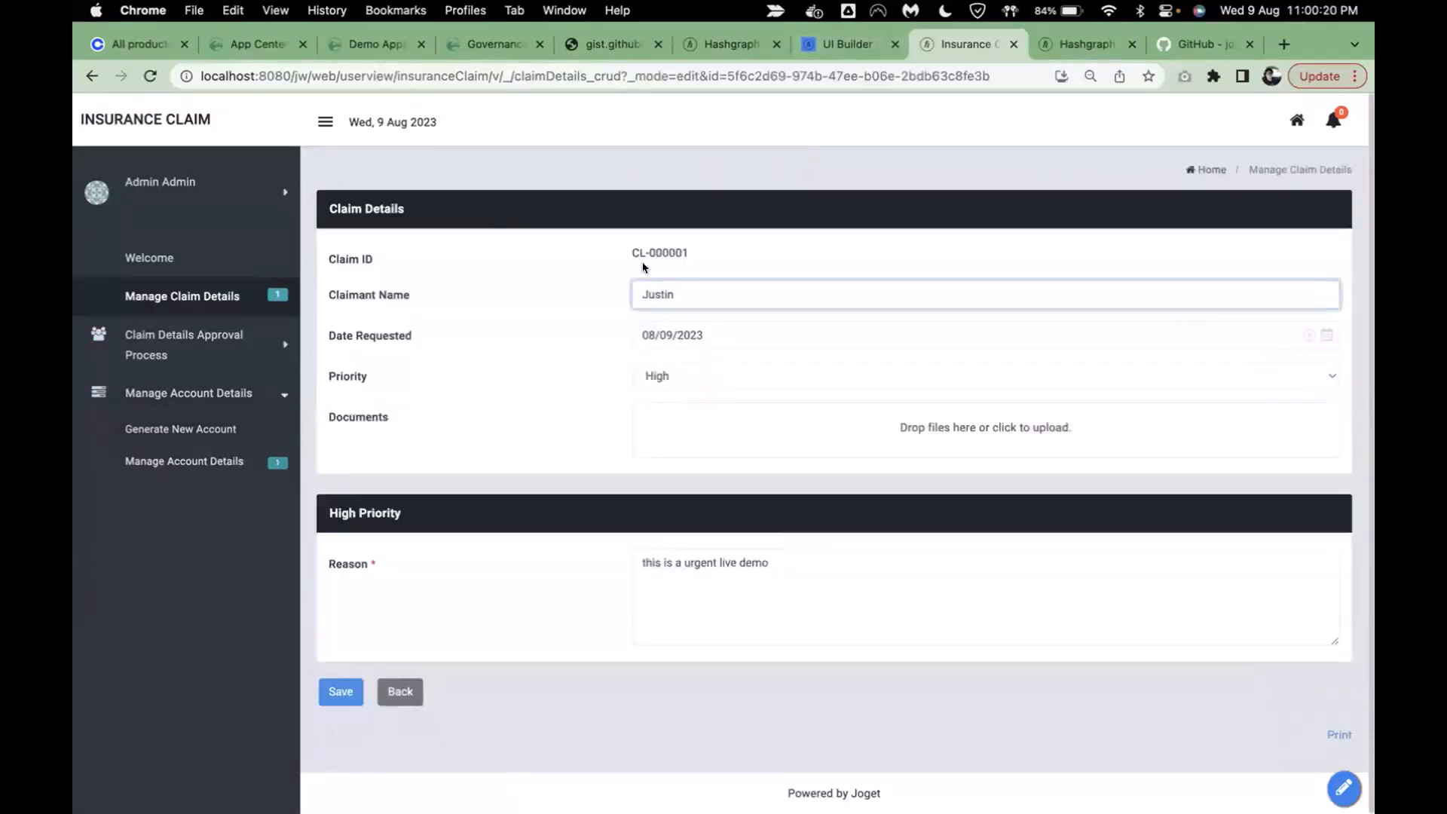
{"action": "left_click_drag", "start_coordinate": [631, 240], "coordinate": [757, 247]}
{"action": "left_click", "coordinate": [756, 242]}
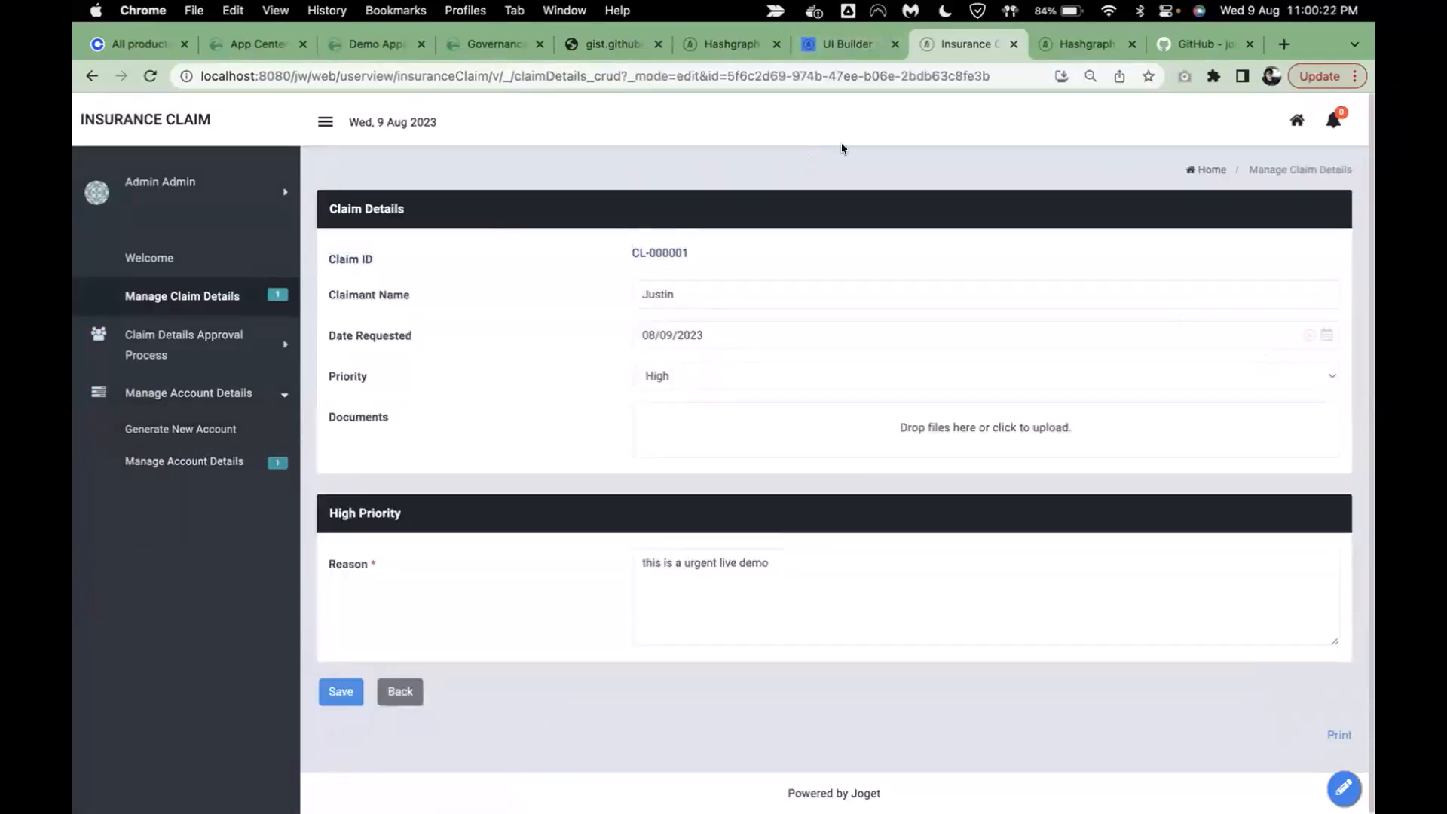
{"action": "left_click", "coordinate": [844, 45]}
- Open Claim Details and add a select box labelled 'Manager' with ID manager below Claim ID
{"action": "left_click", "coordinate": [84, 123]}
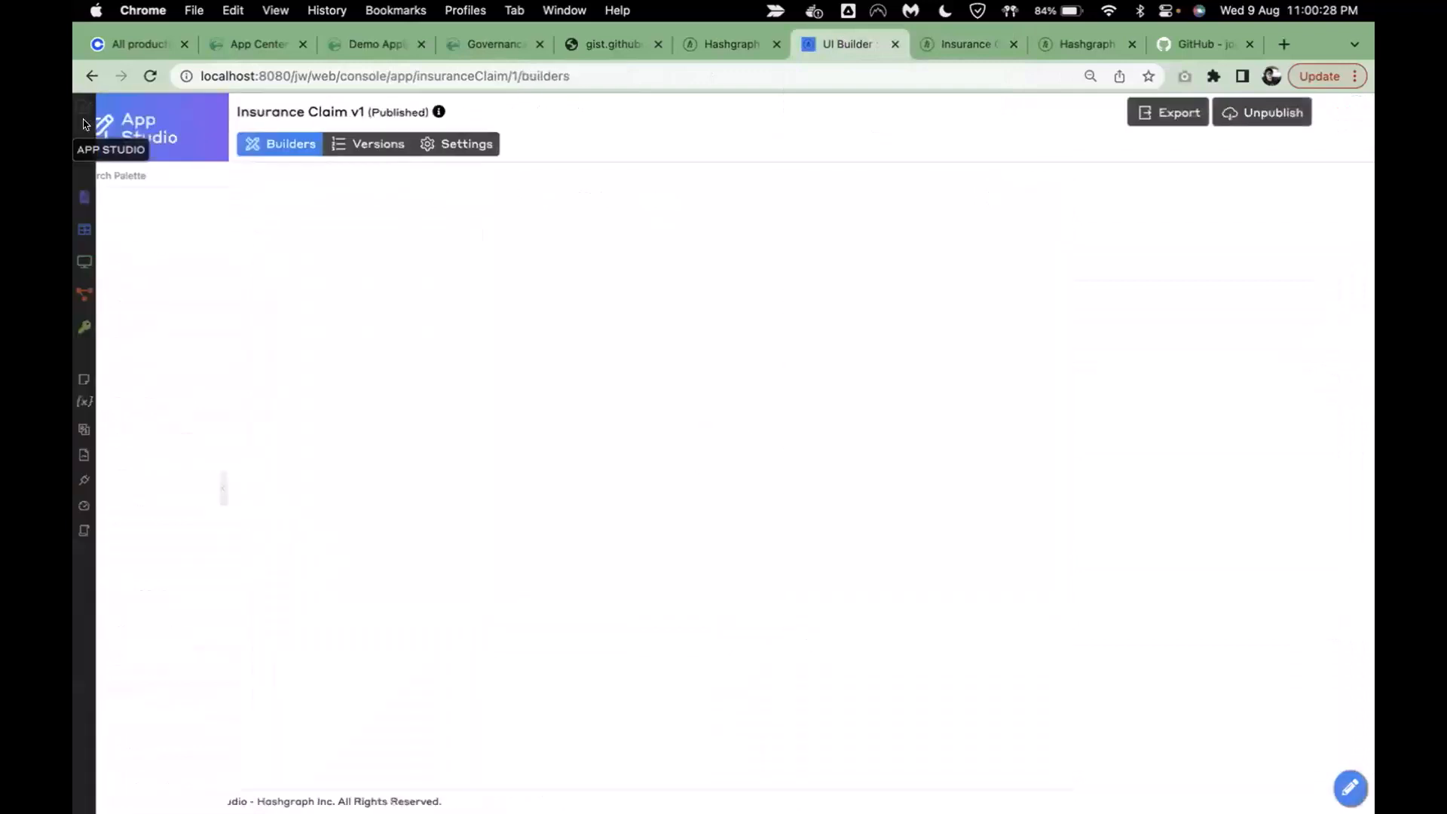
{"action": "left_click", "coordinate": [287, 346]}
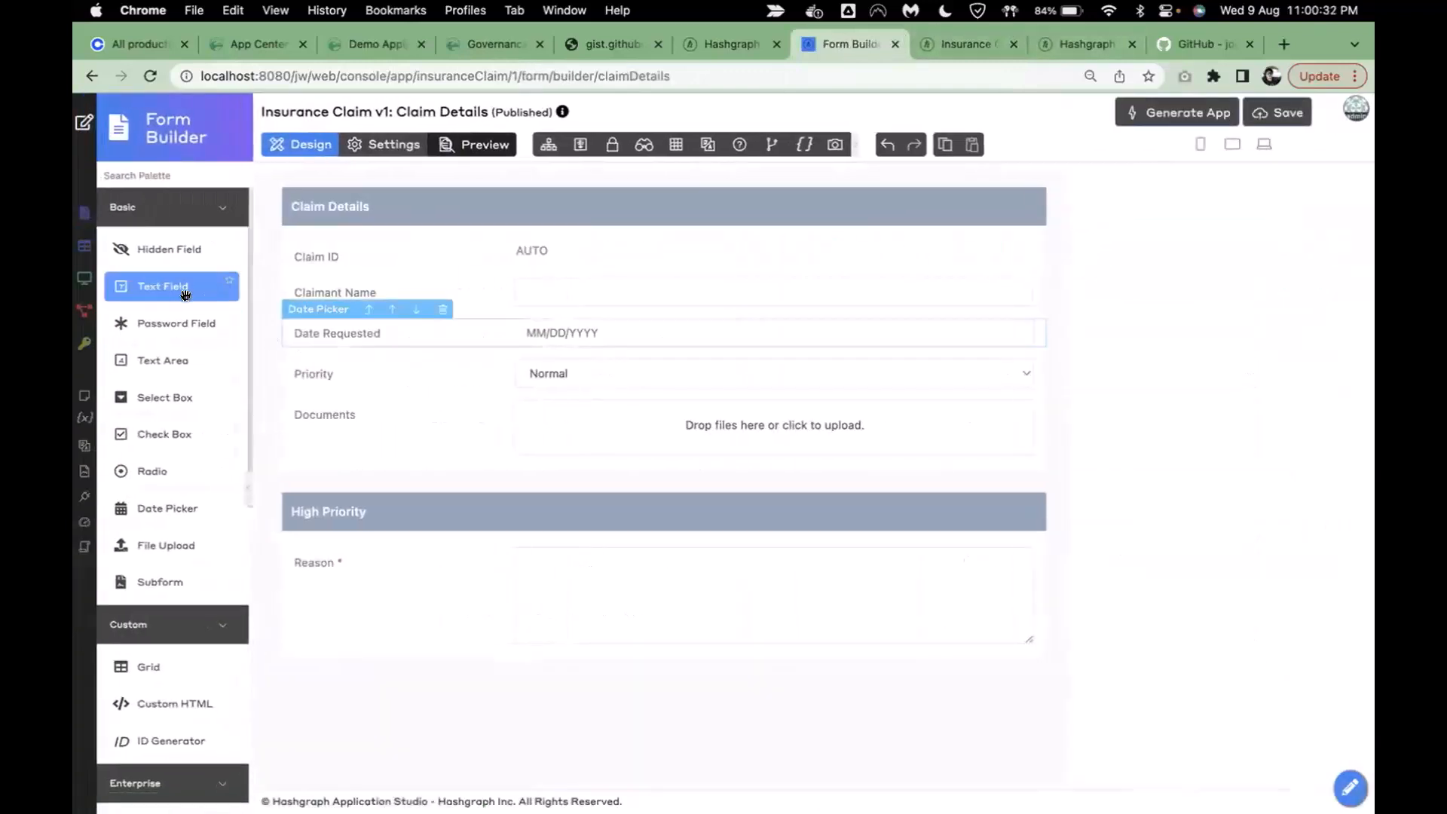
{"action": "left_click_drag", "start_coordinate": [164, 401], "coordinate": [407, 275]}
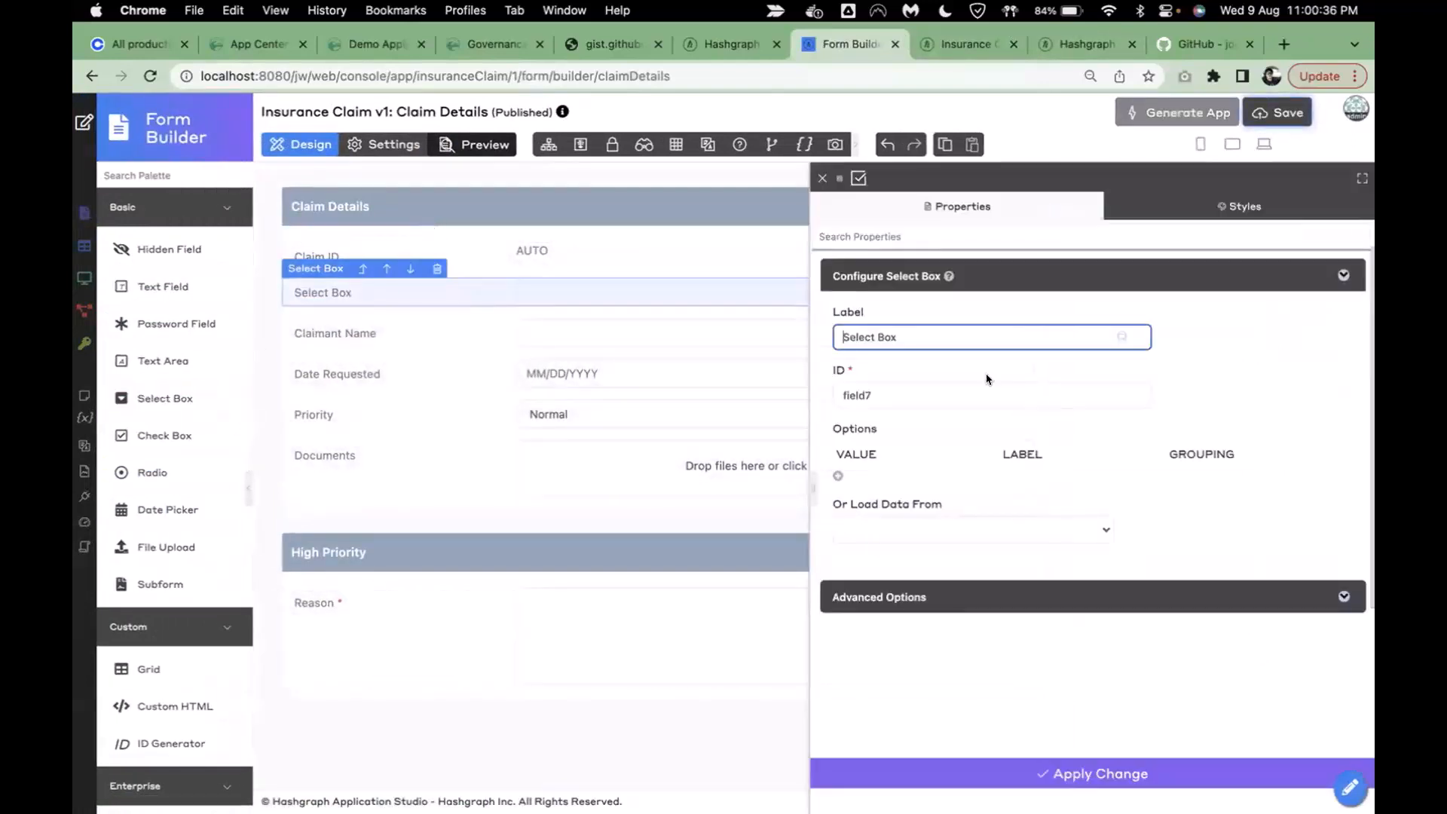
{"action": "triple_click", "coordinate": [947, 333]}
{"action": "type", "text": "Manager"}
{"action": "left_click", "coordinate": [1211, 346]}
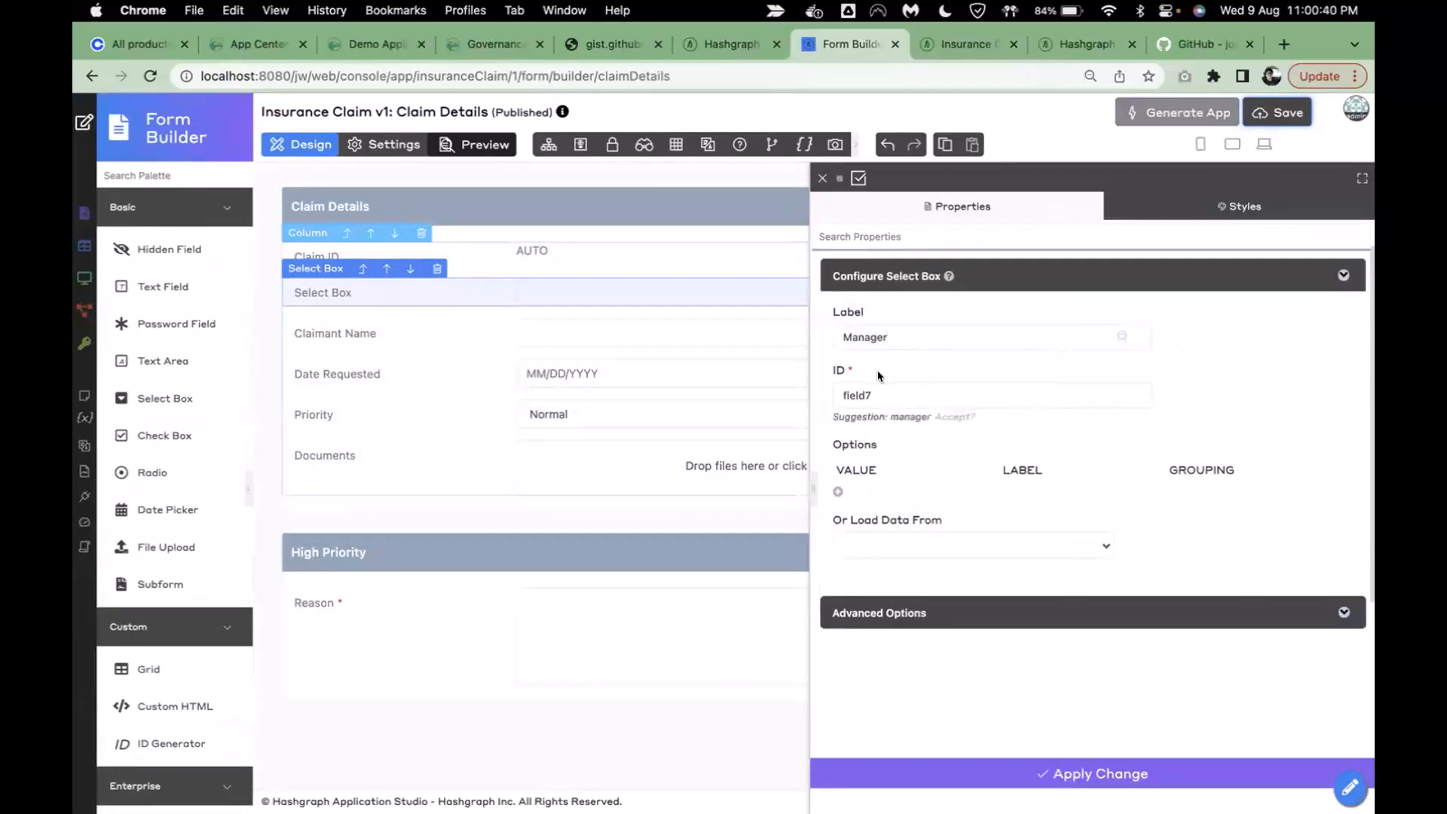
{"action": "left_click", "coordinate": [954, 417]}
- Load its options from Account Details form data, labelled by account_owner, and apply
{"action": "left_click", "coordinate": [912, 536]}
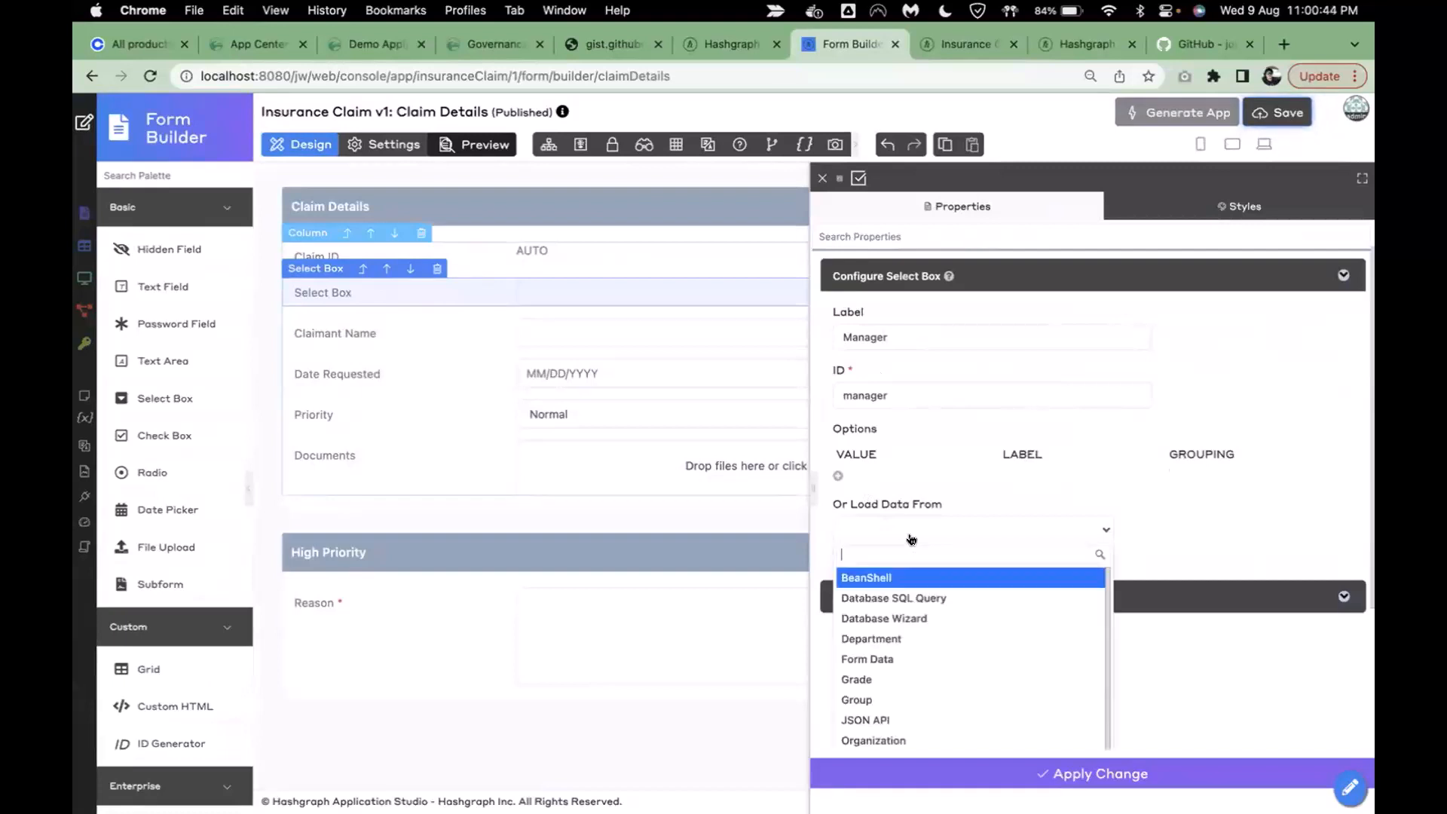
{"action": "left_click", "coordinate": [896, 660]}
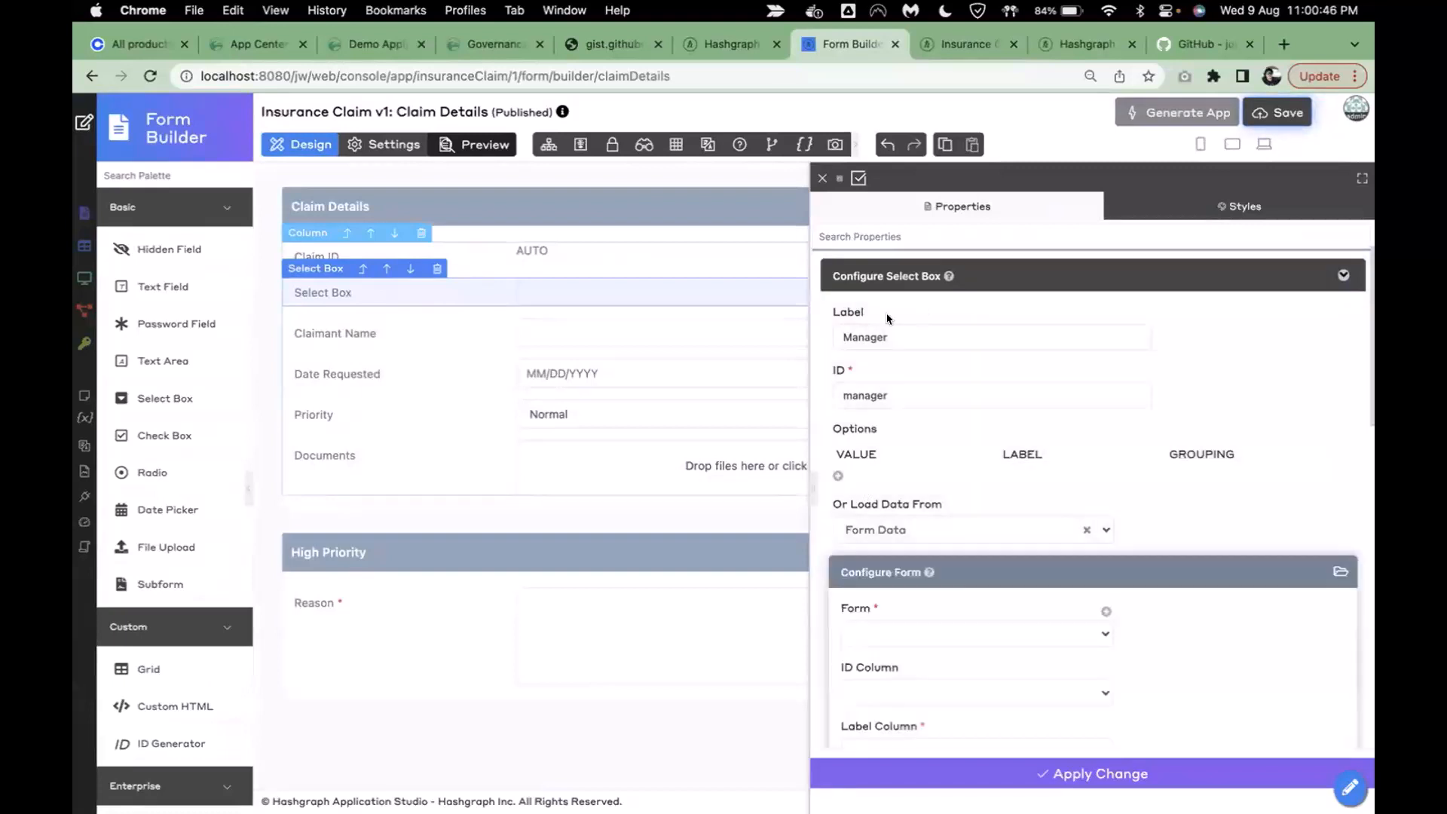
{"action": "scroll", "coordinate": [941, 517], "scroll_direction": "down", "scroll_amount": 2}
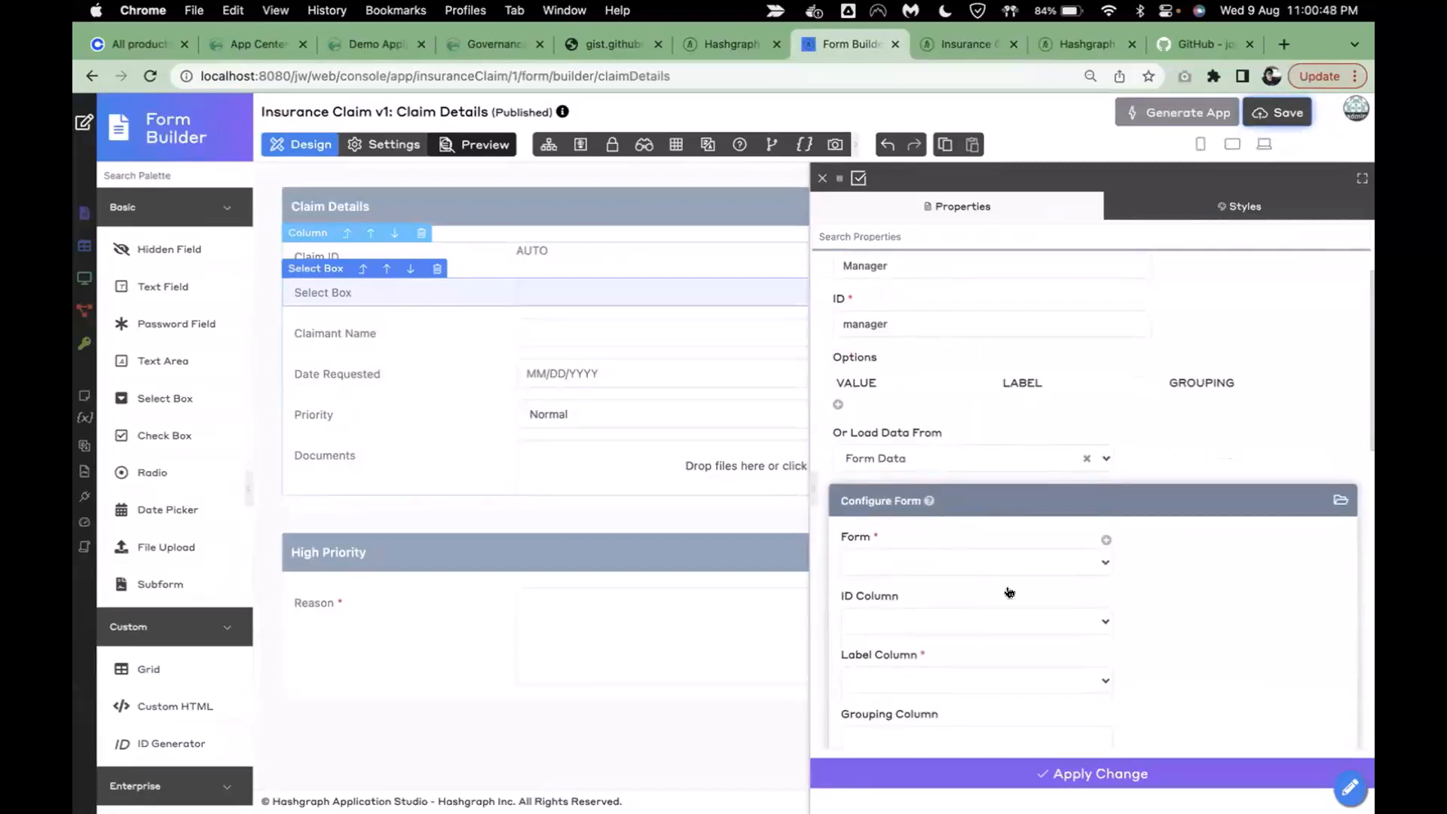
{"action": "scroll", "coordinate": [1037, 528], "scroll_direction": "down", "scroll_amount": 2}
{"action": "left_click", "coordinate": [899, 488]}
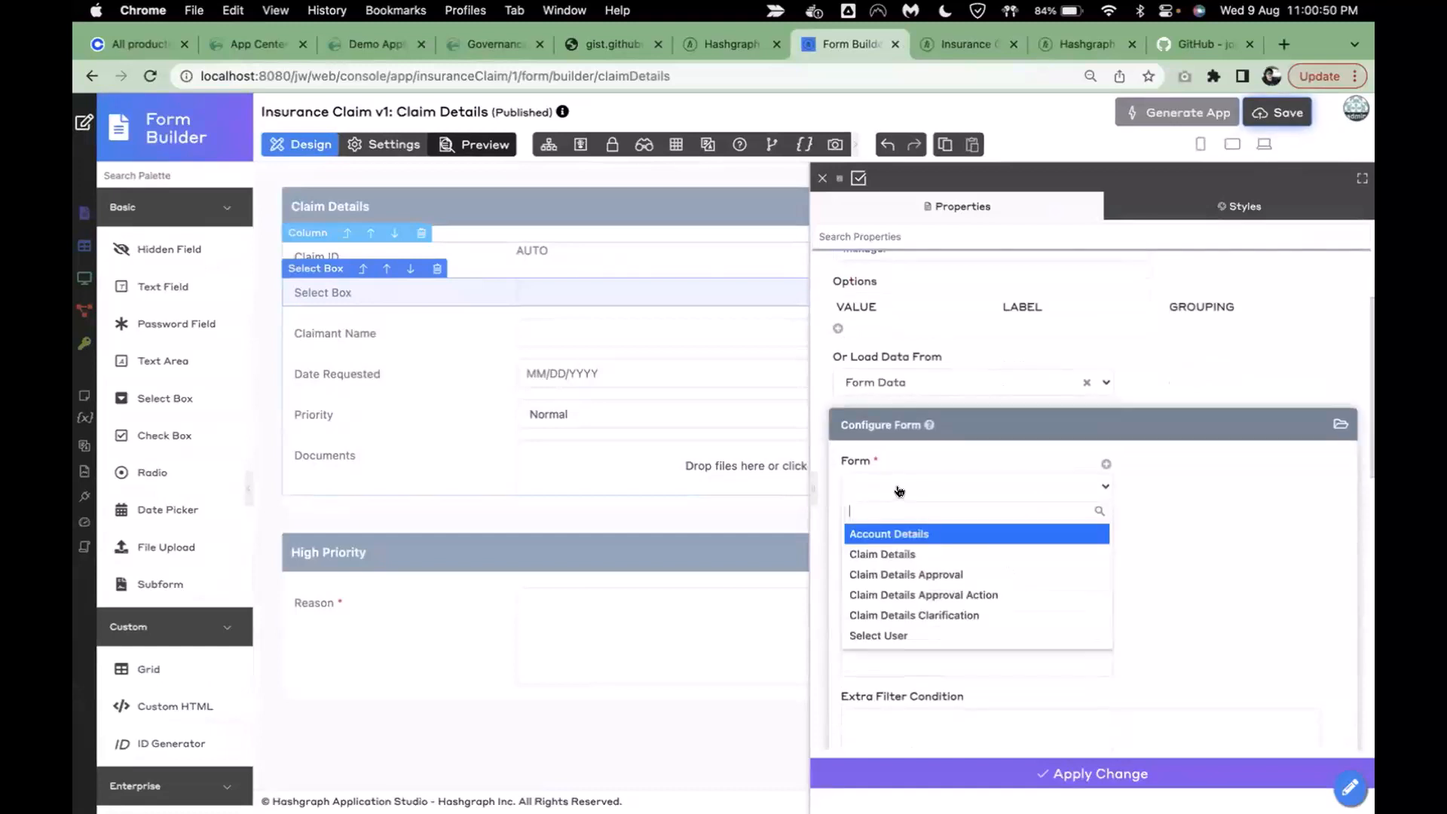
{"action": "left_click", "coordinate": [909, 532]}
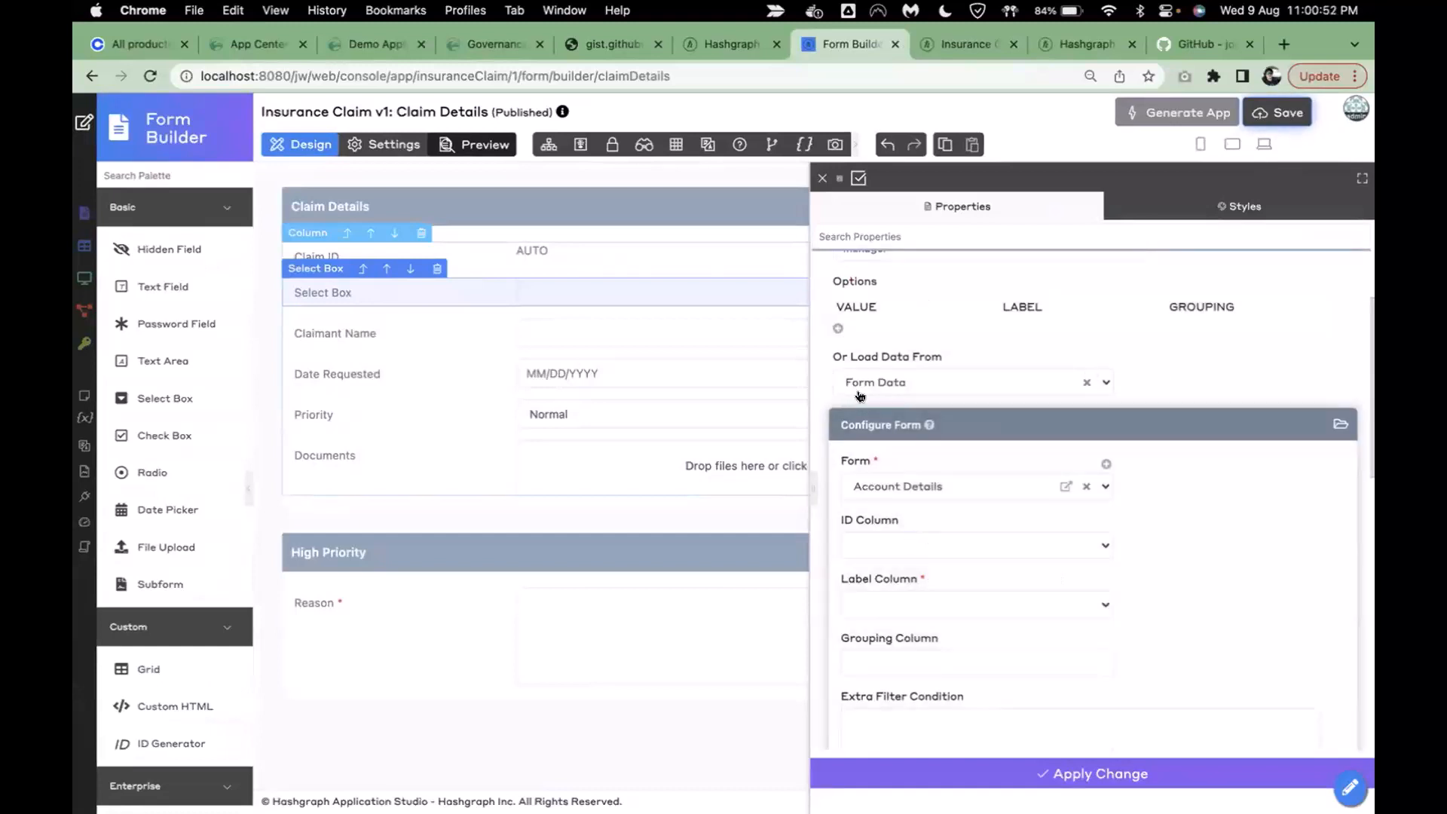
{"action": "scroll", "coordinate": [1064, 448], "scroll_direction": "down", "scroll_amount": 4}
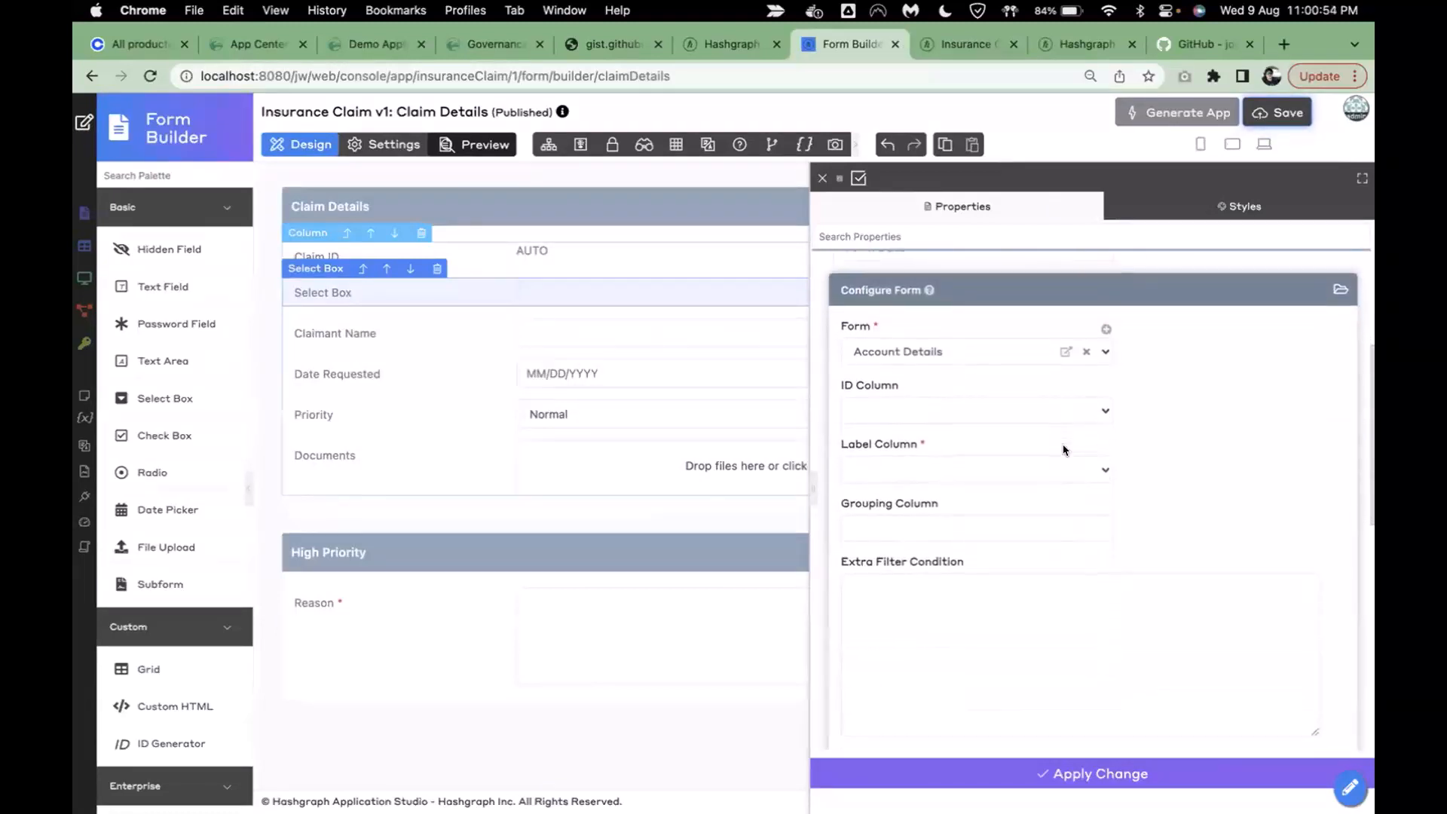
{"action": "left_click", "coordinate": [943, 469]}
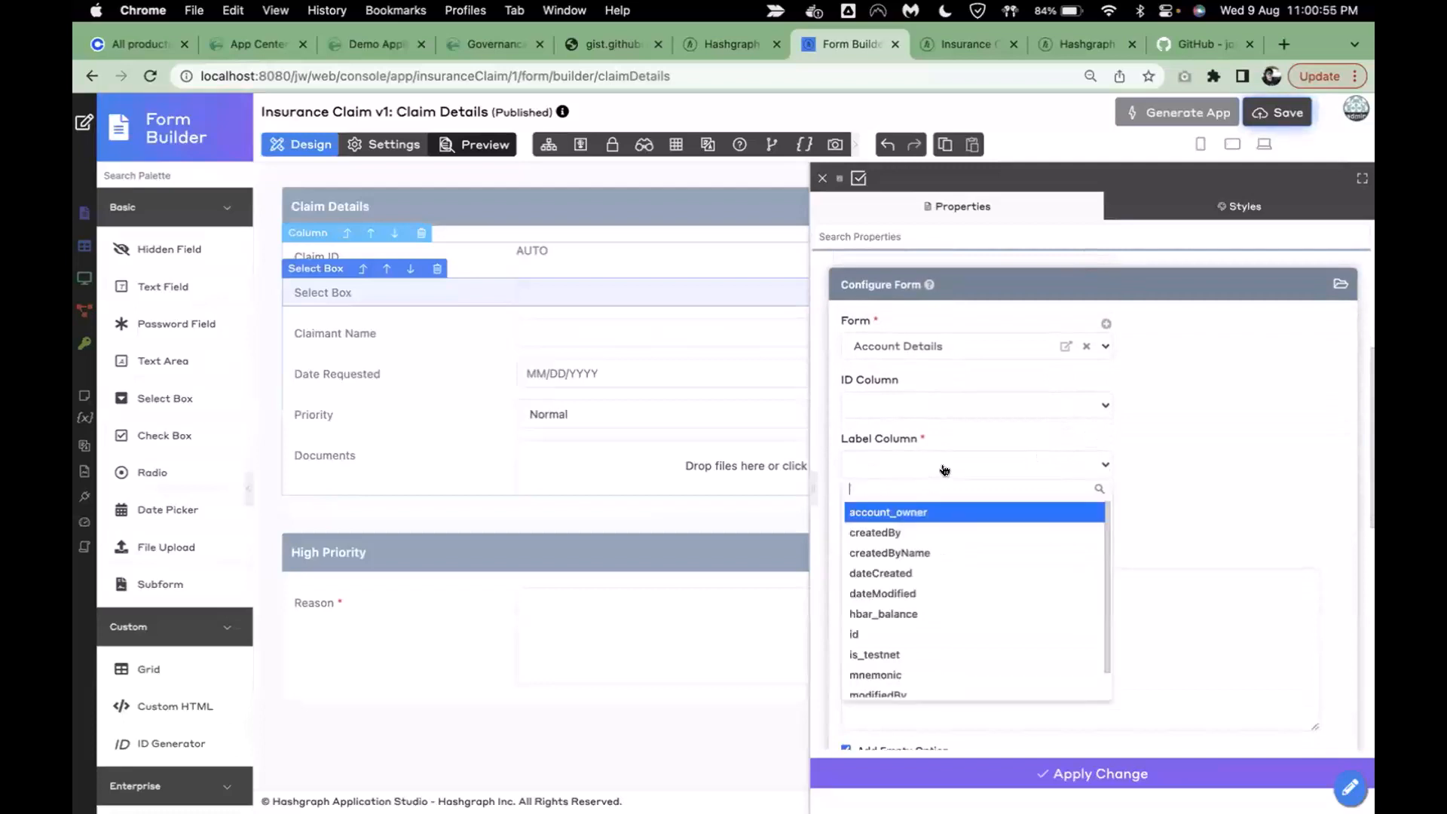
{"action": "left_click", "coordinate": [929, 516]}
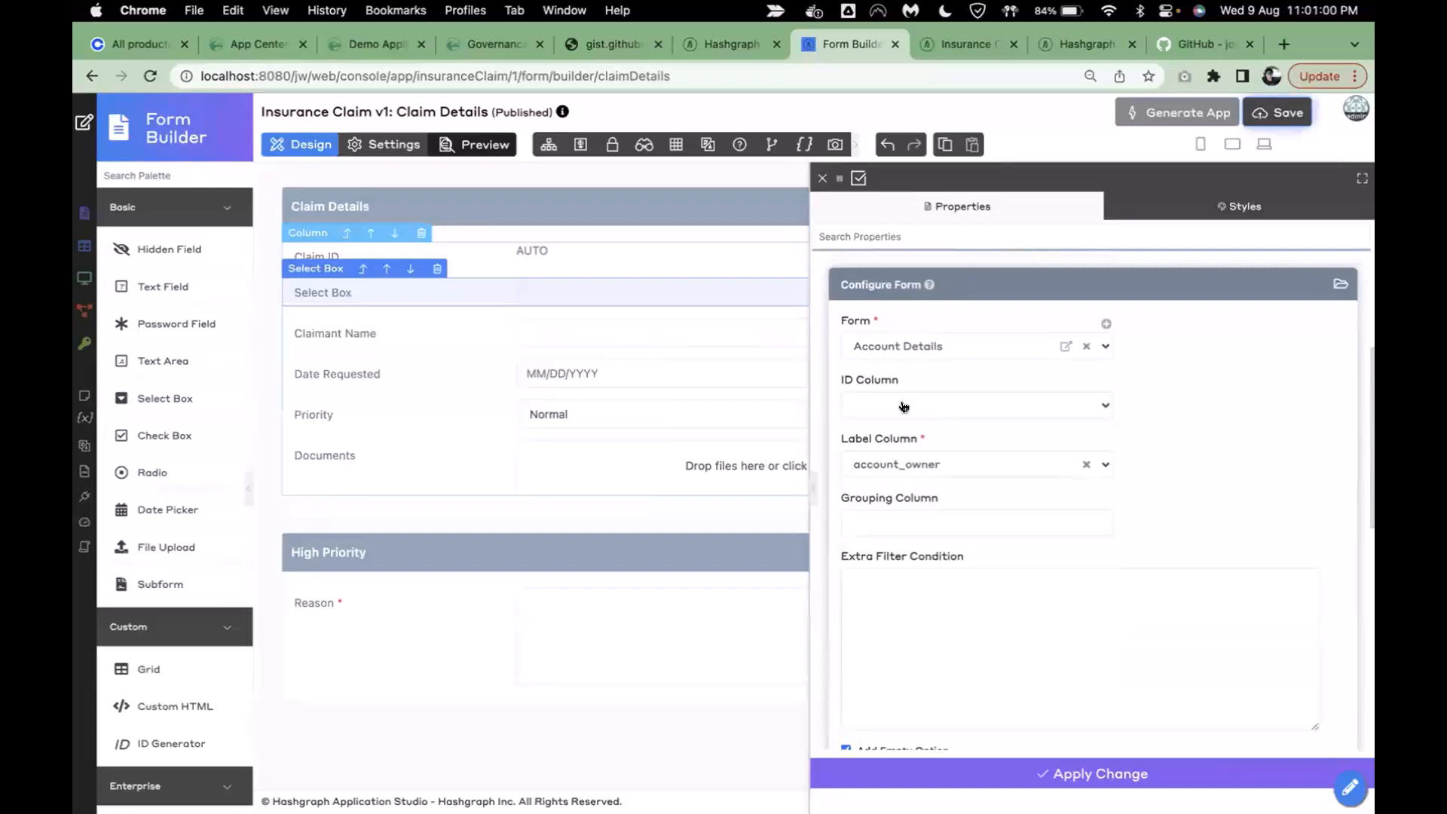
{"action": "left_click", "coordinate": [1015, 775]}
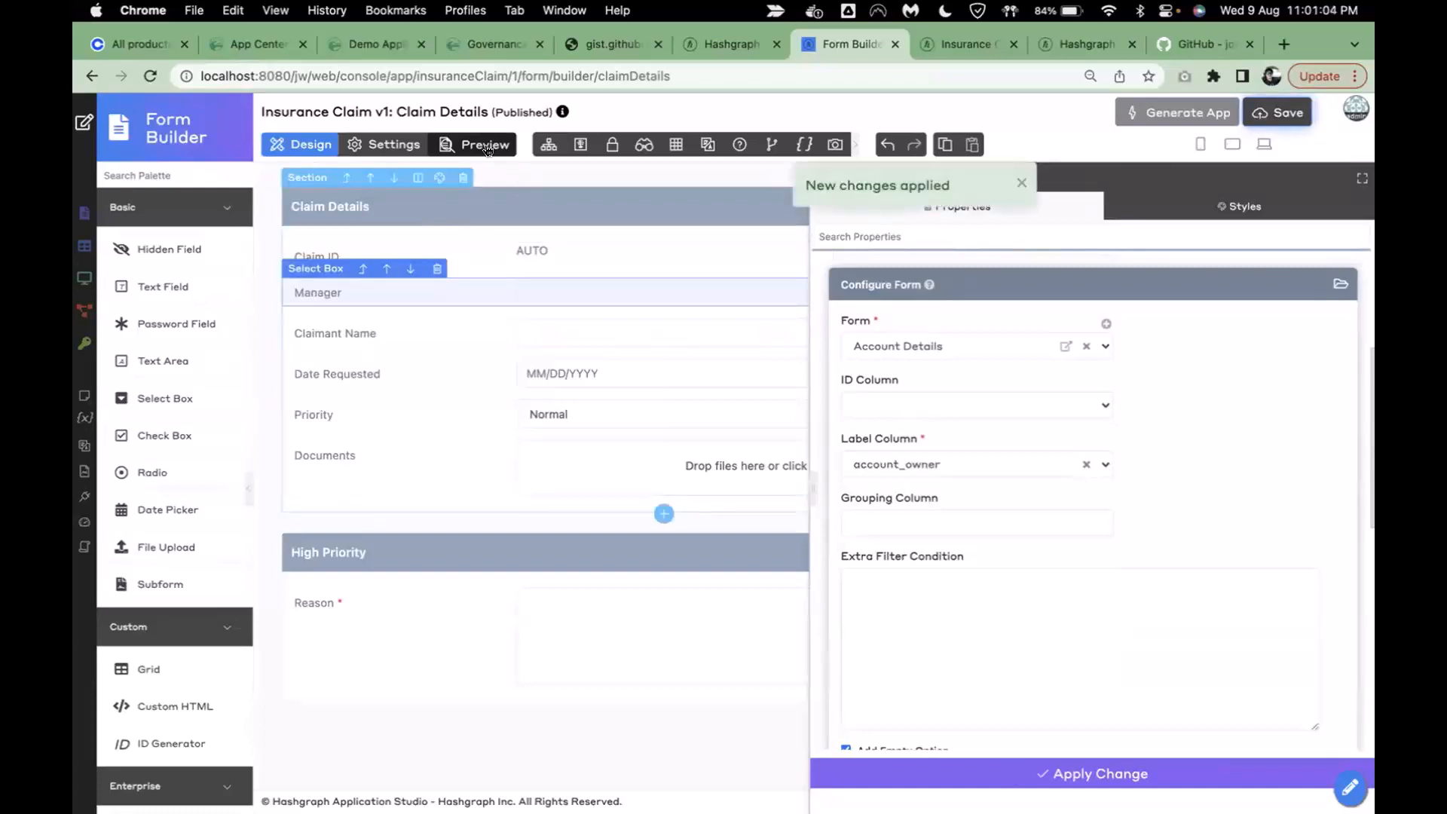
{"action": "left_click", "coordinate": [483, 147]}
{"action": "left_click", "coordinate": [583, 296]}
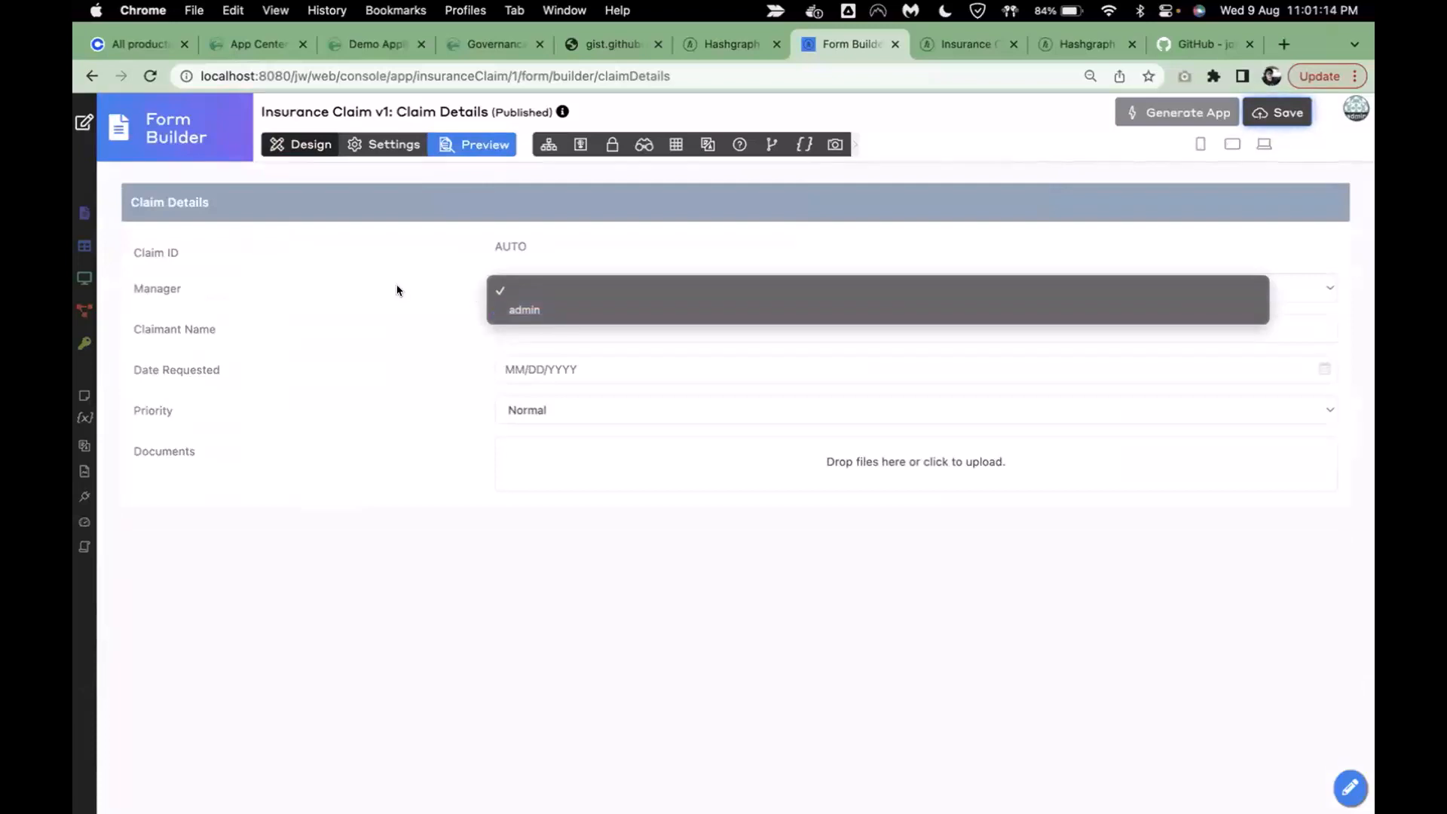
{"action": "left_click", "coordinate": [397, 287]}
{"action": "left_click", "coordinate": [531, 298]}
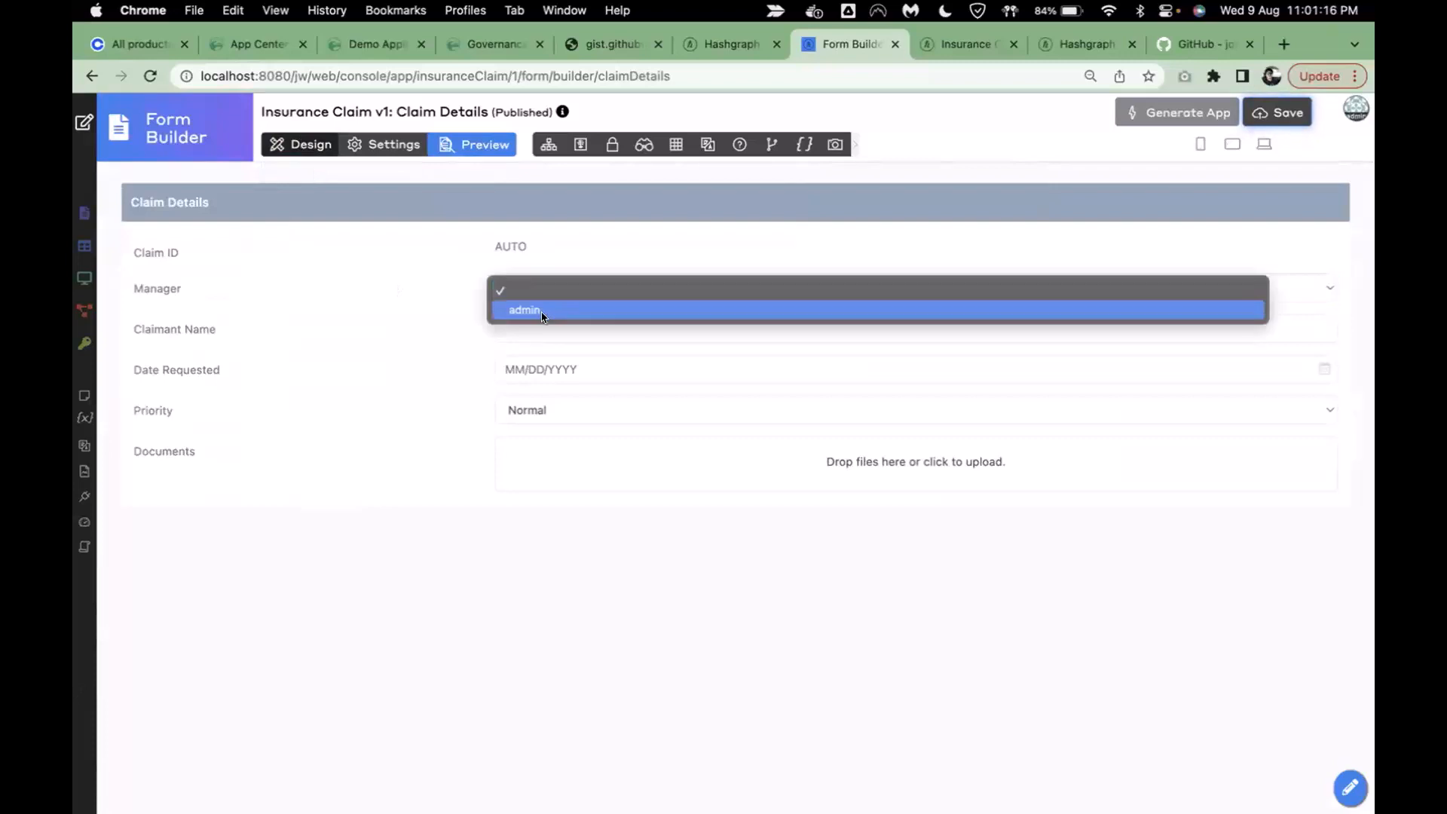
{"action": "left_click", "coordinate": [543, 310]}
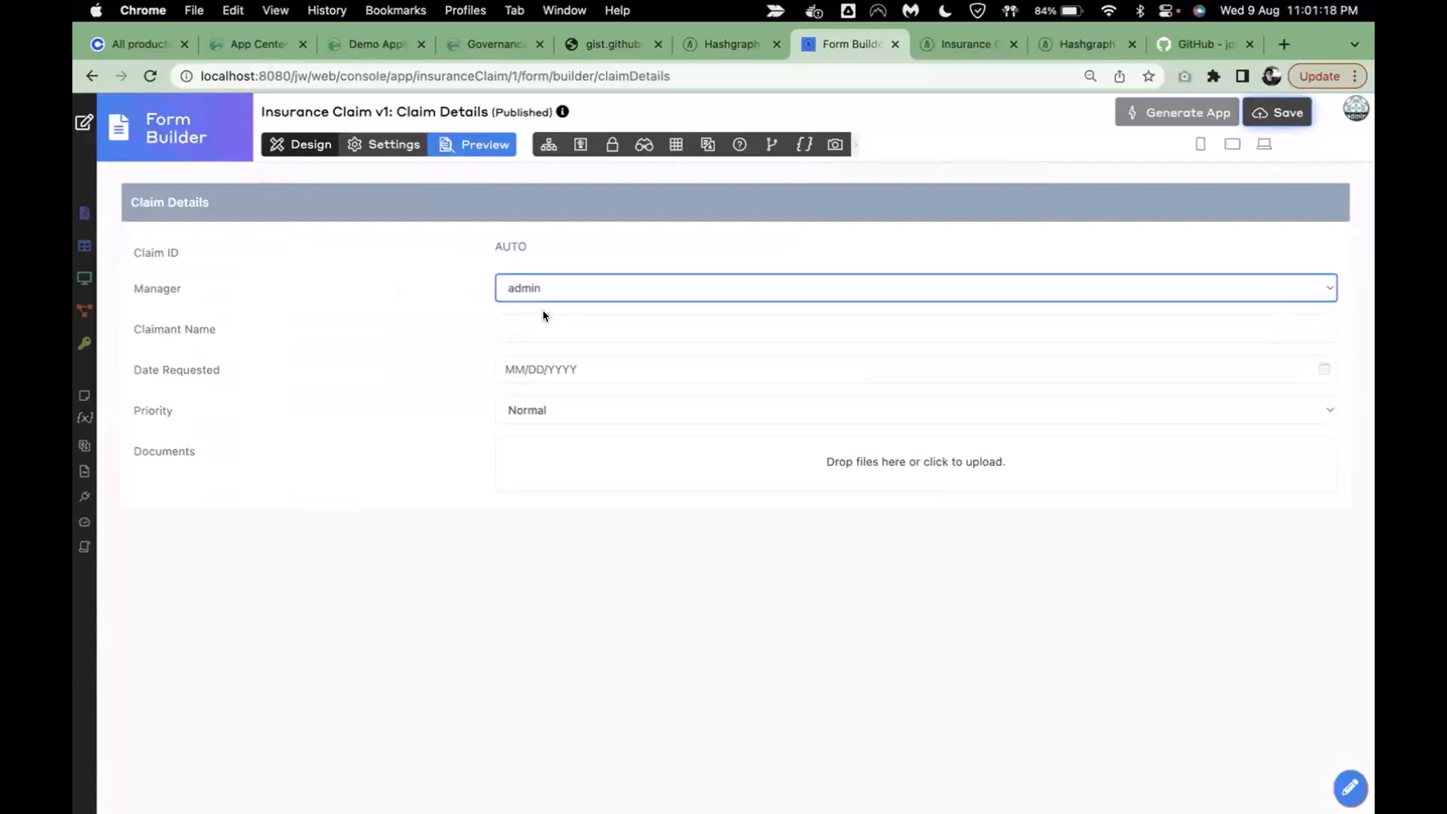
{"action": "left_click", "coordinate": [305, 144]}
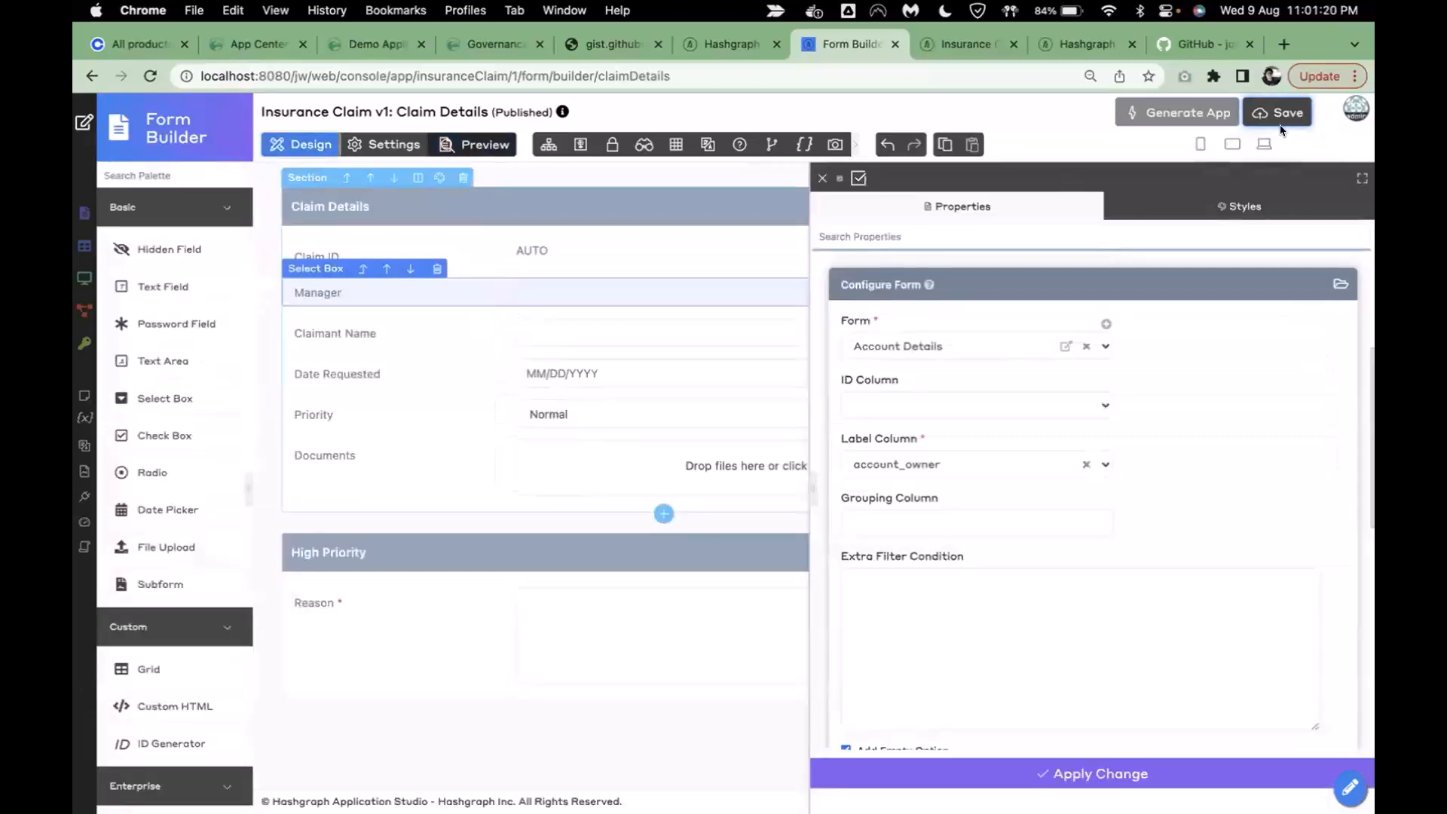
- Save the Claim Details form with the new Manager select box
{"action": "left_click", "coordinate": [1279, 121]}
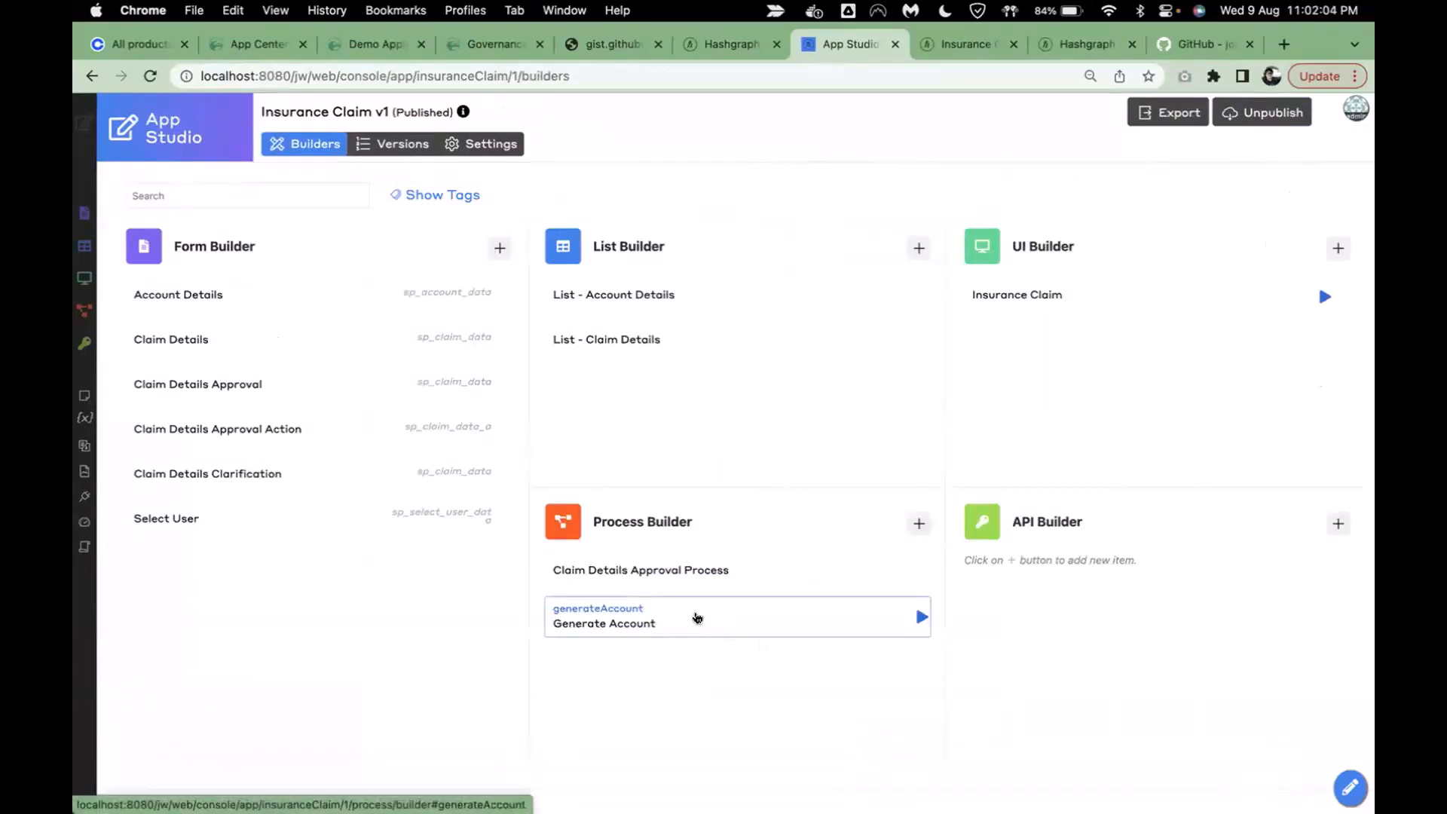
- Inspect the Submit Message step of the Claim Details Approval Process, then reopen the Claim Details form
{"action": "left_click", "coordinate": [750, 572]}
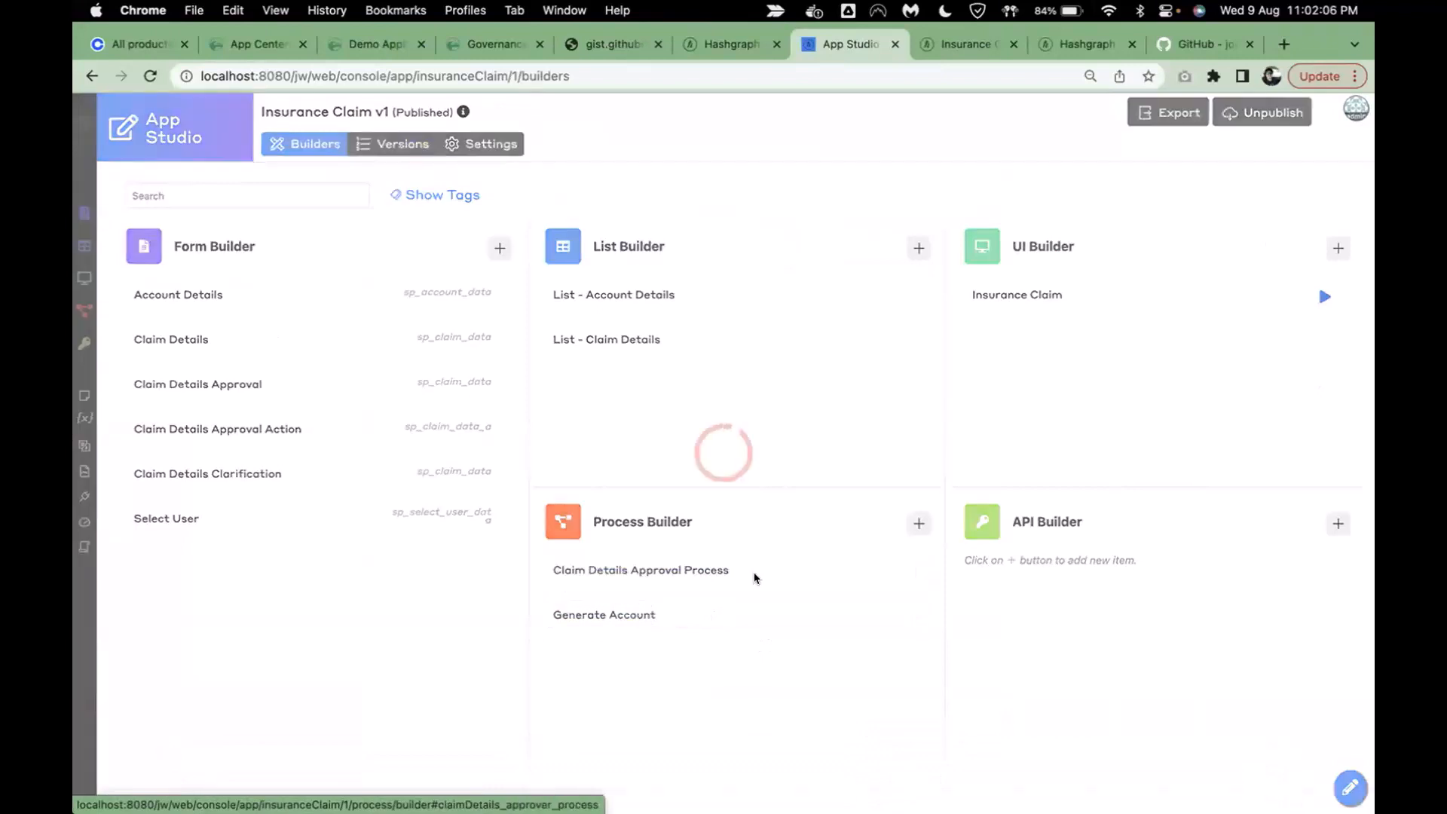
{"action": "left_click", "coordinate": [1196, 387]}
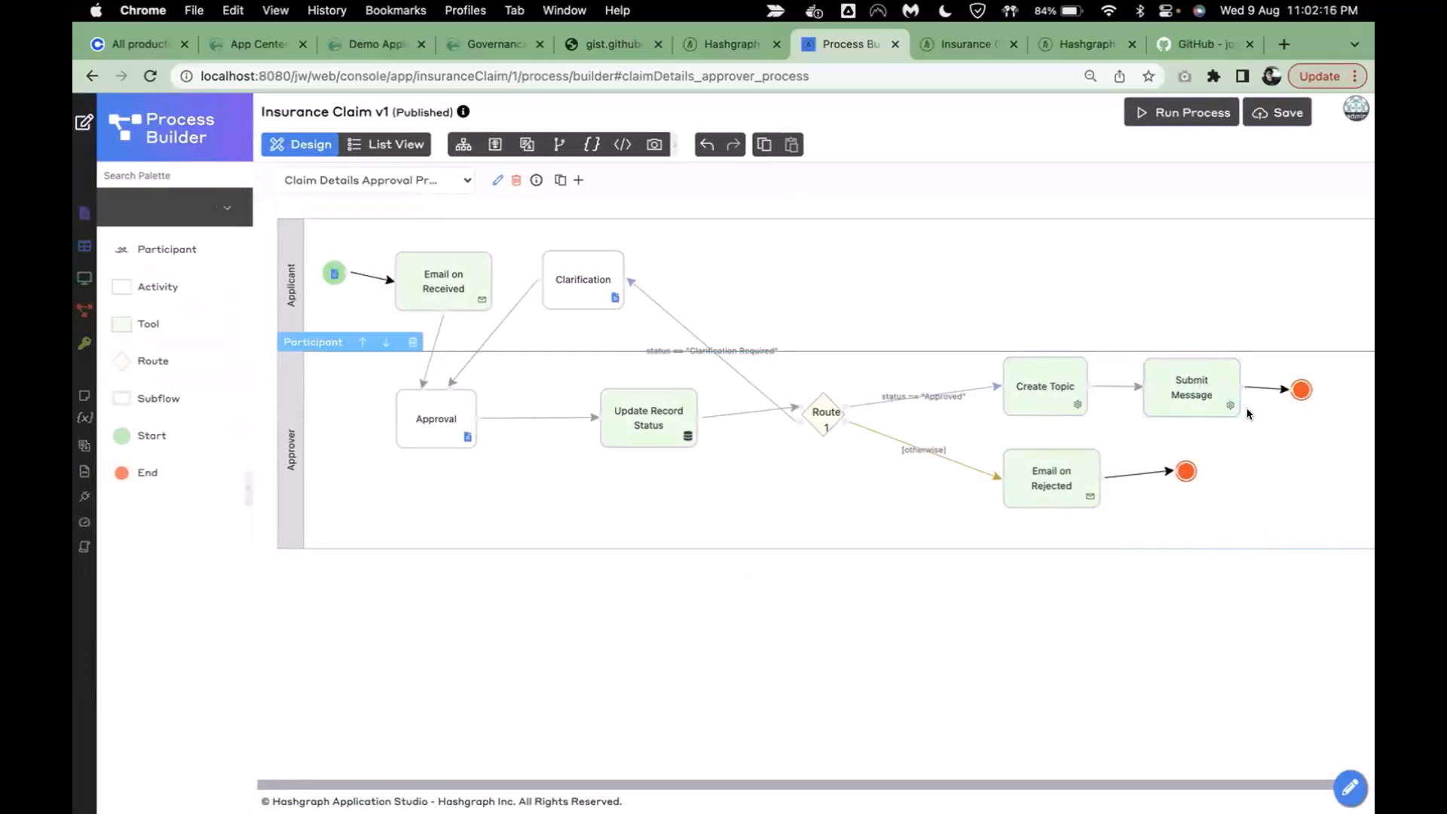
{"action": "scroll", "coordinate": [1050, 656], "scroll_direction": "right", "scroll_amount": 1}
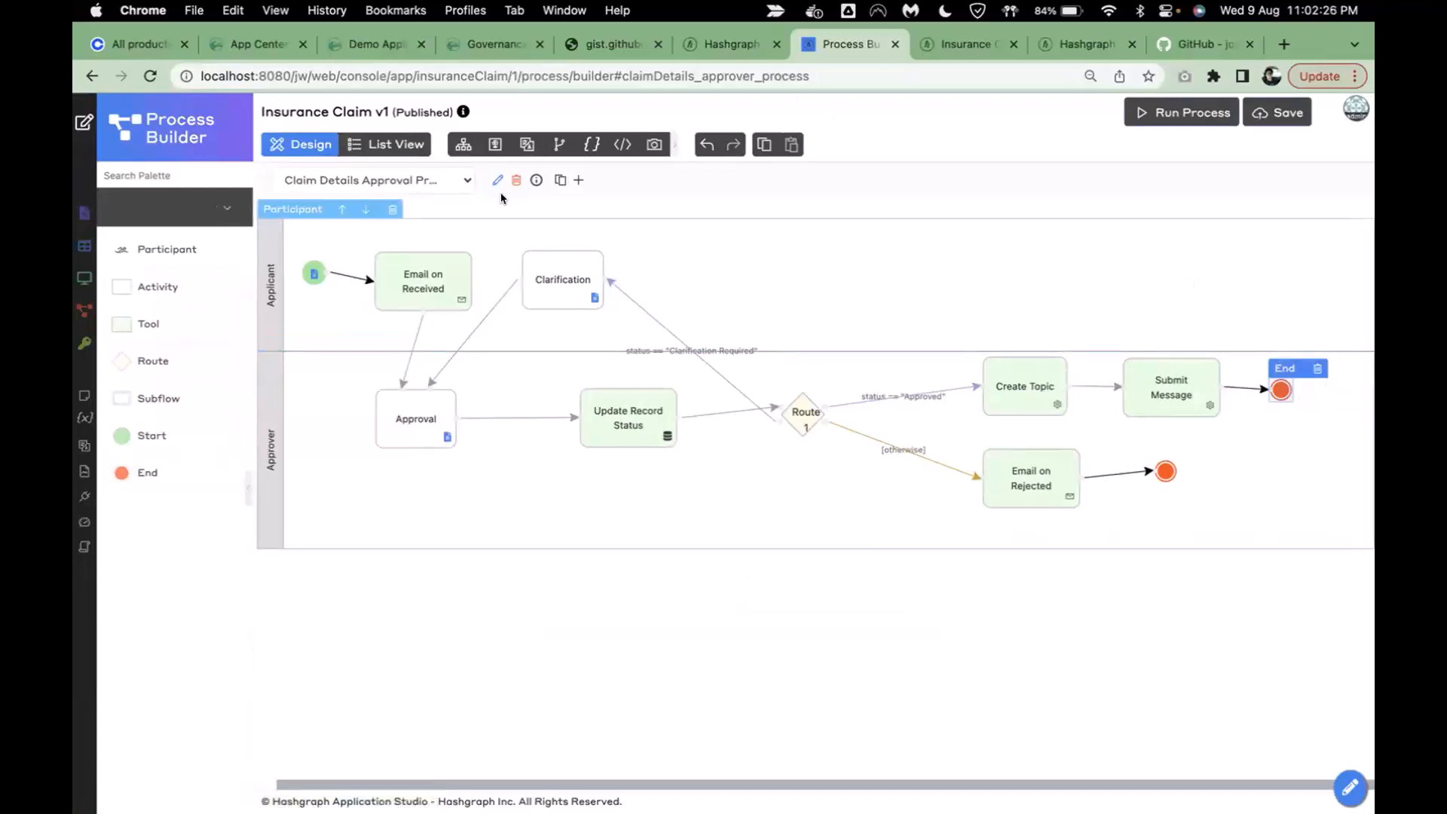
{"action": "left_click", "coordinate": [84, 124]}
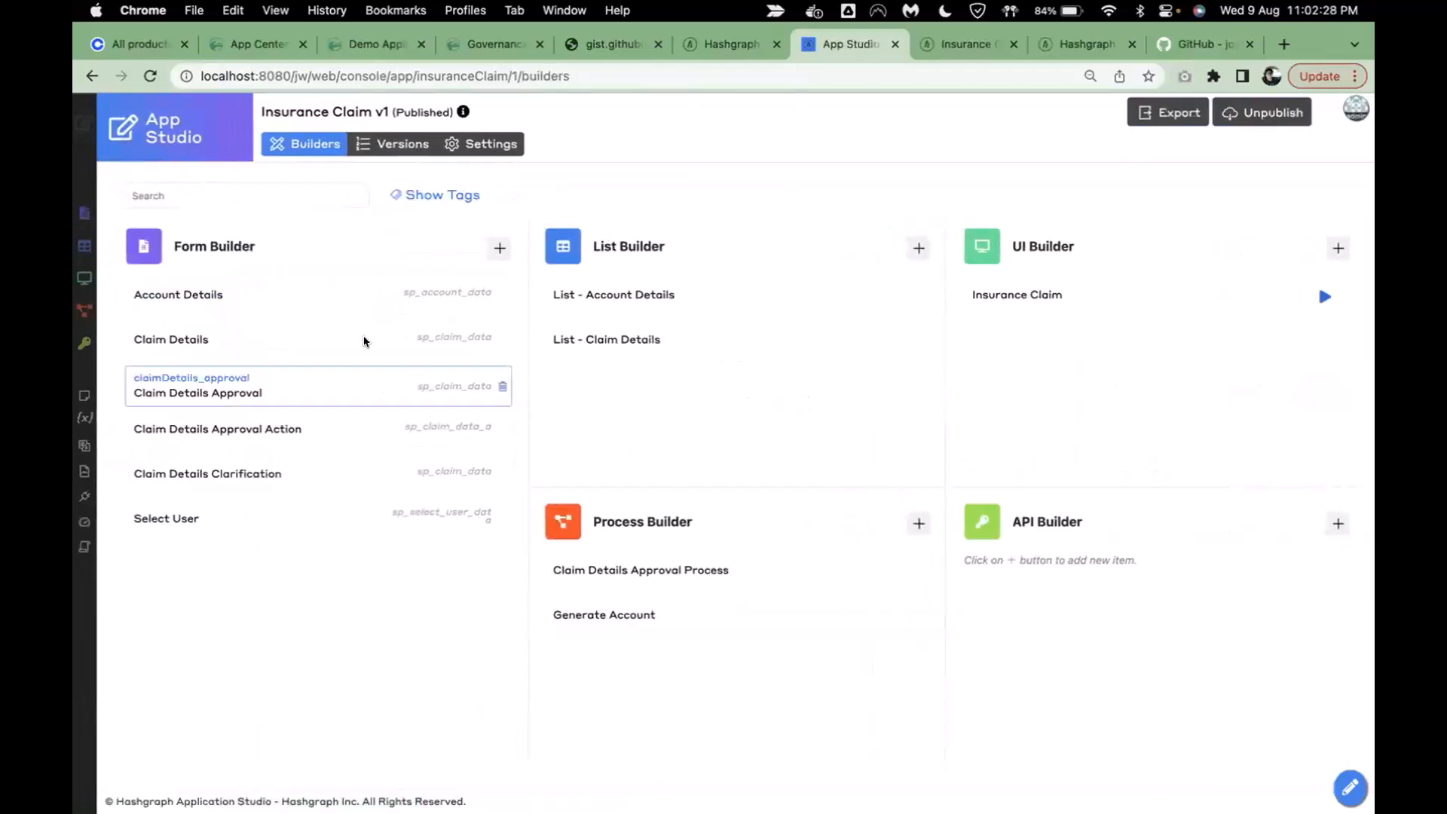
{"action": "left_click", "coordinate": [270, 343]}
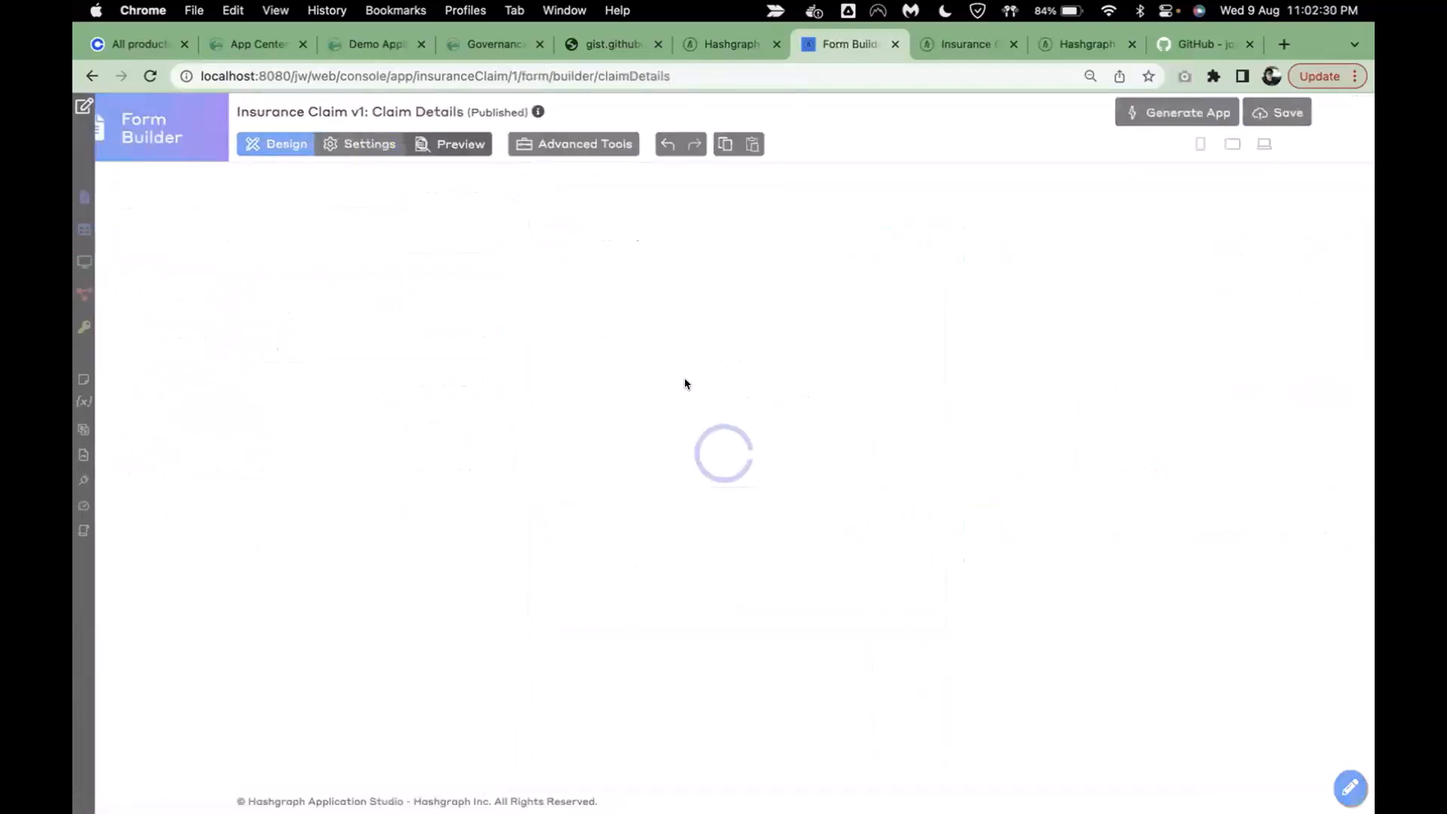
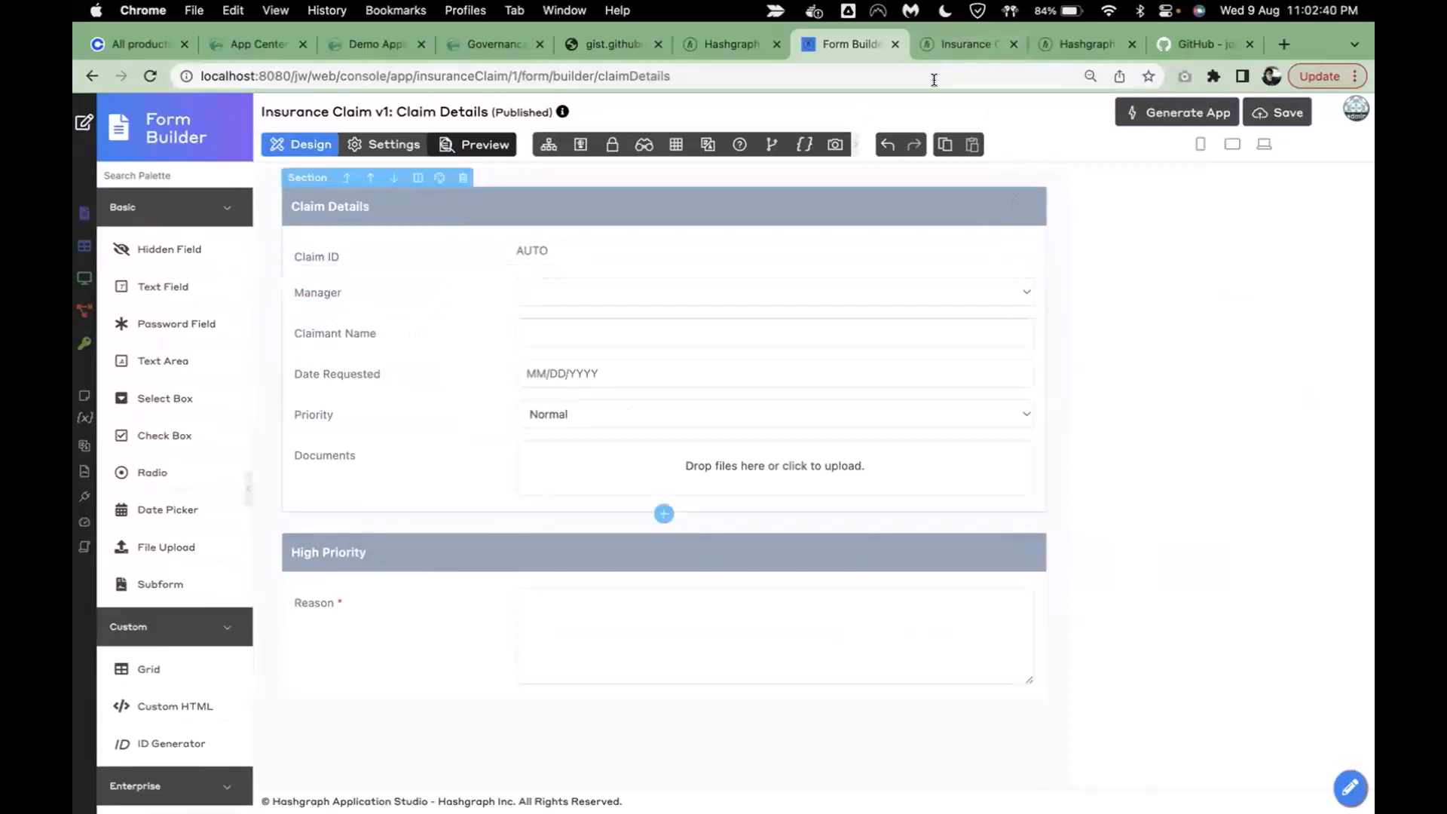
- In the Insurance Claim app, generate a new account for another user, then return to the Claim Details form builder
{"action": "left_click", "coordinate": [964, 44]}
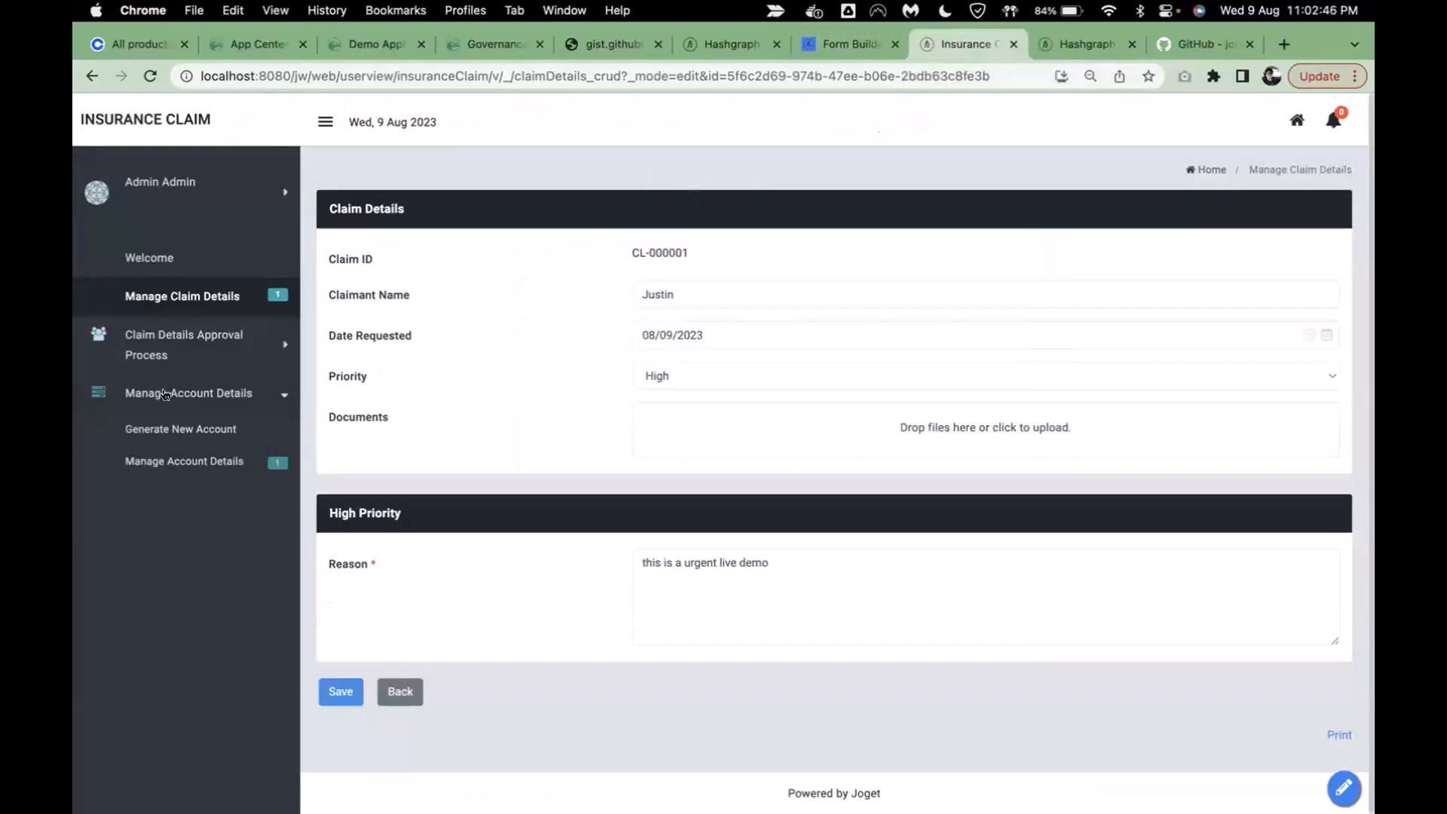
{"action": "left_click", "coordinate": [194, 460]}
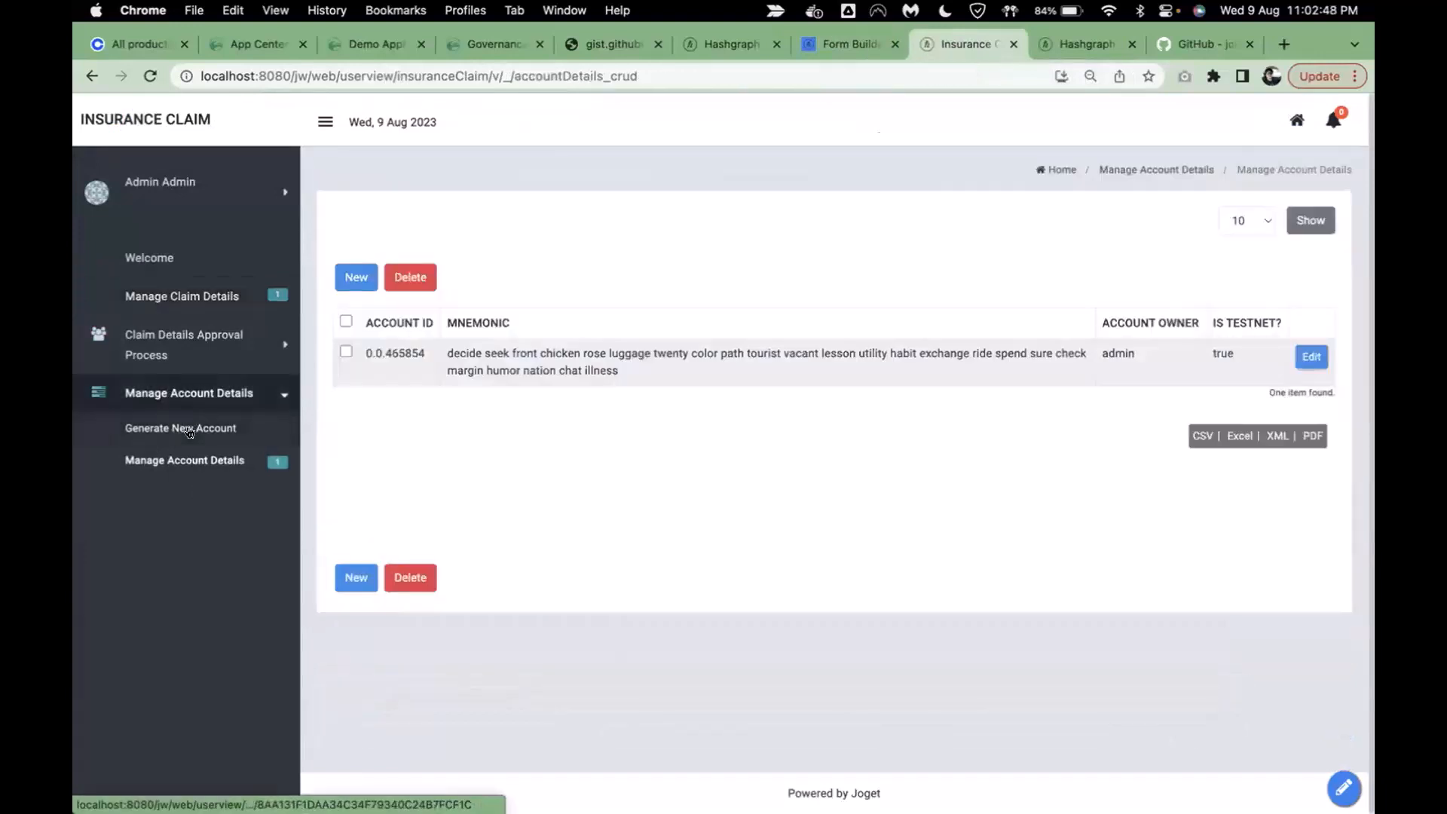
{"action": "left_click", "coordinate": [181, 428]}
{"action": "left_click", "coordinate": [675, 302]}
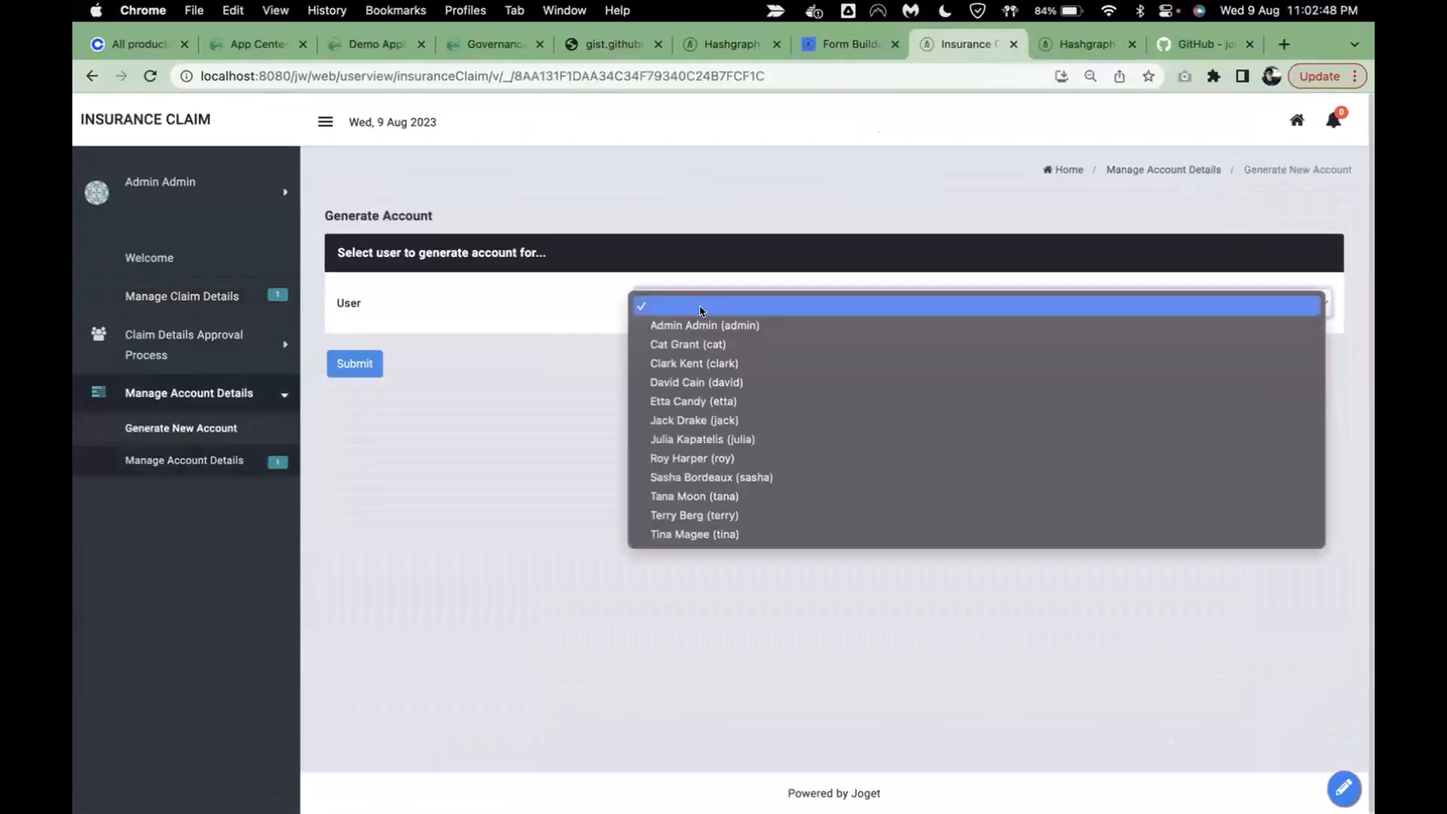
{"action": "left_click", "coordinate": [690, 344]}
{"action": "left_click", "coordinate": [352, 364]}
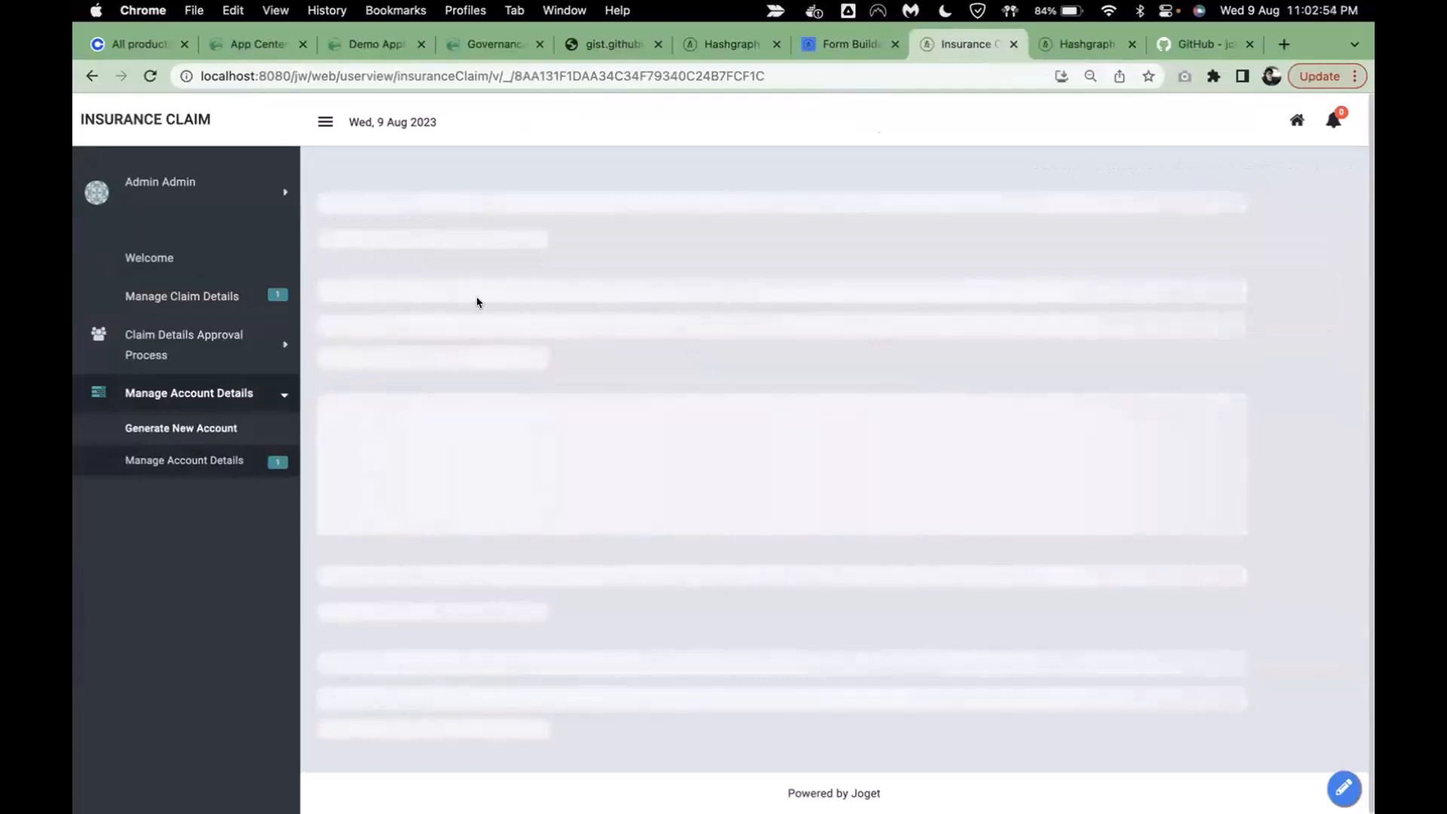
{"action": "left_click", "coordinate": [833, 39]}
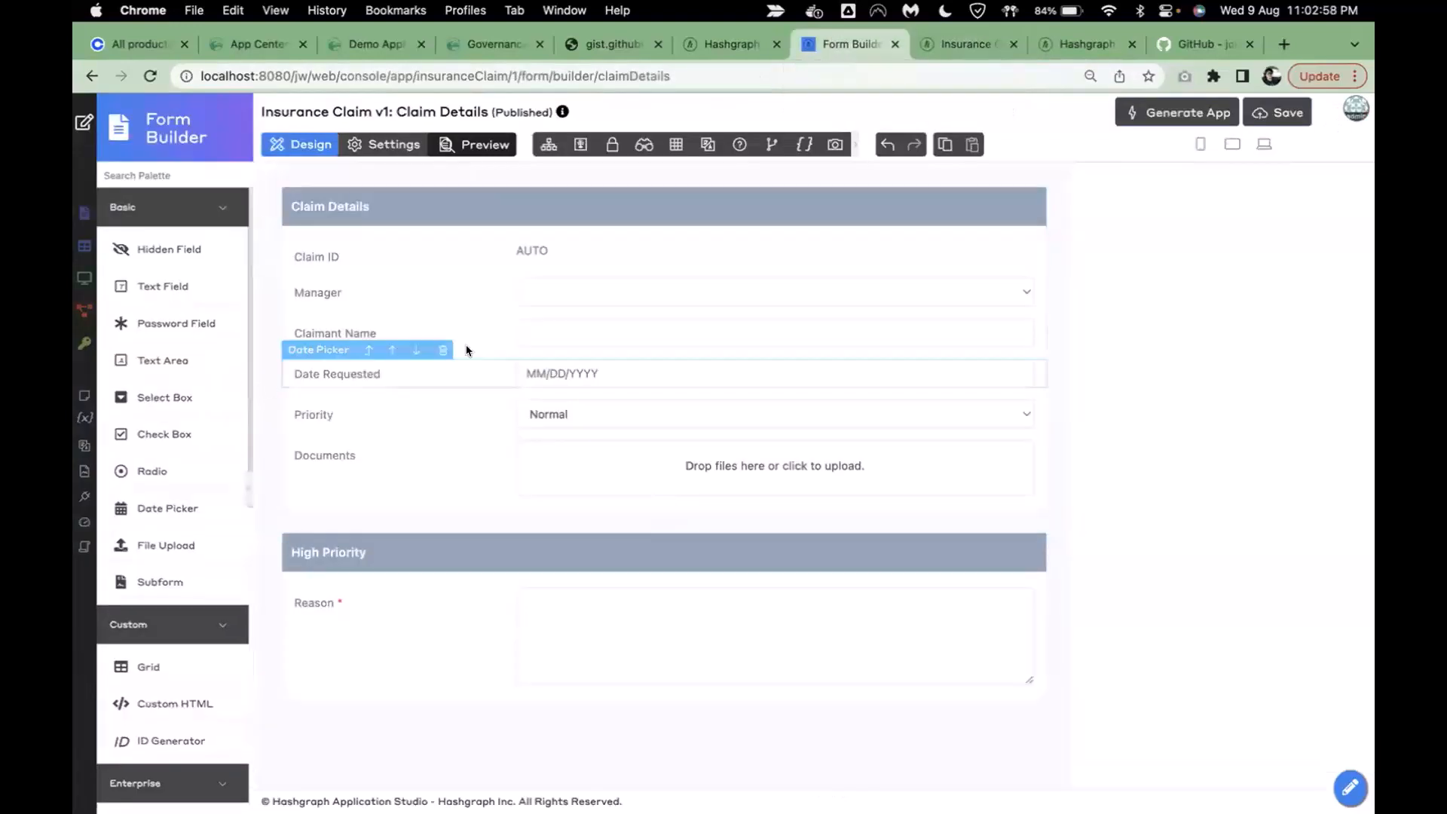
- Add a select box below Manager that loads options from Account Details form data, labelled by account_owner
{"action": "left_click", "coordinate": [432, 330]}
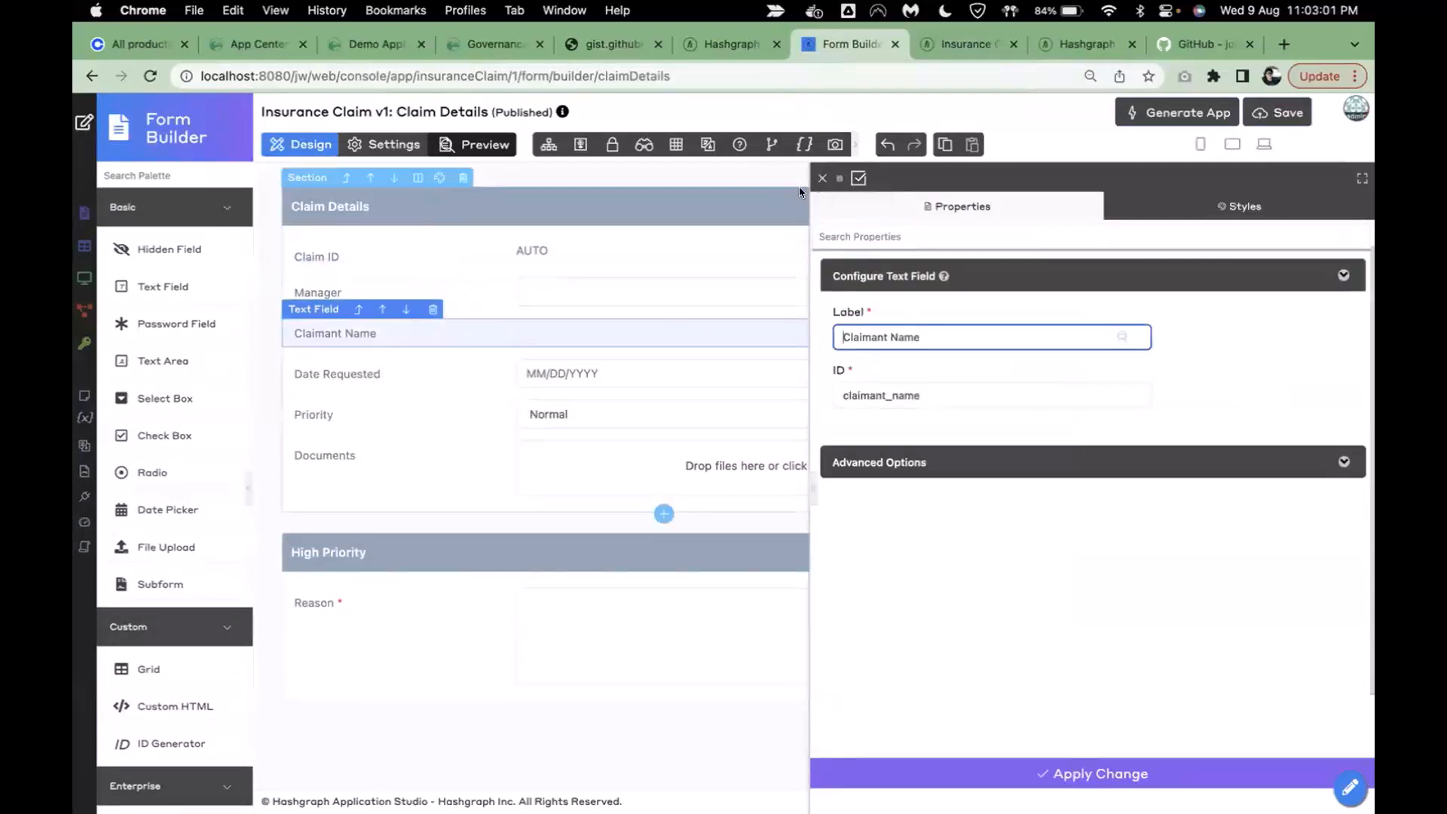
{"action": "left_click", "coordinate": [817, 178]}
{"action": "left_click_drag", "start_coordinate": [194, 397], "coordinate": [428, 332]}
{"action": "left_click", "coordinate": [428, 332]}
{"action": "left_click", "coordinate": [904, 530]}
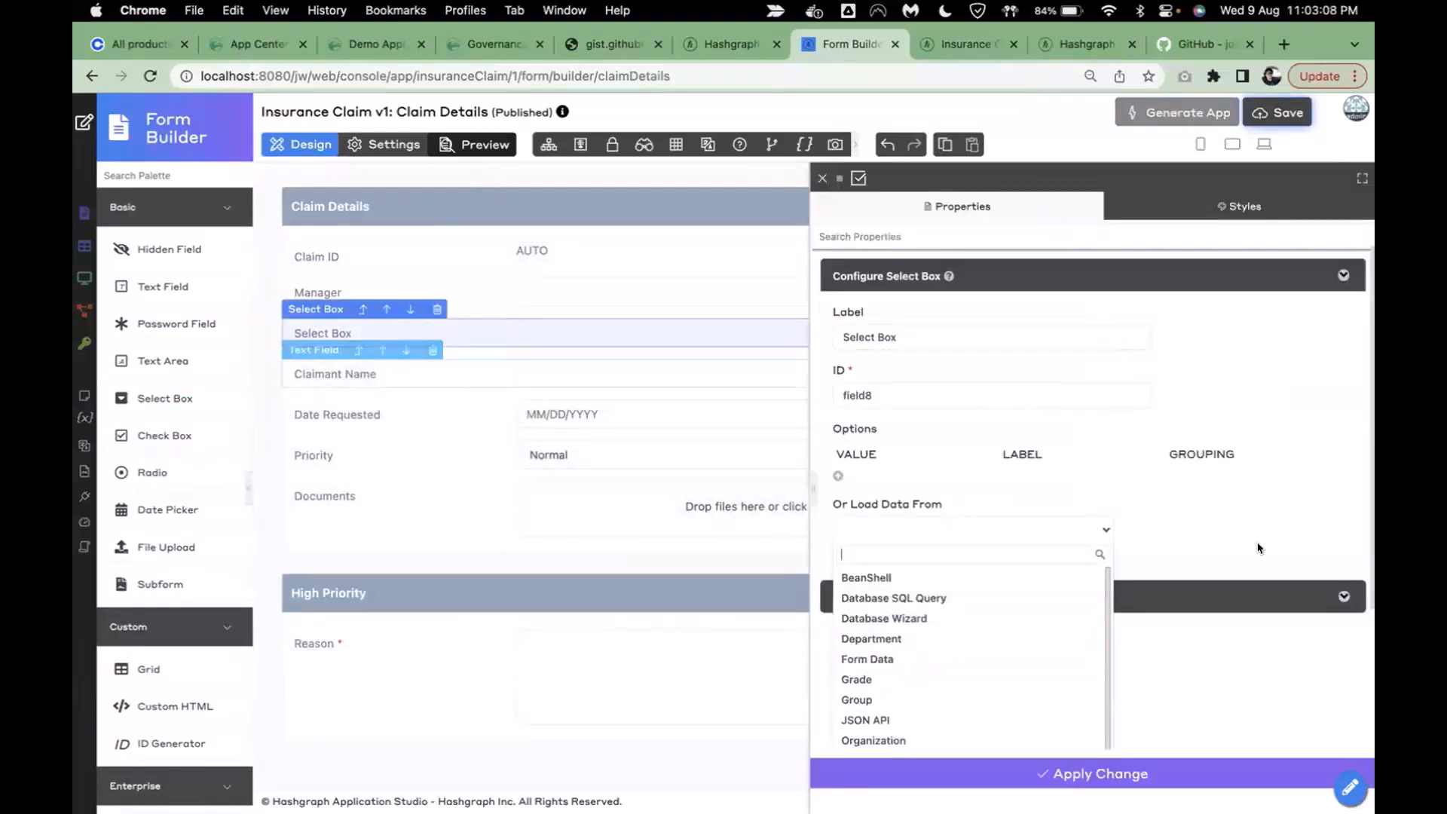
{"action": "scroll", "coordinate": [1200, 534], "scroll_direction": "down", "scroll_amount": 1}
{"action": "left_click", "coordinate": [903, 626]}
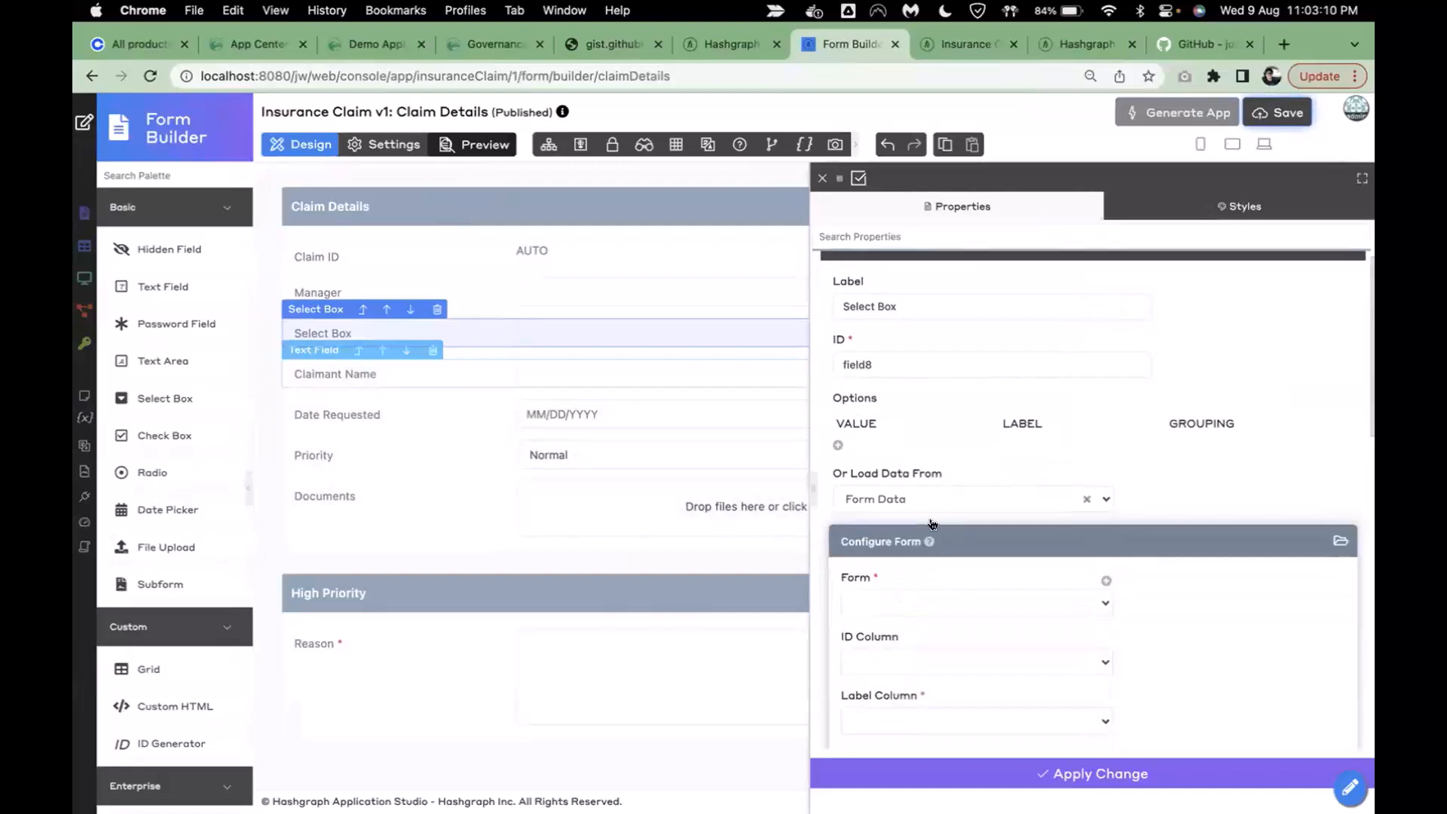
{"action": "scroll", "coordinate": [911, 543], "scroll_direction": "down", "scroll_amount": 3}
{"action": "left_click", "coordinate": [914, 501]}
{"action": "left_click", "coordinate": [902, 546]}
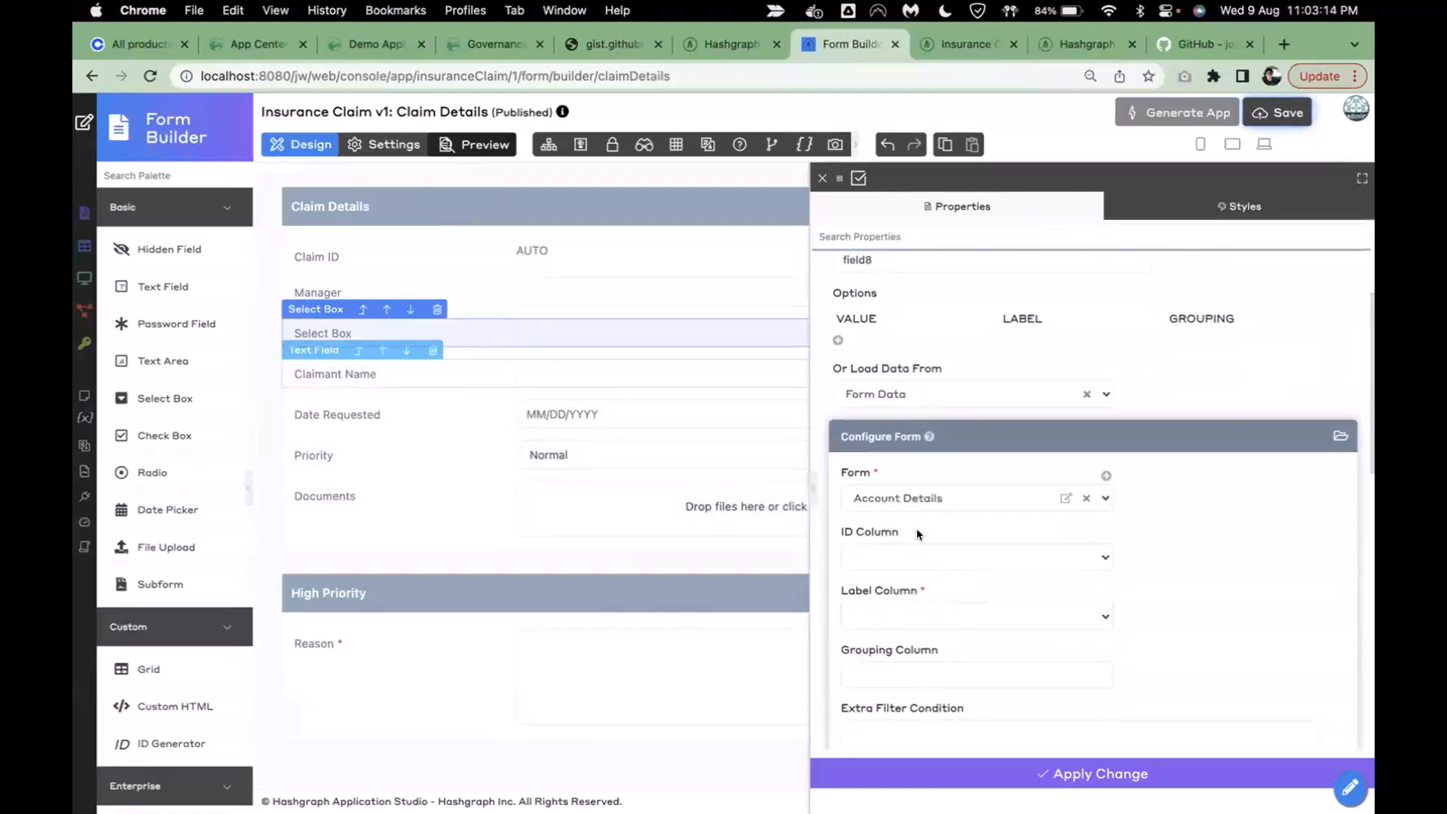
{"action": "left_click", "coordinate": [961, 617]}
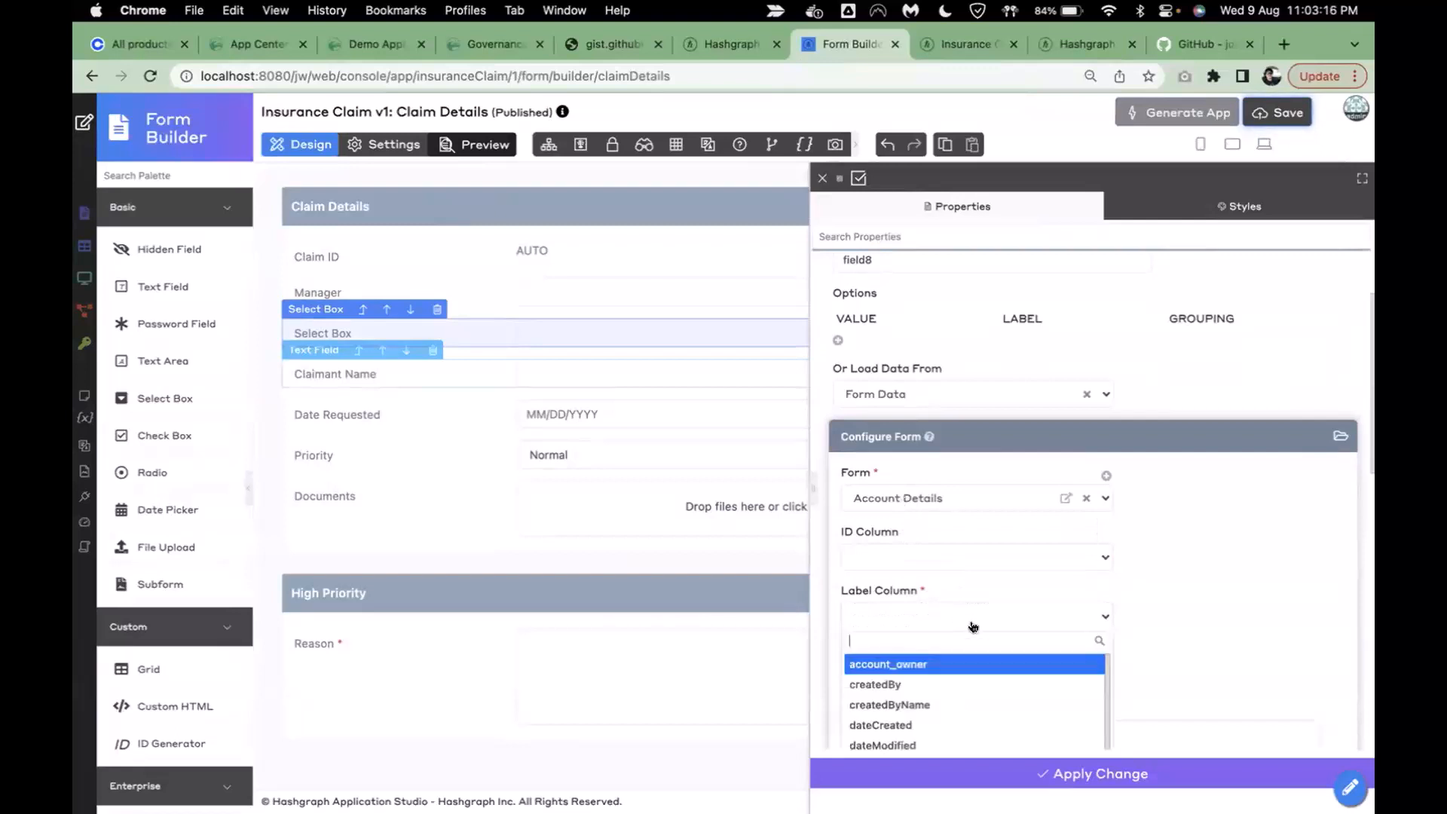
{"action": "scroll", "coordinate": [1023, 710], "scroll_direction": "down", "scroll_amount": 1}
{"action": "scroll", "coordinate": [1023, 710], "scroll_direction": "up", "scroll_amount": 2}
{"action": "left_click", "coordinate": [933, 659]}
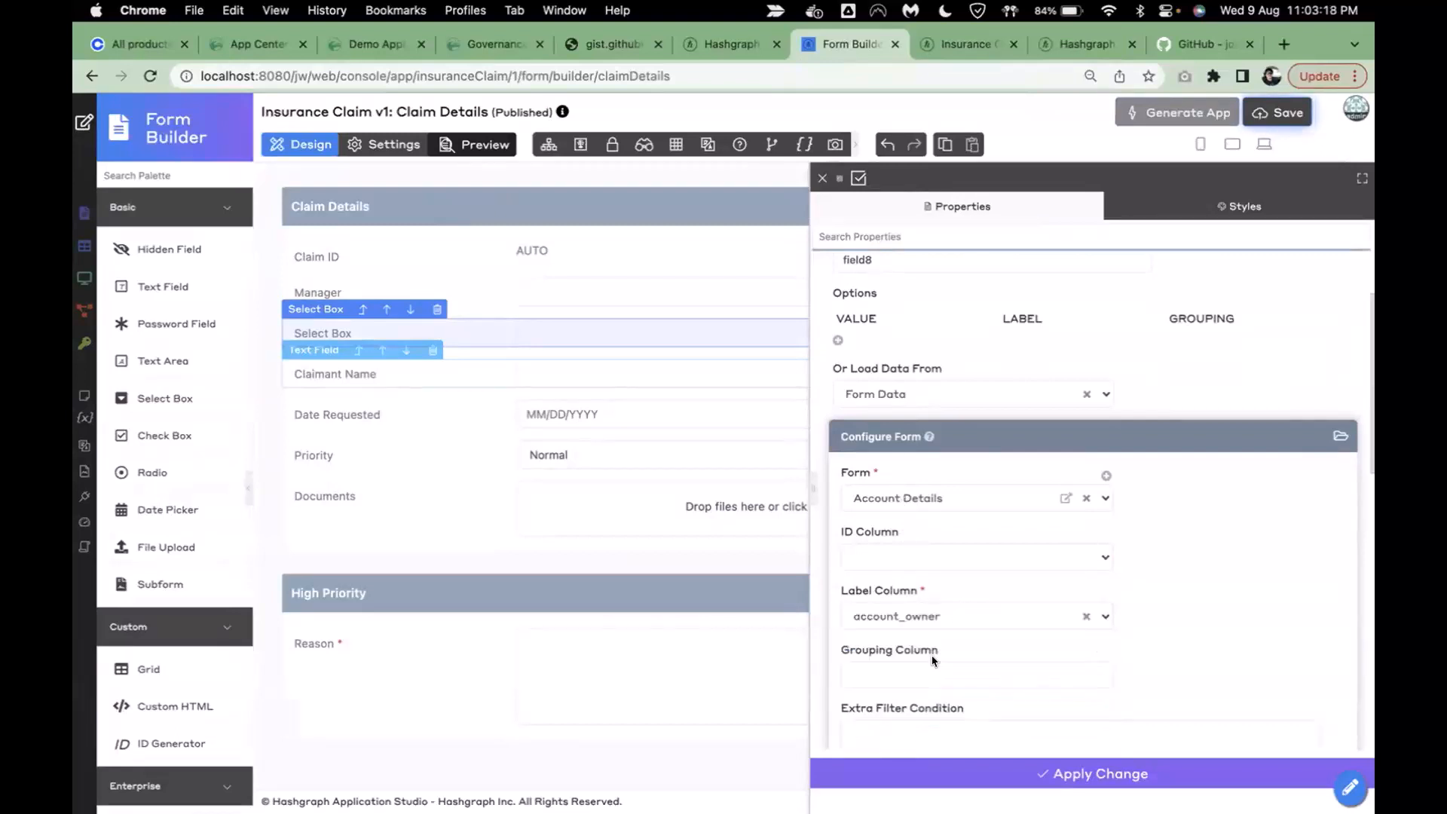
{"action": "scroll", "coordinate": [1113, 552], "scroll_direction": "up", "scroll_amount": 3}
- Label the select box Claimant with ID claimant_name, apply it, and delete the old Claimant Name field
{"action": "triple_click", "coordinate": [919, 337]}
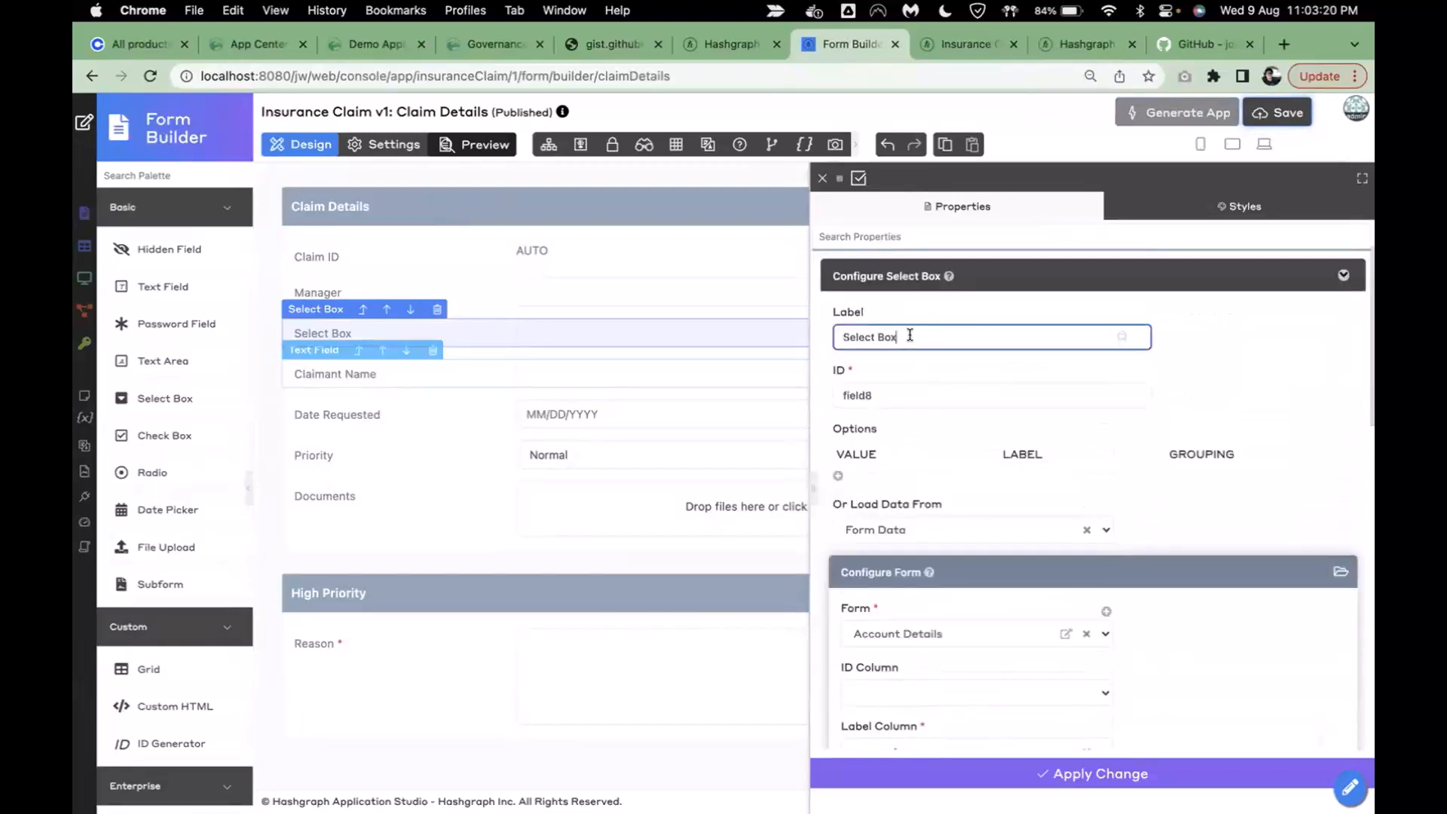
{"action": "type", "text": "Claim"}
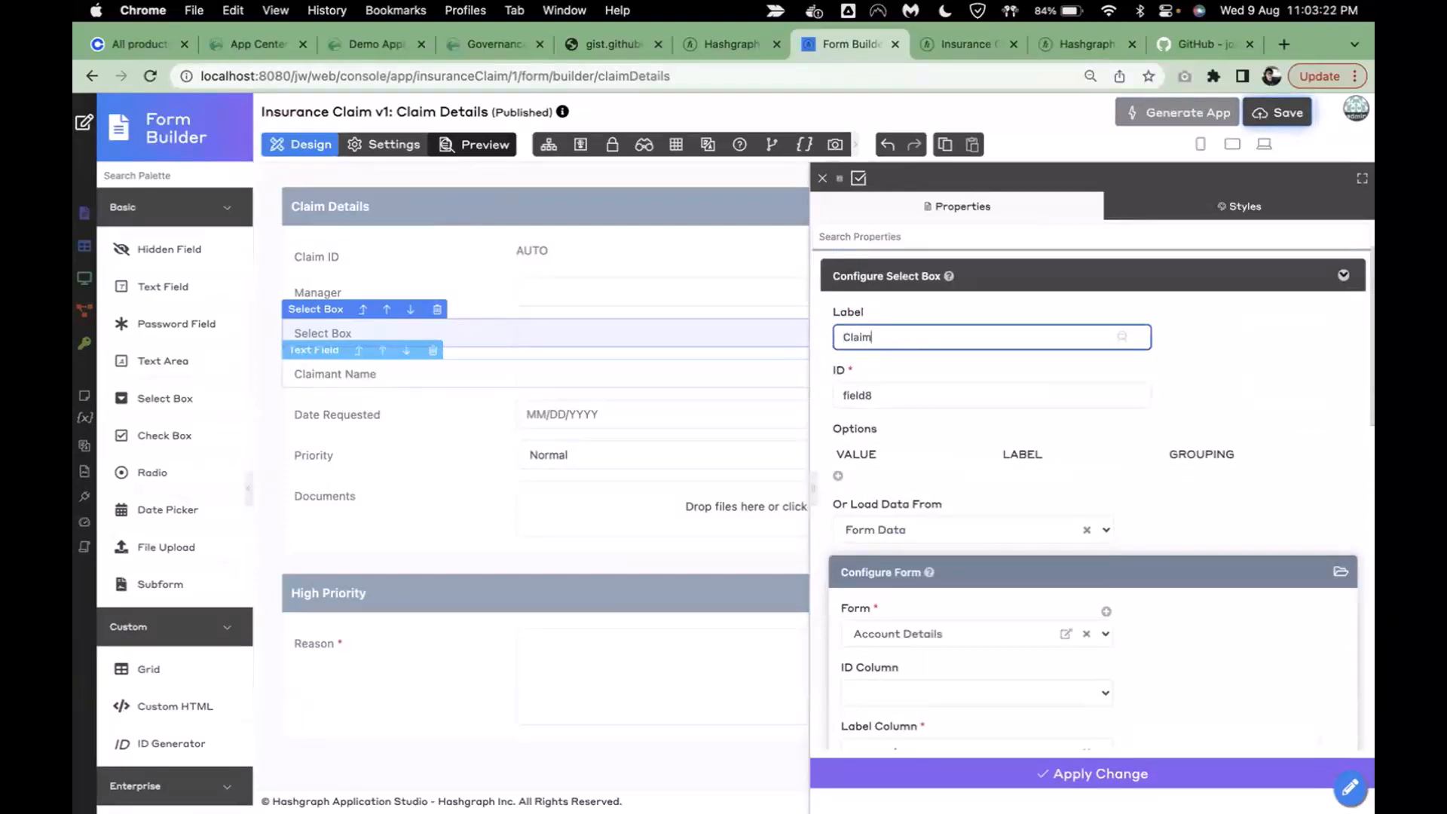
{"action": "type", "text": "ant"}
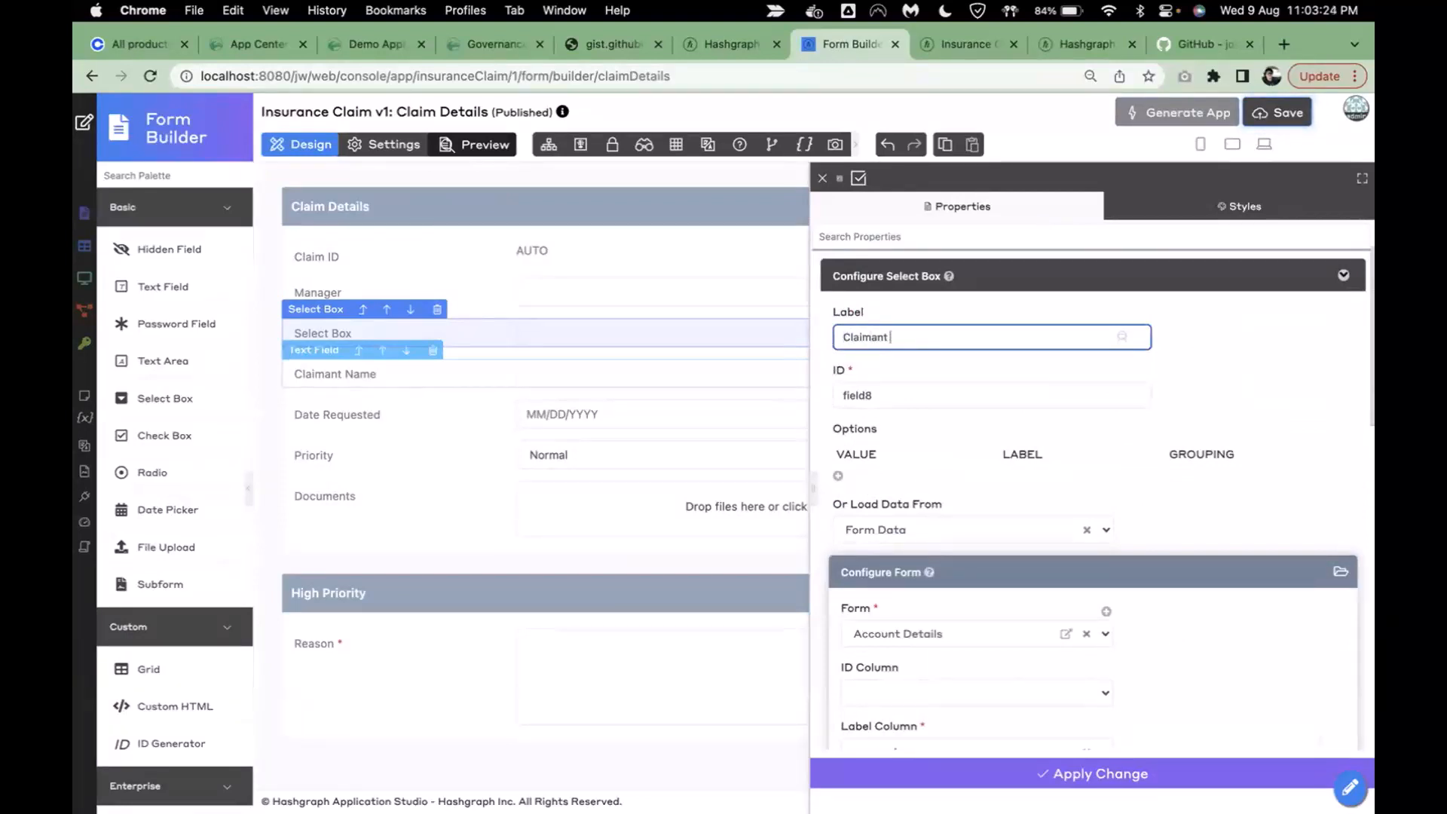
{"action": "left_click", "coordinate": [1342, 378]}
{"action": "left_click", "coordinate": [941, 416]}
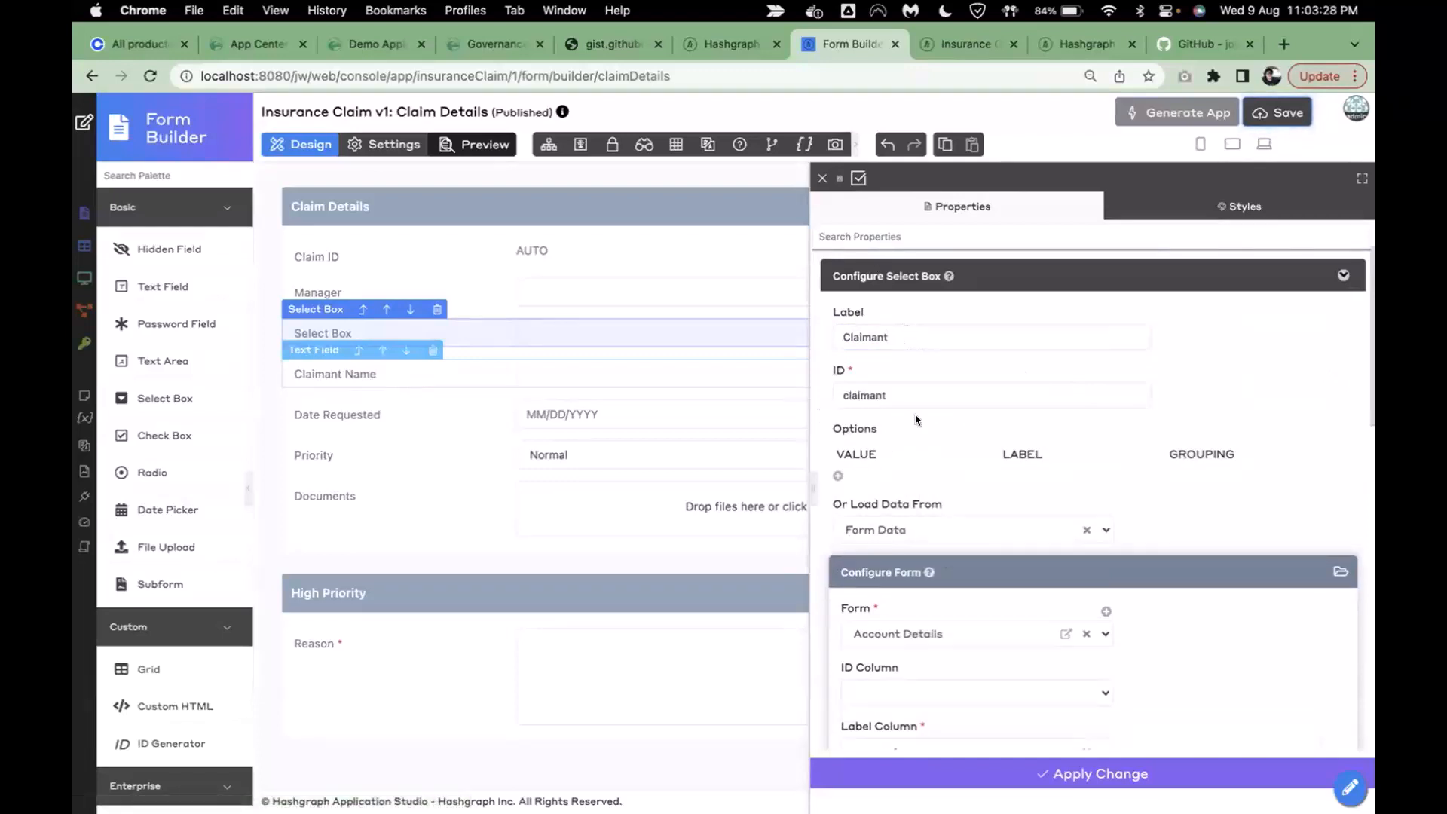
{"action": "left_click", "coordinate": [907, 336]}
{"action": "left_click", "coordinate": [904, 391]}
{"action": "type", "text": "_name"}
{"action": "left_click", "coordinate": [1215, 370]}
{"action": "left_click", "coordinate": [1014, 779]}
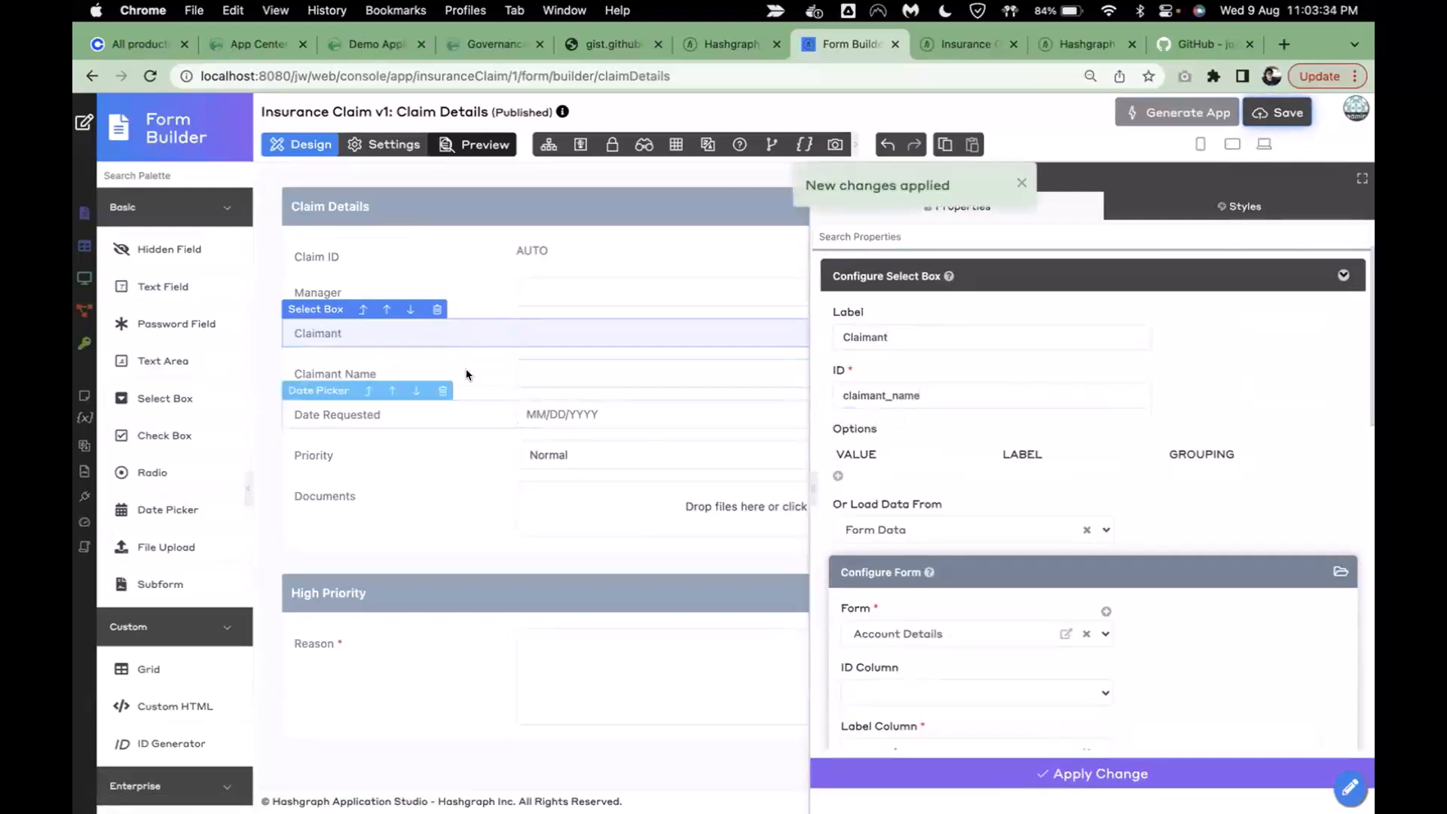
{"action": "left_click", "coordinate": [444, 372]}
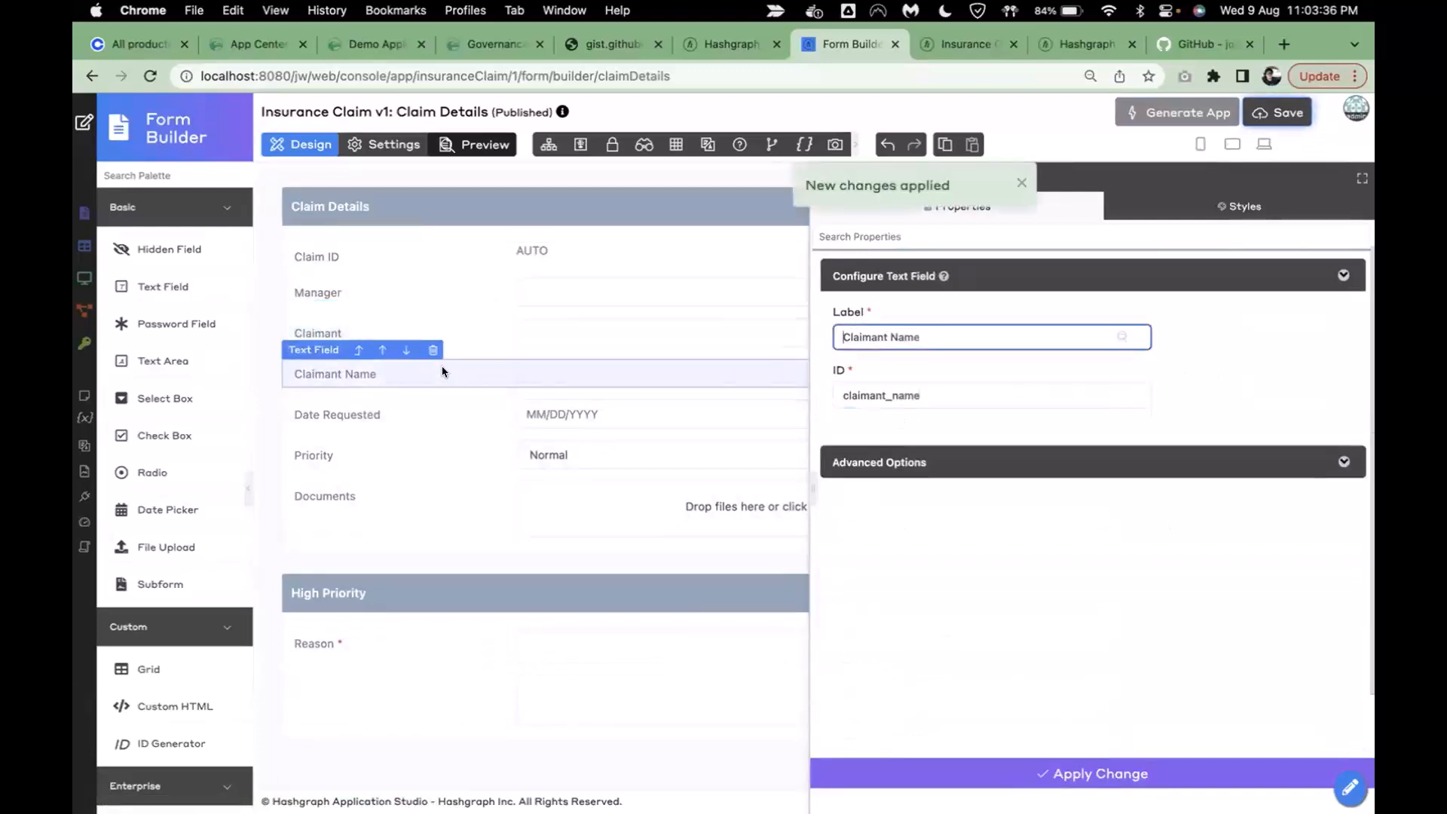
{"action": "left_click", "coordinate": [430, 348]}
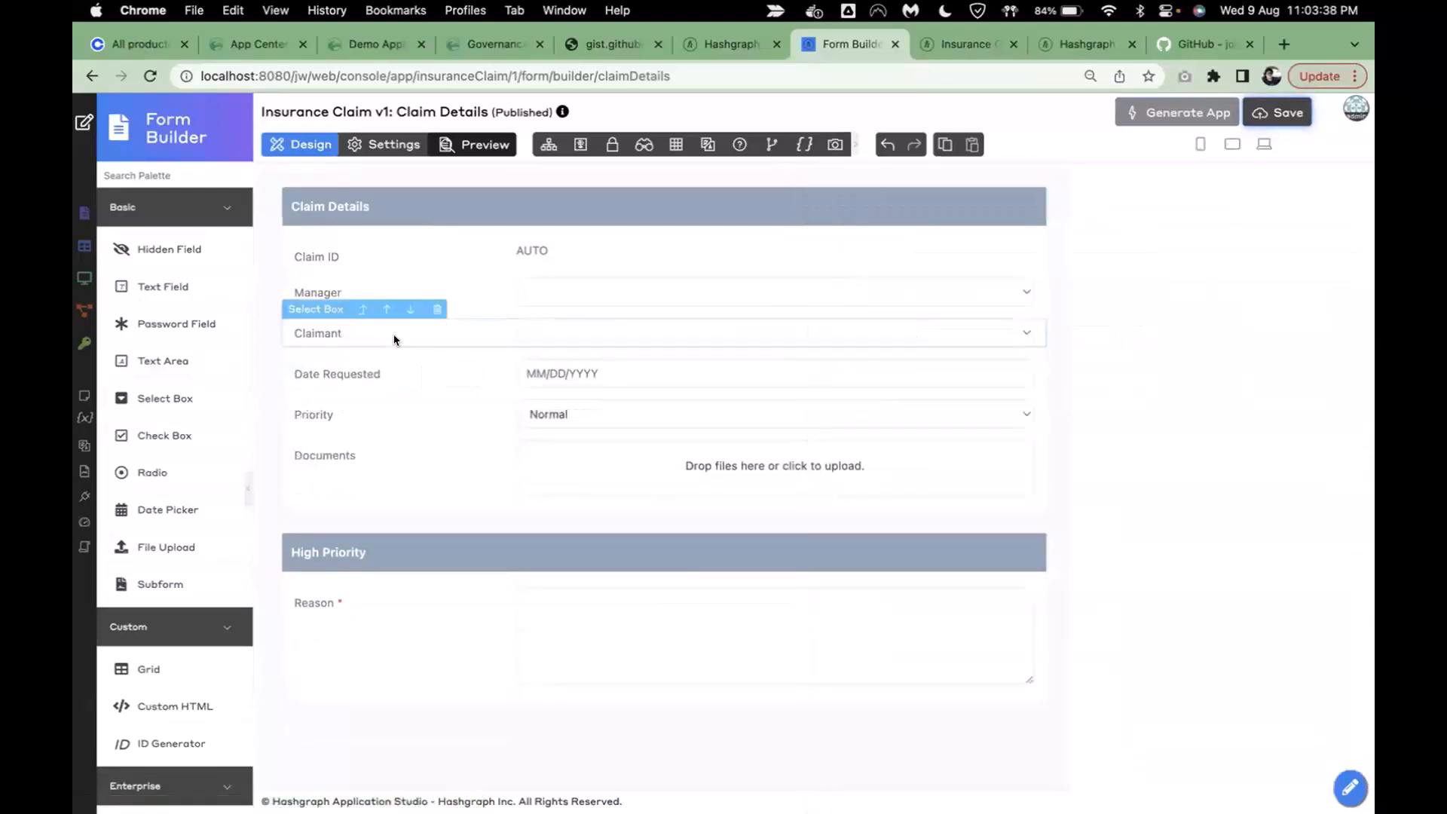
- Preview the form to check the Claimant dropdown's options, then save the form
{"action": "left_click", "coordinate": [474, 144]}
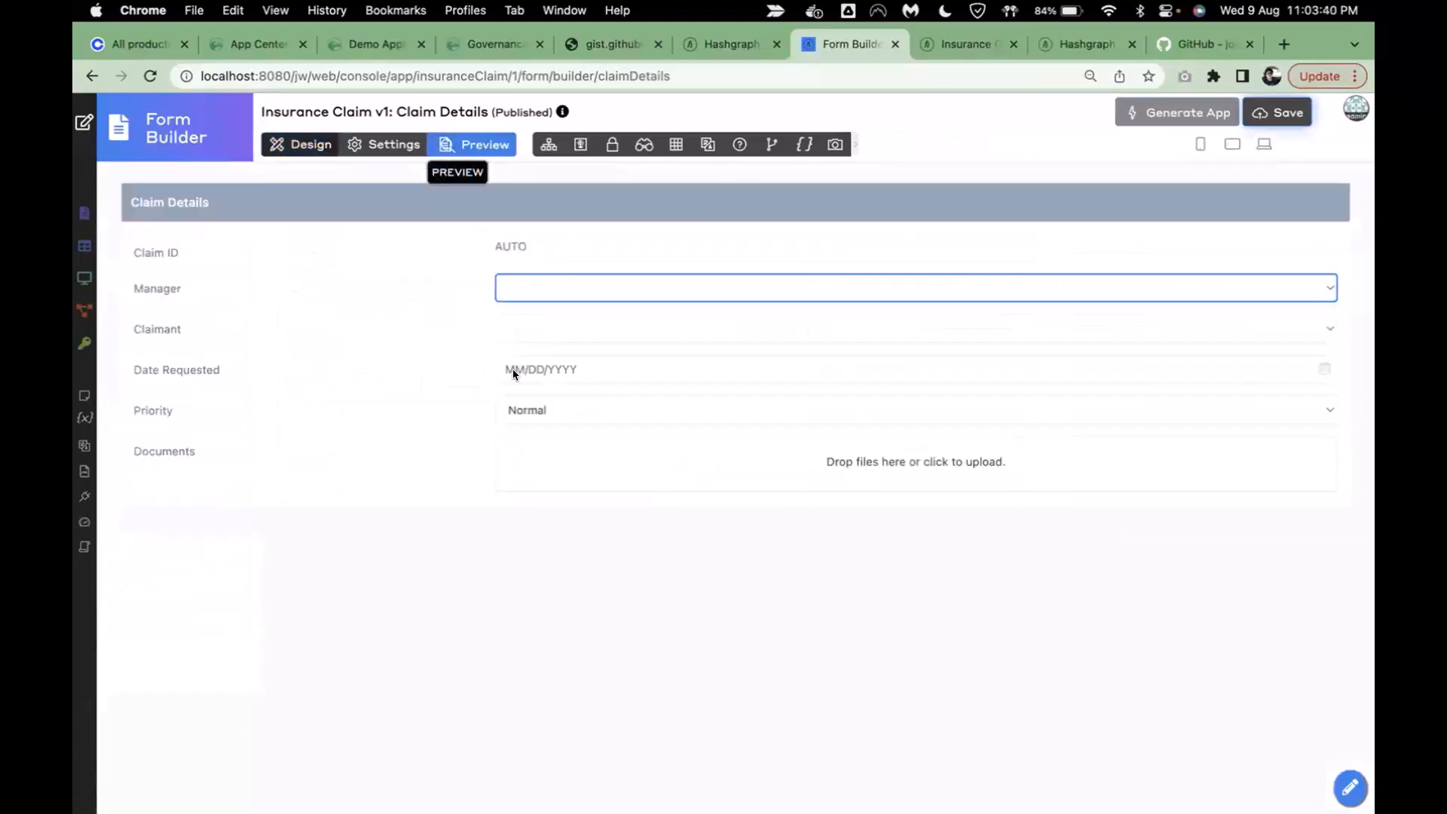
{"action": "left_click", "coordinate": [571, 329]}
{"action": "left_click", "coordinate": [556, 332]}
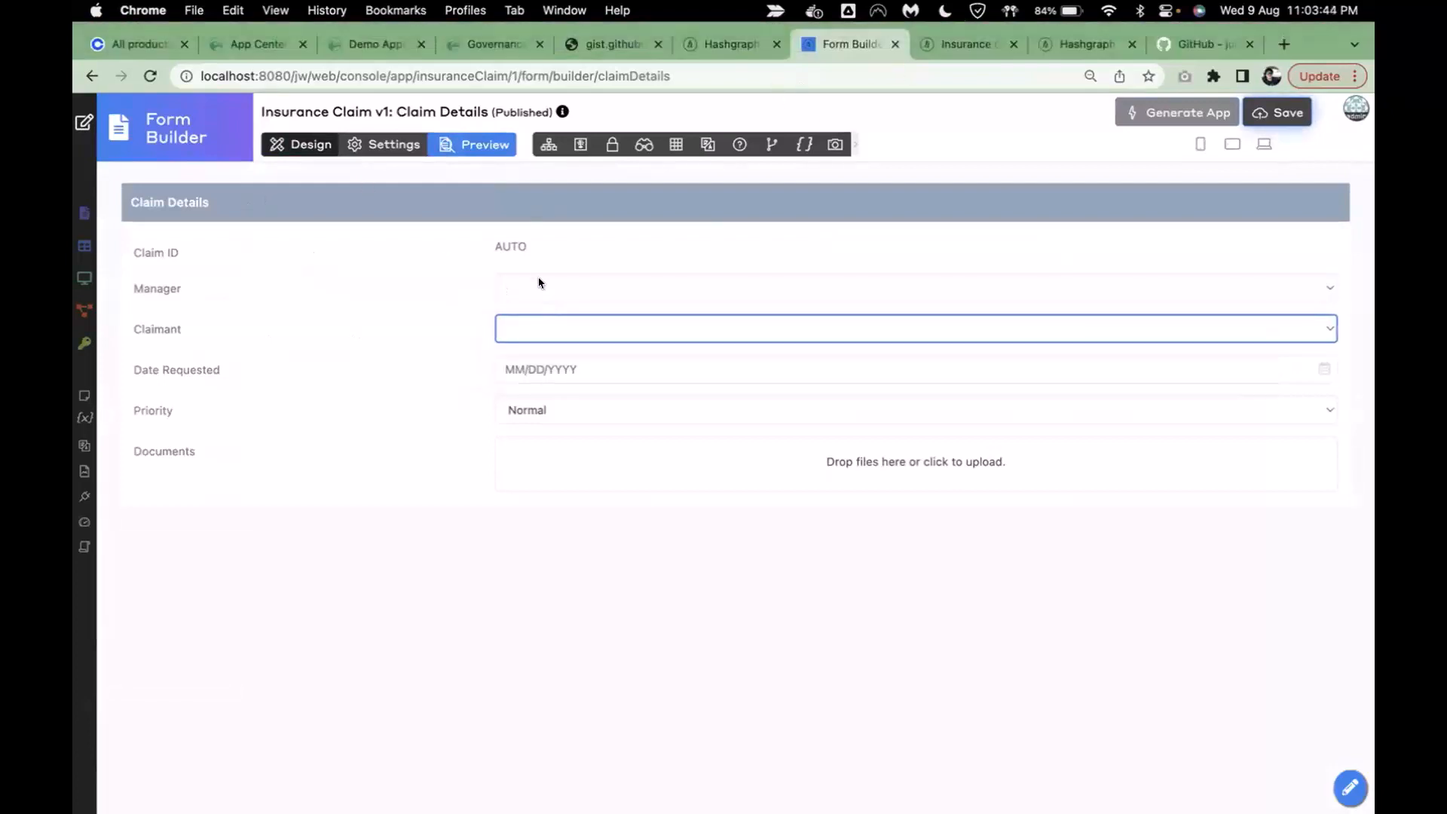
{"action": "left_click_drag", "start_coordinate": [161, 296], "coordinate": [385, 328]}
{"action": "left_click", "coordinate": [543, 331]}
{"action": "left_click", "coordinate": [414, 337]}
{"action": "left_click", "coordinate": [301, 144]}
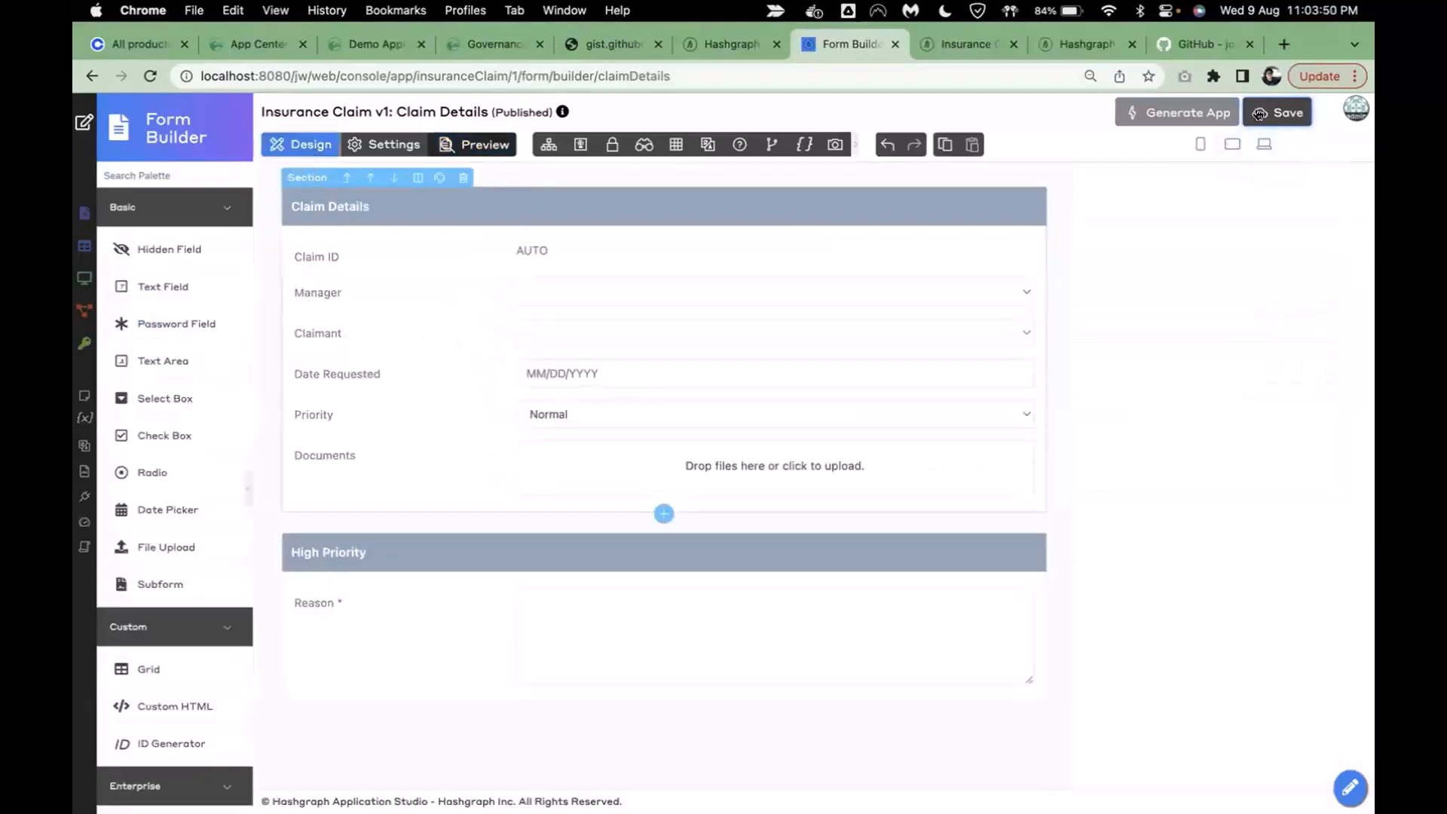
{"action": "left_click", "coordinate": [1259, 114]}
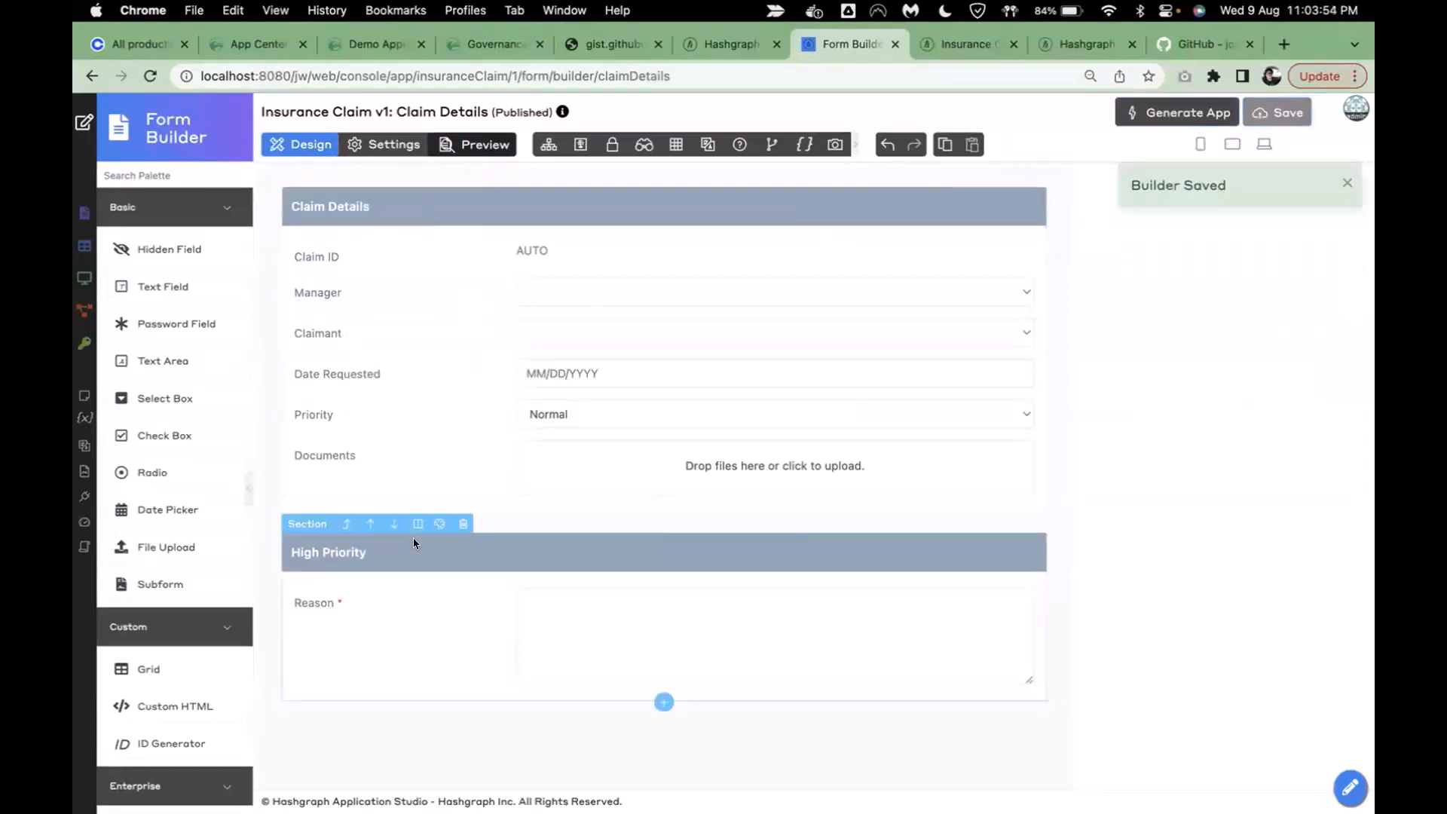
- Add an Amount To Send text field (ID amount_to_send) below Manager and save the form
{"action": "left_click_drag", "start_coordinate": [160, 286], "coordinate": [360, 334]}
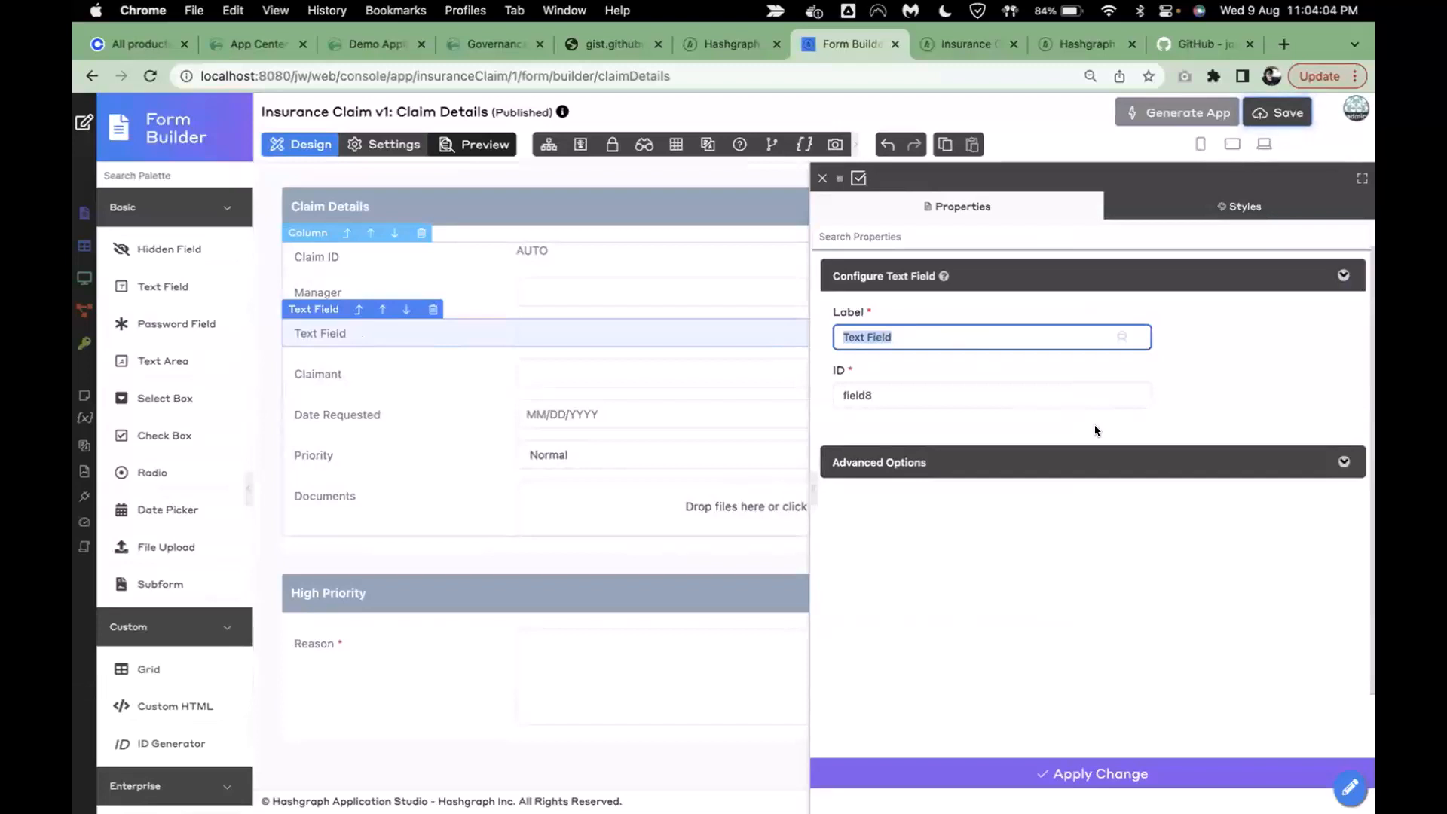
{"action": "type", "text": "Amount "}
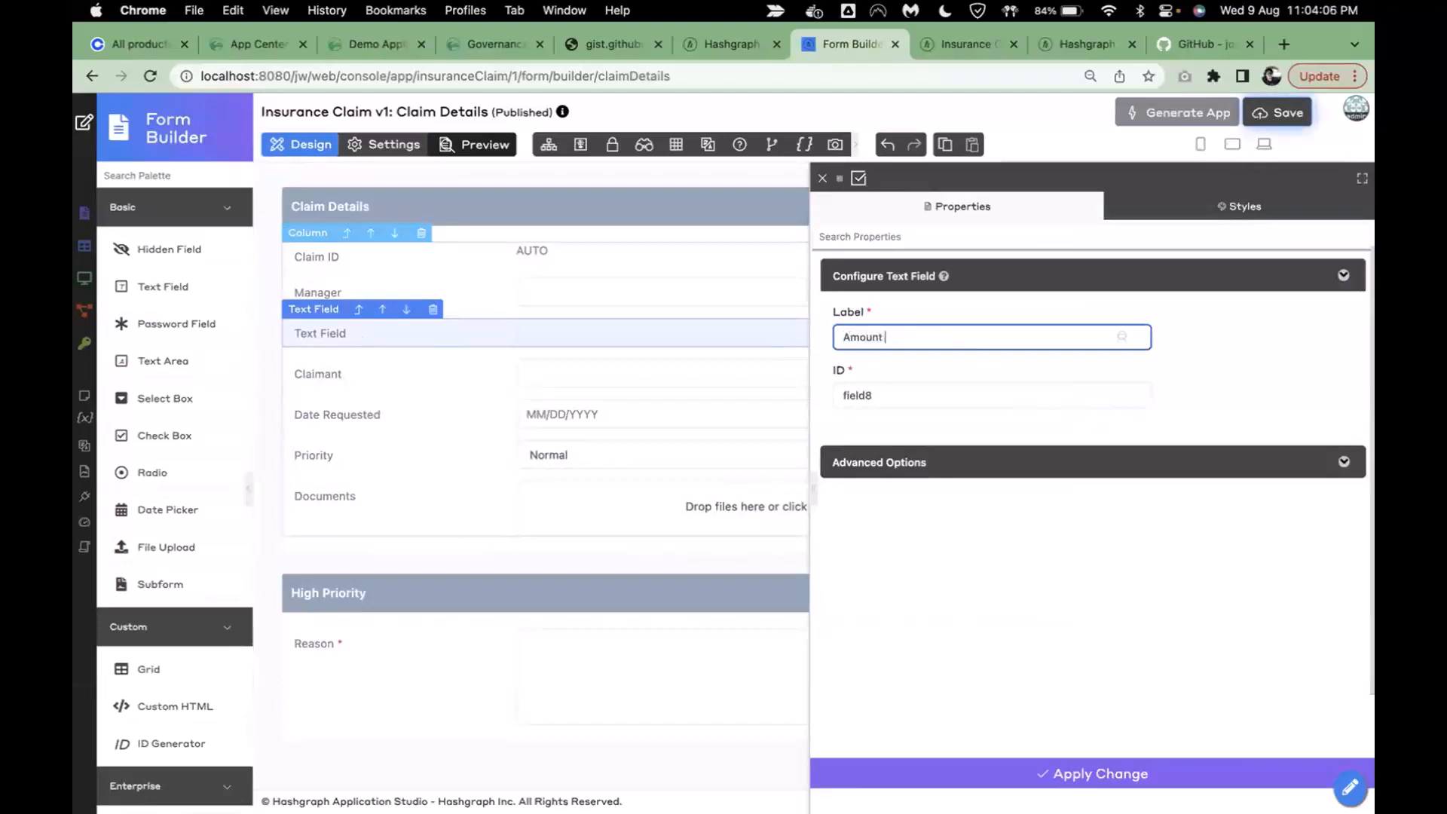
{"action": "type", "text": "To Send"}
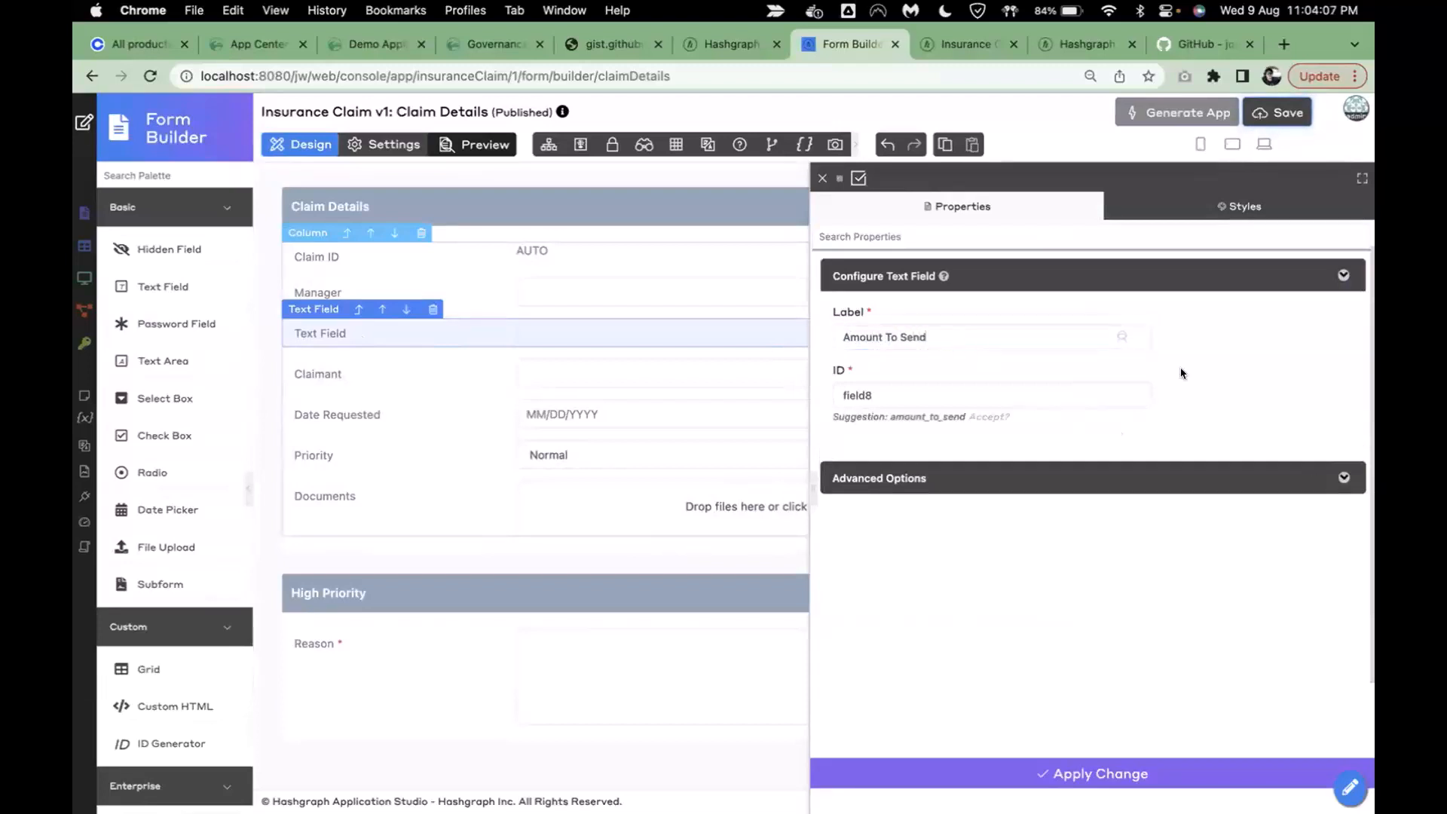
{"action": "left_click", "coordinate": [987, 418]}
{"action": "left_click", "coordinate": [1015, 779]}
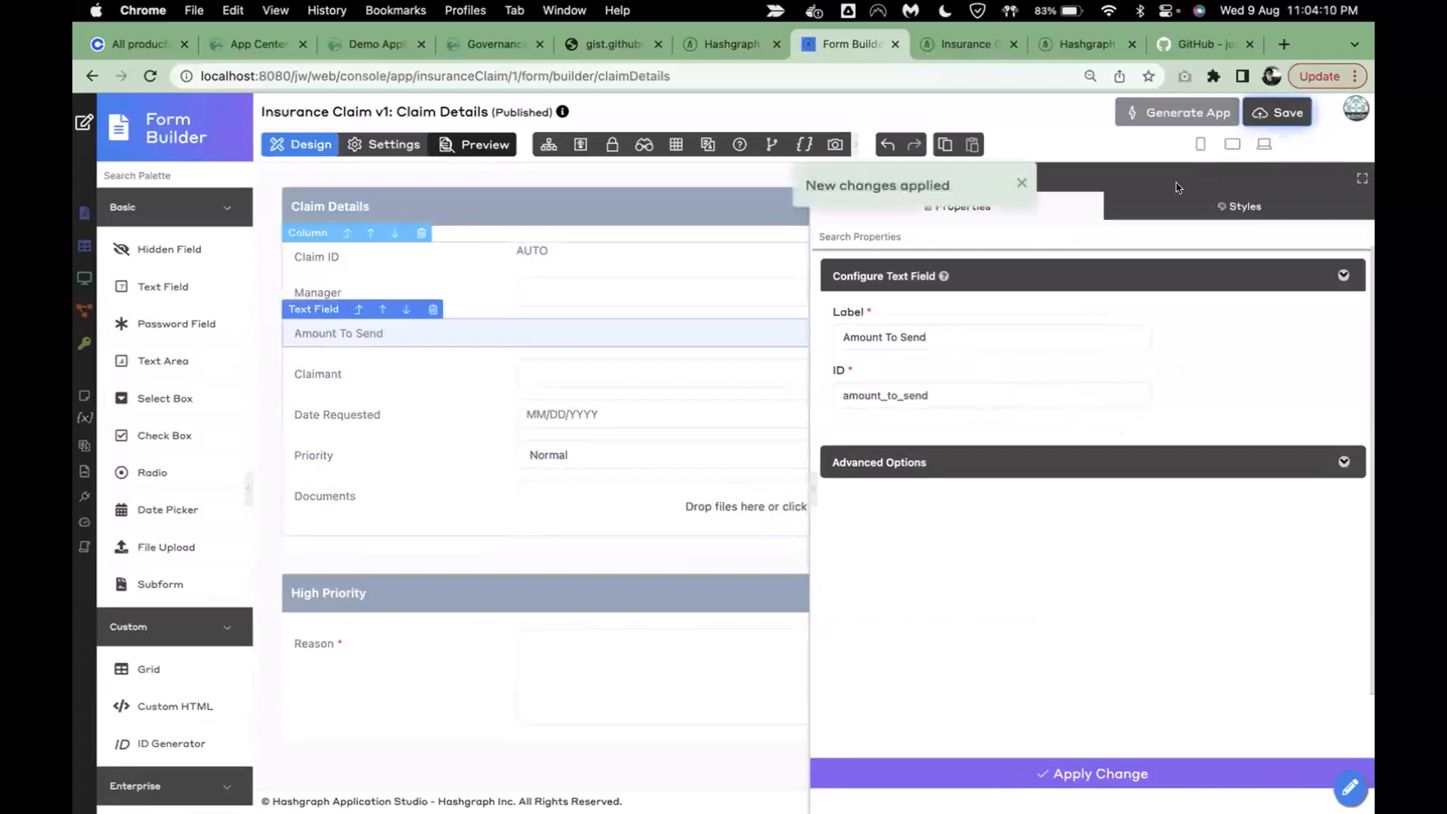
{"action": "left_click", "coordinate": [1278, 111]}
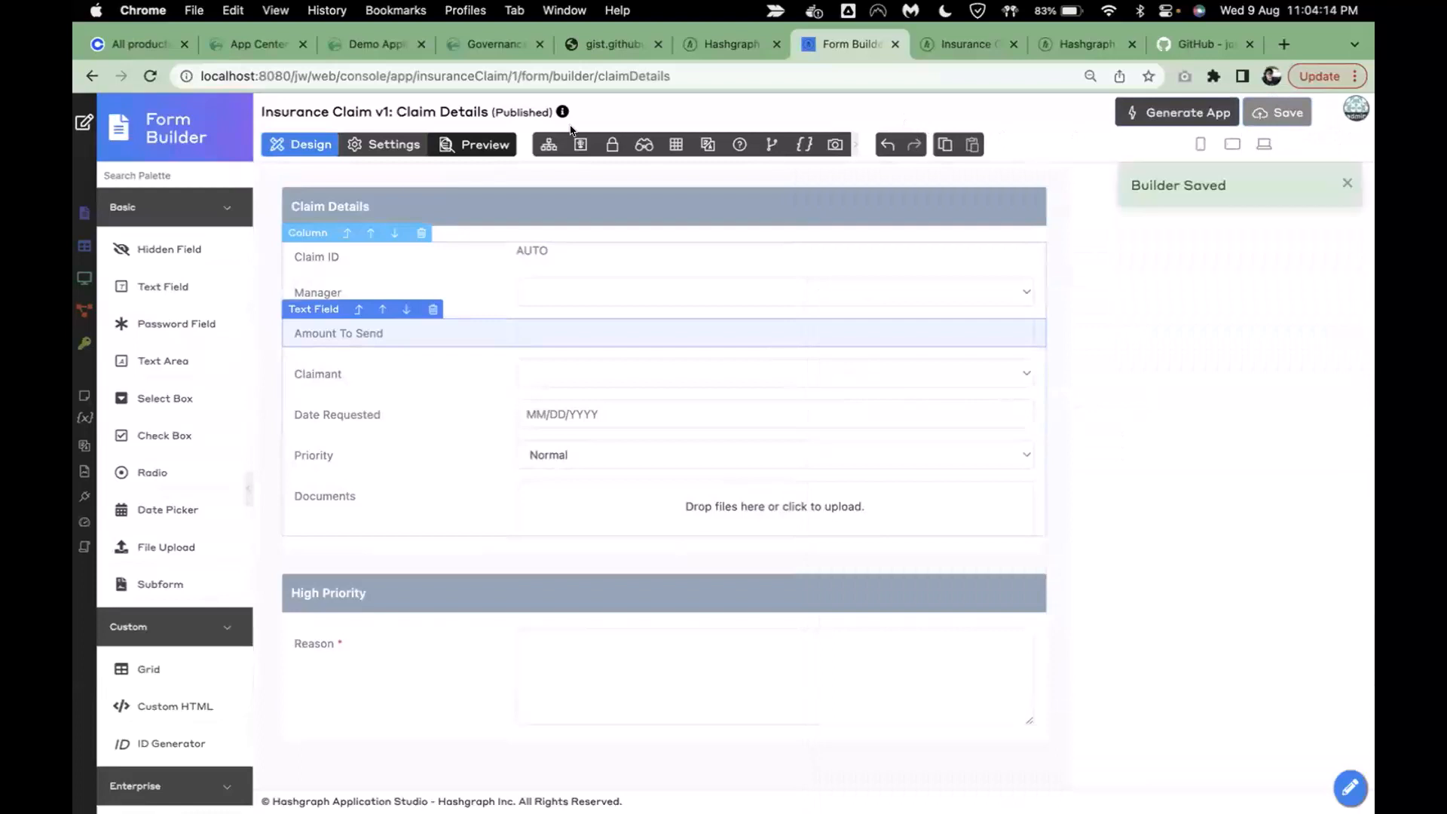
{"action": "left_click", "coordinate": [83, 121]}
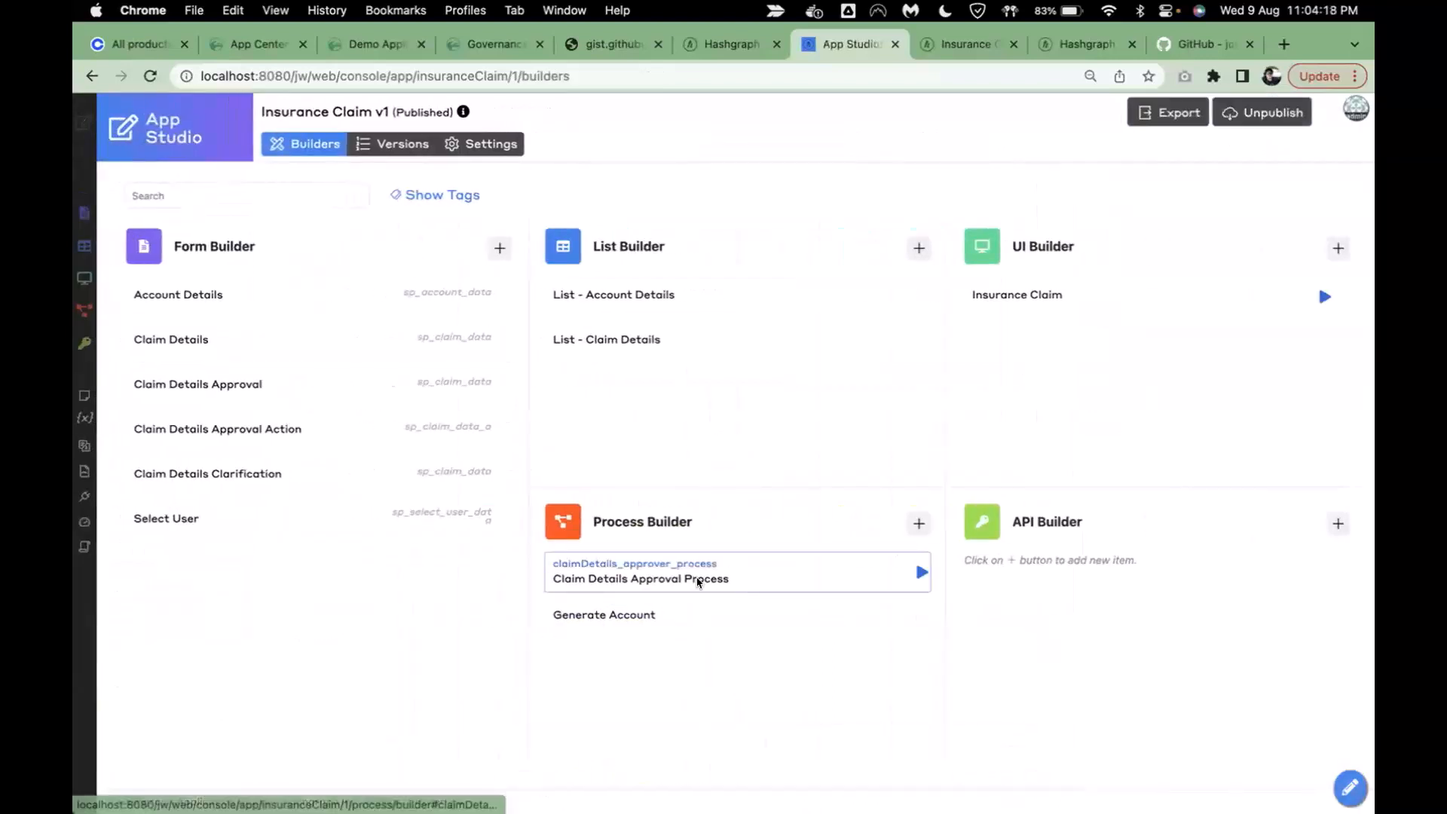
- In the Claim Details Approval Process, replace the End after Submit Message with a new tool step followed by End
{"action": "left_click", "coordinate": [693, 575]}
{"action": "scroll", "coordinate": [1072, 630], "scroll_direction": "right", "scroll_amount": 1}
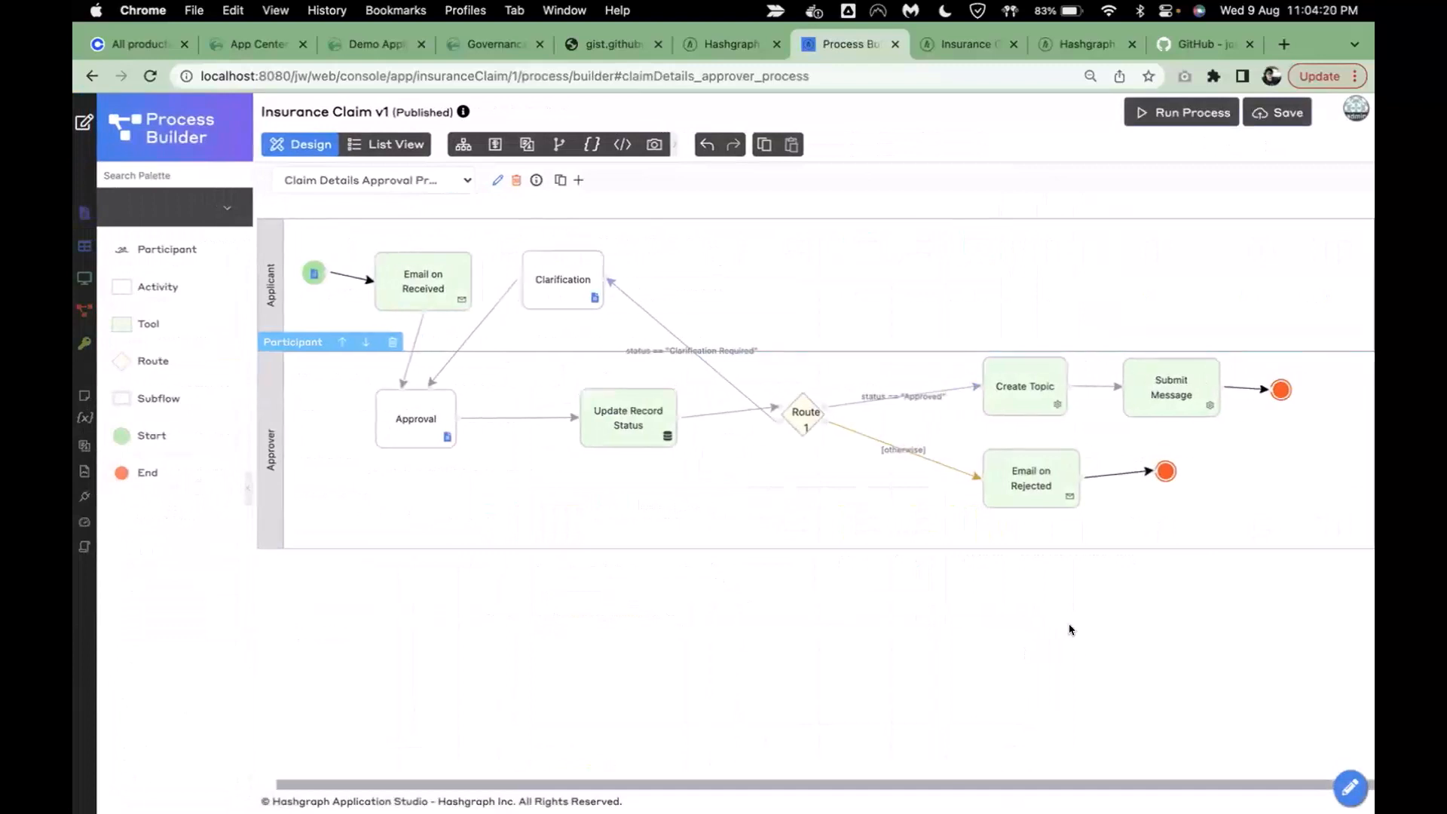
{"action": "left_click", "coordinate": [1285, 390]}
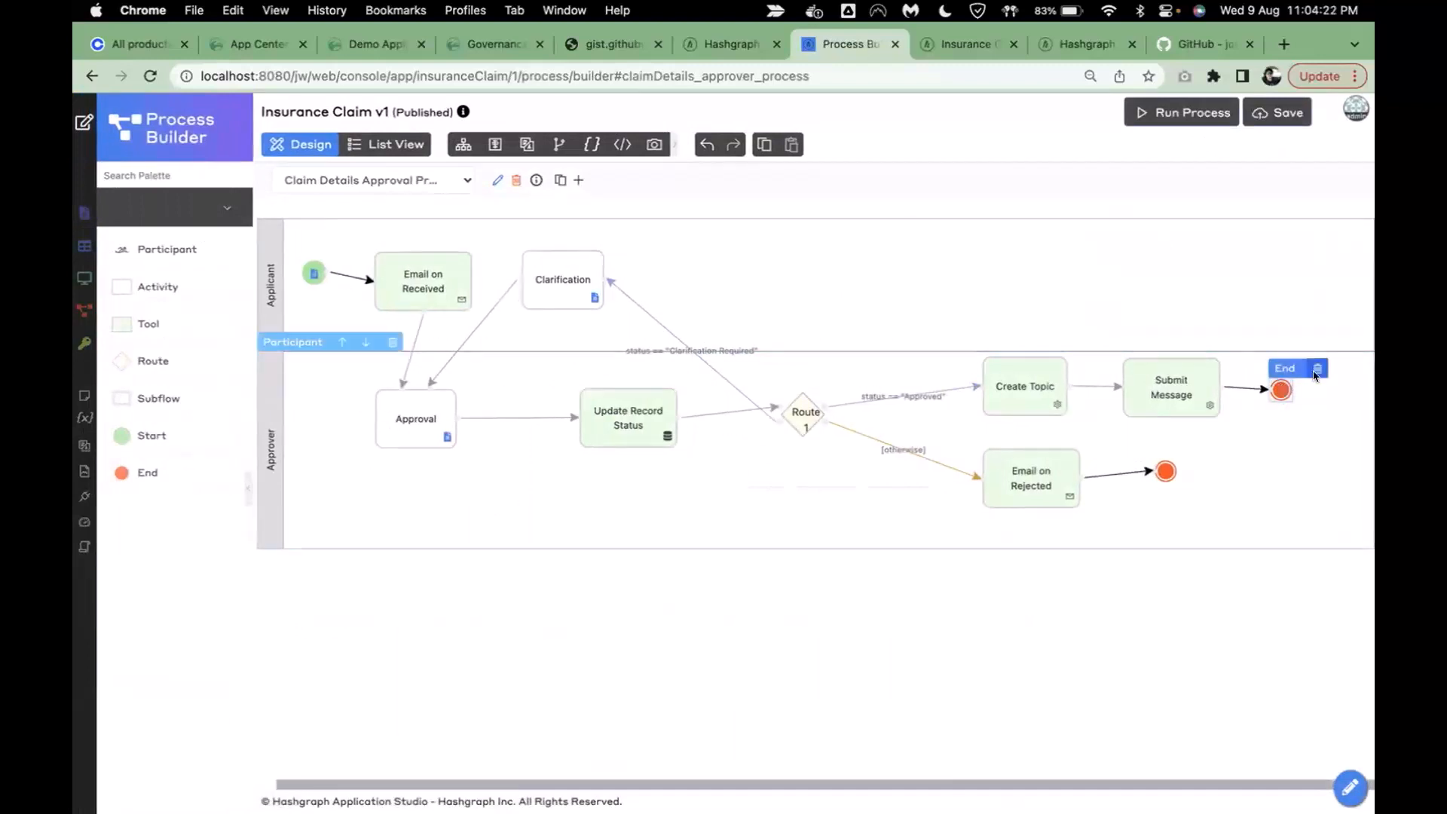
{"action": "left_click", "coordinate": [1318, 368]}
{"action": "mouse_move", "coordinate": [1206, 392]}
{"action": "left_click_drag", "start_coordinate": [1239, 398], "coordinate": [1279, 393]}
{"action": "left_click", "coordinate": [1241, 365]}
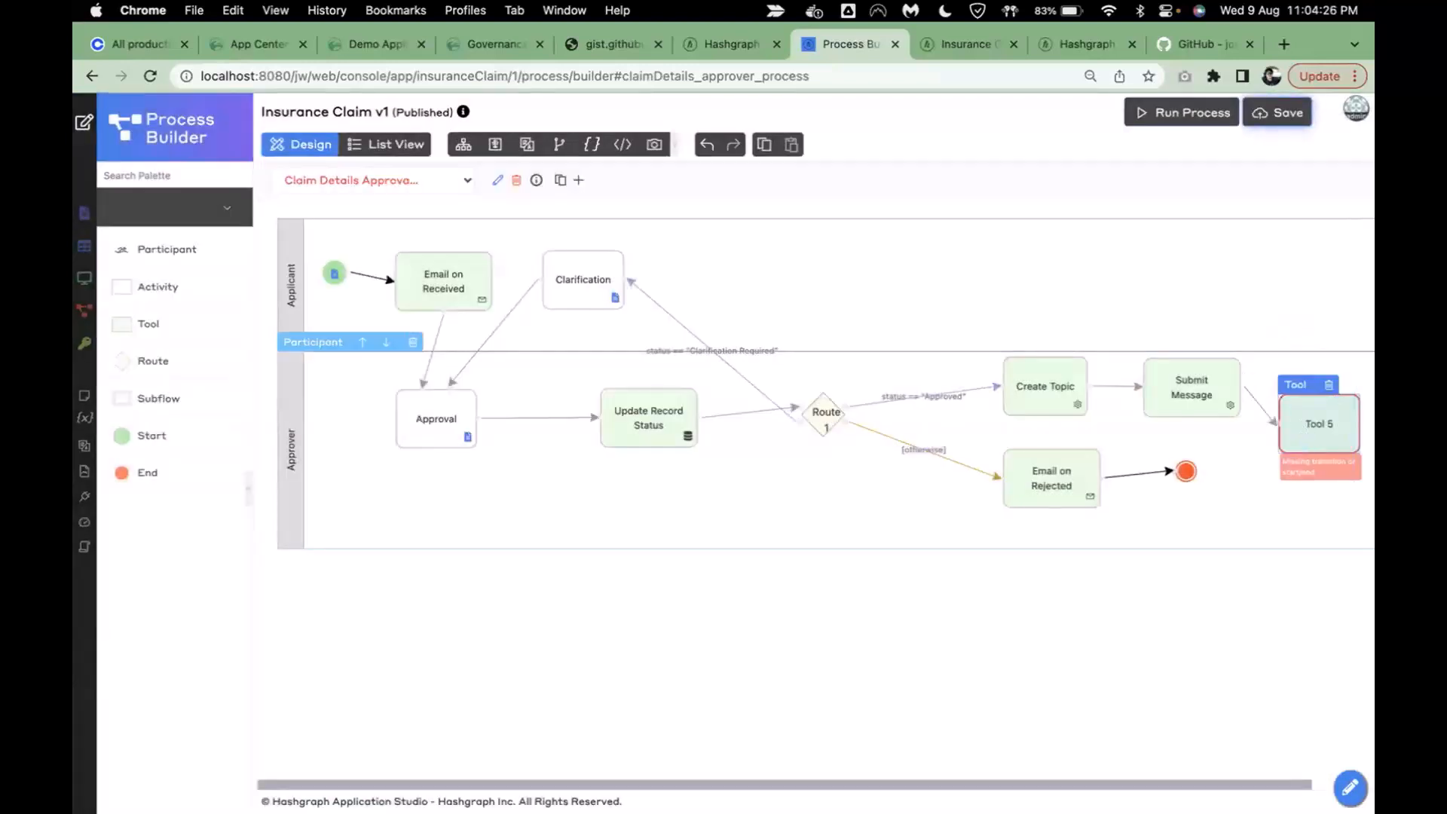
{"action": "scroll", "coordinate": [1067, 782], "scroll_direction": "right", "scroll_amount": 3}
{"action": "left_click_drag", "start_coordinate": [1287, 433], "coordinate": [1252, 386]}
{"action": "left_click", "coordinate": [1321, 481]}
- Rename the tool step Transfer HBAR with ID transfer_hbar and clear its empty mapping tools row
{"action": "left_click", "coordinate": [1254, 391]}
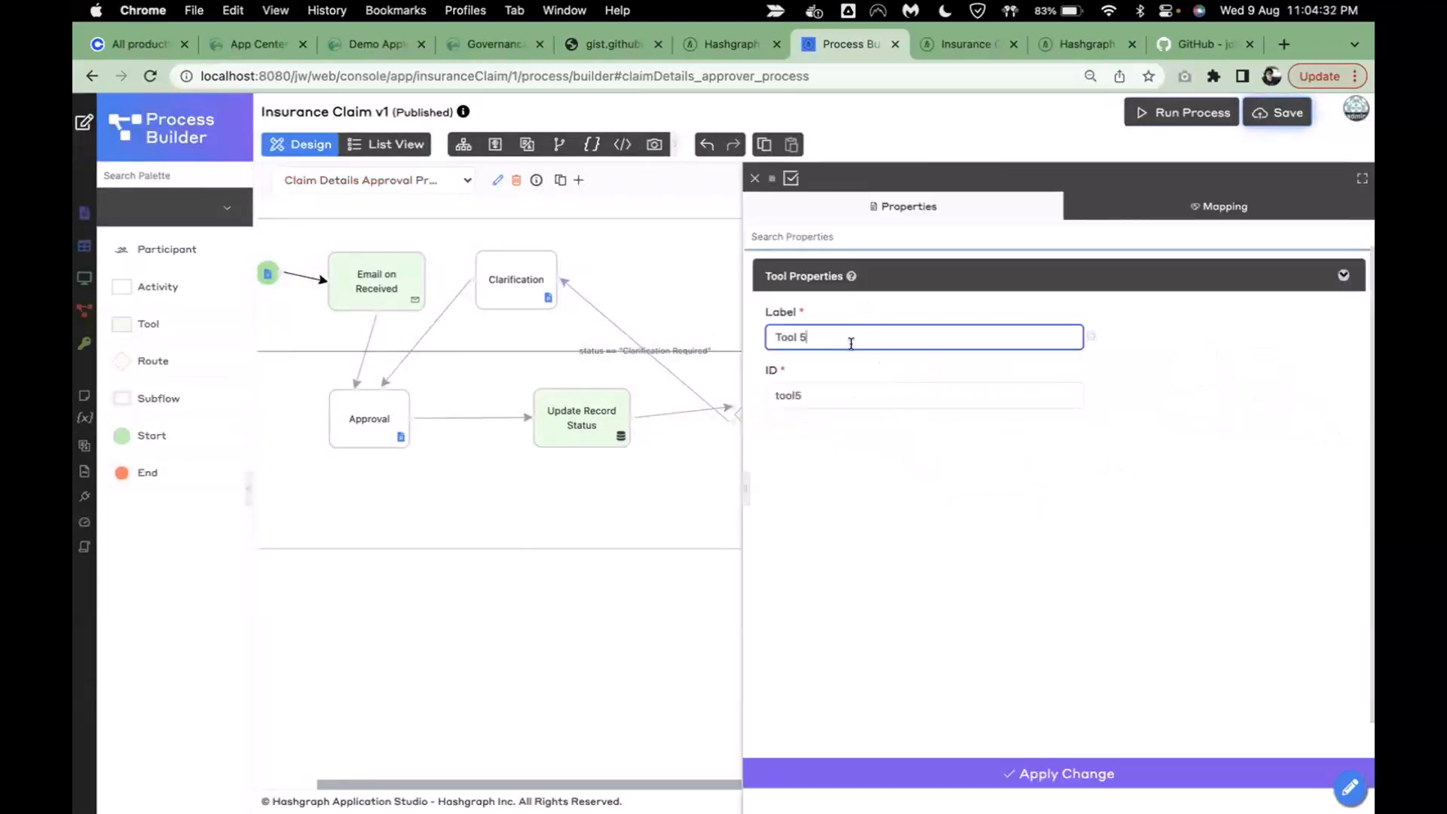
{"action": "left_click_drag", "start_coordinate": [850, 342], "coordinate": [686, 343]}
{"action": "type", "text": "Transfer HBAR"}
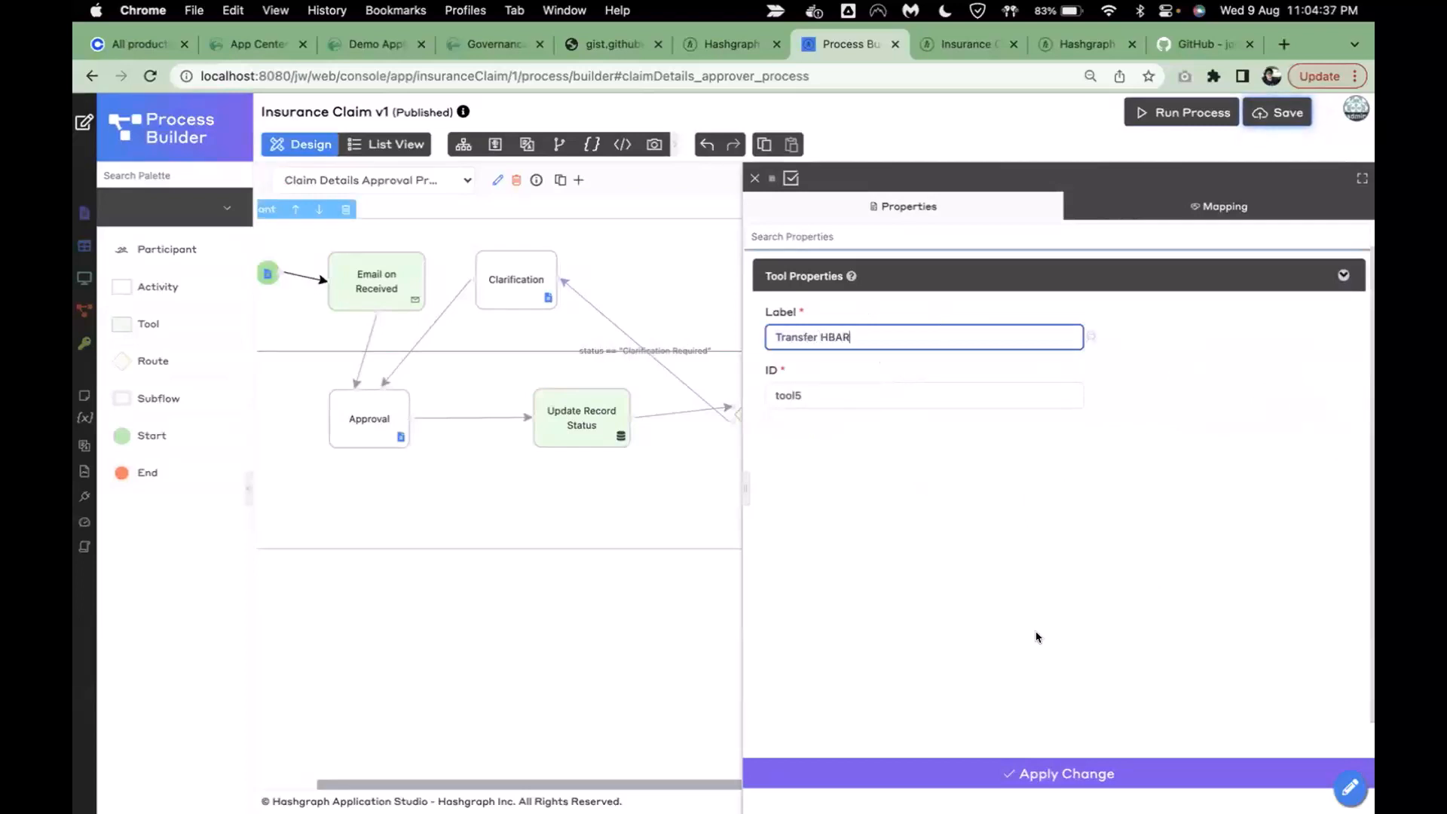
{"action": "left_click", "coordinate": [1036, 637]}
{"action": "left_click", "coordinate": [909, 417]}
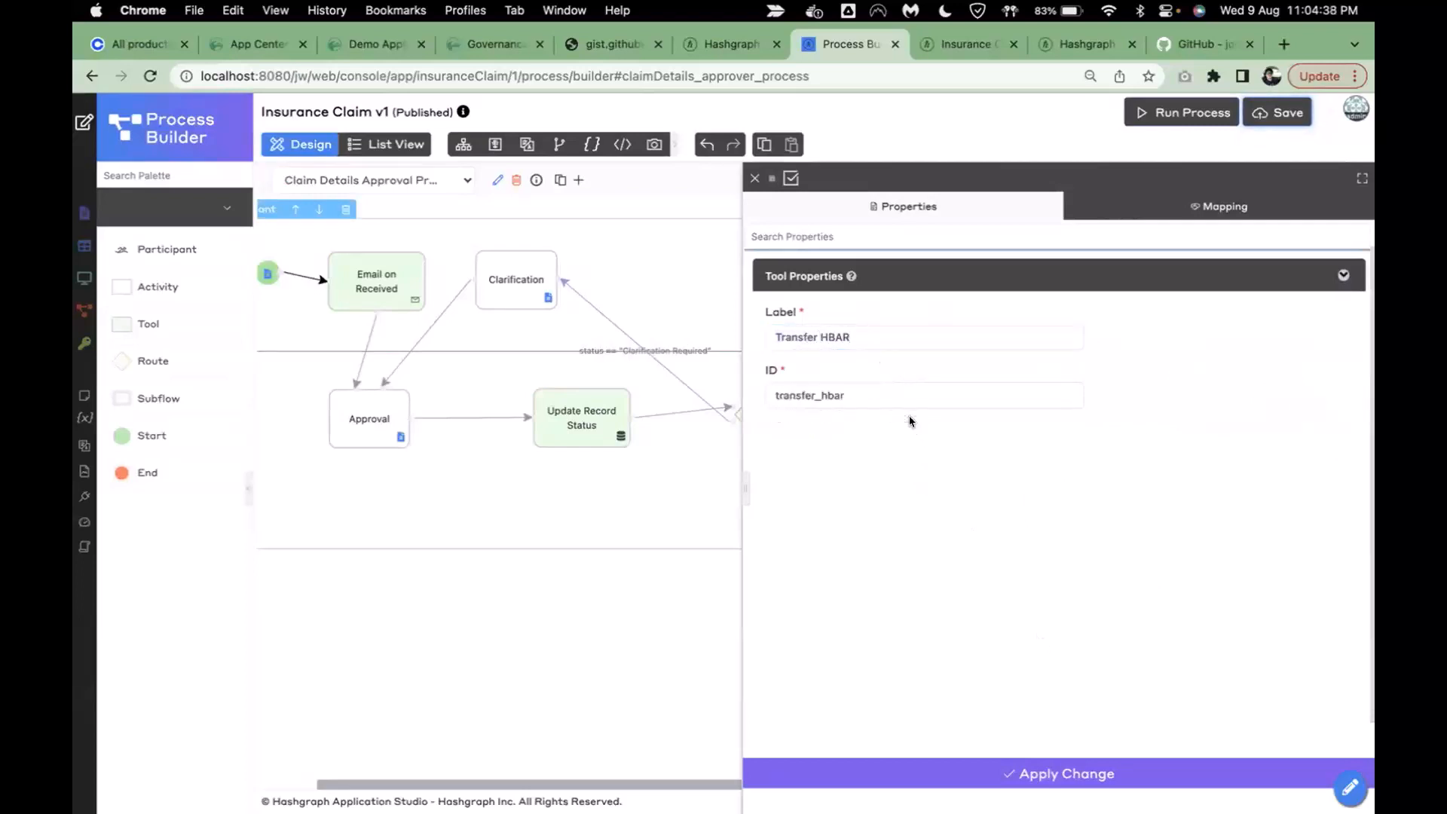
{"action": "left_click", "coordinate": [1218, 206]}
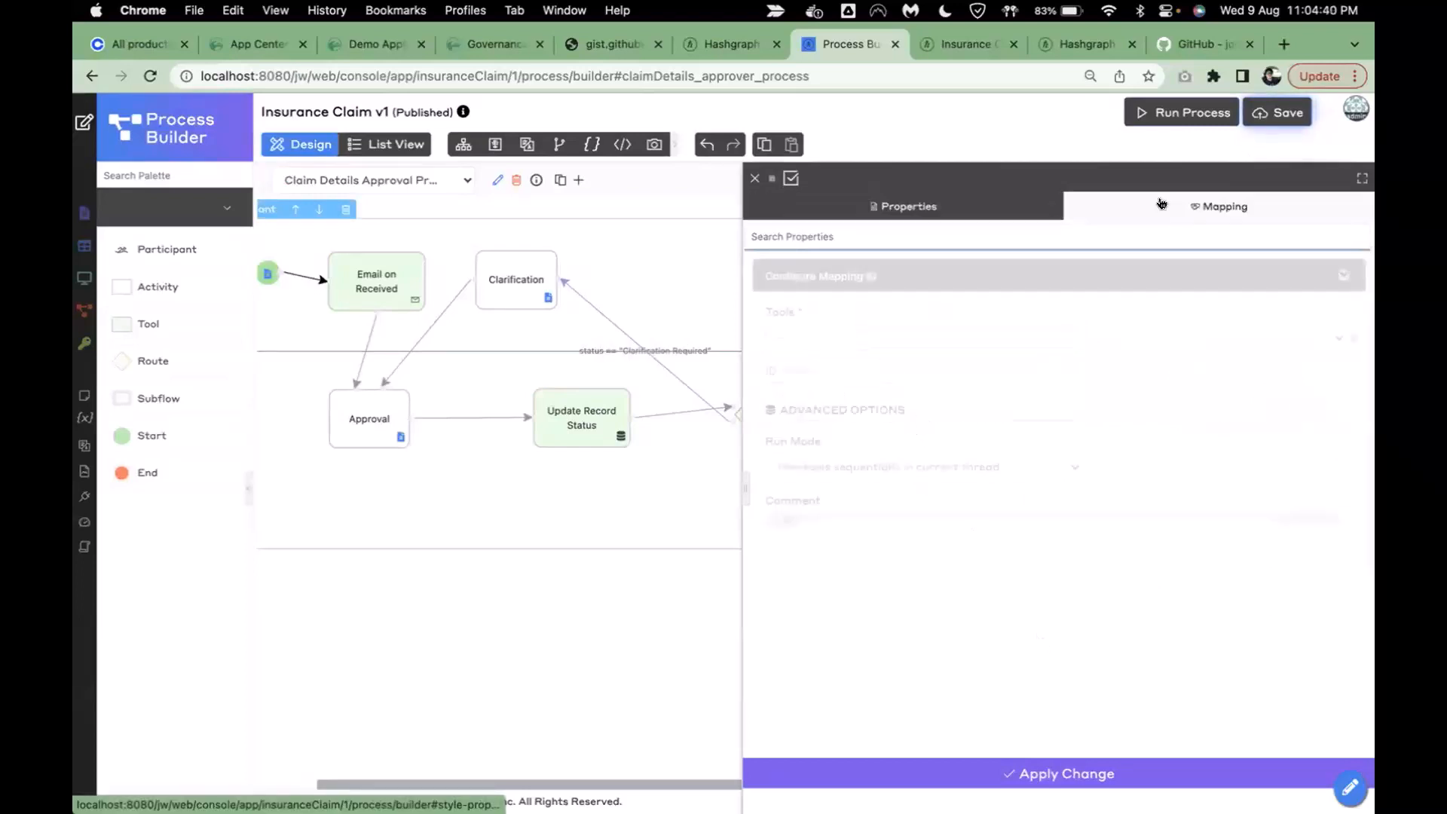
{"action": "left_click", "coordinate": [1352, 338]}
- Add a tools row using the Hedera Send Transaction Tool
{"action": "left_click", "coordinate": [770, 337]}
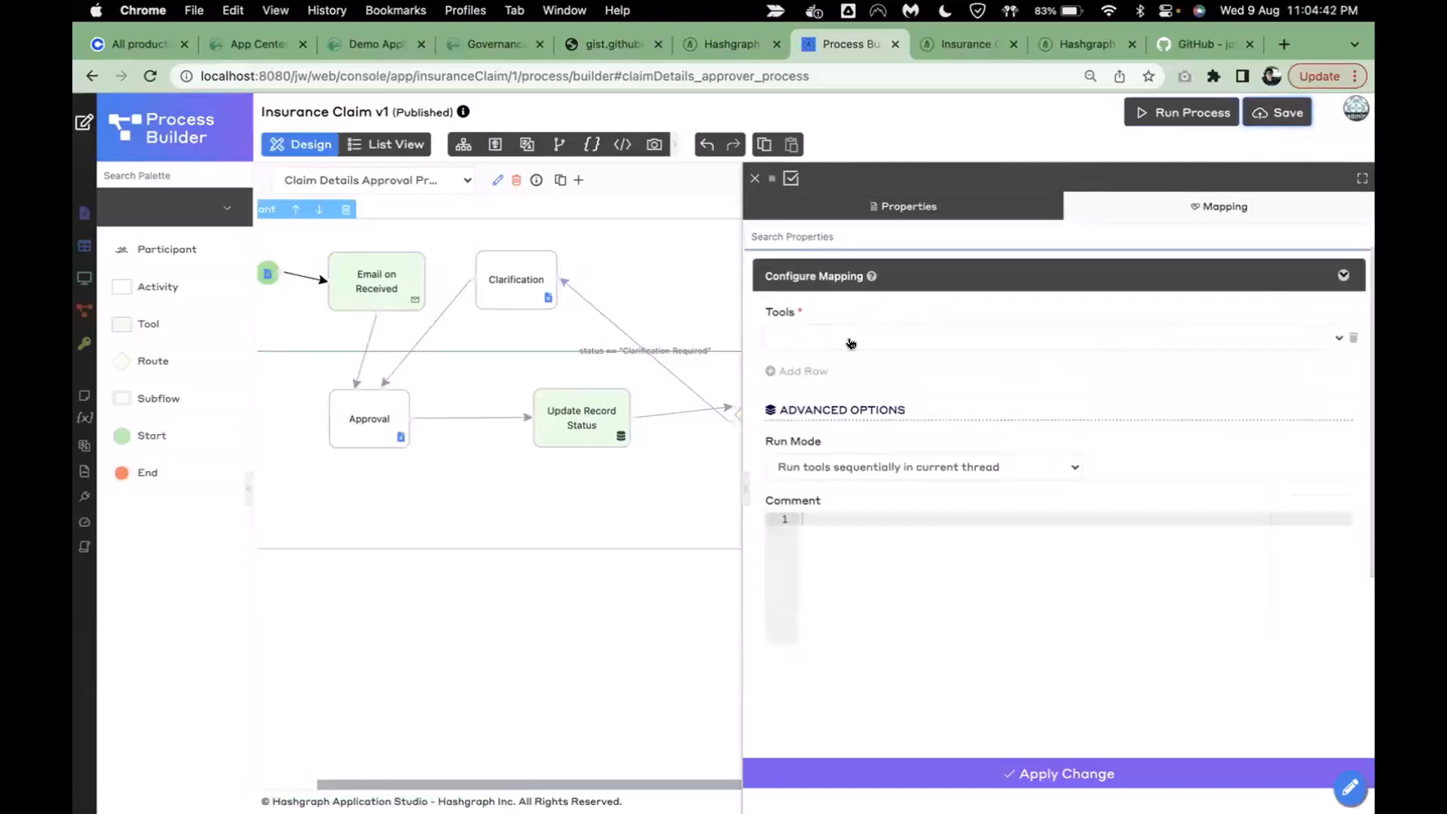
{"action": "left_click", "coordinate": [849, 342]}
{"action": "type", "text": "hedera"}
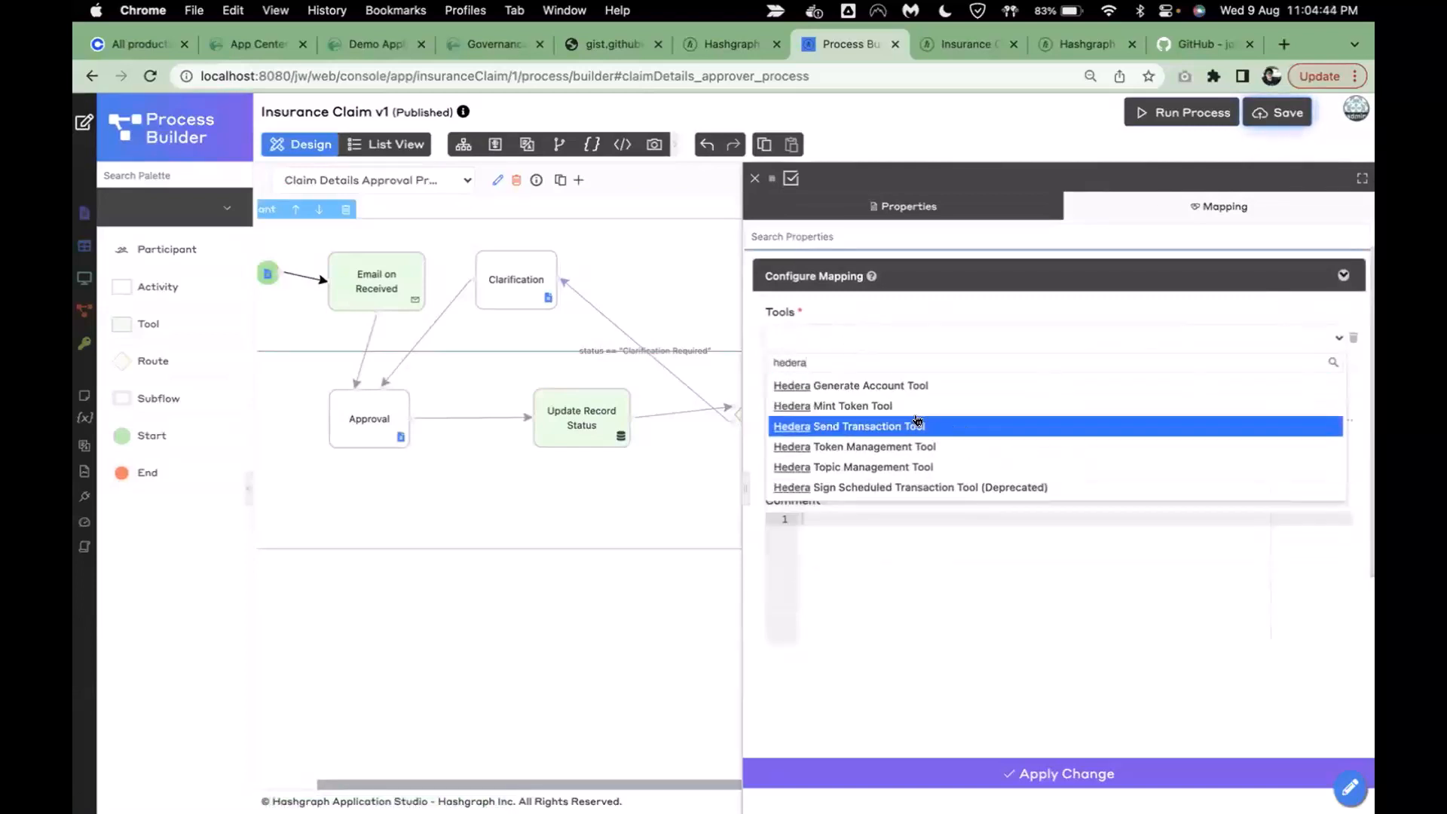
{"action": "left_click", "coordinate": [917, 420]}
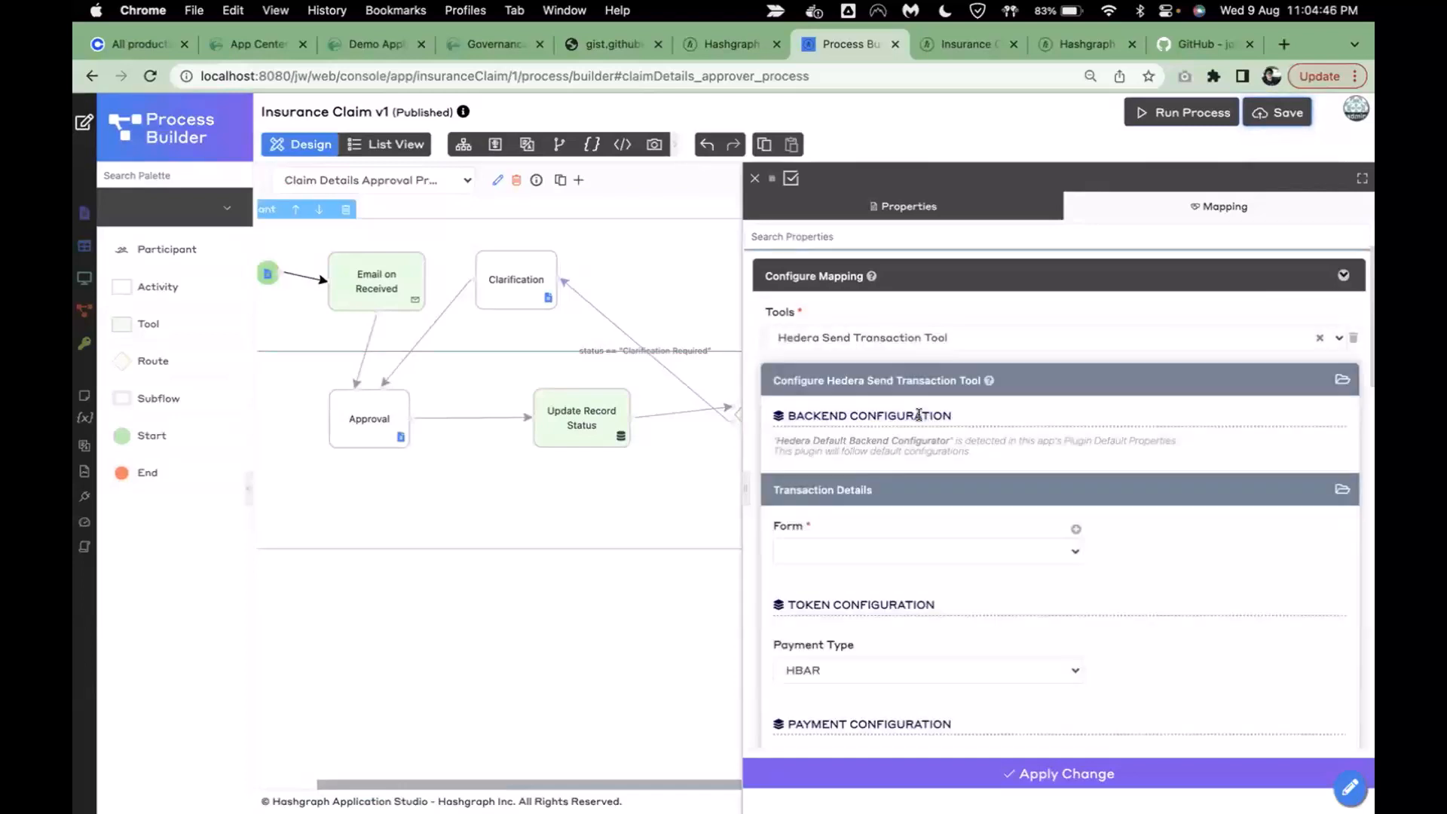
{"action": "scroll", "coordinate": [1090, 442], "scroll_direction": "down", "scroll_amount": 3}
{"action": "scroll", "coordinate": [1089, 442], "scroll_direction": "down", "scroll_amount": 1}
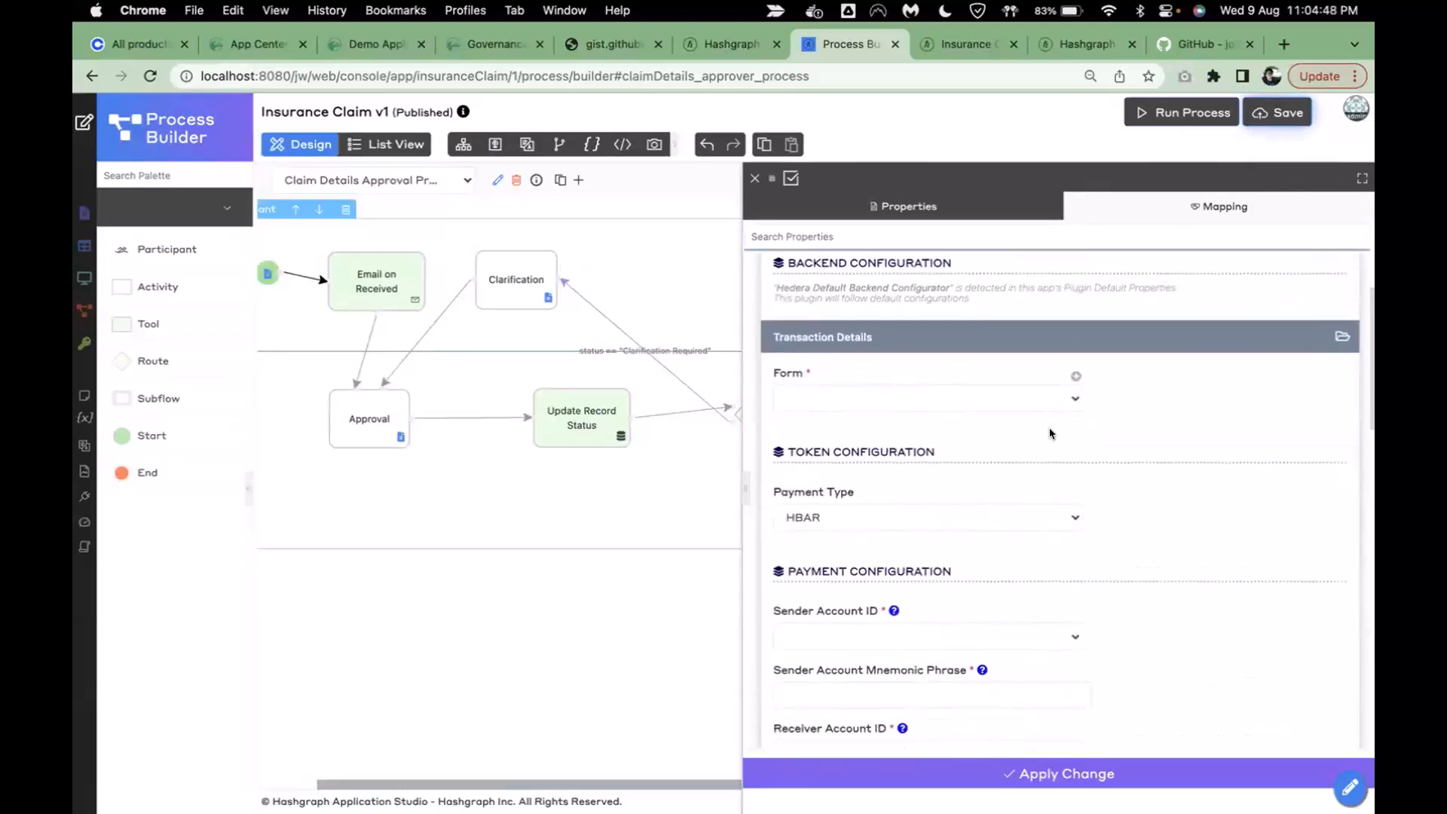
- Set the tool's Form to Claim Details and keep HBAR as the payment type
{"action": "left_click", "coordinate": [932, 405]}
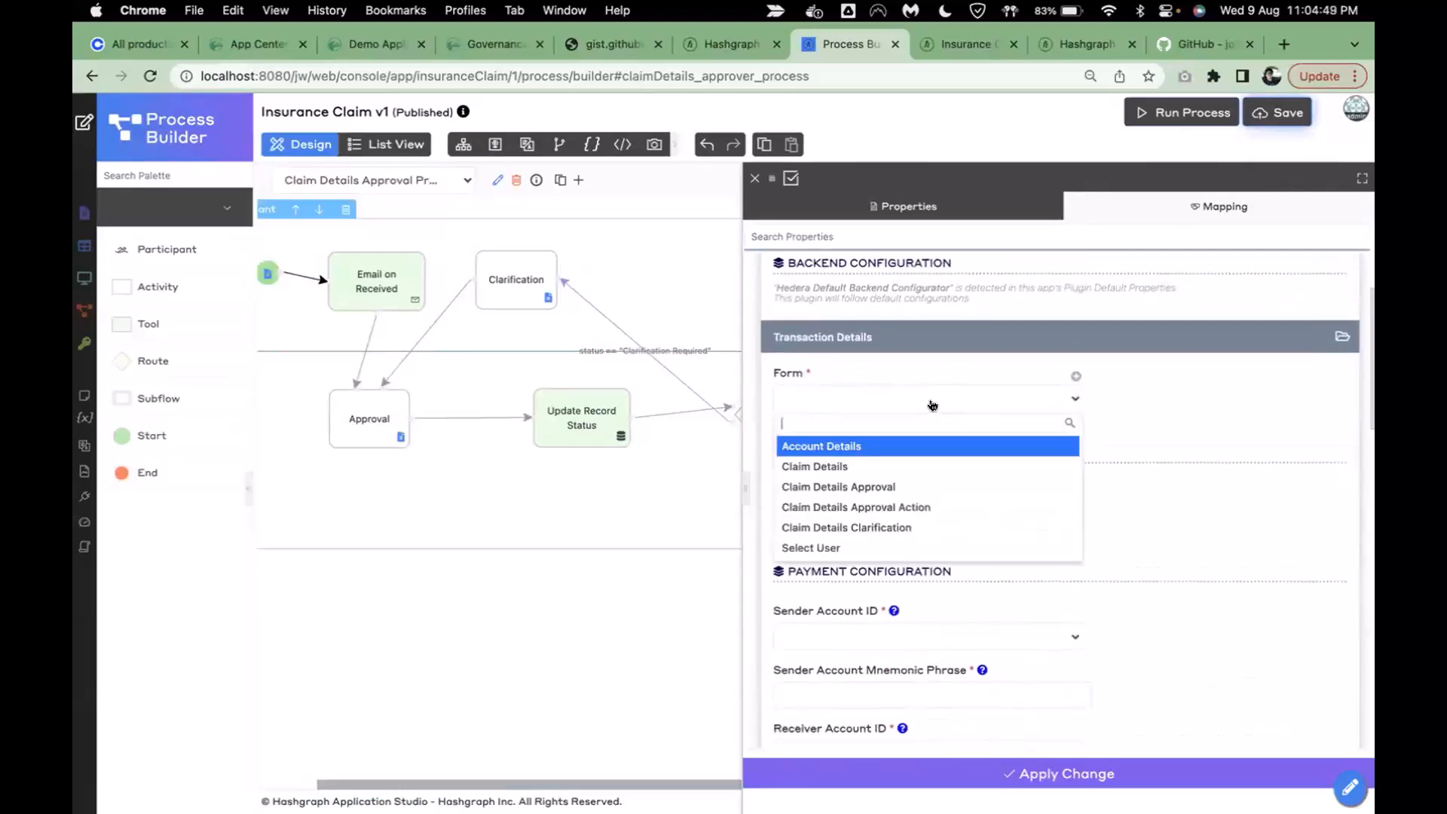
{"action": "left_click", "coordinate": [866, 466]}
{"action": "scroll", "coordinate": [1044, 526], "scroll_direction": "down", "scroll_amount": 2}
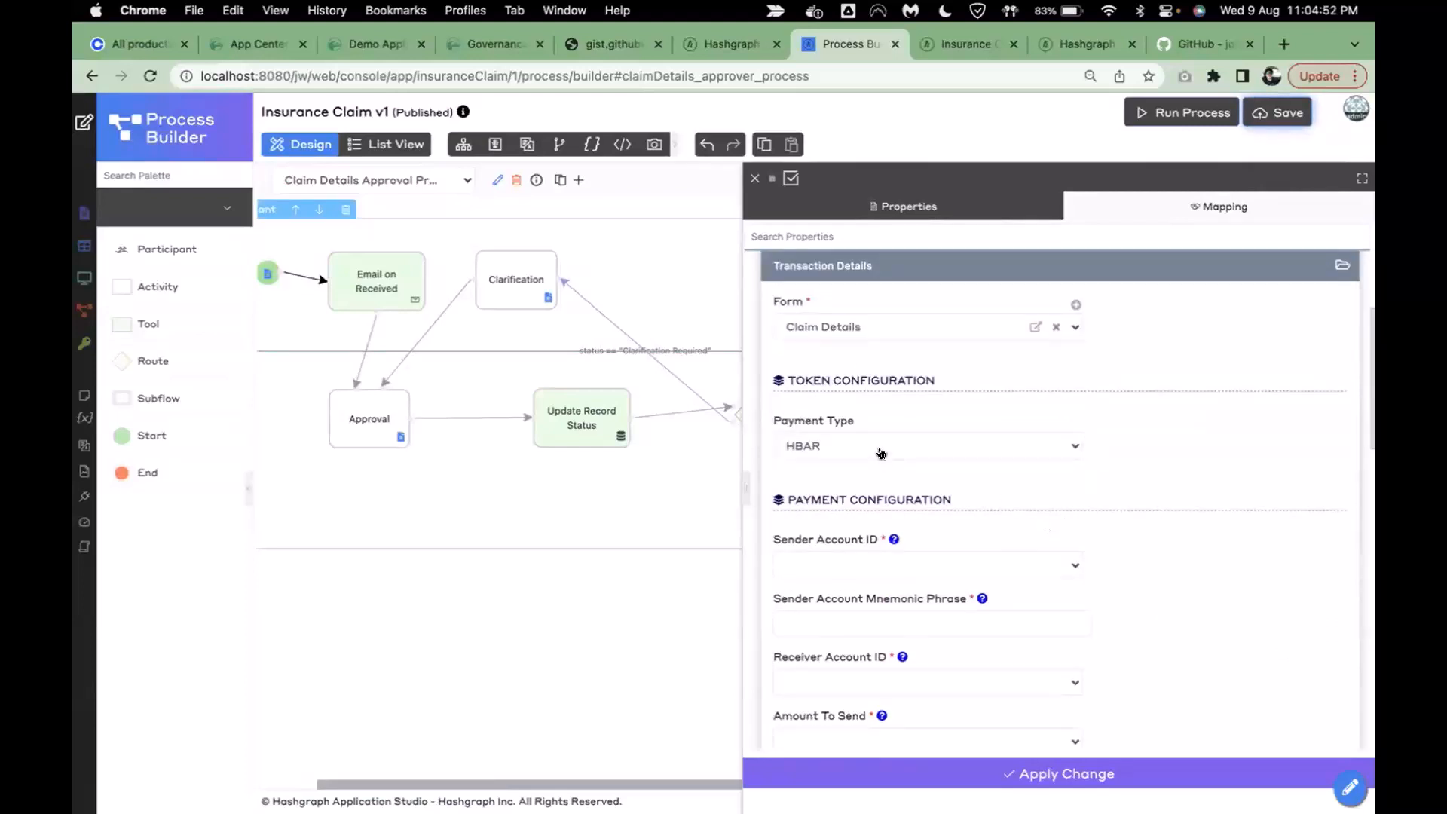
{"action": "left_click", "coordinate": [852, 448]}
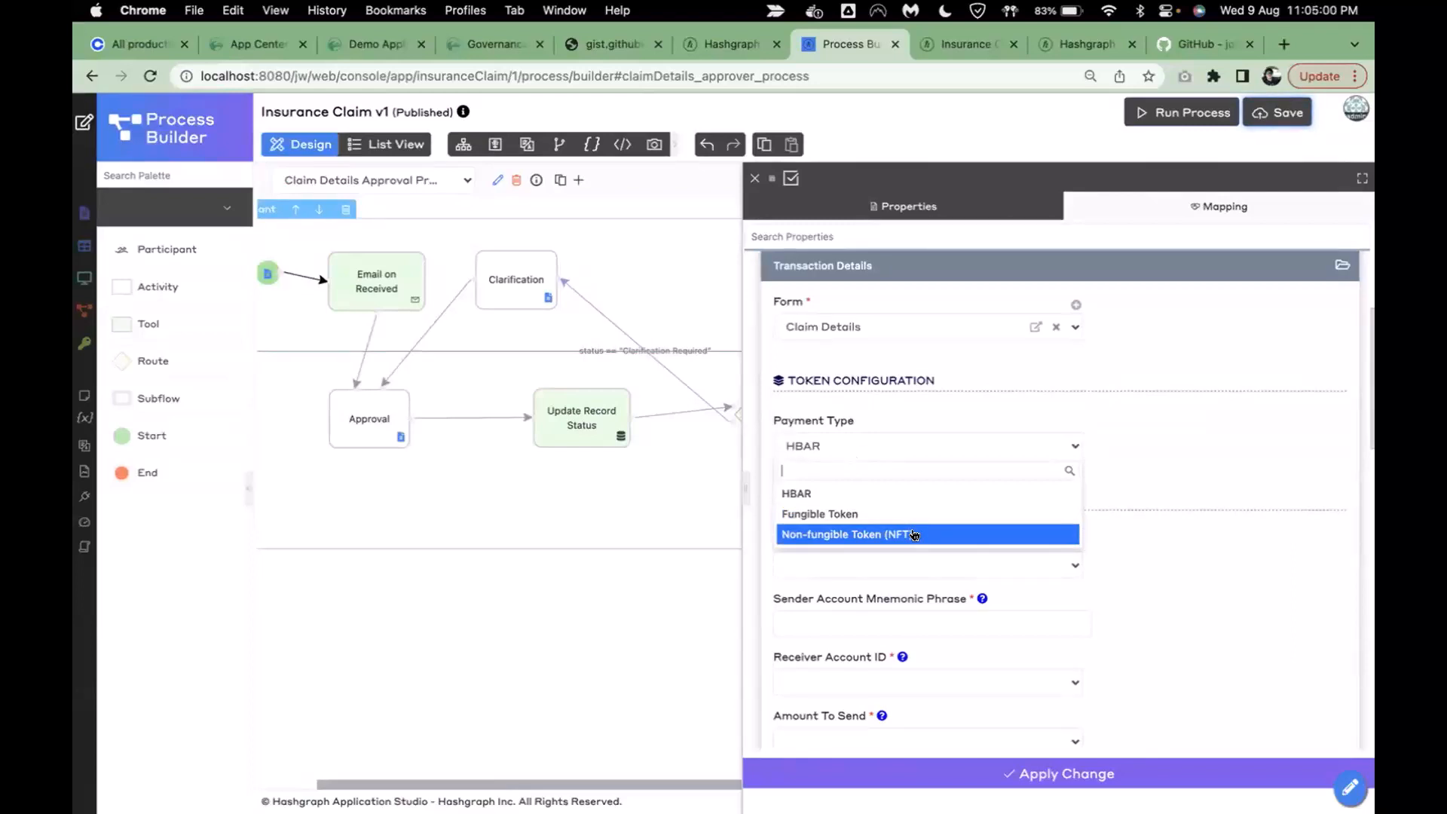
{"action": "left_click", "coordinate": [1168, 468]}
{"action": "scroll", "coordinate": [910, 475], "scroll_direction": "down", "scroll_amount": 1}
{"action": "scroll", "coordinate": [910, 475], "scroll_direction": "down", "scroll_amount": 1}
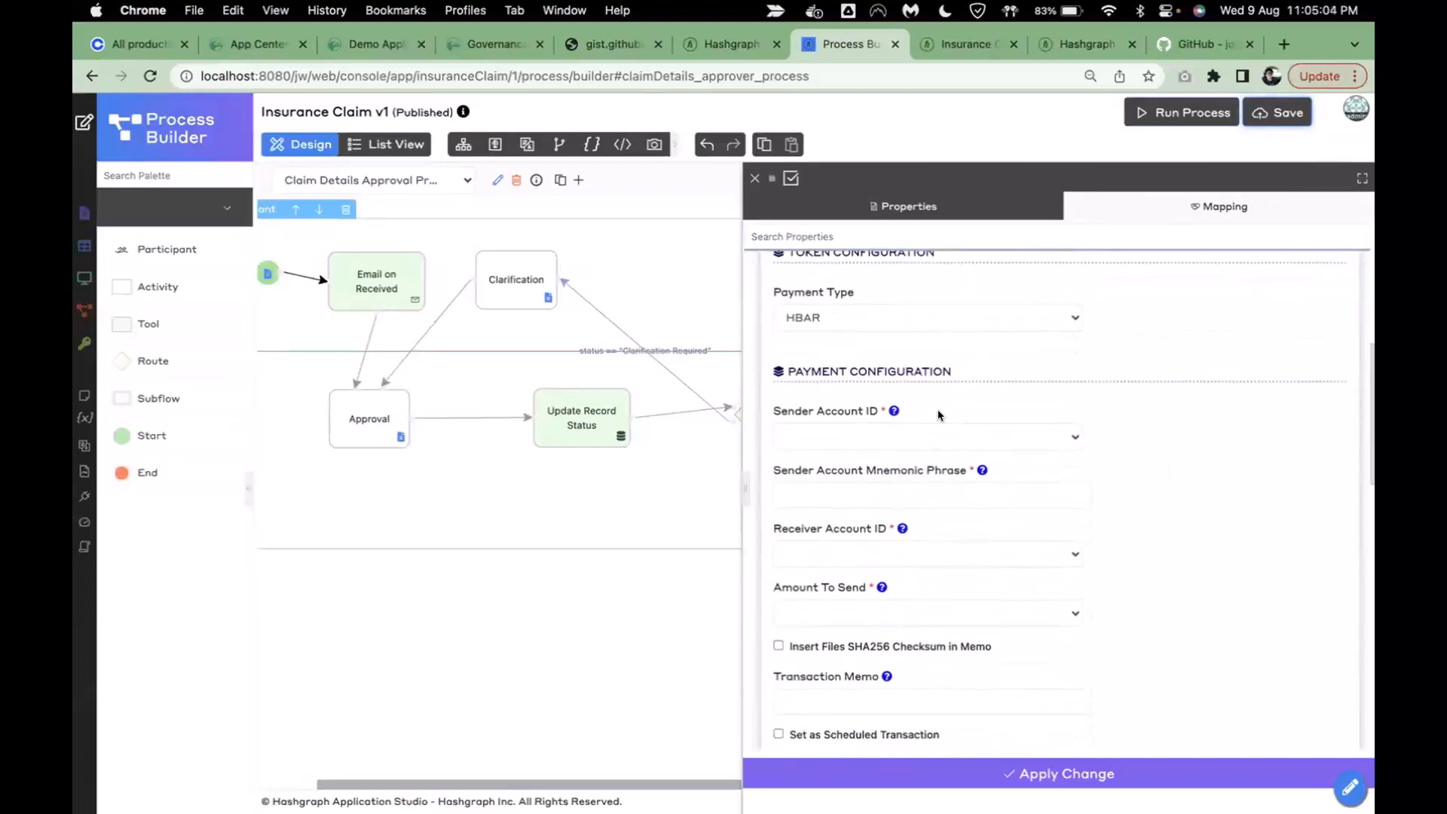
{"action": "scroll", "coordinate": [938, 415], "scroll_direction": "down", "scroll_amount": 1}
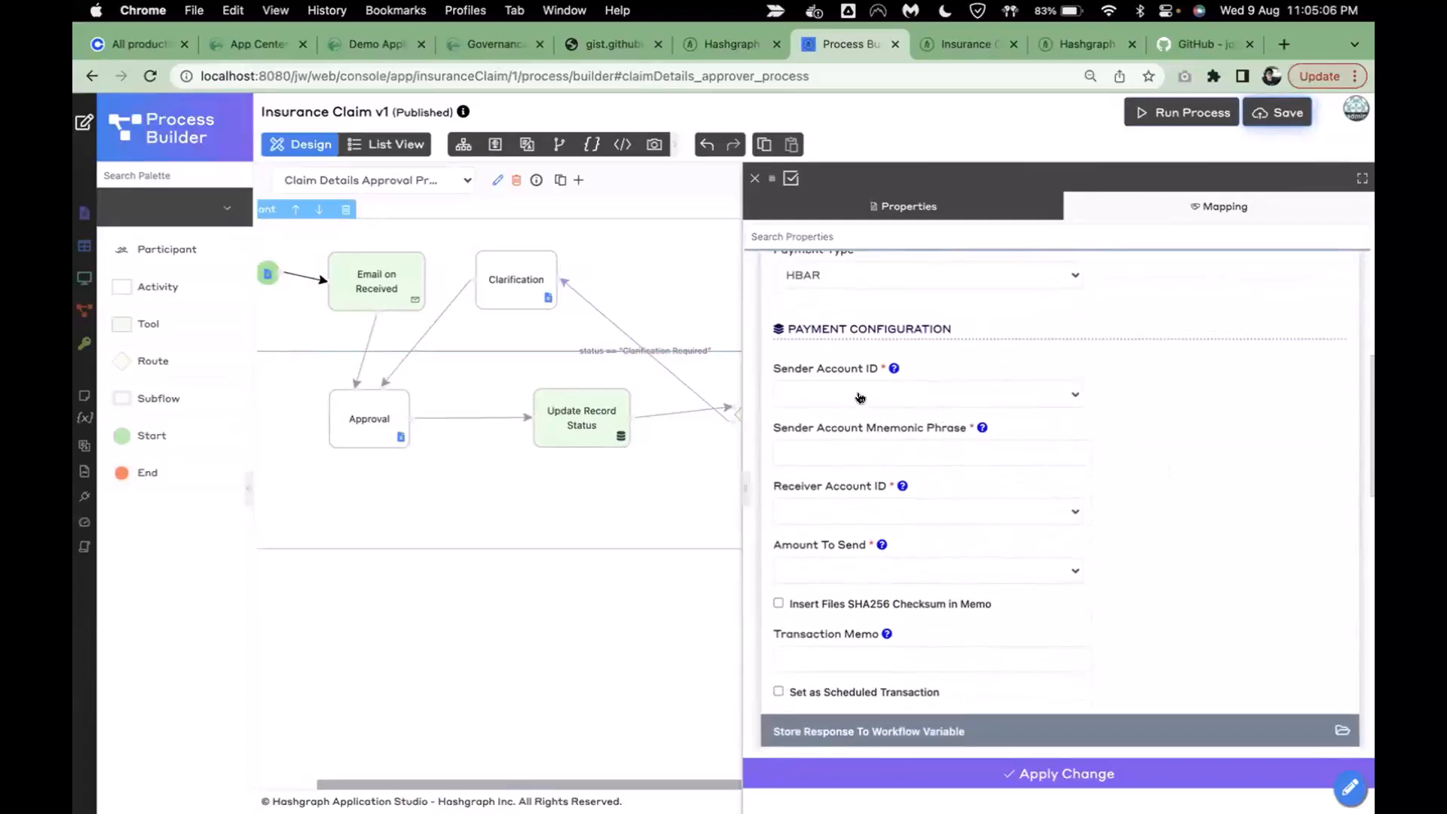
- Set Sender Account ID to manager and Receiver Account ID to claimant_name
{"action": "left_click", "coordinate": [860, 397]}
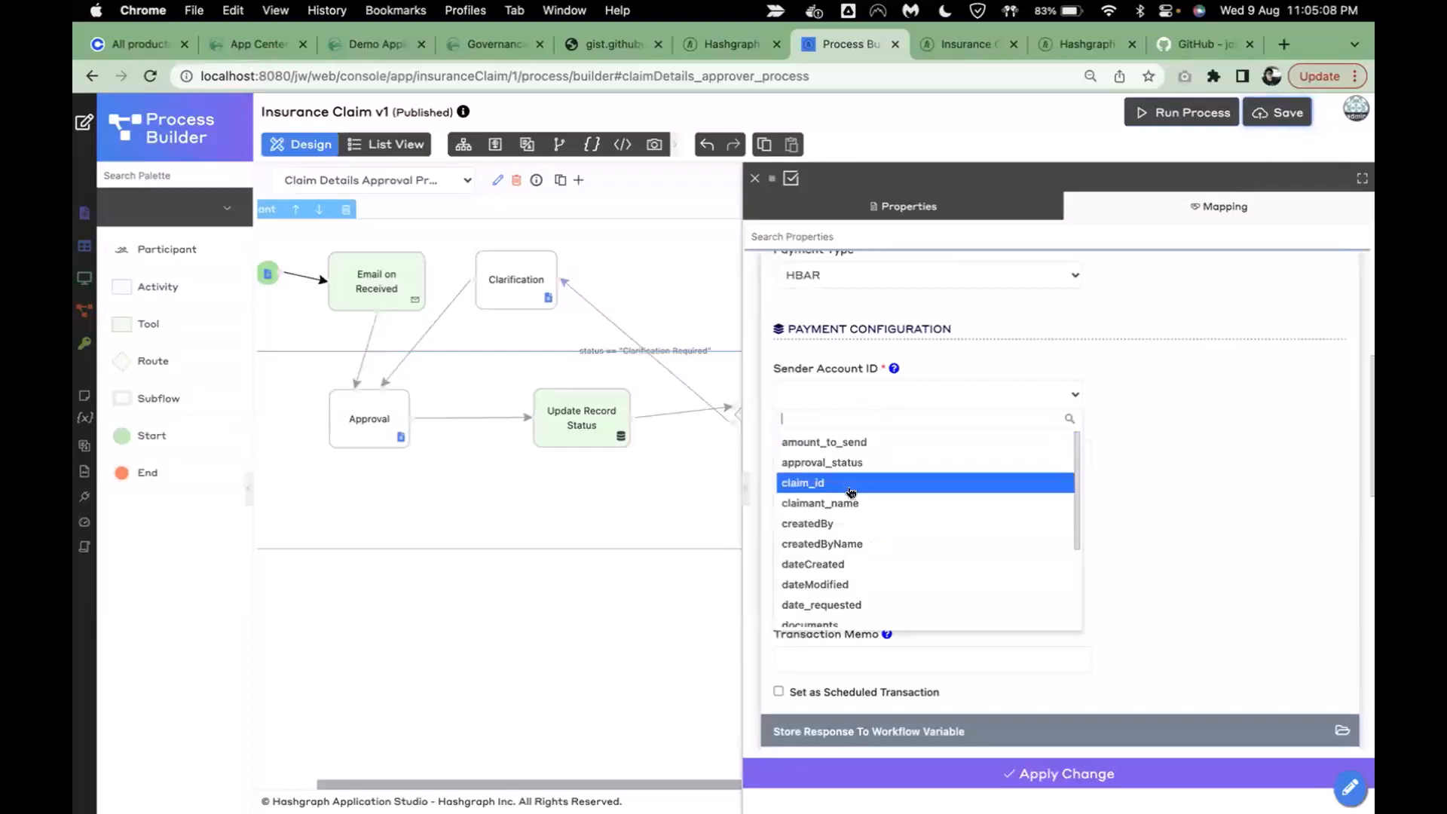
{"action": "scroll", "coordinate": [852, 584], "scroll_direction": "down", "scroll_amount": 3}
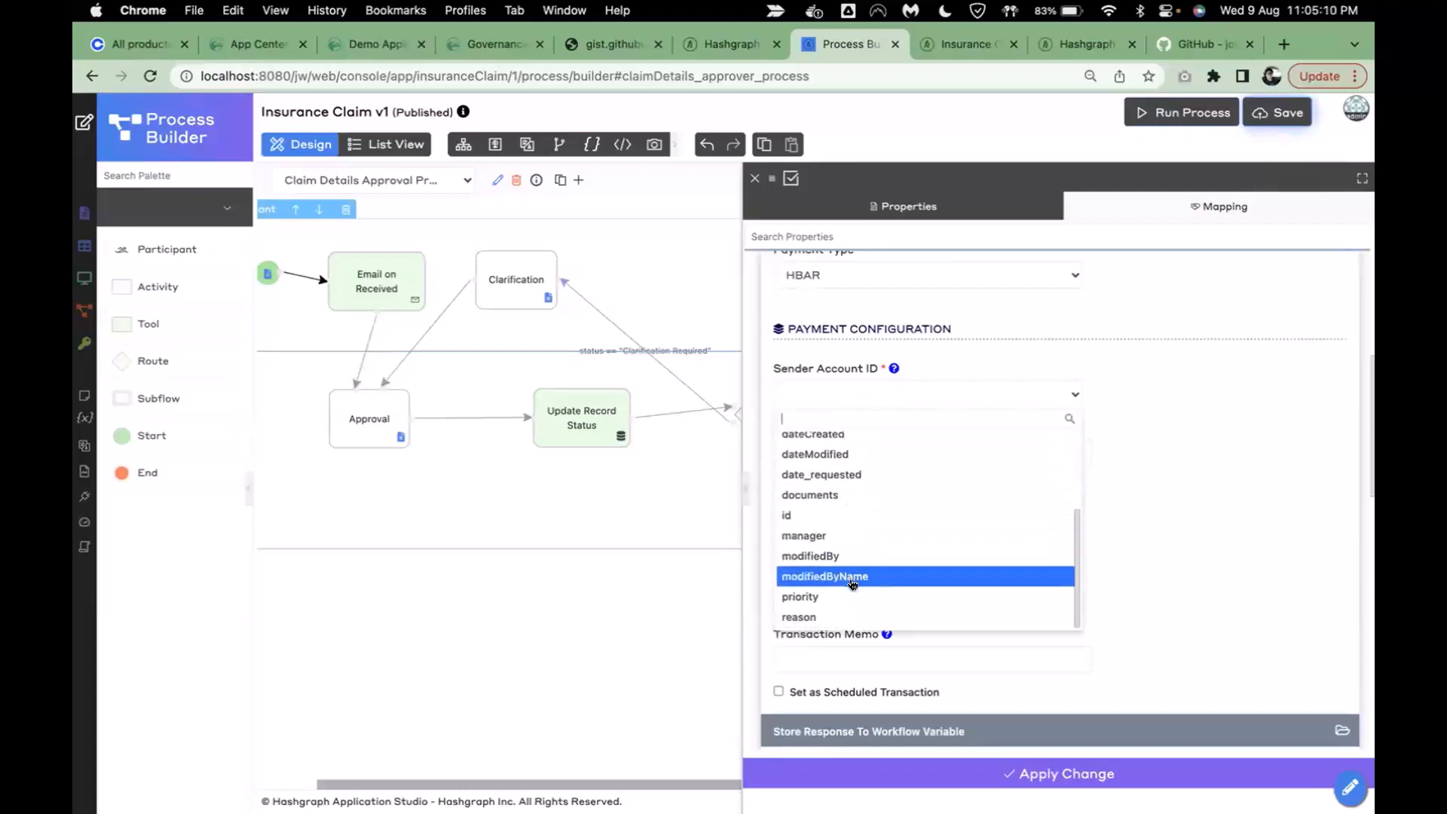
{"action": "left_click", "coordinate": [824, 535]}
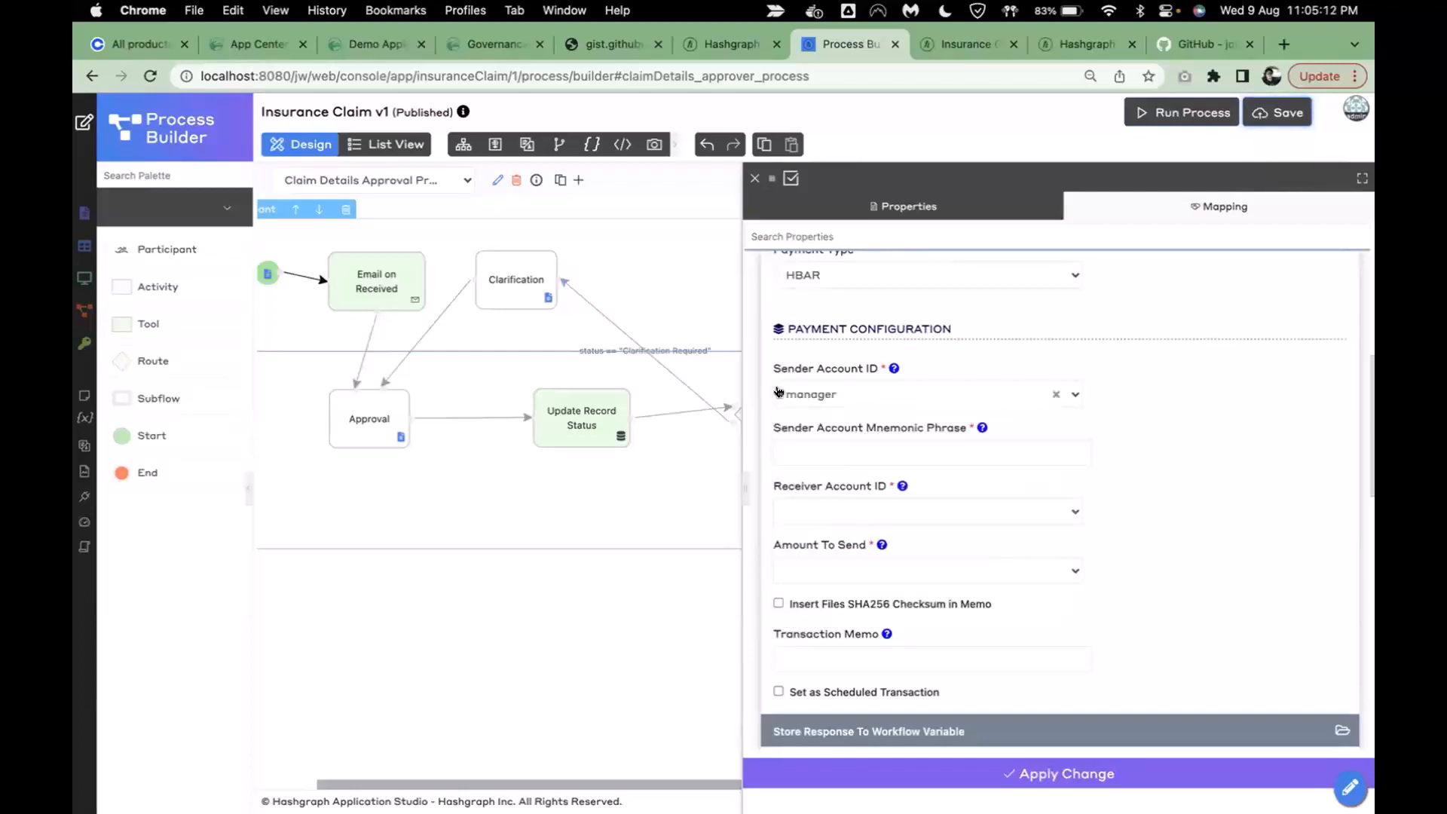
{"action": "left_click", "coordinate": [878, 513]}
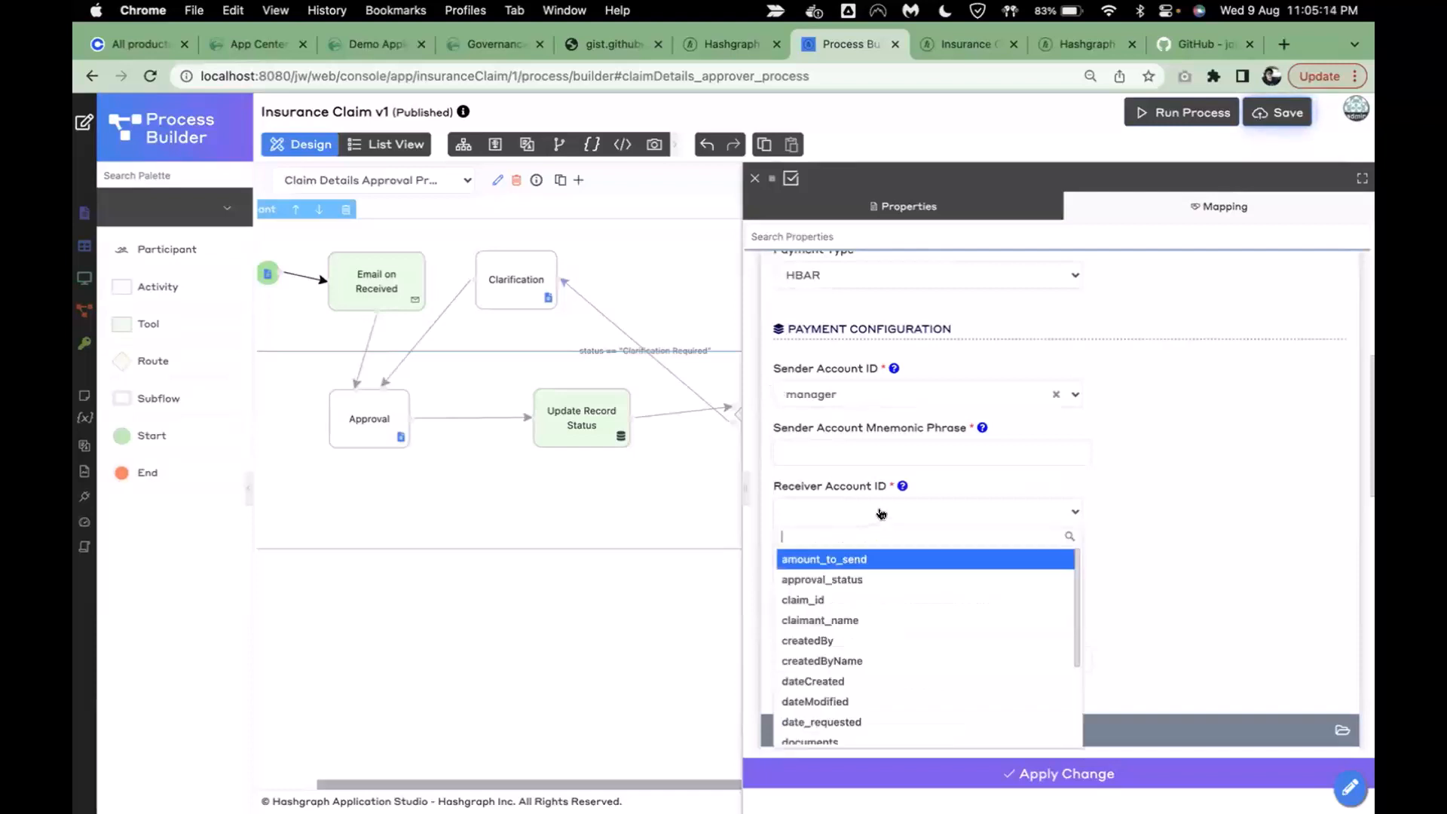
{"action": "scroll", "coordinate": [1110, 599], "scroll_direction": "down", "scroll_amount": 2}
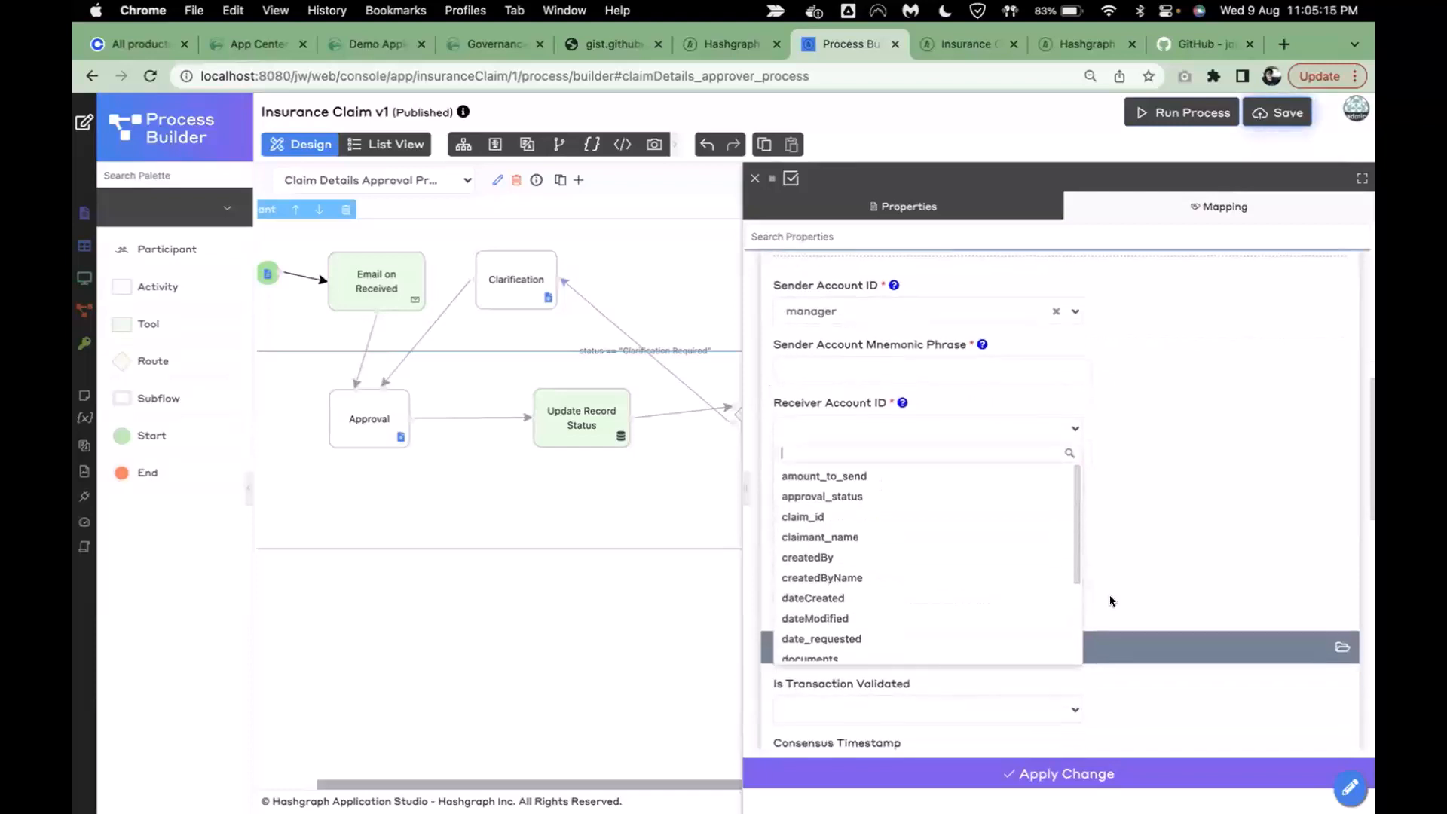
{"action": "left_click", "coordinate": [852, 538]}
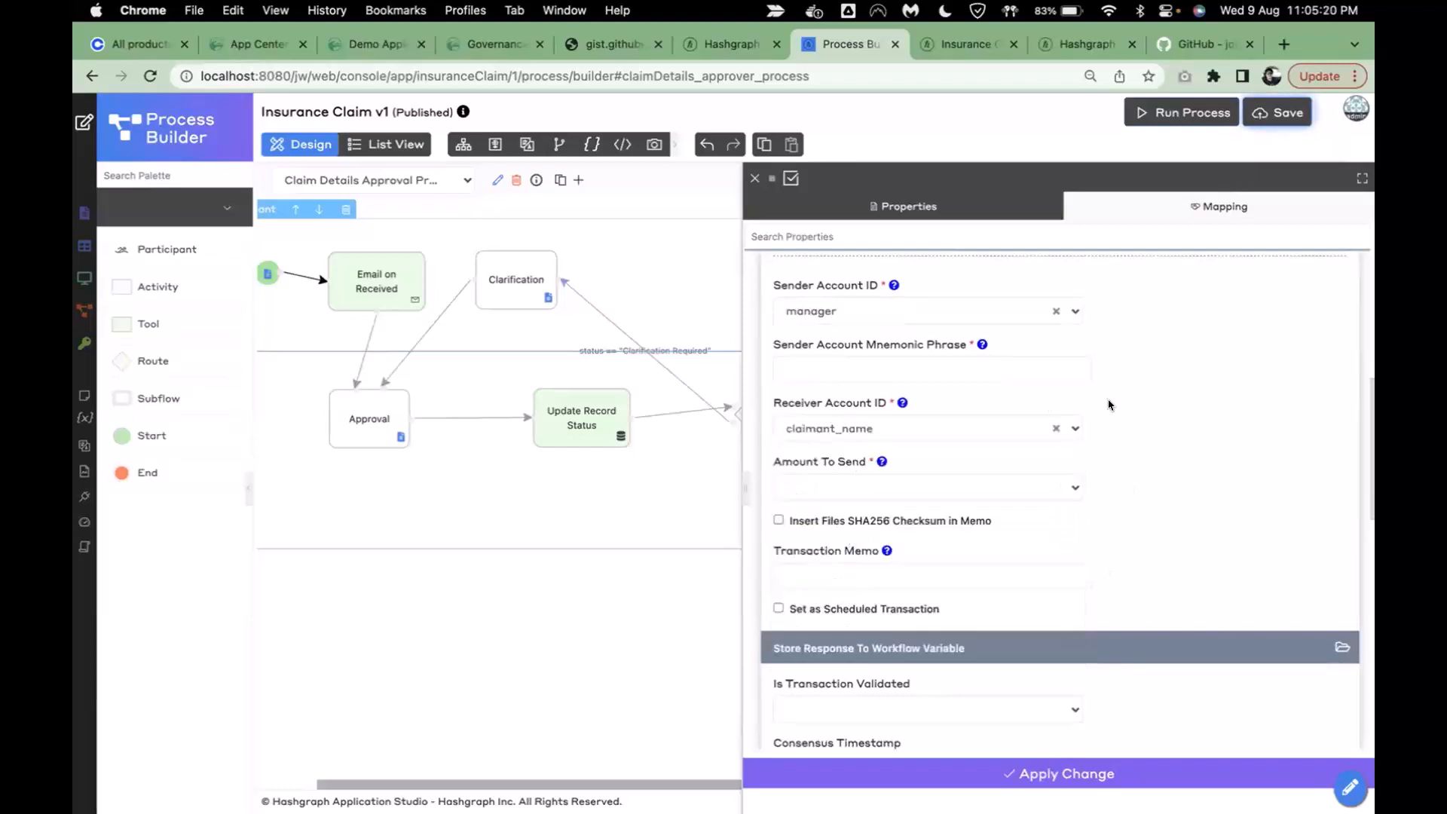
- Bring up the Property Assistant for the Sender Account Mnemonic Phrase field
{"action": "scroll", "coordinate": [1109, 405], "scroll_direction": "up", "scroll_amount": 2}
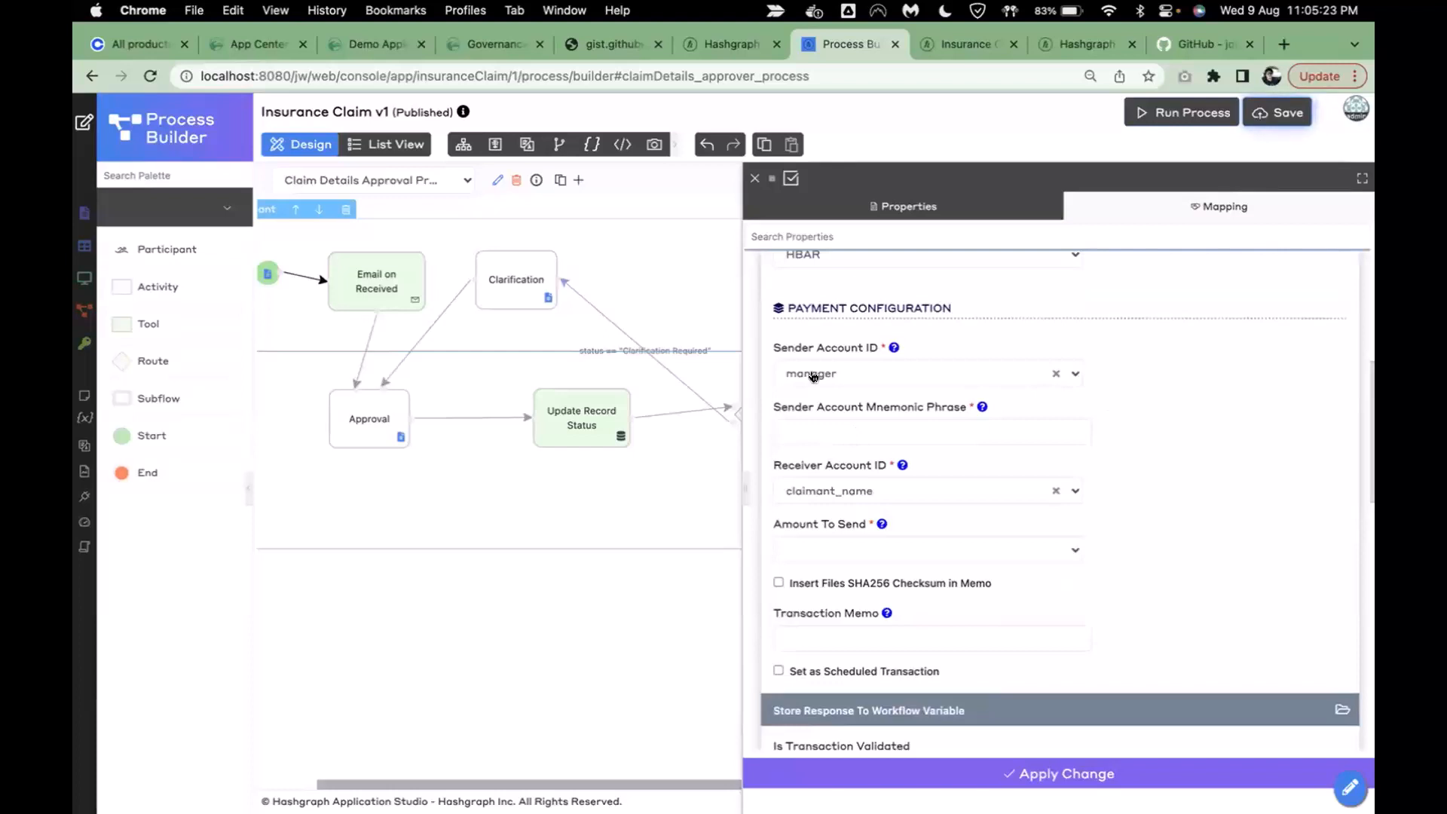
{"action": "left_click", "coordinate": [905, 429]}
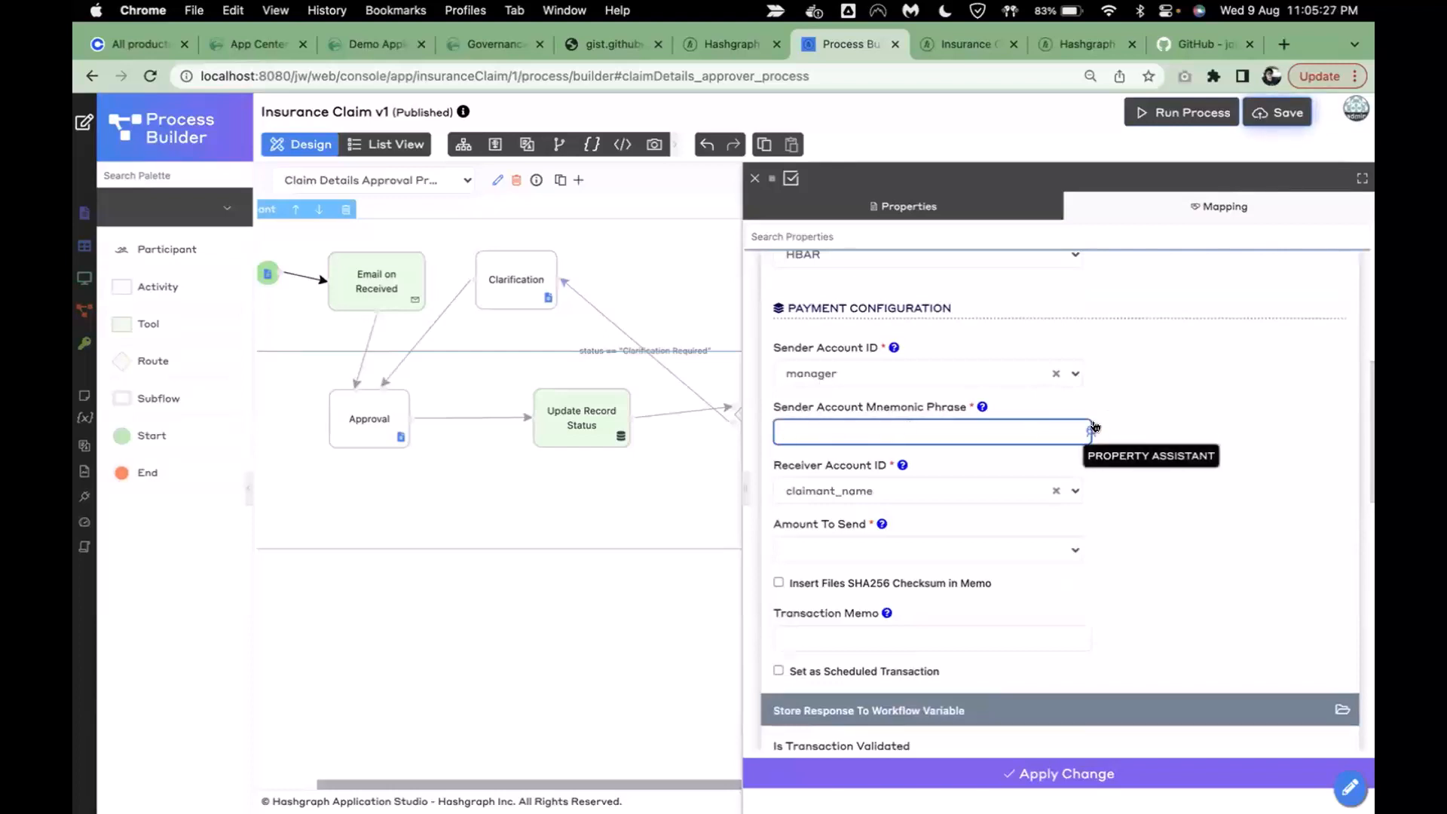
{"action": "left_click", "coordinate": [1090, 427]}
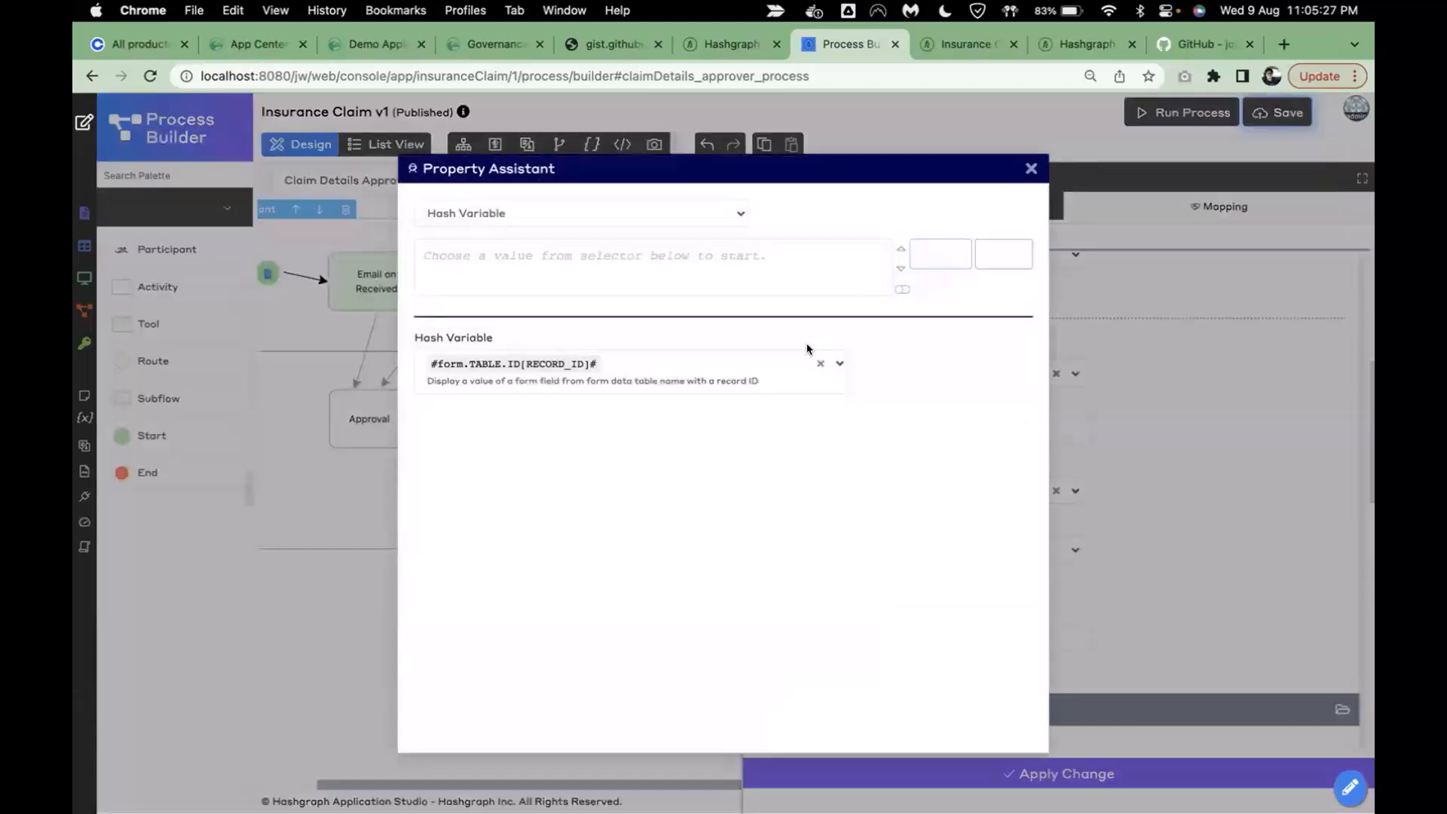
- Build a #form.sp_account_data.mnemonic# expression and enable its record ID lookup
{"action": "left_click", "coordinate": [821, 365]}
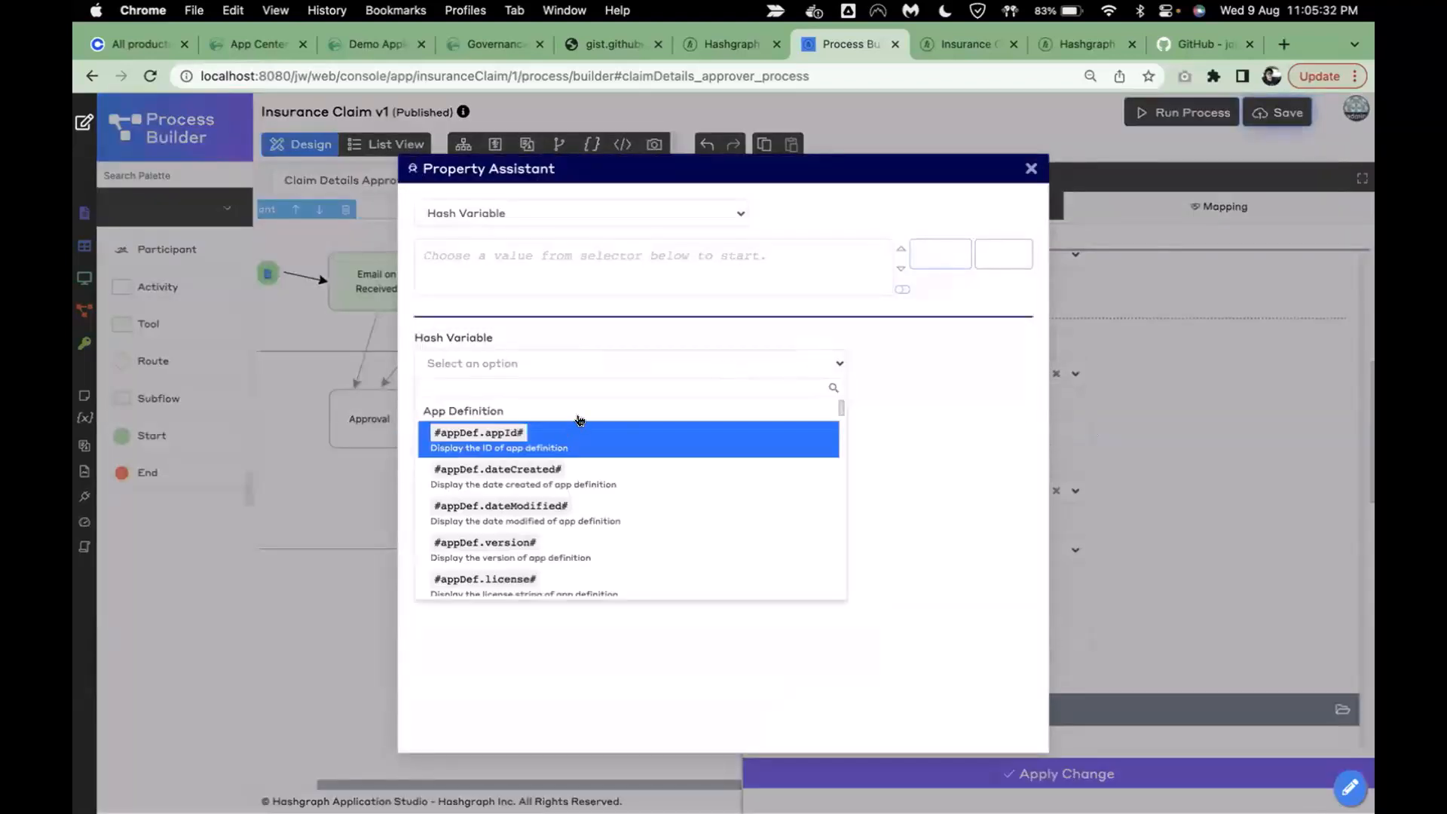
{"action": "type", "text": "form."}
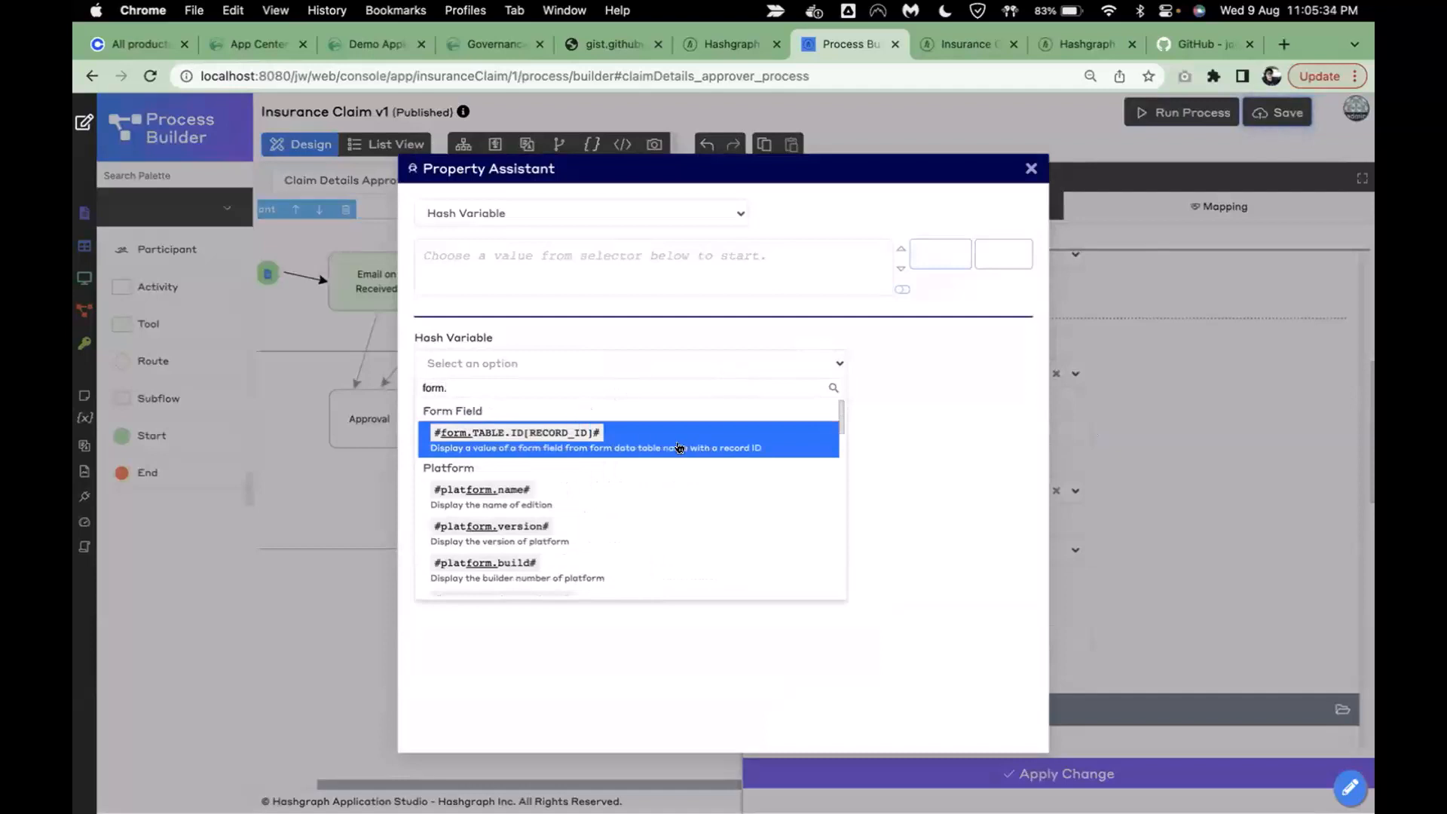
{"action": "left_click", "coordinate": [635, 447]}
{"action": "left_click", "coordinate": [604, 460]}
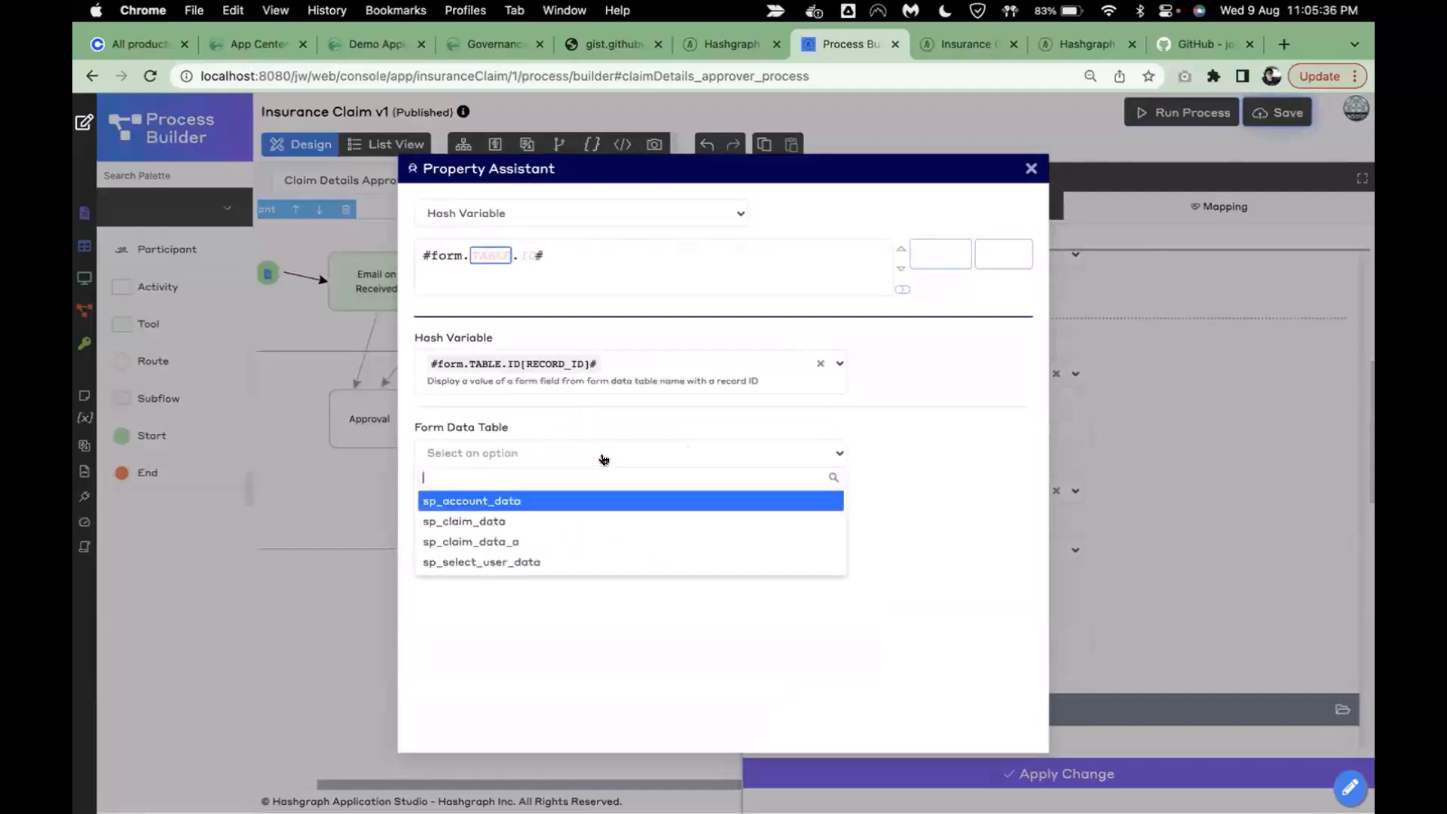
{"action": "left_click", "coordinate": [524, 500]}
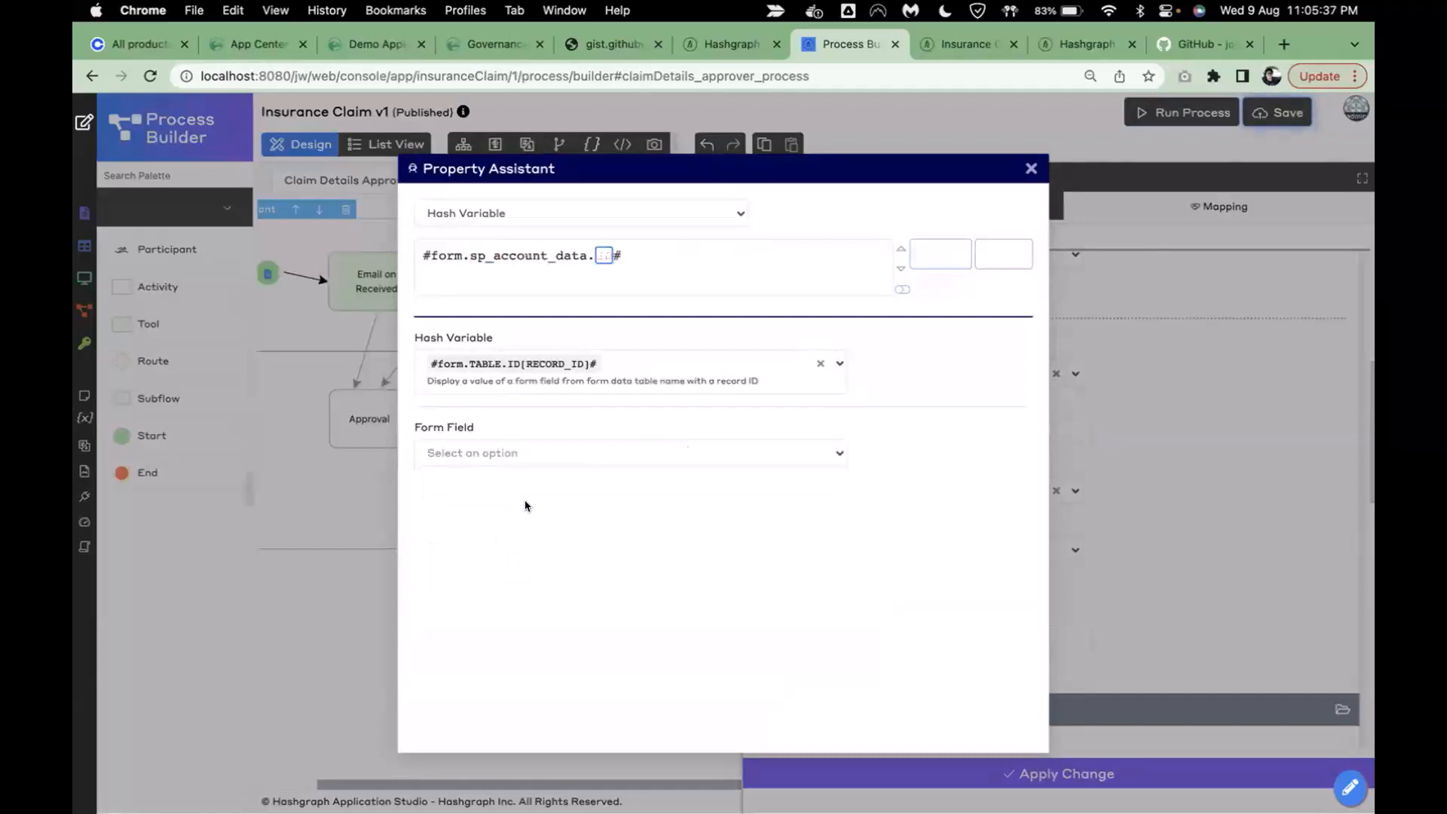
{"action": "left_click", "coordinate": [628, 458]}
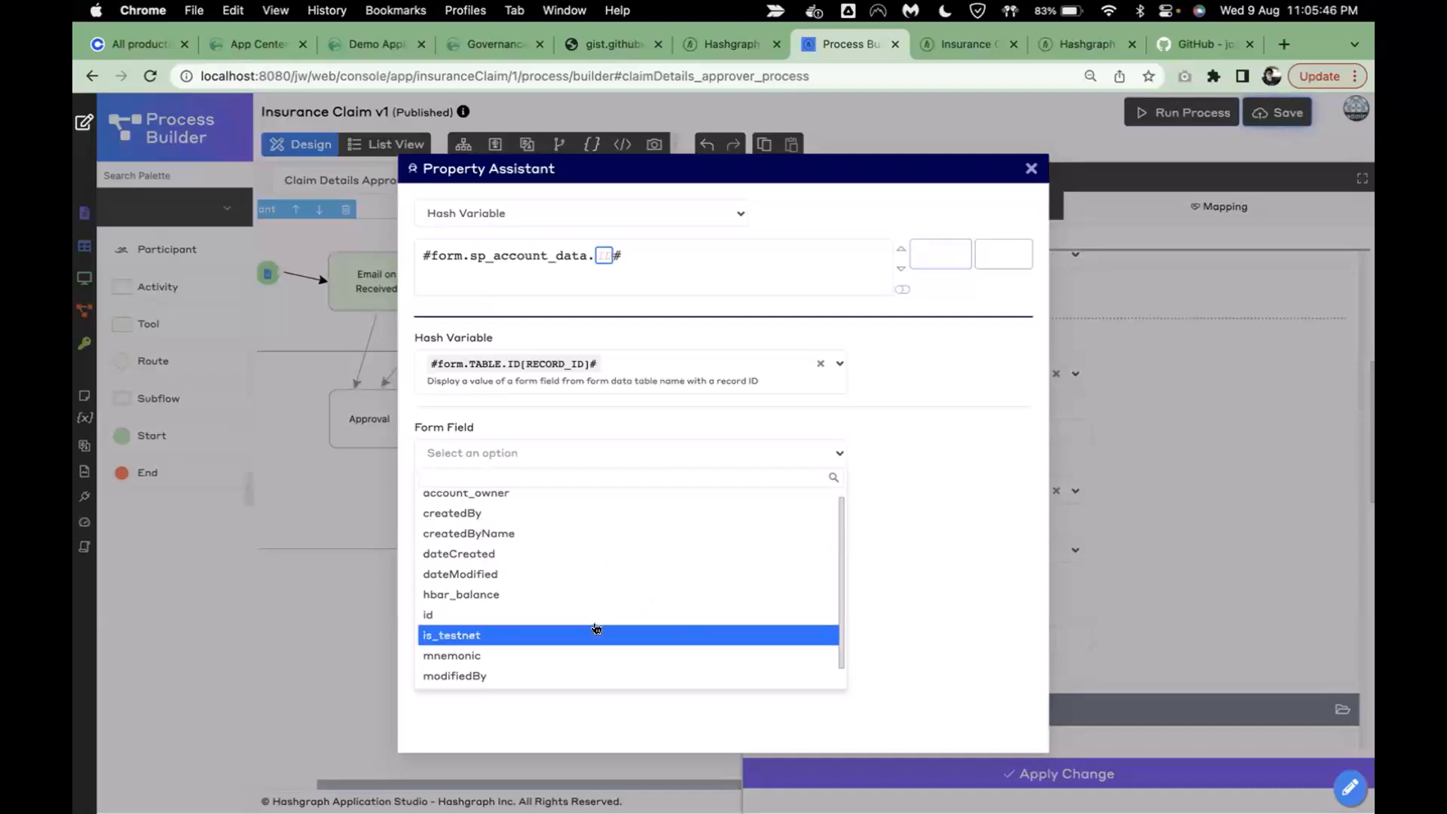
{"action": "left_click", "coordinate": [518, 655]}
{"action": "triple_click", "coordinate": [658, 249]}
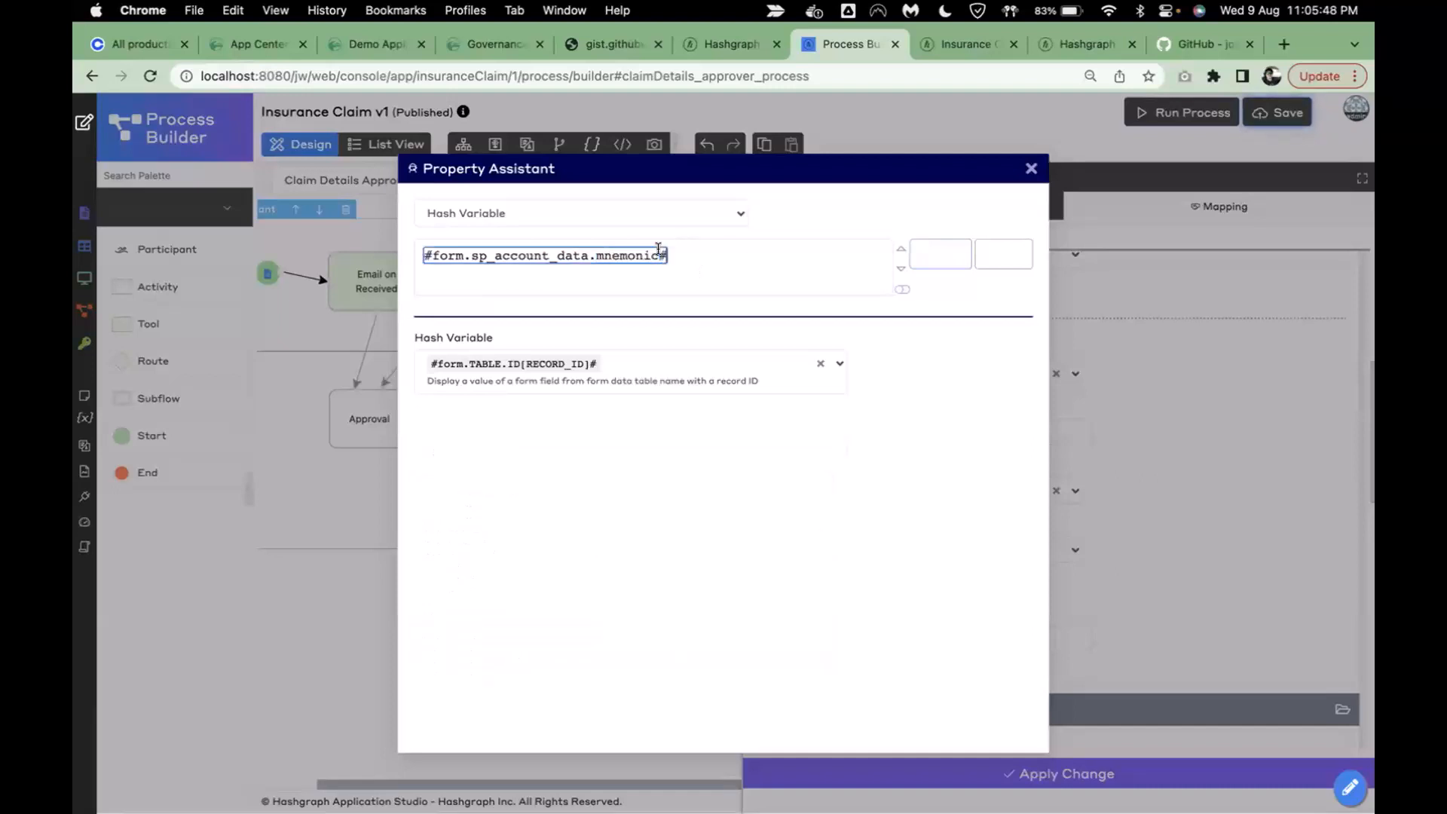
{"action": "left_click", "coordinate": [903, 290]}
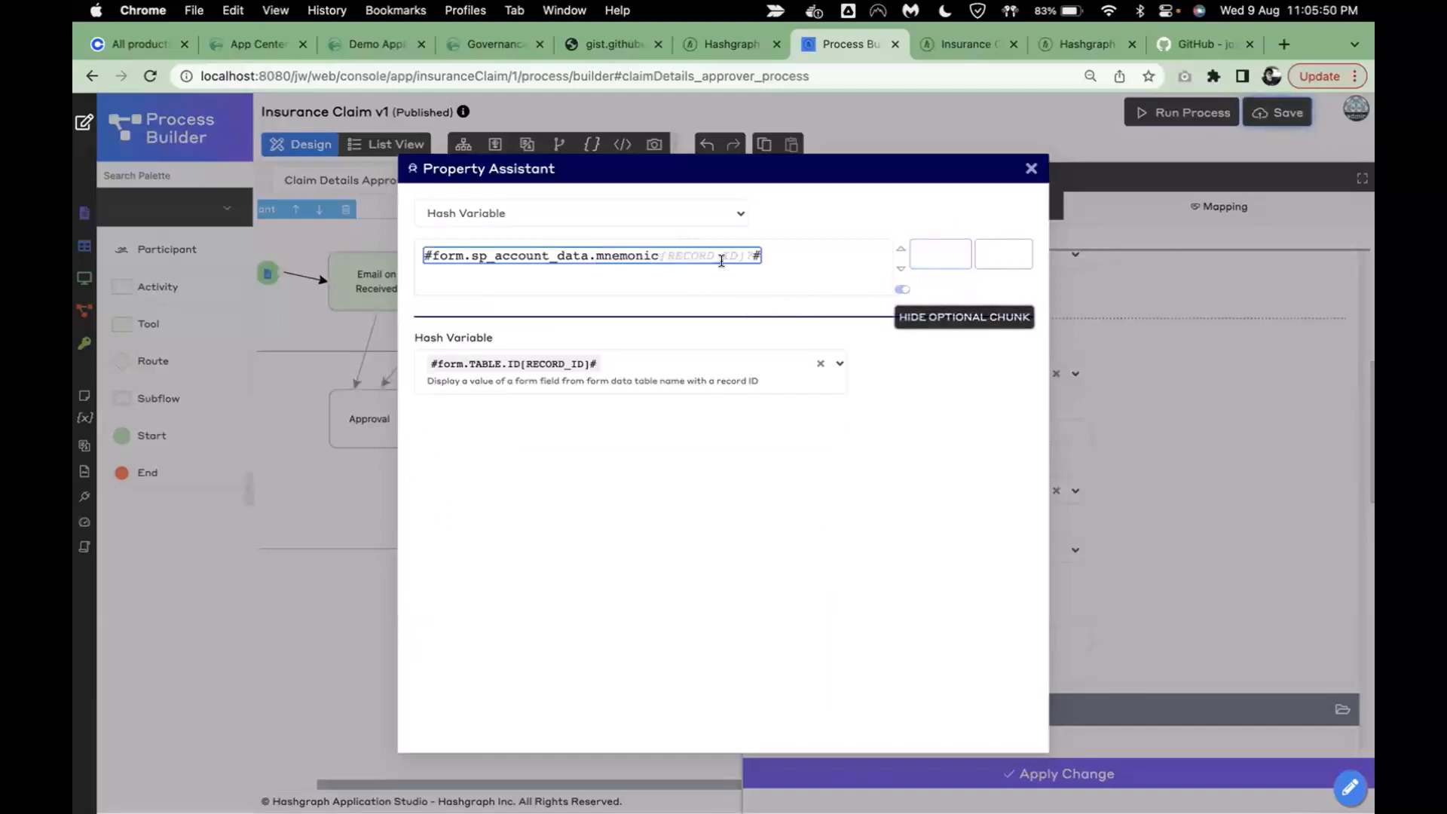
- Use sp_claim_data.manager as the record ID and insert the finished expression into the mnemonic phrase
{"action": "left_click", "coordinate": [795, 368]}
{"action": "type", "text": "form"}
{"action": "key", "text": "BackSpace"}
{"action": "key", "text": "BackSpace"}
{"action": "key", "text": "BackSpace"}
{"action": "key", "text": "BackSpace"}
{"action": "left_click", "coordinate": [821, 363]}
{"action": "type", "text": "form."}
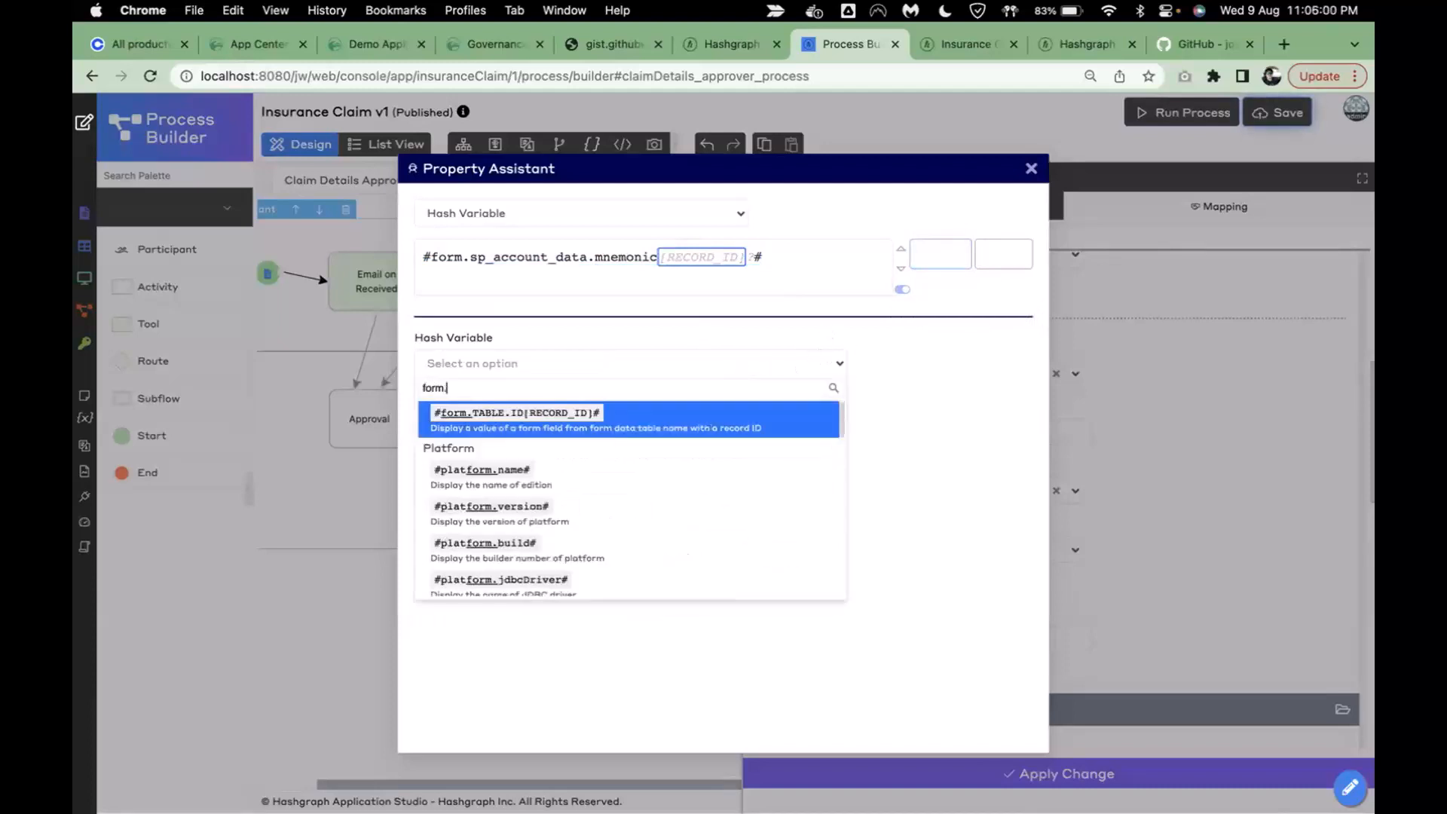
{"action": "left_click", "coordinate": [748, 413]}
{"action": "left_click", "coordinate": [526, 458]}
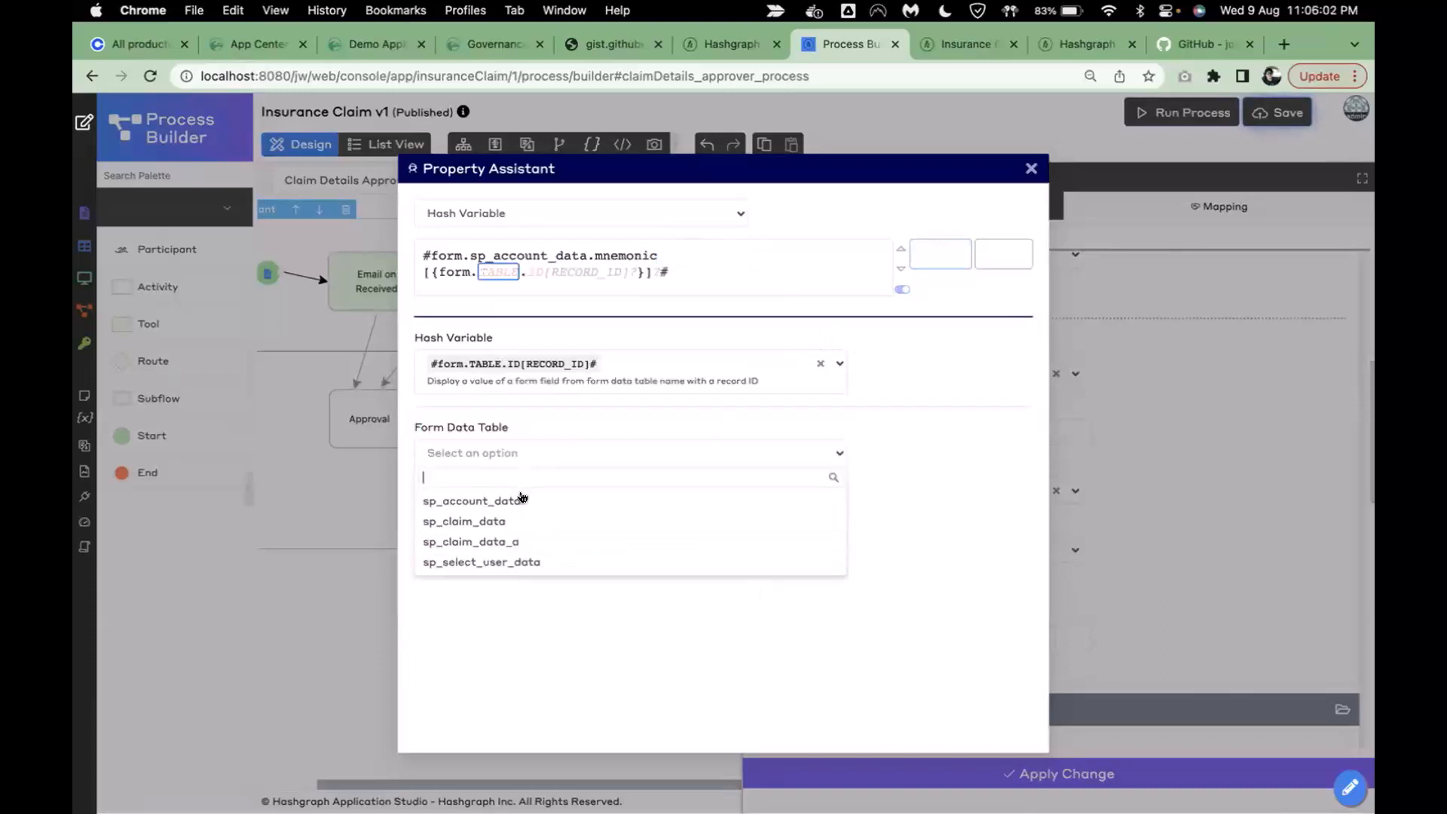
{"action": "left_click", "coordinate": [523, 521]}
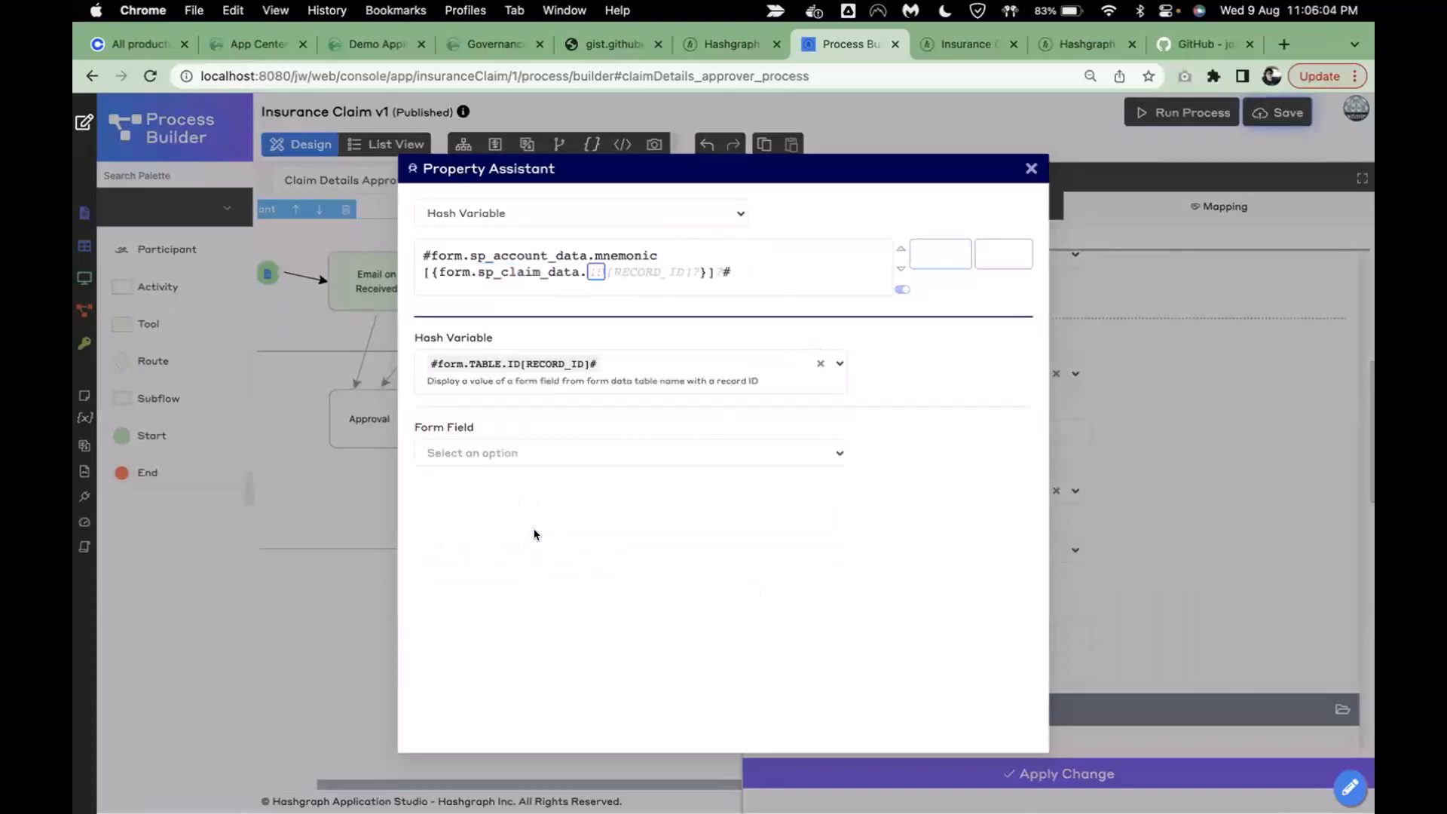
{"action": "left_click", "coordinate": [555, 454]}
{"action": "scroll", "coordinate": [566, 585], "scroll_direction": "down", "scroll_amount": 3}
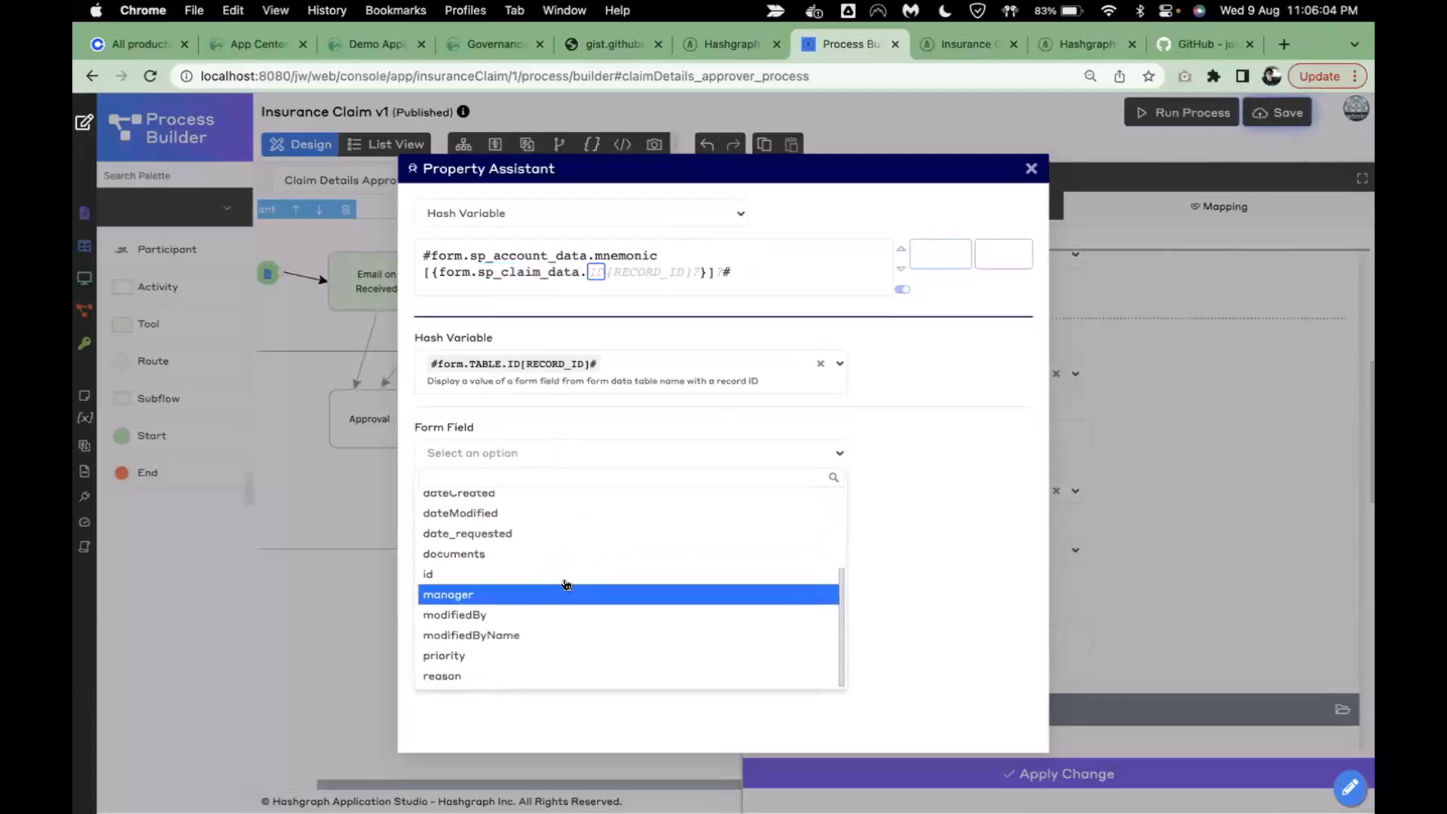
{"action": "left_click", "coordinate": [524, 594]}
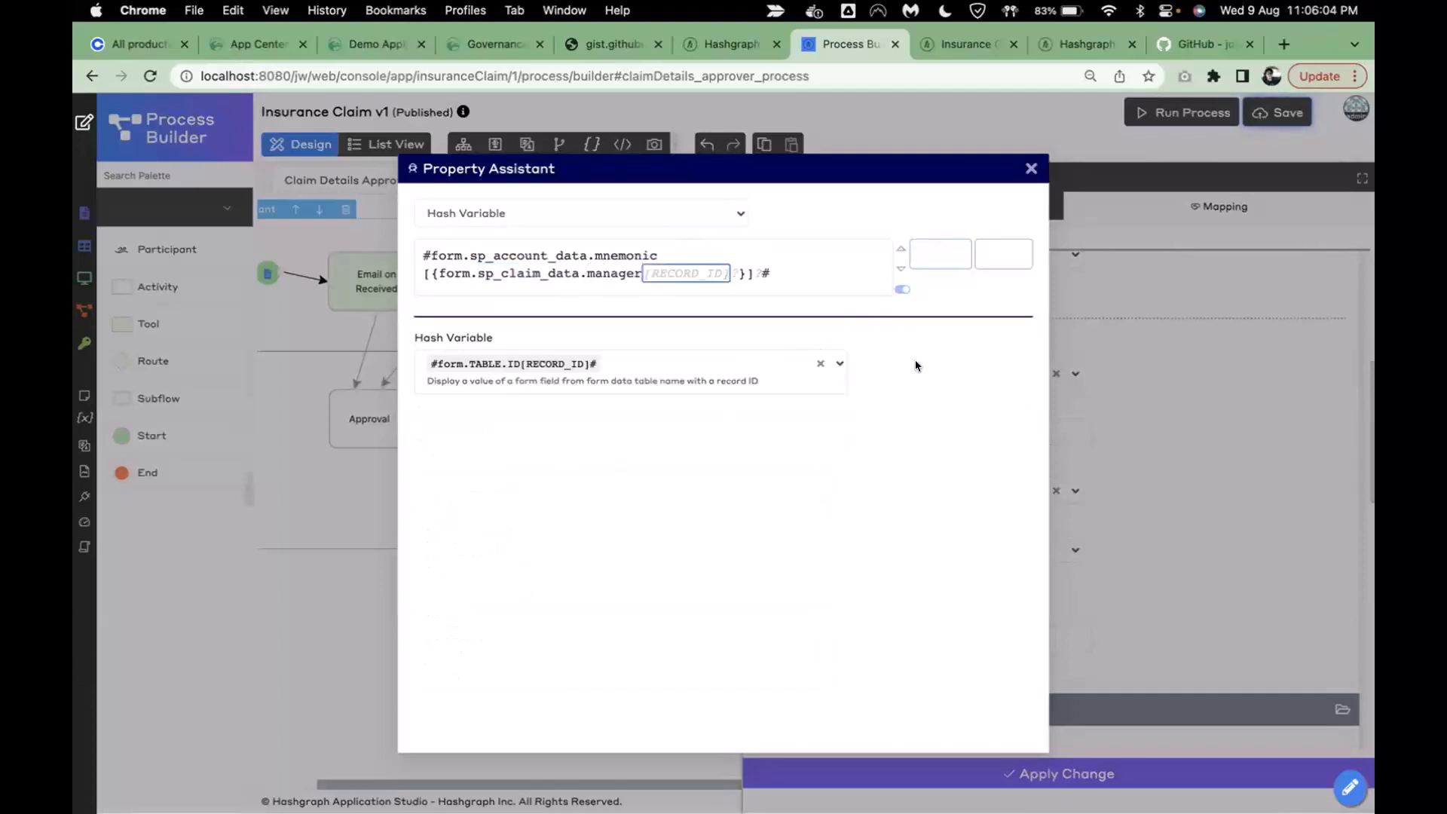
{"action": "left_click", "coordinate": [930, 256]}
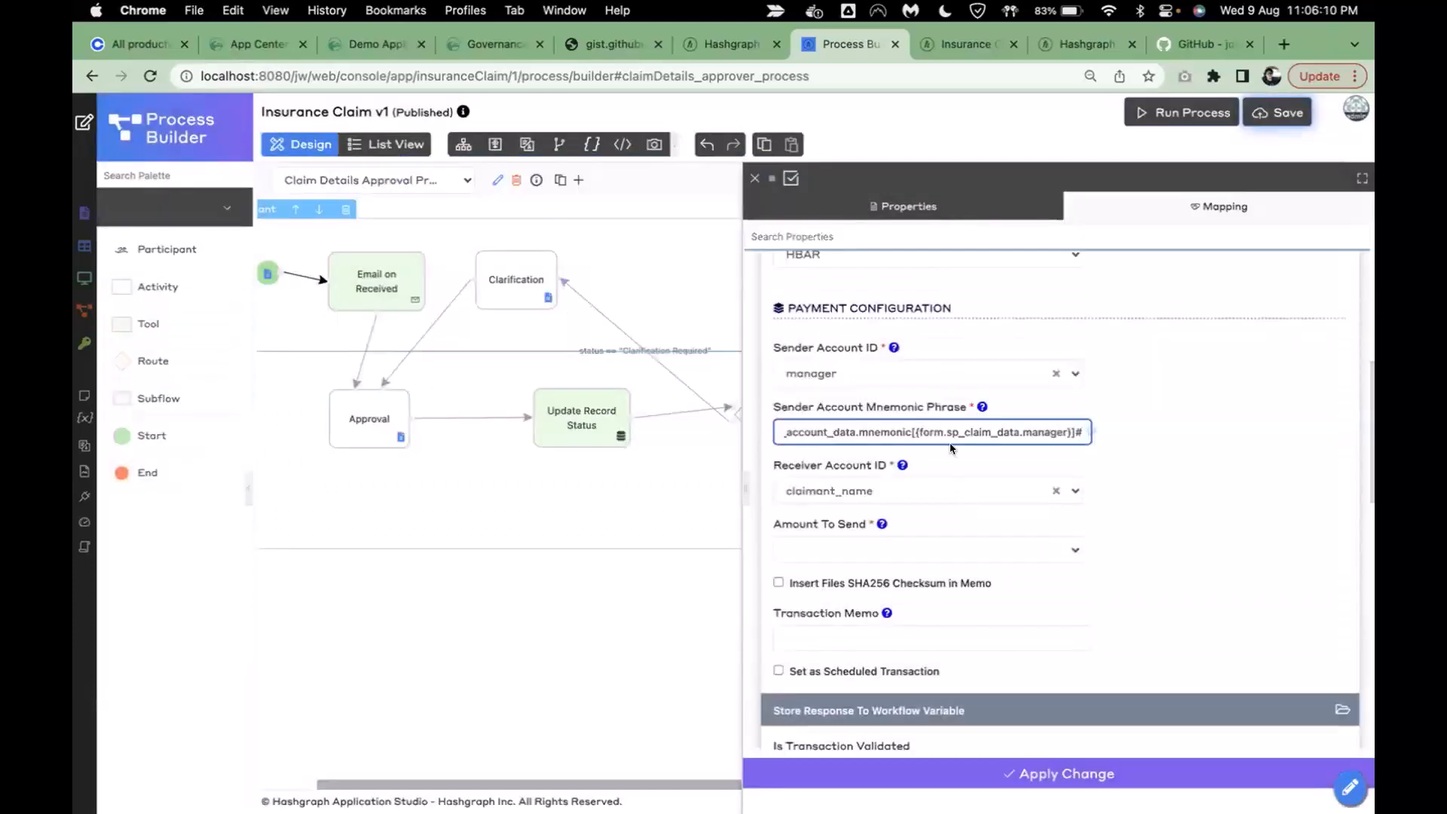
- Review the mnemonic expression and map Amount To Send to amount_to_send
{"action": "key", "text": "super+Left"}
{"action": "key", "text": "super+Right"}
{"action": "left_click", "coordinate": [1198, 524]}
{"action": "scroll", "coordinate": [1198, 524], "scroll_direction": "down", "scroll_amount": 2}
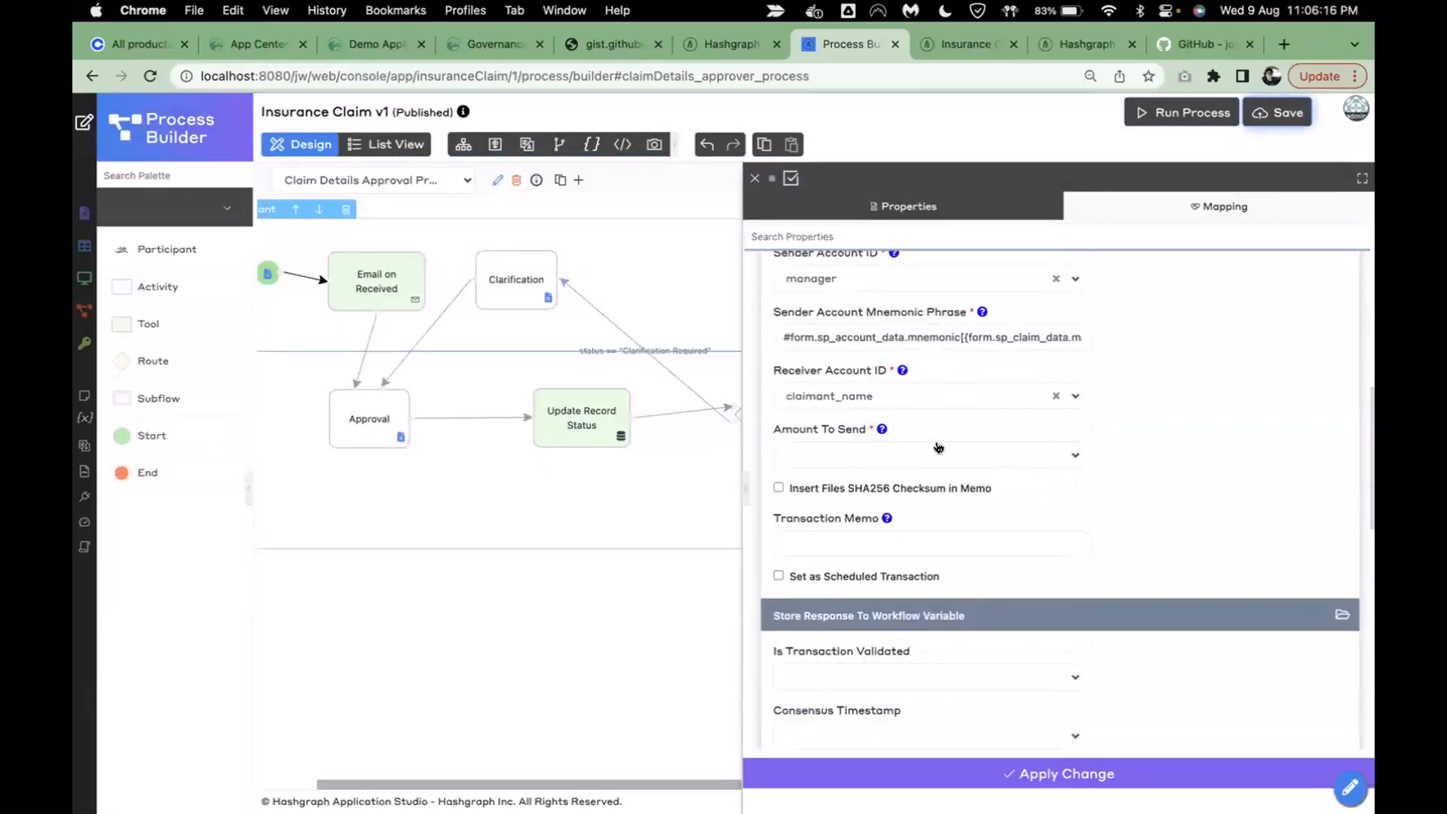
{"action": "left_click", "coordinate": [939, 453]}
{"action": "left_click", "coordinate": [864, 503]}
- Set the Transaction Memo to 'Live demo HBAR transfer', apply the tool settings and save the process
{"action": "scroll", "coordinate": [1149, 440], "scroll_direction": "down", "scroll_amount": 4}
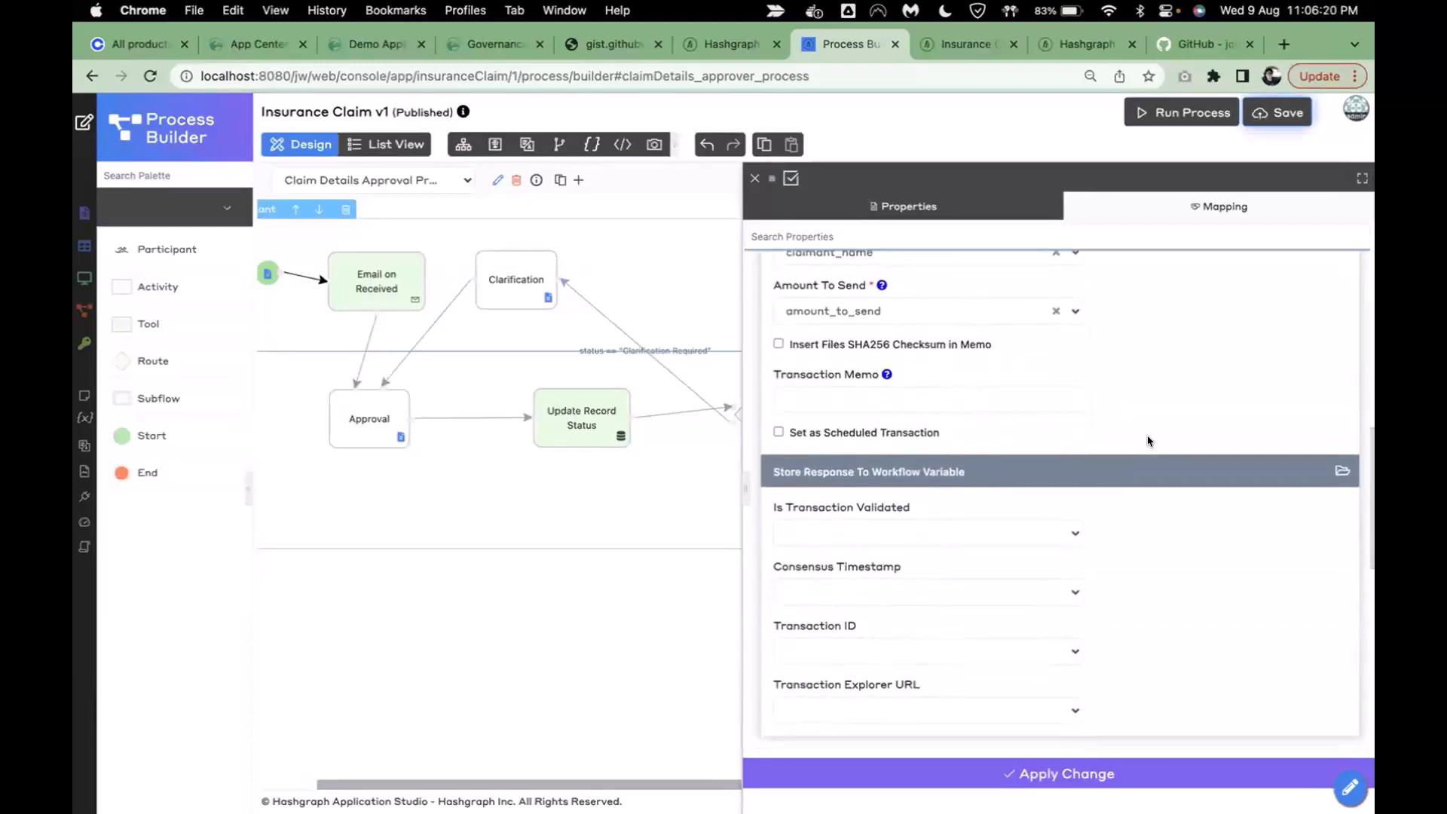
{"action": "left_click", "coordinate": [808, 391]}
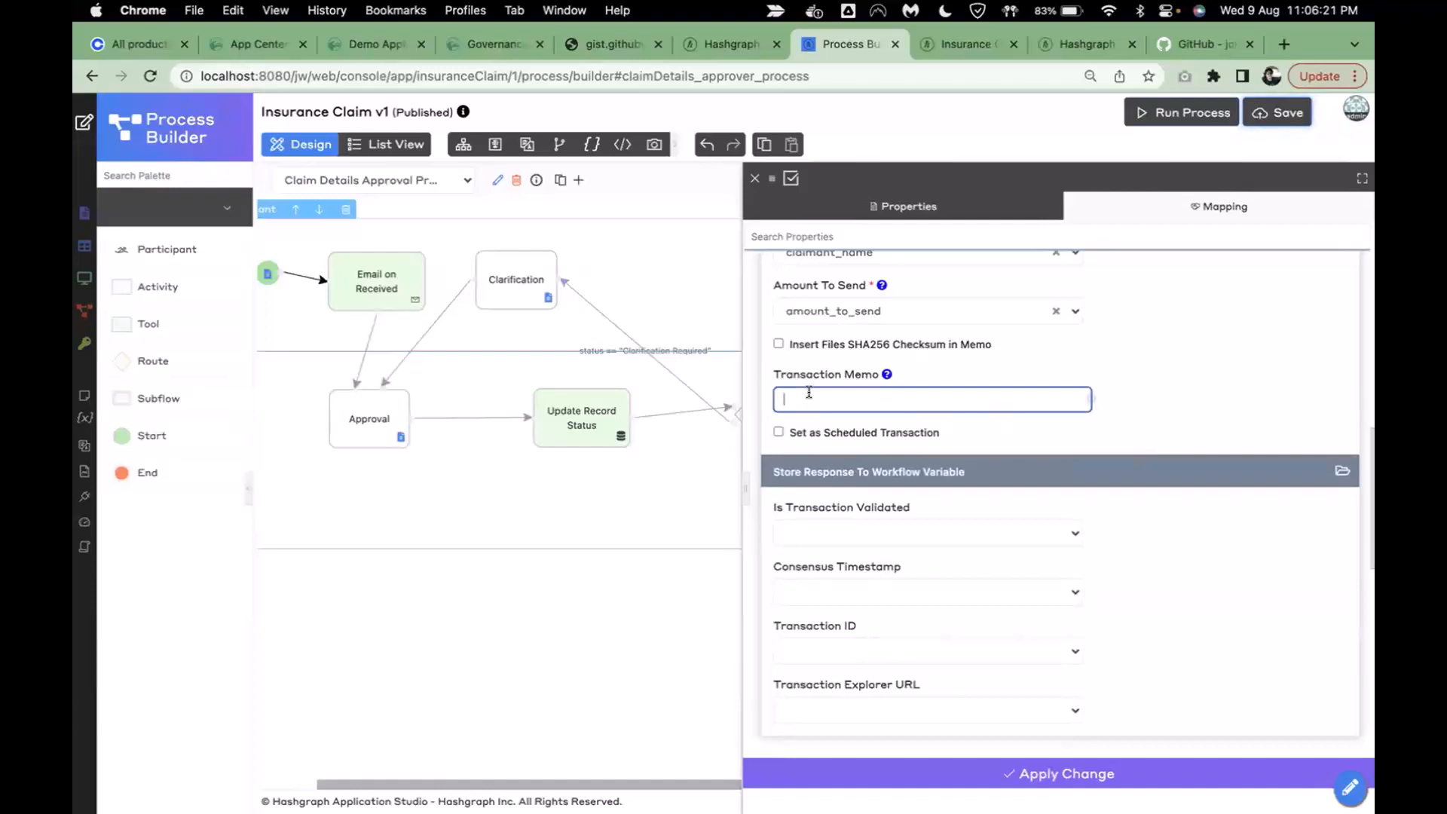
{"action": "type", "text": "Live demo HBAR transfer"}
{"action": "left_click", "coordinate": [1103, 364]}
{"action": "scroll", "coordinate": [1207, 351], "scroll_direction": "down", "scroll_amount": 3}
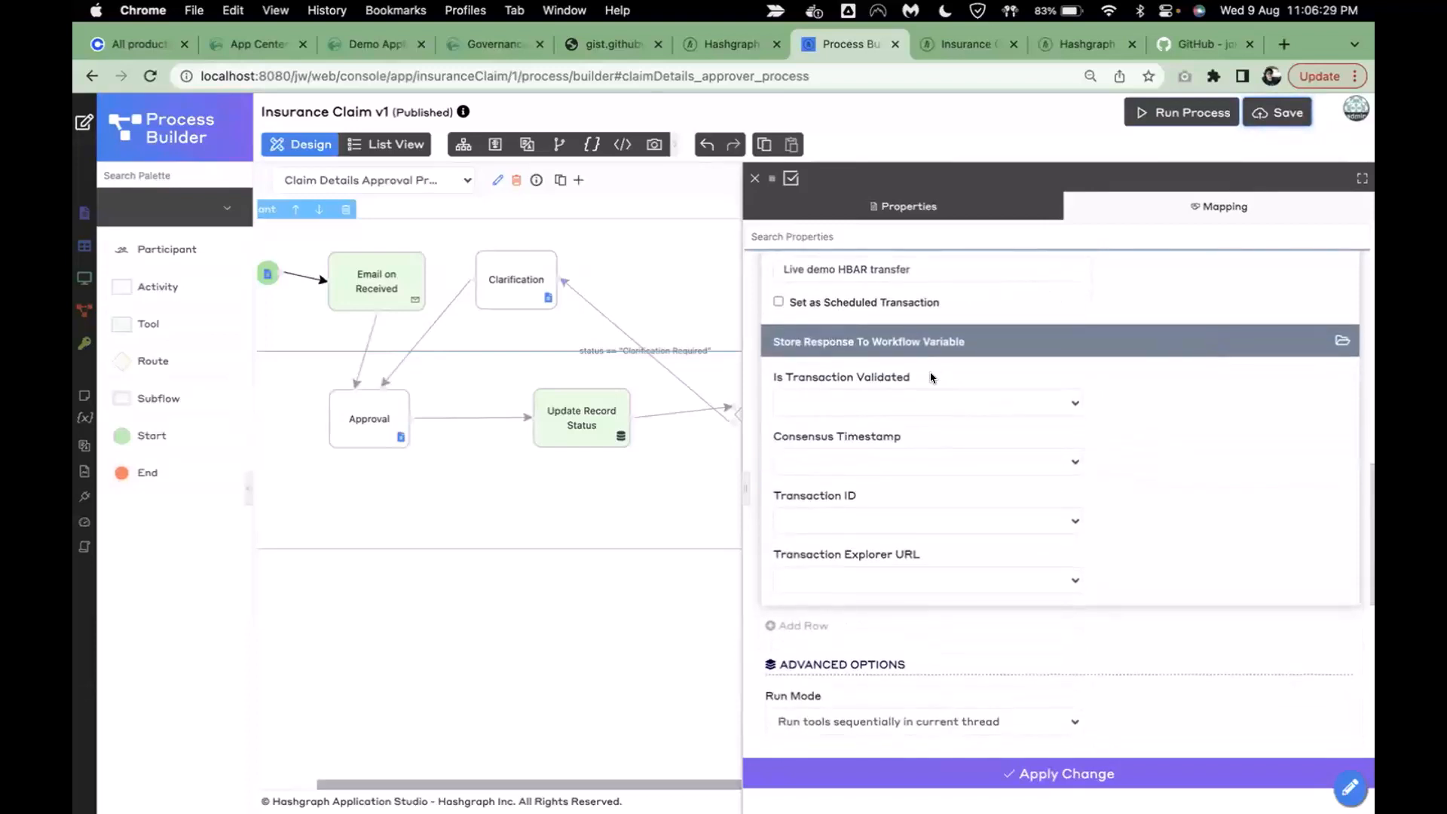
{"action": "left_click", "coordinate": [966, 771]}
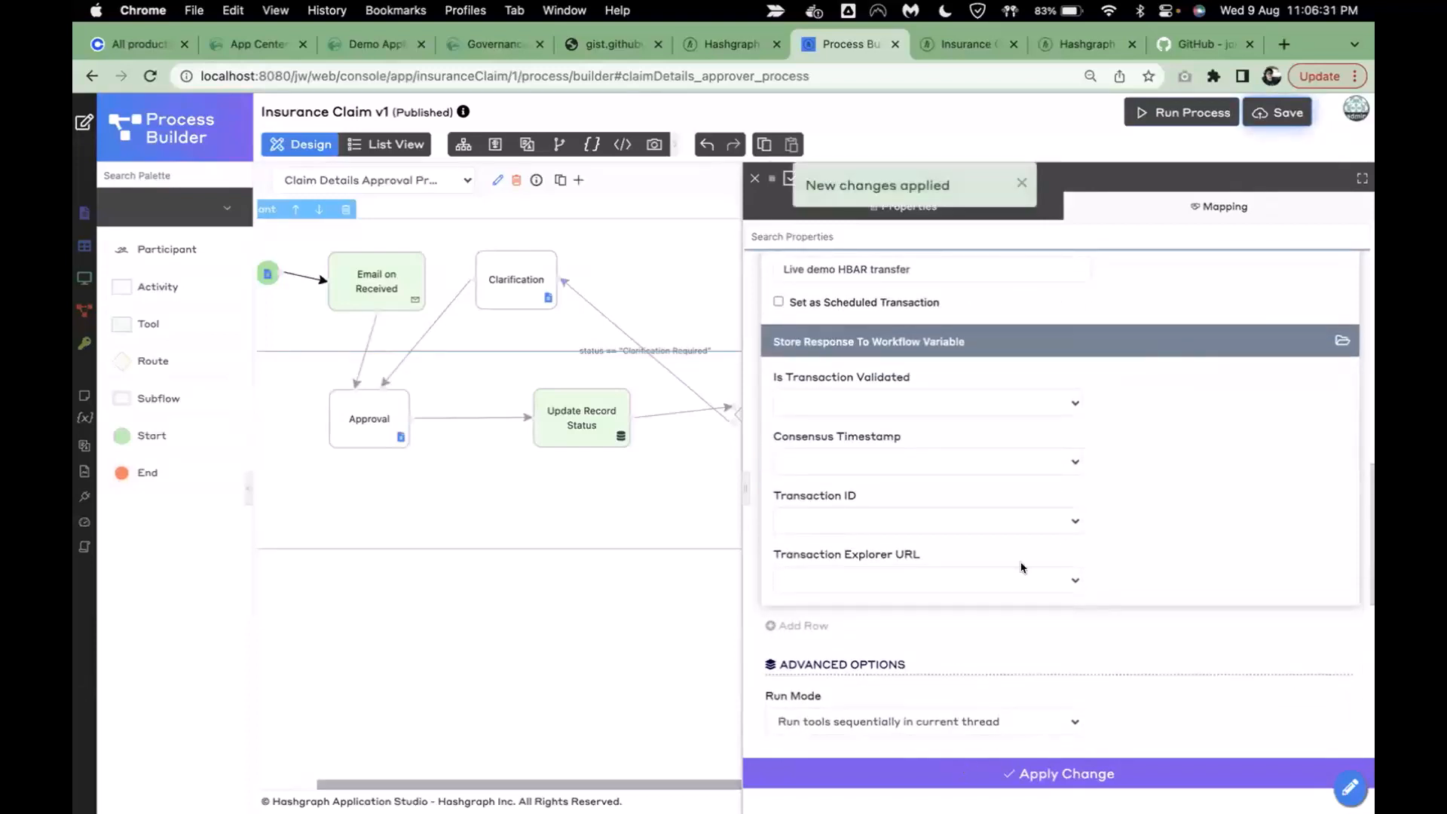
{"action": "left_click", "coordinate": [1279, 113]}
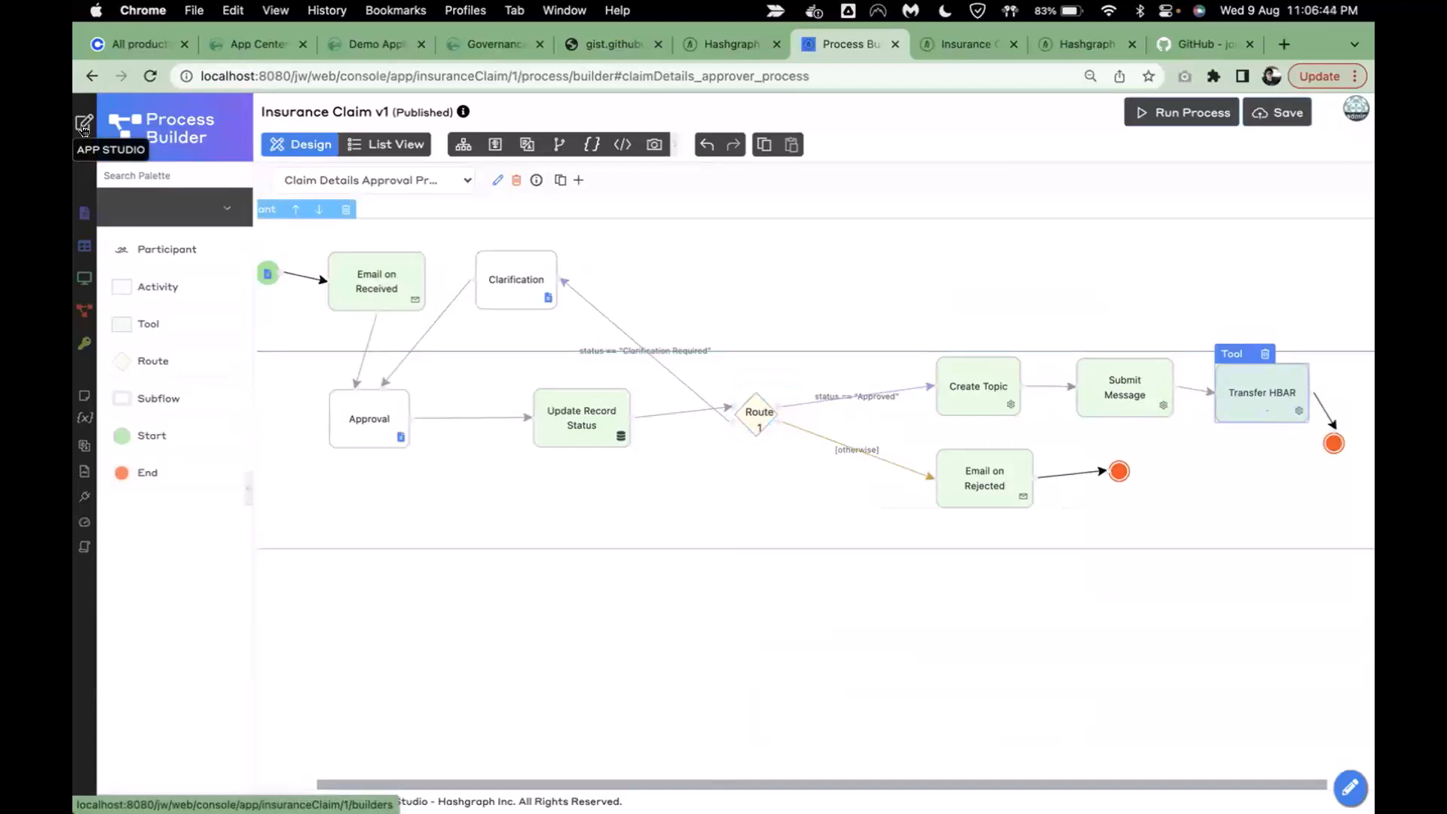
- In the running Insurance Claim app, open Submit Claim Details under Claim Details Approval Process
{"action": "left_click", "coordinate": [84, 126]}
{"action": "left_click", "coordinate": [972, 45]}
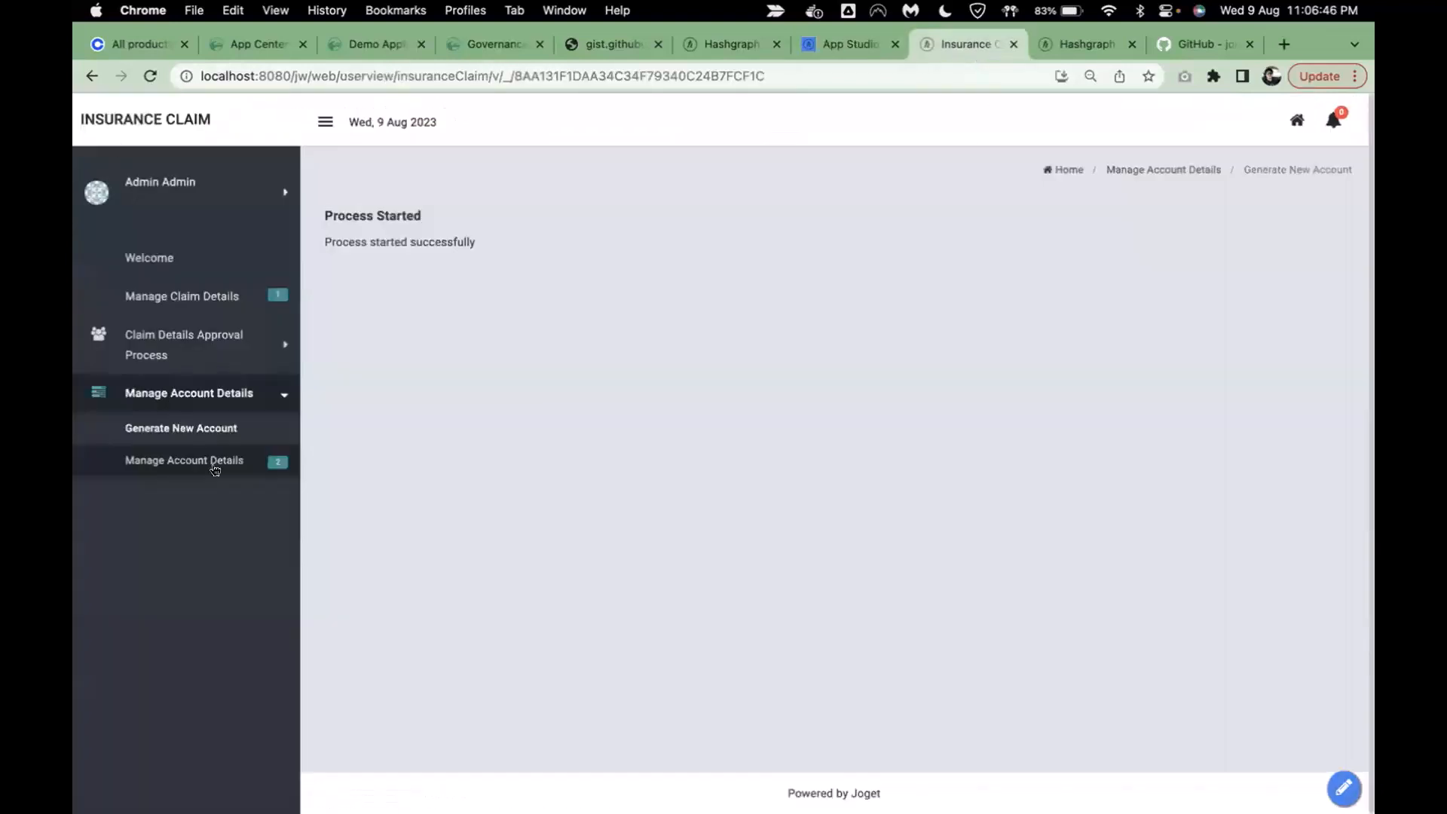
{"action": "left_click", "coordinate": [193, 354]}
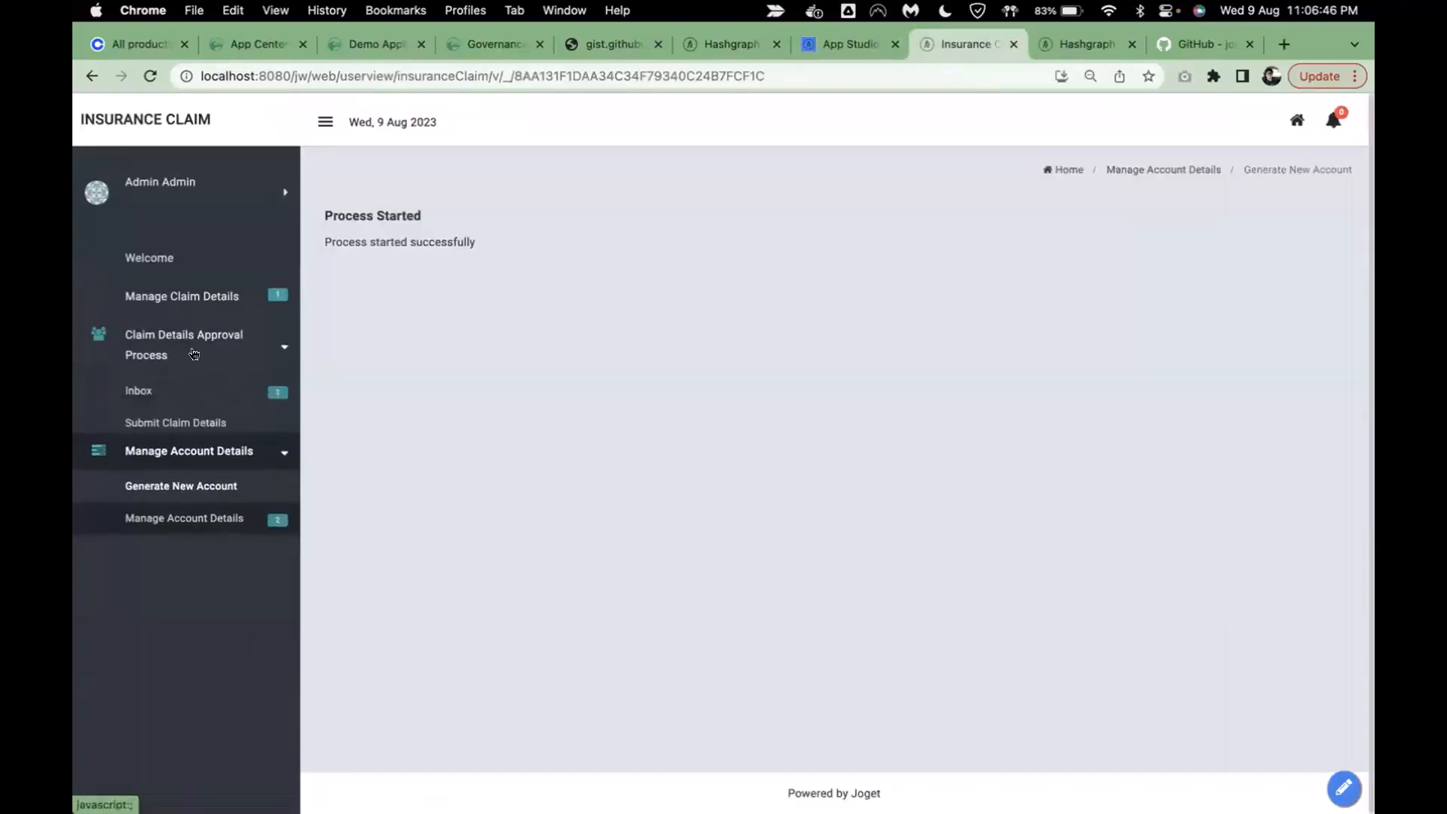
{"action": "left_click", "coordinate": [172, 420]}
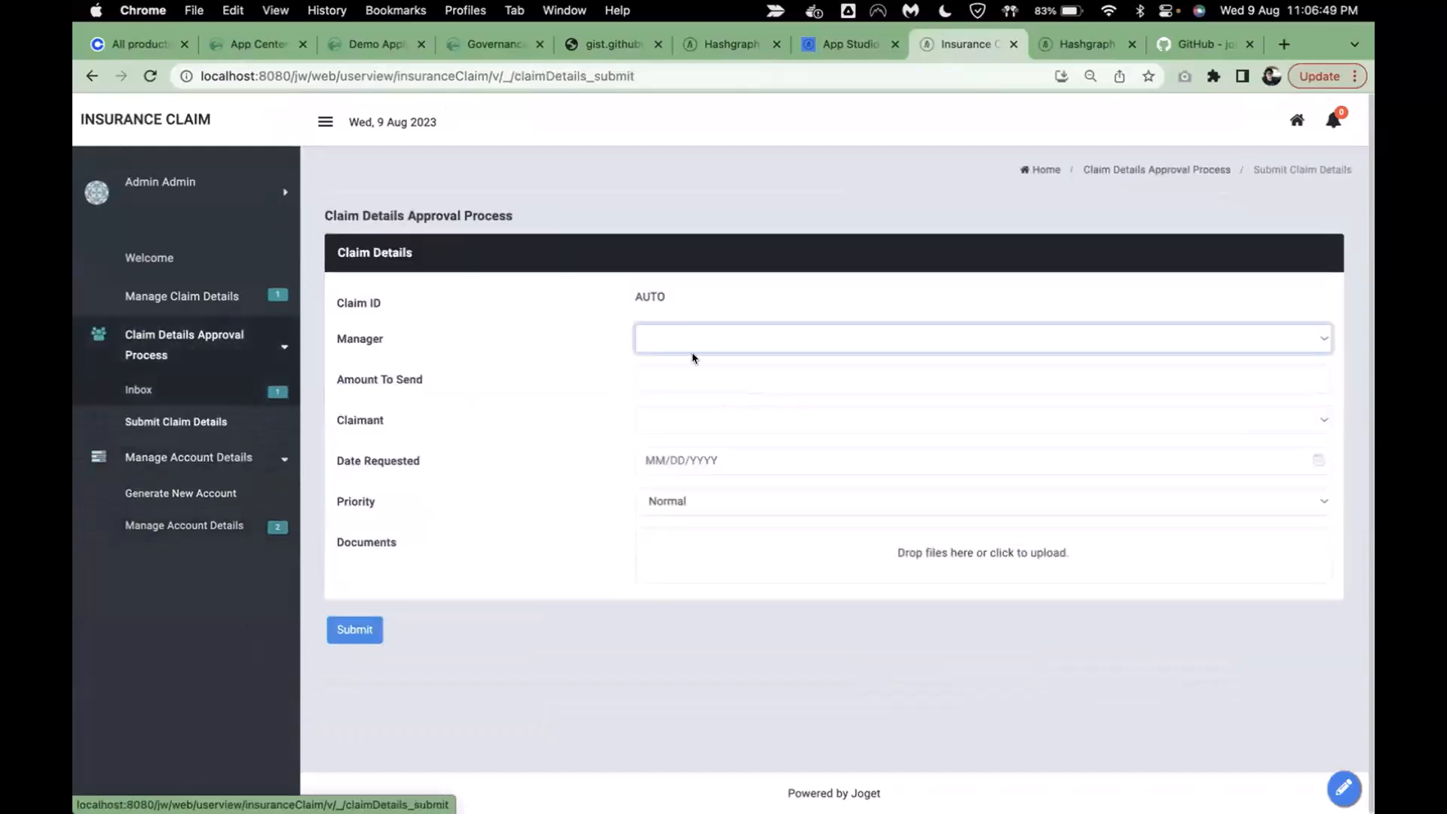
- Submit a claim with manager admin, amount 1.456, a claimant and date 08/09/2023, then view the Inbox
{"action": "left_click", "coordinate": [692, 351]}
{"action": "left_click", "coordinate": [687, 361]}
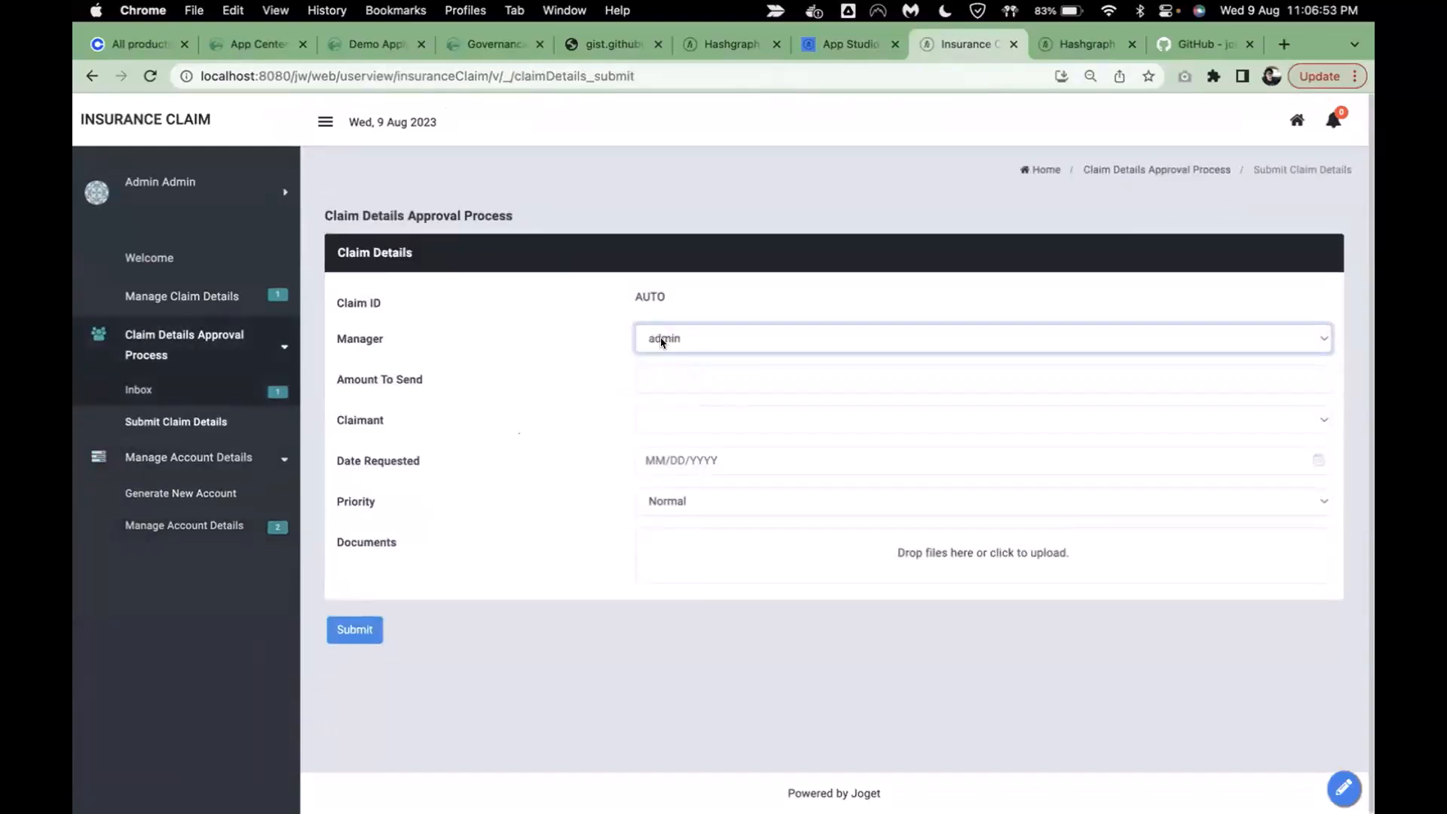
{"action": "left_click", "coordinate": [694, 374]}
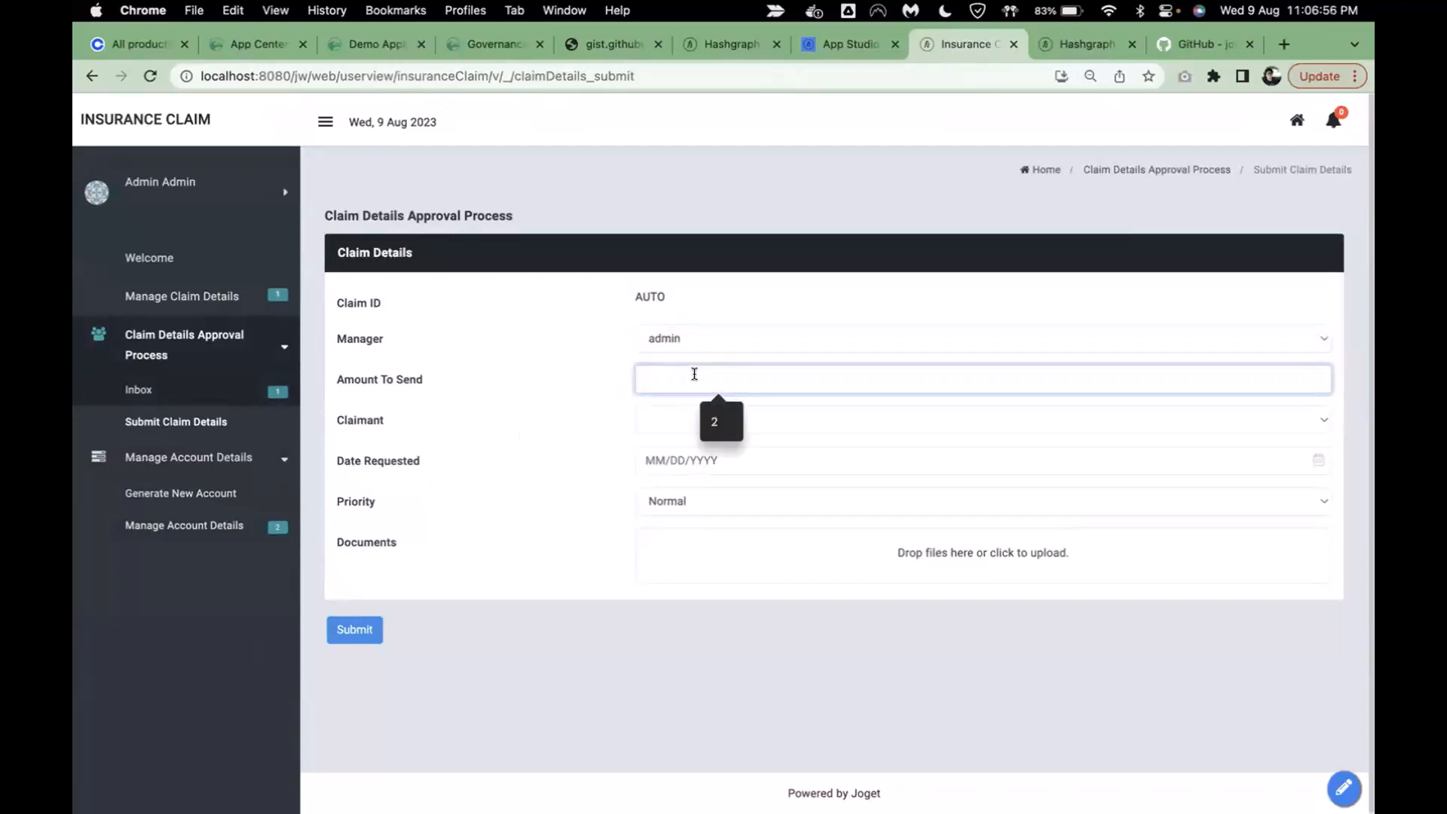
{"action": "type", "text": "1.456"}
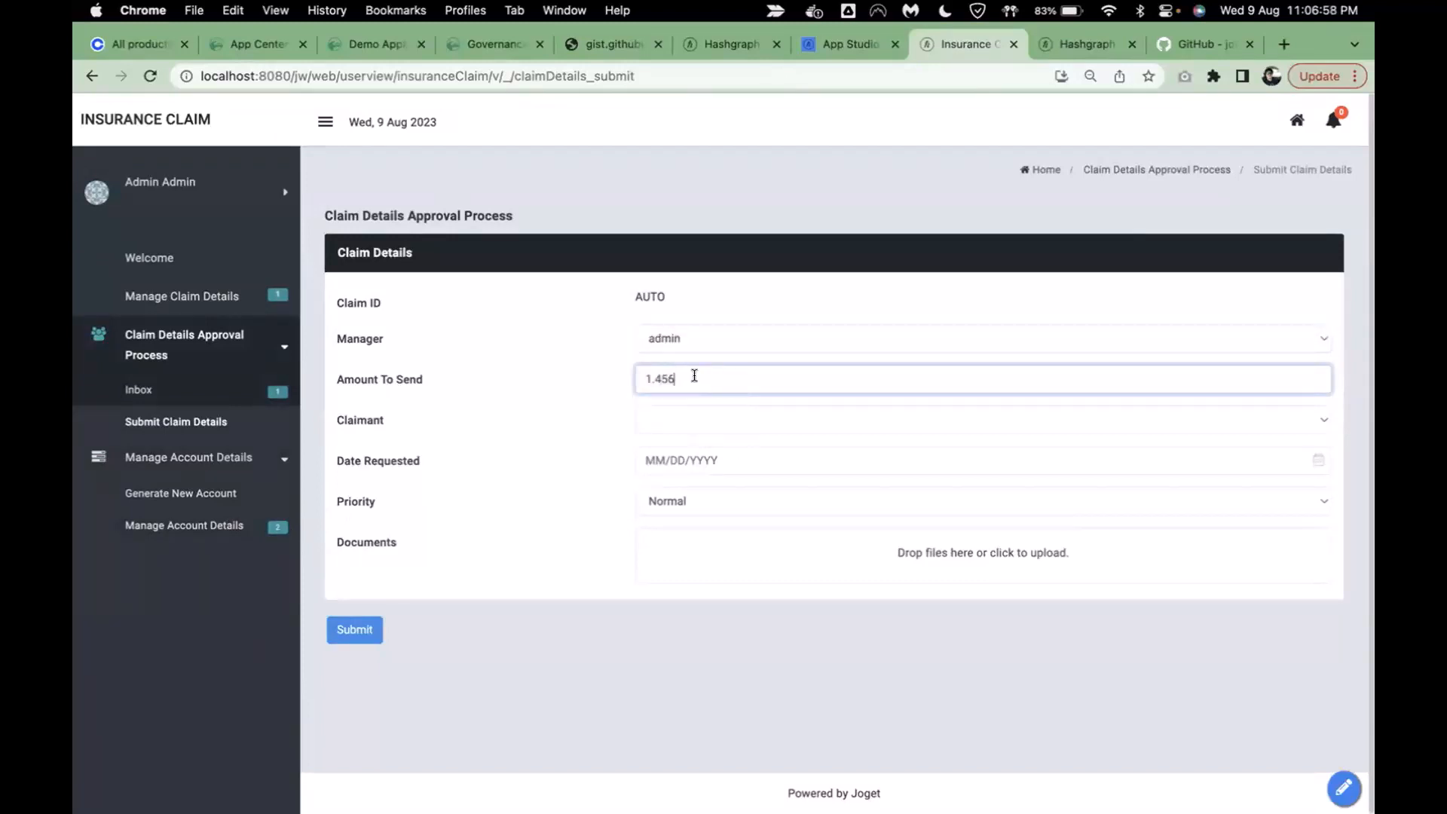
{"action": "left_click", "coordinate": [678, 419]}
{"action": "left_click", "coordinate": [687, 458]}
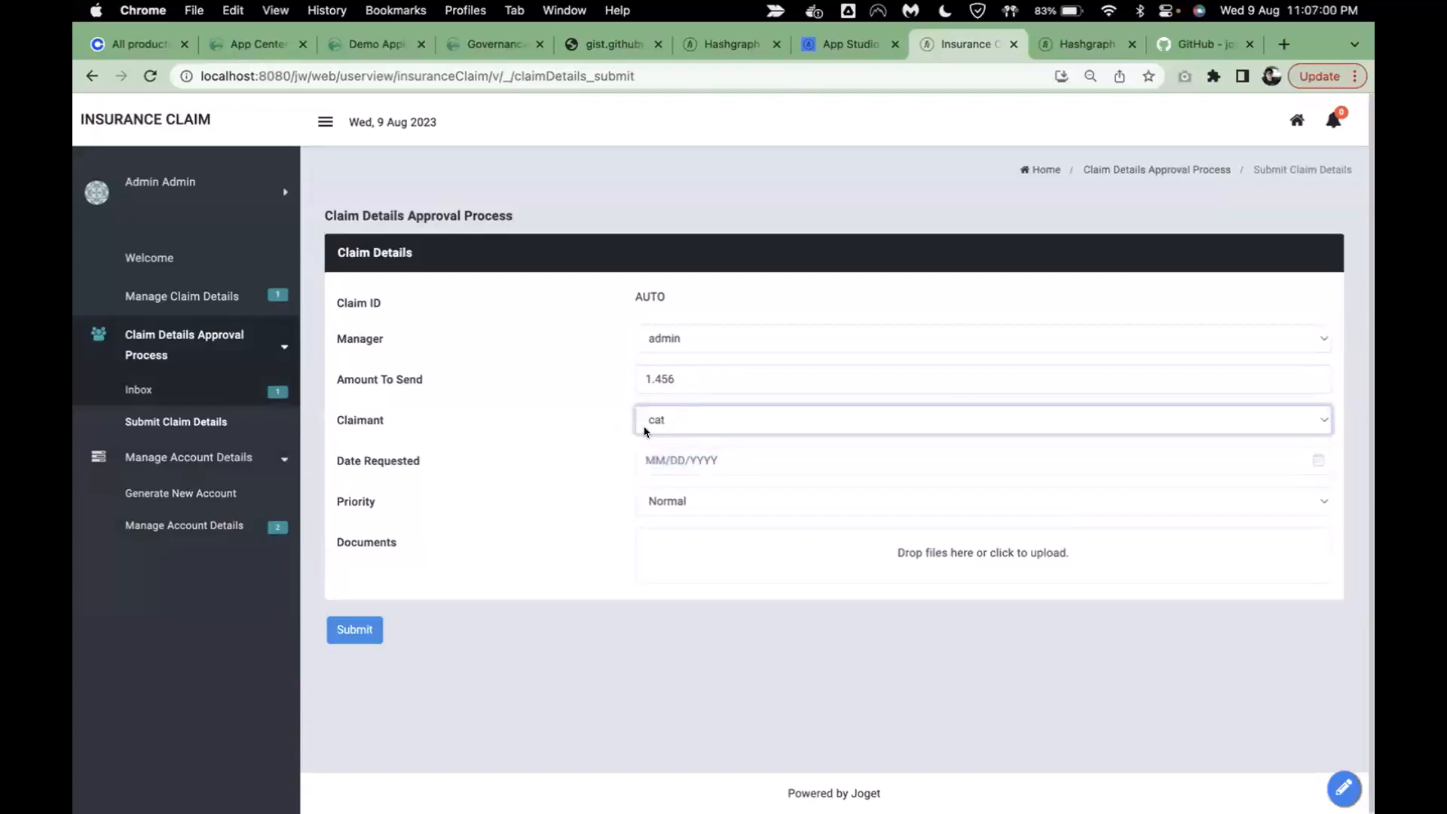
{"action": "left_click", "coordinate": [704, 456]}
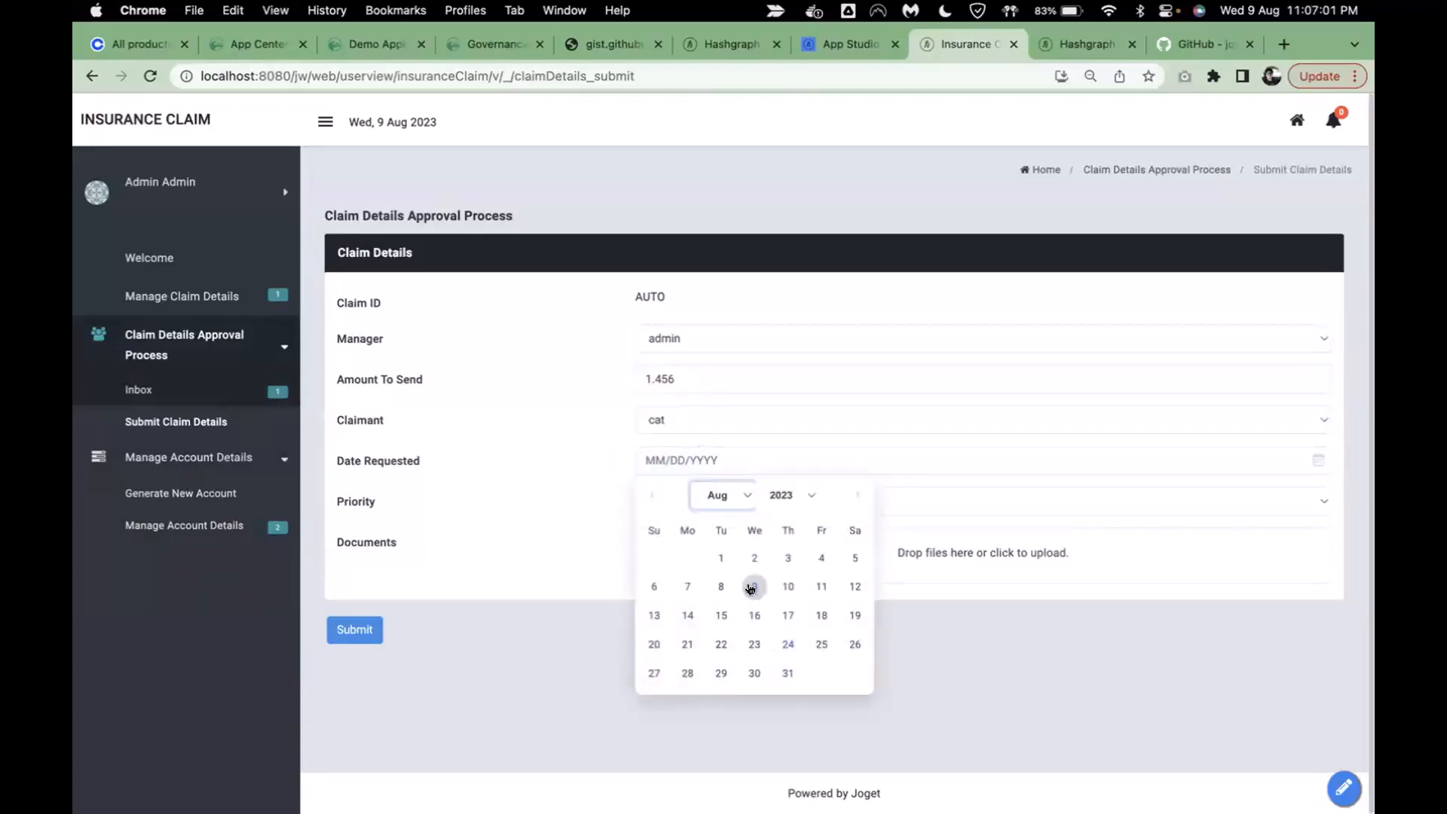
{"action": "left_click", "coordinate": [752, 587]}
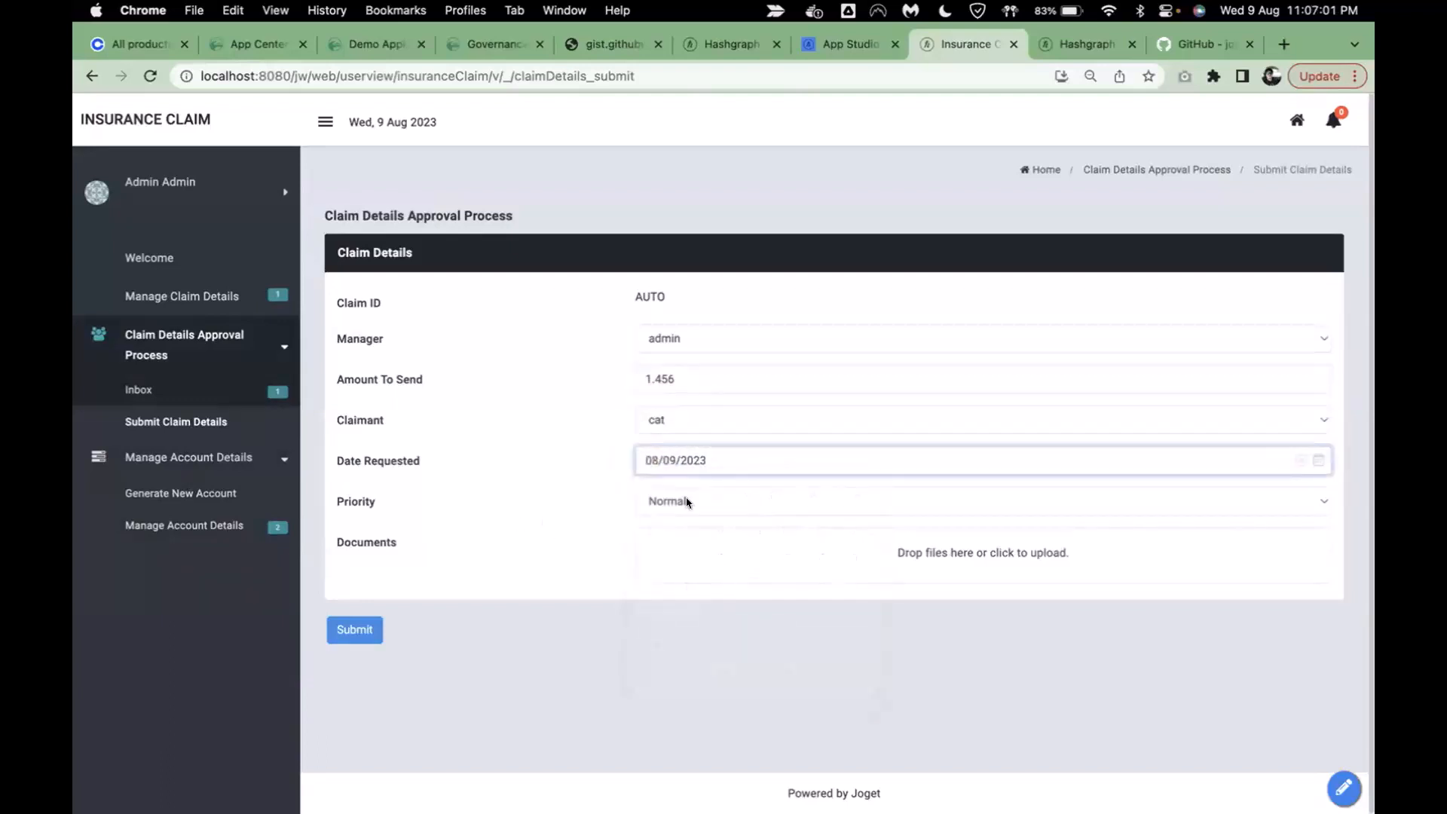
{"action": "left_click", "coordinate": [353, 632]}
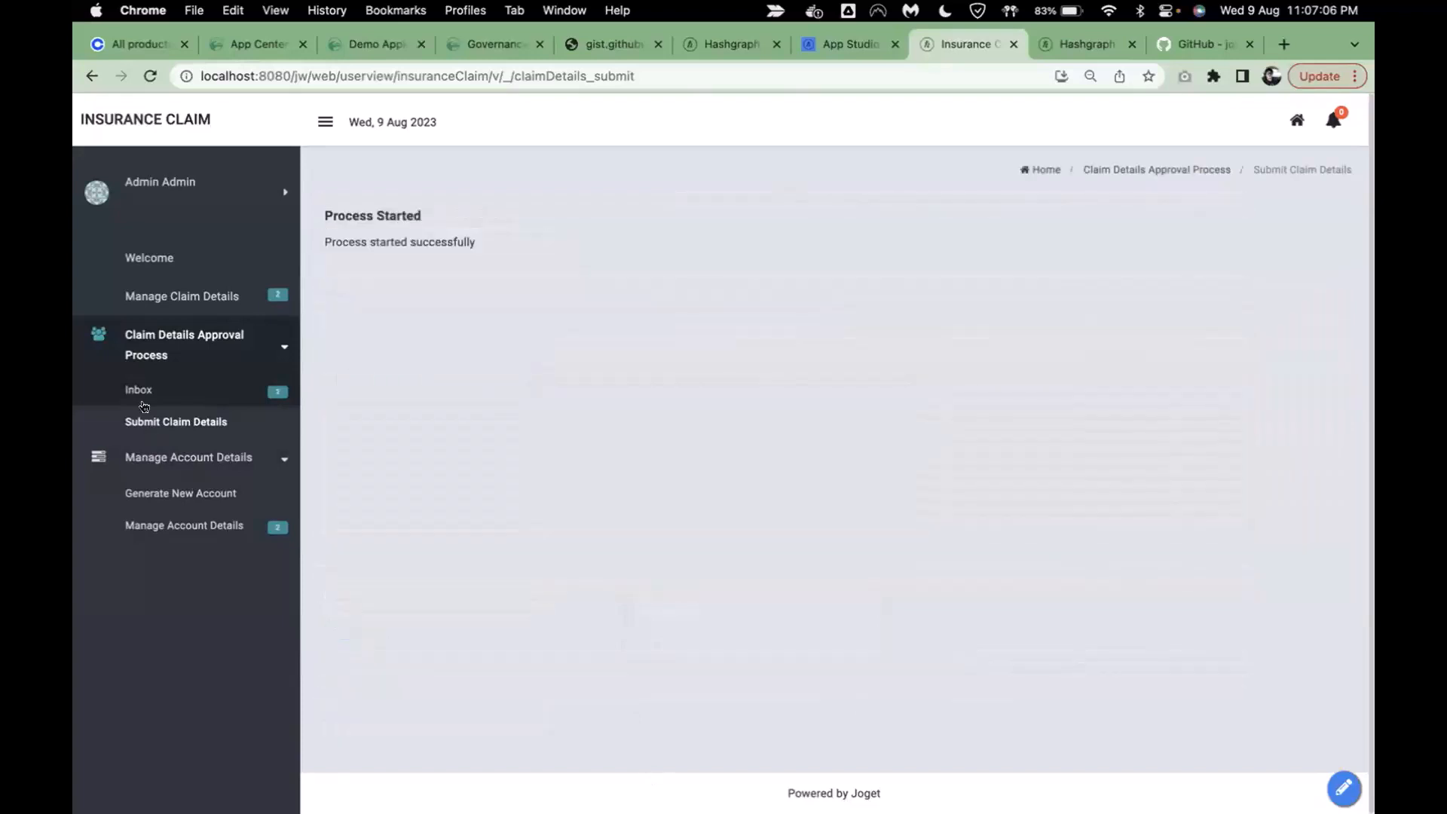
{"action": "left_click", "coordinate": [137, 391]}
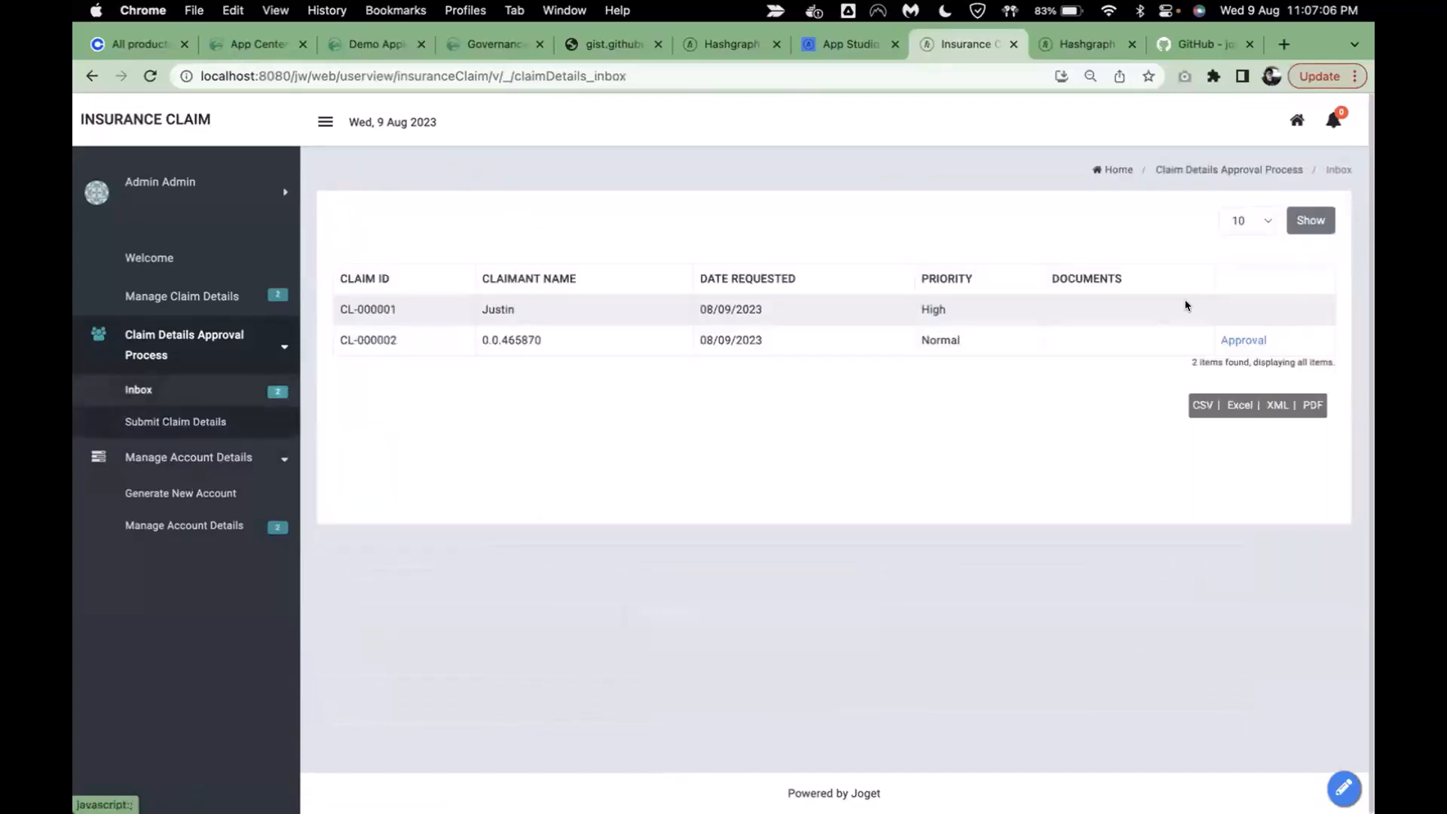
- Set claim CL-000002's approval status to Approved, complete the task, and return to the studio console
{"action": "left_click", "coordinate": [1242, 340]}
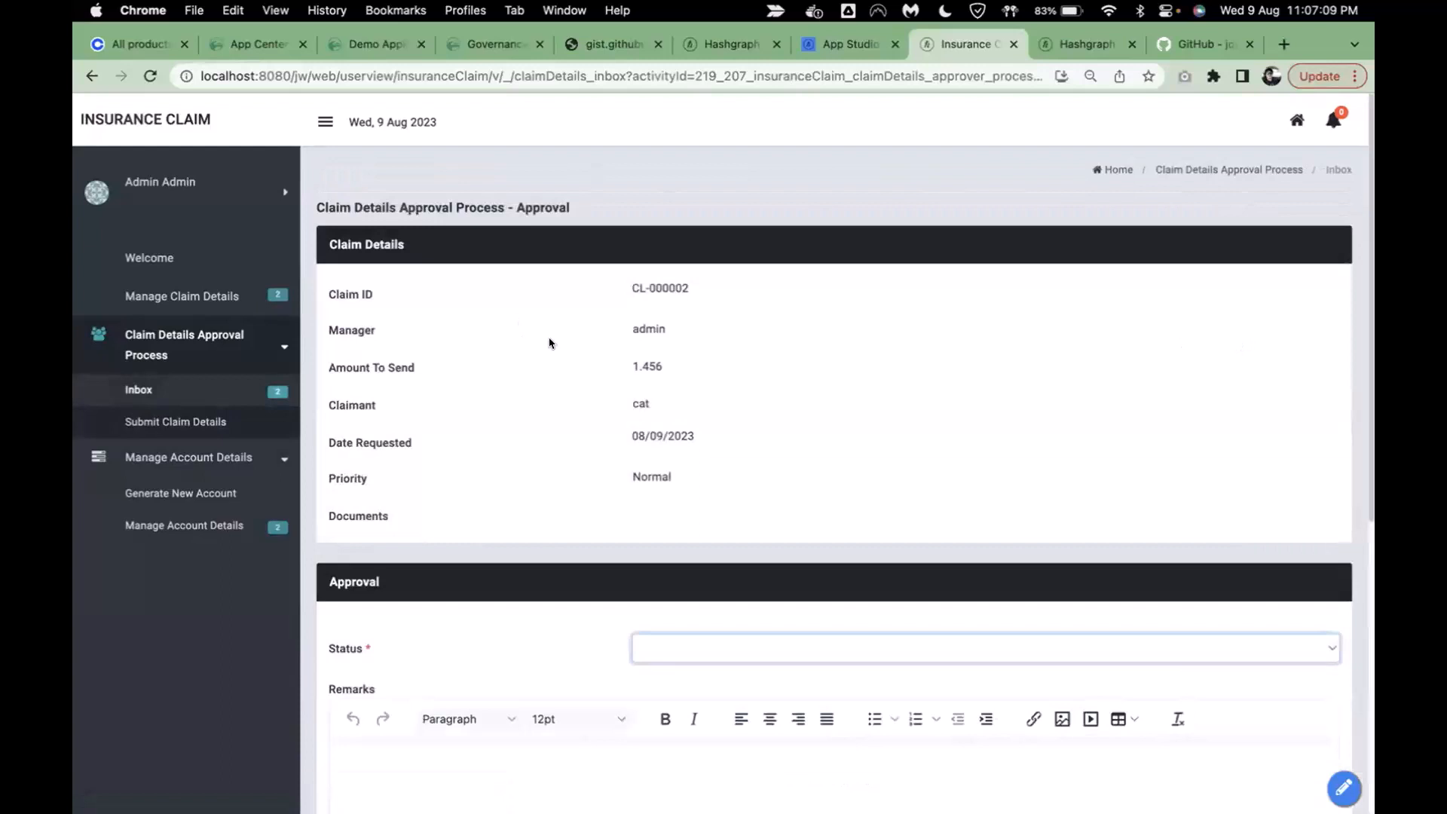
{"action": "scroll", "coordinate": [714, 452], "scroll_direction": "down", "scroll_amount": 3}
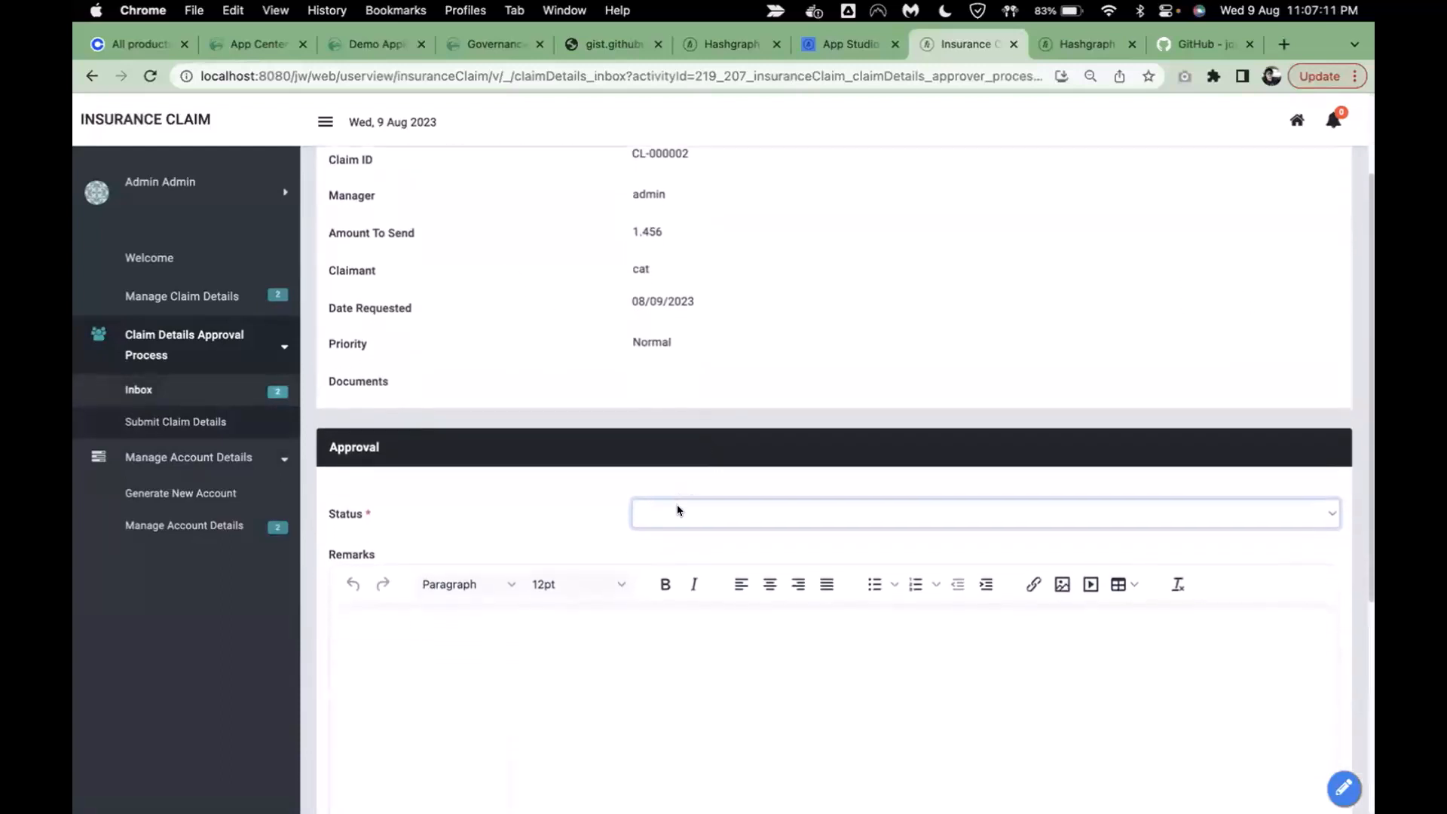
{"action": "left_click", "coordinate": [677, 513]}
{"action": "left_click", "coordinate": [678, 552]}
{"action": "scroll", "coordinate": [602, 386], "scroll_direction": "down", "scroll_amount": 5}
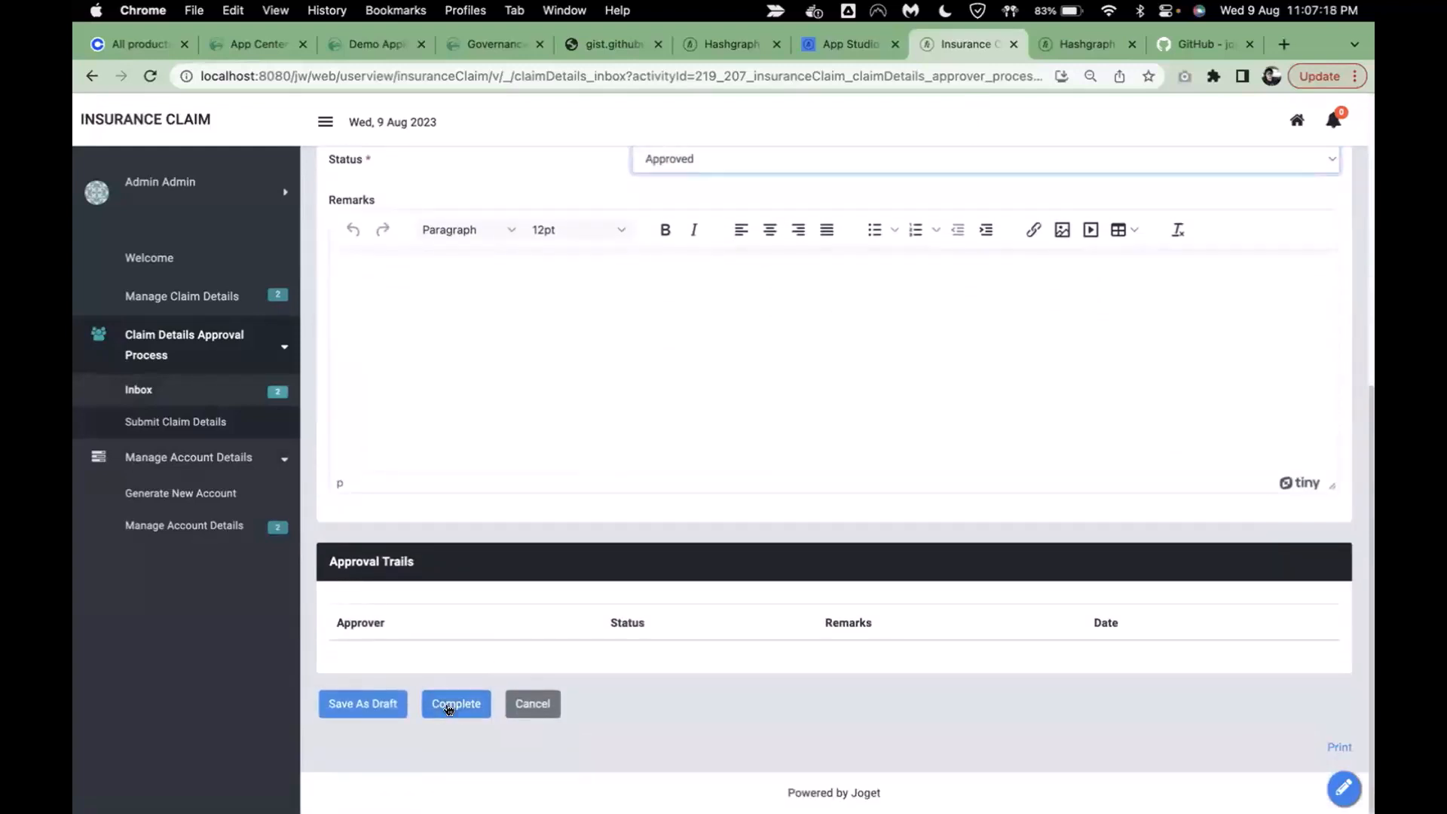
{"action": "left_click", "coordinate": [449, 707]}
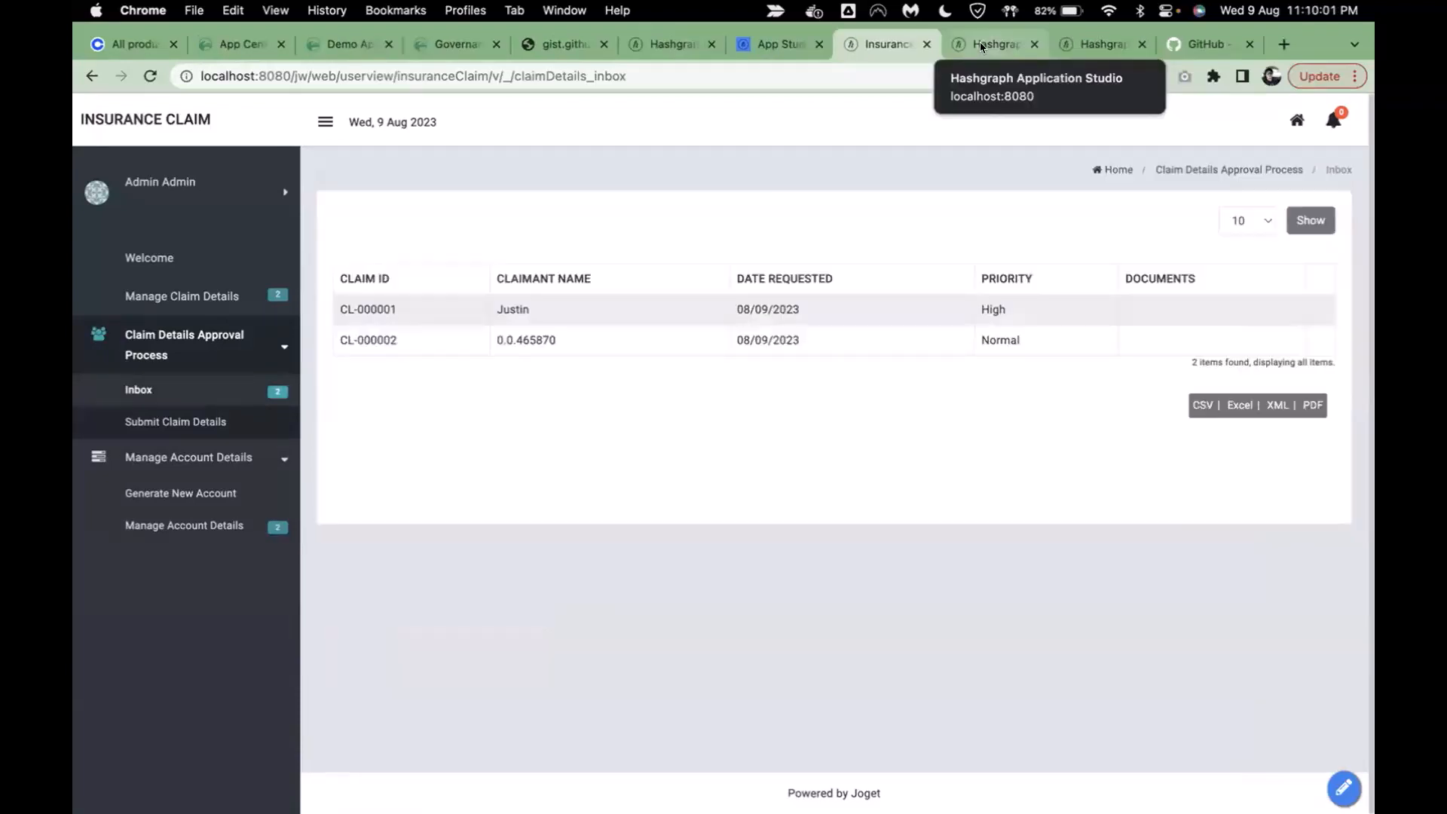
{"action": "left_click", "coordinate": [982, 46]}
- Open archived claim process 207 and inspect its completed Transfer HBAR activity
{"action": "left_click", "coordinate": [139, 205]}
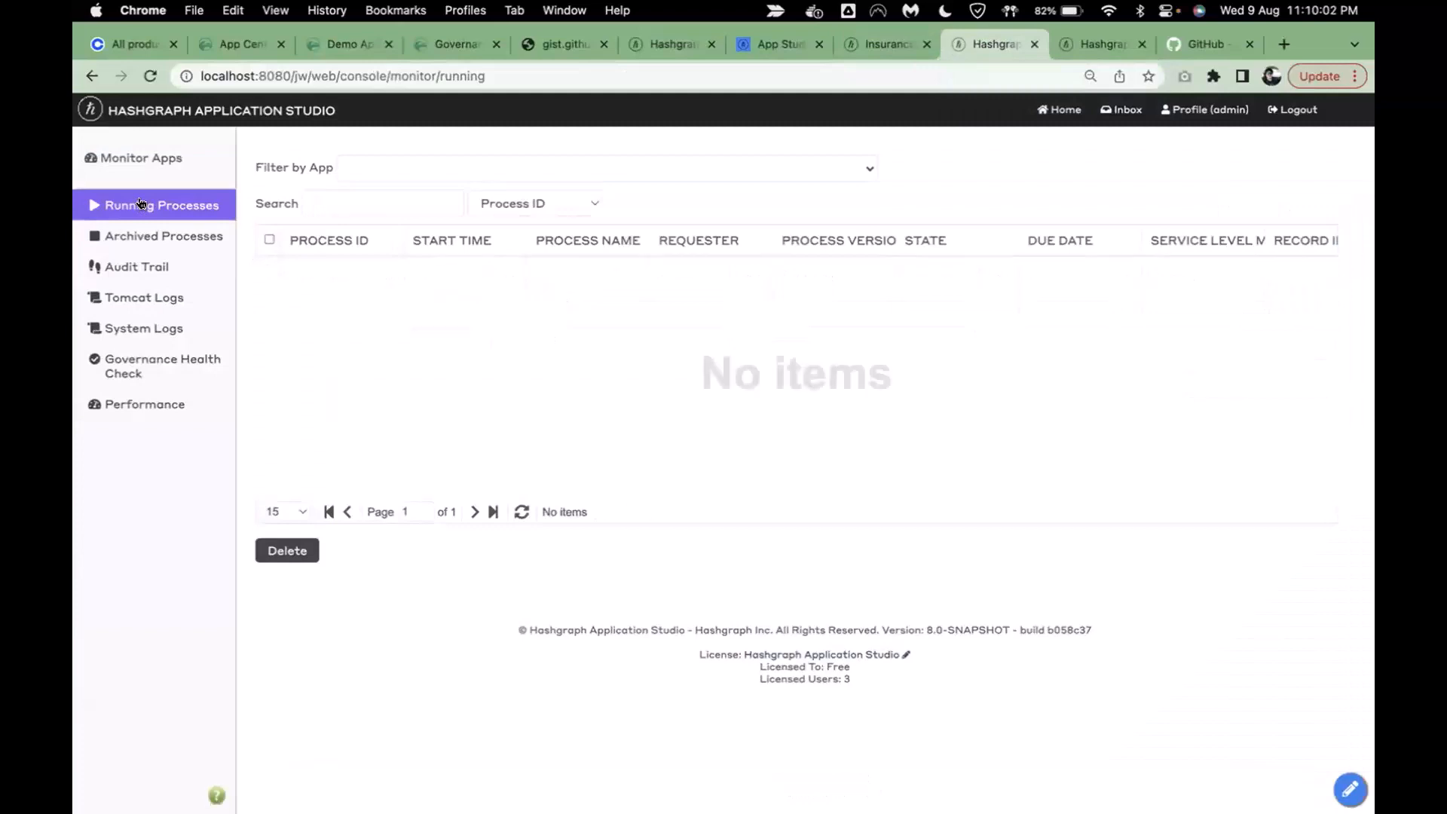
{"action": "left_click", "coordinate": [172, 236]}
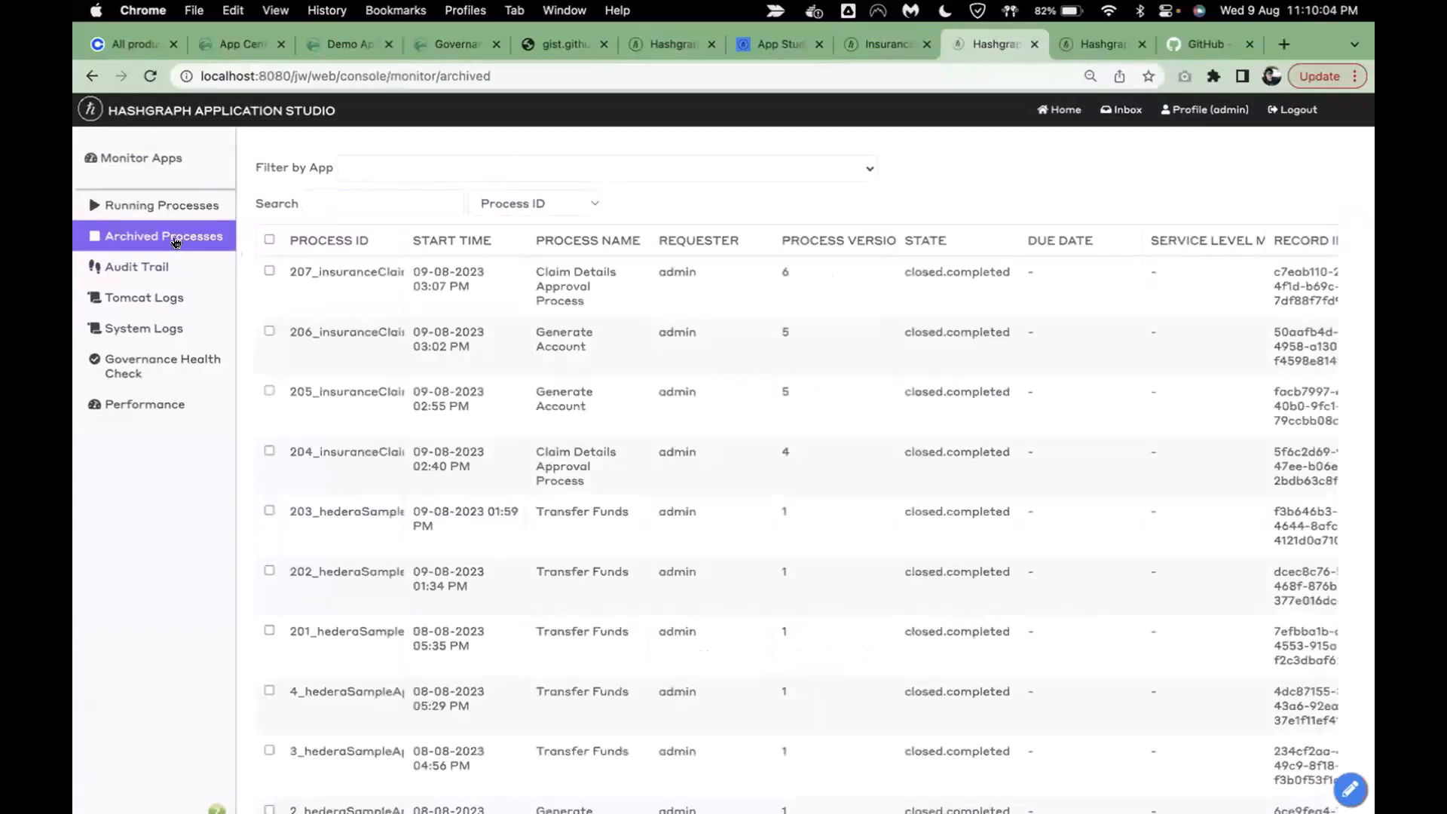
{"action": "left_click", "coordinate": [551, 294]}
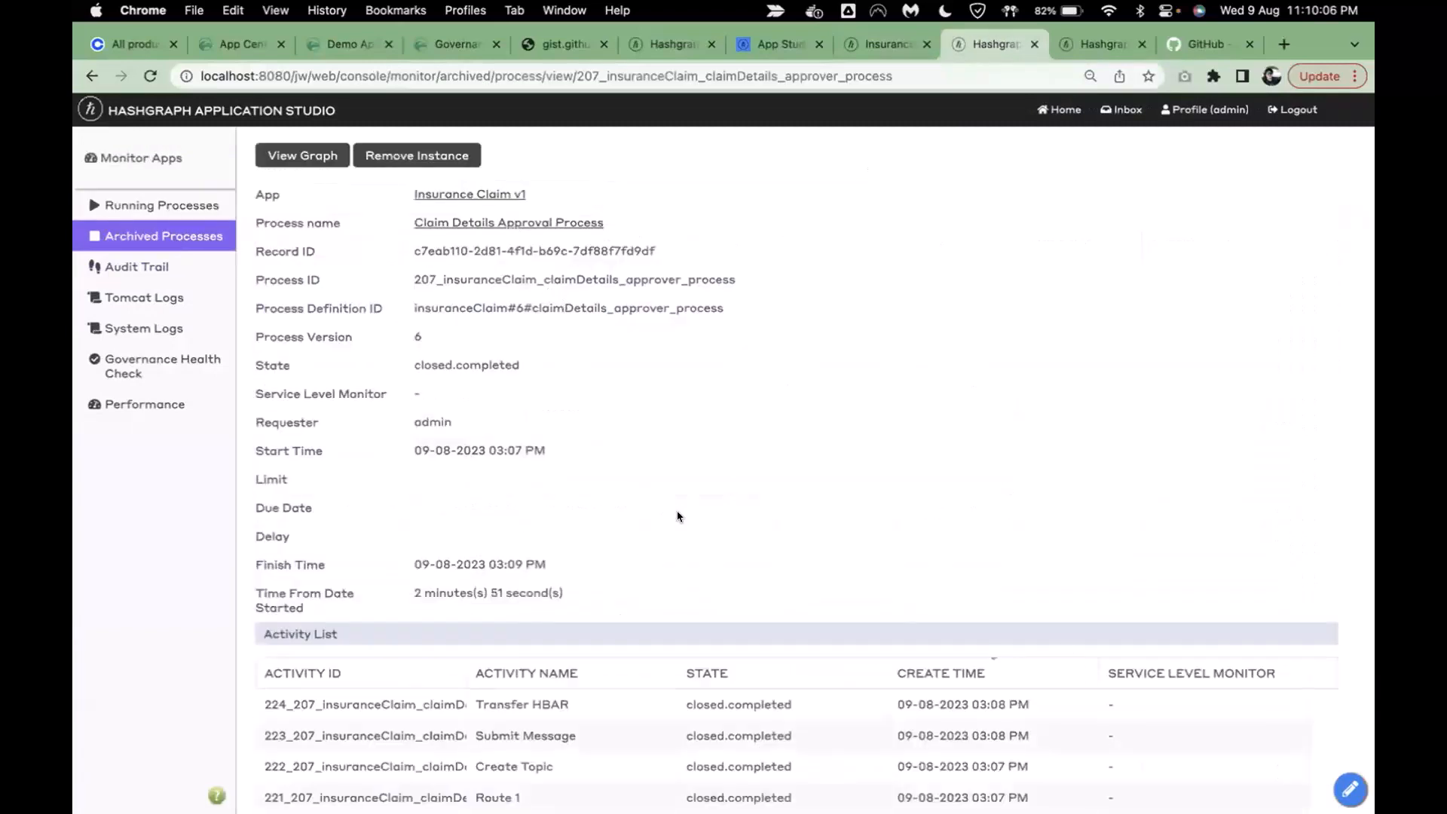
{"action": "scroll", "coordinate": [678, 517], "scroll_direction": "down", "scroll_amount": 2}
{"action": "scroll", "coordinate": [676, 510], "scroll_direction": "down", "scroll_amount": 1}
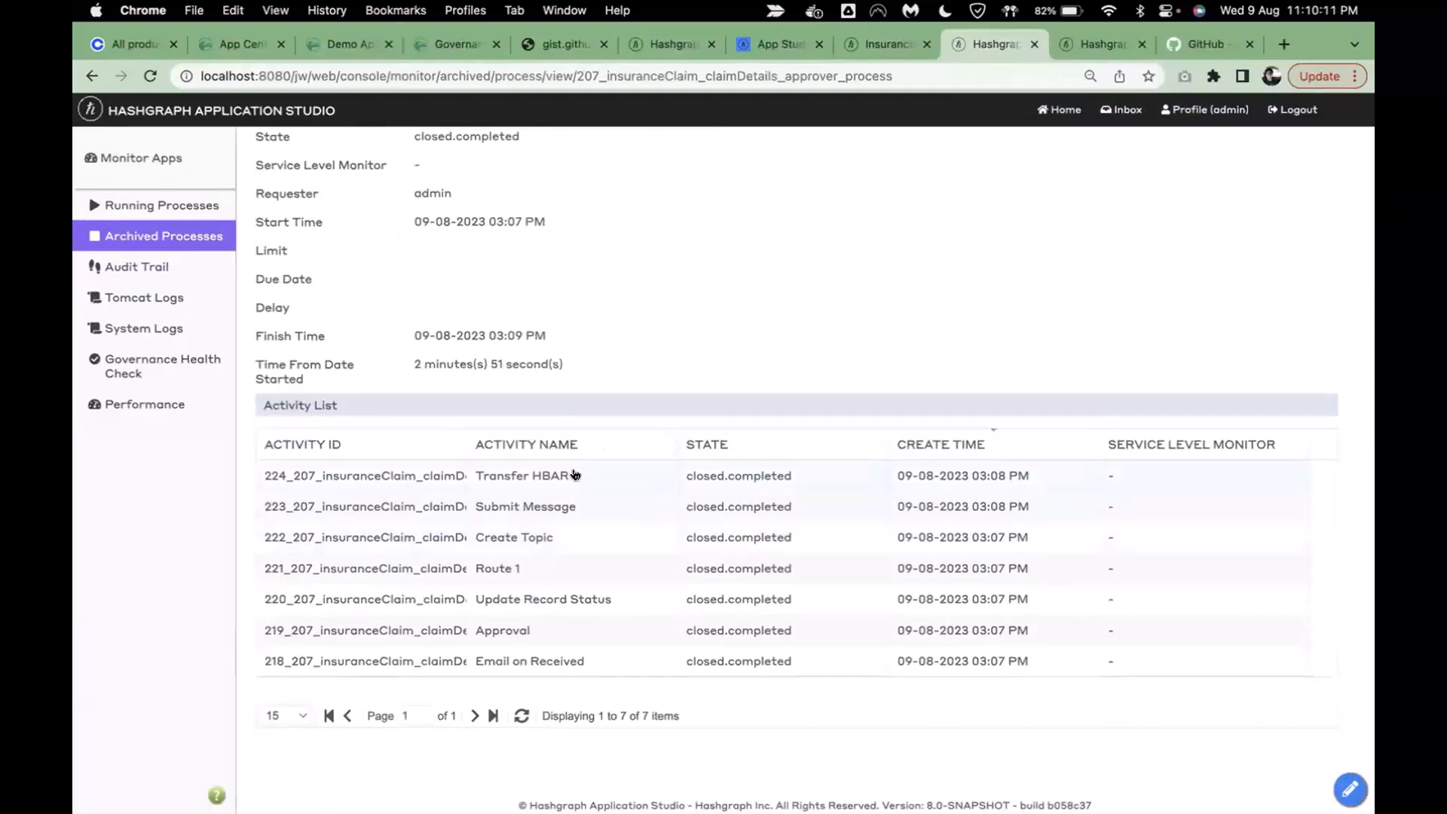
{"action": "left_click", "coordinate": [575, 474]}
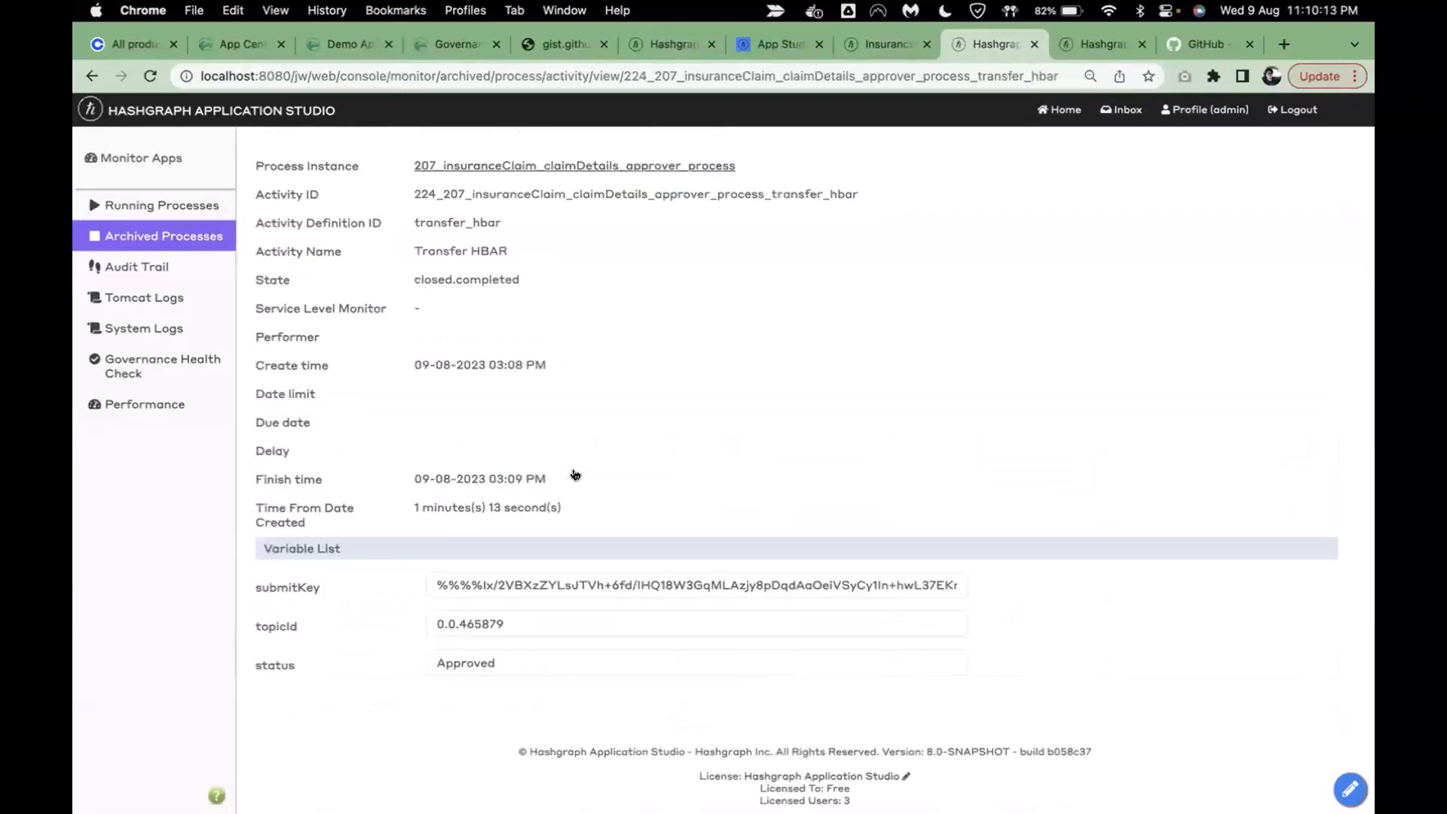
- Open process 207's Create Topic activity and follow topicId 0.0.465879 to HashScan
{"action": "left_click", "coordinate": [156, 235]}
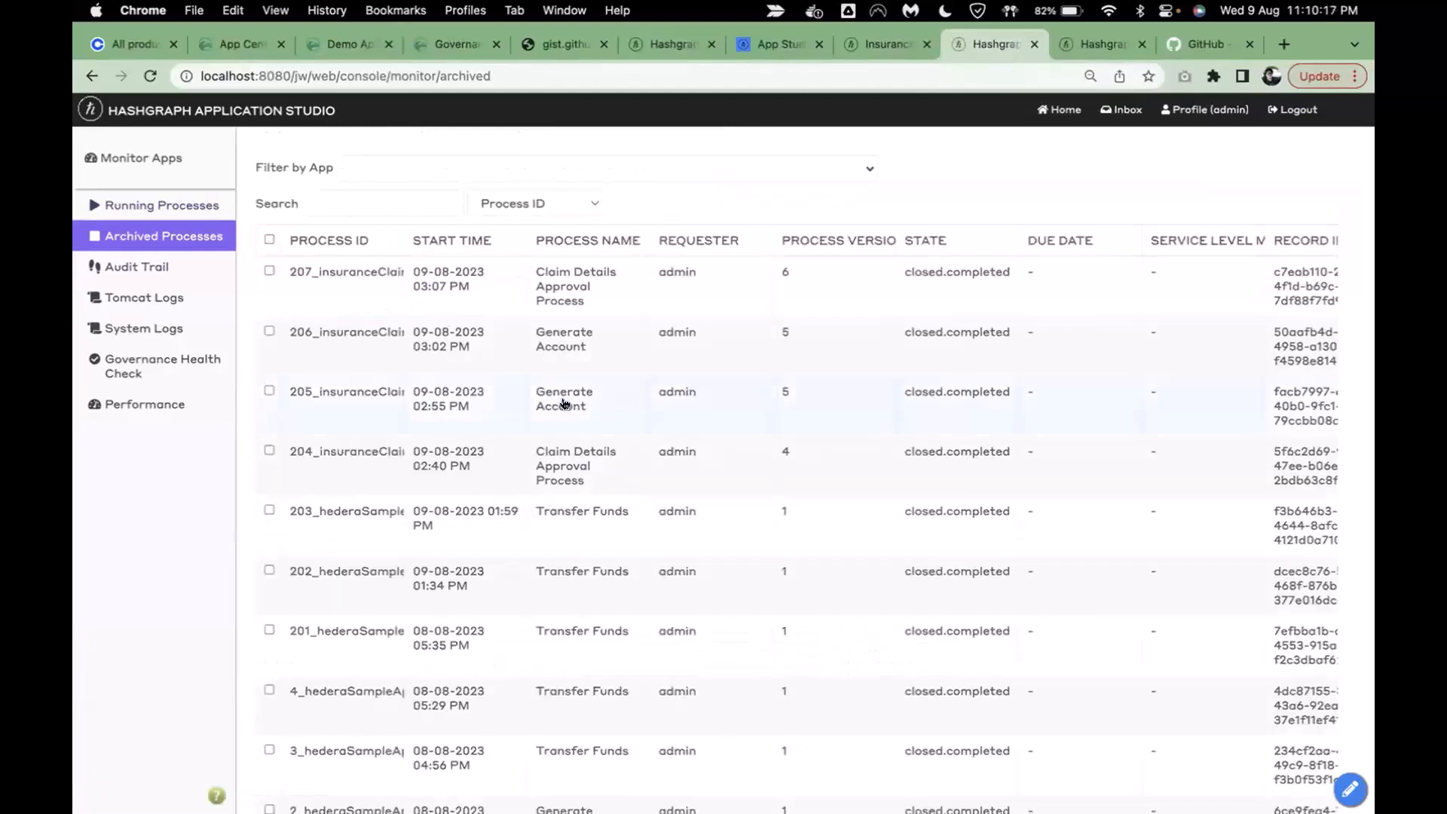
{"action": "left_click", "coordinate": [568, 291]}
{"action": "scroll", "coordinate": [603, 649], "scroll_direction": "down", "scroll_amount": 3}
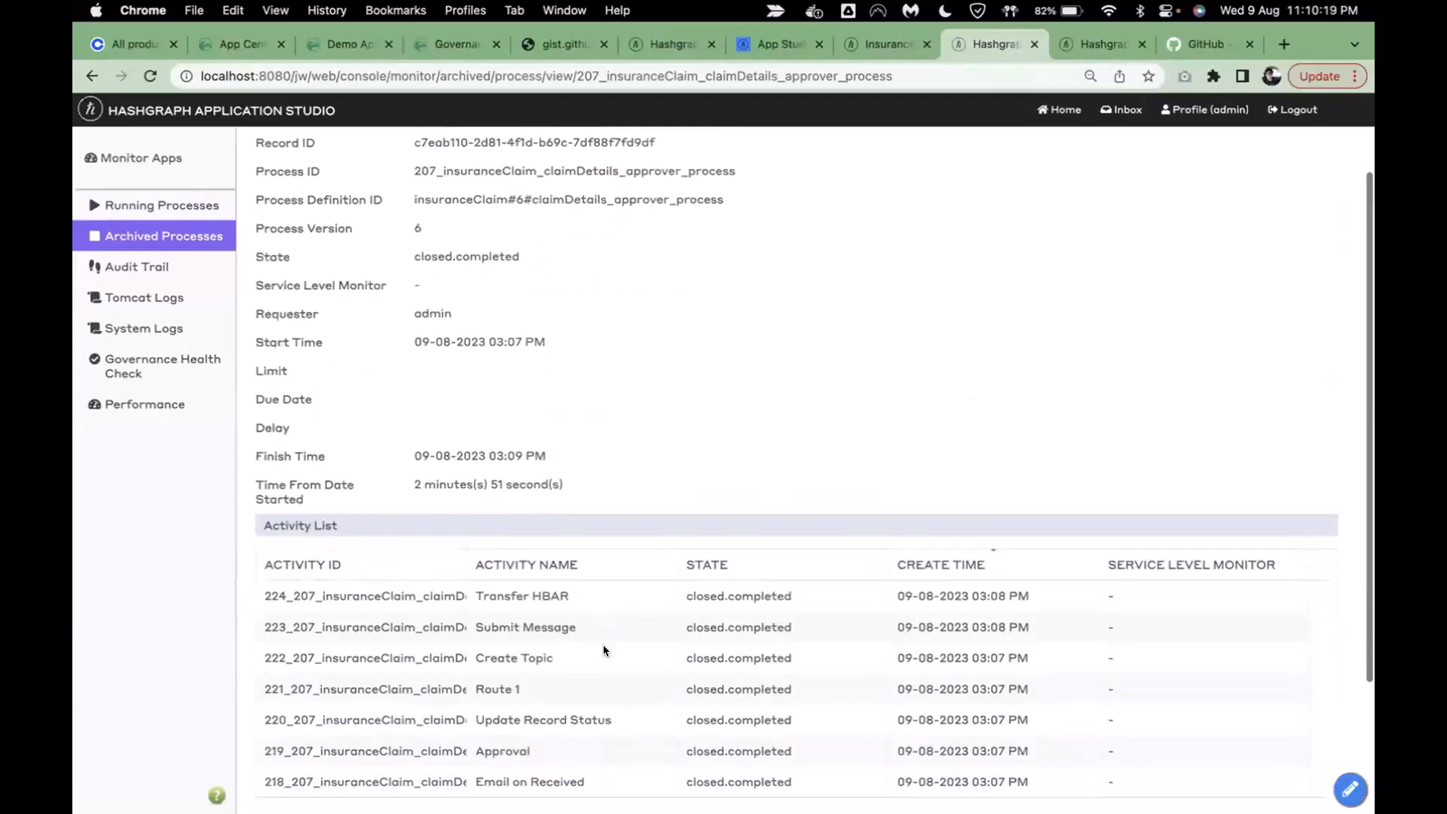
{"action": "left_click", "coordinate": [588, 624]}
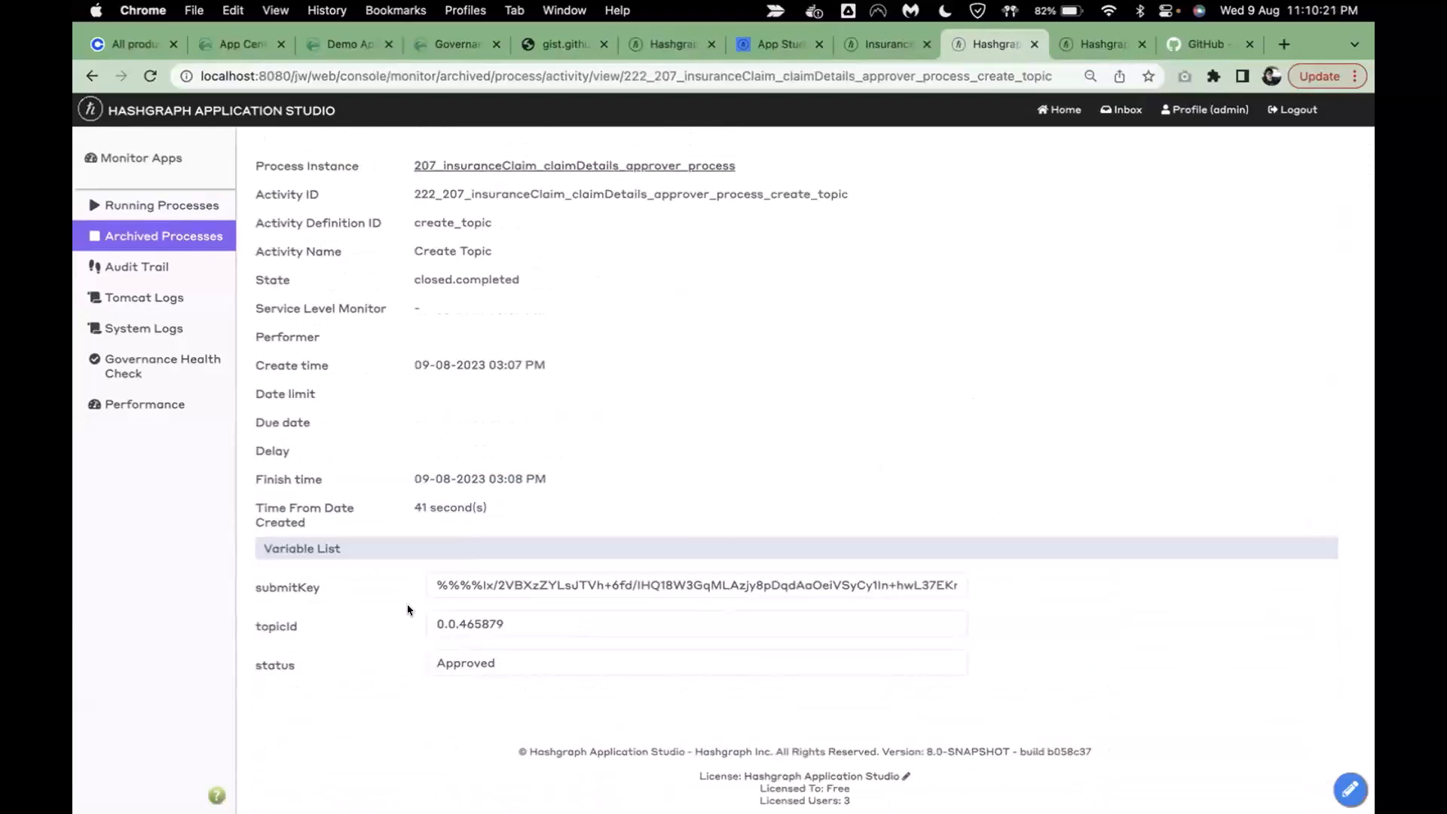
{"action": "double_click", "coordinate": [458, 624]}
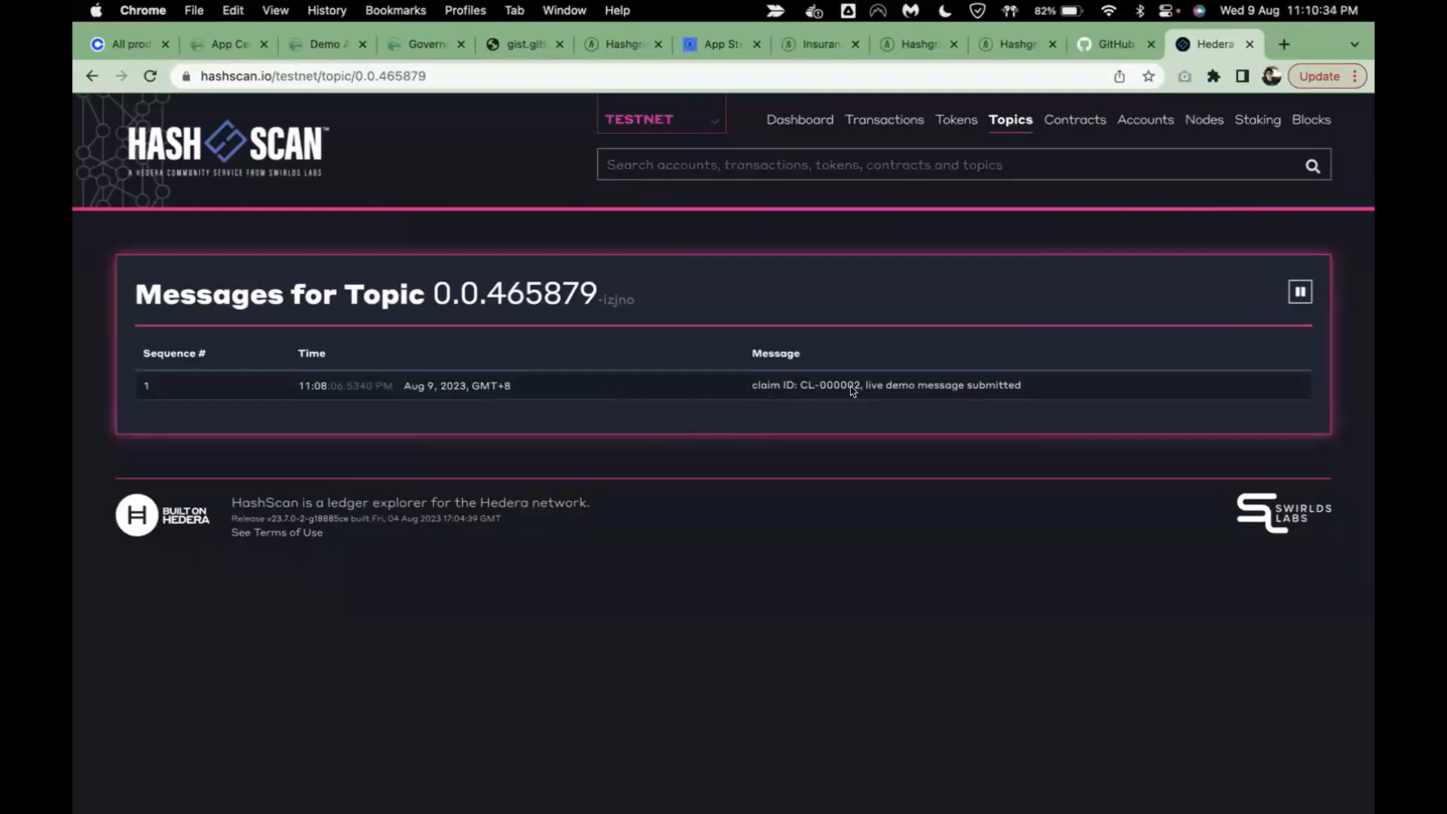
- Open the topic's submitted-message transaction on HashScan and close the studio console
{"action": "left_click", "coordinate": [655, 389]}
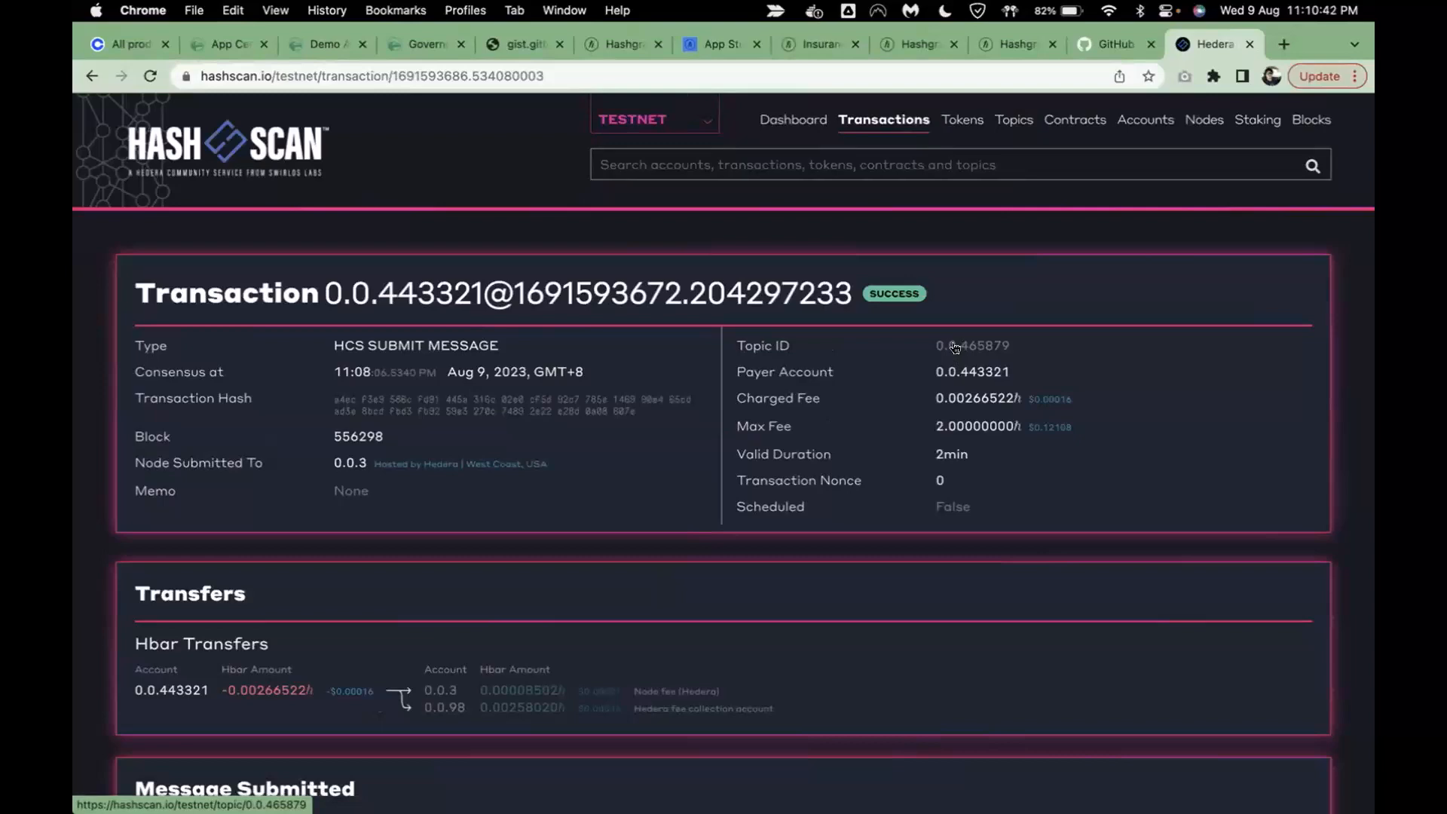
{"action": "left_click", "coordinate": [926, 45]}
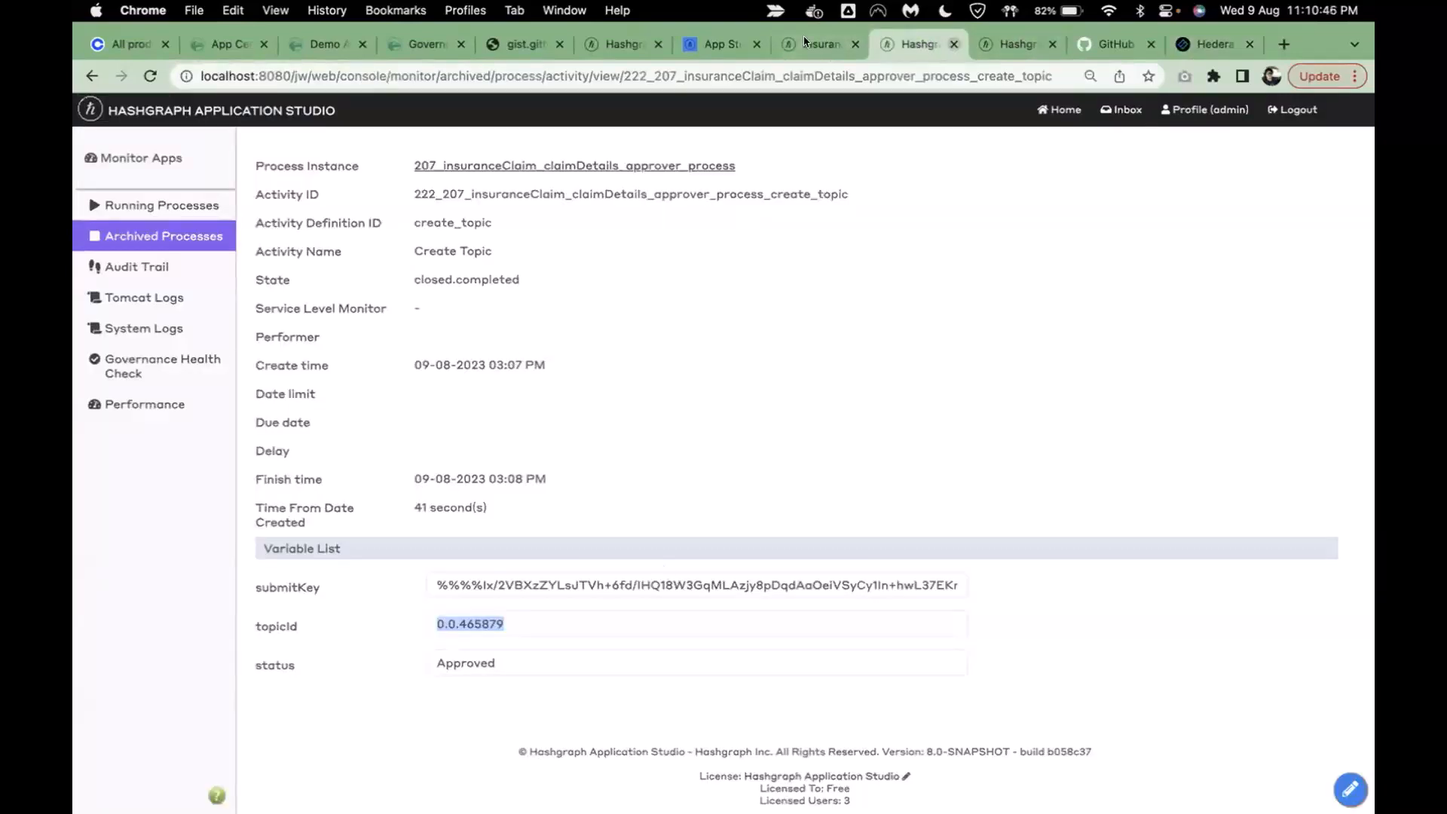
{"action": "left_click", "coordinate": [953, 44]}
- Copy the admin Account ID from the insurance app's account details into HashScan search
{"action": "left_click", "coordinate": [804, 41]}
{"action": "left_click", "coordinate": [194, 536]}
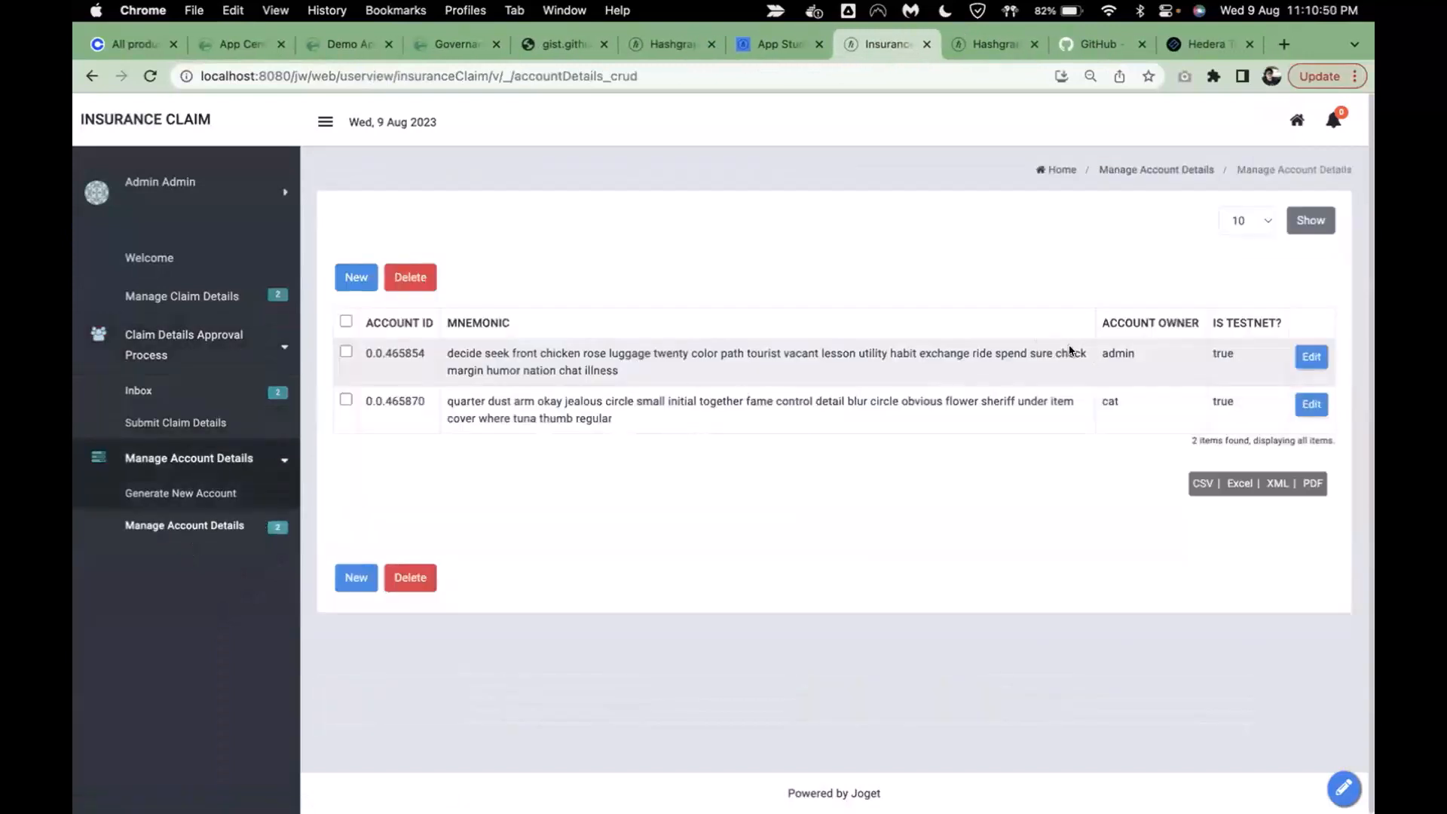
{"action": "double_click", "coordinate": [377, 352]}
{"action": "key", "text": "super+c"}
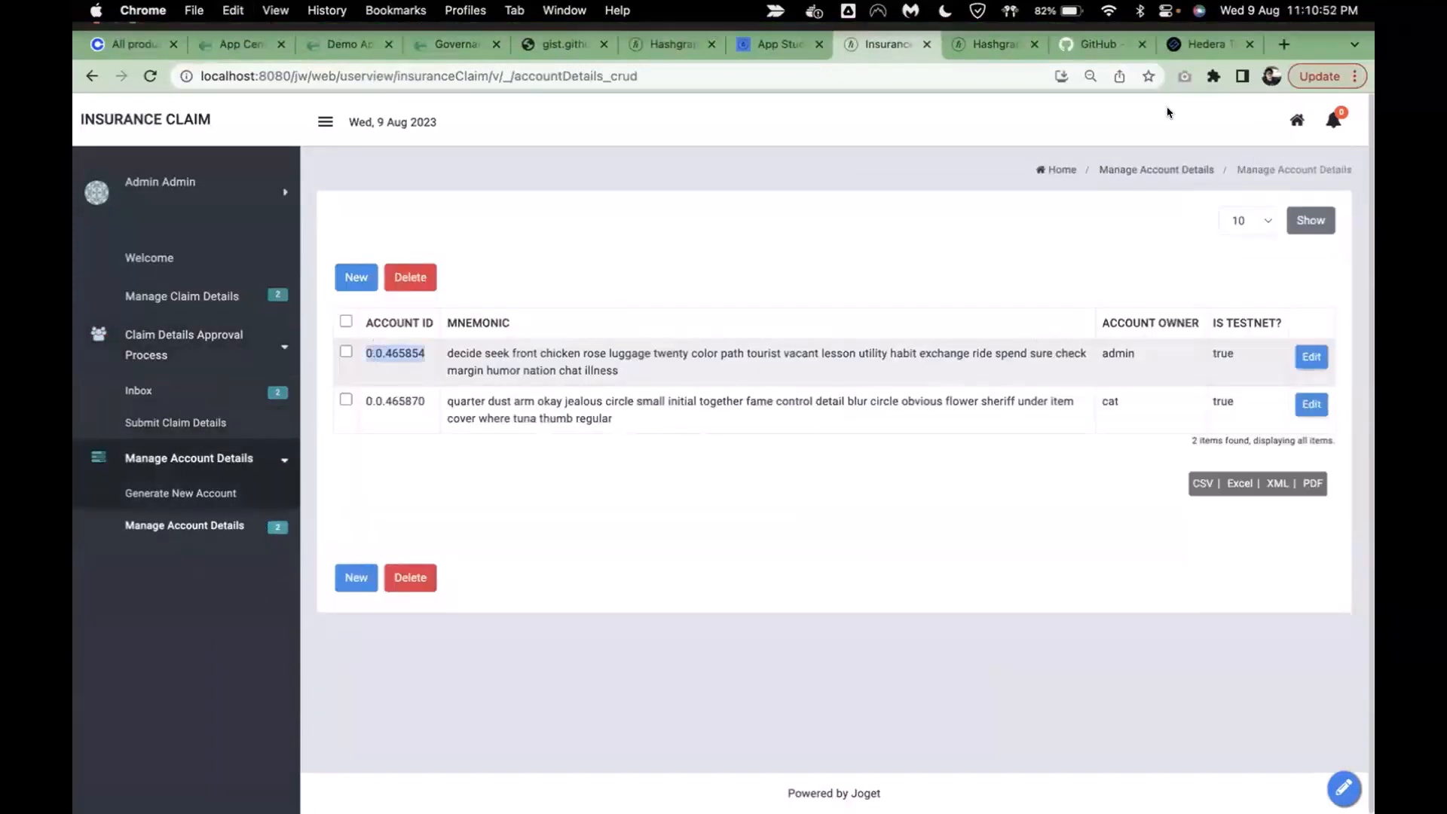
{"action": "left_click", "coordinate": [1196, 47]}
{"action": "left_click", "coordinate": [682, 164]}
{"action": "key", "text": "super+v"}
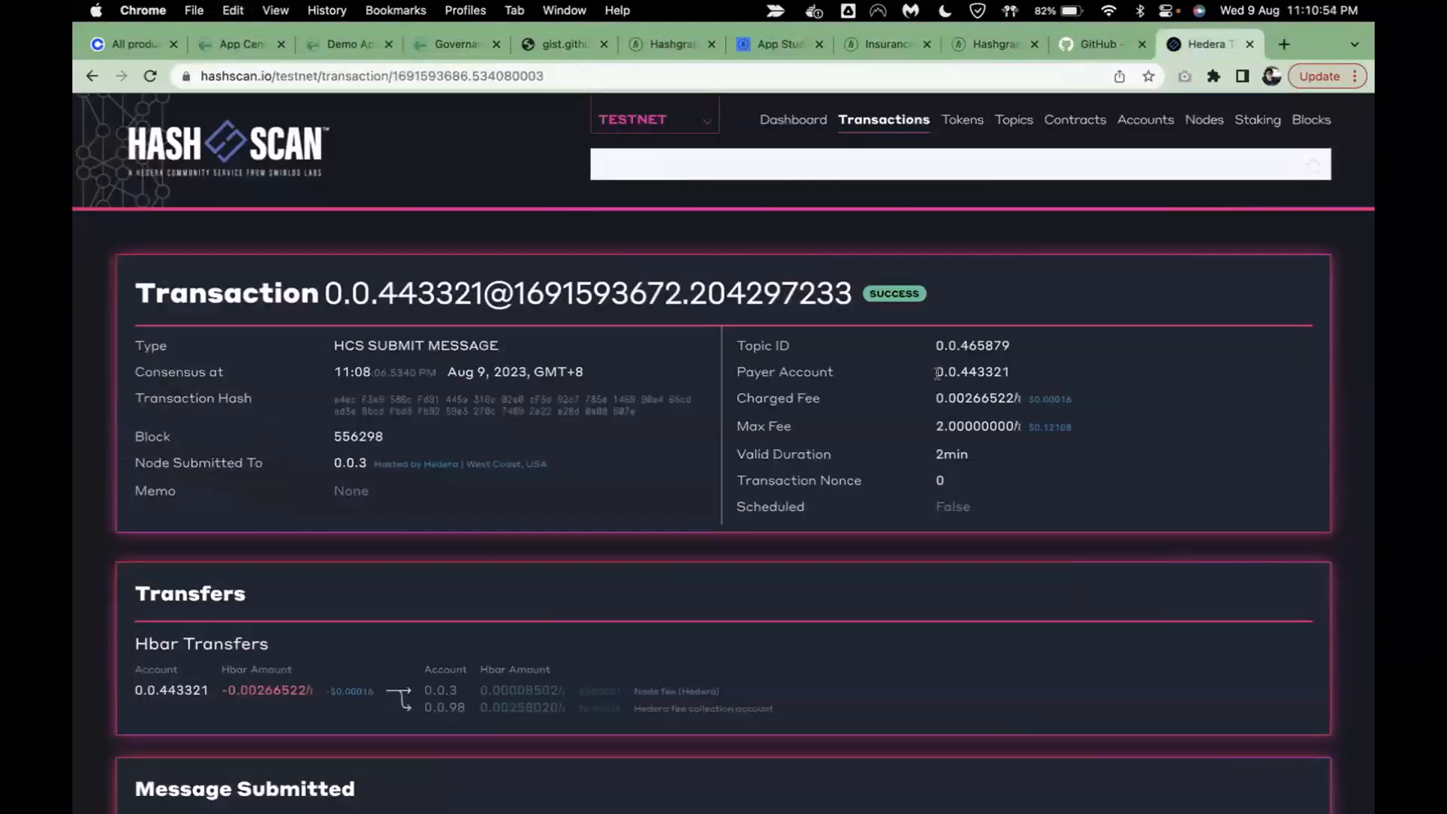
- Search the admin account and open its recent crypto transfer transaction
{"action": "key", "text": "Return"}
{"action": "scroll", "coordinate": [569, 451], "scroll_direction": "down", "scroll_amount": 10}
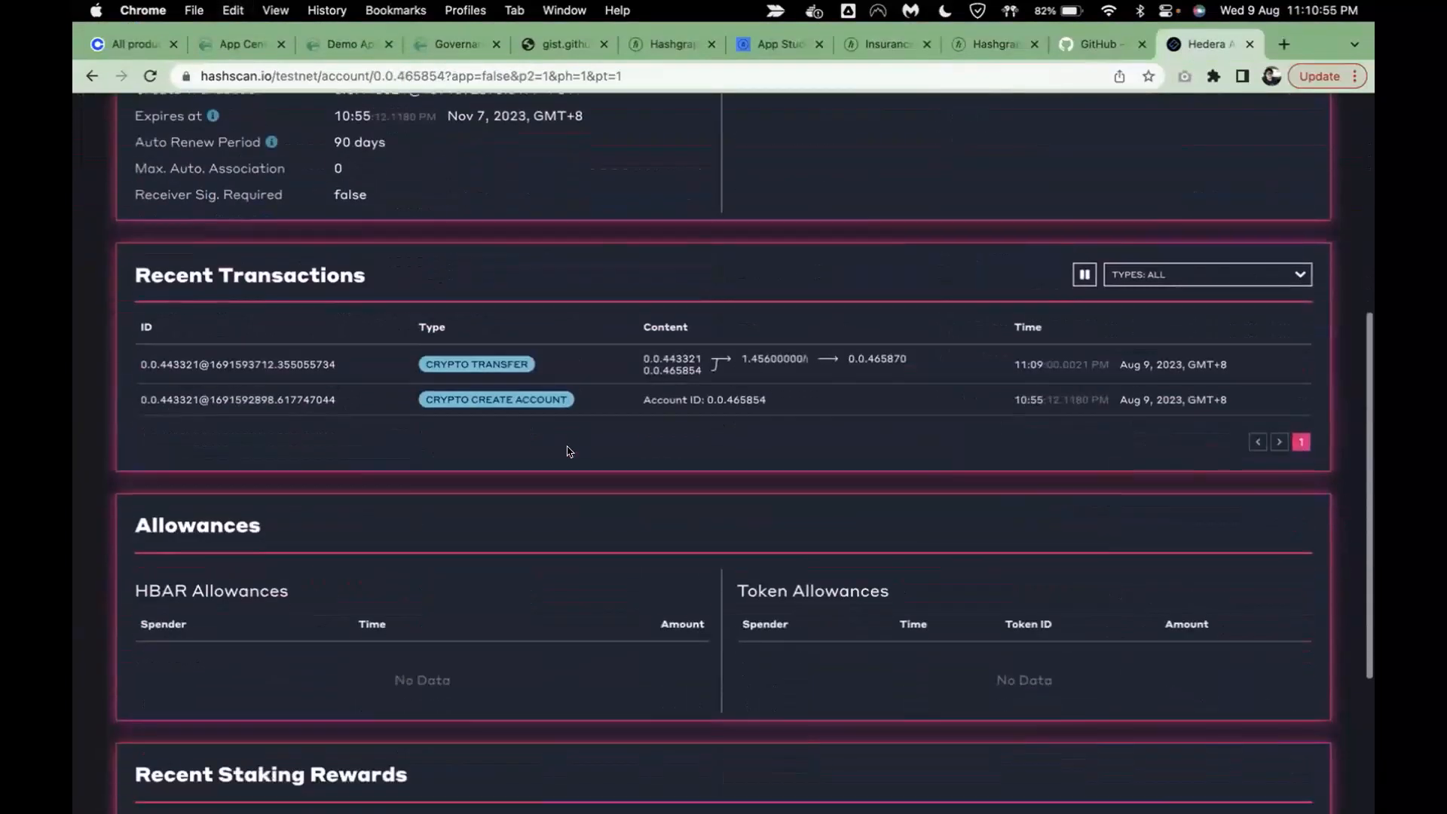
{"action": "scroll", "coordinate": [567, 450], "scroll_direction": "up", "scroll_amount": 5}
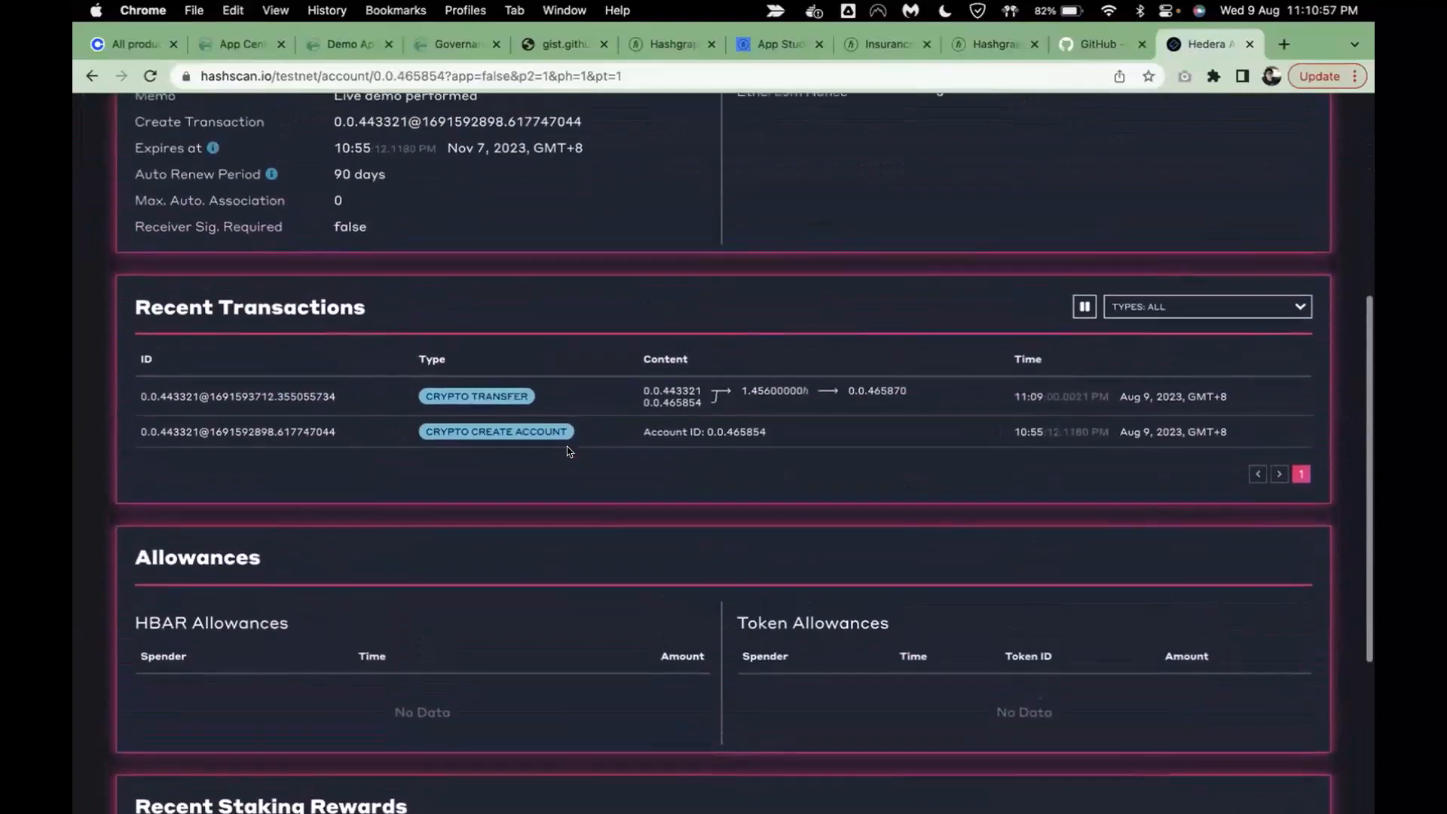
{"action": "left_click", "coordinate": [299, 398]}
- Highlight the 1.456 HBAR transfer details and the memo 'Live demo HBAR transfer'
{"action": "scroll", "coordinate": [480, 566], "scroll_direction": "down", "scroll_amount": 2}
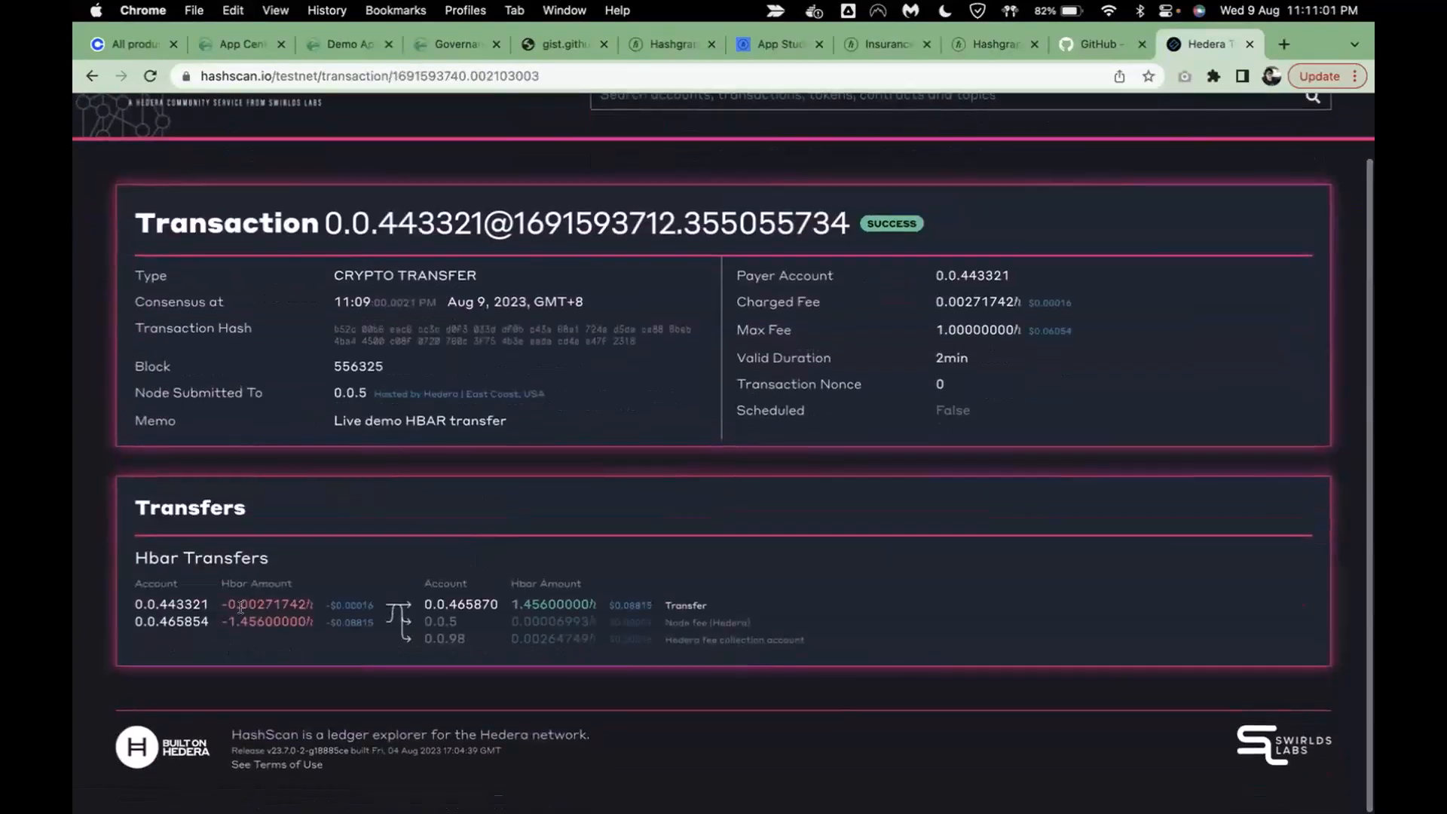
{"action": "left_click_drag", "start_coordinate": [438, 294], "coordinate": [549, 431]}
{"action": "left_click", "coordinate": [549, 431]}
{"action": "left_click_drag", "start_coordinate": [329, 422], "coordinate": [509, 421]}
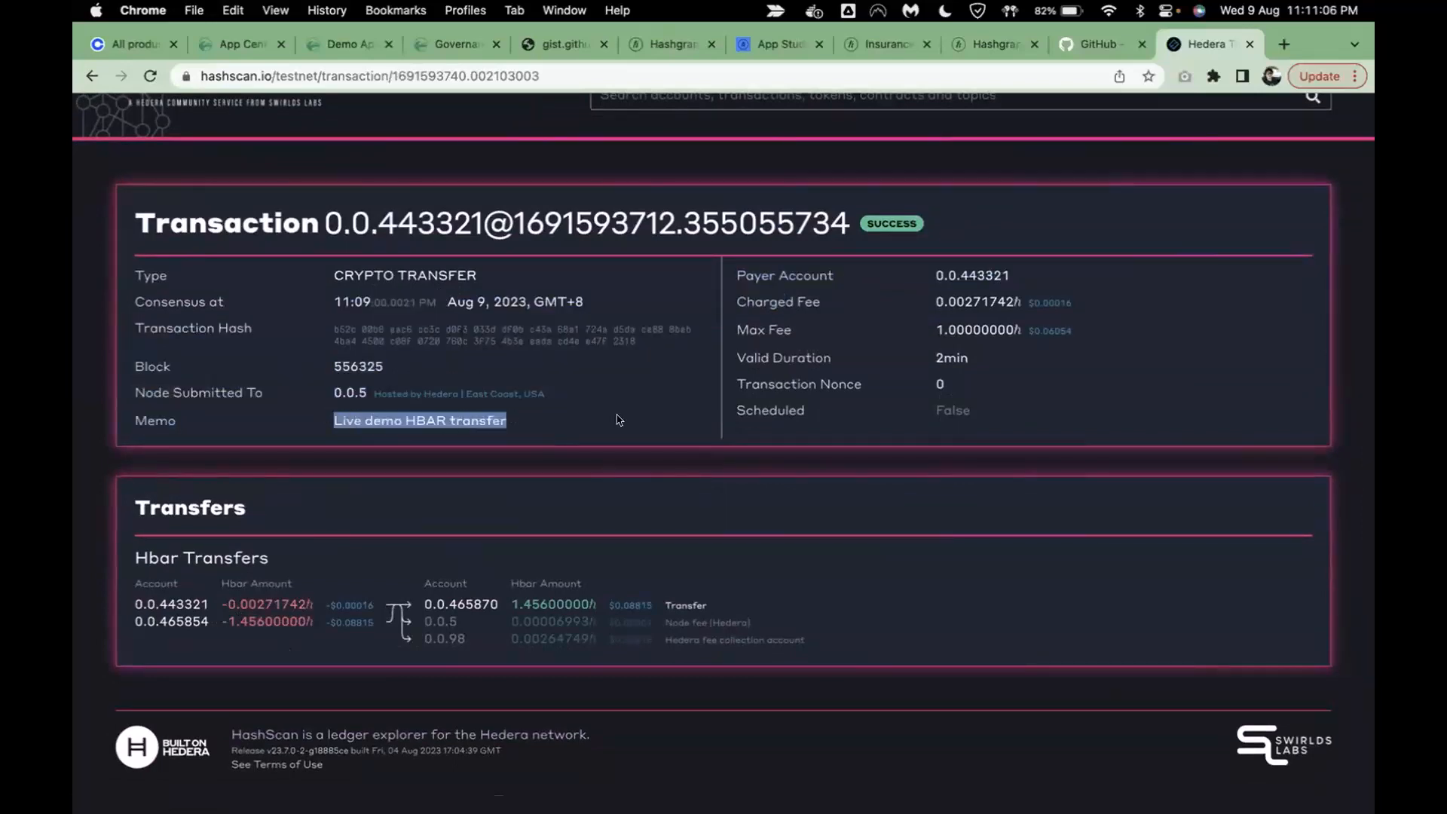
{"action": "left_click", "coordinate": [460, 415]}
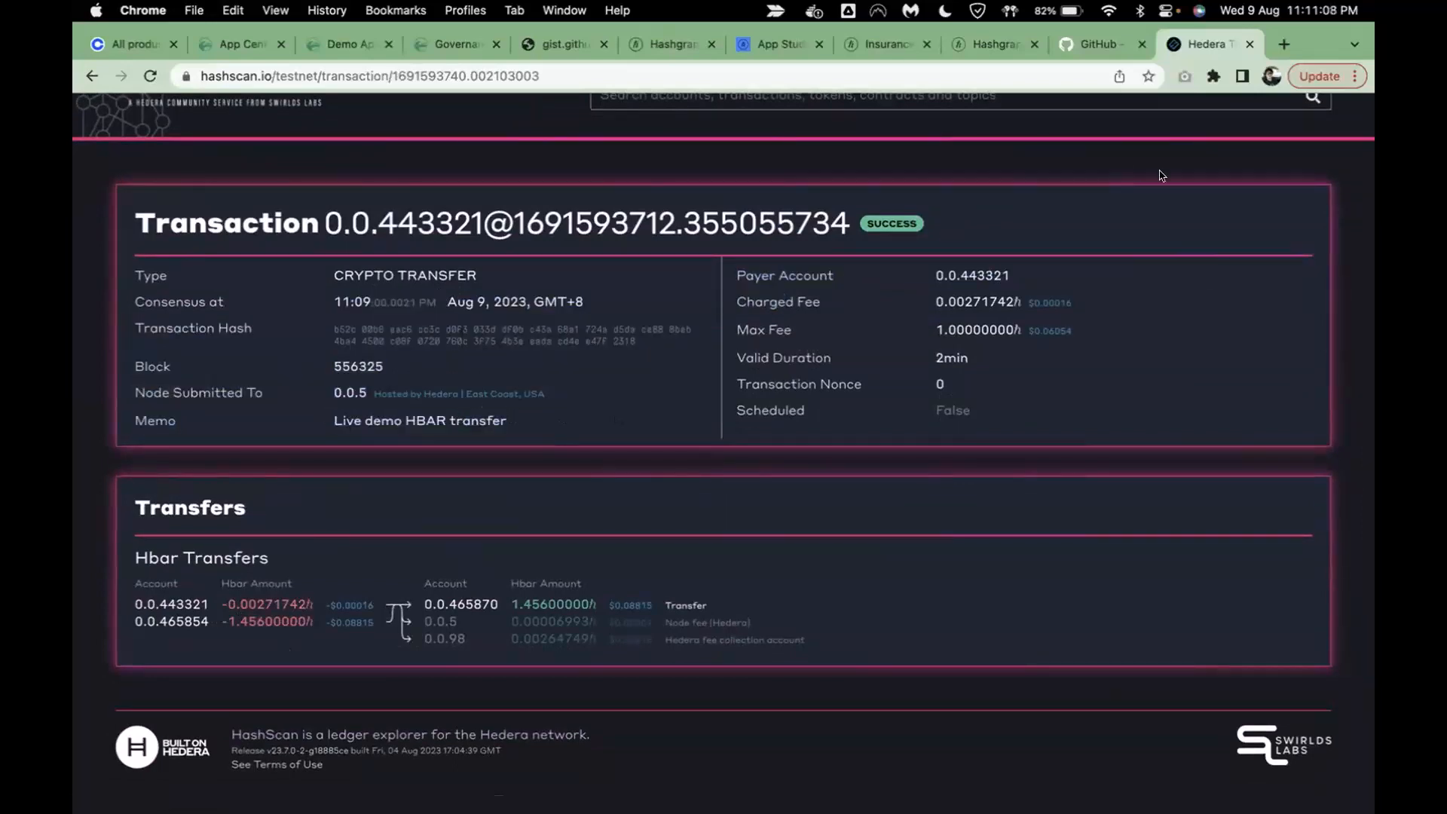